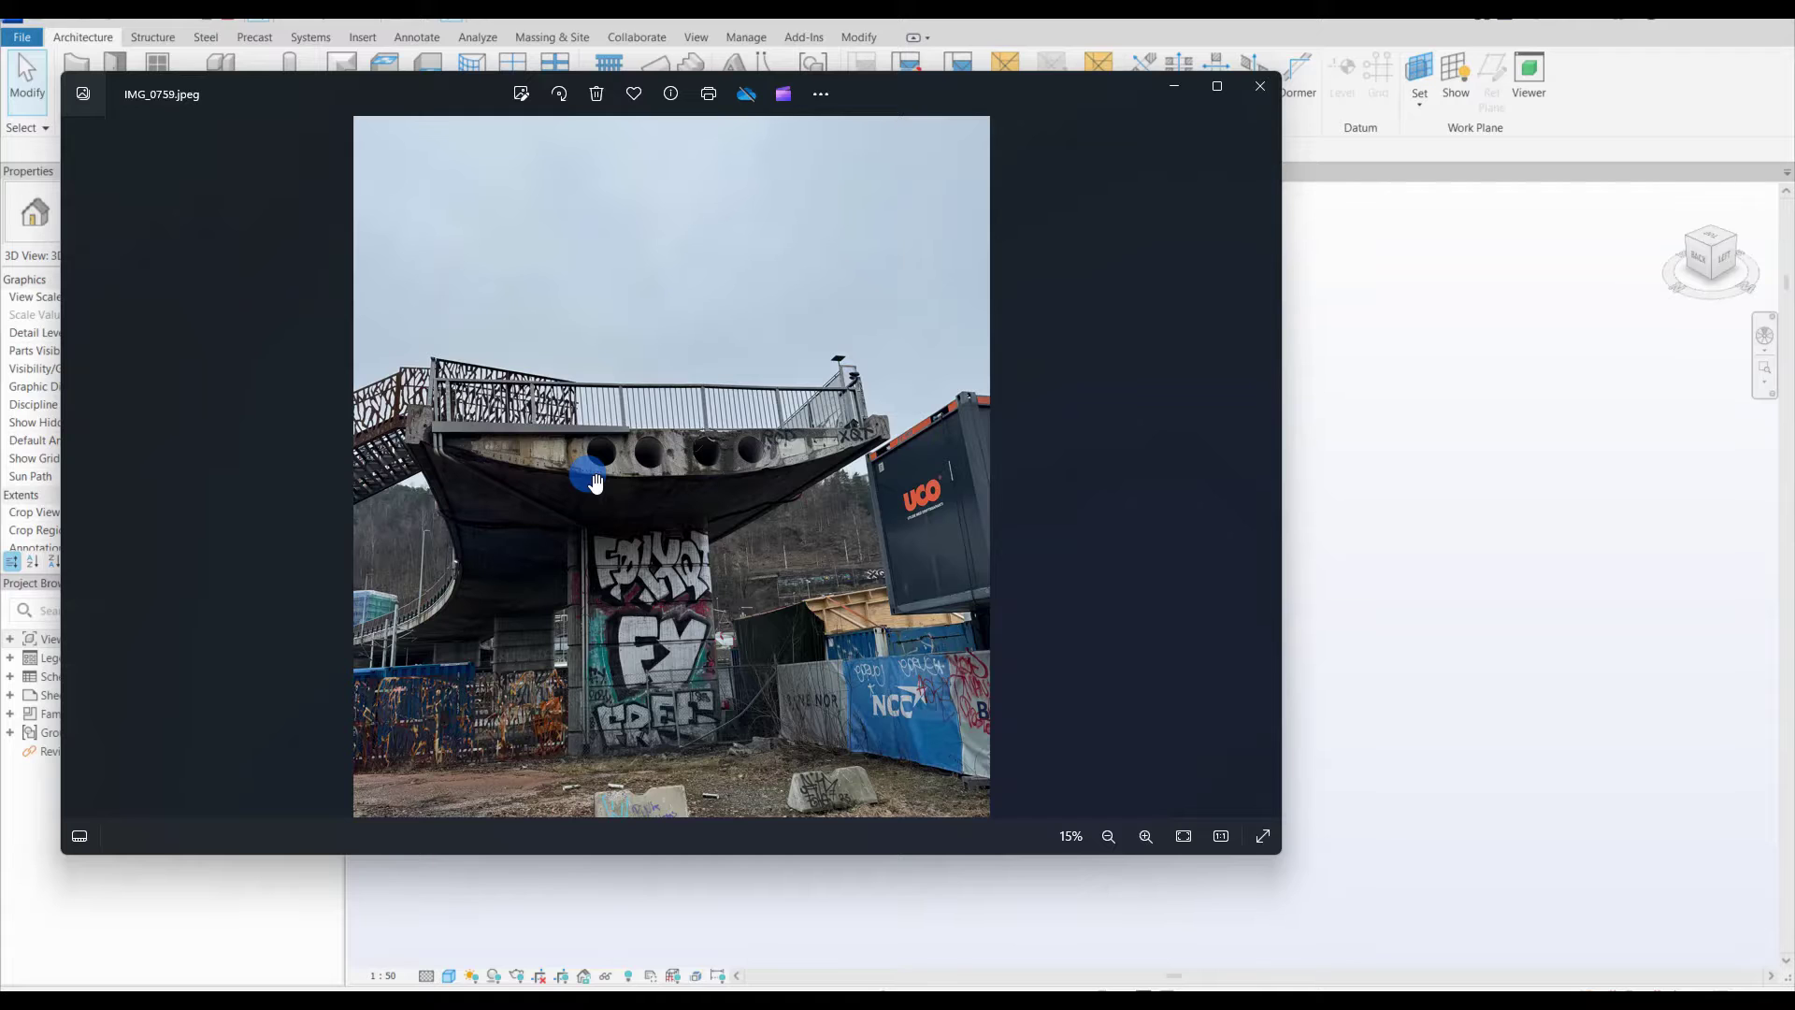
Step: Minimize the bridge photo and create a new family from the Metric Generic Model Adaptive template
left_click(1175, 86)
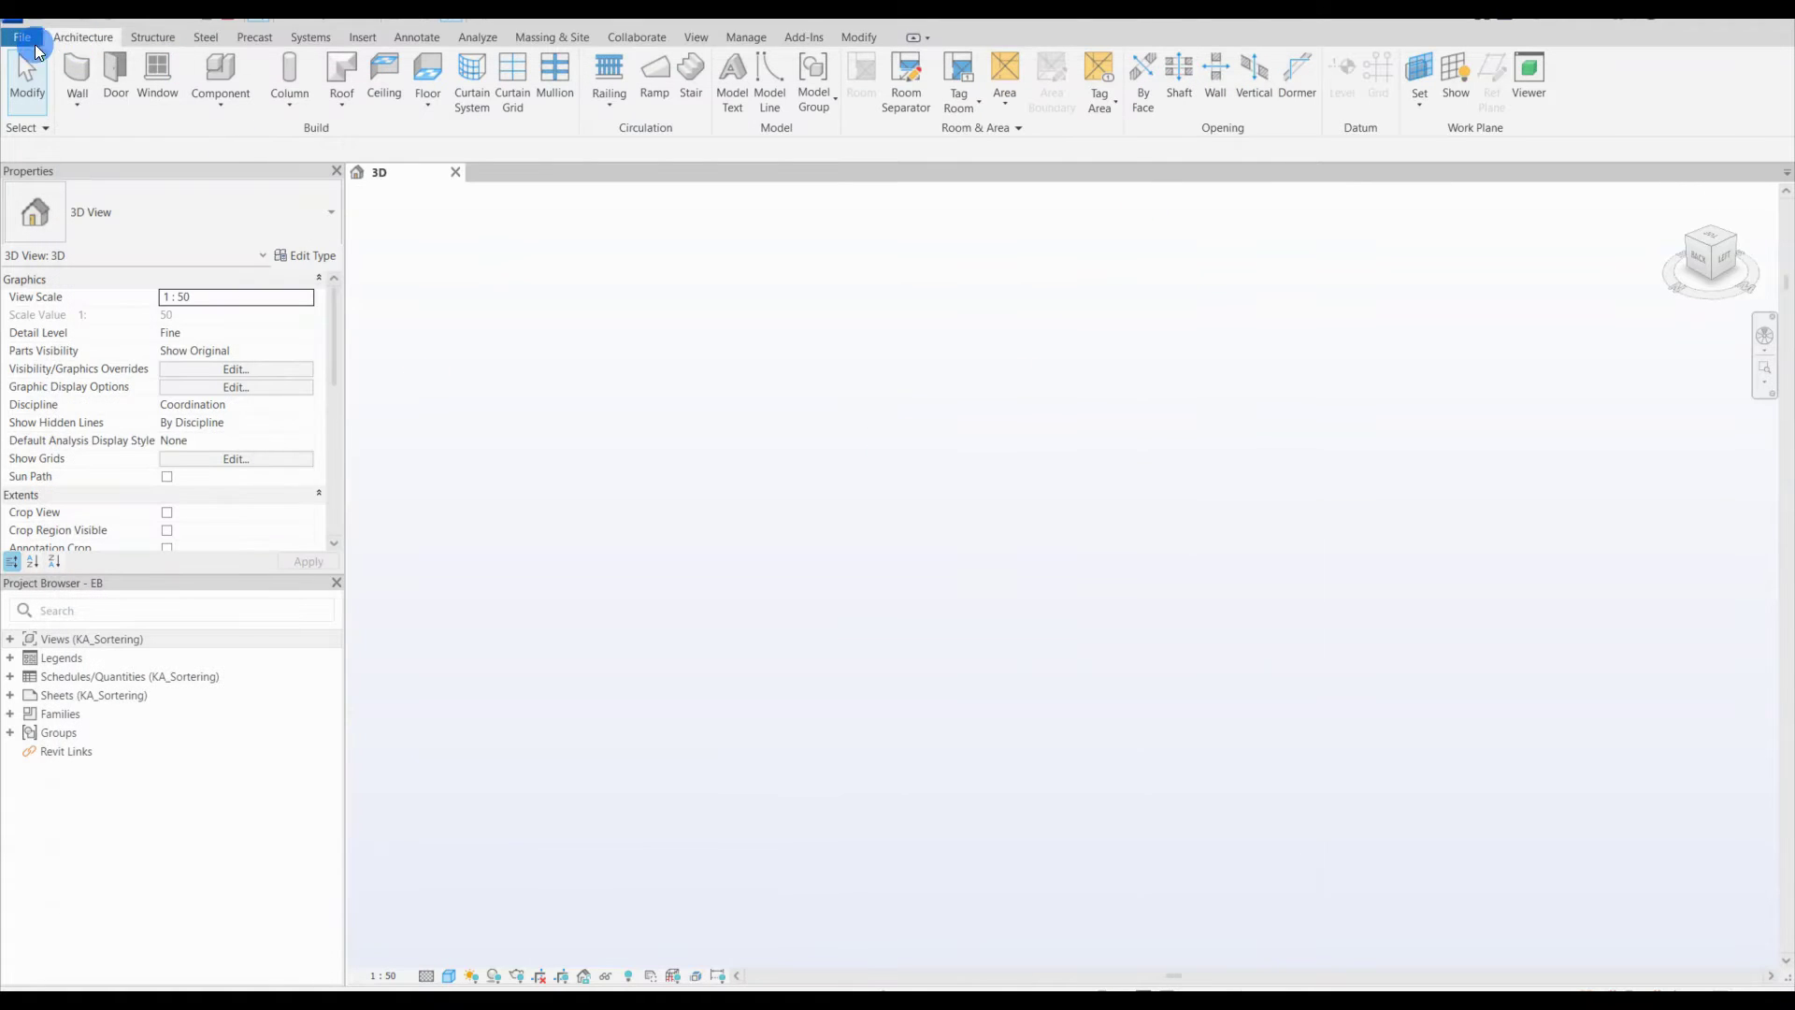
left_click(13, 40)
mouse_move(50, 125)
left_click(201, 168)
left_click(601, 468)
left_click_drag(716, 180, 717, 272)
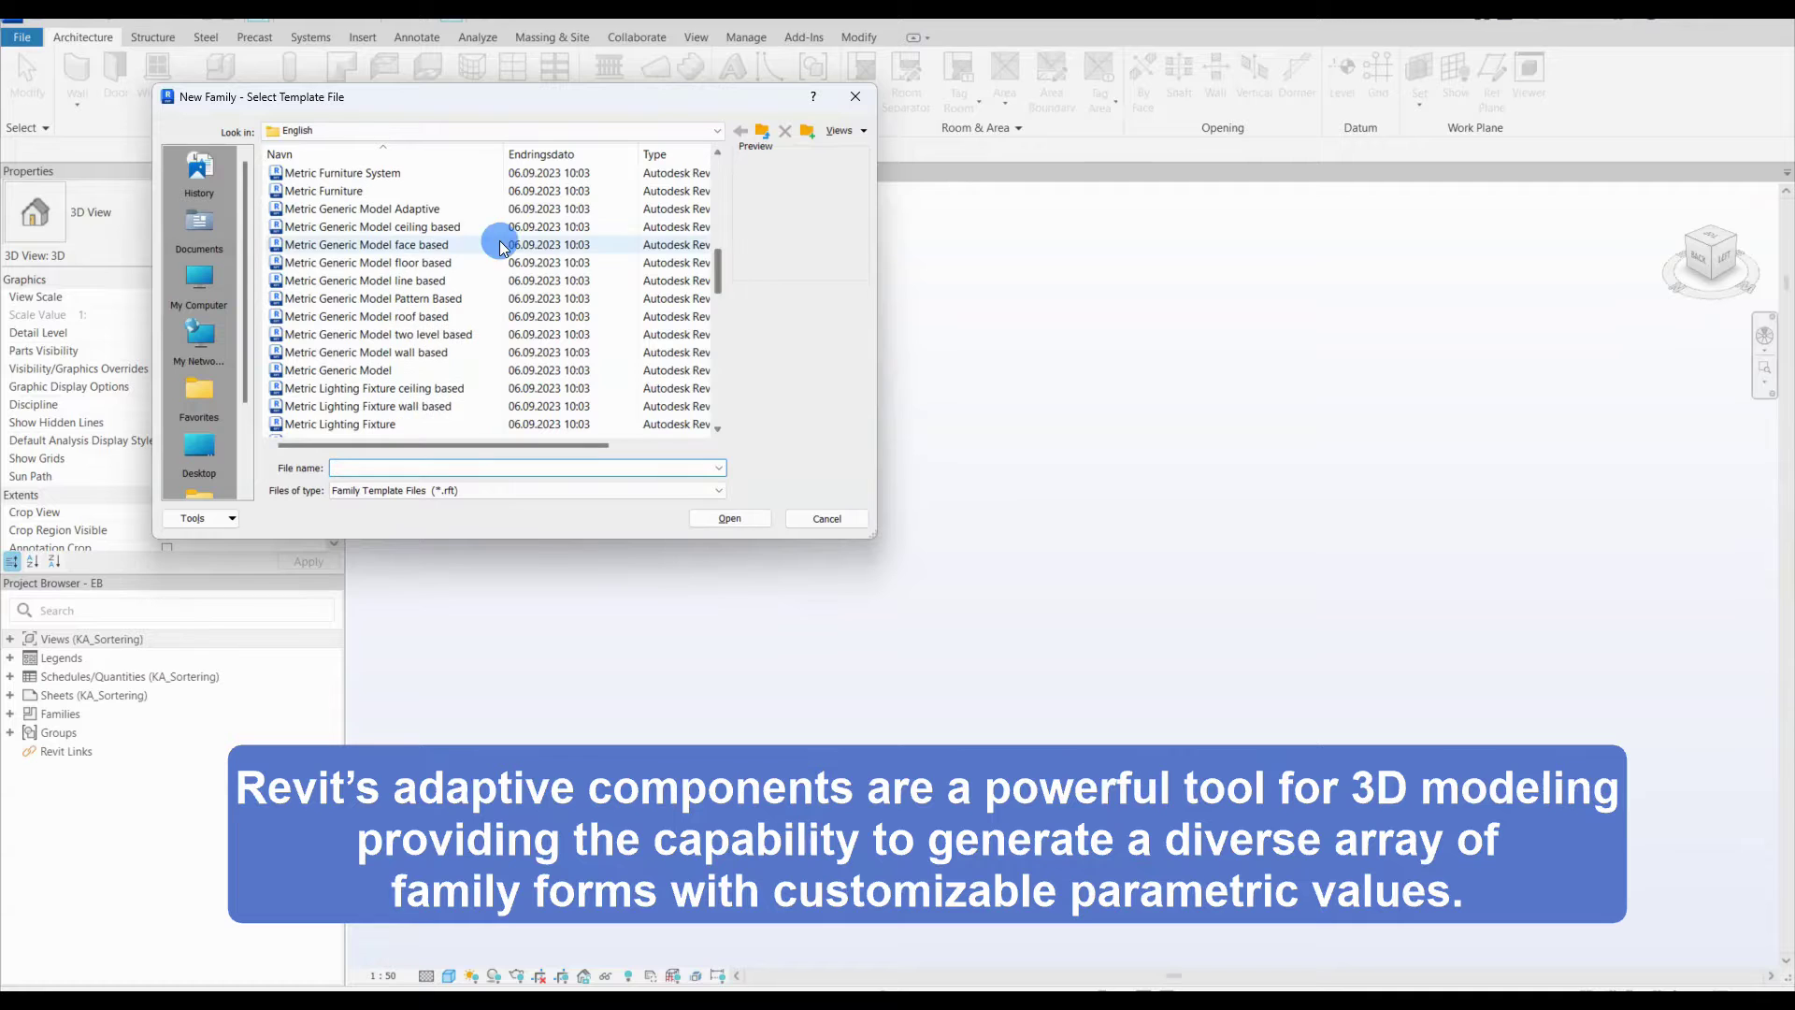
left_click(451, 212)
left_click(716, 518)
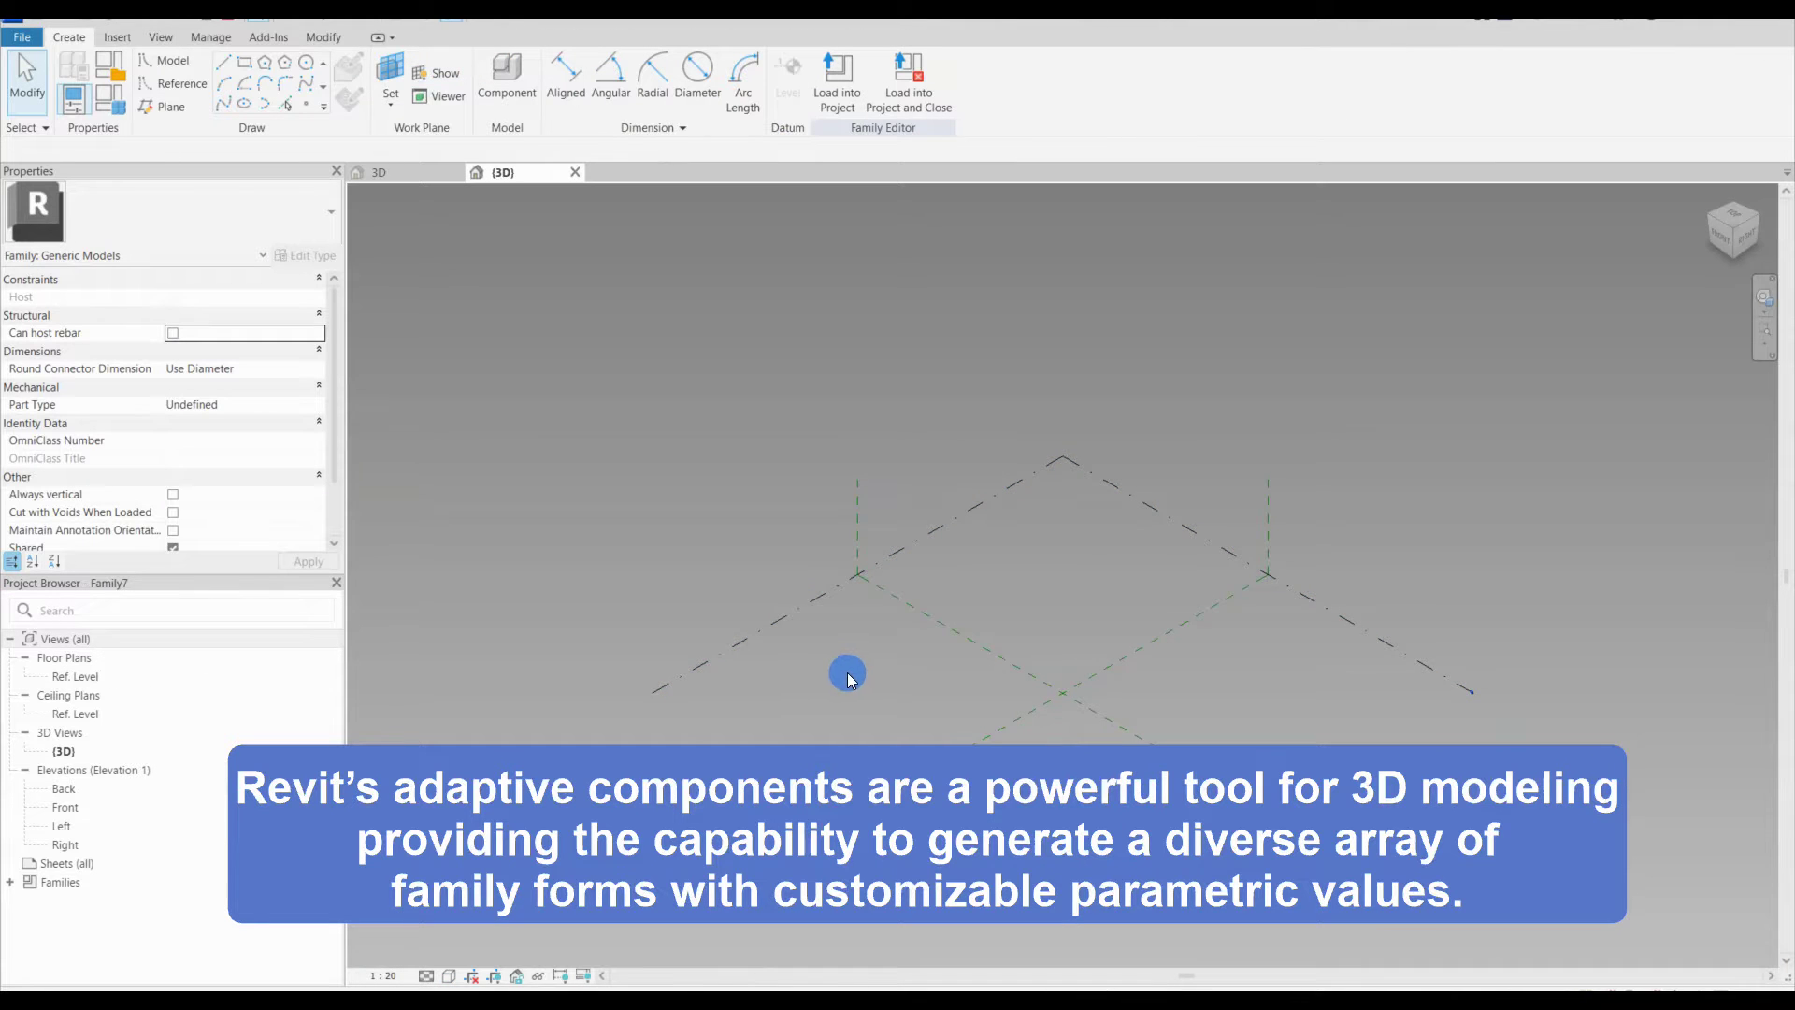
Step: Turn on work plane display in the 3D view and check the Center (Front/Back) reference plane
middle_click_drag(847, 679, 974, 652, "shift")
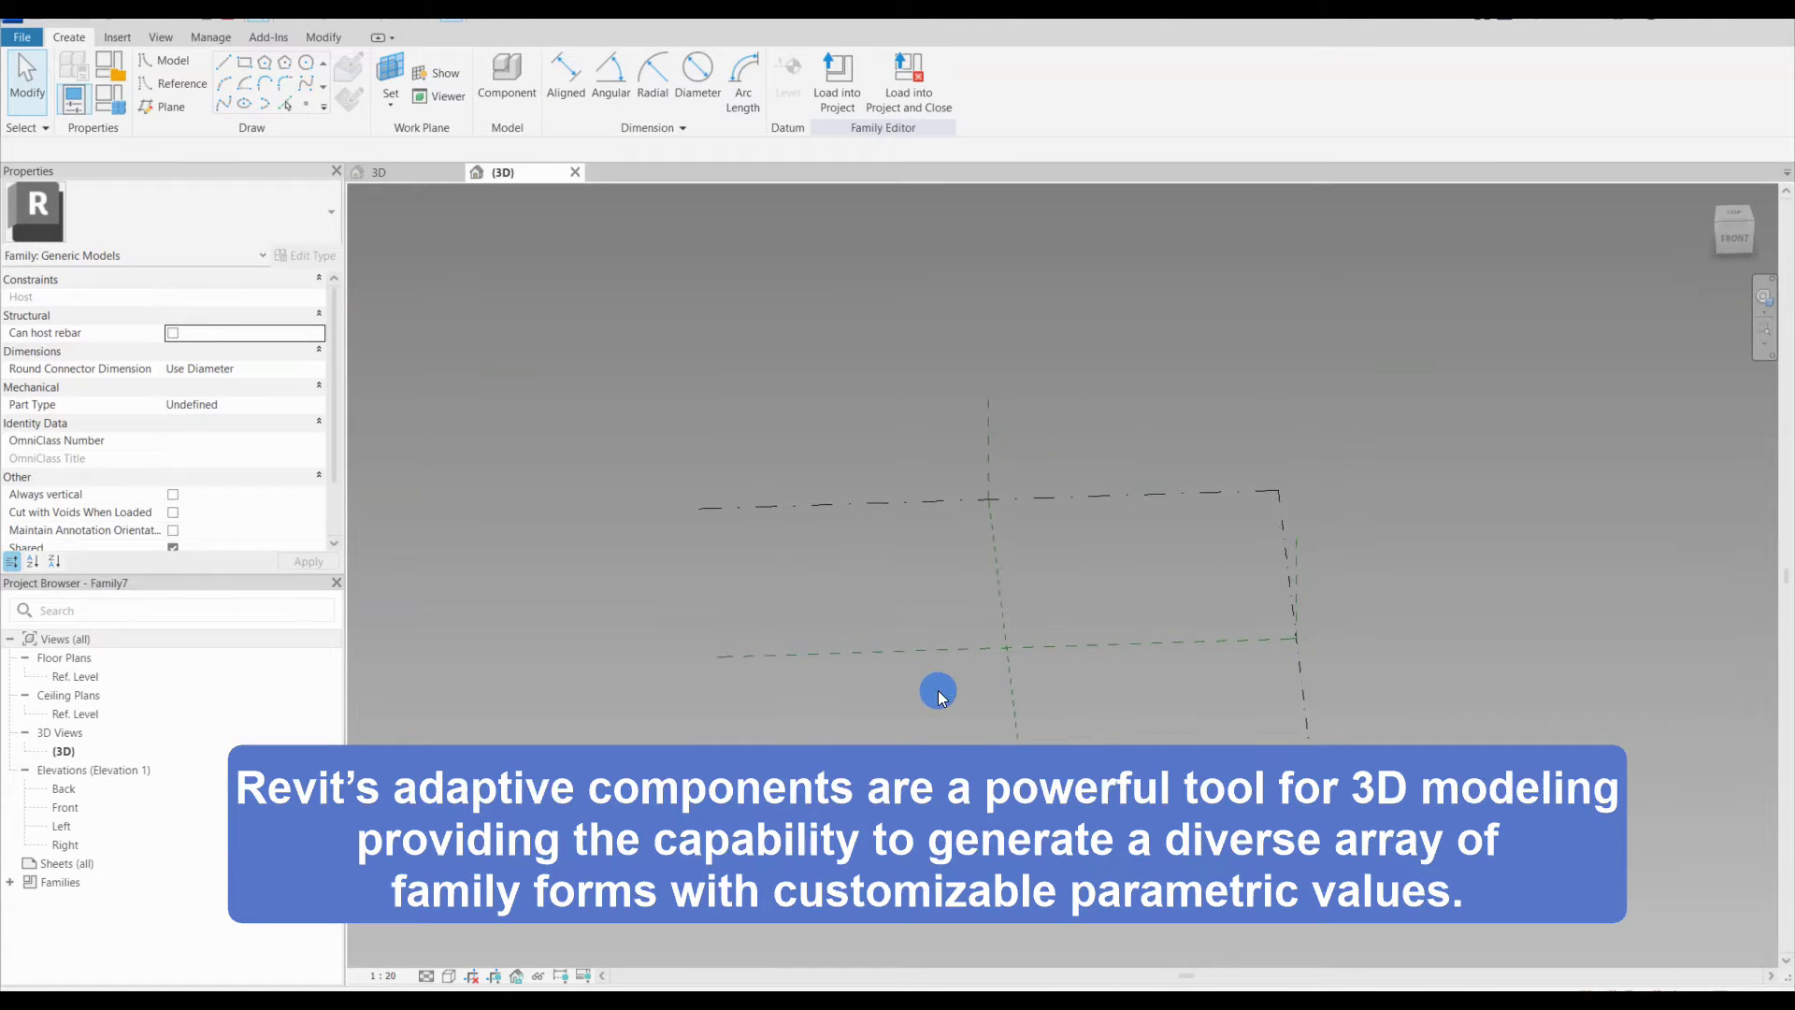
left_click(946, 653)
left_click(592, 288)
left_click(437, 73)
left_click(901, 659)
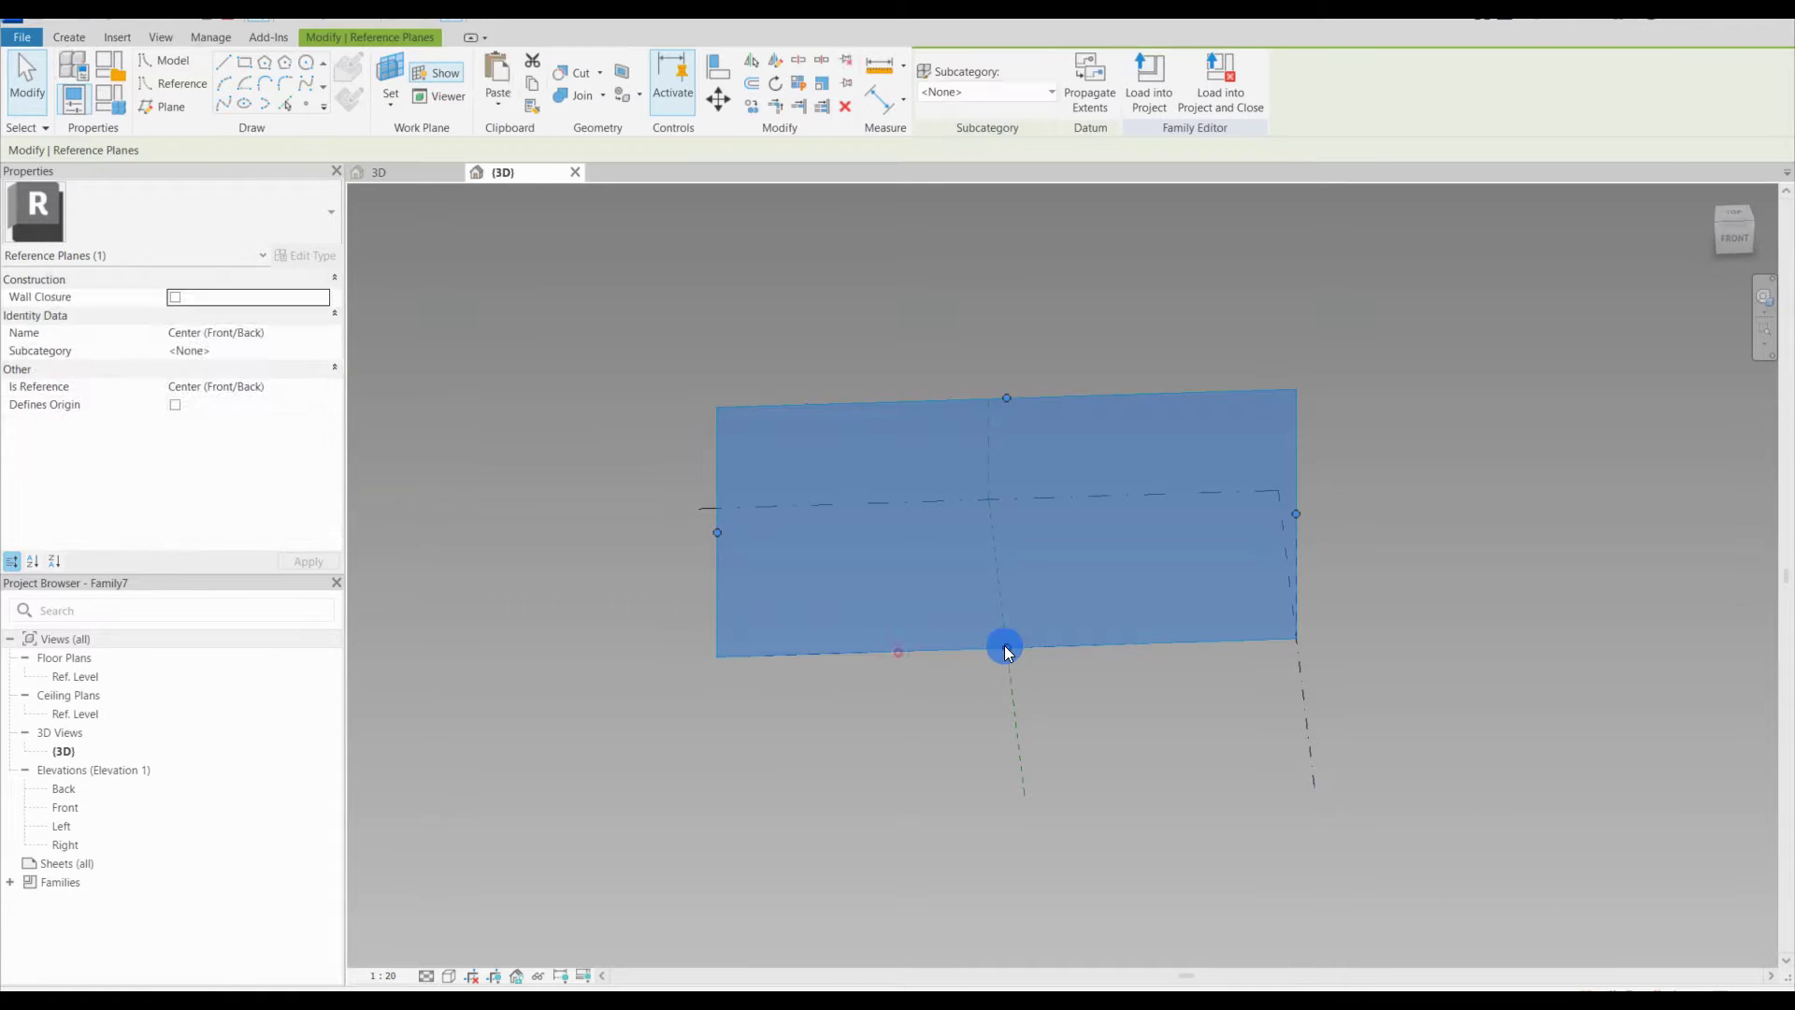
left_click(902, 773)
Step: Open the Front elevation and tile it alongside the 3D views
left_click(91, 810)
double_click(91, 810)
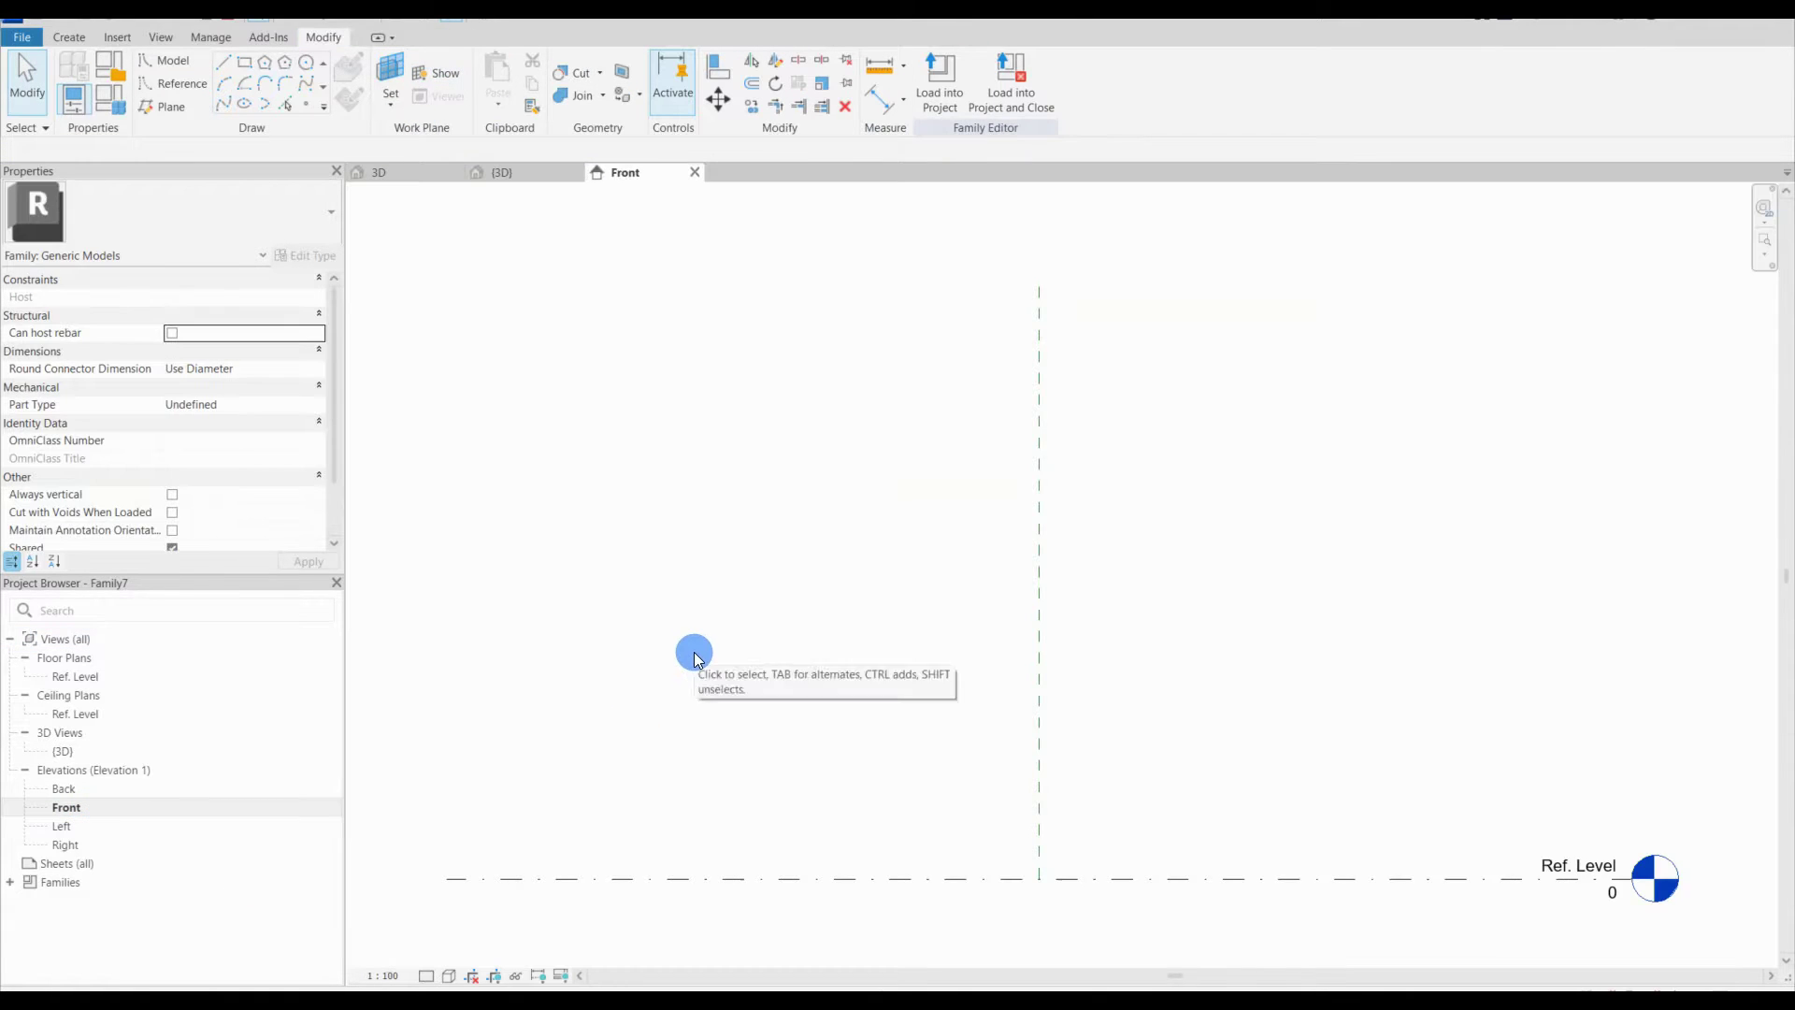
key("w")
key("t")
middle_click_drag(682, 396, 584, 214)
middle_click_drag(615, 363, 603, 326)
scroll(601, 326, "down", 1)
scroll(690, 732, "down", 3)
middle_click_drag(785, 745, 650, 615)
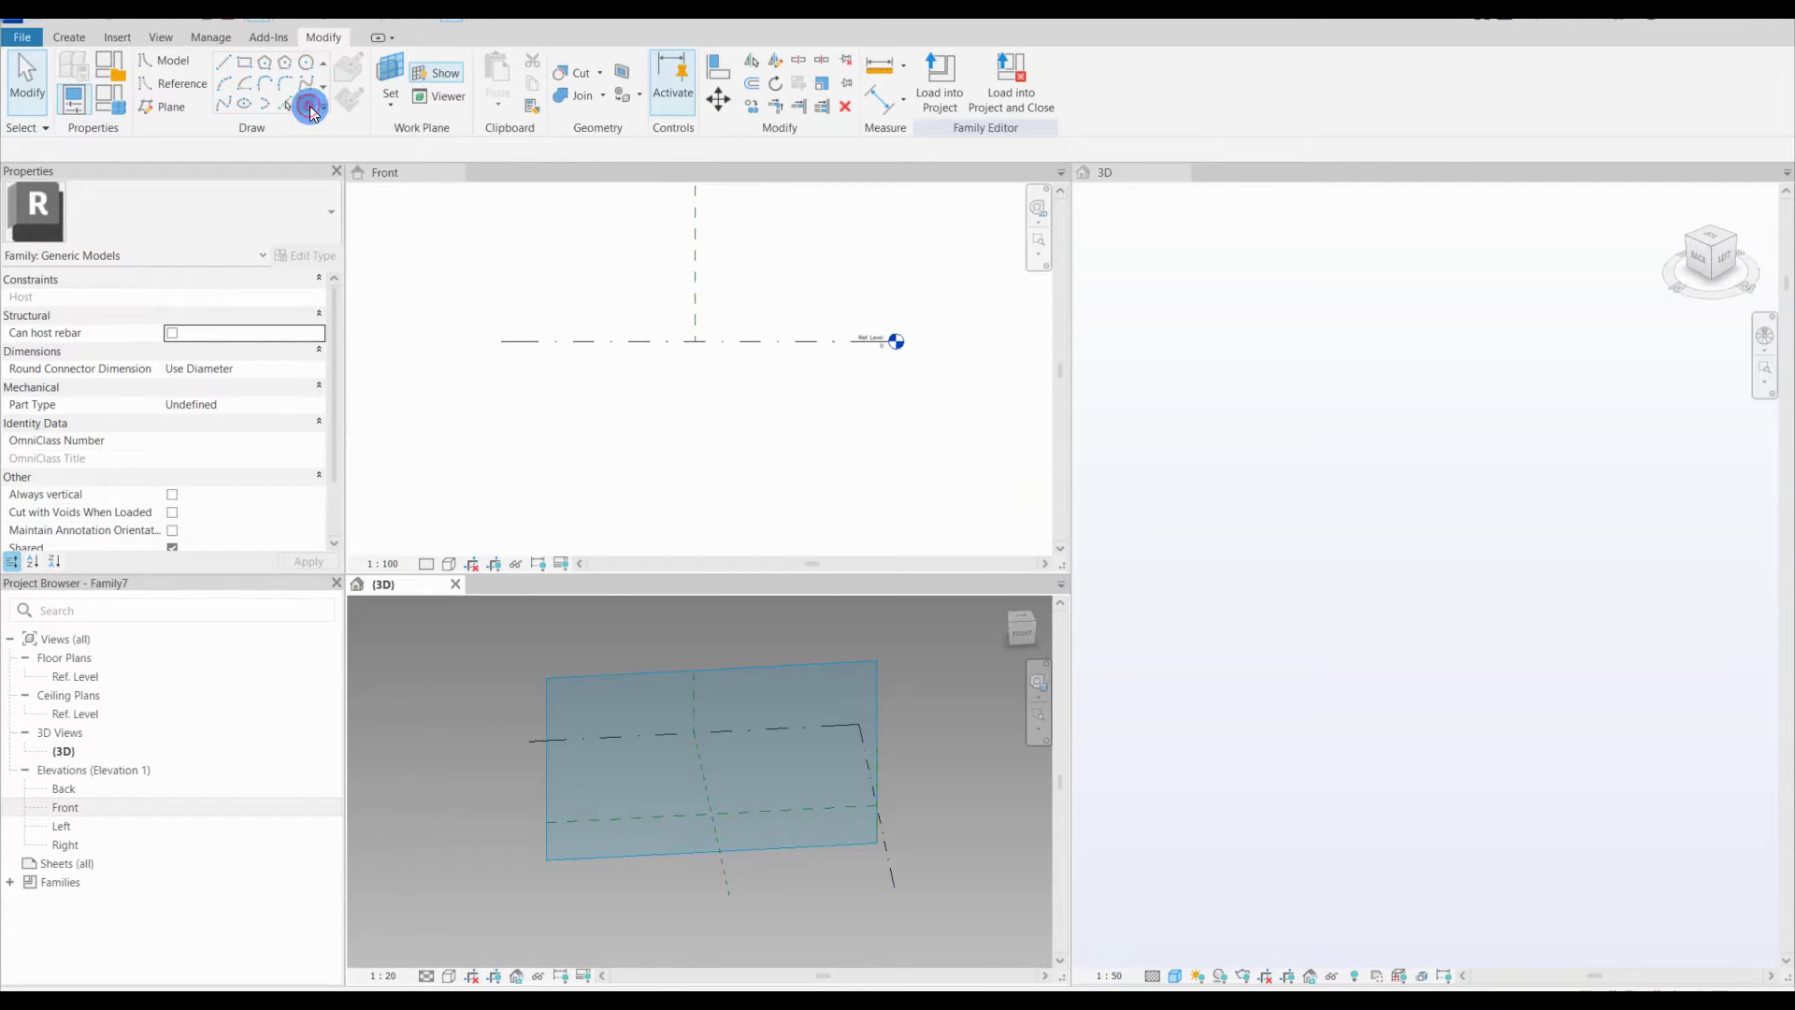
Step: Start reference point placement with Reference Plane : Center (Front/Back) as the work plane
left_click(356, 112)
left_click(641, 373)
left_click(769, 418)
left_click(865, 469)
left_click(977, 444)
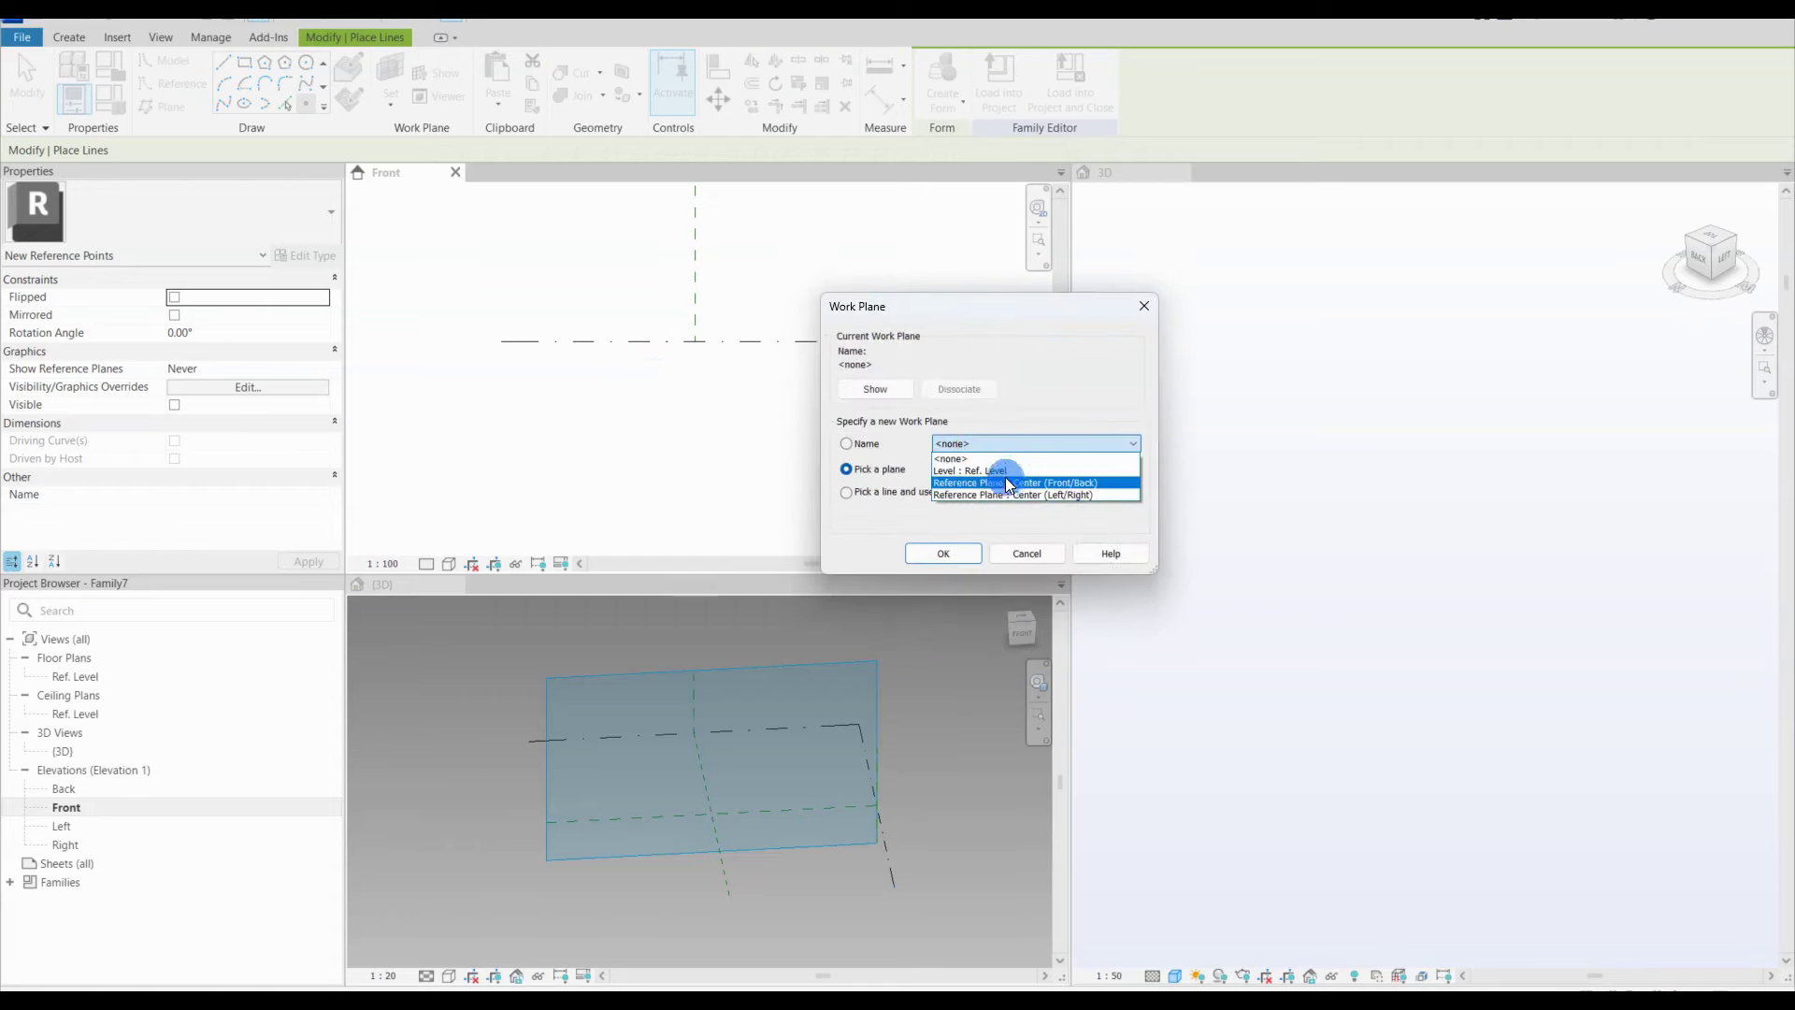
left_click(1006, 470)
left_click(940, 552)
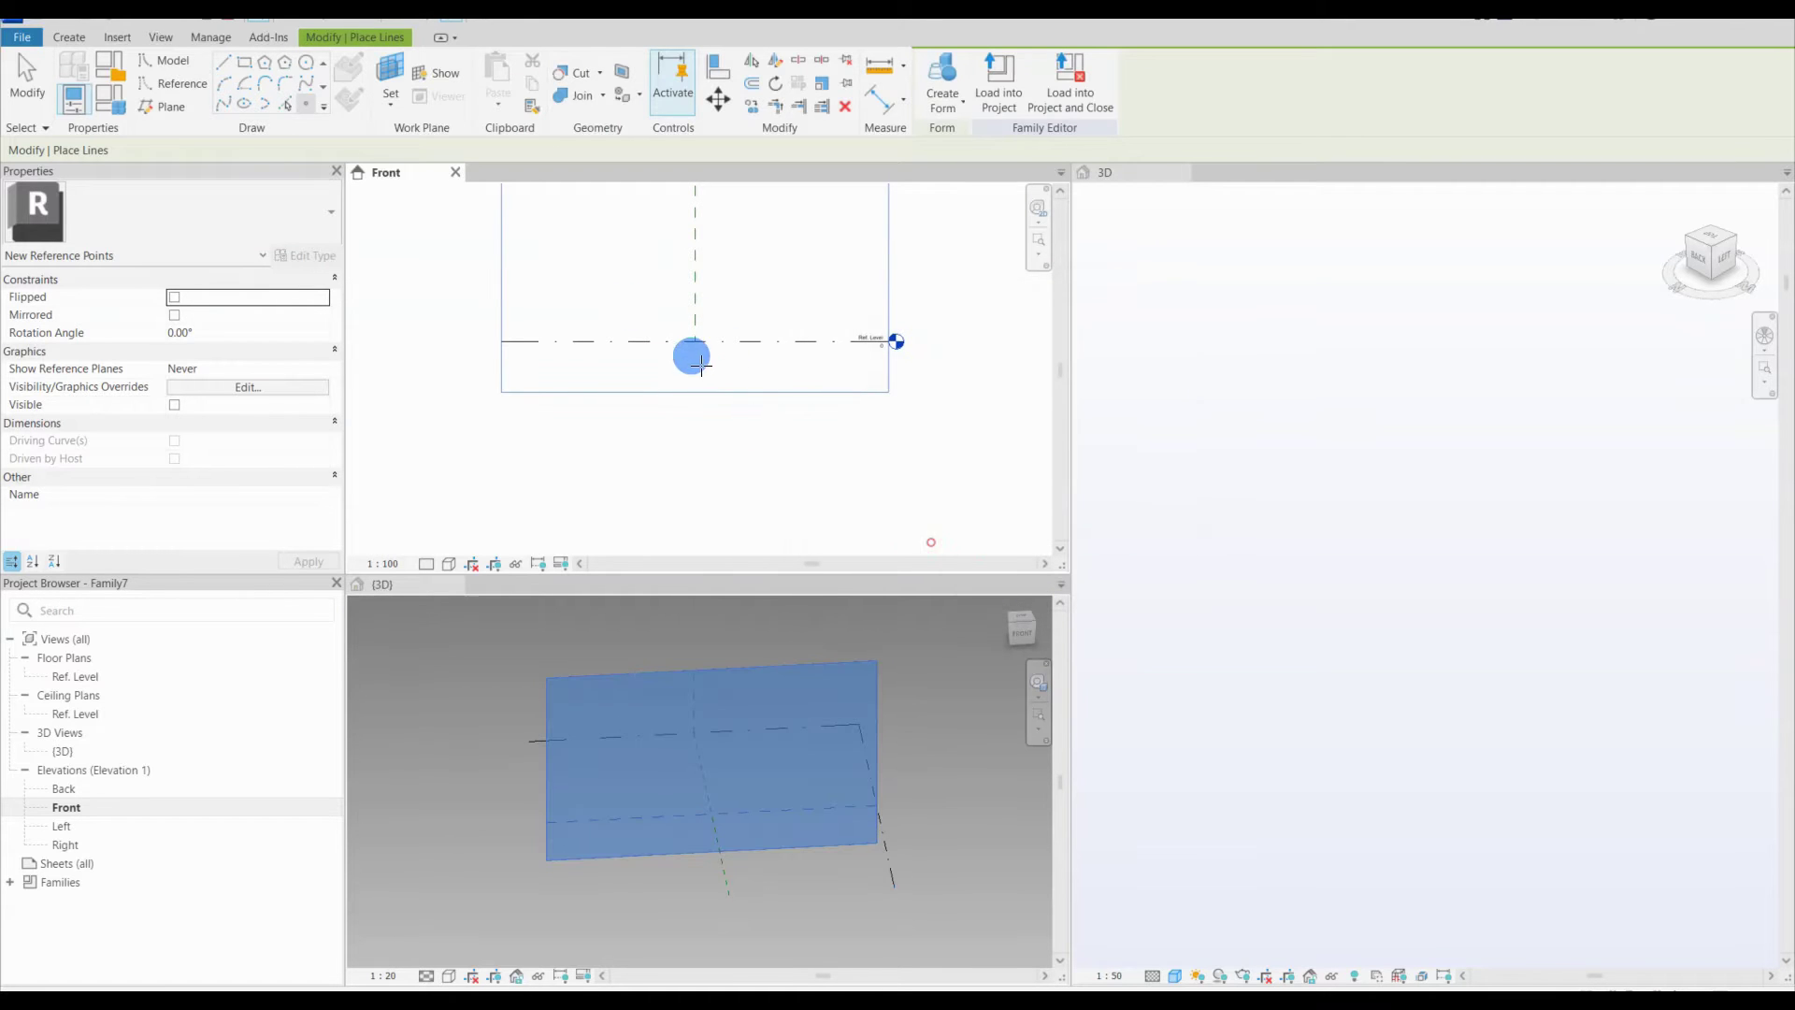
Step: Place a reference point where the vertical center plane meets the Ref. Level and make it adaptive
left_click(694, 341)
key("Escape")
key("Escape")
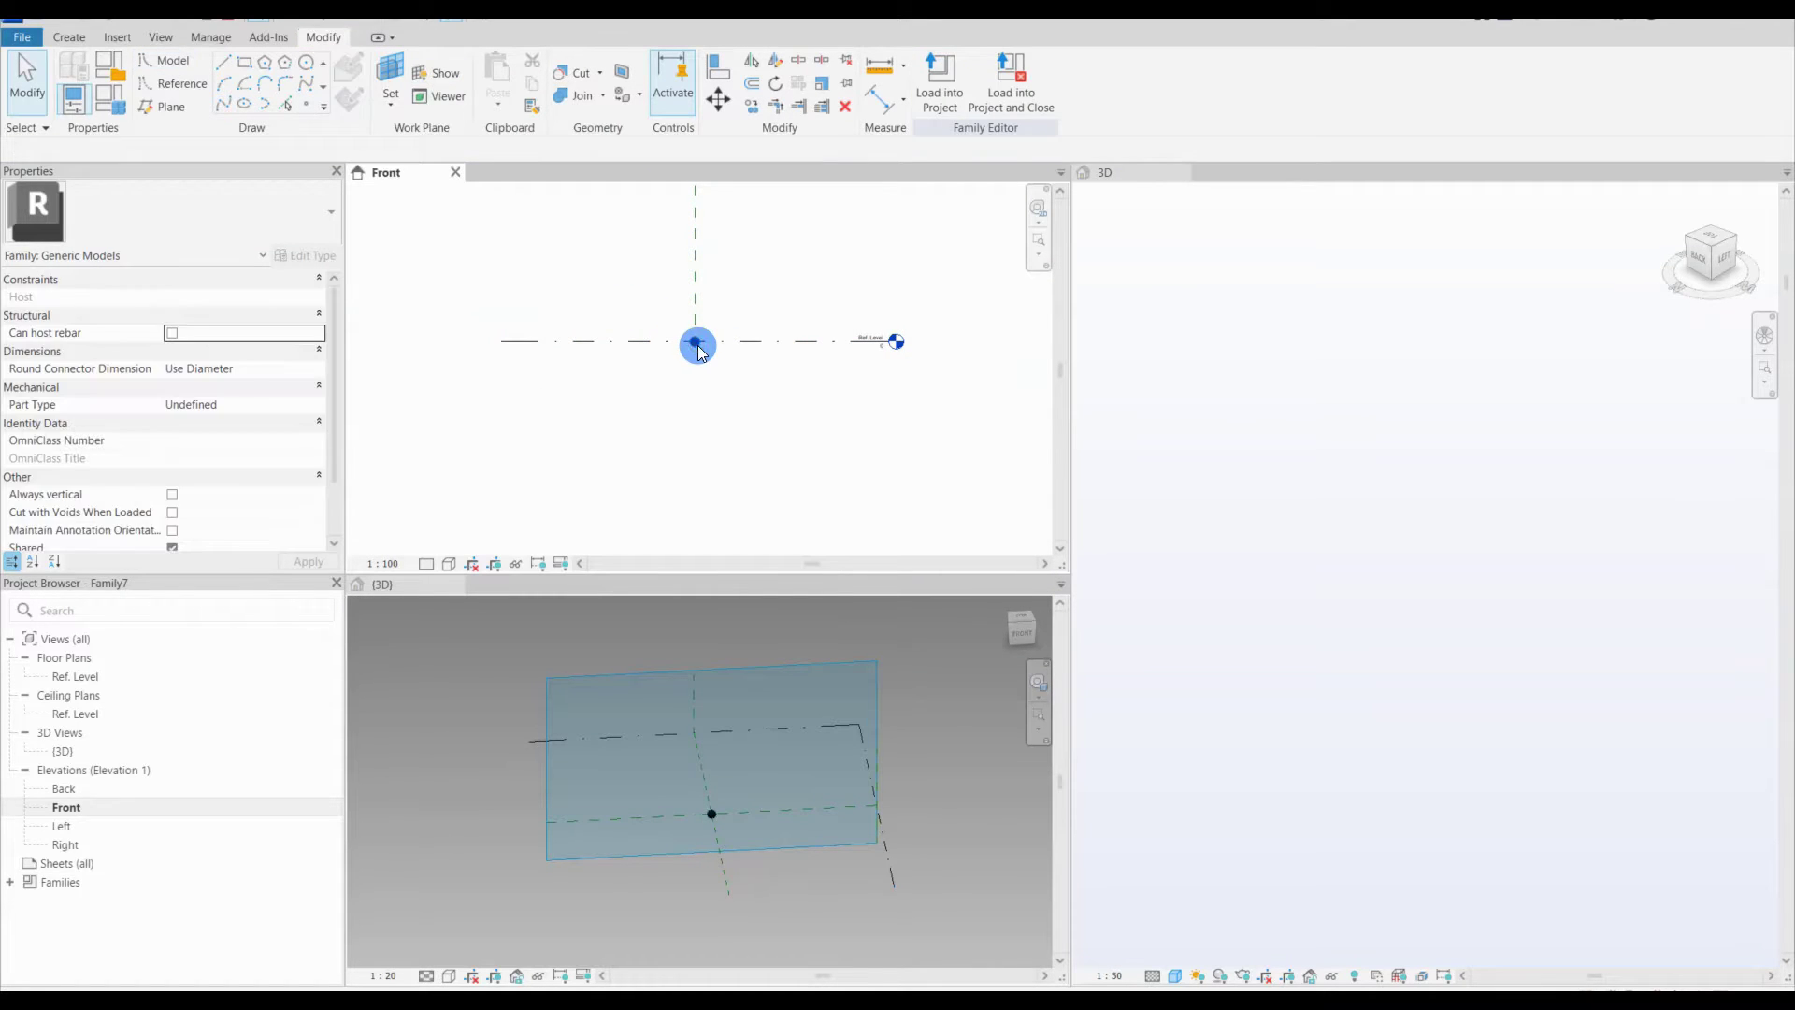
left_click(694, 343)
left_click(993, 120)
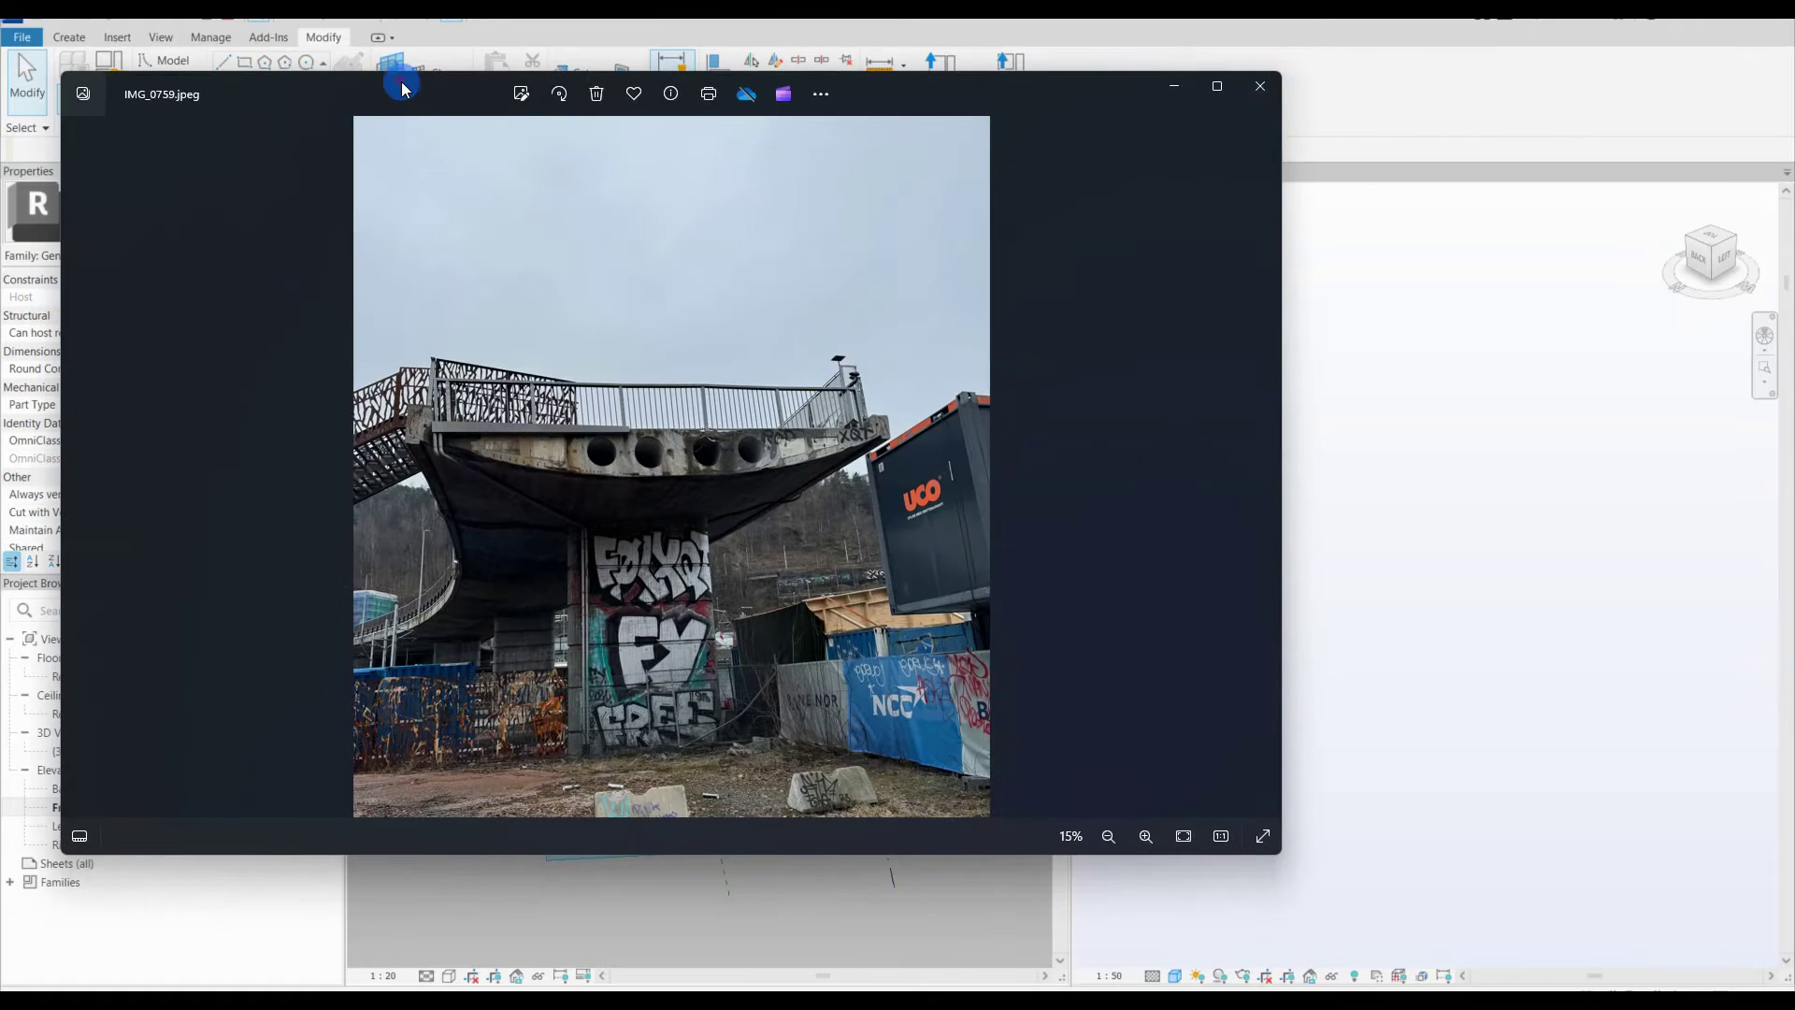
left_click_drag(402, 89, 485, 107)
scroll(559, 213, "up", 1)
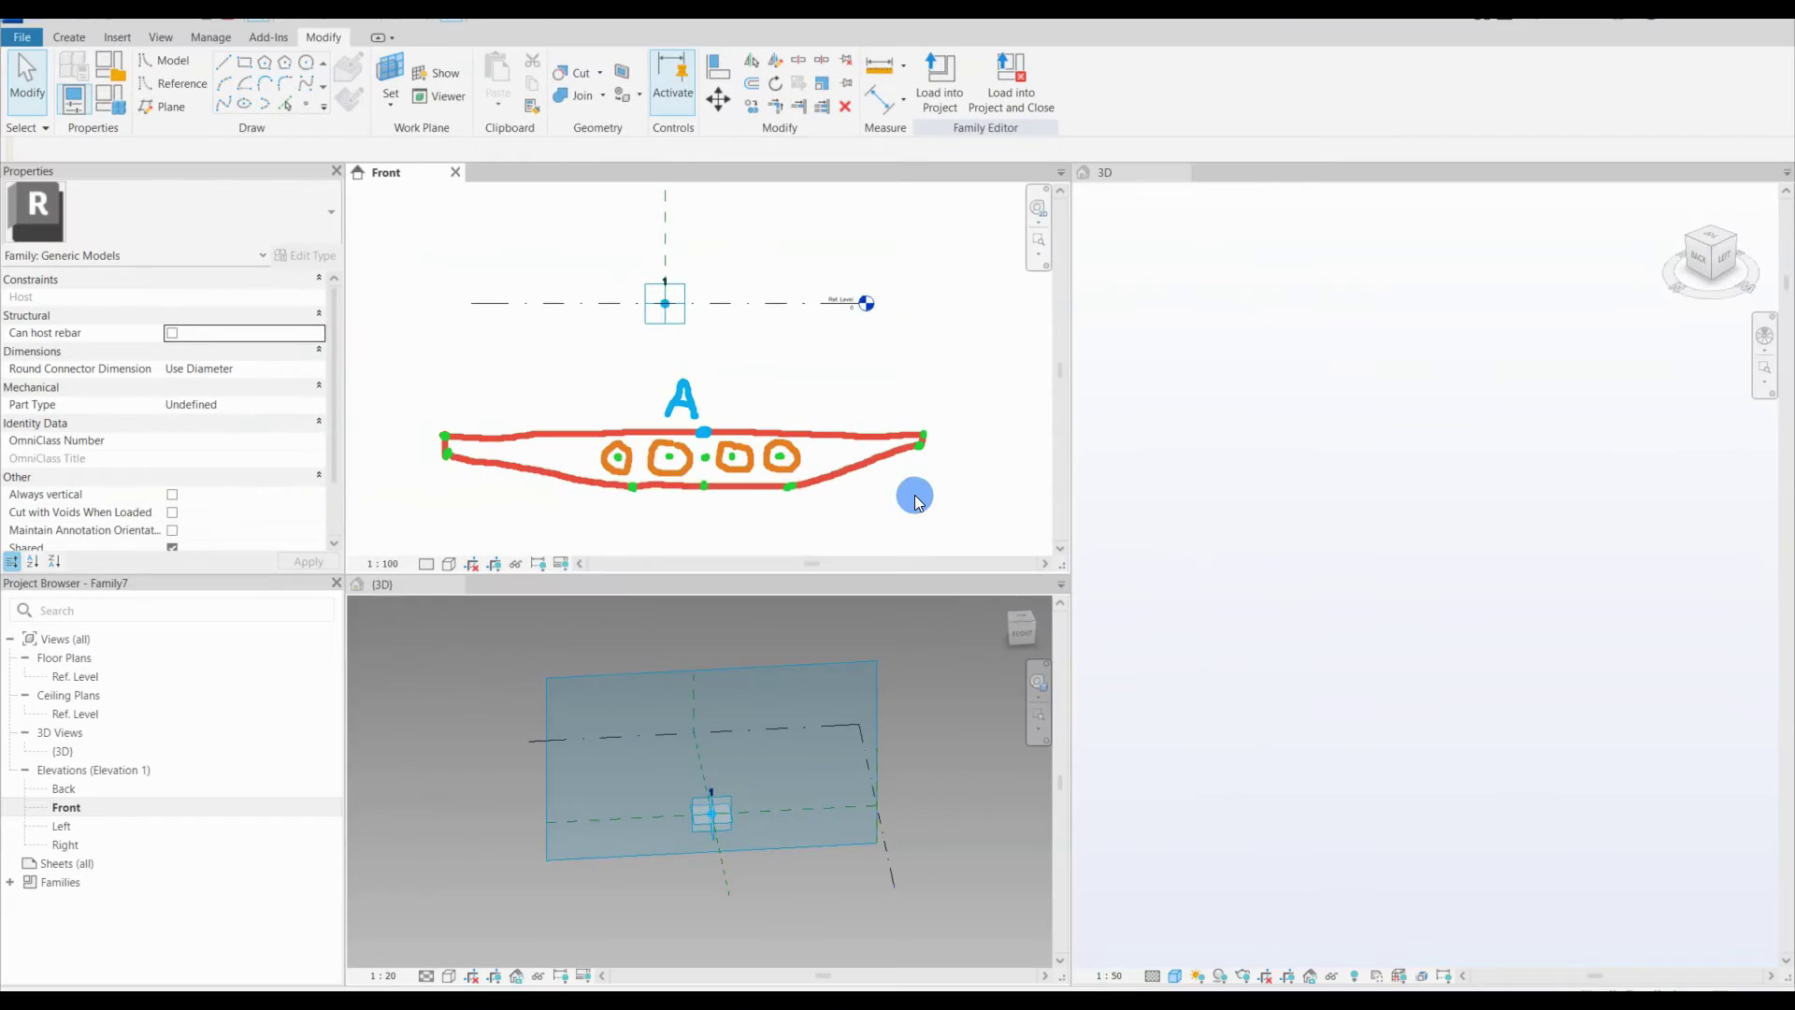
key("alt+Tab")
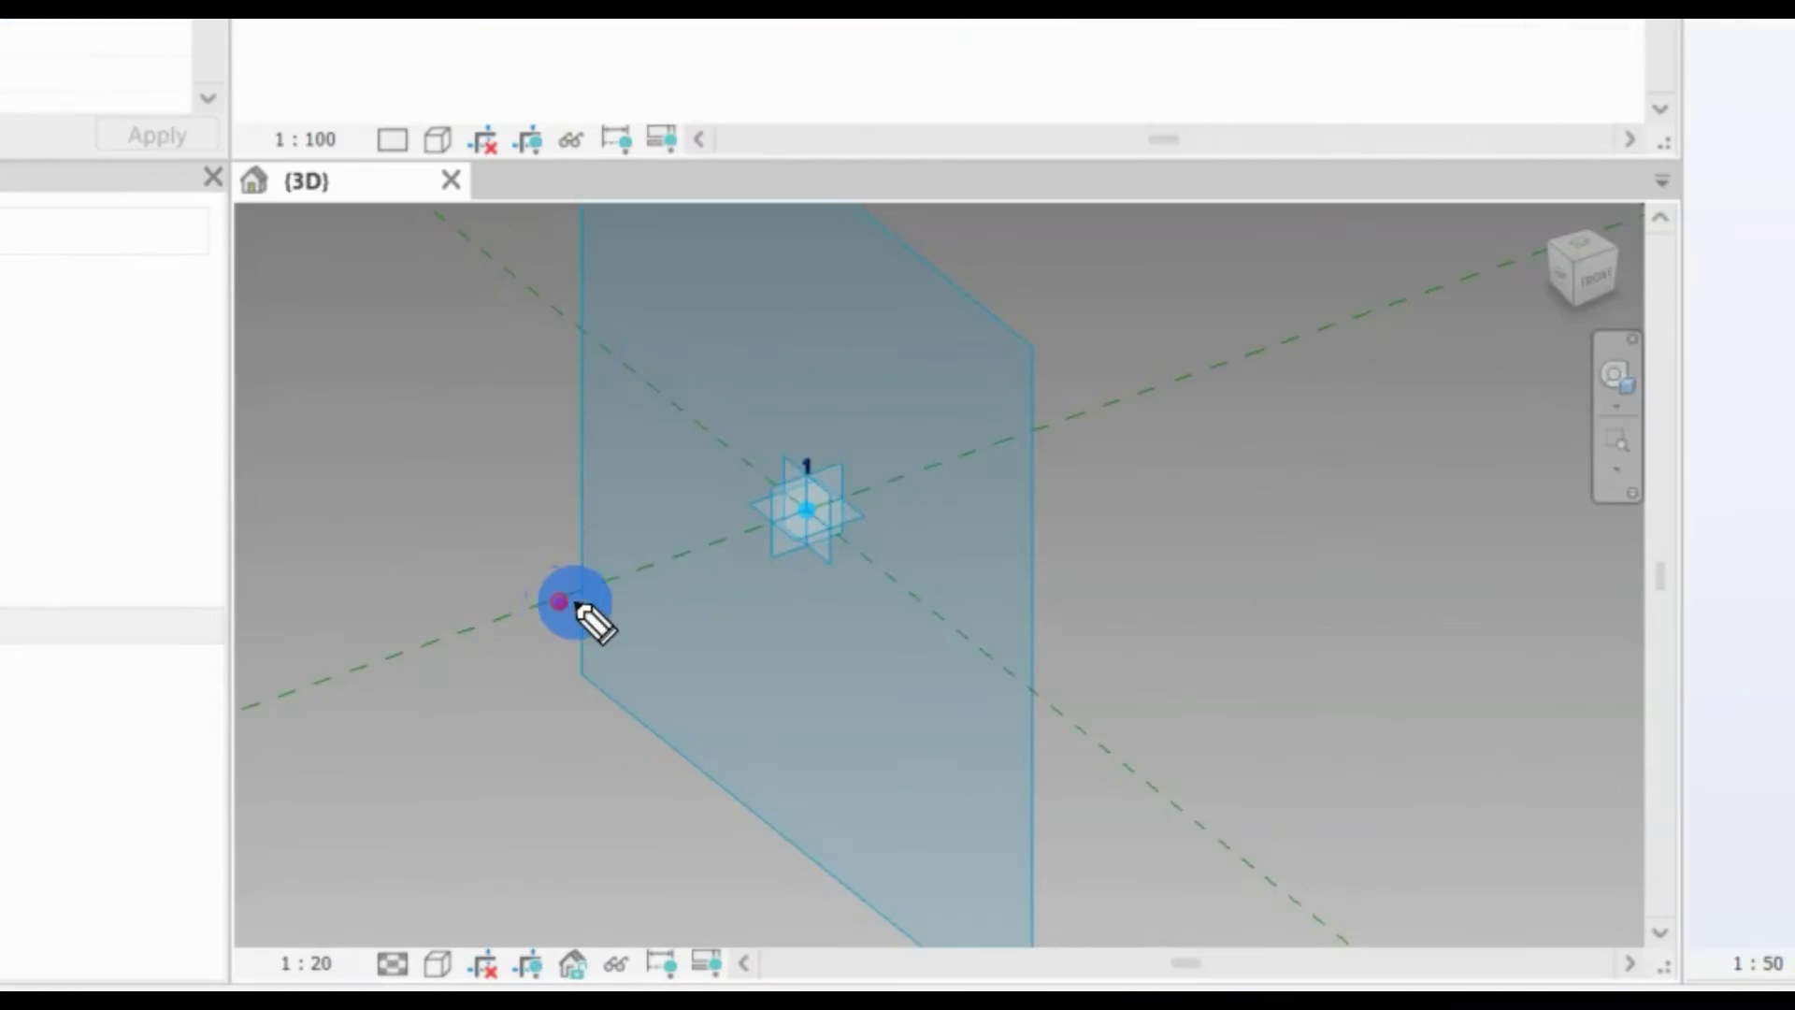
mouse_move(561, 601)
left_mouse_down()
mouse_move(1199, 362)
mouse_move(1183, 409)
left_mouse_up()
left_click_drag(596, 541, 596, 637)
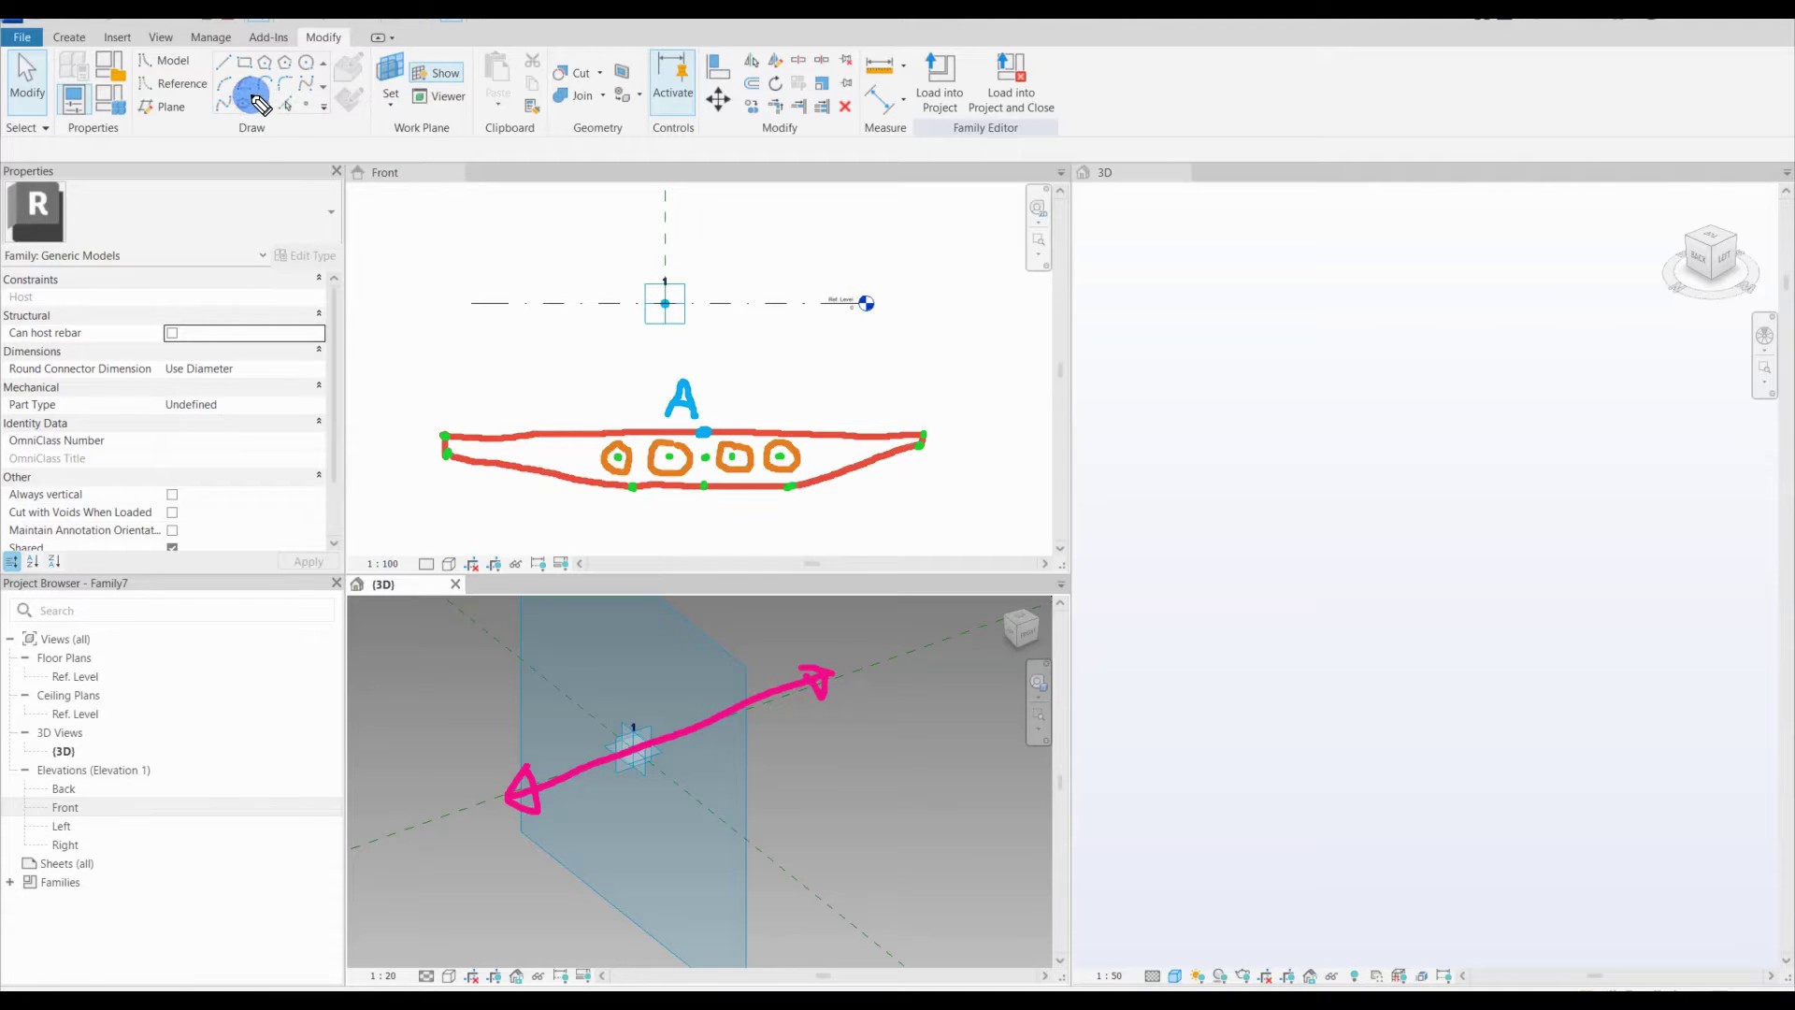
Step: Place a reference point on the adaptive point, hosted on its plane perpendicular to the front/back center line
left_click(305, 107)
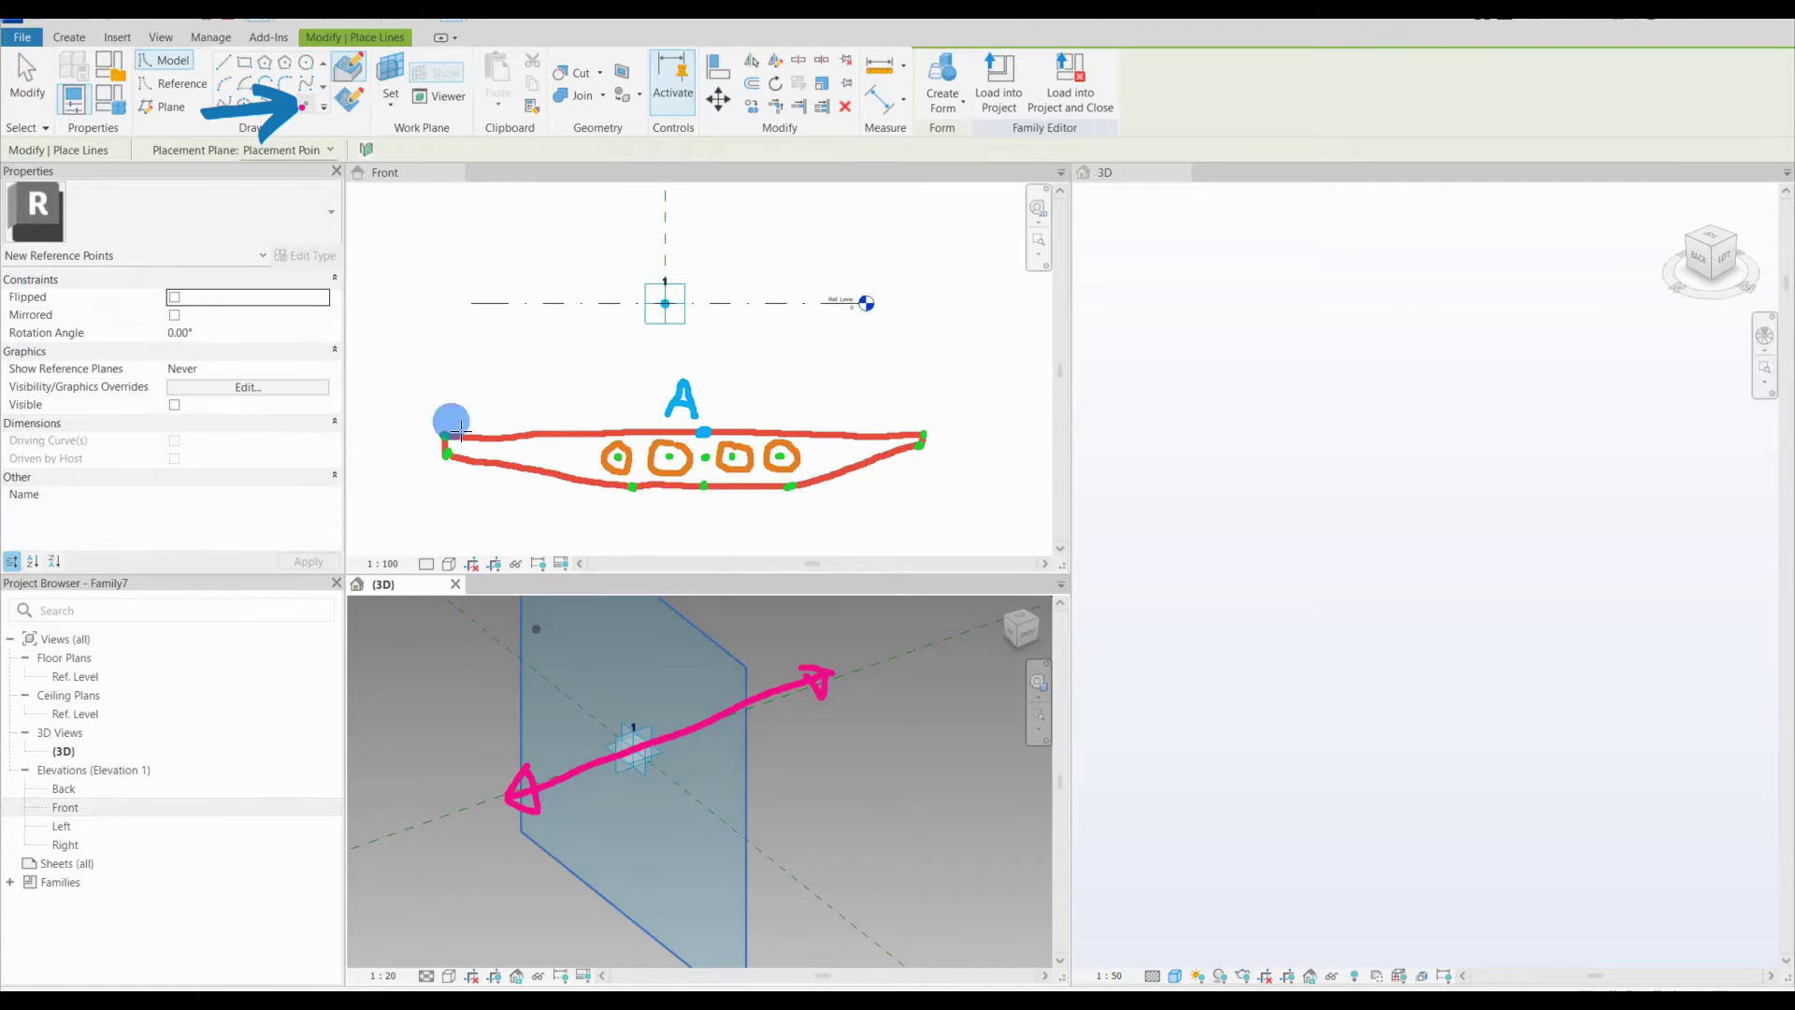
left_click(629, 759)
left_click(957, 574)
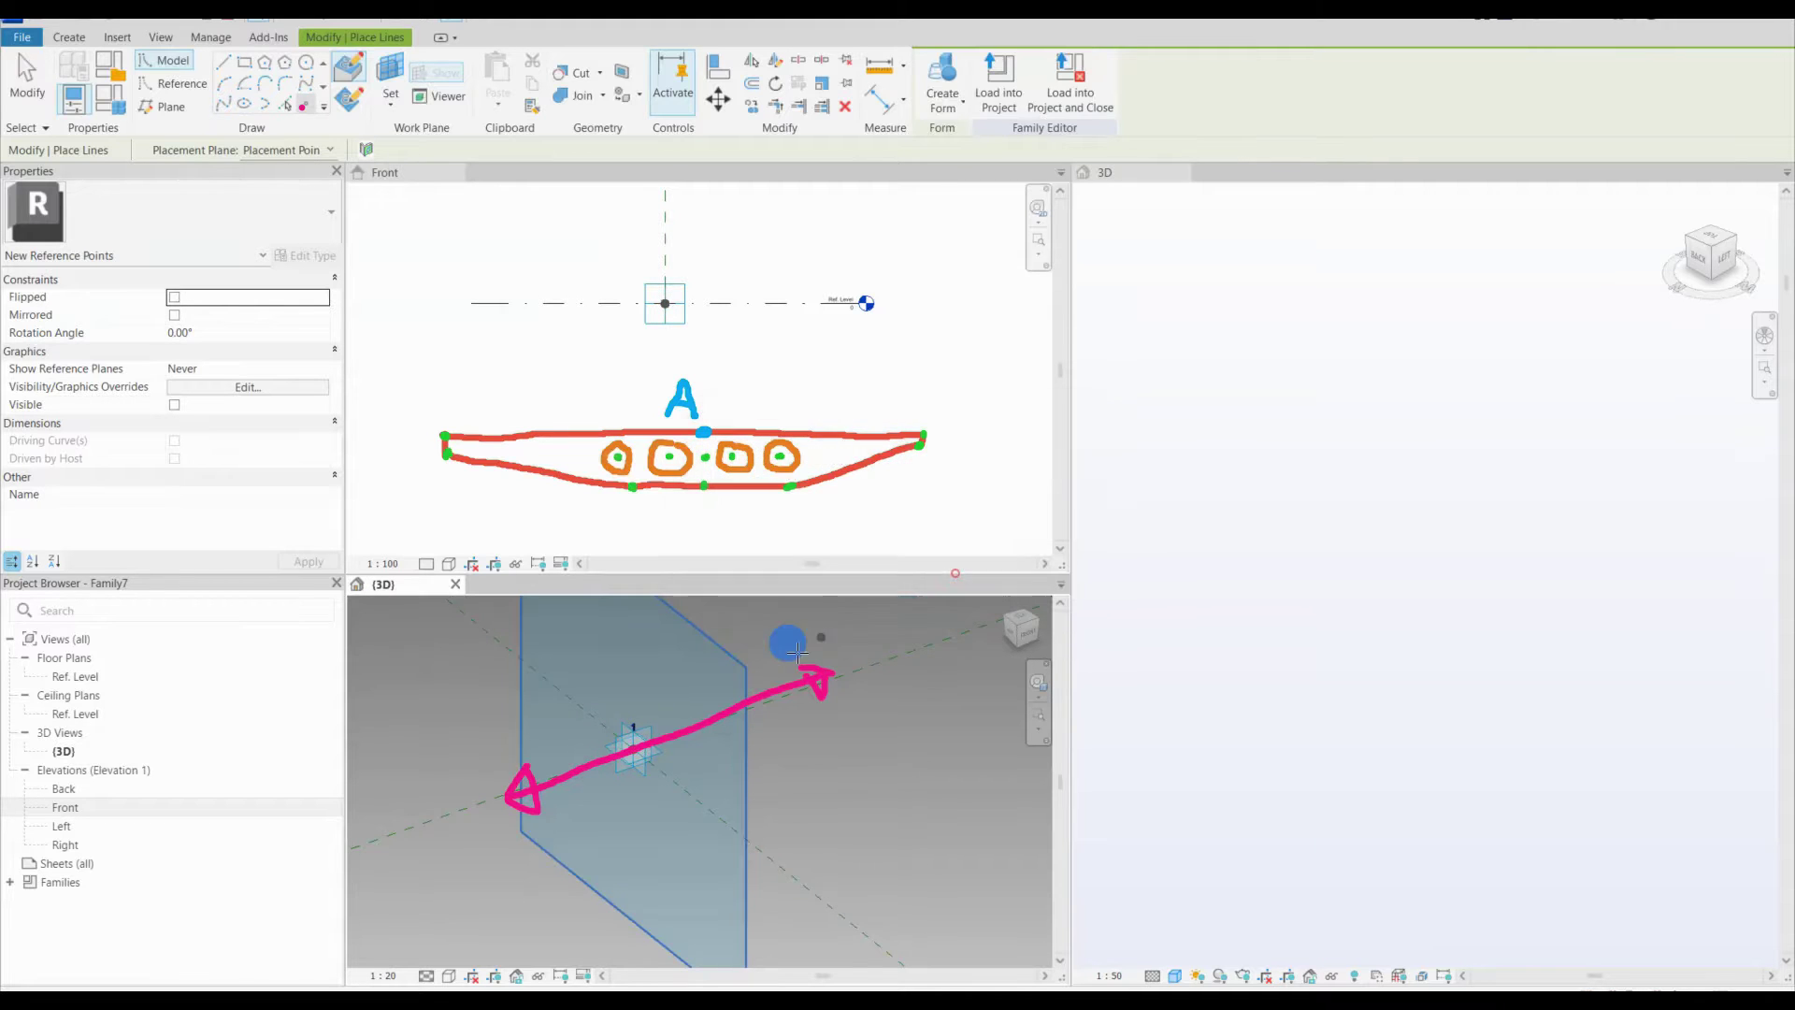
Step: Set the offset of the new hosted reference point to 1000
left_click(629, 748)
left_click(172, 493)
left_click(187, 494)
key("Return")
scroll(651, 302, "up", 3)
scroll(701, 306, "up", 7)
scroll(665, 327, "down", 2)
middle_click_drag(662, 338, 860, 351)
scroll(634, 738, "up", 6)
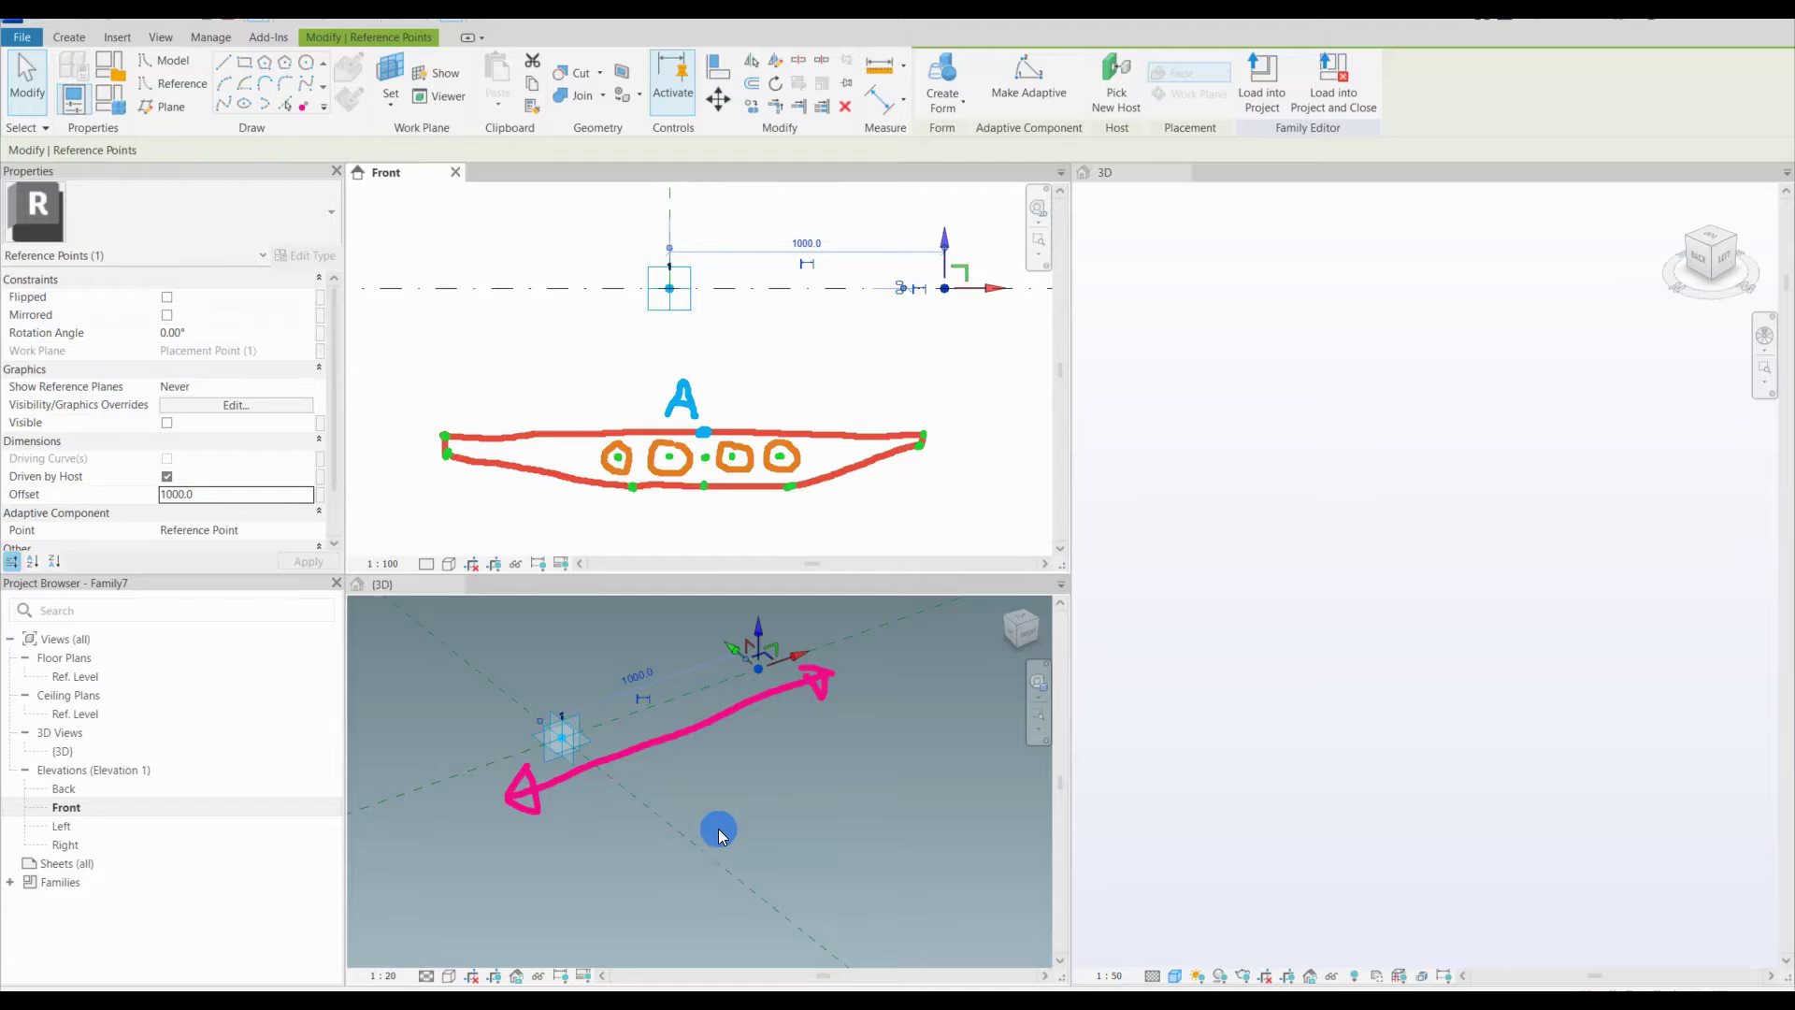
scroll(744, 792, "down", 1)
middle_click_drag(744, 793, 761, 826)
left_click(777, 804)
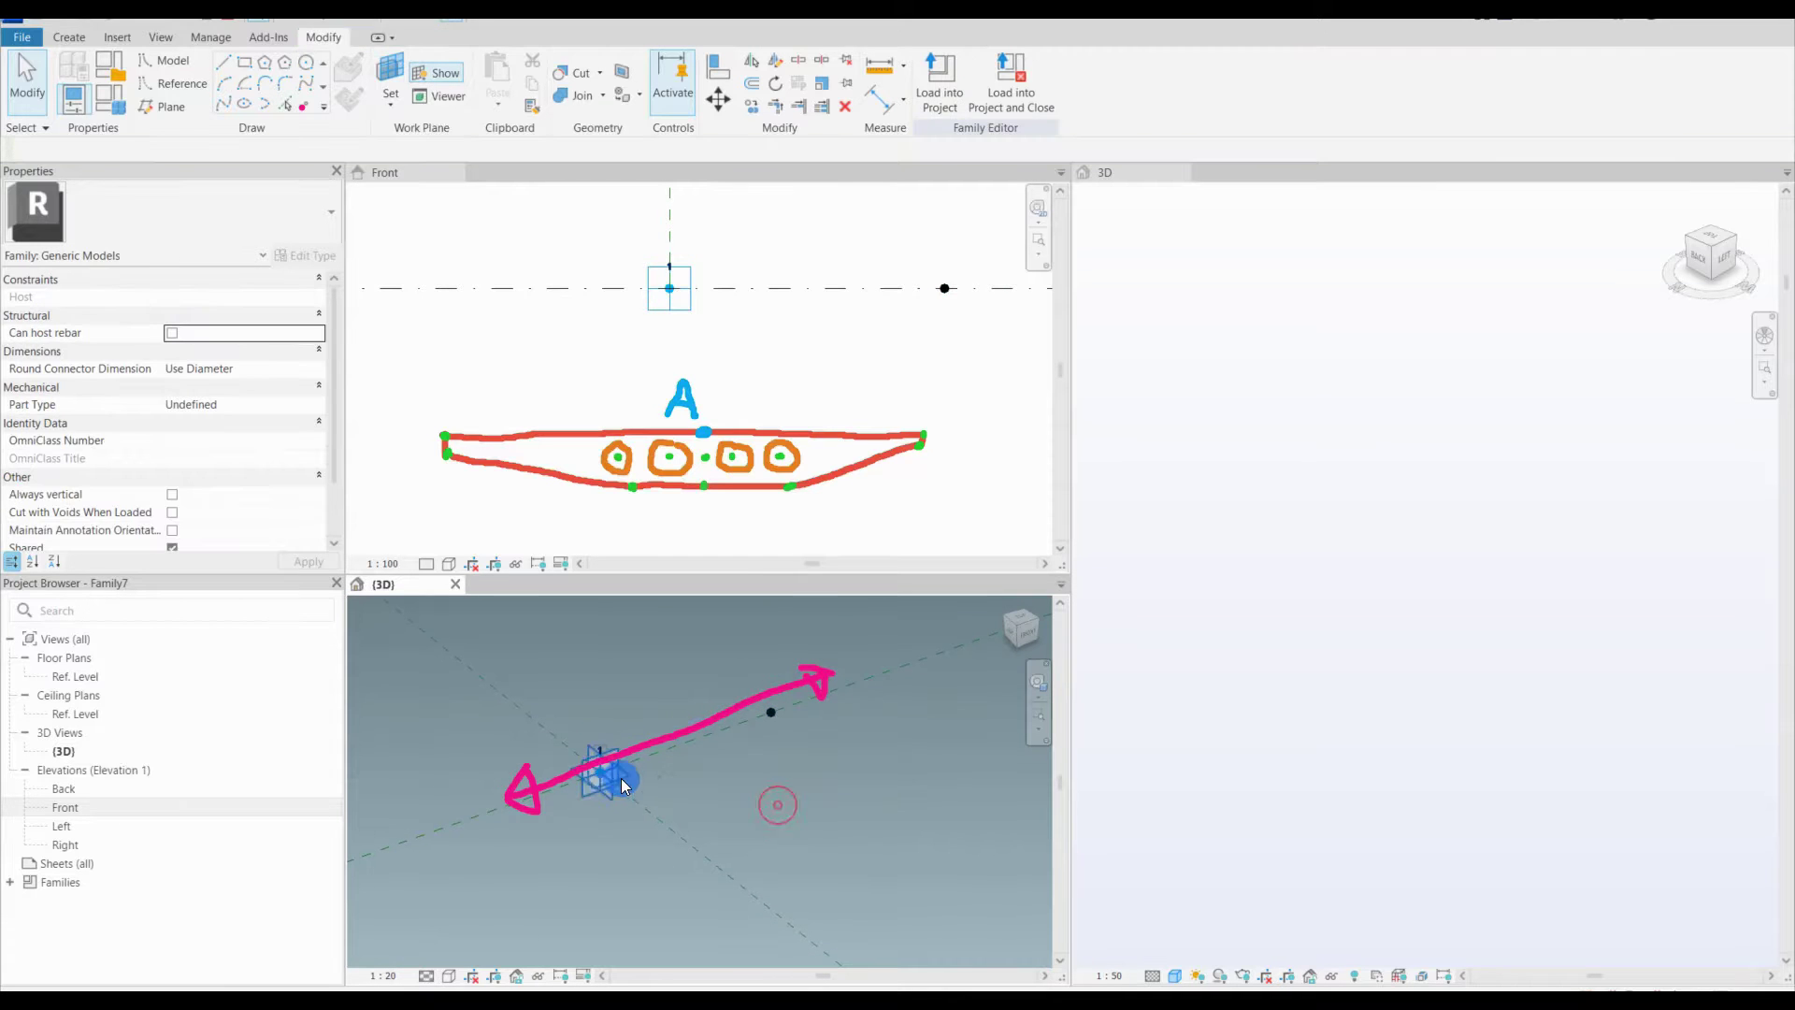
Step: Add a second reference point hosted on the adaptive point with an offset of -1000
left_click(603, 783)
left_click(205, 494)
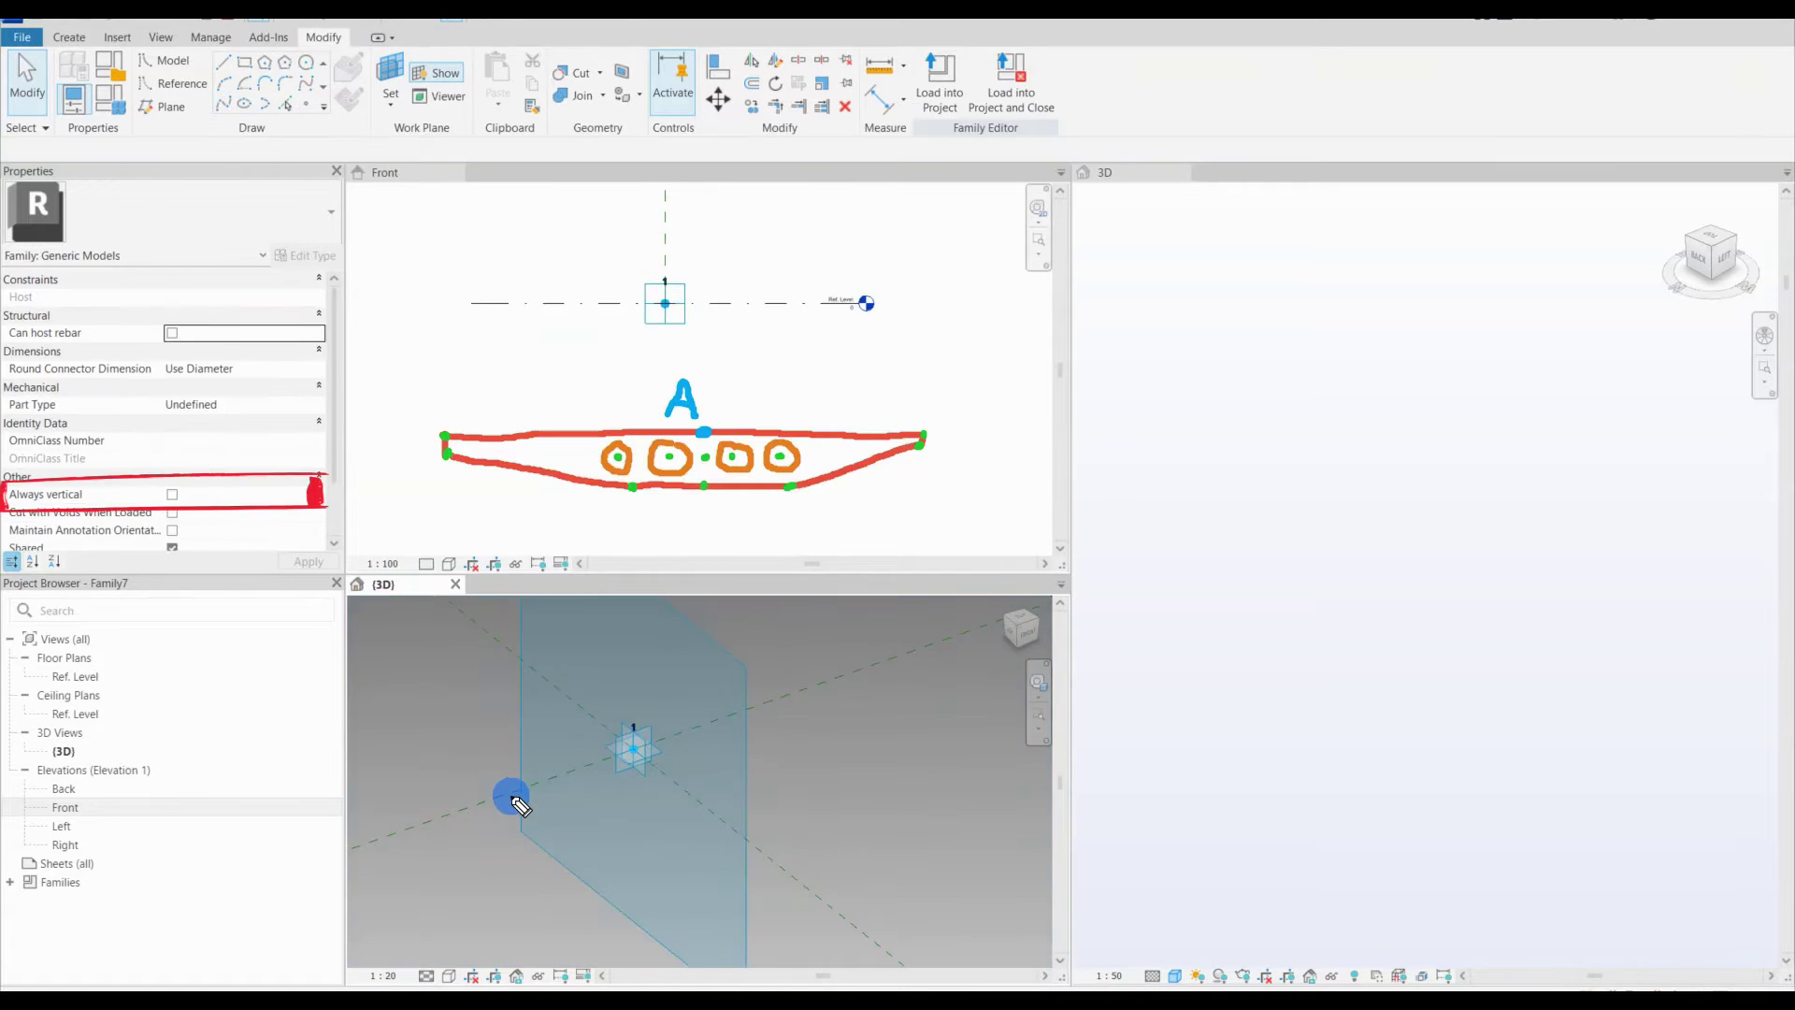
type("-1")
type("000")
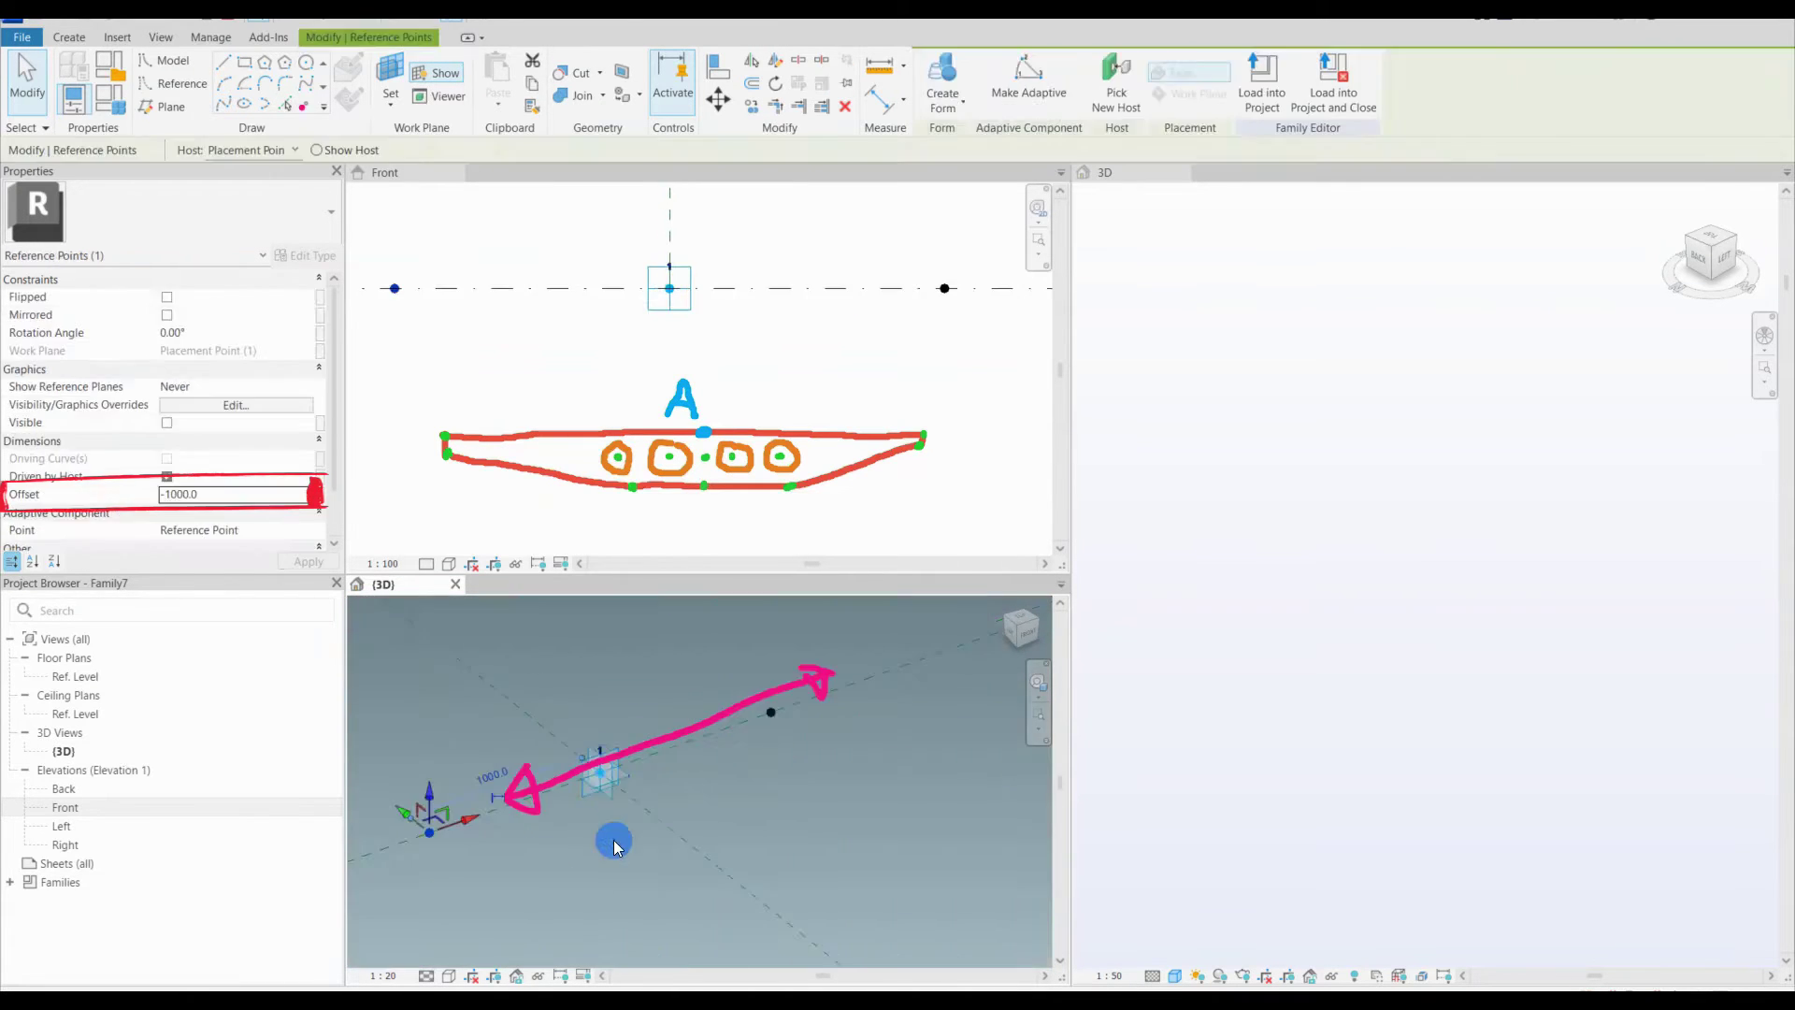
left_click(617, 845)
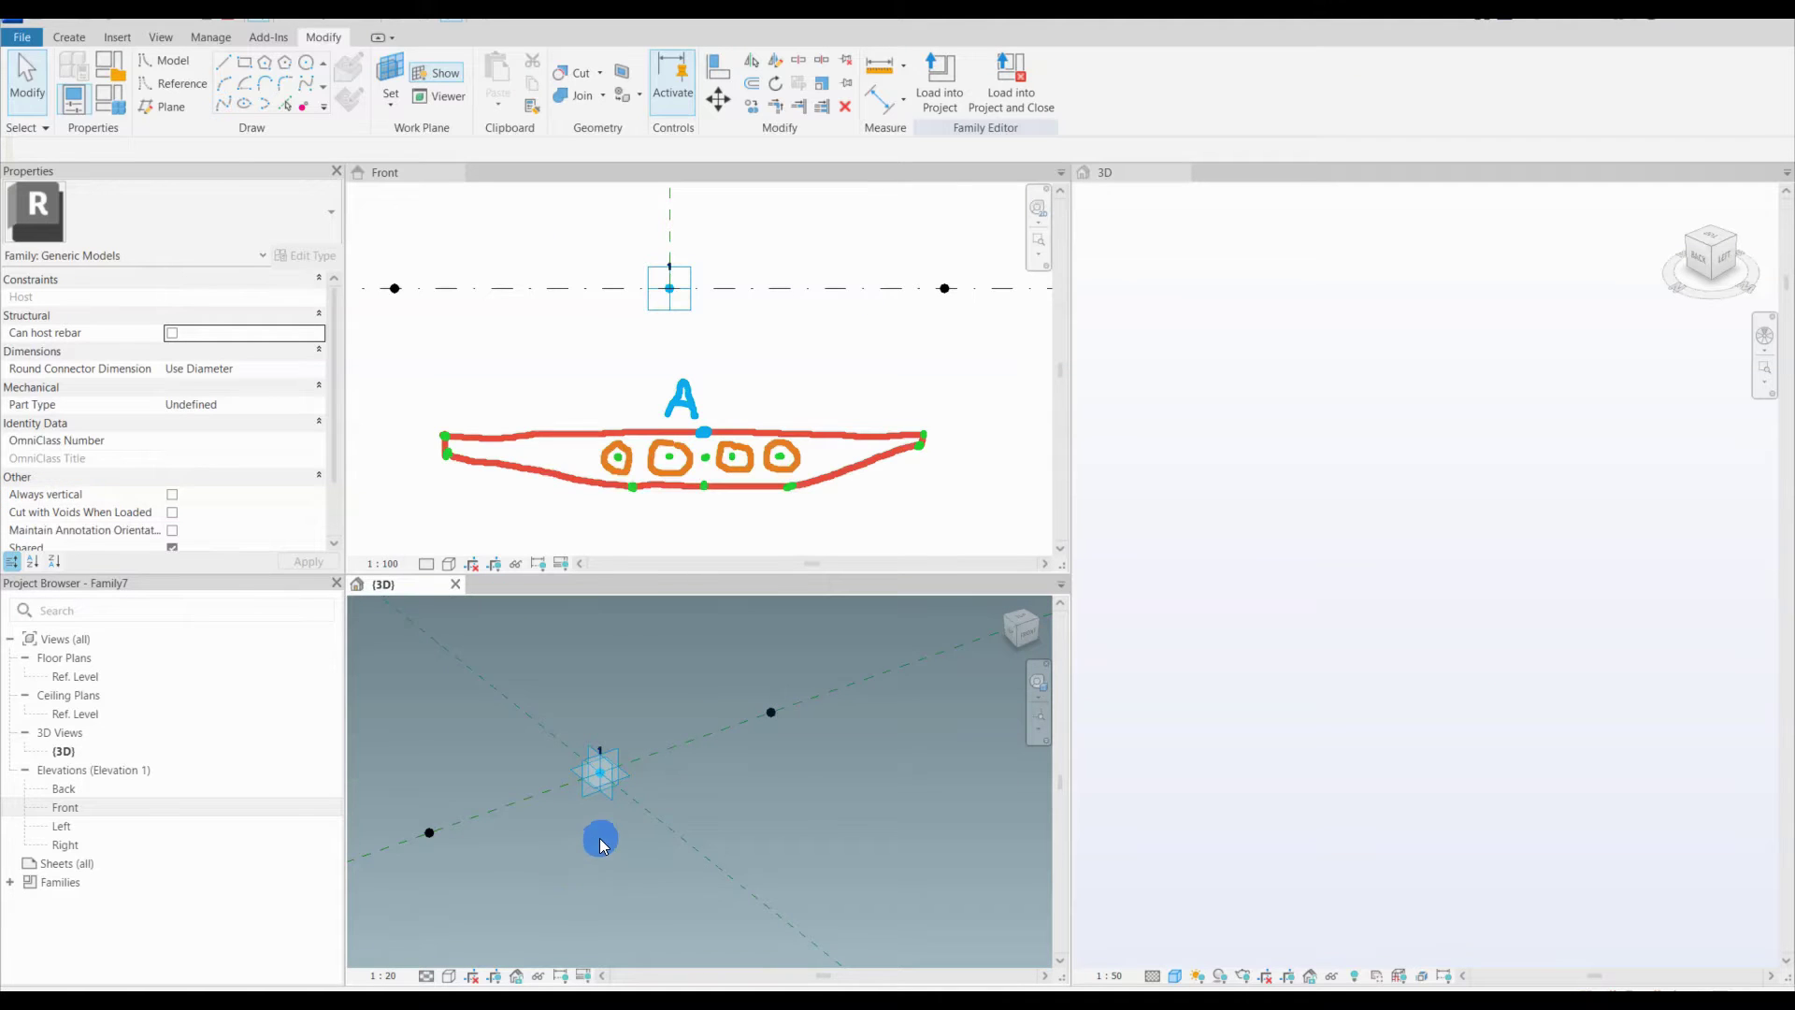
middle_click_drag(618, 846, 673, 808)
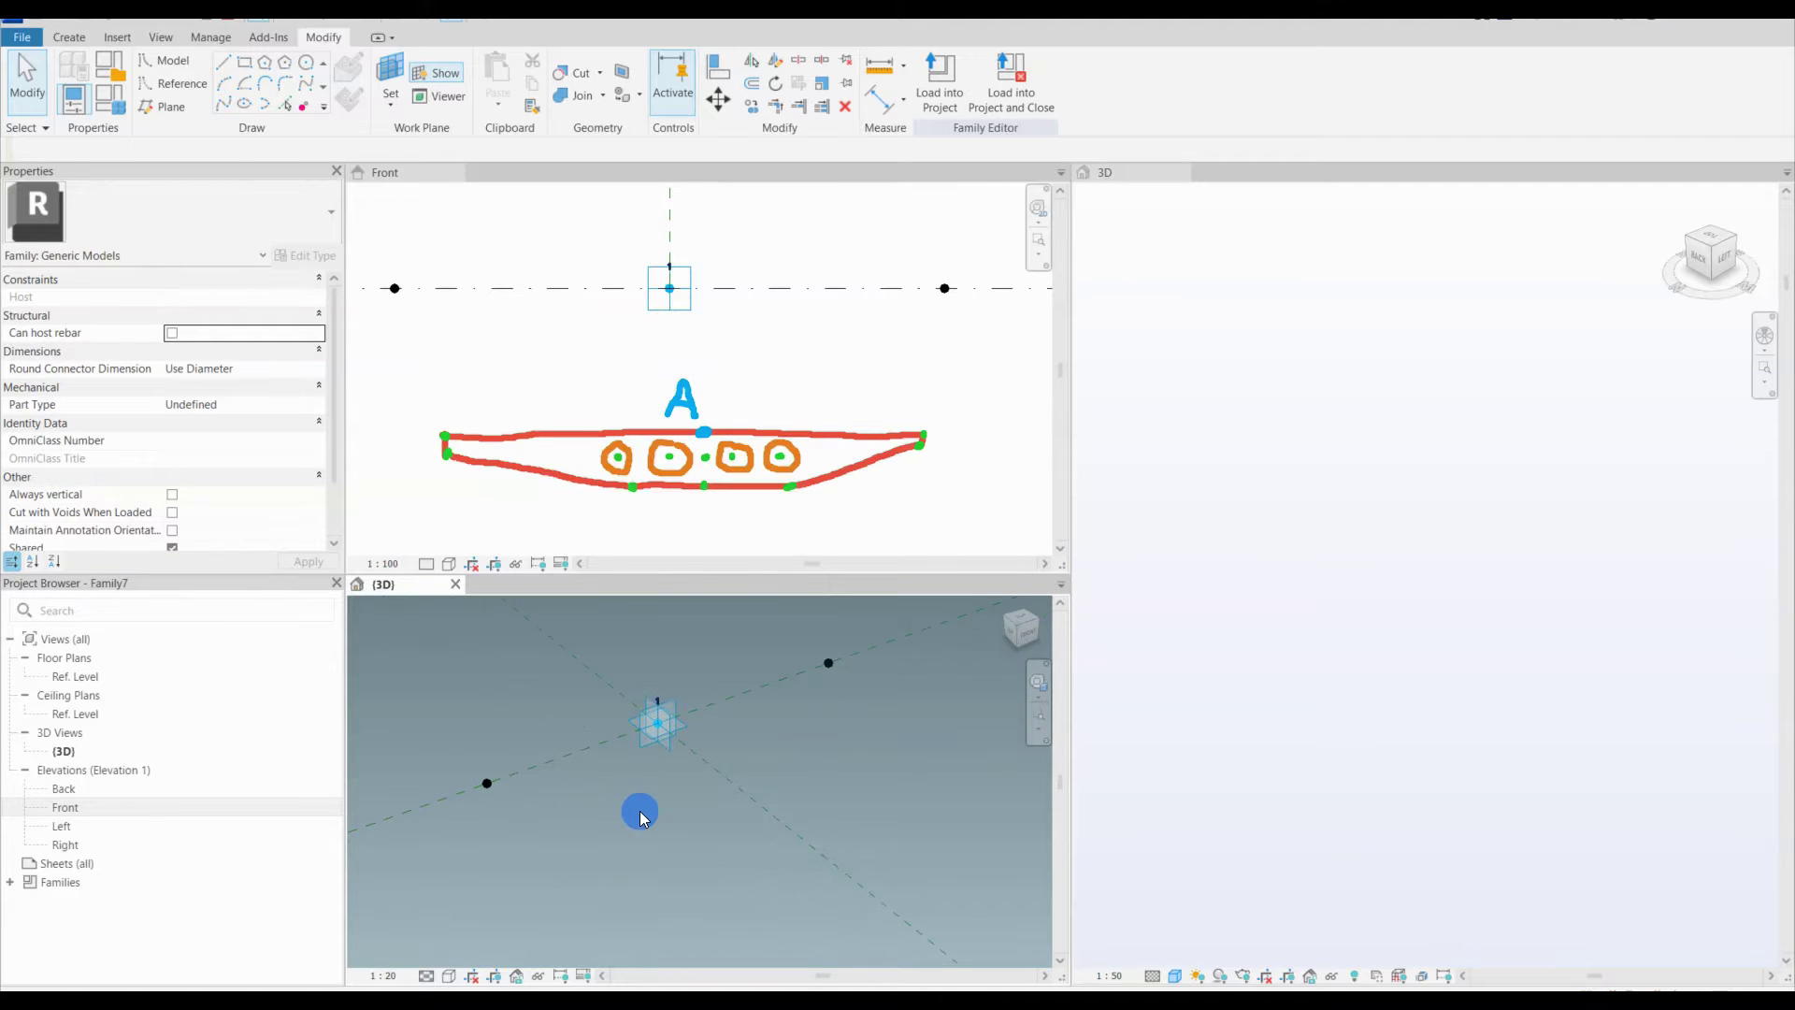
Step: Set the horizontal plane of the point at offset -1000 as work plane and place a reference point on it
left_click(389, 82)
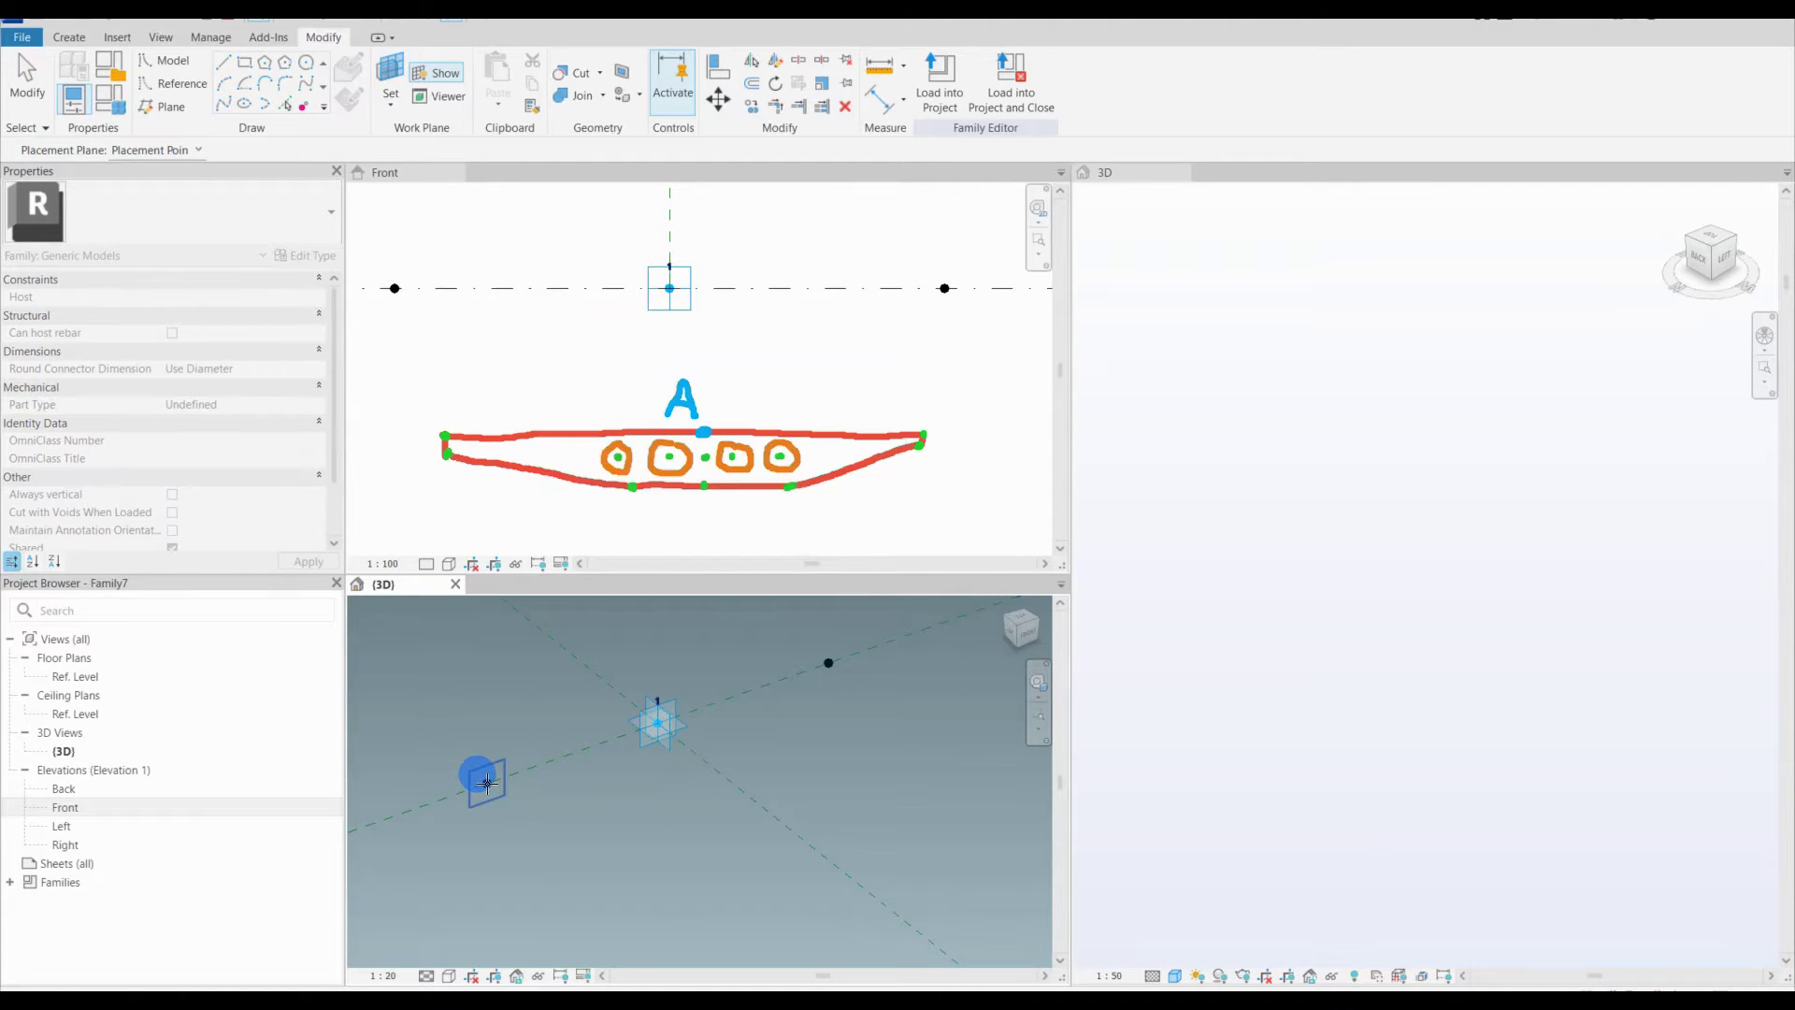
left_click(485, 782)
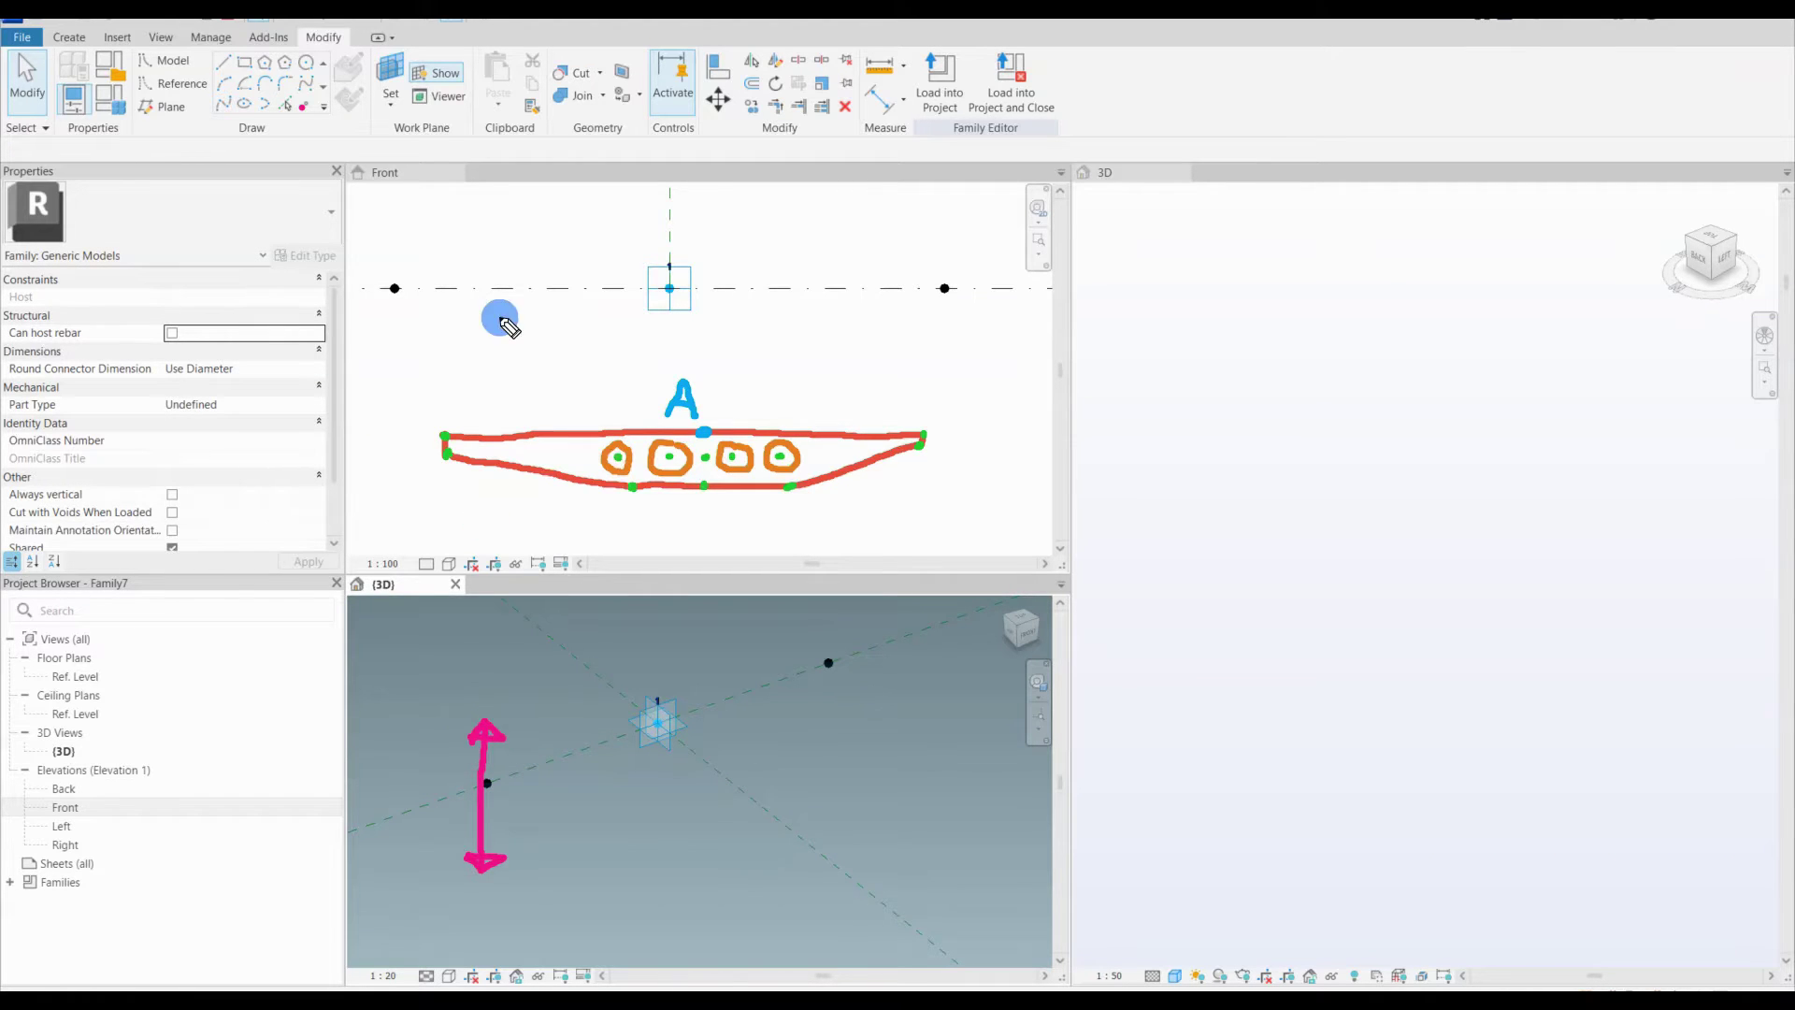
left_click(306, 106)
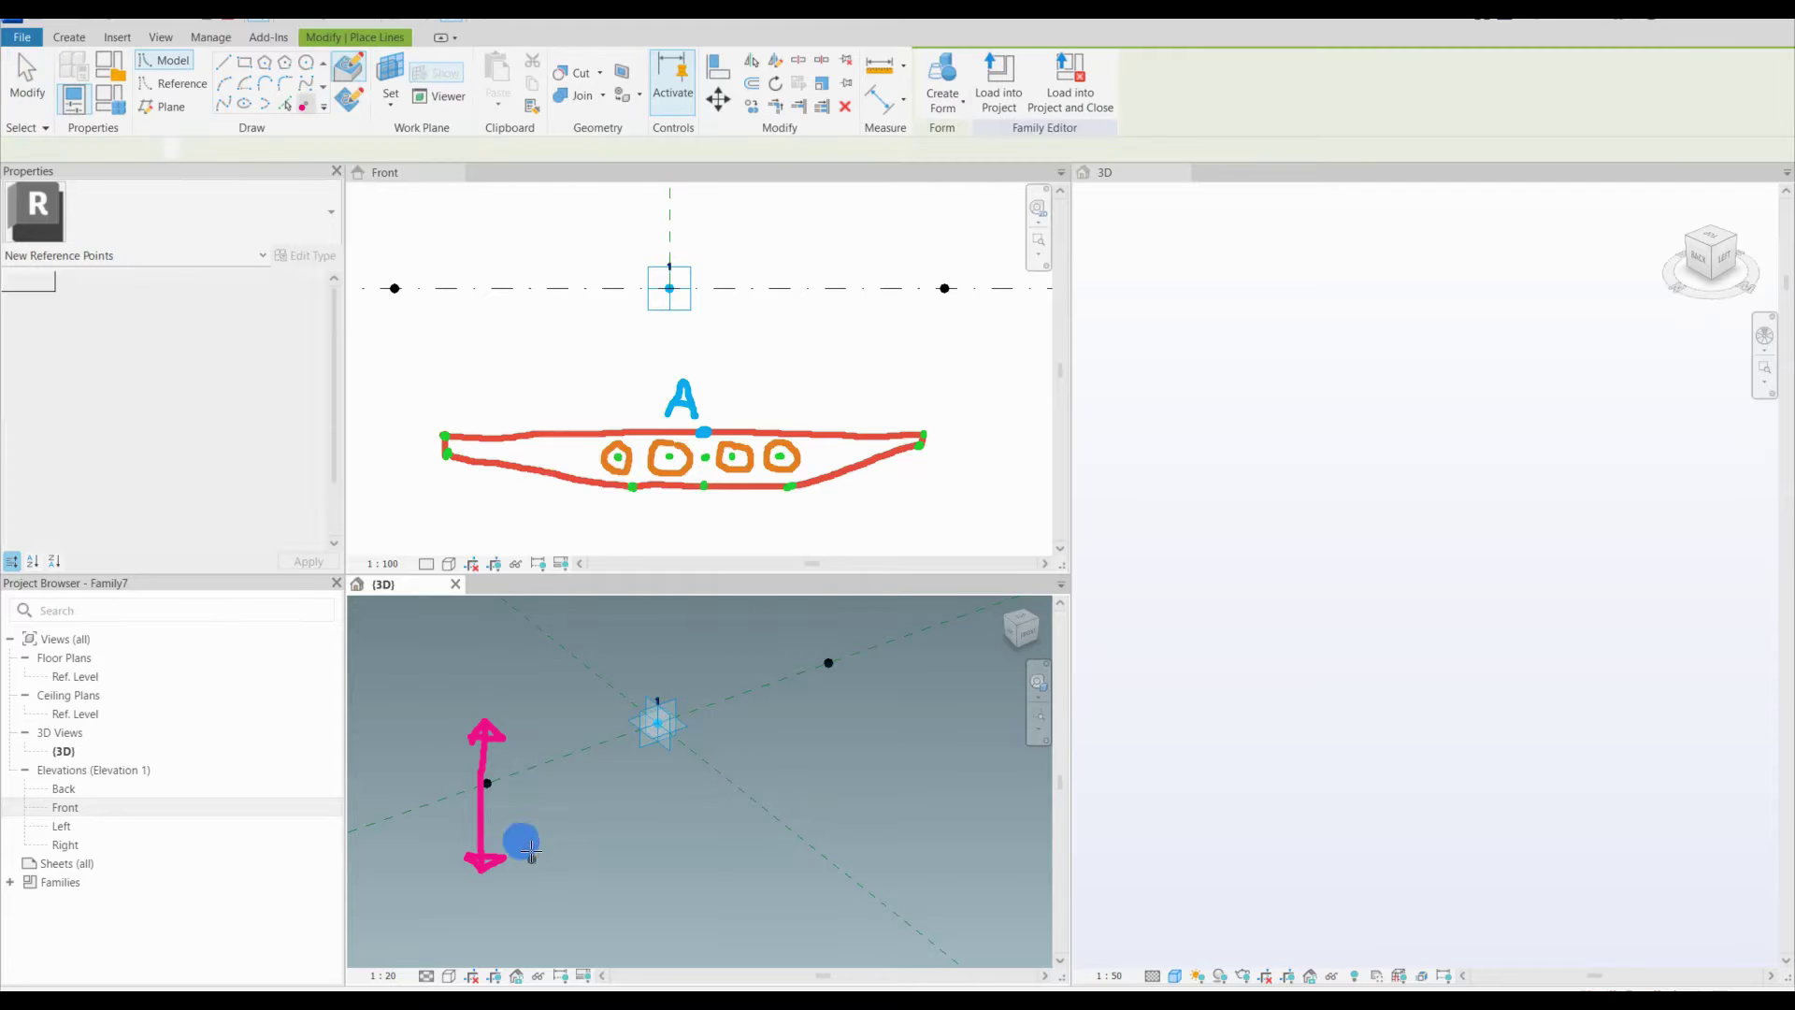
left_click(485, 783)
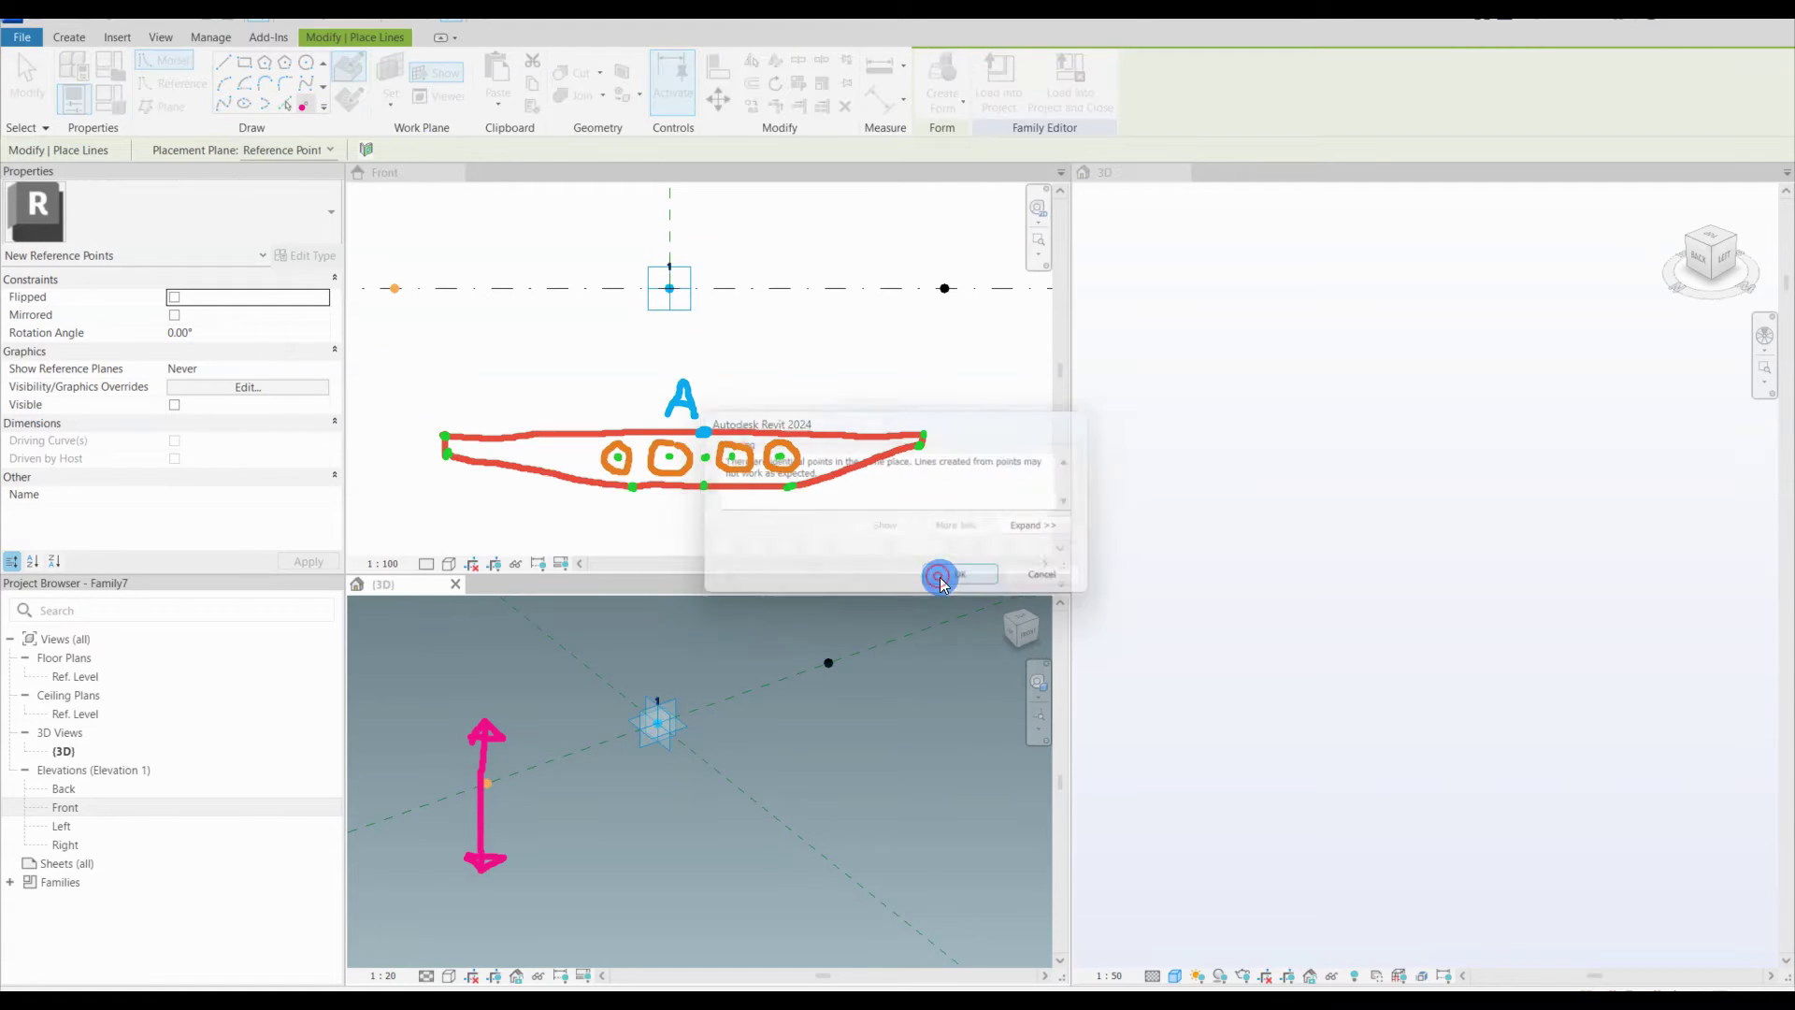
left_click(940, 575)
key("Escape")
Step: Set the offset of the reference point hosted on the left end point to -250
left_click(487, 783)
left_click(191, 494)
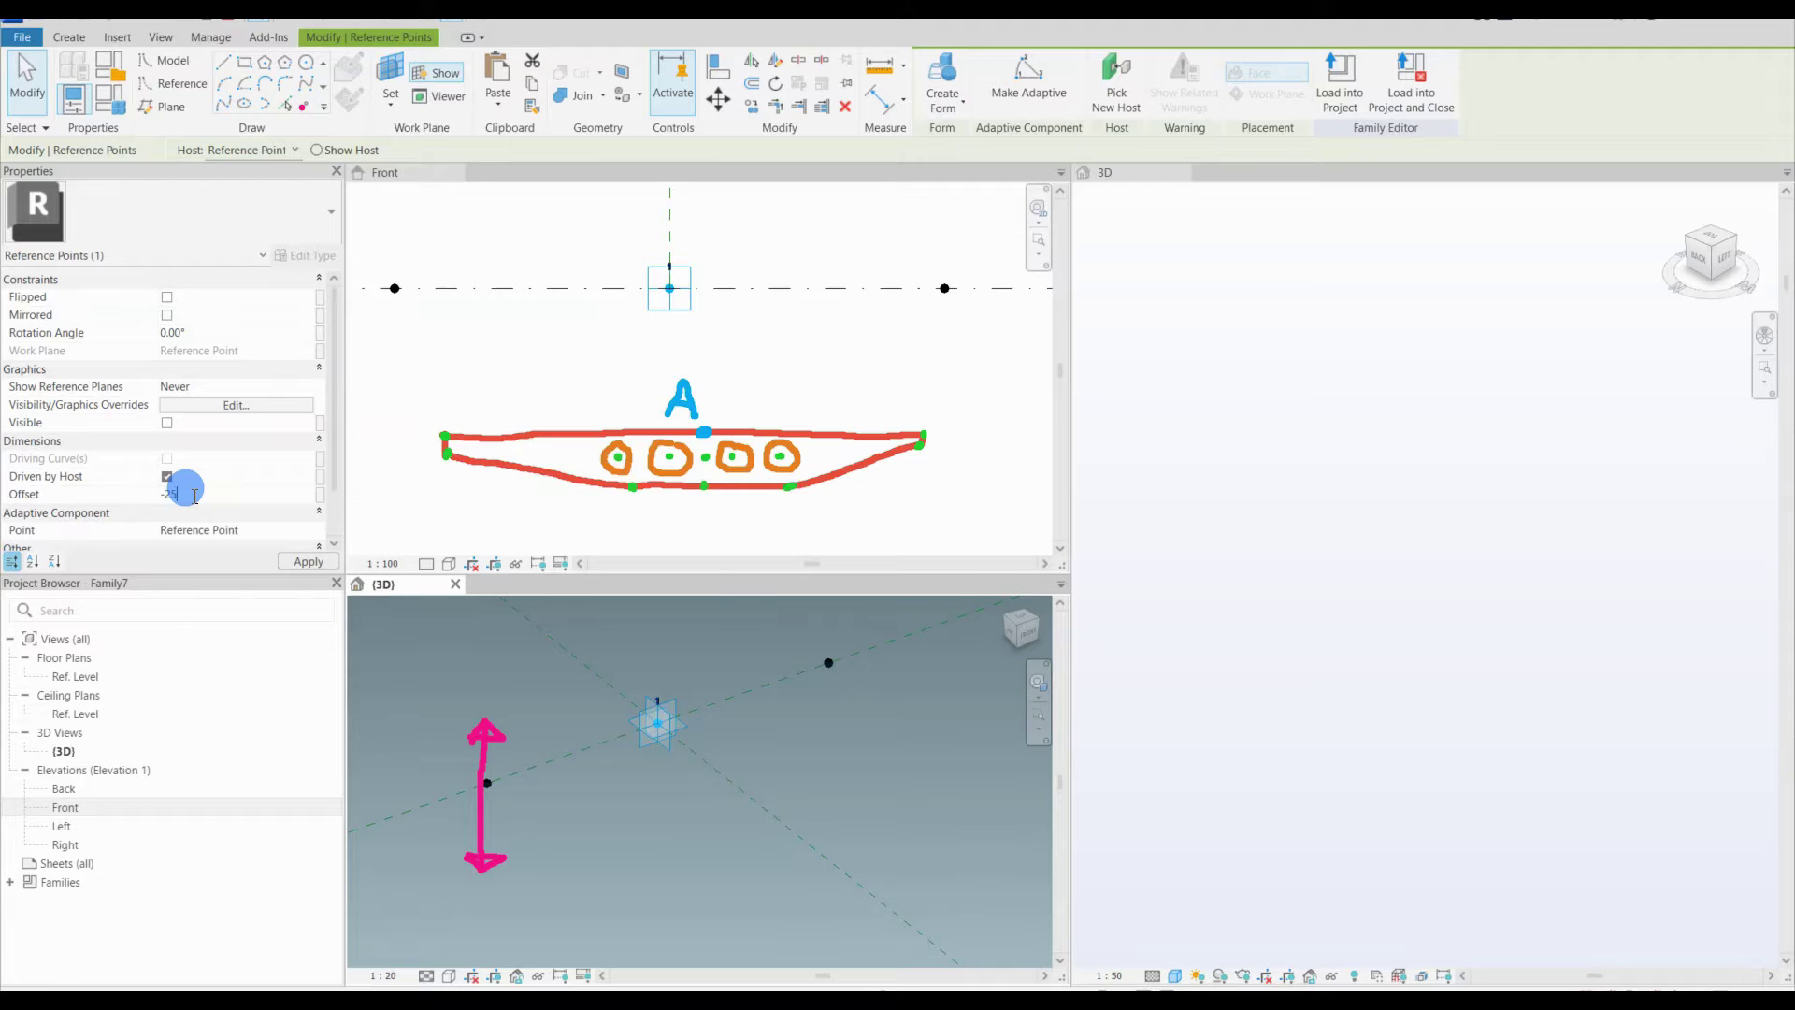
left_click(505, 377)
scroll(524, 353, "down", 1)
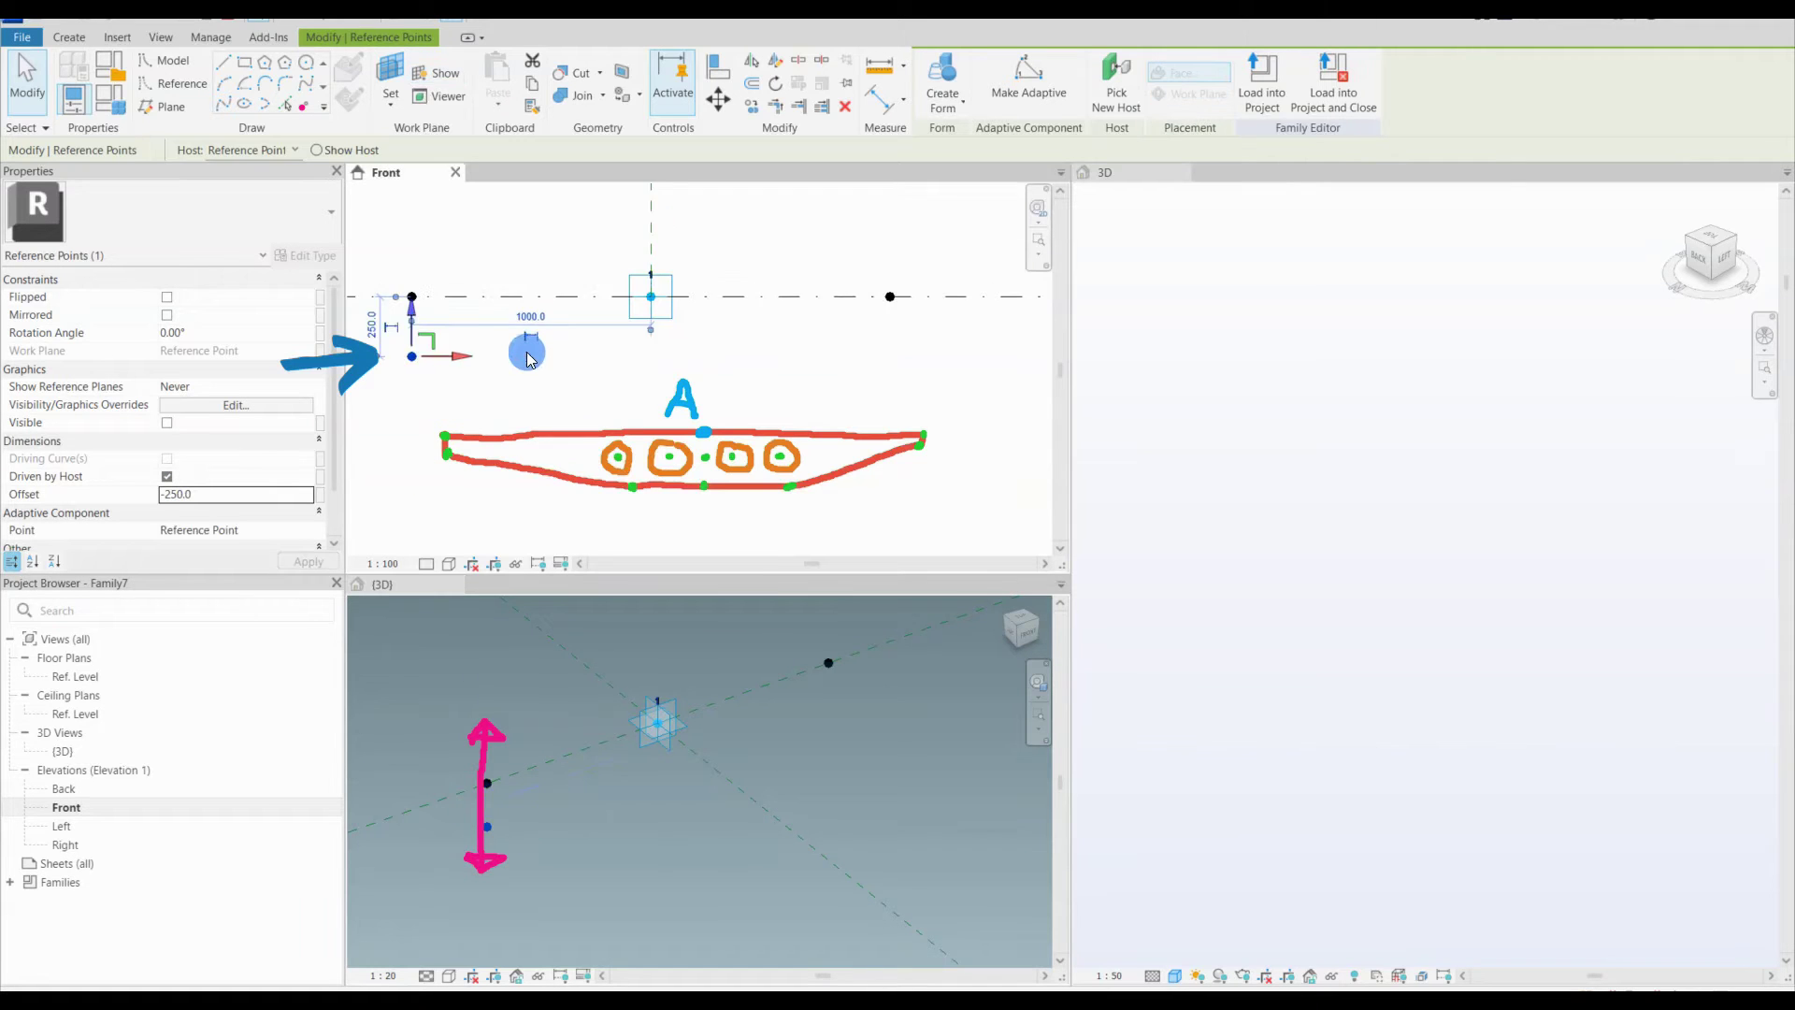
middle_click_drag(529, 360, 548, 319)
left_click(414, 326)
left_click(615, 836)
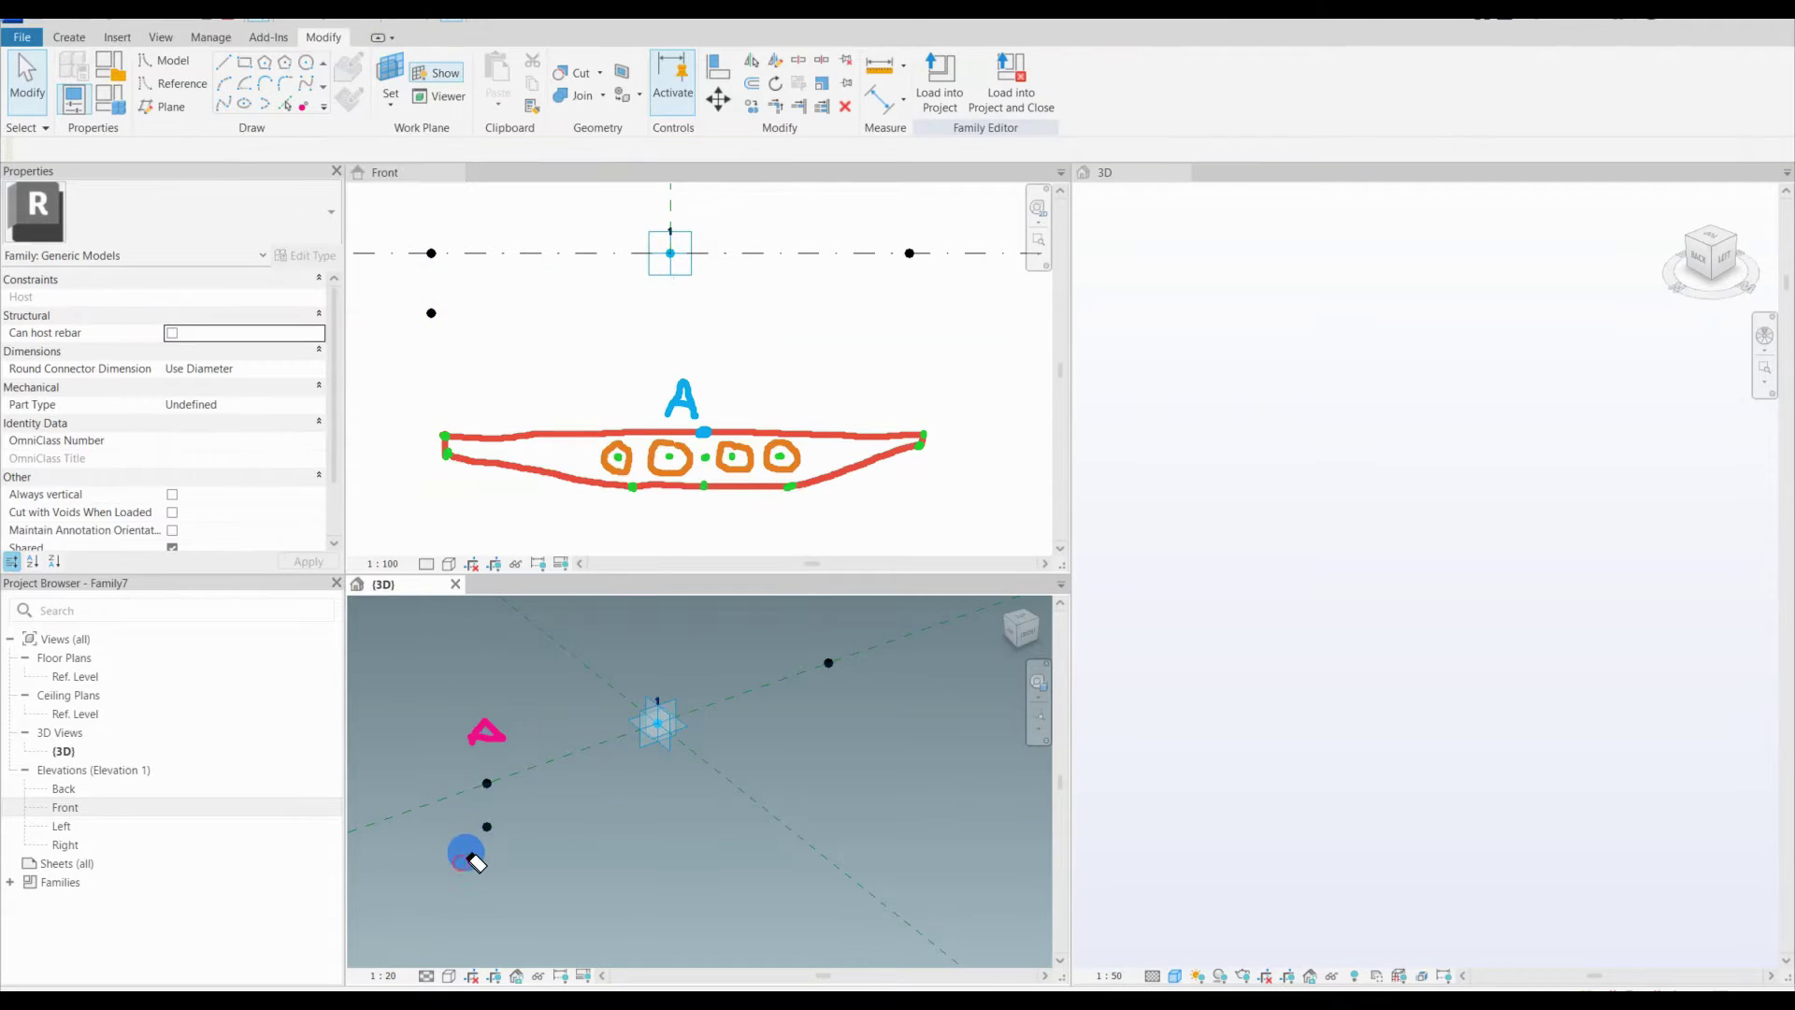
Step: Set the horizontal plane of the point at offset 1000 as work plane and place a reference point on it
left_click(305, 105)
left_click(399, 81)
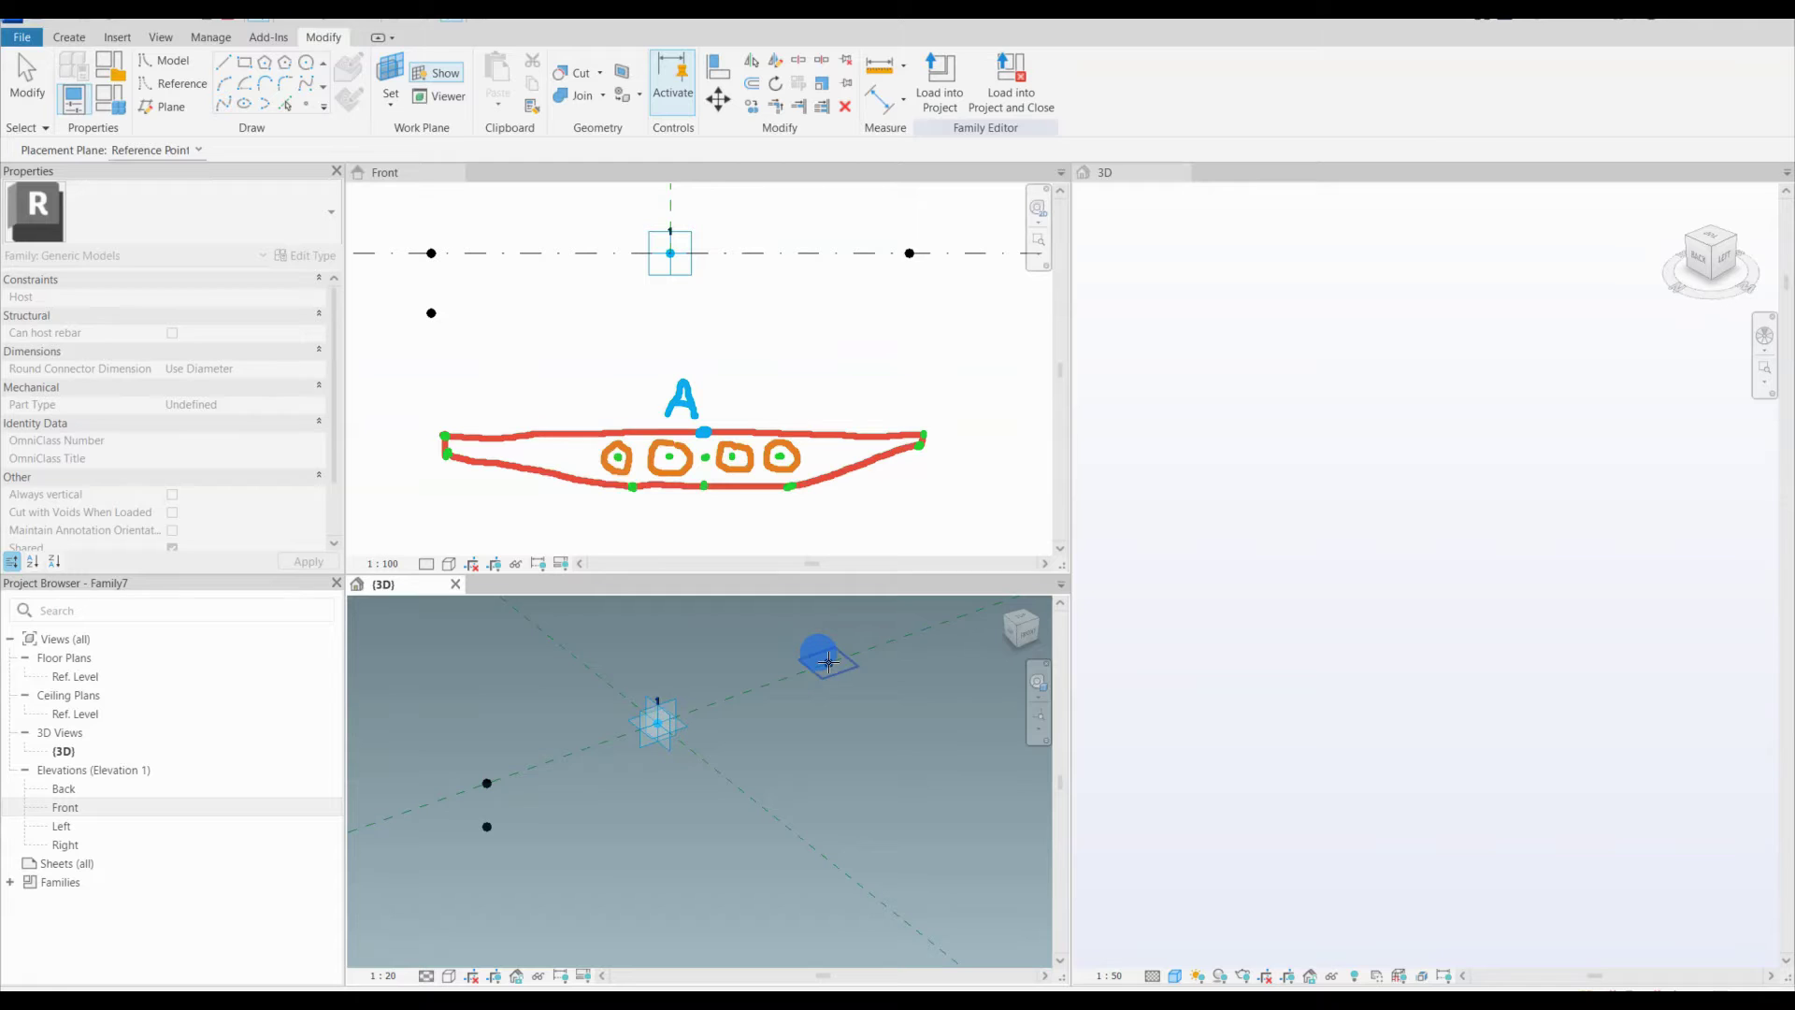
left_click(828, 662)
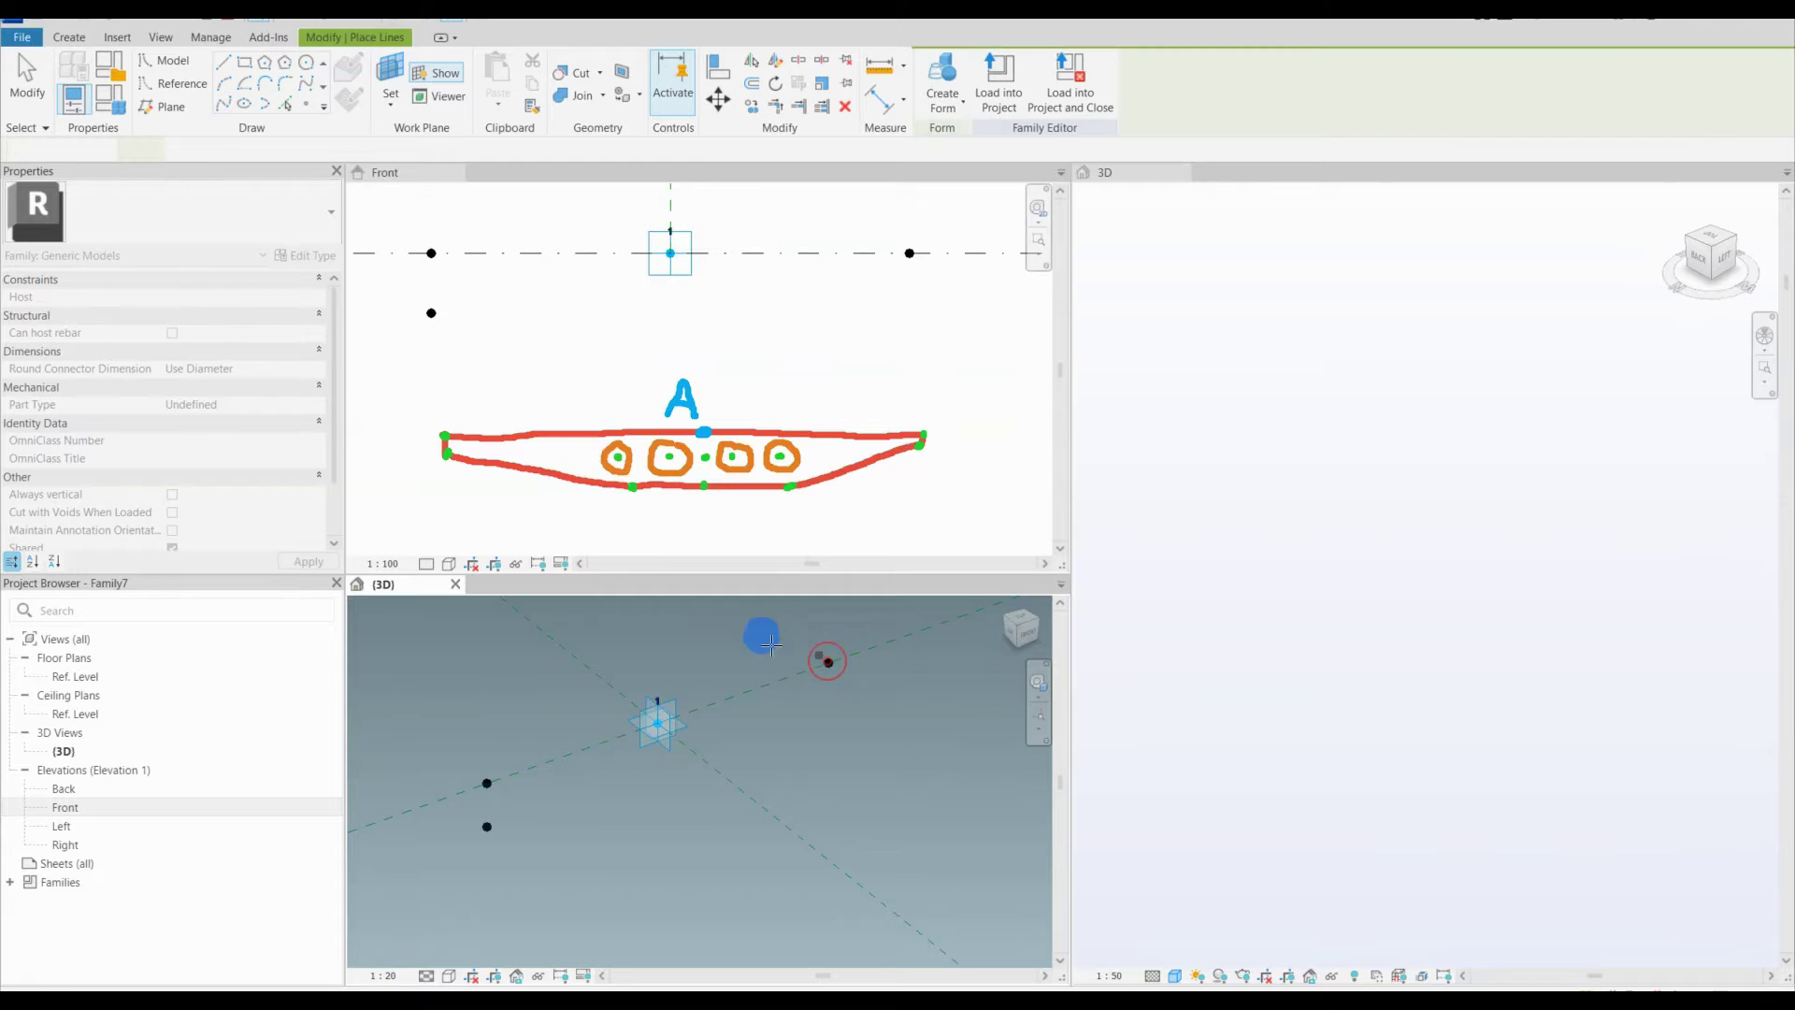
left_click(827, 661)
left_click(956, 578)
key("Escape")
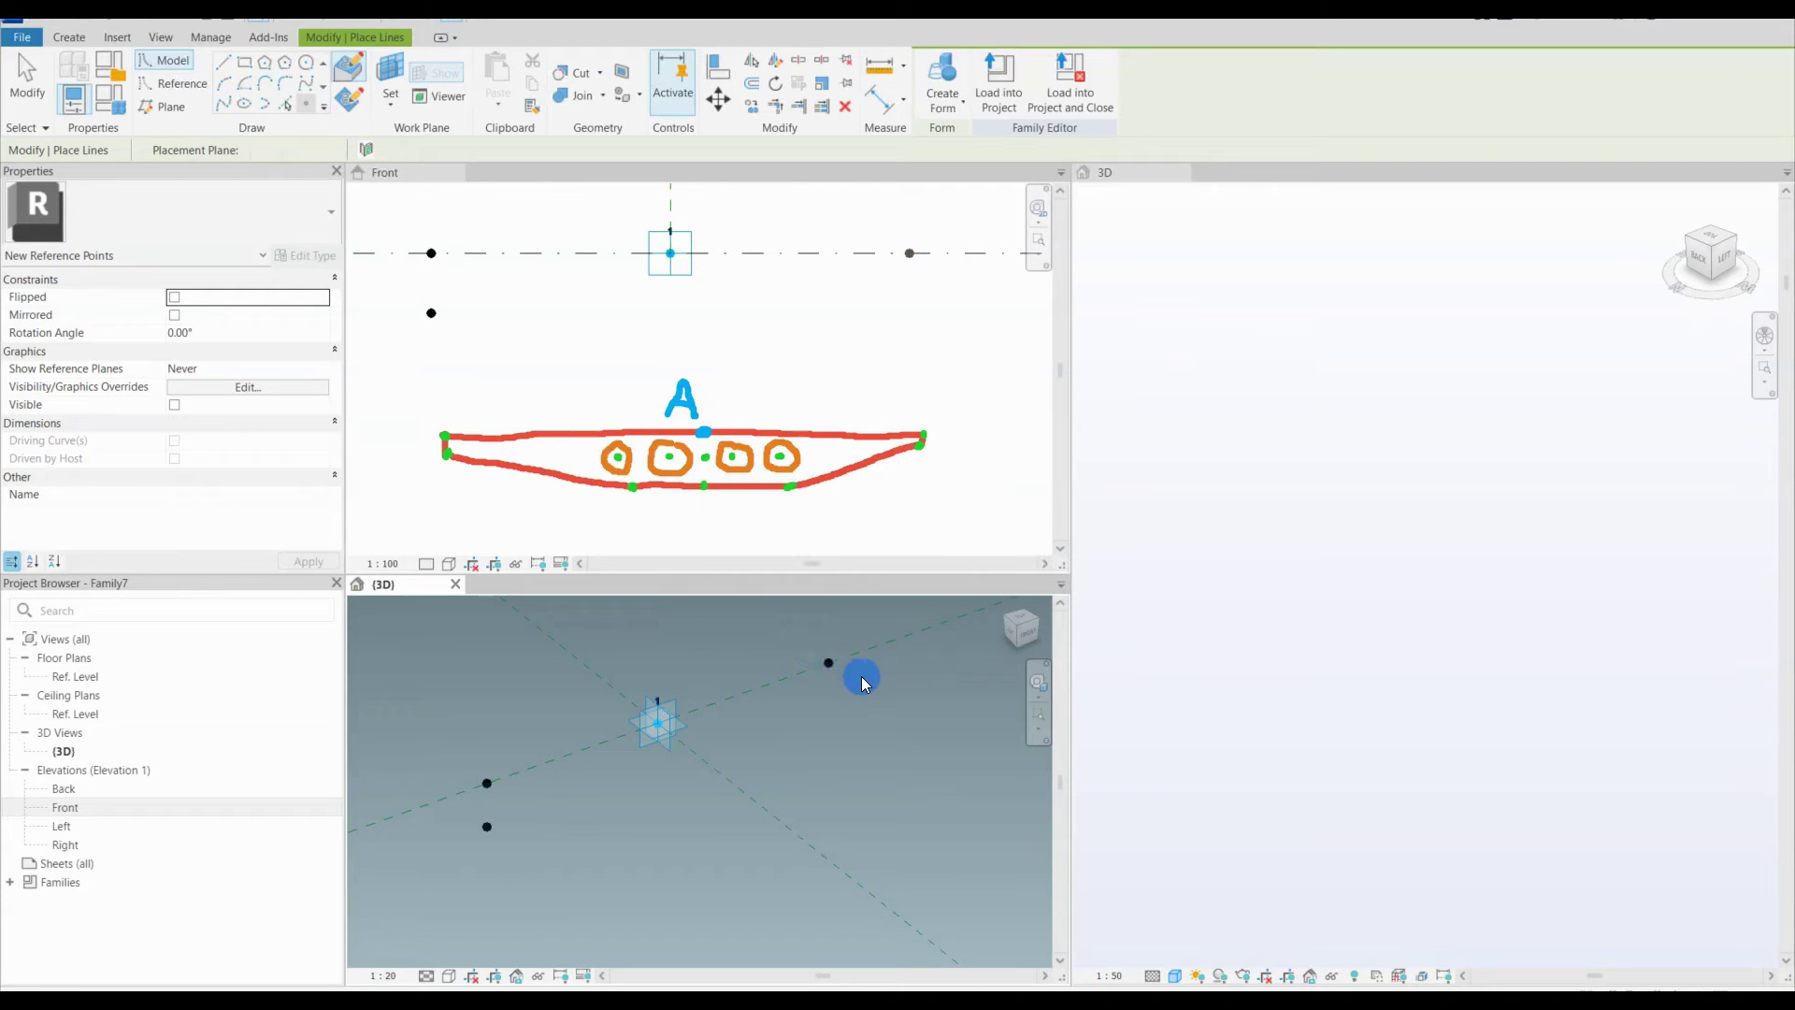
Step: Offset the reference point hosted on the right end point to -250, level with the lower left point
left_click(819, 662)
left_click(815, 669)
left_click(185, 490)
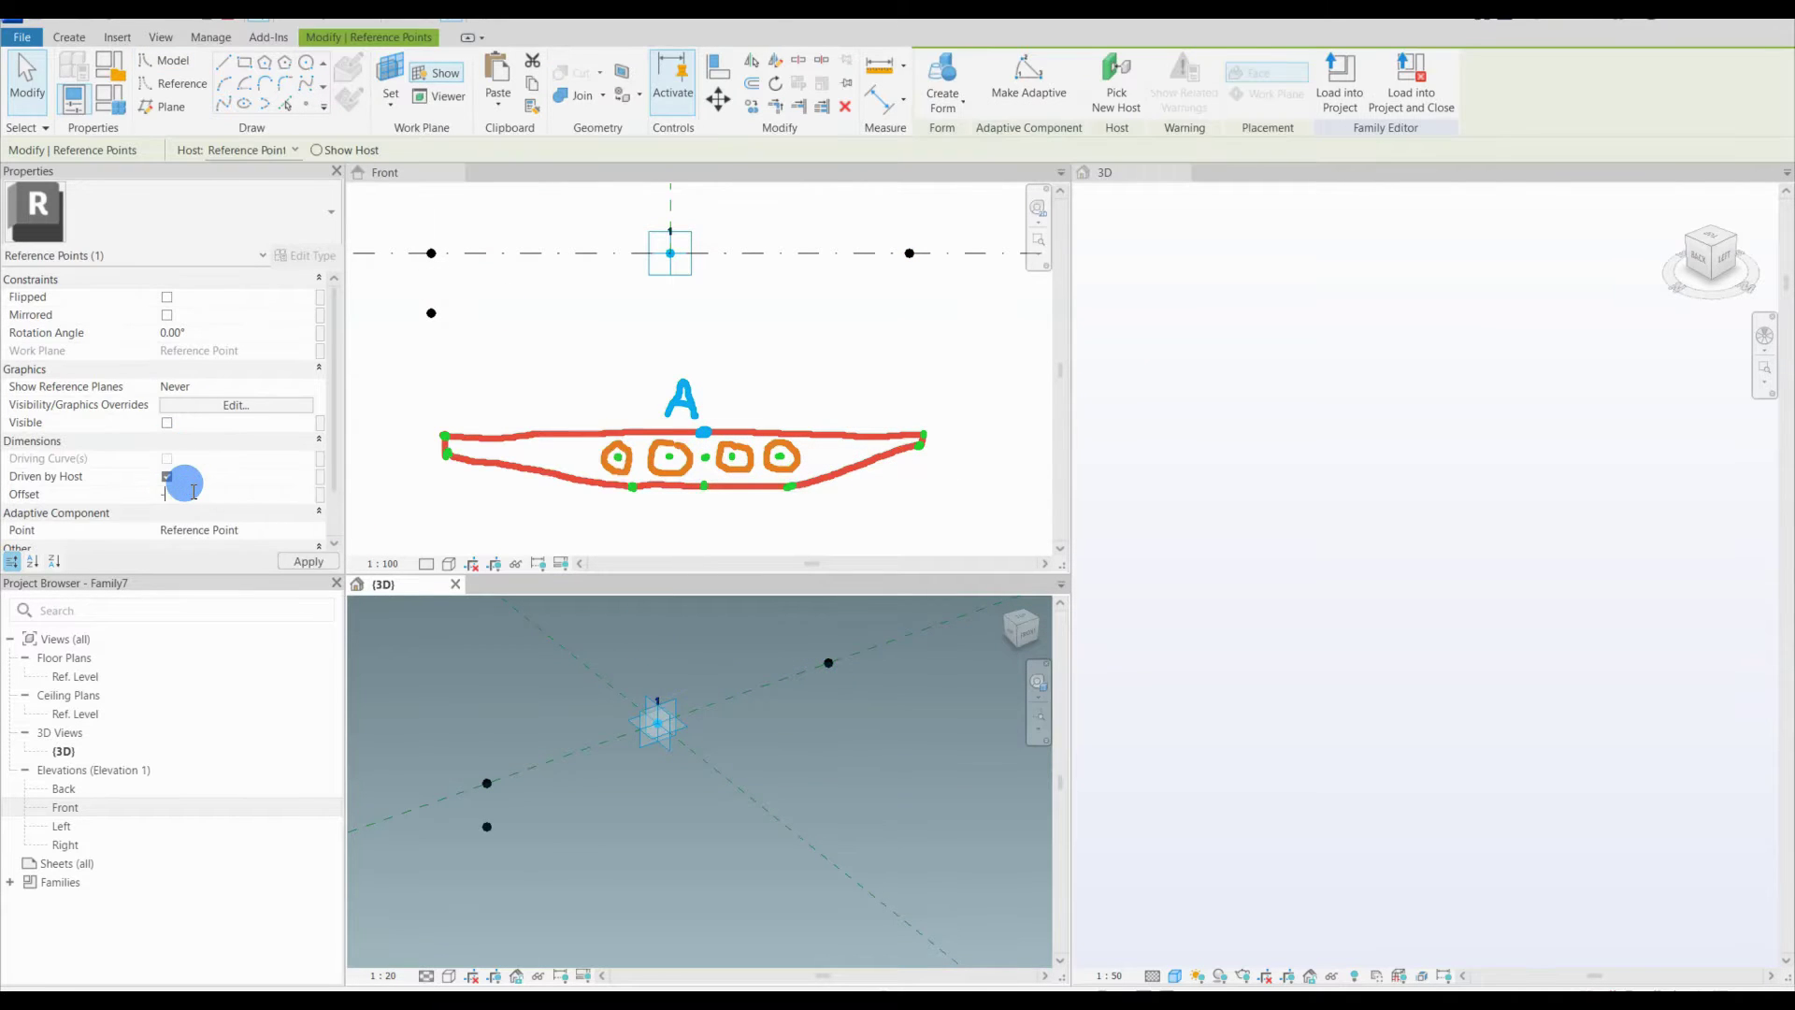
left_click(492, 654)
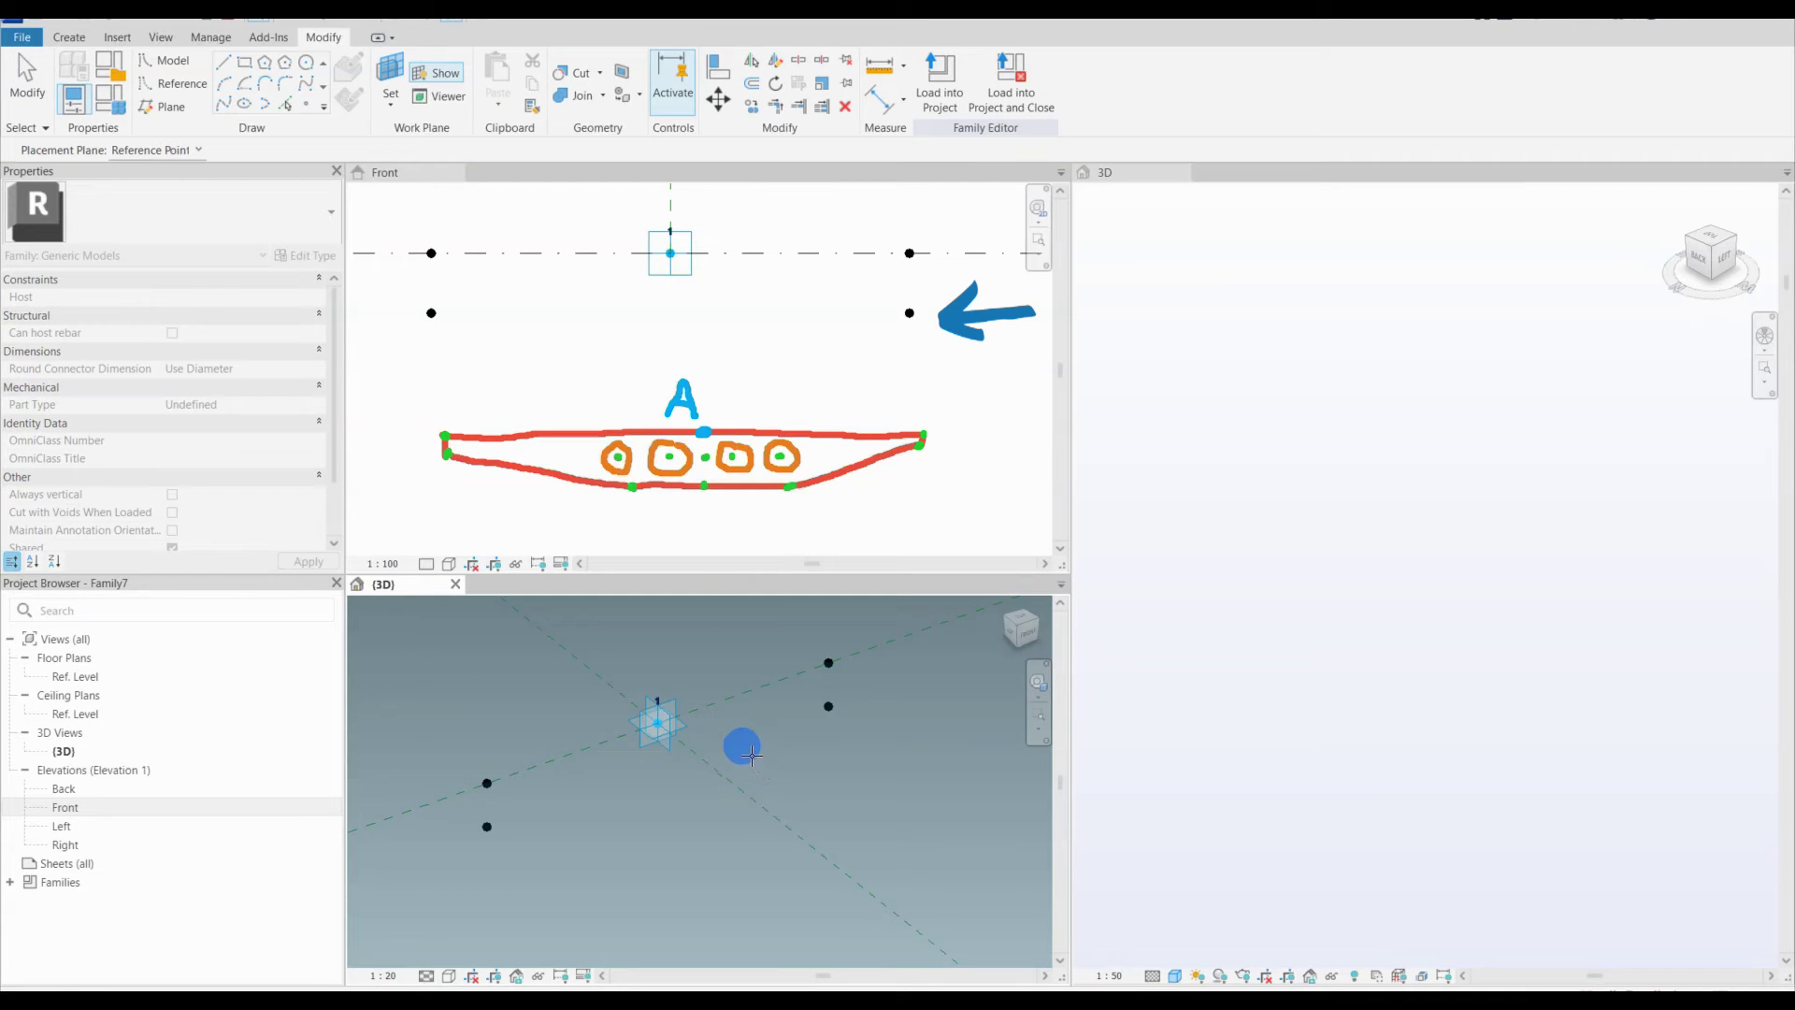
middle_click_drag(634, 357, 660, 330)
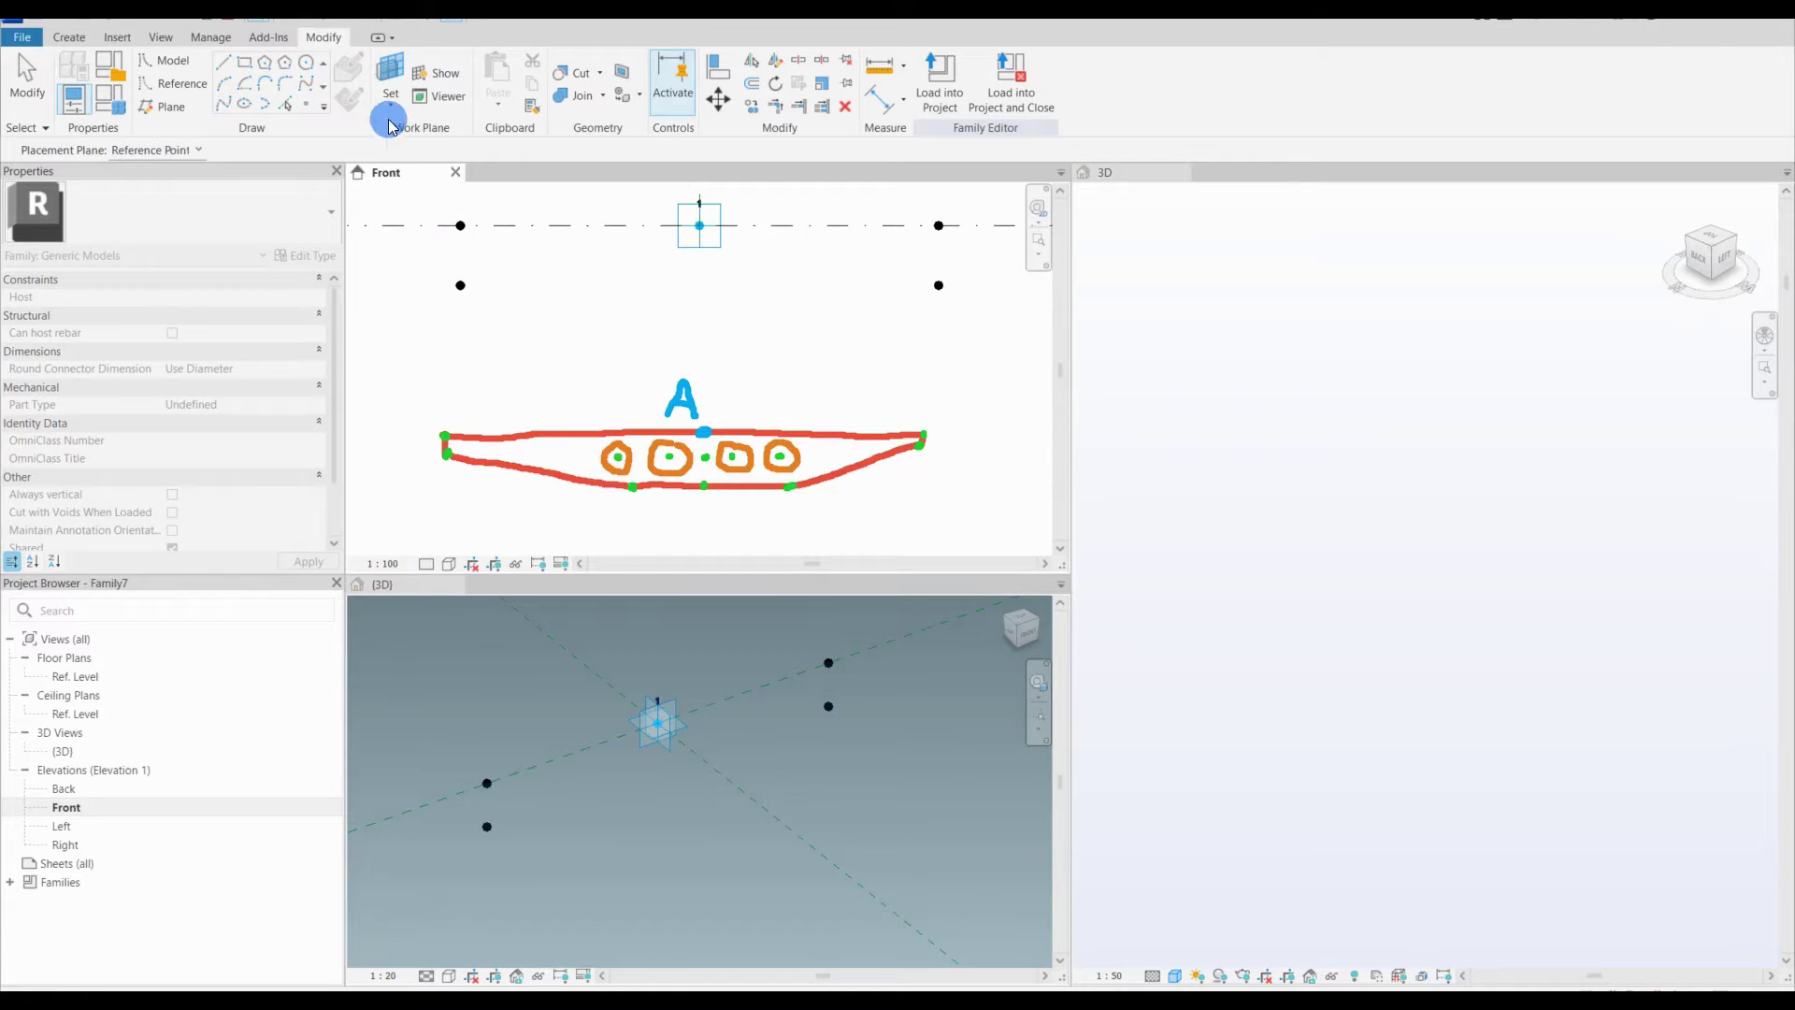
Step: Set the horizontal plane of the central adaptive placement point as work plane and place a reference point on it
left_click(392, 73)
left_click(657, 716)
left_click(639, 717)
left_click(306, 104)
key("Escape")
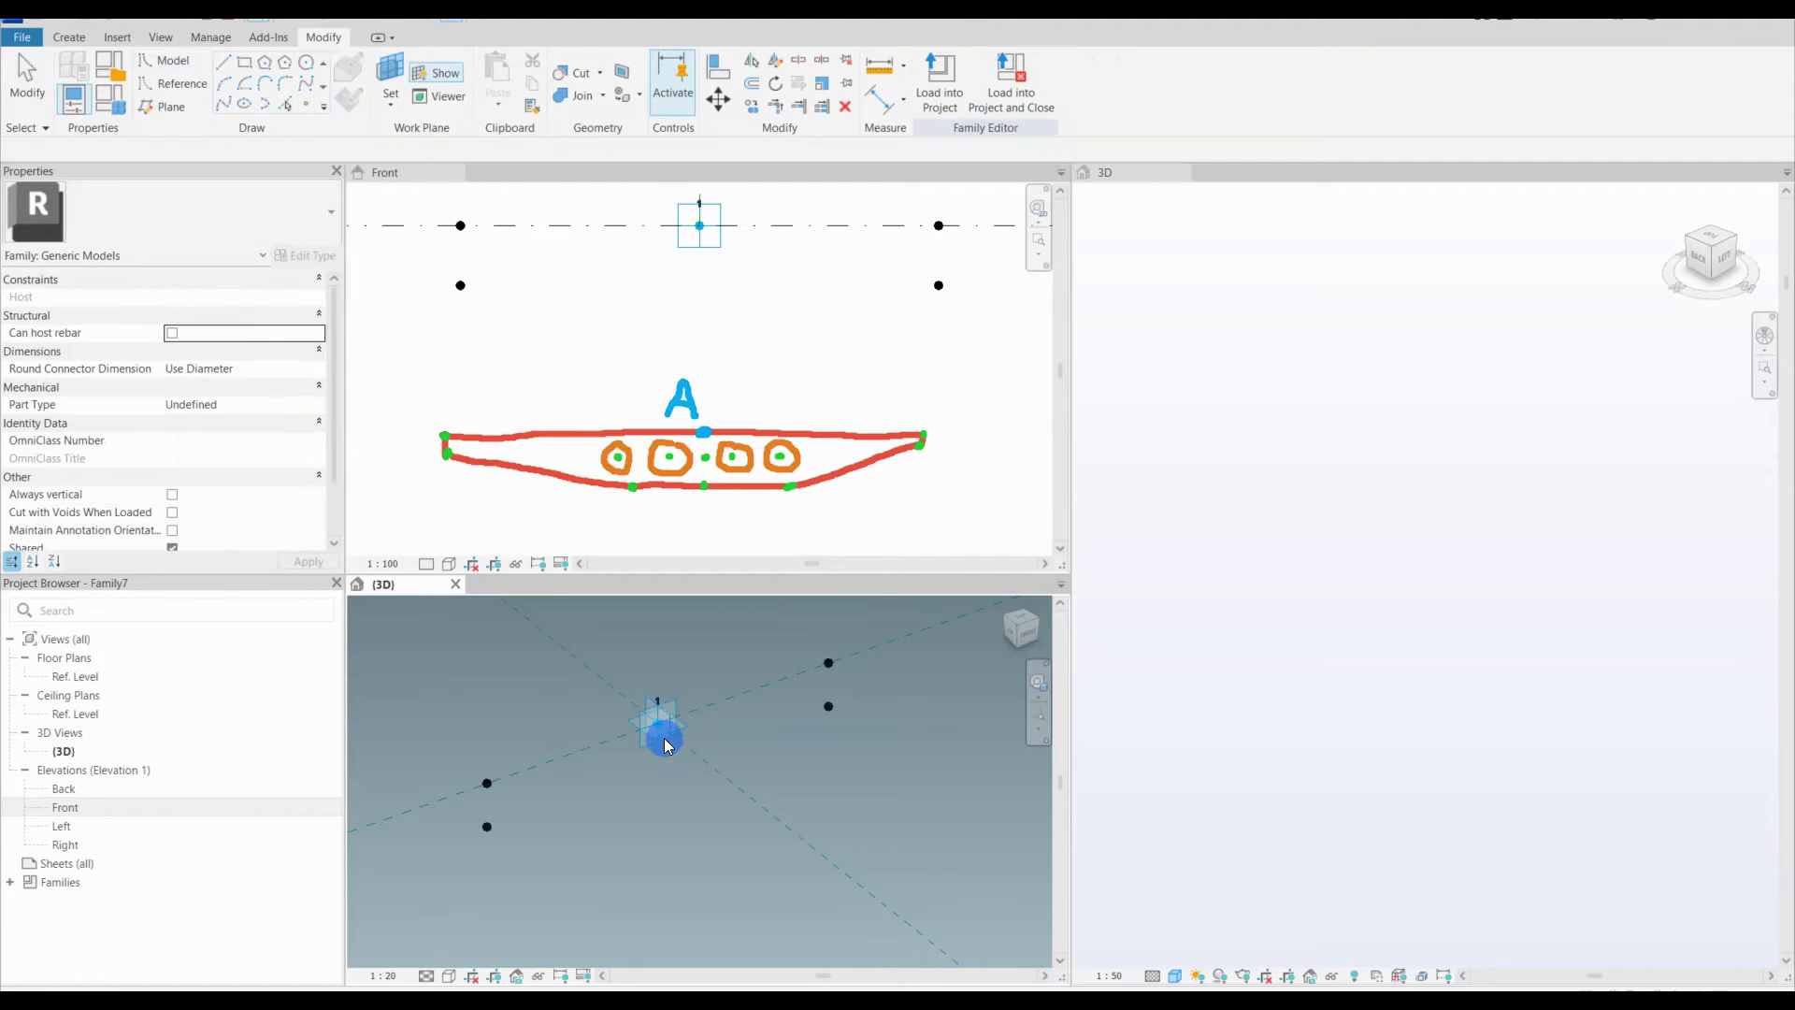
Step: Give the reference point hosted on the central placement point a negative offset, moving it straight down to the underside of the deck
left_click(660, 725)
left_click(219, 495)
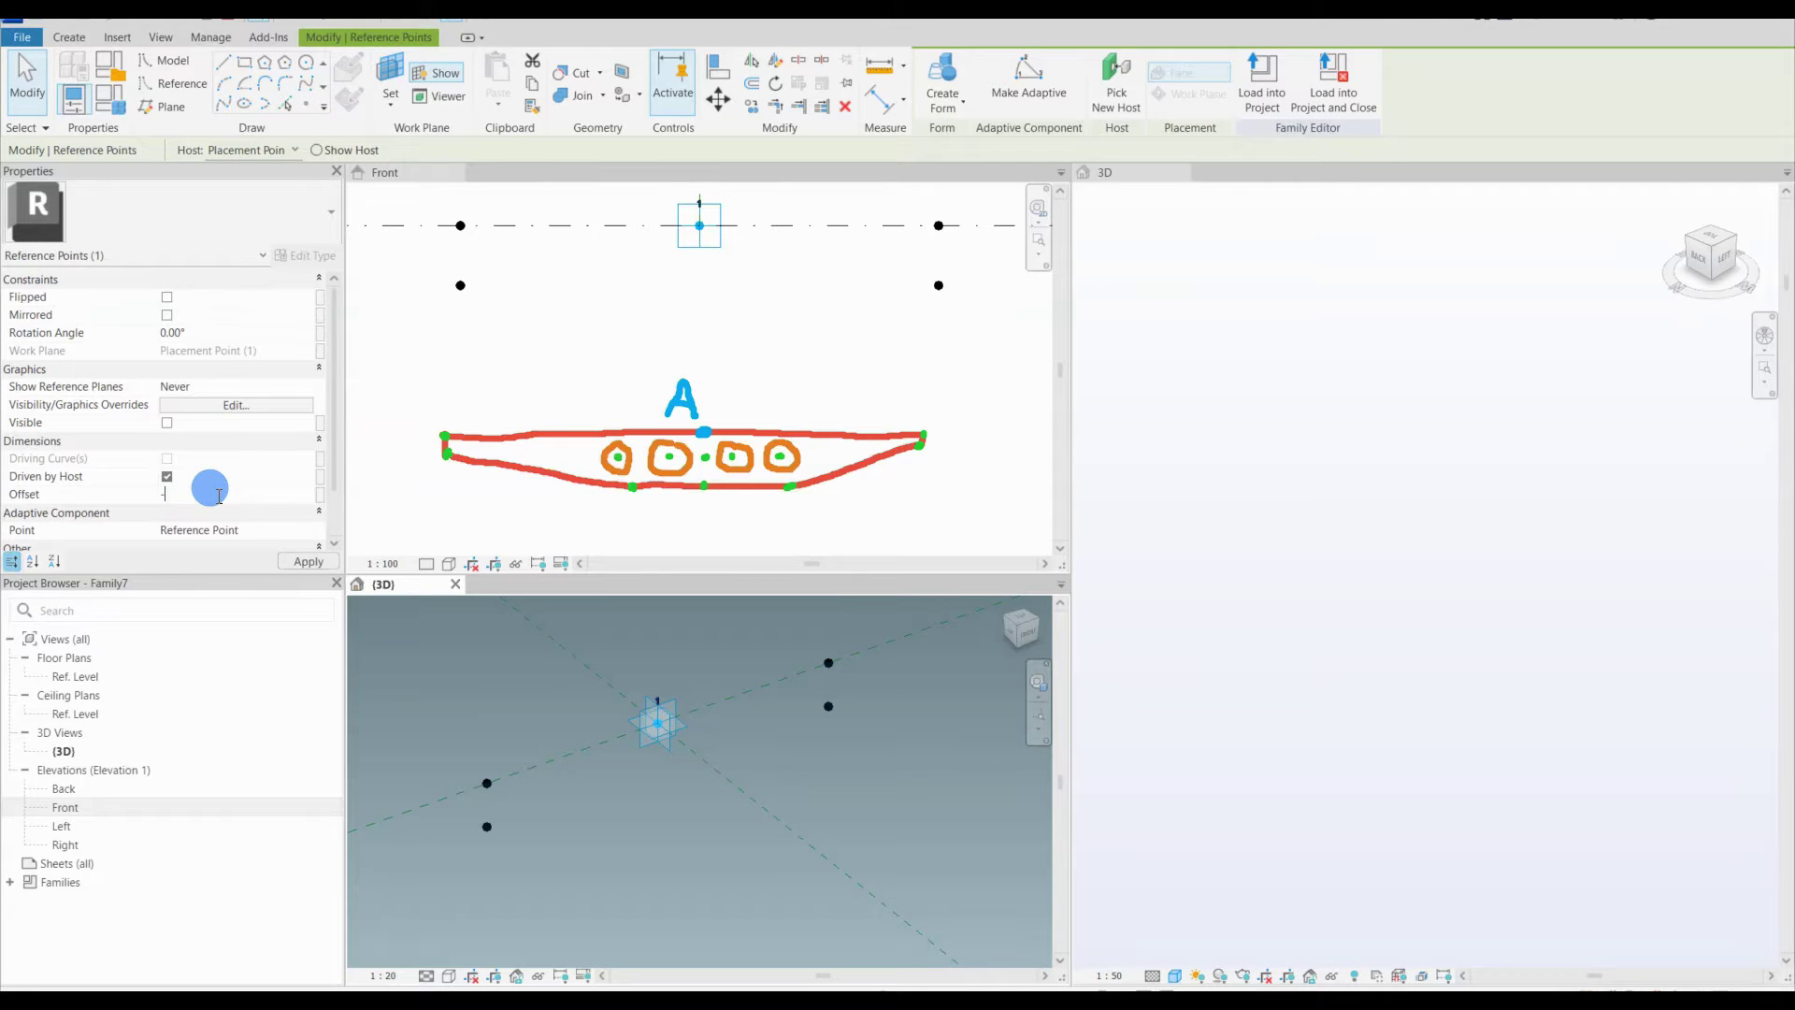
left_click(708, 881)
middle_click_drag(707, 881, 739, 797)
left_click(558, 281)
scroll(552, 329, "down", 2)
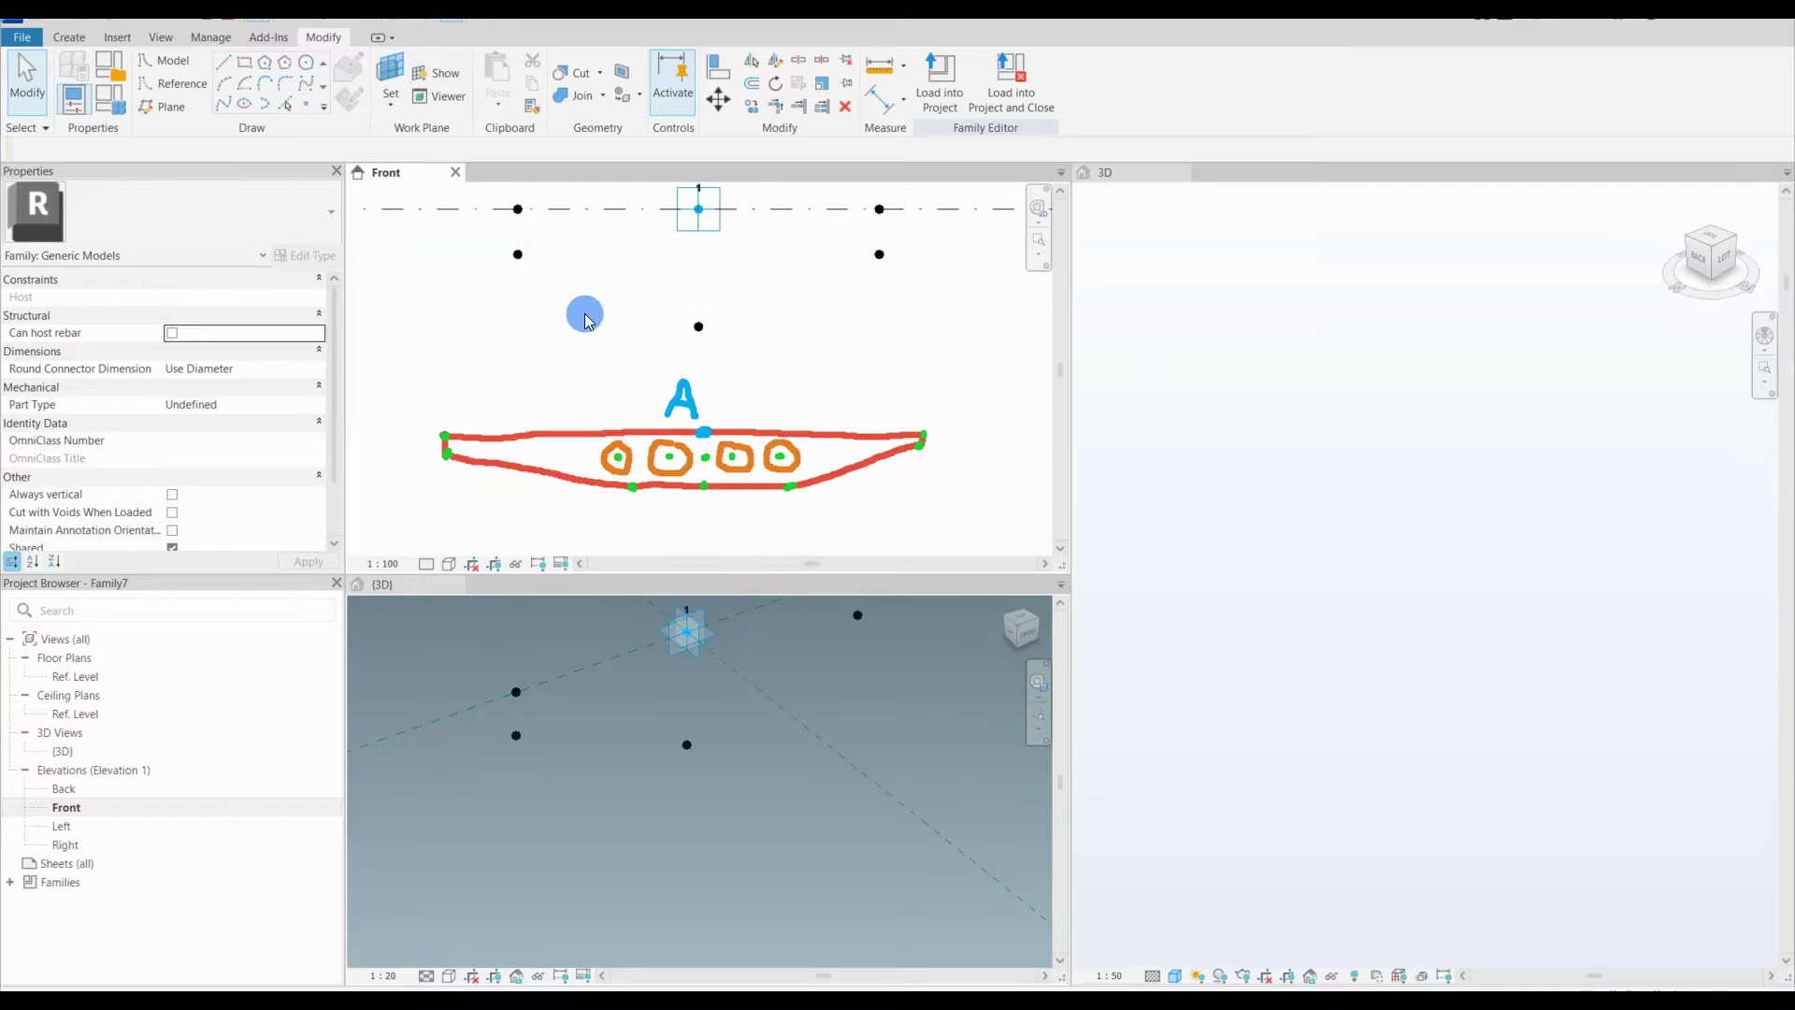
Step: Set the vertical plane of the lower centre point as work plane and place two reference points on it
left_click(385, 75)
left_click(685, 744)
left_click(307, 103)
left_click(685, 745)
left_click(963, 576)
left_click(686, 745)
left_click(963, 576)
key("Escape")
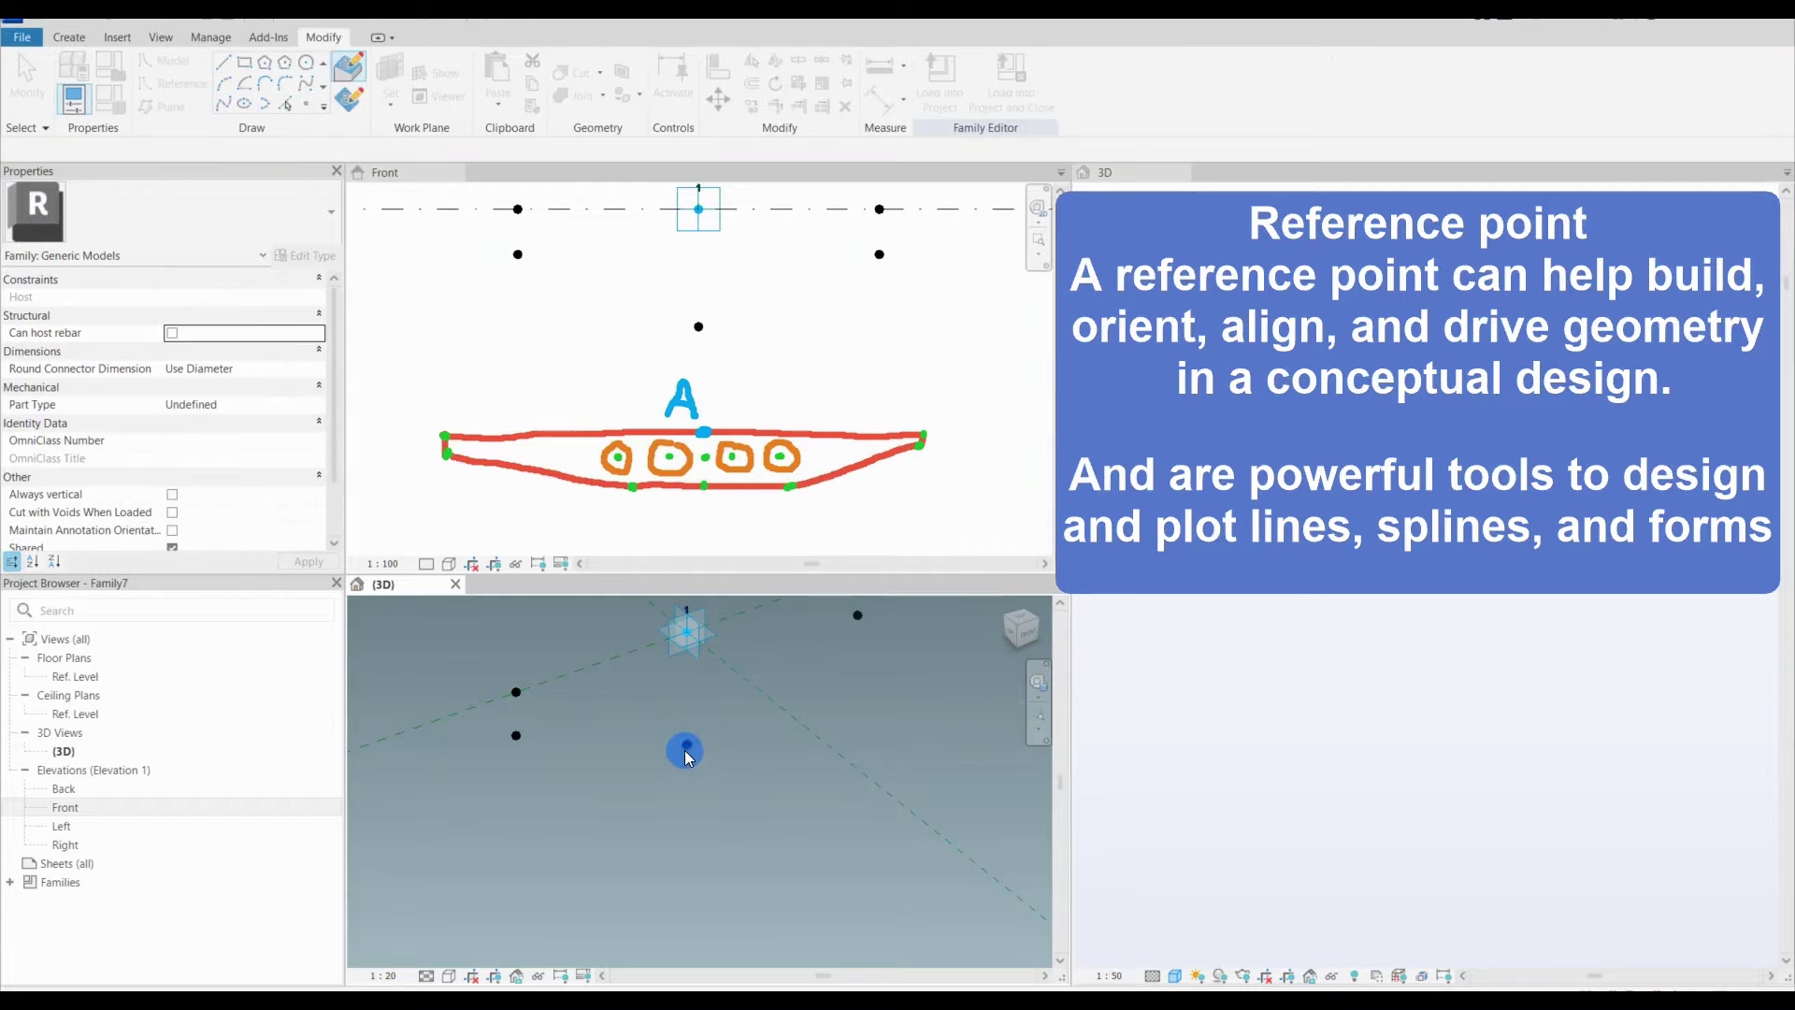
Step: Set the offset of one reference point hosted on the lower centre point to 500
left_click(687, 745)
left_click(183, 490)
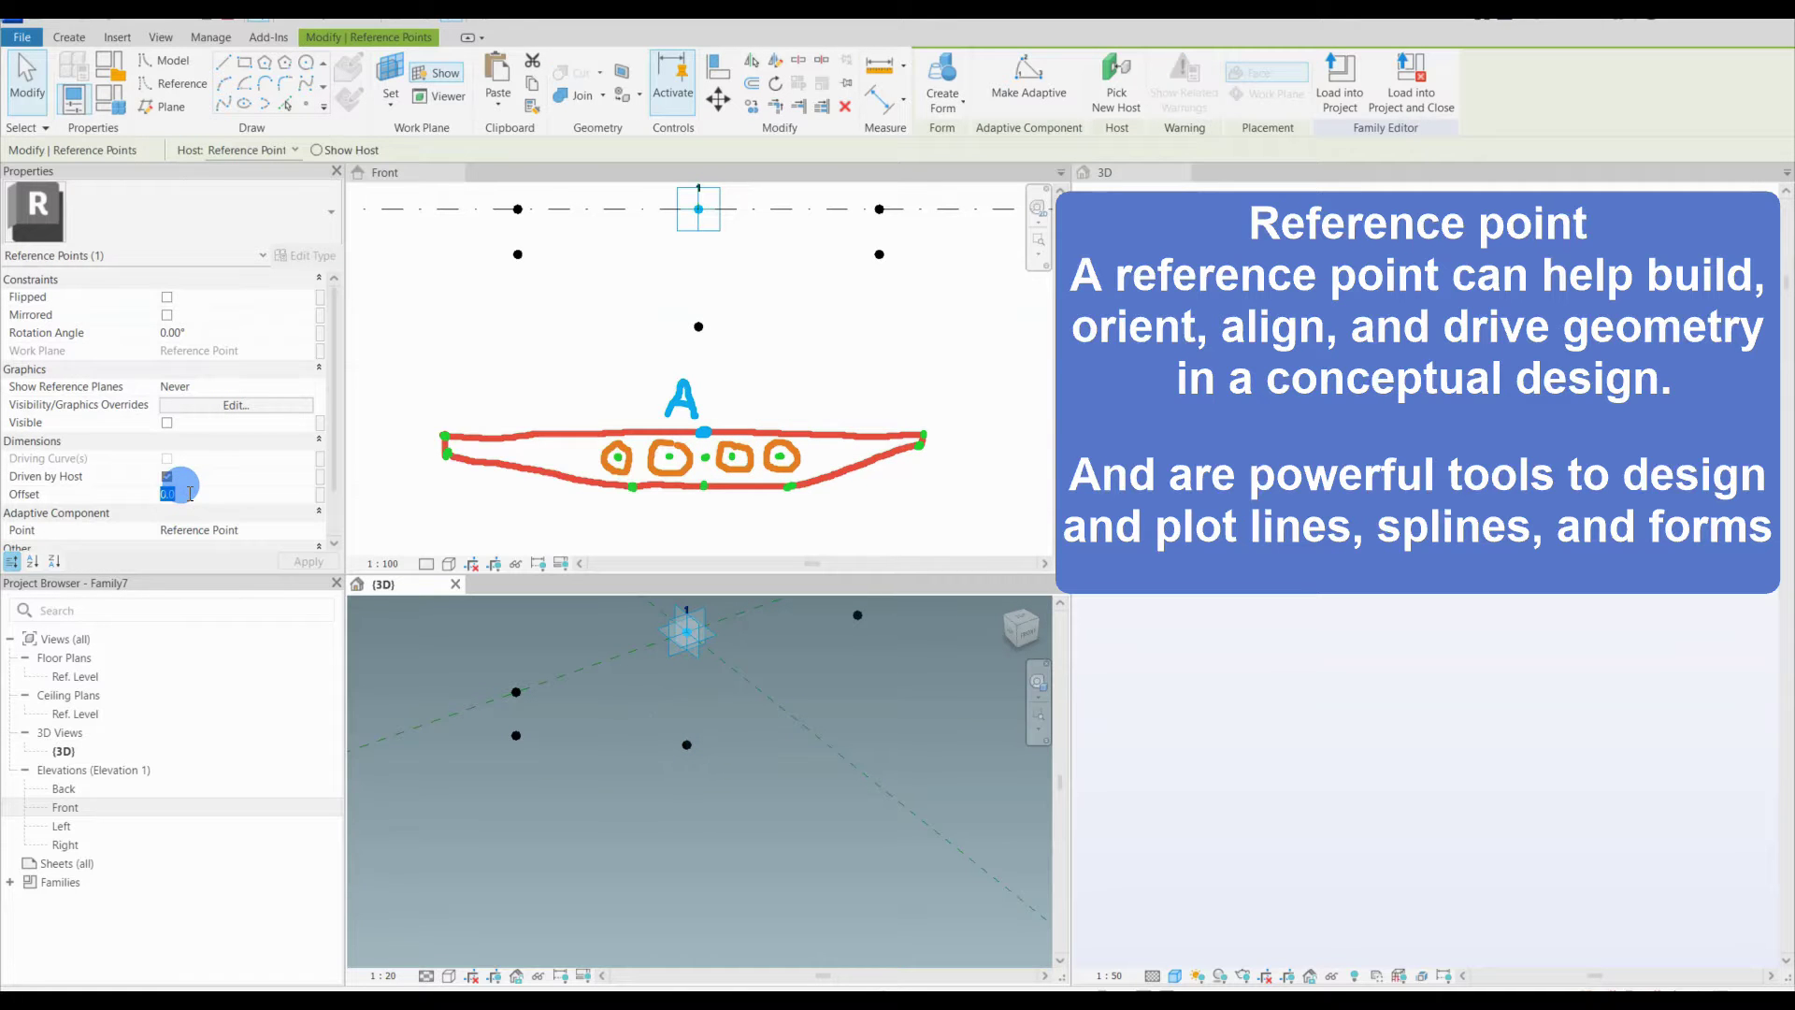
type("5000")
left_click(655, 798)
Step: Set the offset of the other reference point hosted on the lower centre point to -500, opposite the first
left_click(687, 745)
left_click(188, 490)
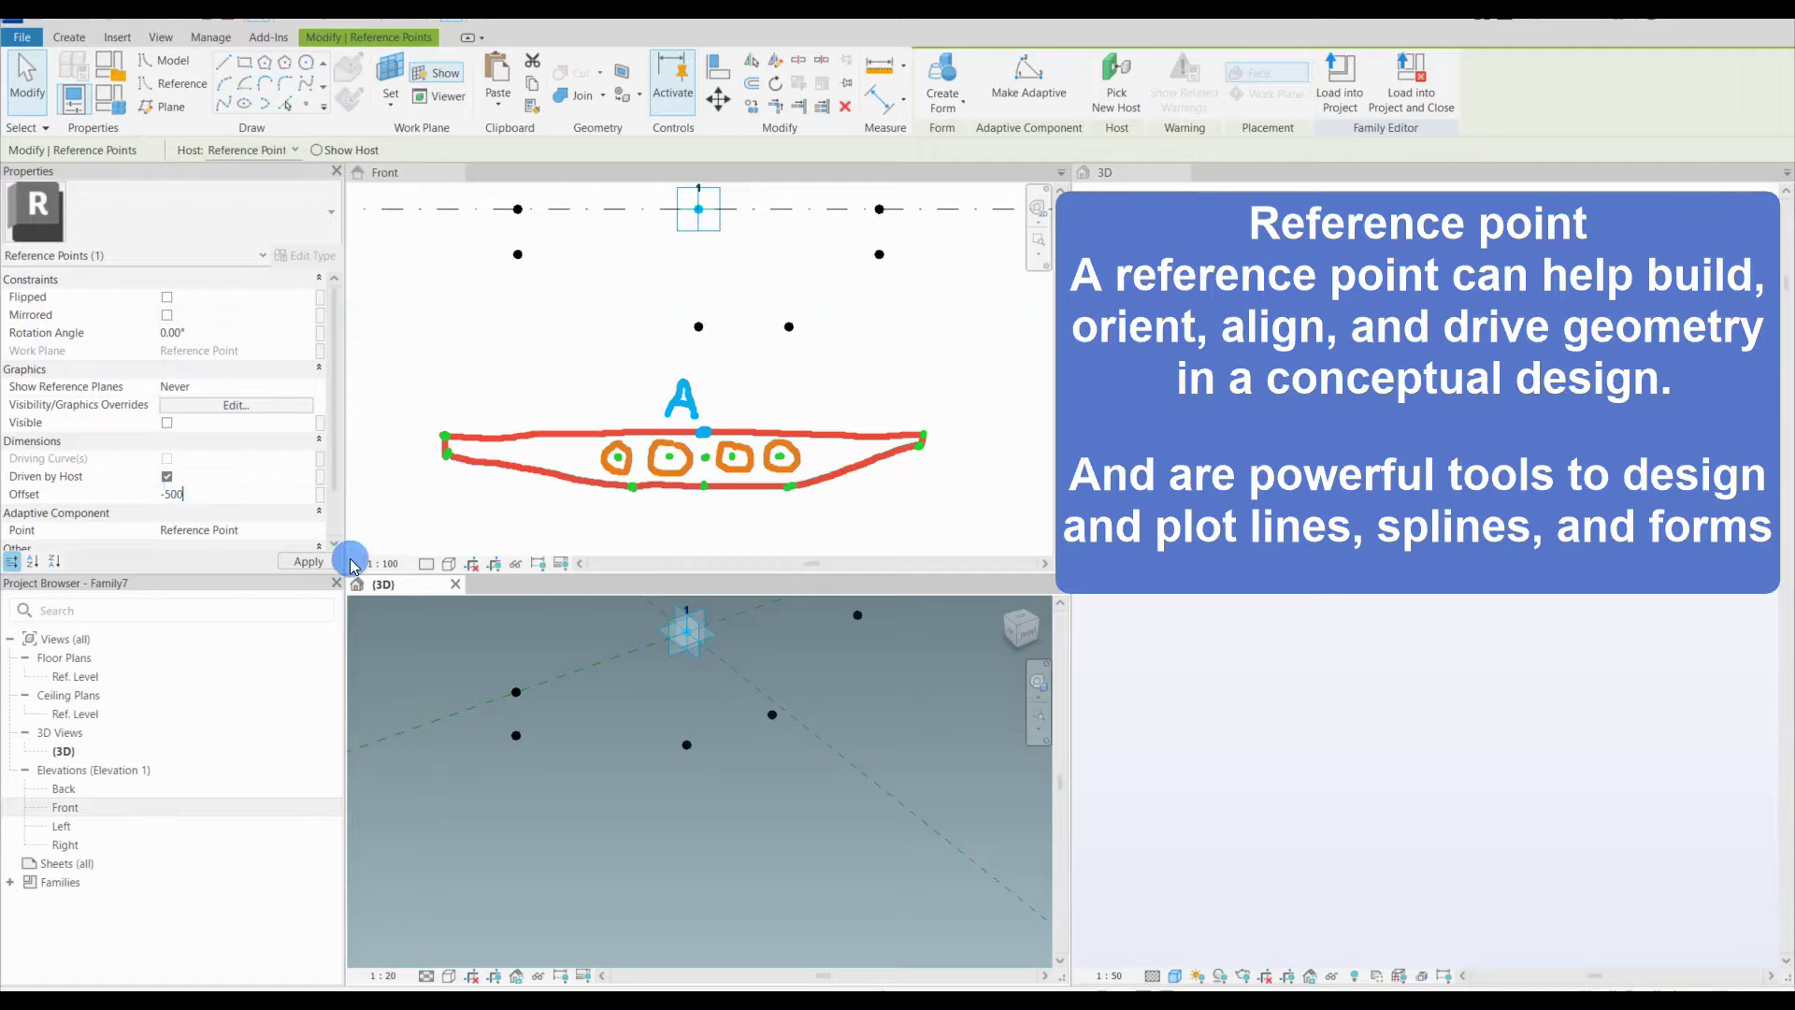
left_click(551, 356)
left_click(873, 396)
scroll(869, 361, "down", 1)
mouse_move(883, 372)
middle_mouse_down()
mouse_move(858, 423)
mouse_move(852, 548)
mouse_move(821, 413)
mouse_move(833, 337)
middle_mouse_up()
left_click(675, 834)
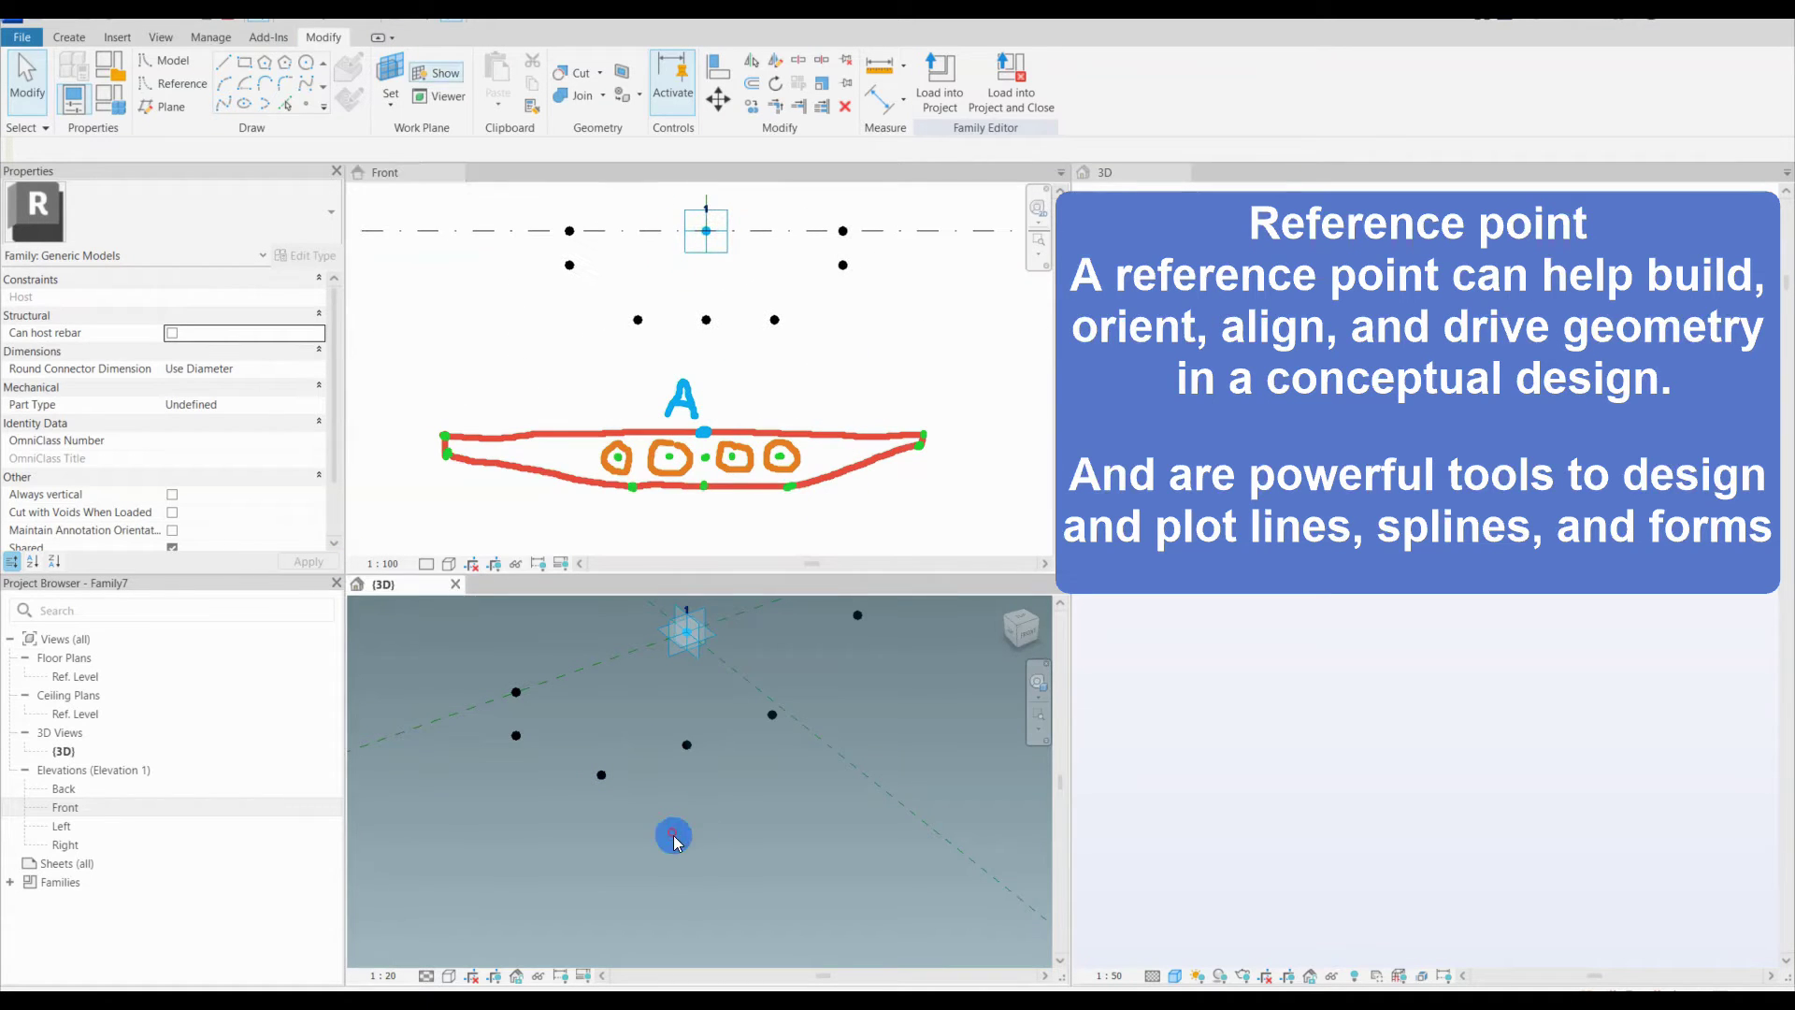
Step: Connect the lower left end point, the three bottom points and the lower right end point with spline-through-points lines
middle_click_drag(674, 834, 503, 763, "shift")
left_click_drag(496, 759, 605, 822)
left_click(224, 105)
left_click(545, 783)
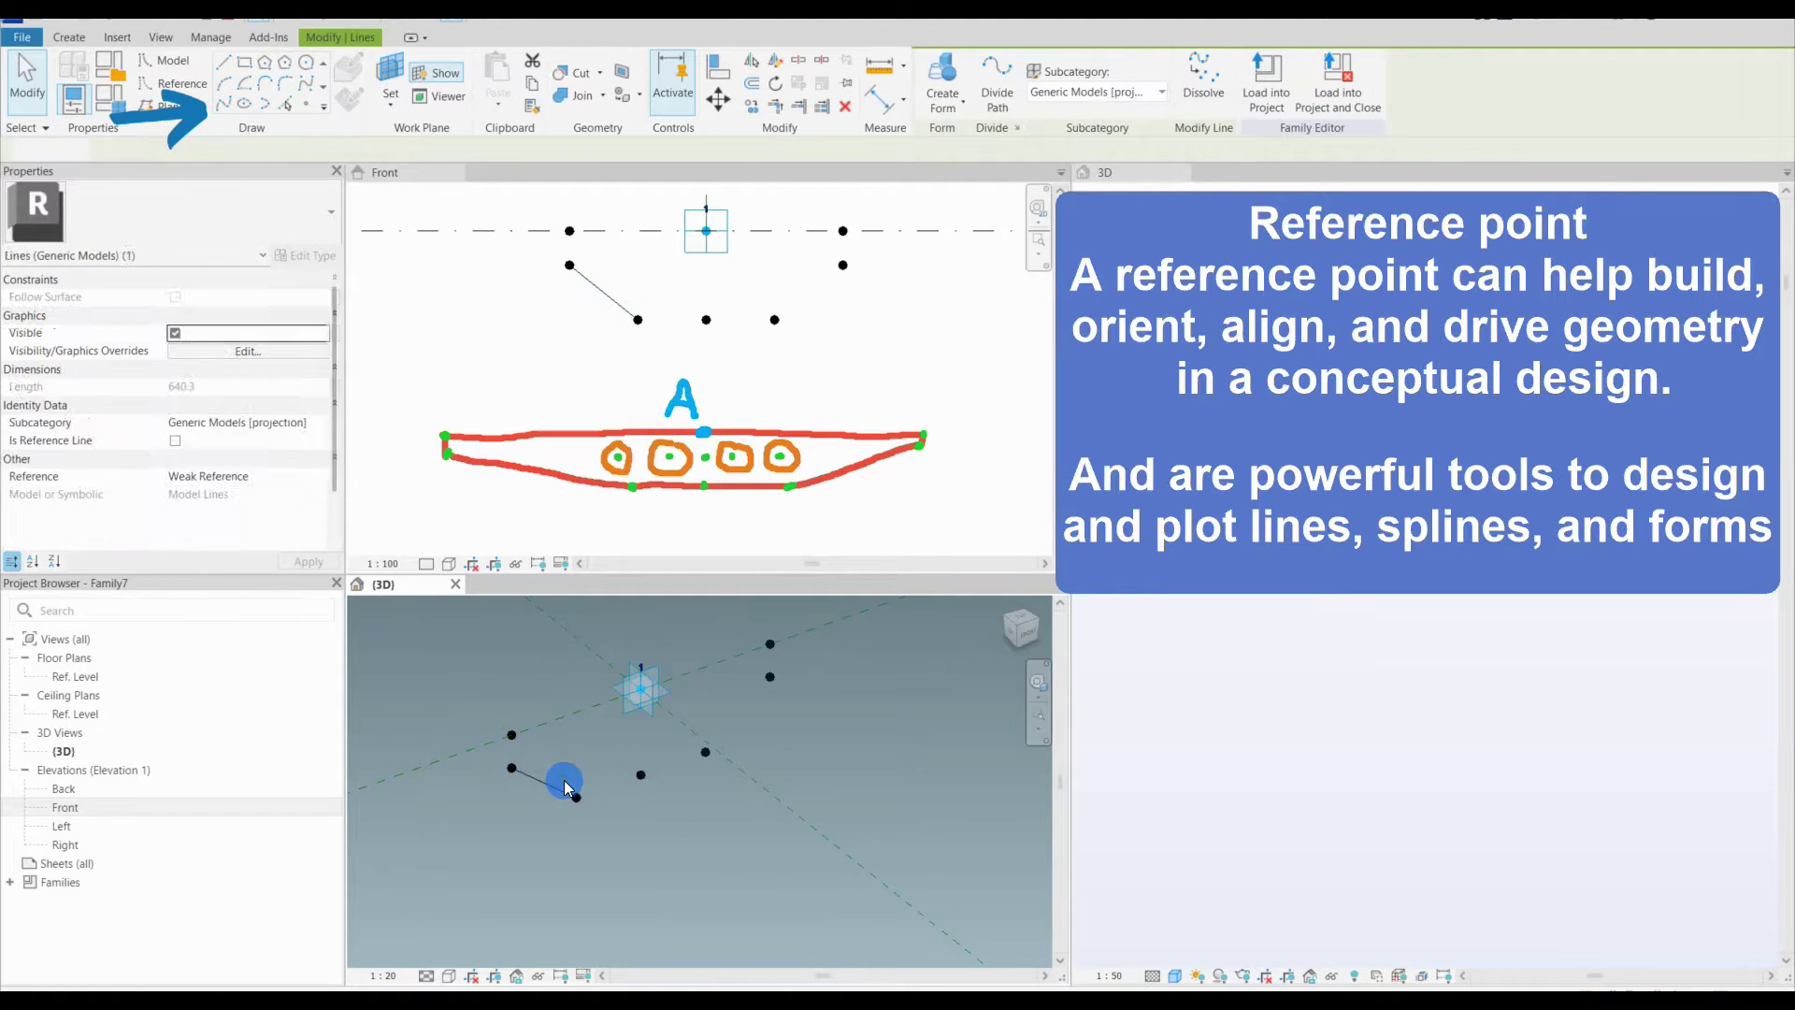
left_click(716, 781, "ctrl")
left_click(217, 109)
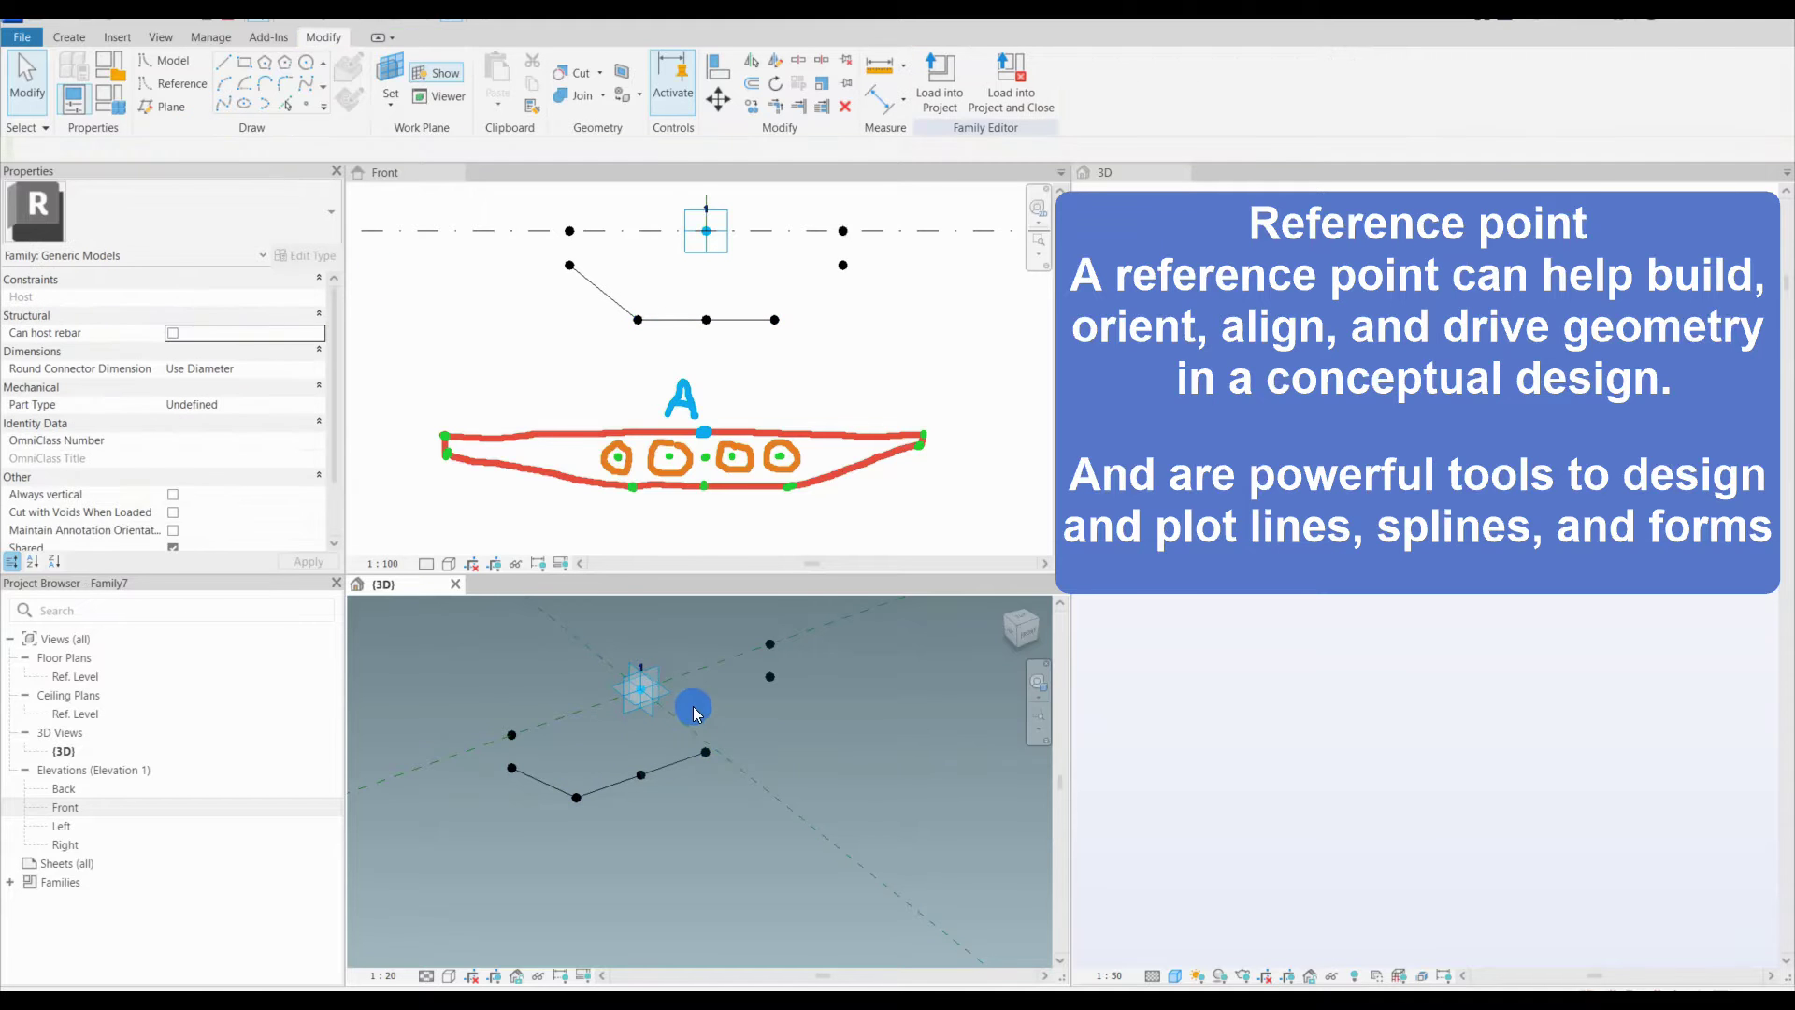
left_click(705, 751)
left_click(770, 677, "ctrl")
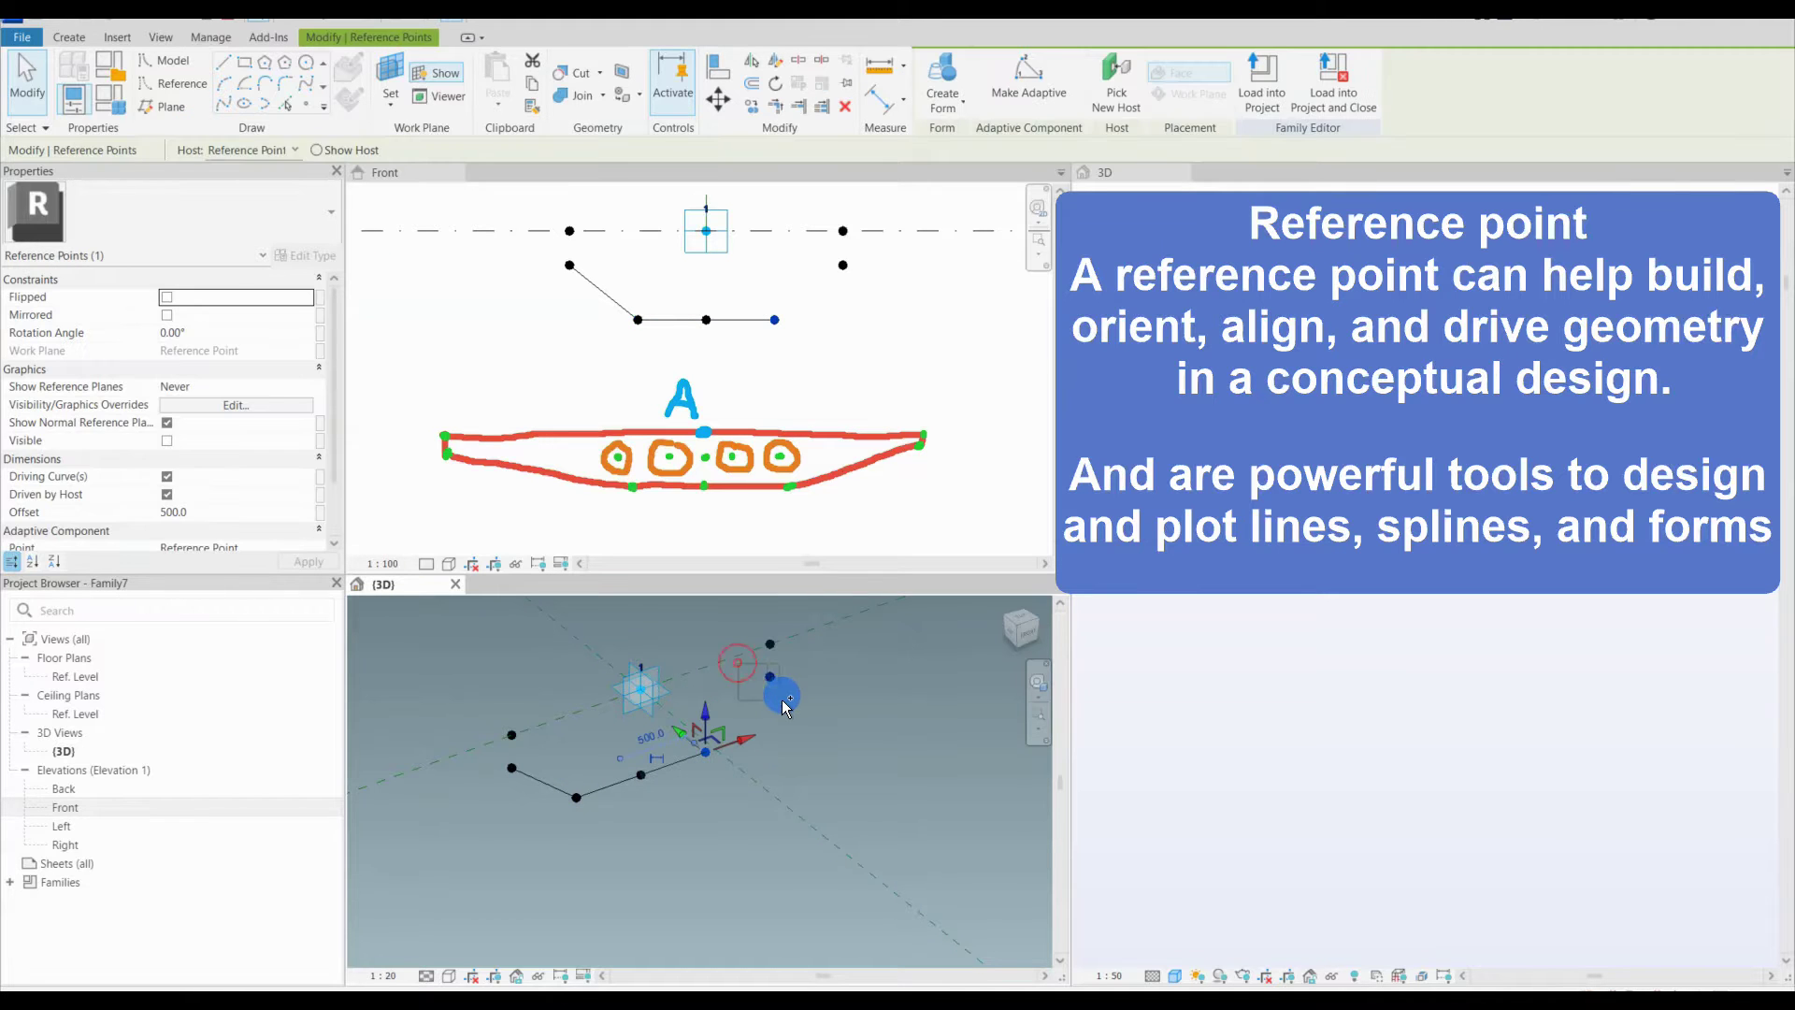
left_click(232, 107)
Step: Close the deck outline with lines through the points at both vertical ends and along the top edge
left_click(505, 832)
left_click_drag(497, 700, 562, 833)
left_click(224, 105)
left_click_drag(452, 697, 547, 753)
left_click(769, 644, "ctrl")
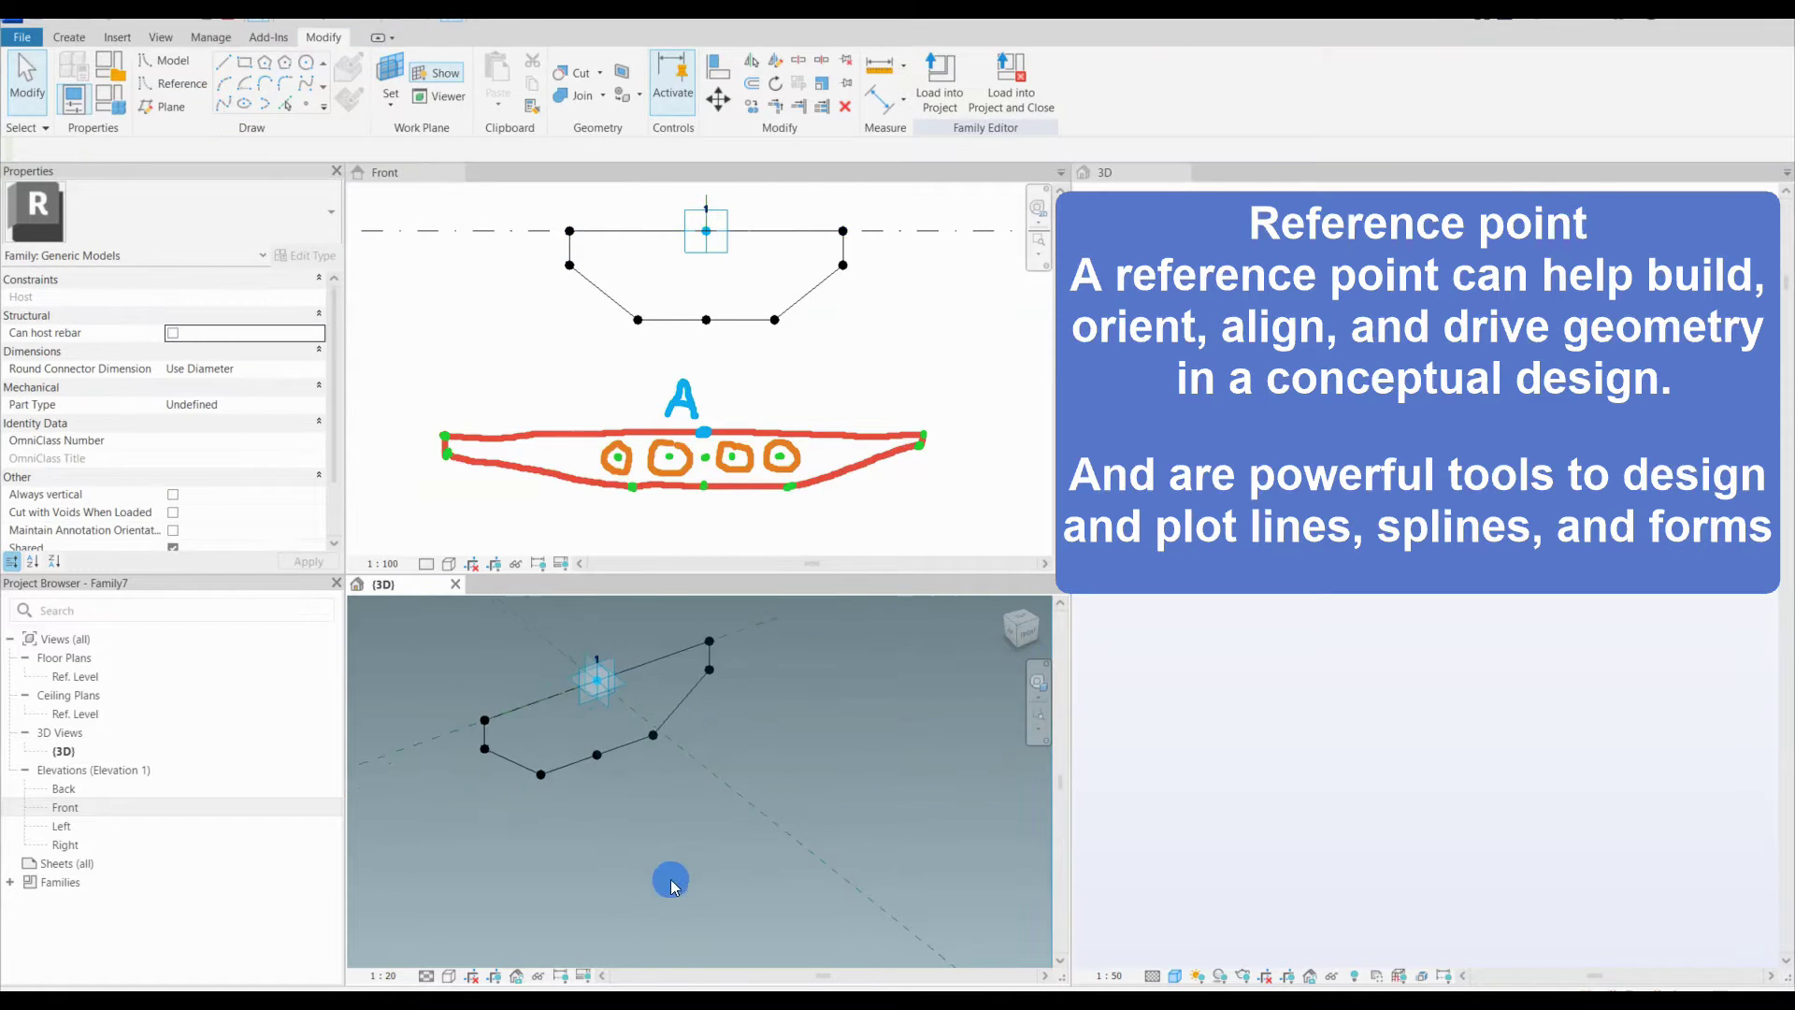
Step: Add a family parameter named Thickness in Family Types as an instance length parameter under Dimensions
left_click(902, 341)
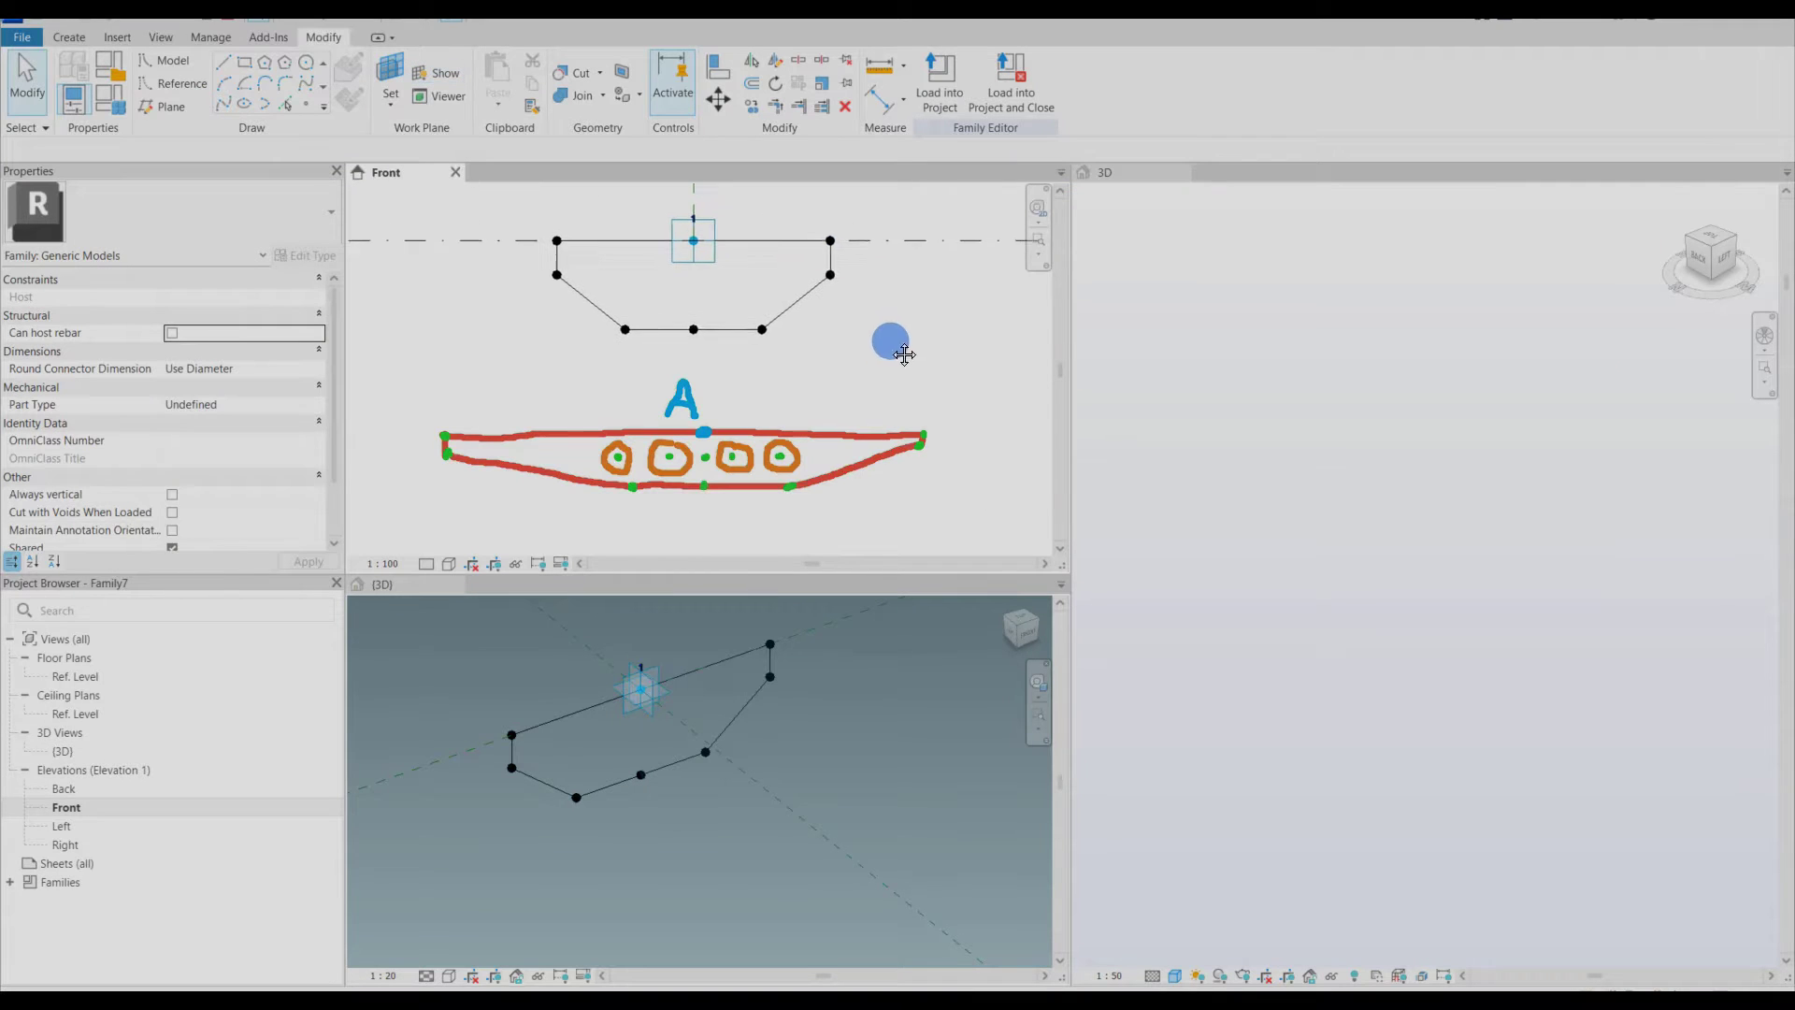
scroll(880, 342, "up", 2)
middle_click_drag(886, 333, 943, 361)
left_click(110, 99)
left_click(1006, 876)
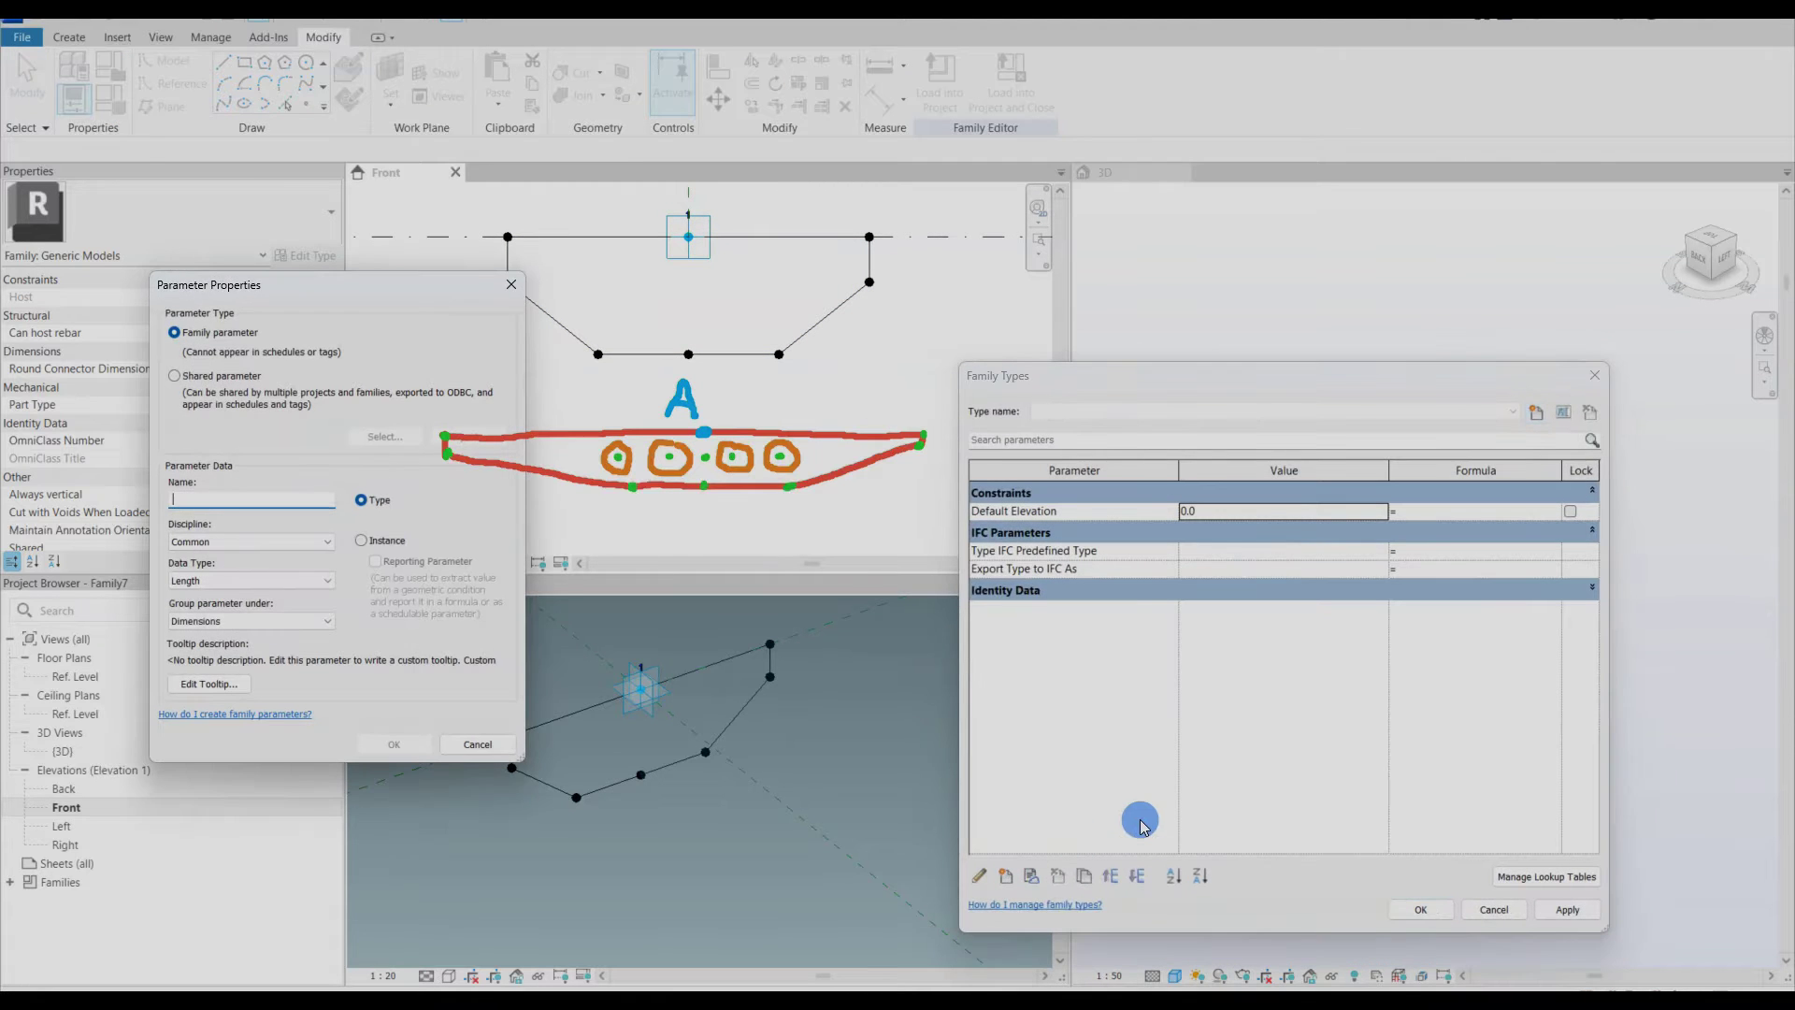
type("Thickness")
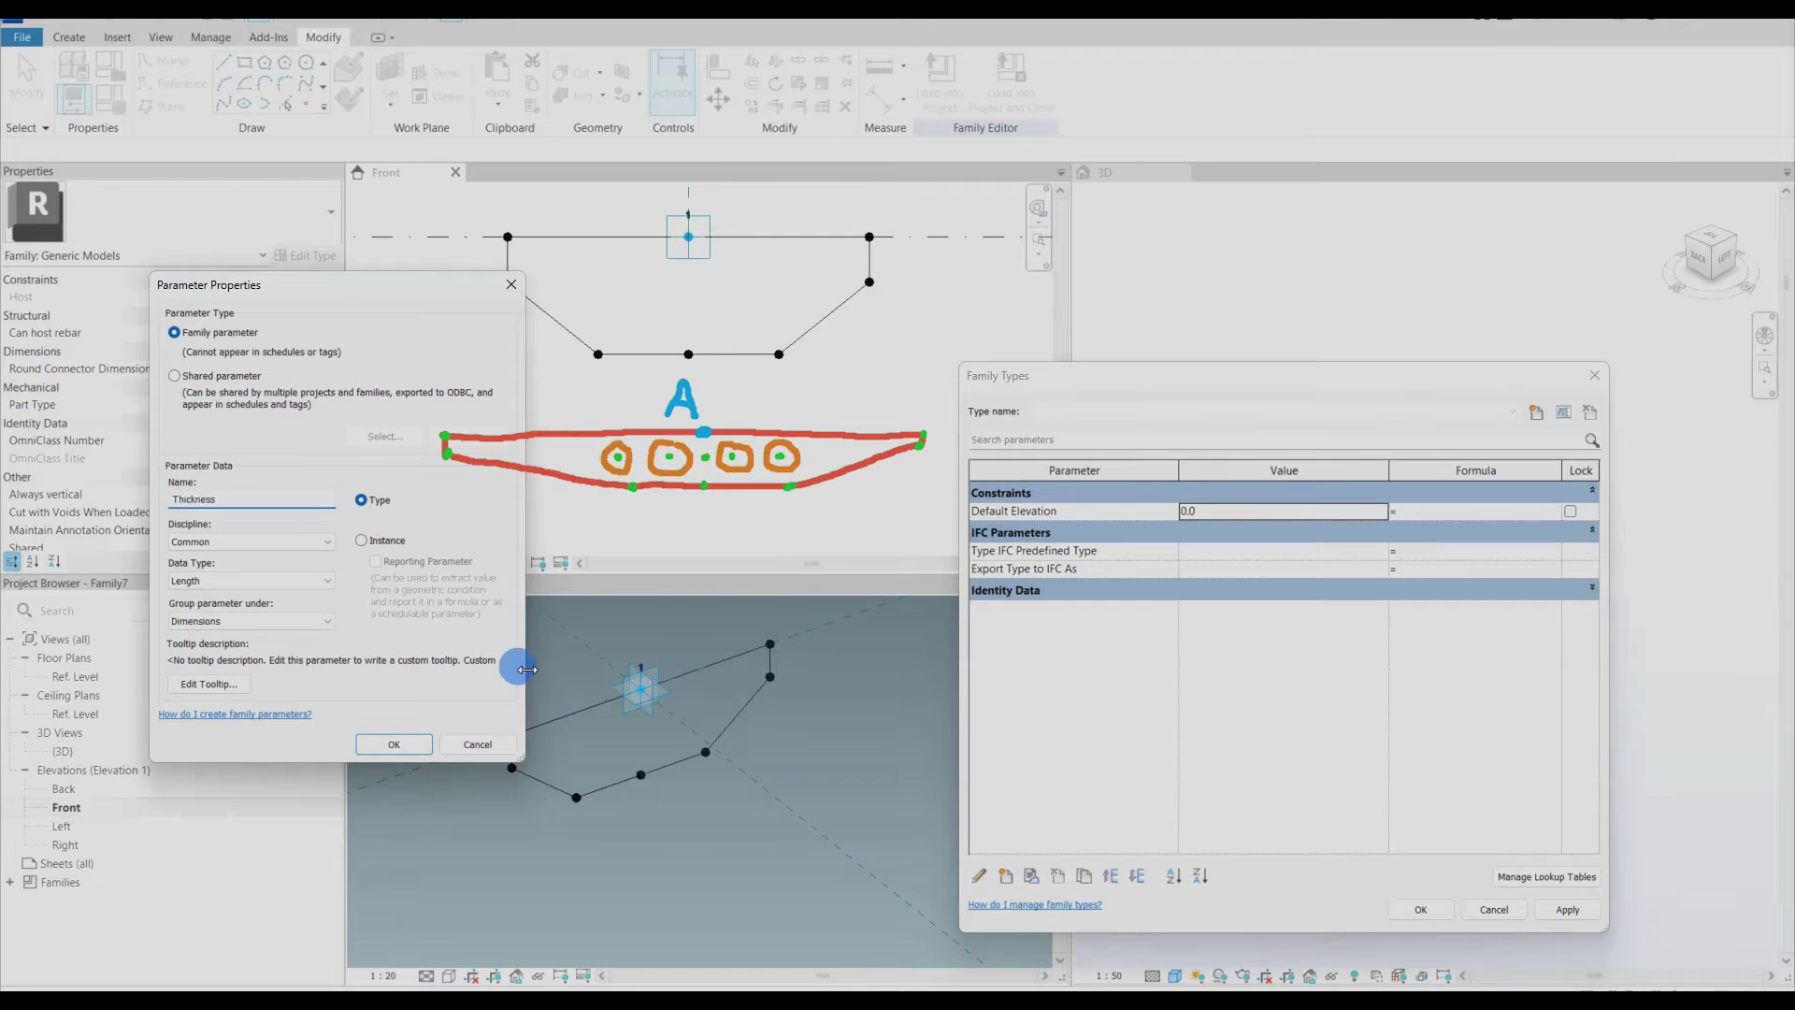
left_click(361, 540)
left_click(394, 743)
Step: Add an instance length parameter named Thickness end under Dimensions
left_click(1006, 876)
type("T")
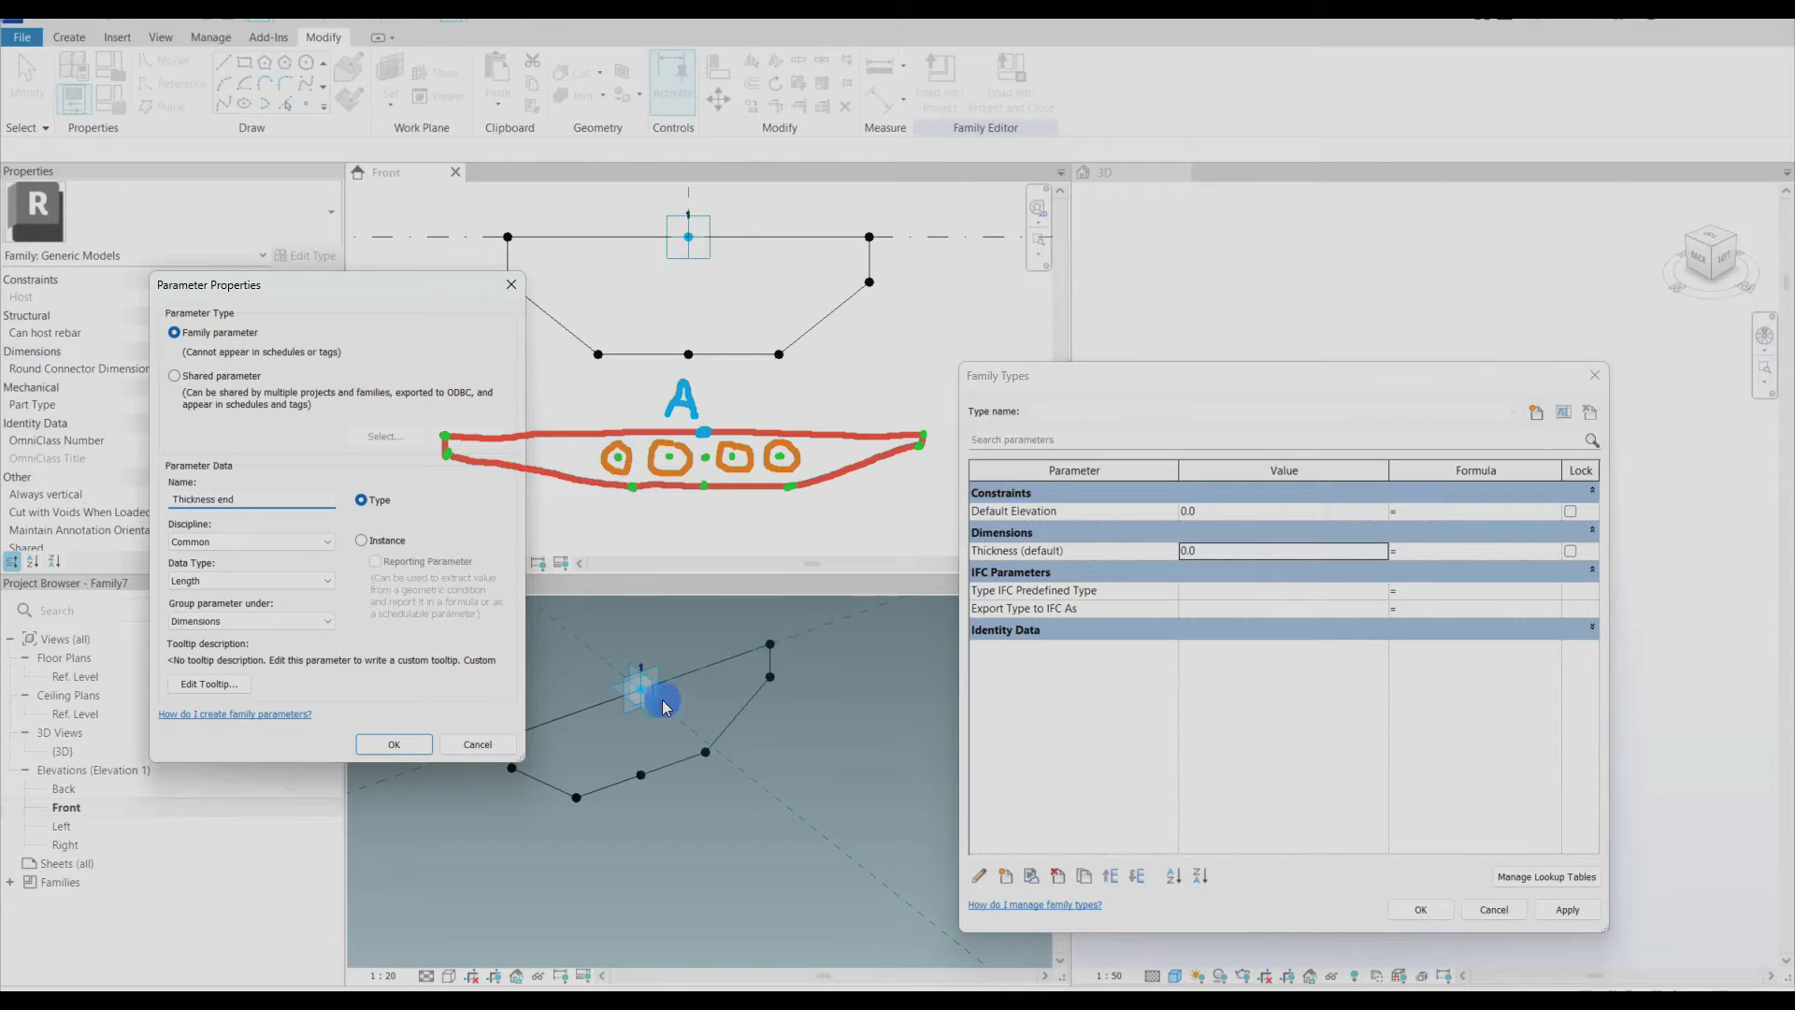
left_click(361, 540)
left_click(393, 743)
Step: Add two instance length parameters under Dimensions, named Width bot and Width top
left_click(1006, 876)
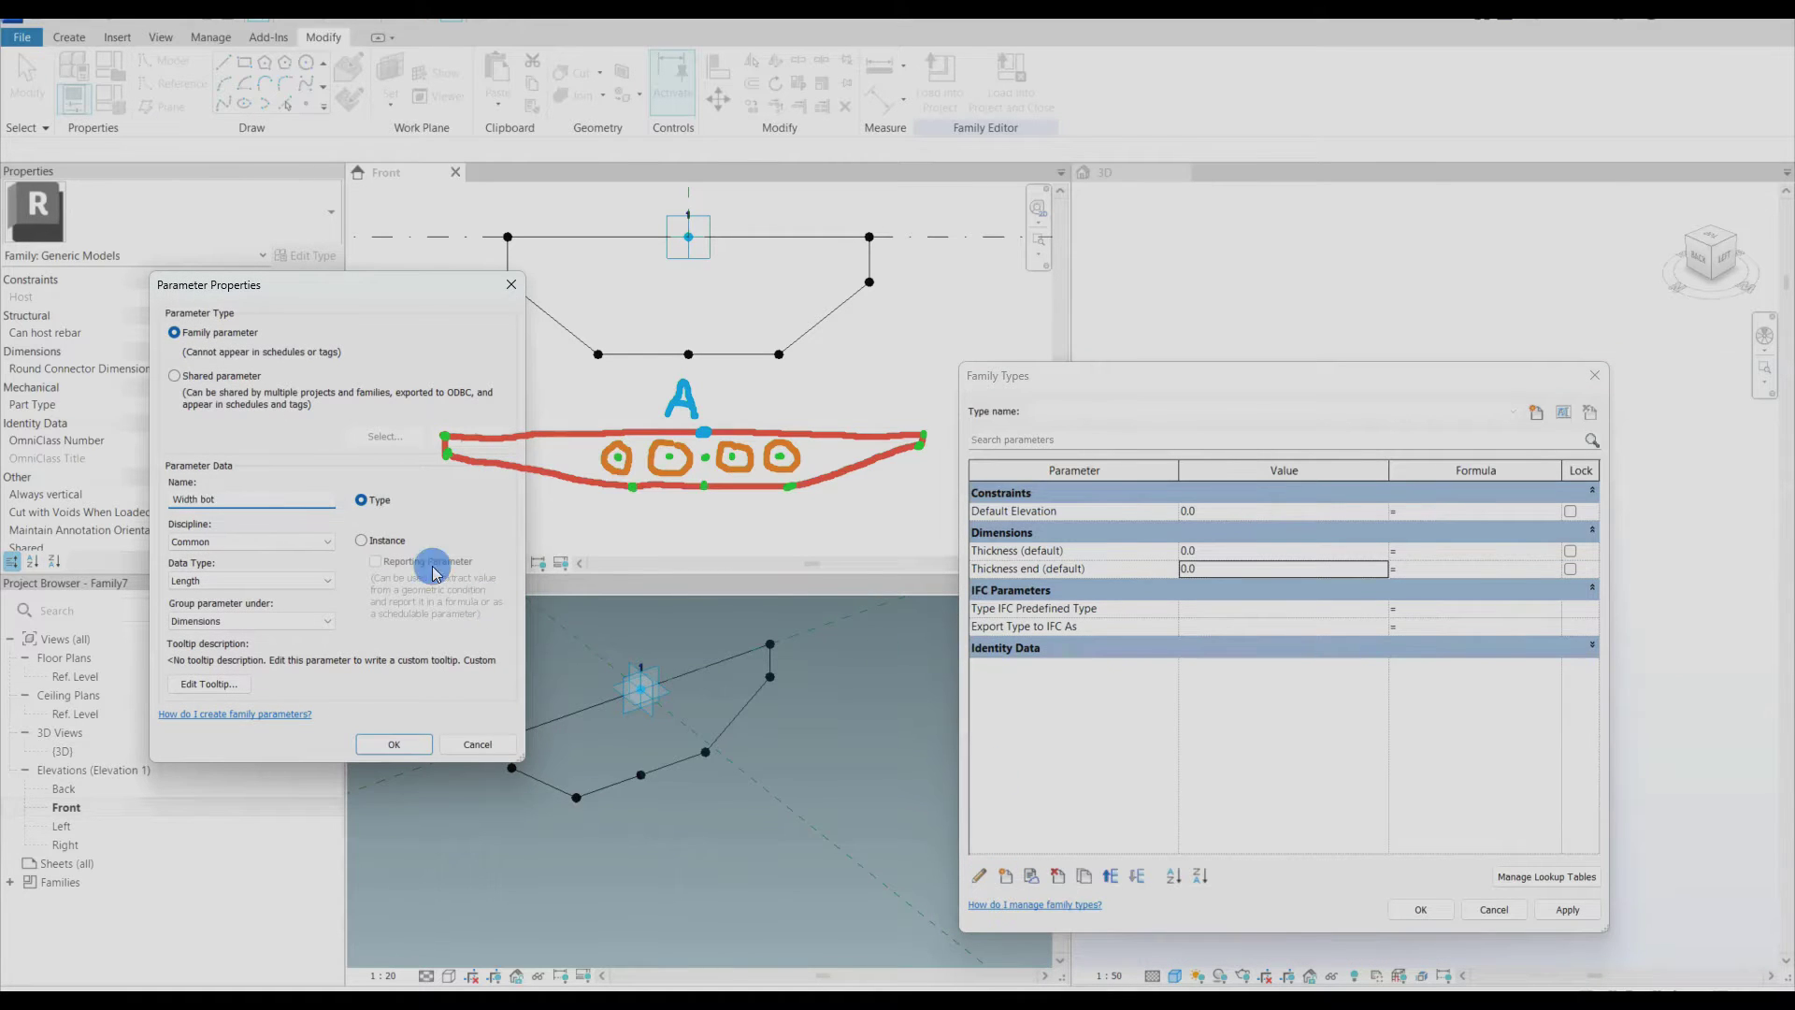
left_click(361, 539)
left_click(394, 743)
left_click(1006, 877)
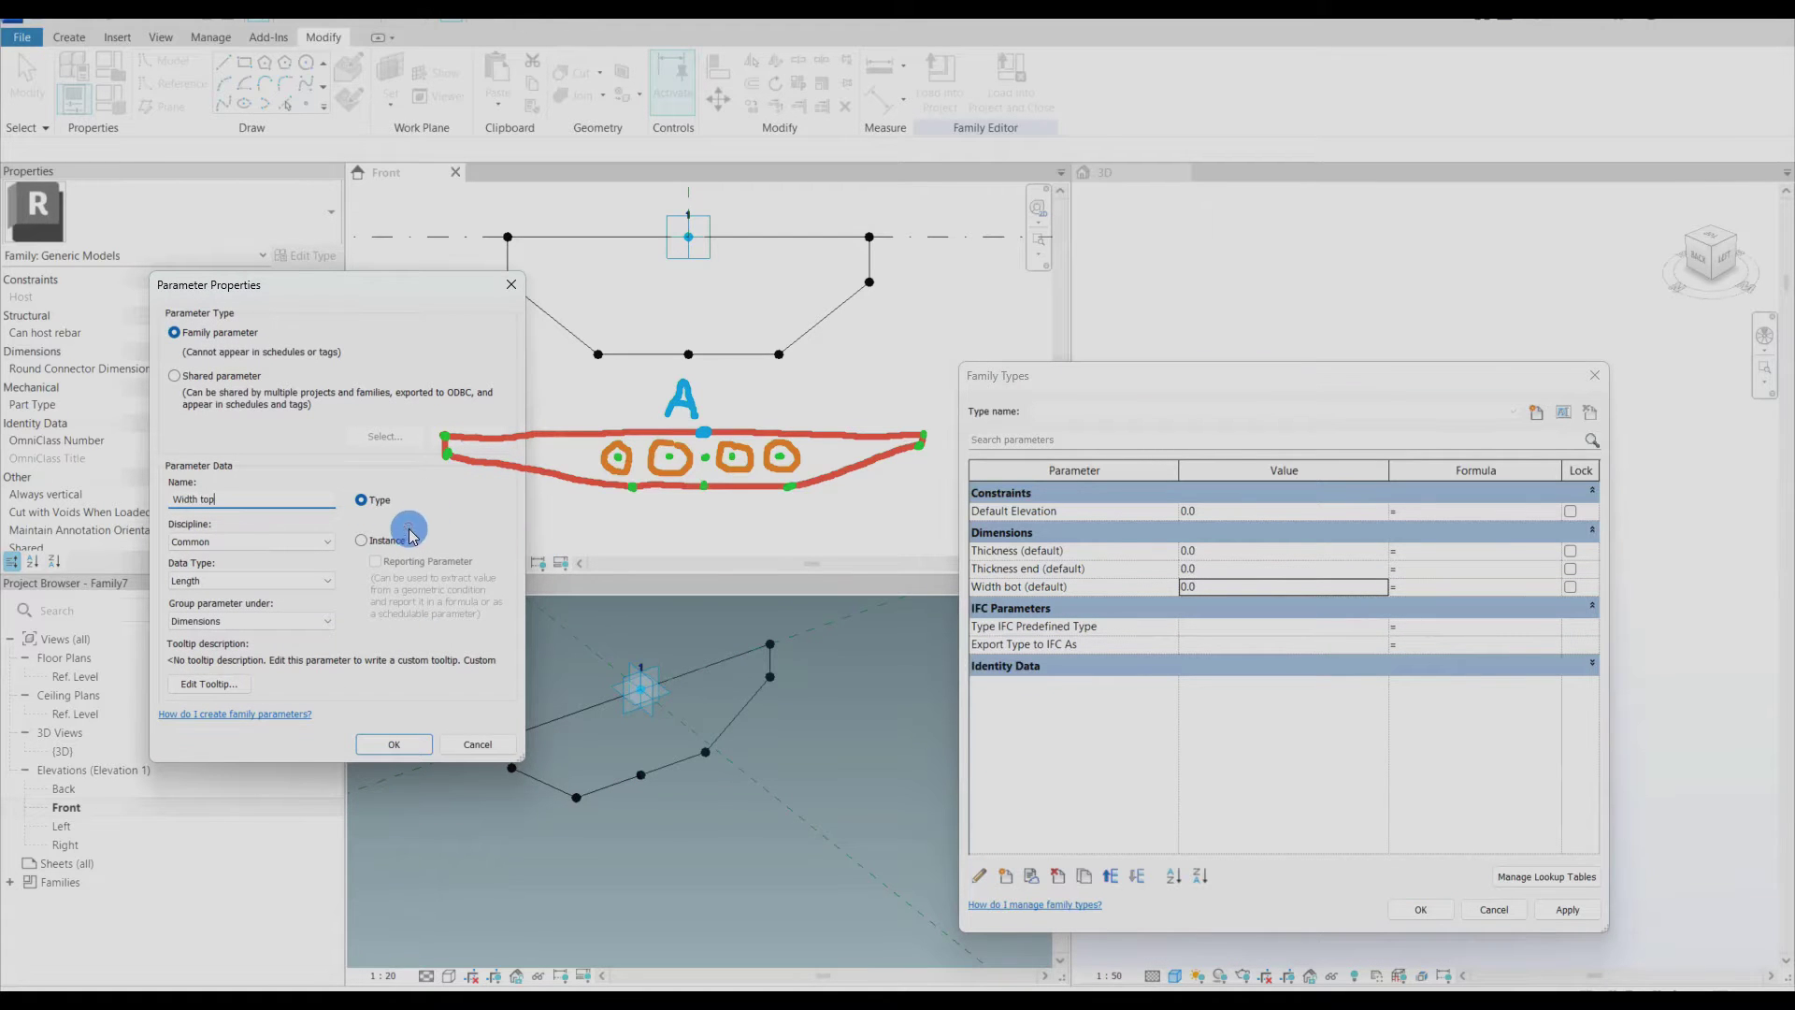
type("Width top")
left_click(361, 539)
left_click(394, 743)
Step: Add an instance length parameter named T1, grouped under Other
left_click(1006, 876)
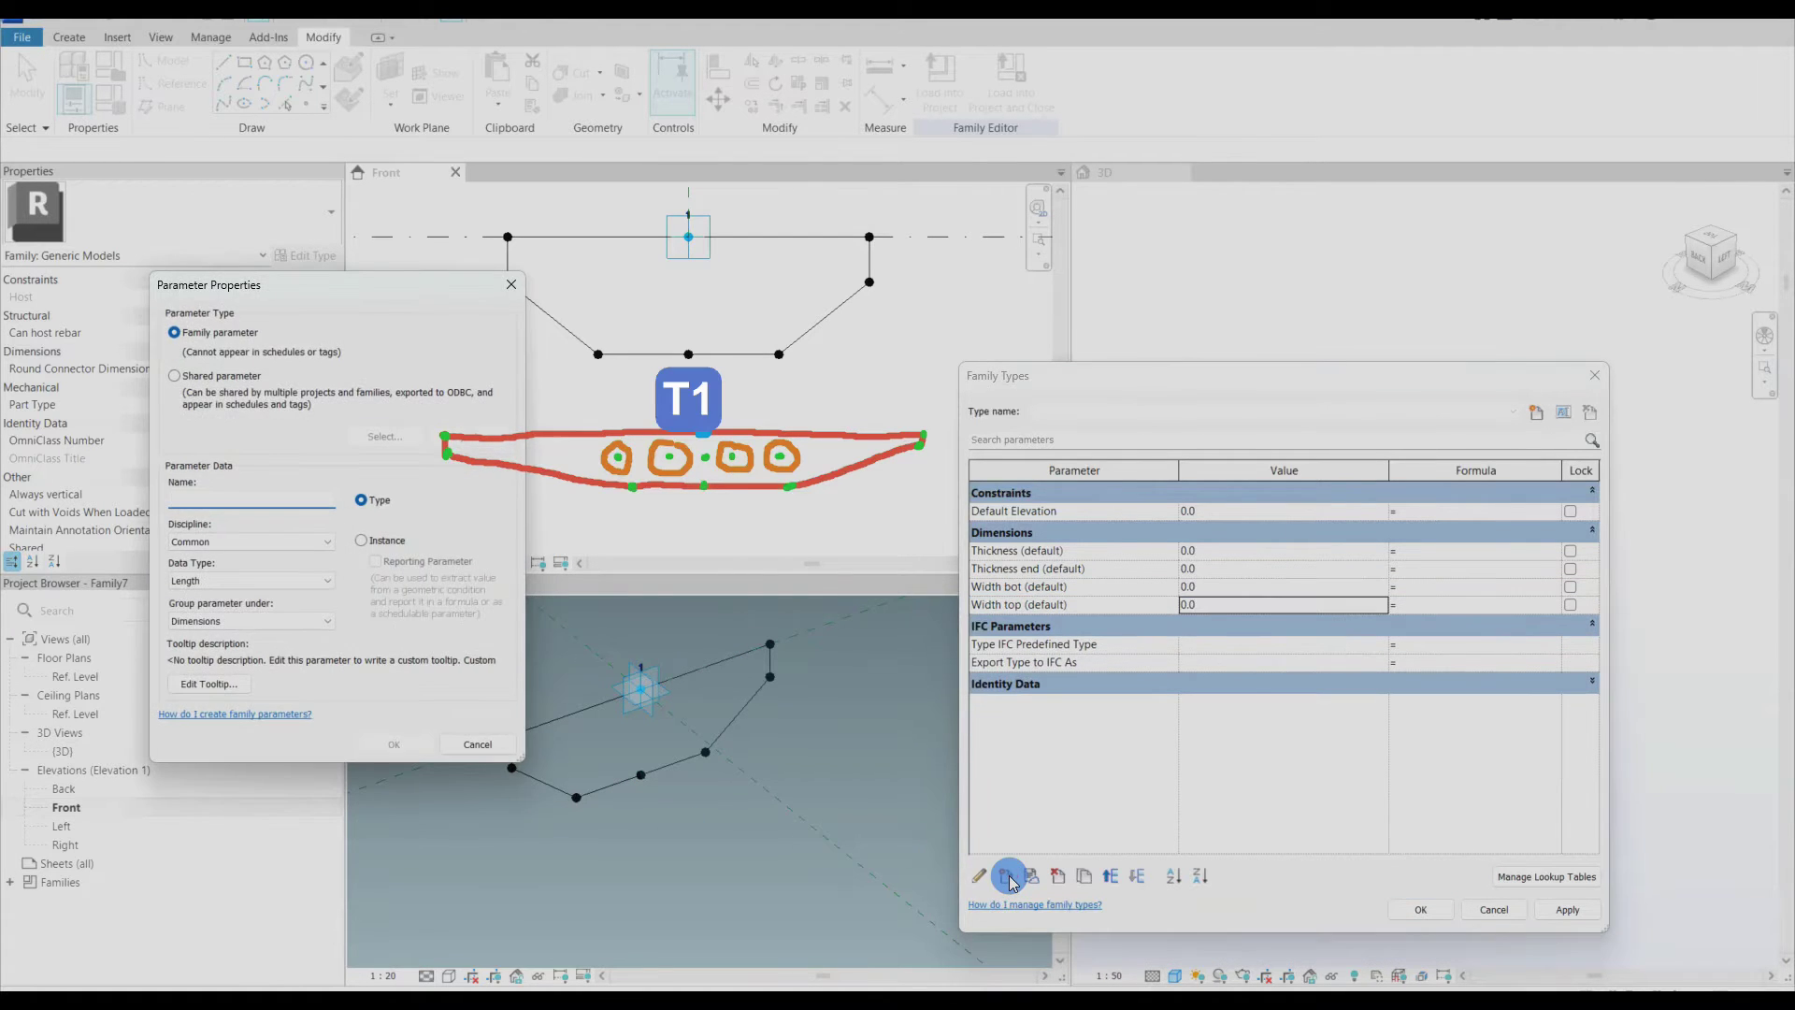
left_click(363, 539)
left_click(280, 621)
left_click(243, 924)
left_click(394, 743)
Step: Add an instance length parameter named T2, grouped under Other
left_click(1004, 879)
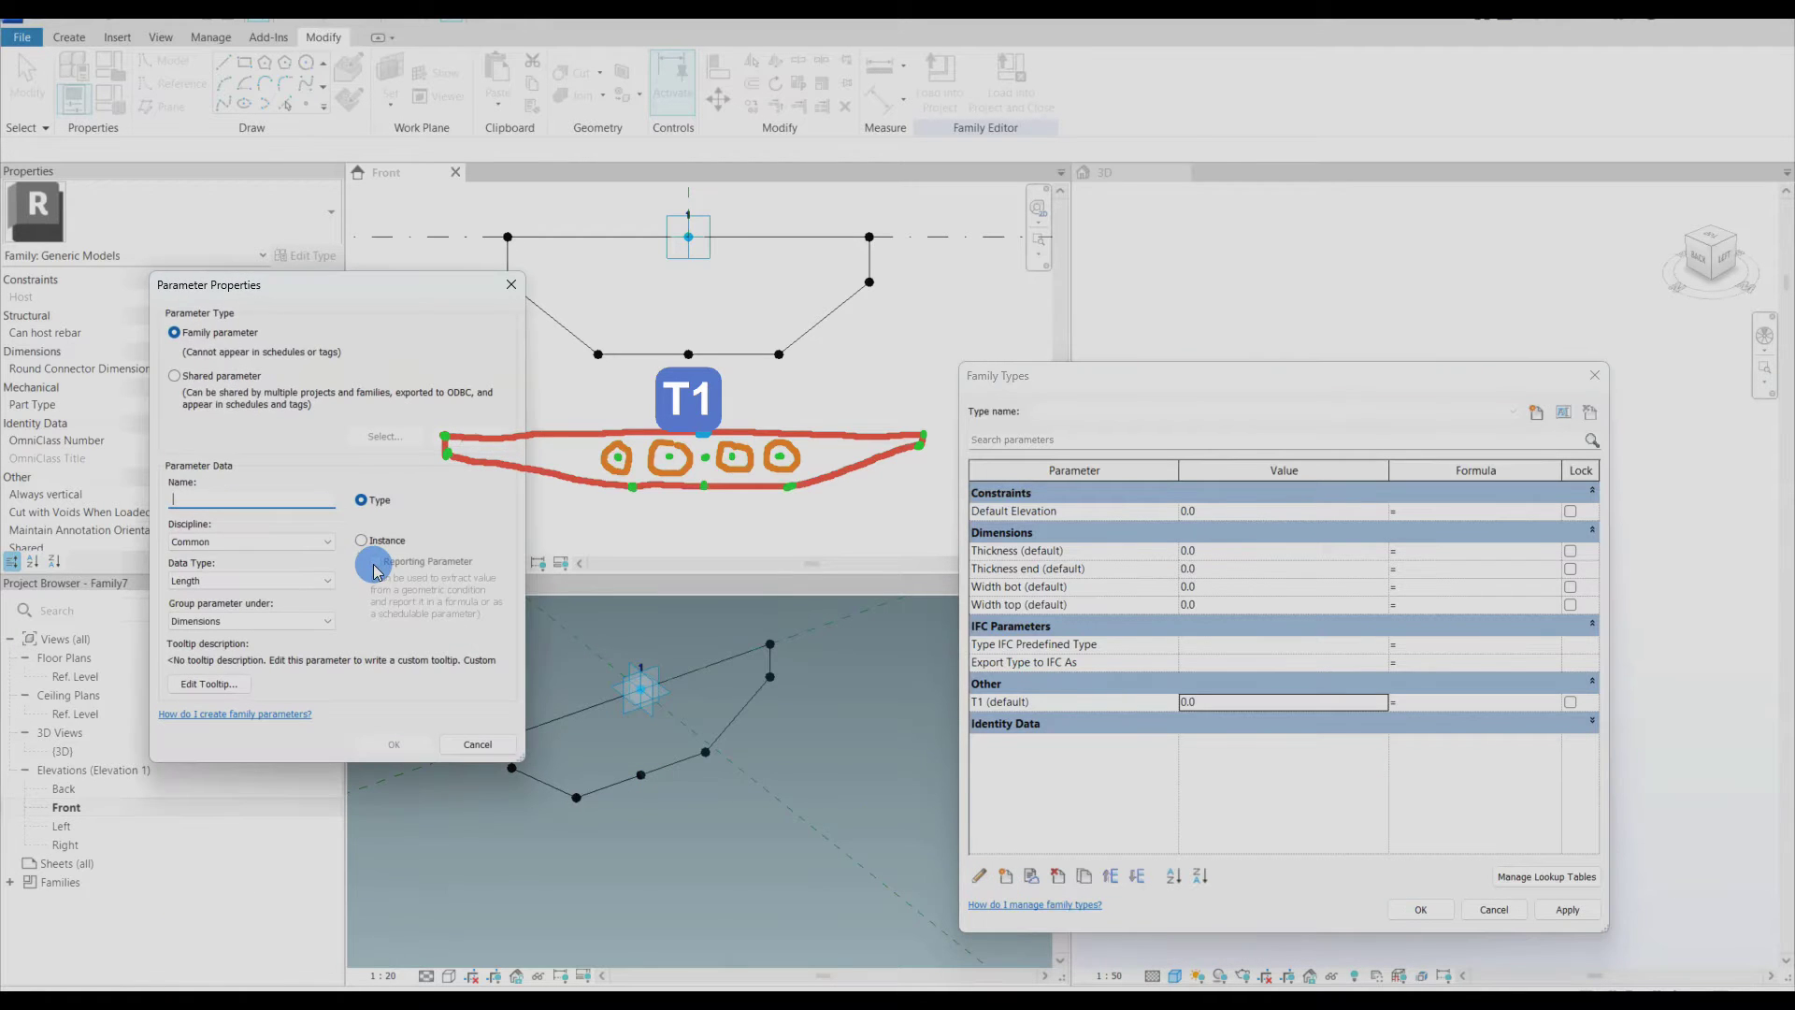
left_click(361, 540)
left_click(280, 621)
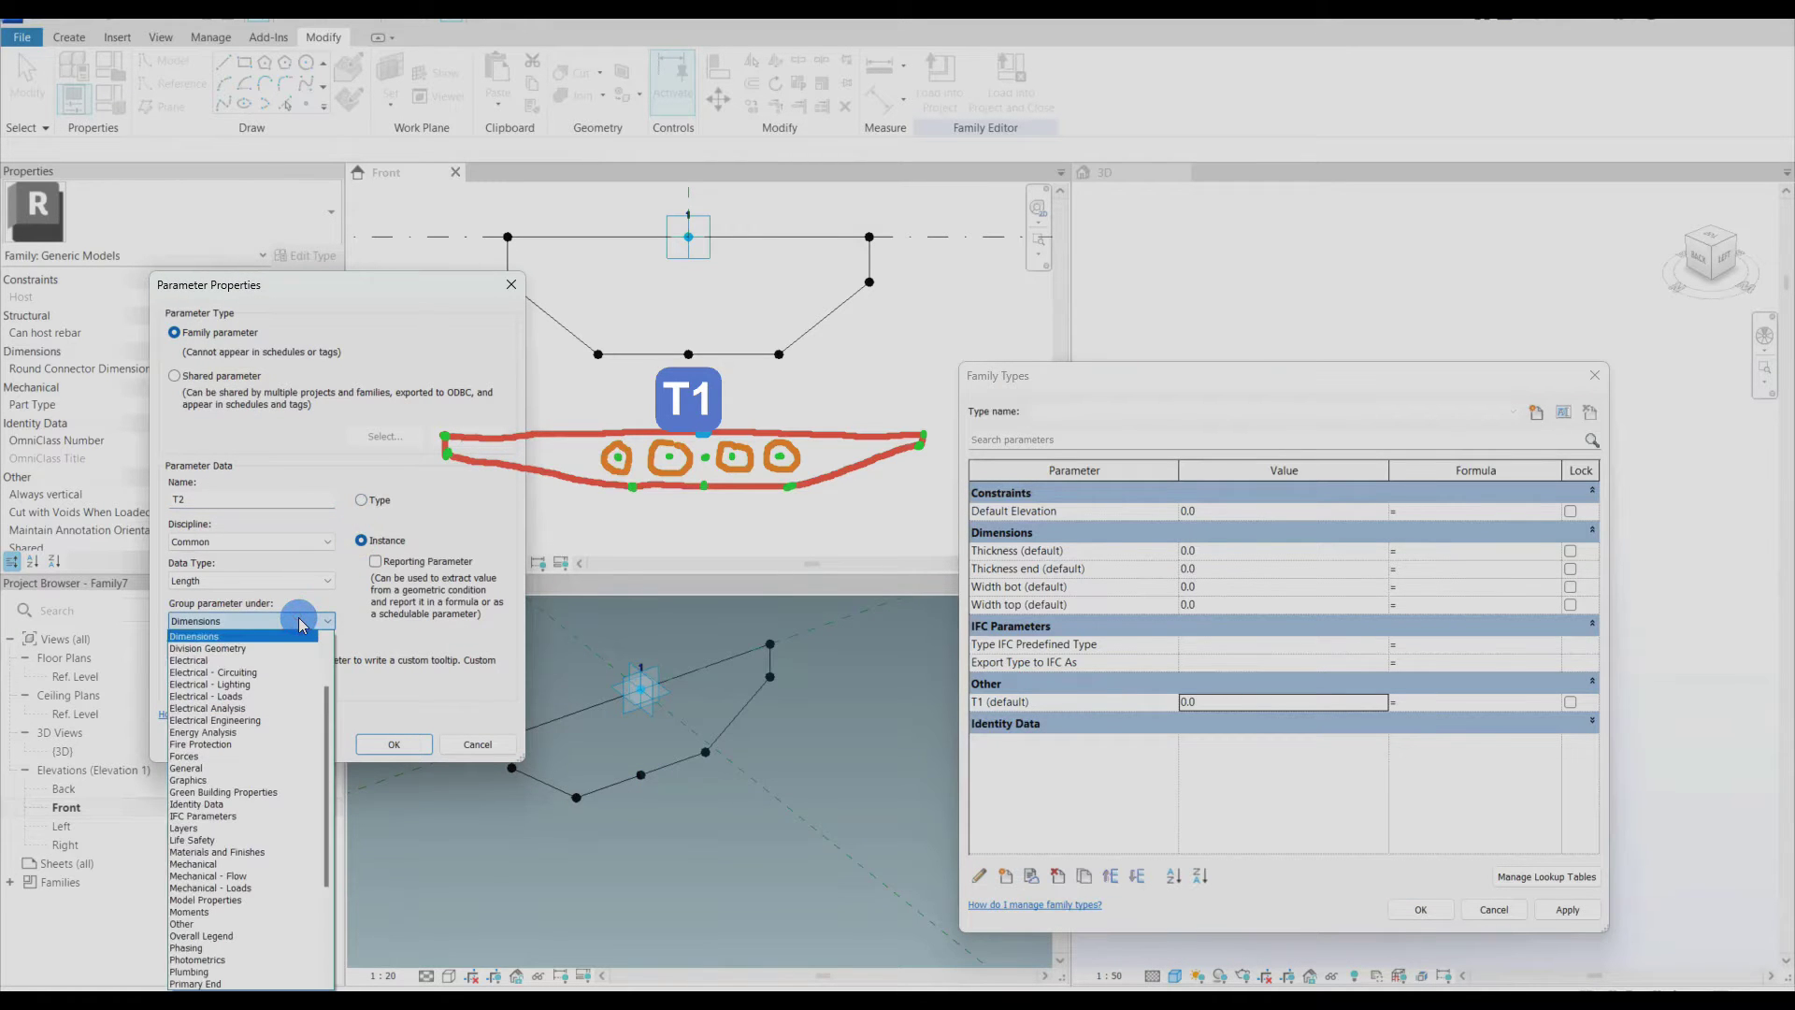
left_click(243, 923)
left_click(394, 743)
Step: Add an instance length parameter named WB1, grouped under Other
left_click(1004, 879)
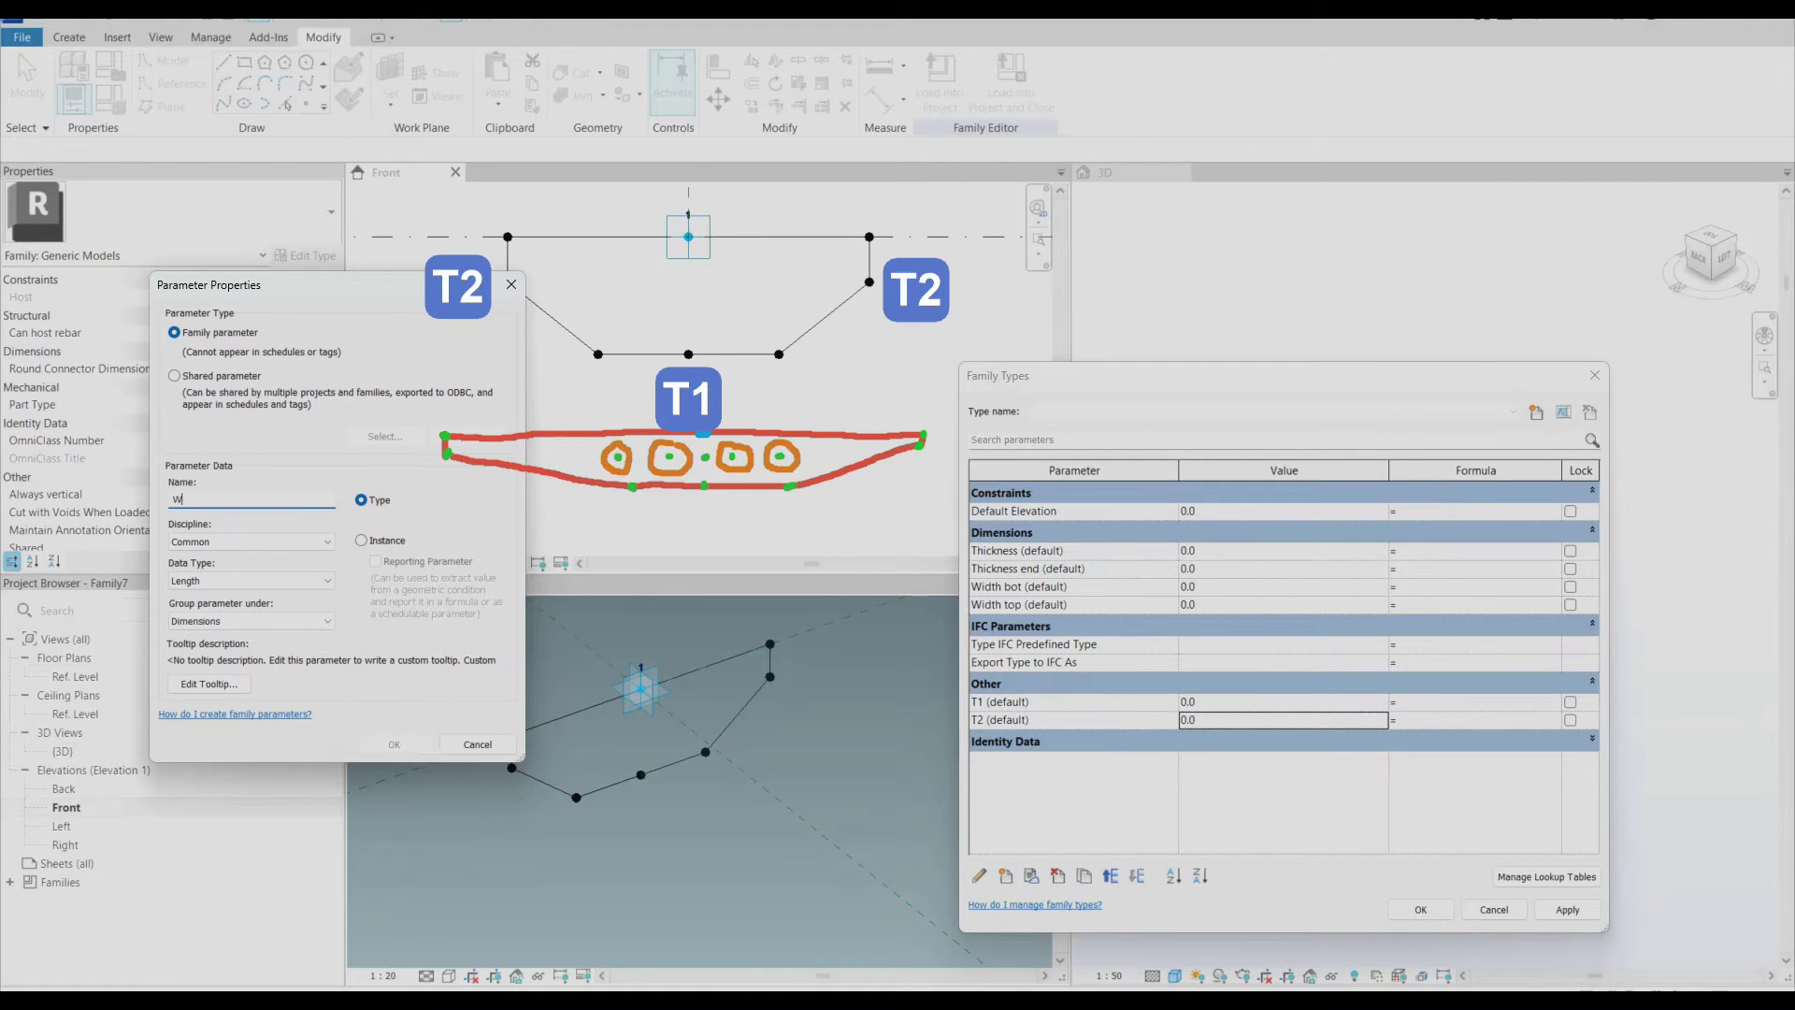
type("WB1")
left_click(361, 539)
left_click(281, 620)
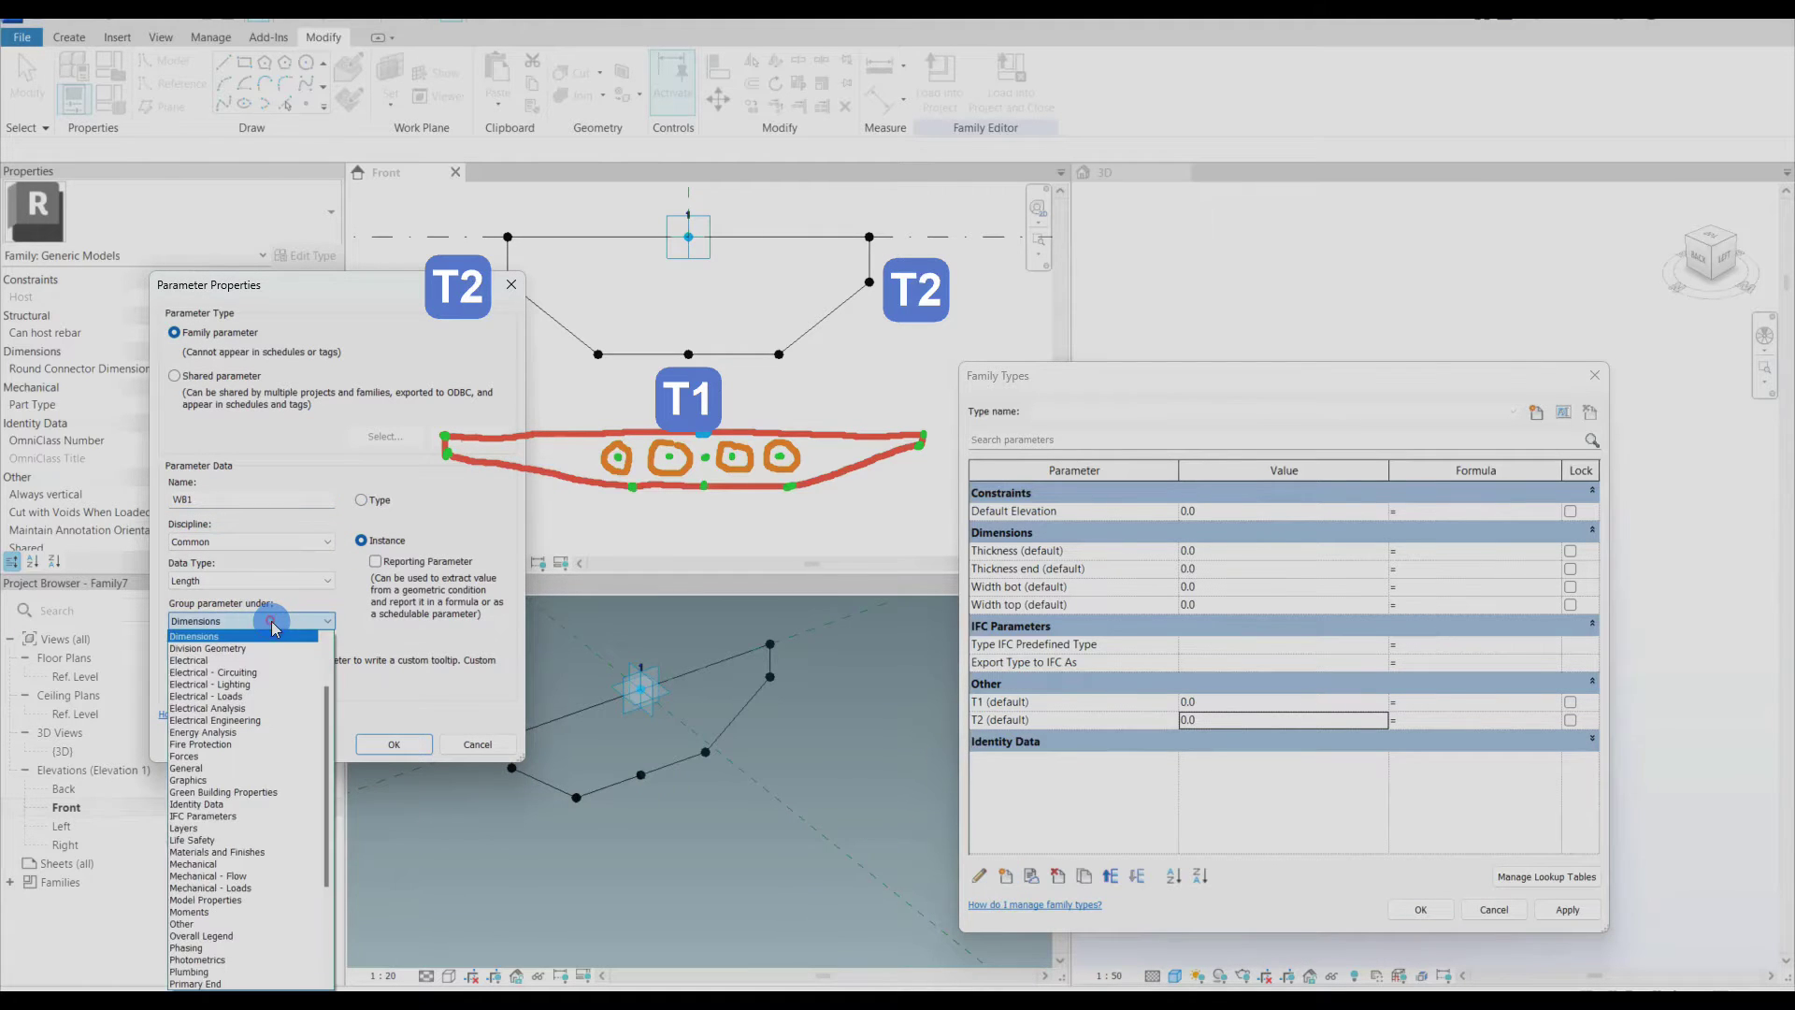
left_click(243, 923)
left_click(393, 744)
Step: Add an instance length parameter named WB2, grouped under Other
left_click(1006, 877)
left_click(364, 544)
left_click(299, 620)
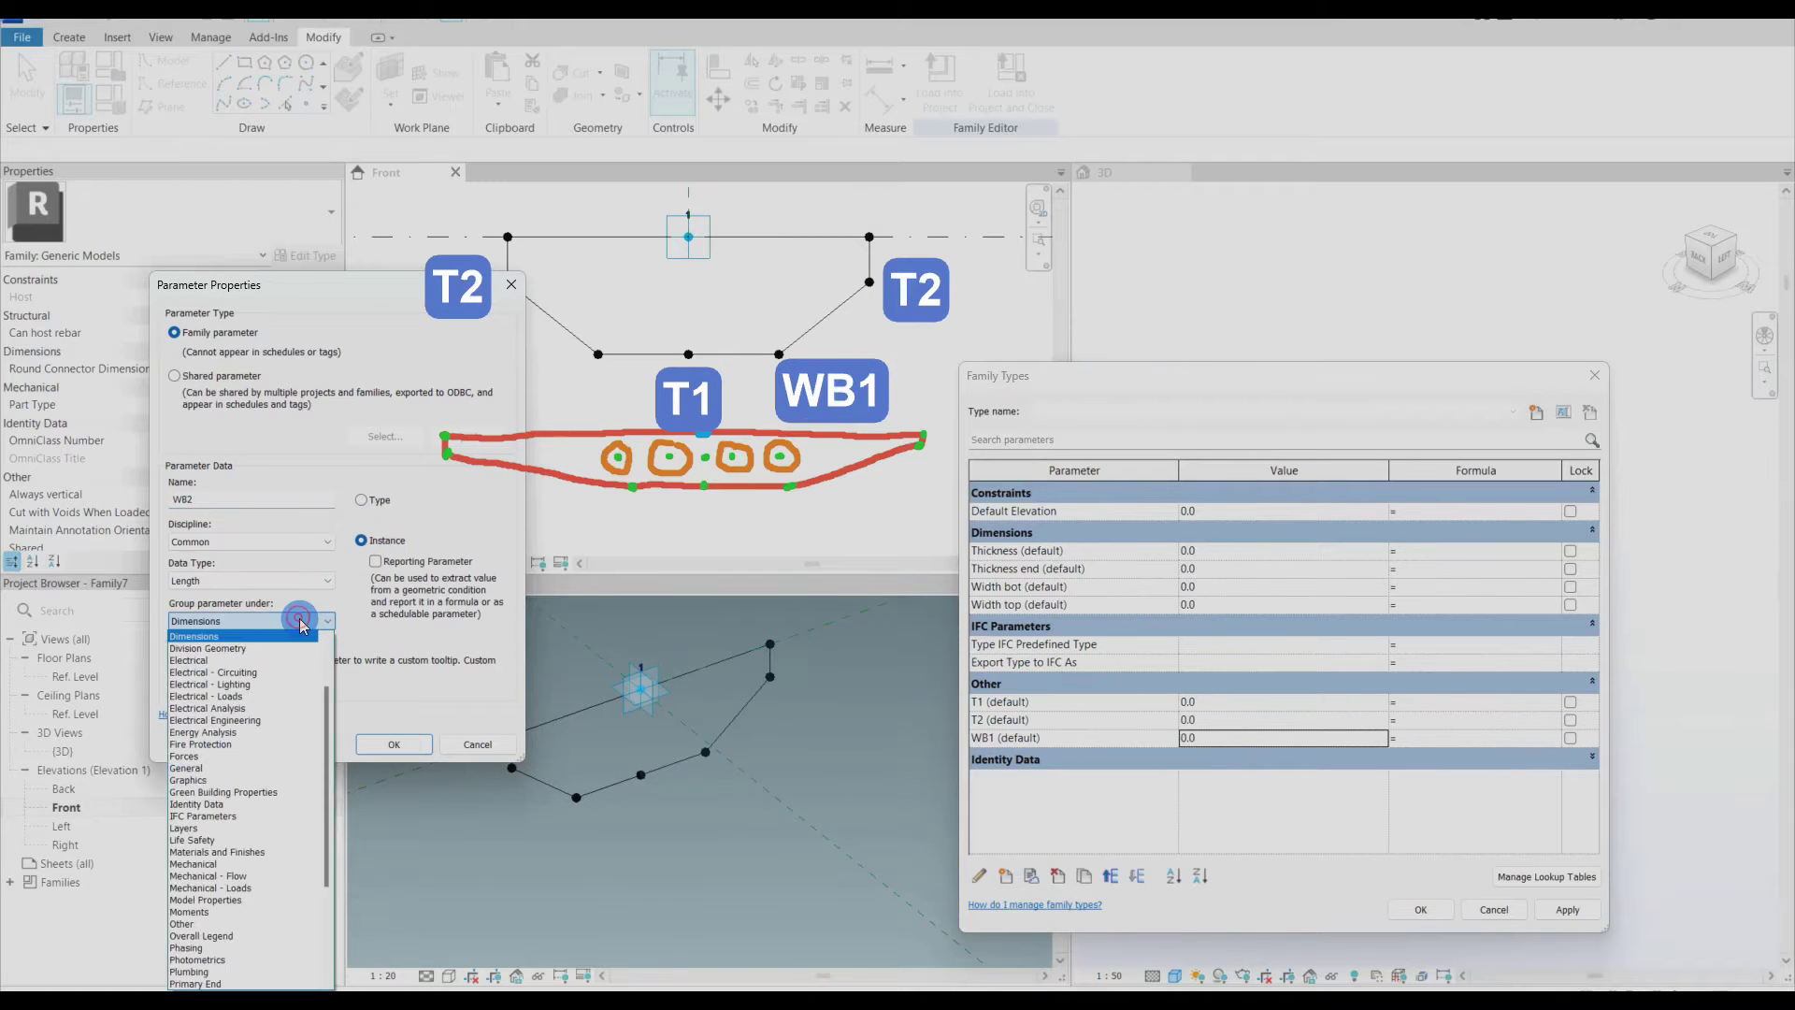
key("o")
key("Return")
key("Return")
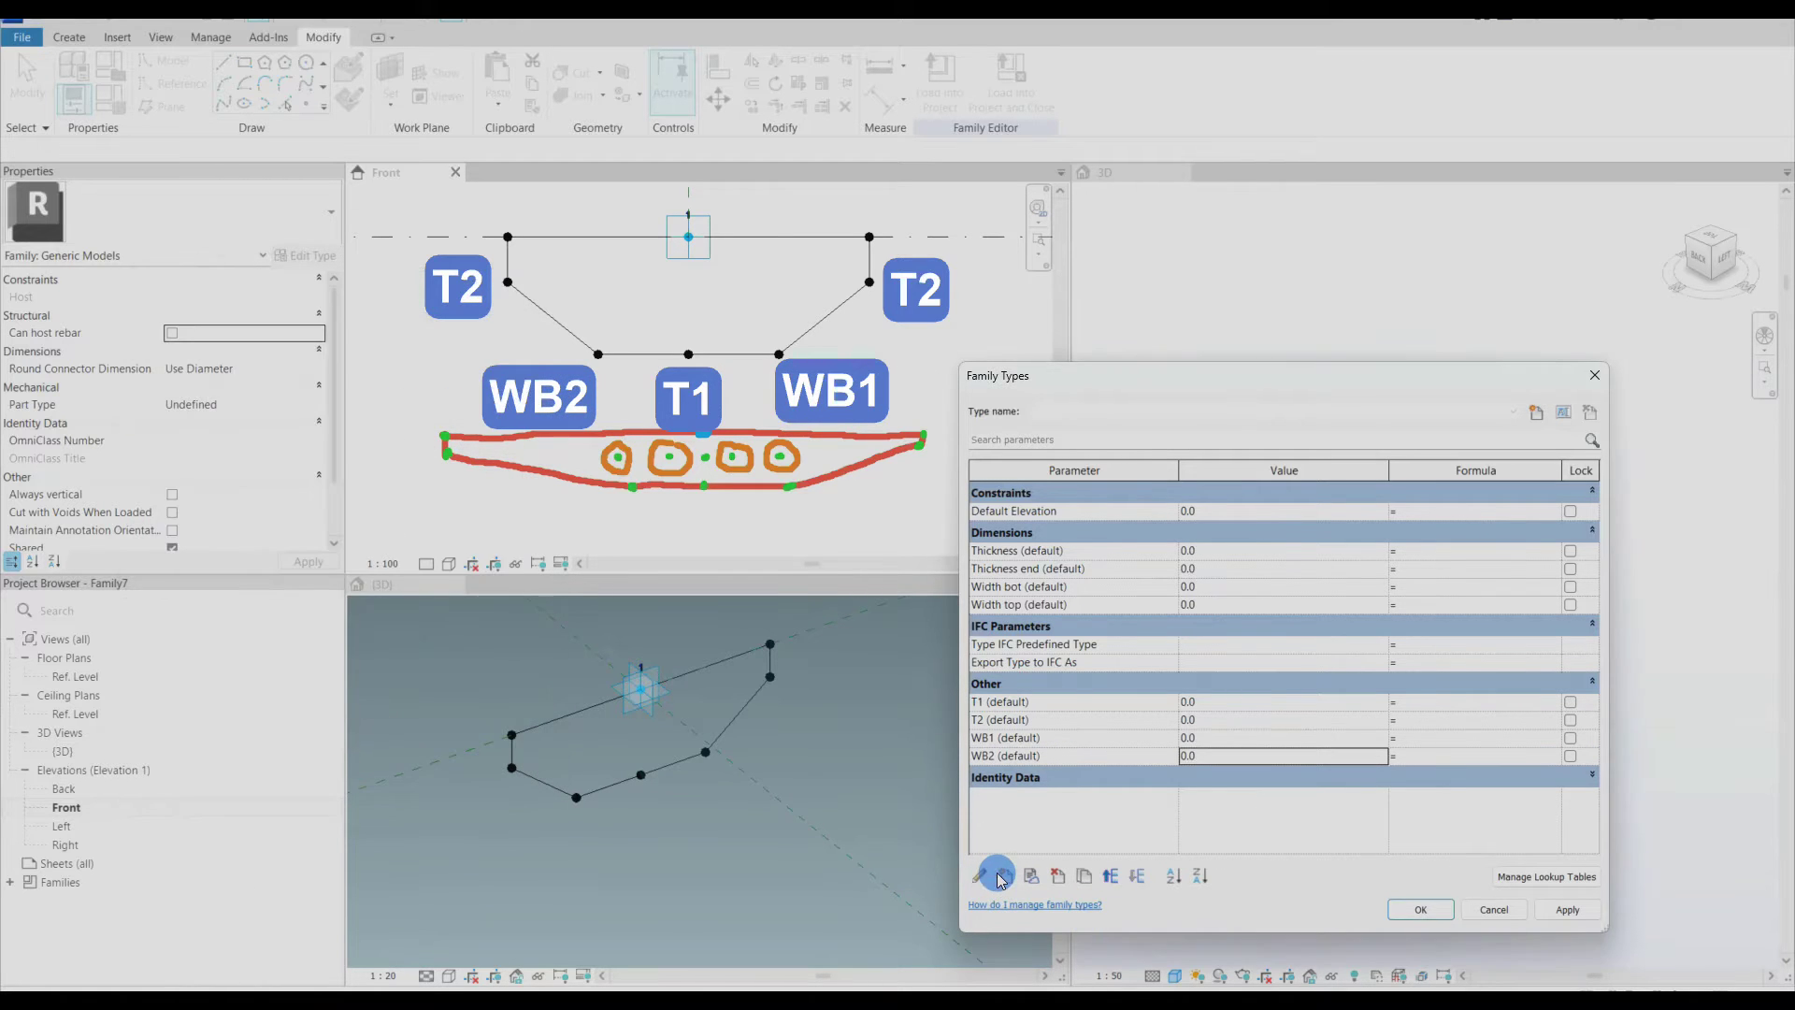
Step: Add an instance length parameter named WT1, grouped under Other
left_click(1005, 876)
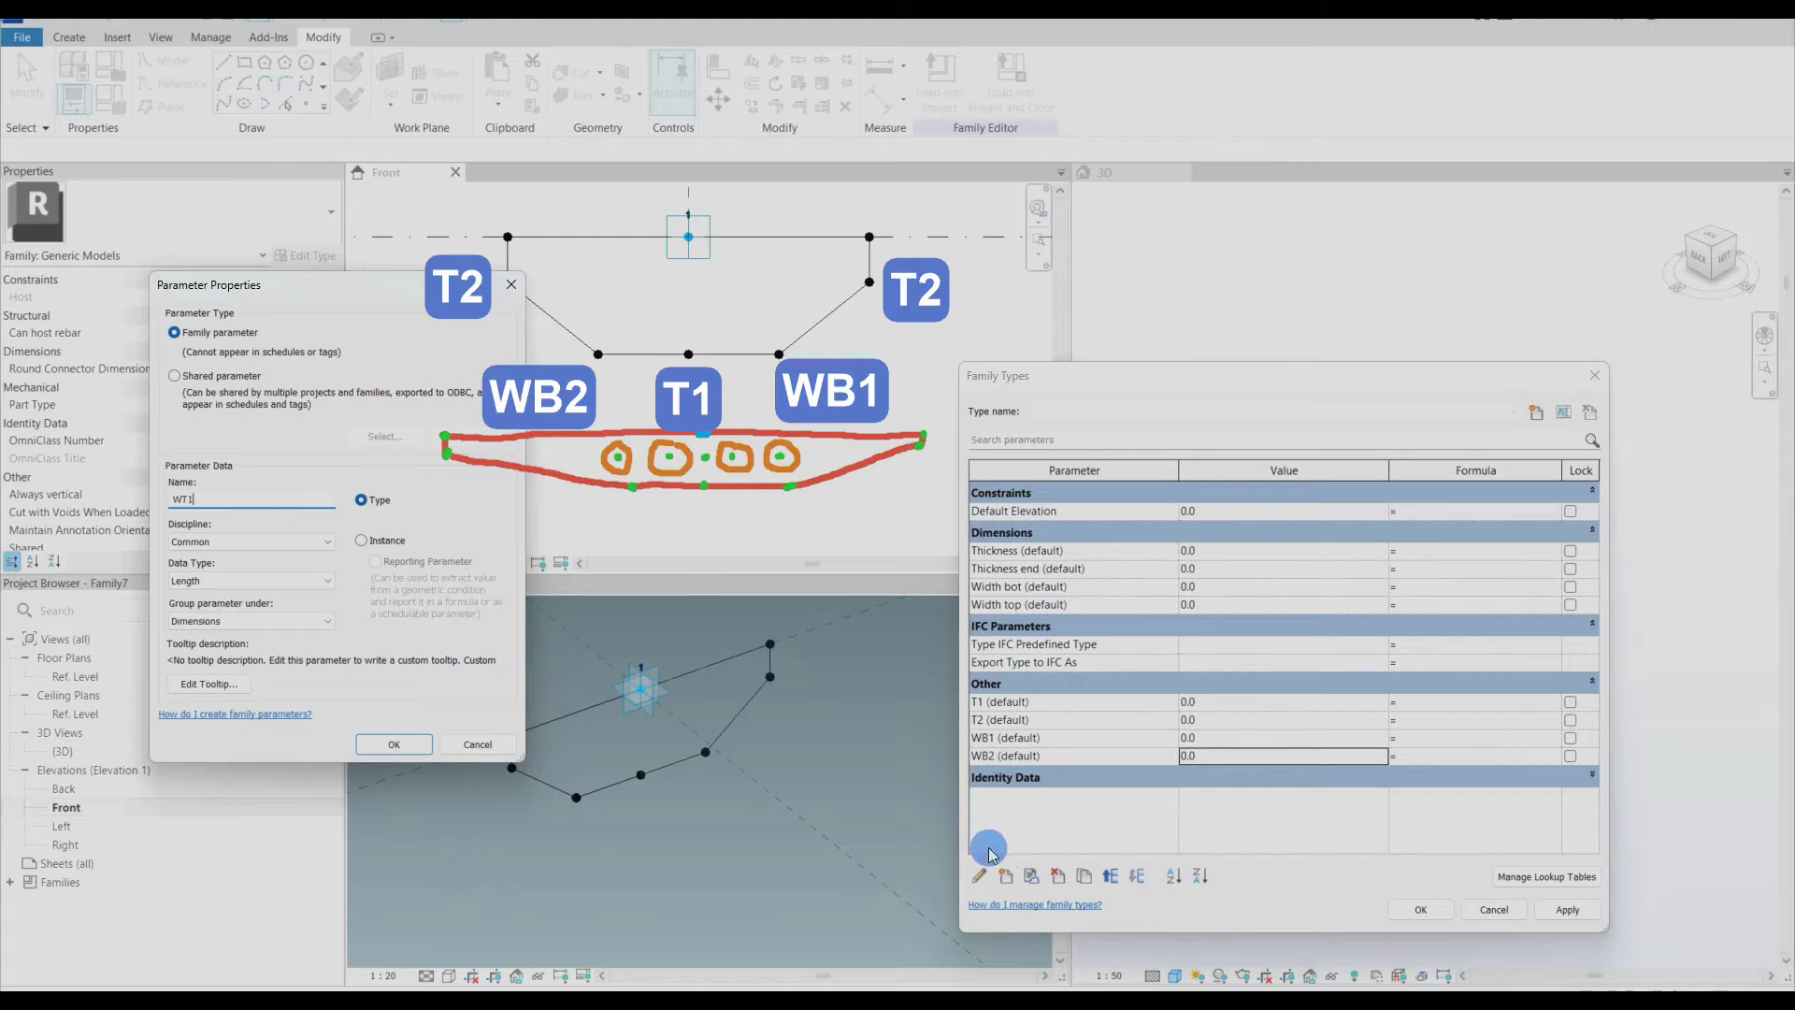
left_click(352, 542)
left_click(309, 619)
key("o")
key("Return")
left_click(394, 744)
Step: Add an instance length parameter named WT2, grouped under Other, and apply the new parameters
left_click(1004, 876)
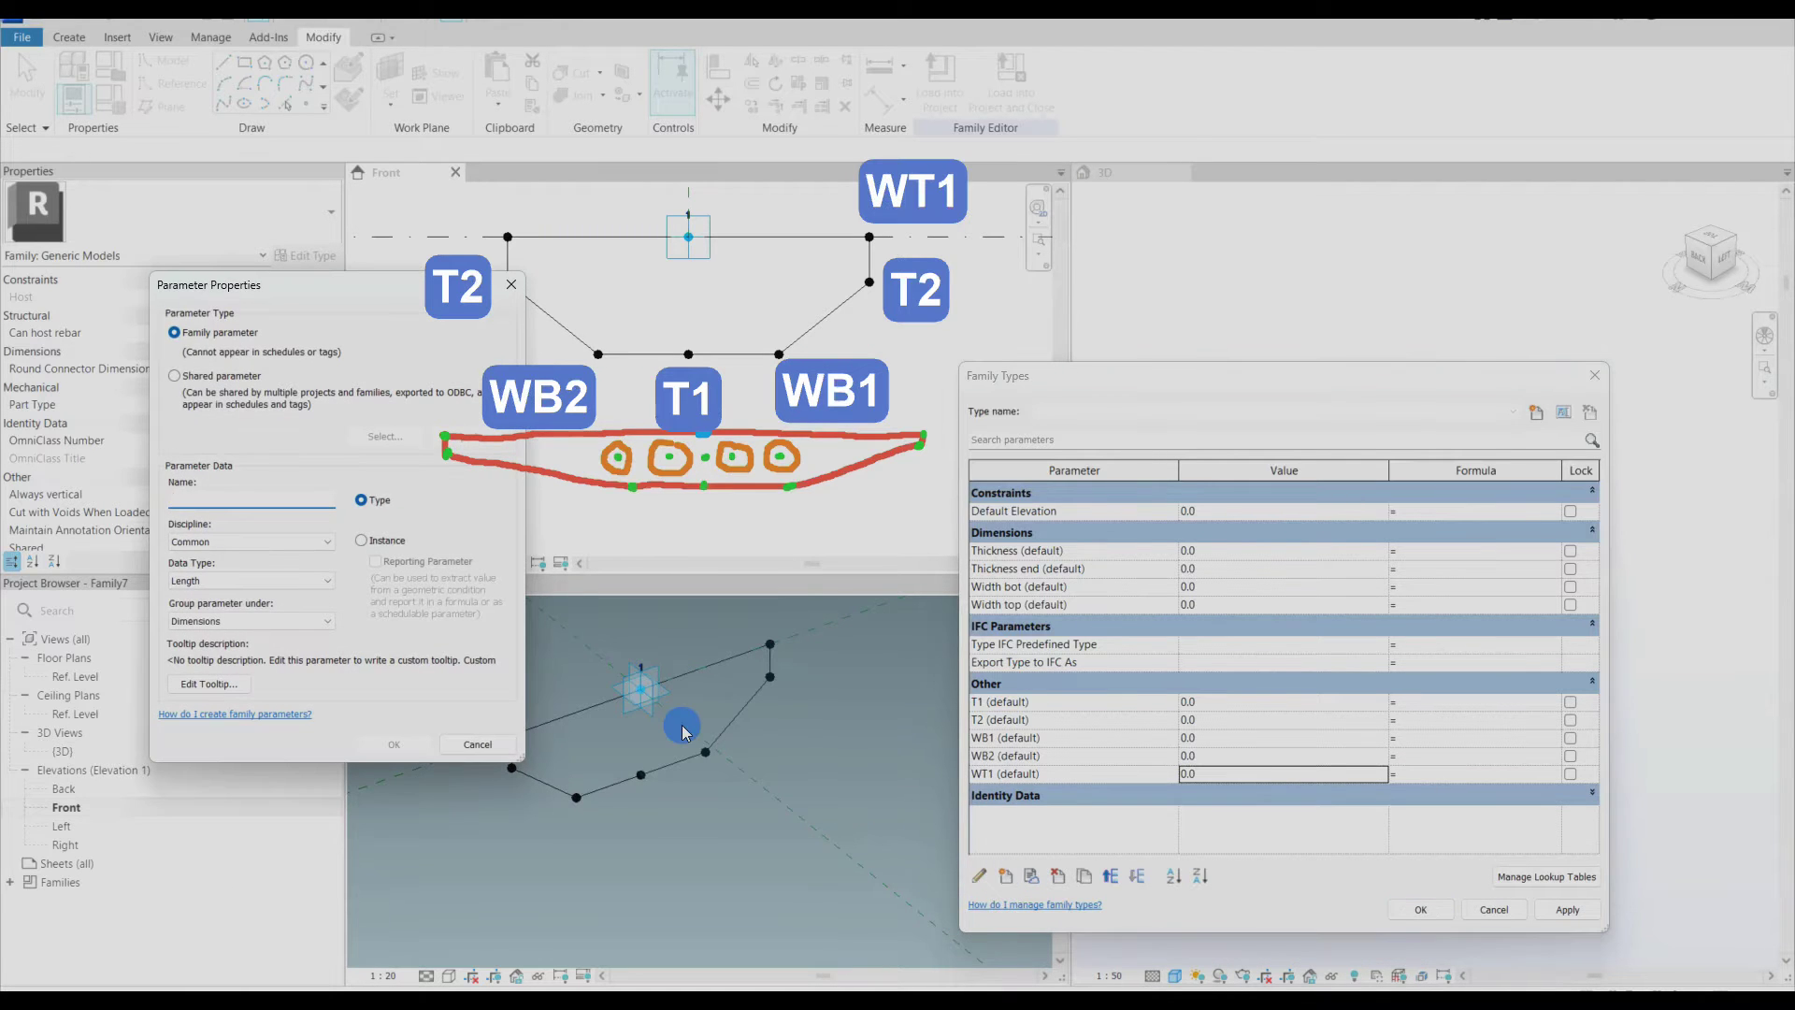
left_click(364, 542)
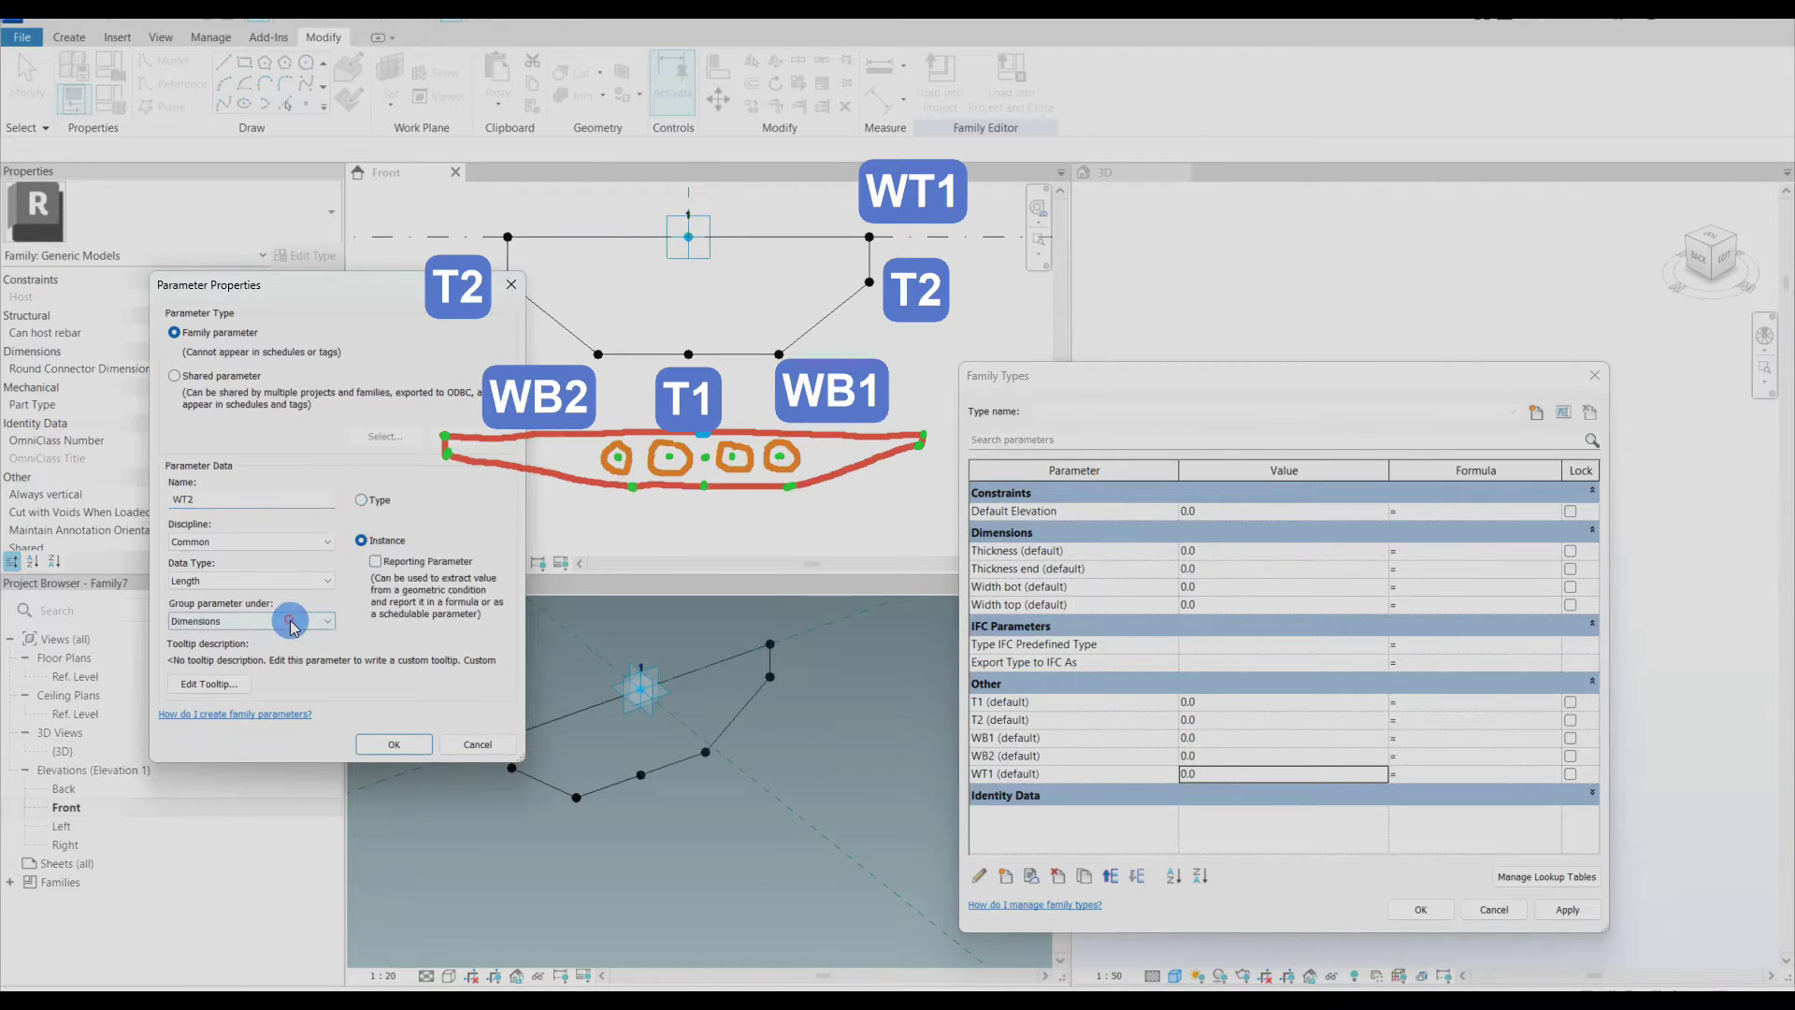
left_click(309, 620)
key("o")
key("Return")
left_click(394, 744)
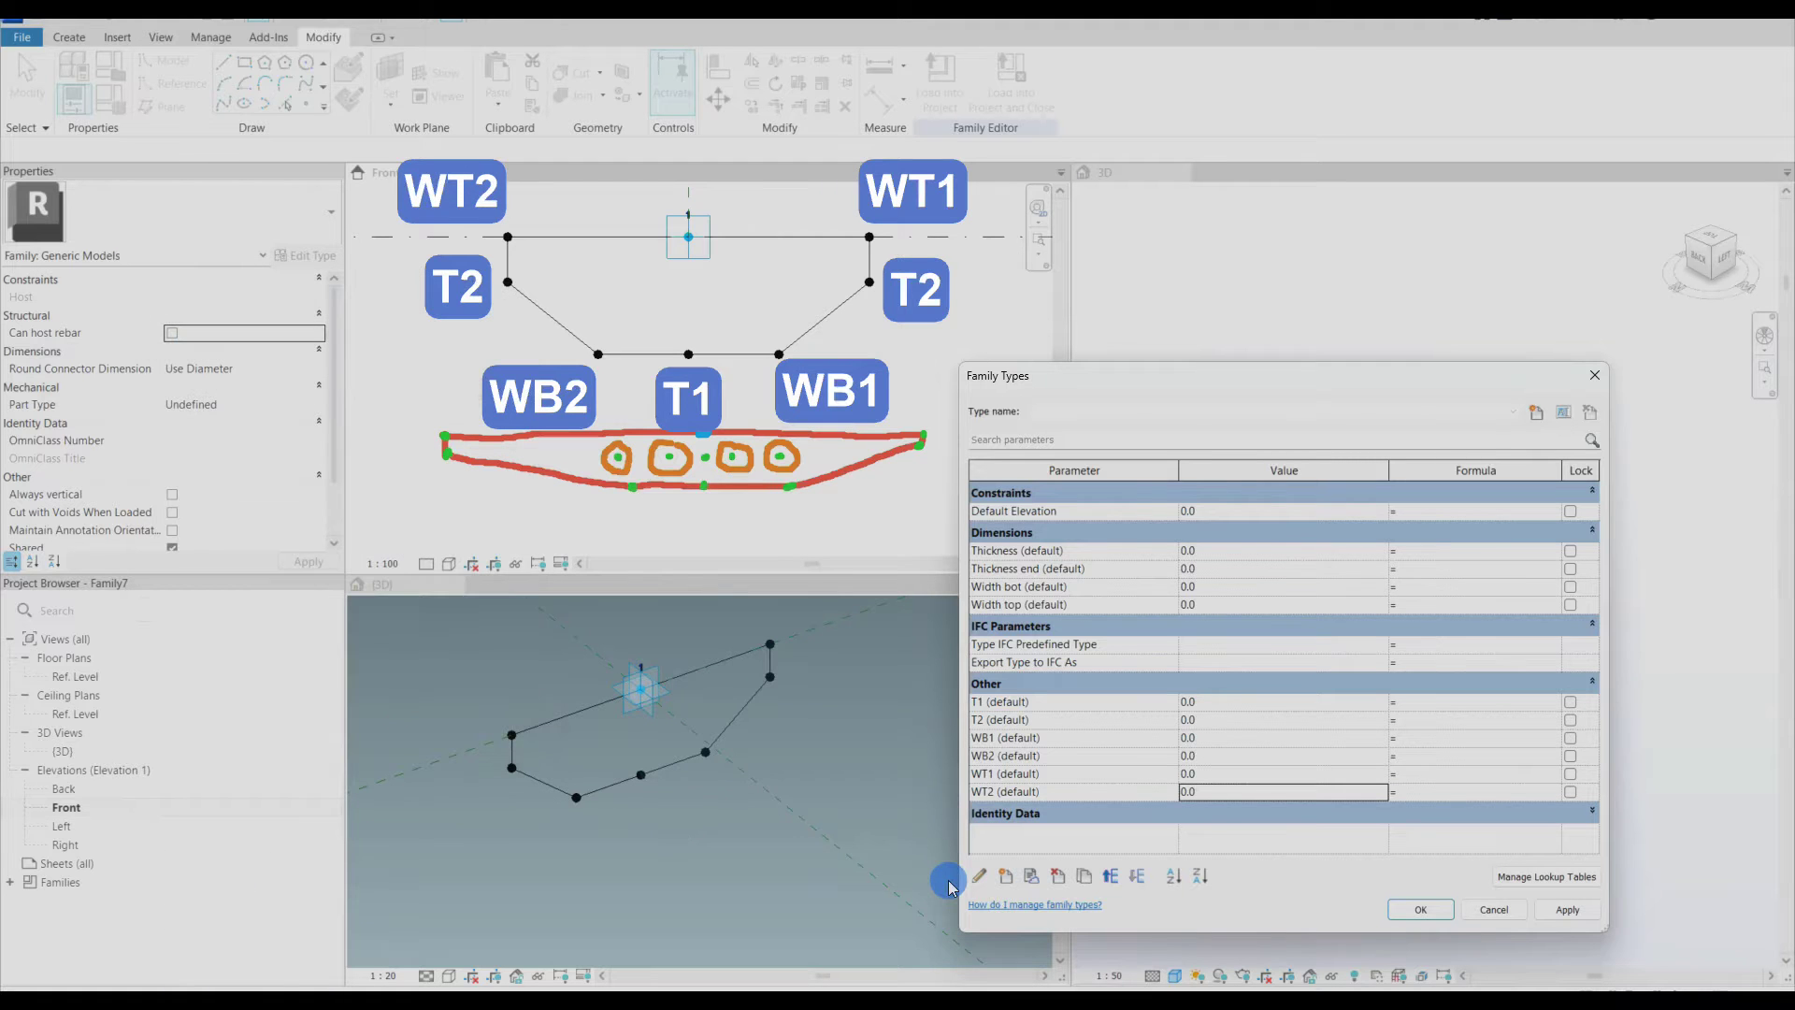
left_click(1559, 913)
Step: Set Thickness to 650, Thickness end to 200, Width bot to 1500 and Width top to 3000
left_click(1227, 551)
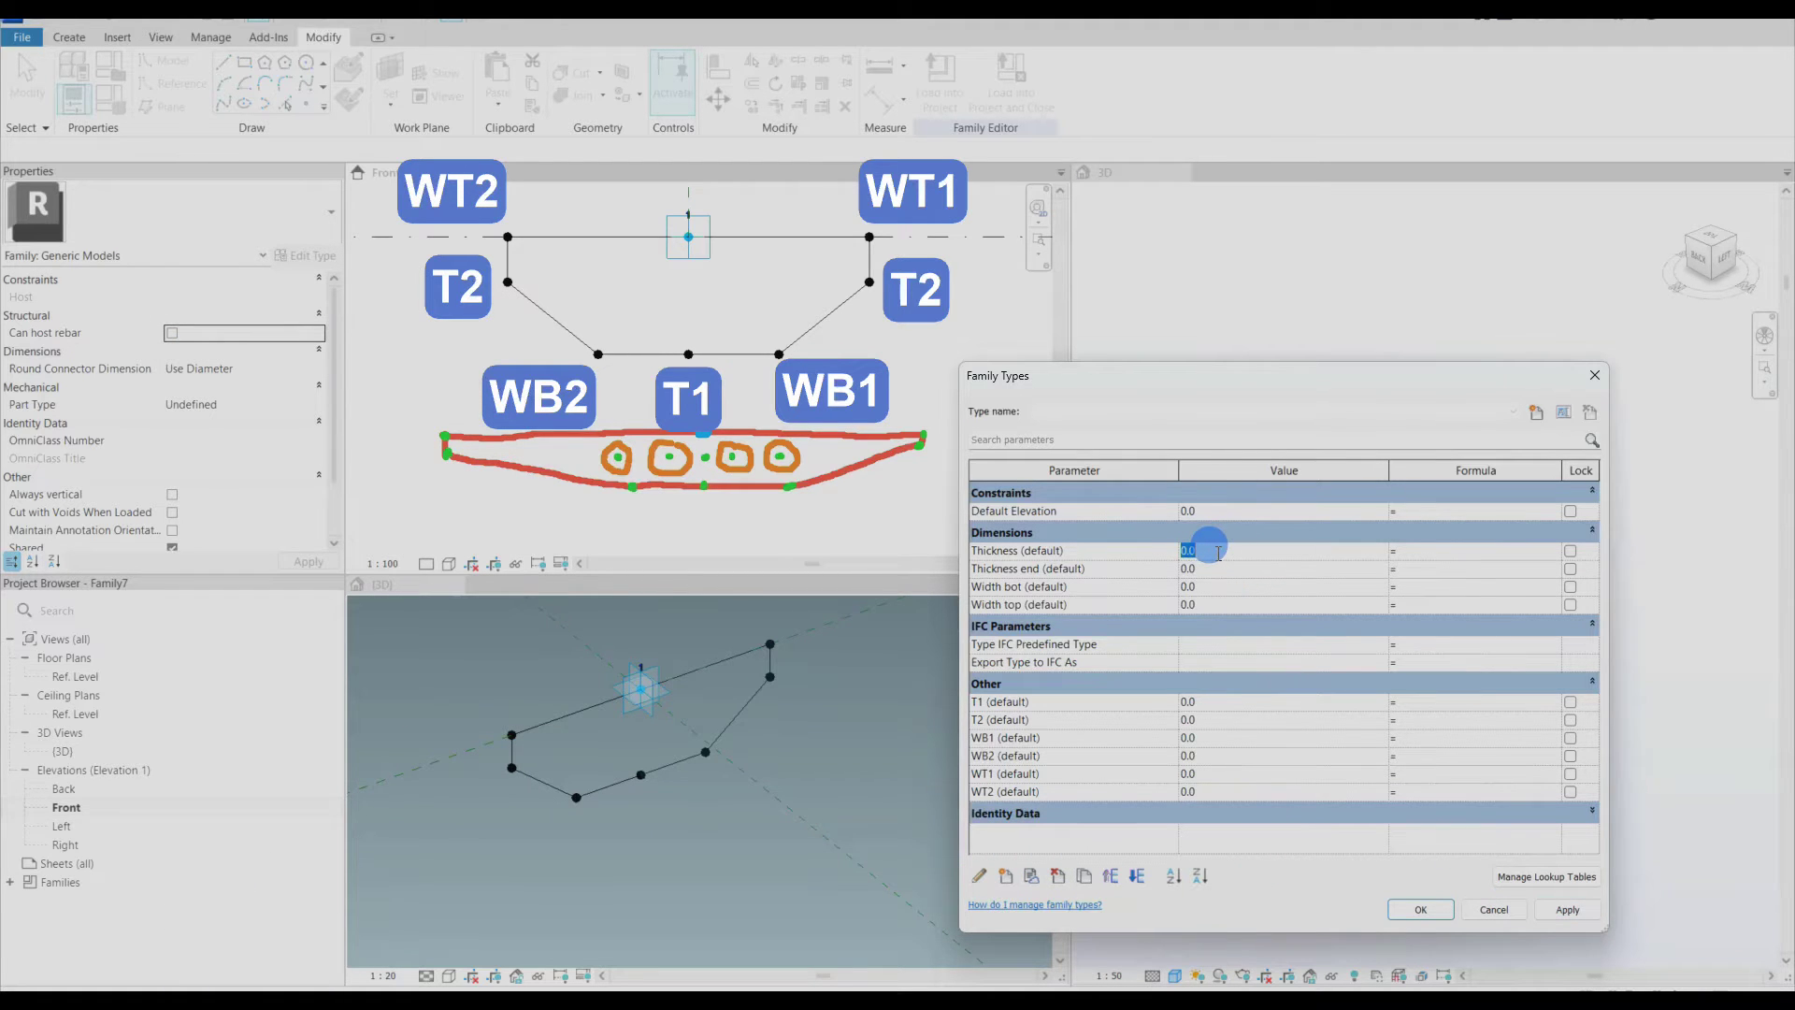
type("650")
left_click(1213, 570)
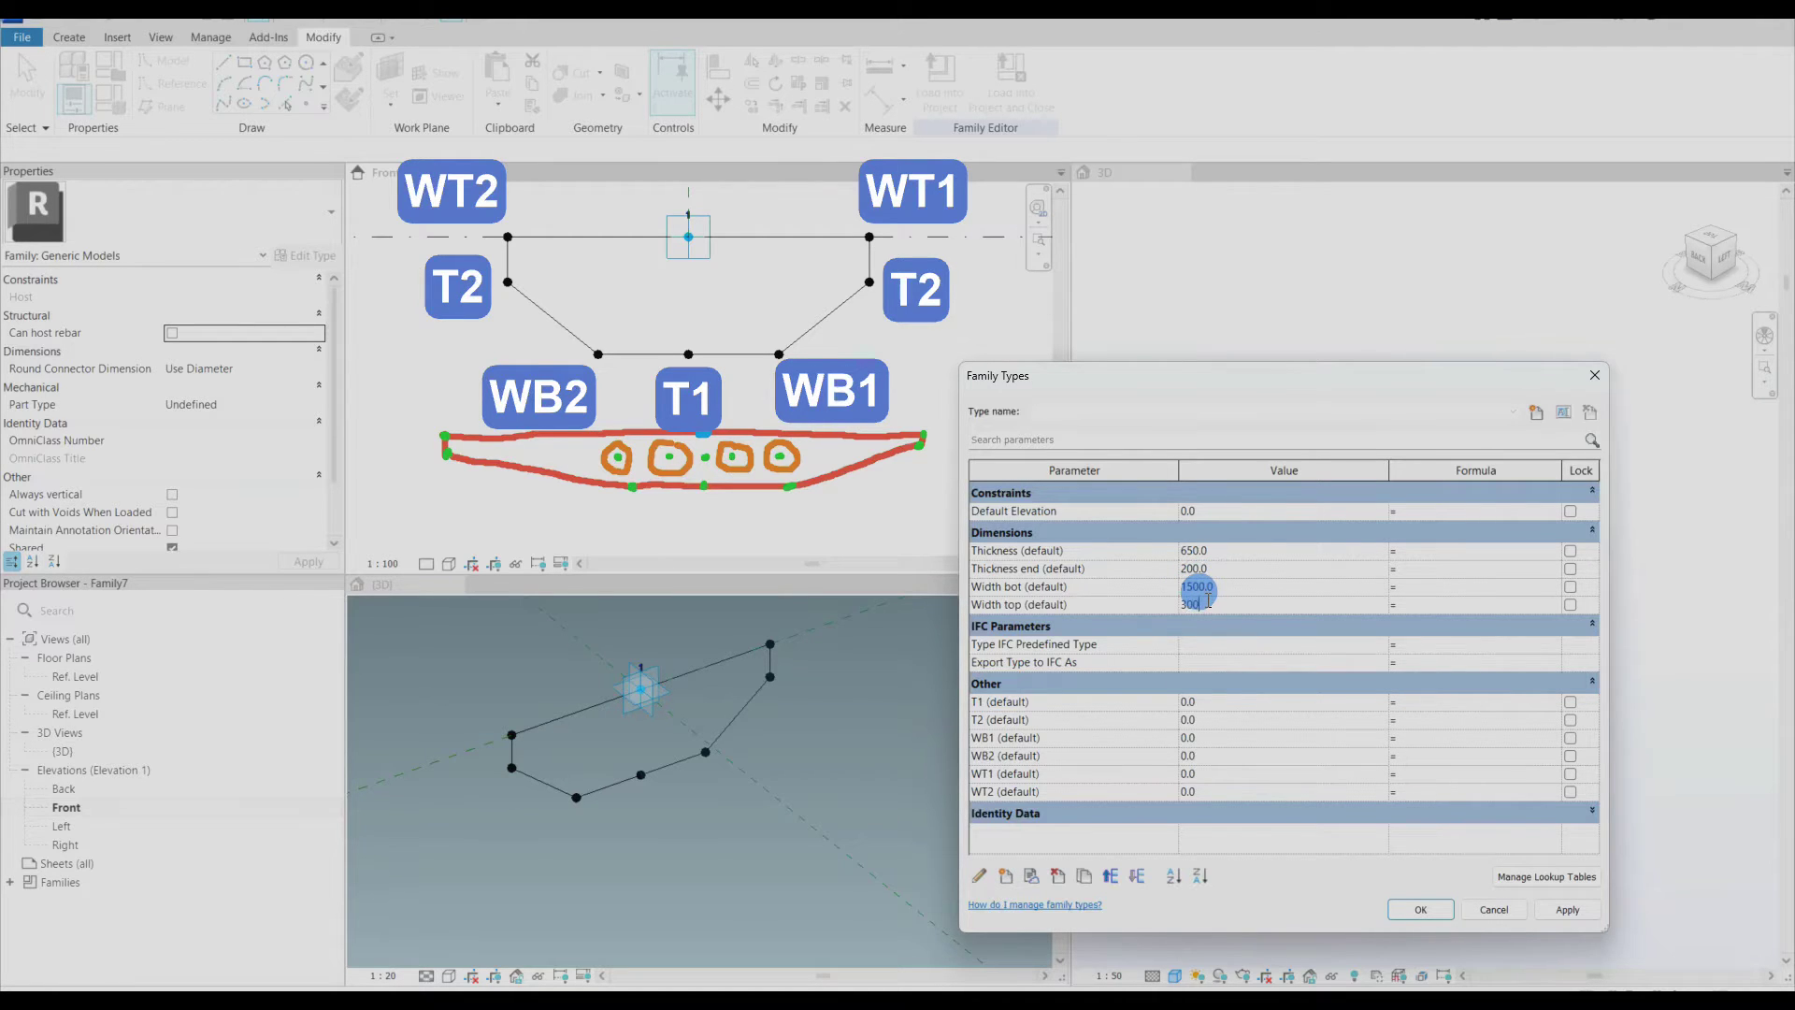
Step: Set the formula of T1 to Thickness * -1, without the "(default)" suffix, and apply it
left_click_drag(1052, 553, 1428, 700)
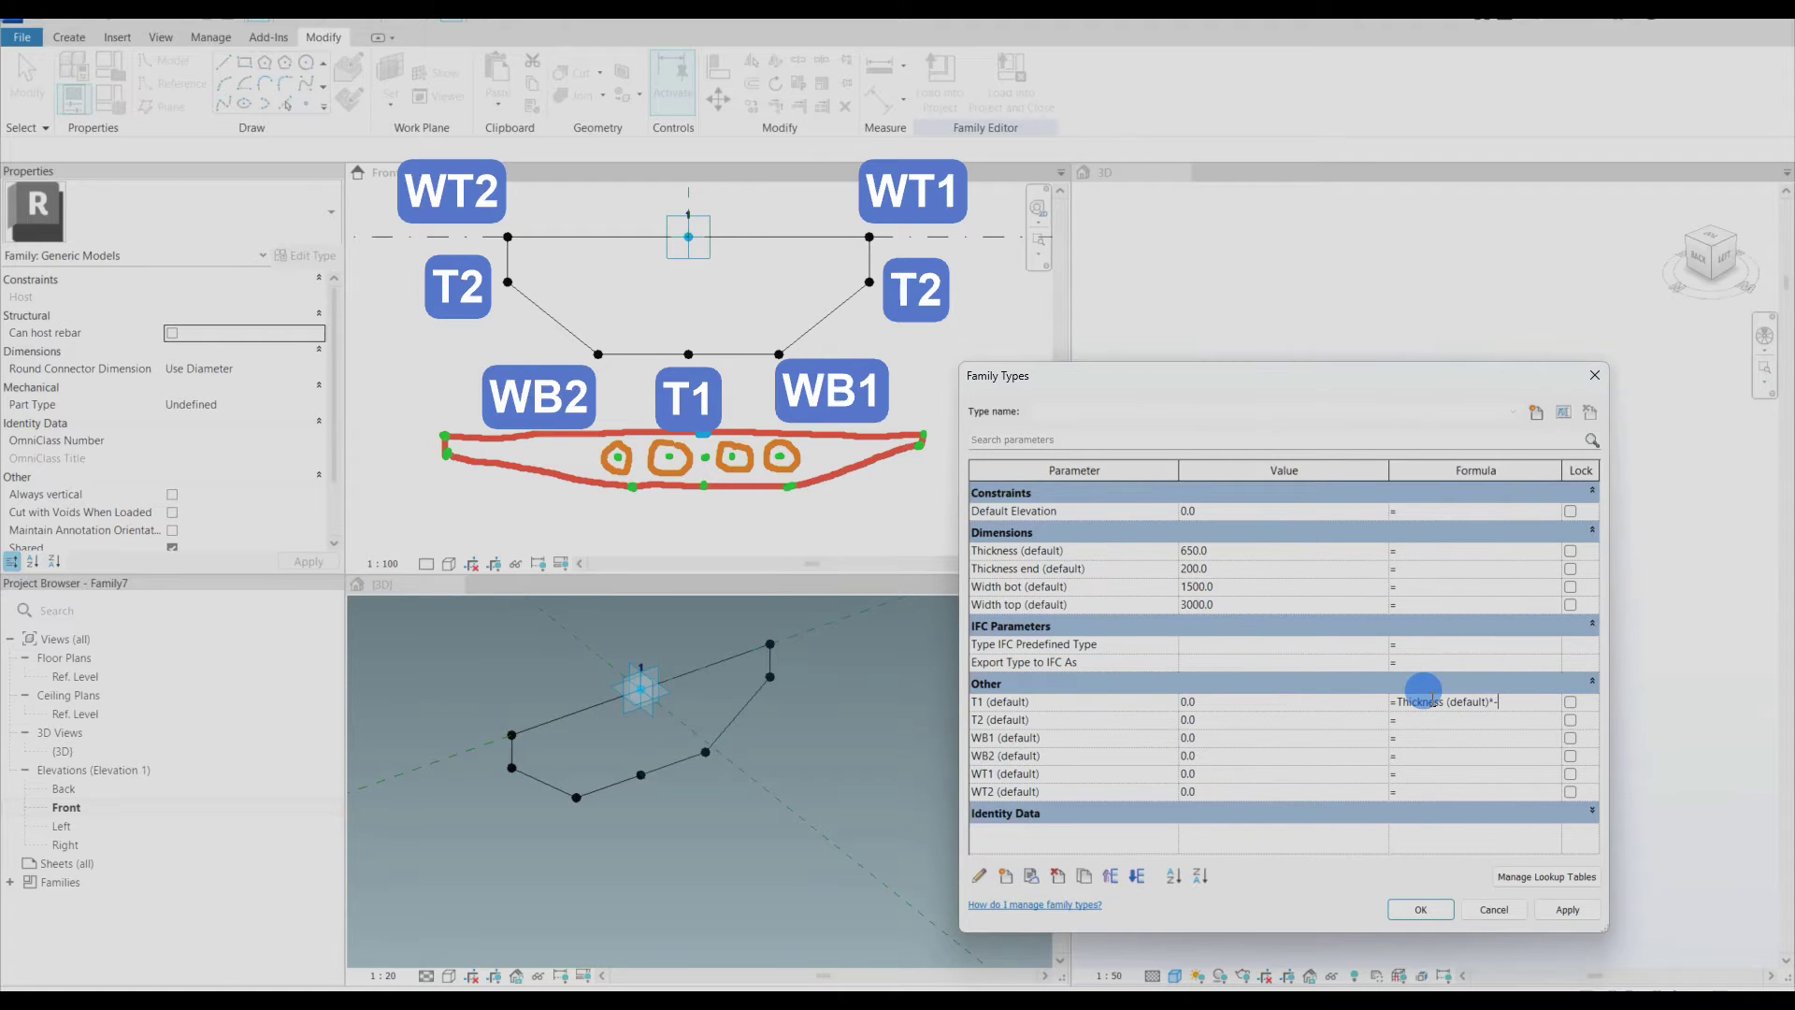
type("1")
left_click(1568, 909)
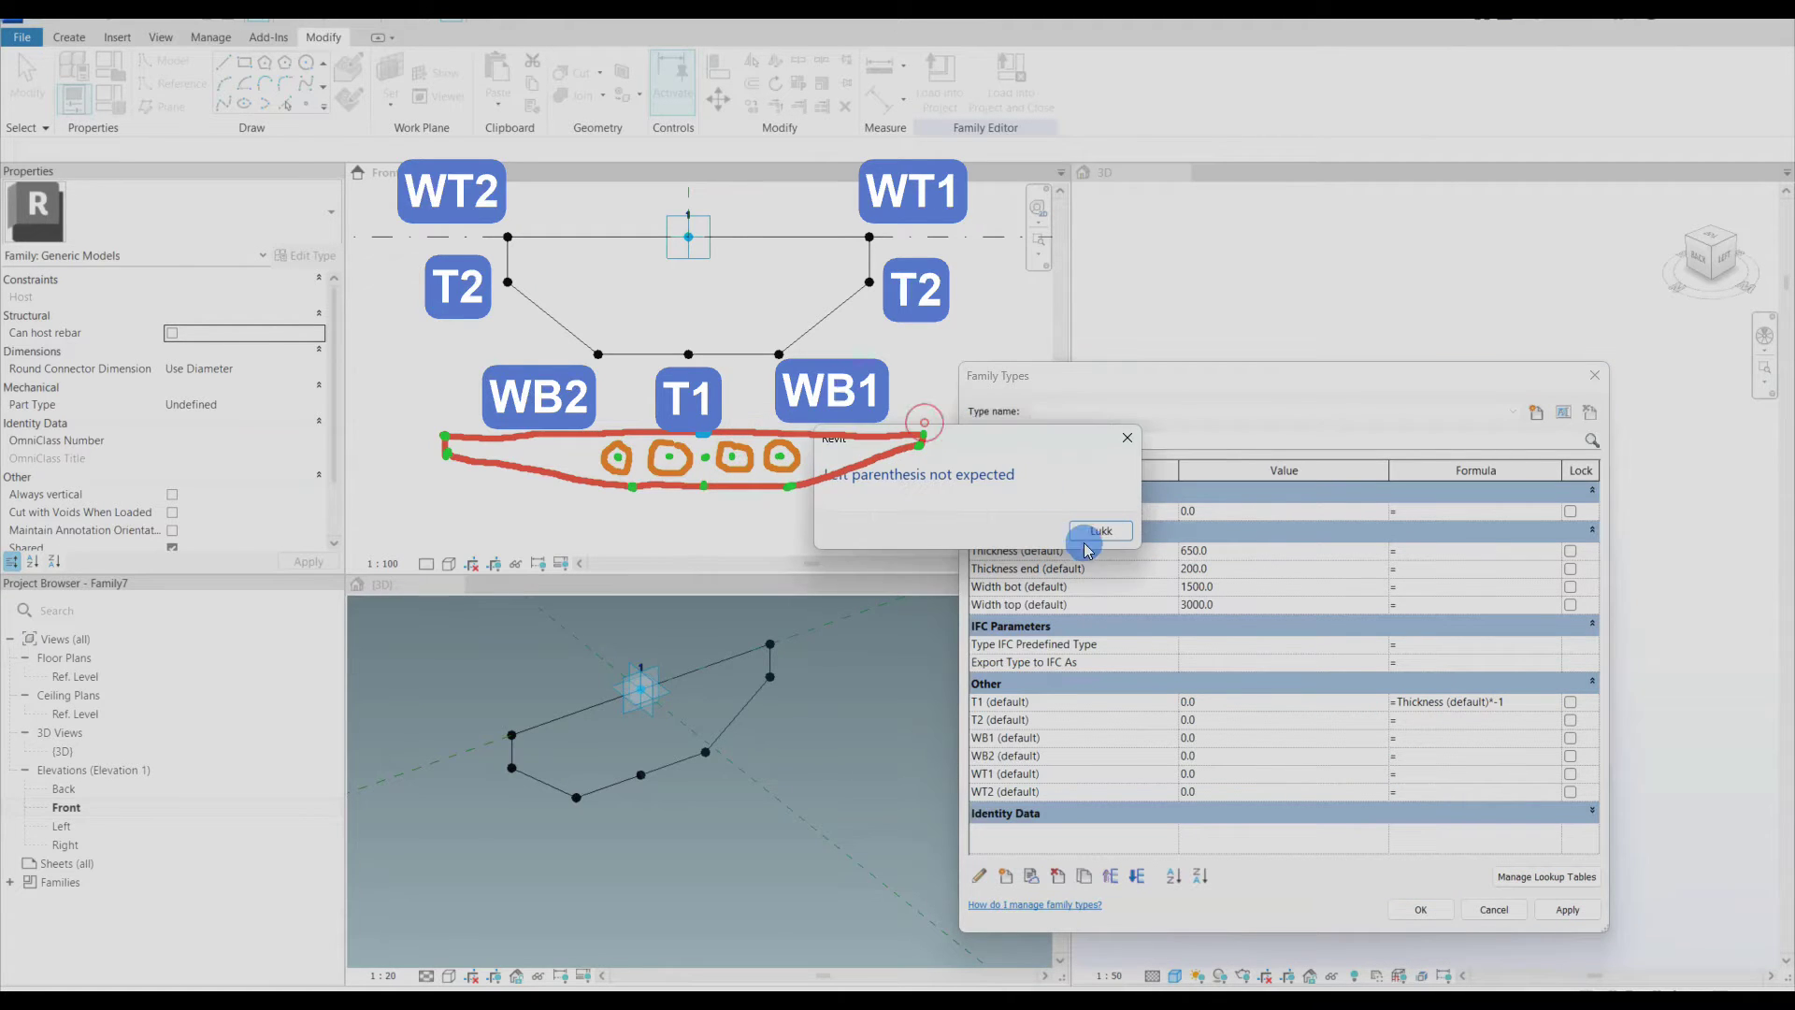
left_click(1100, 528)
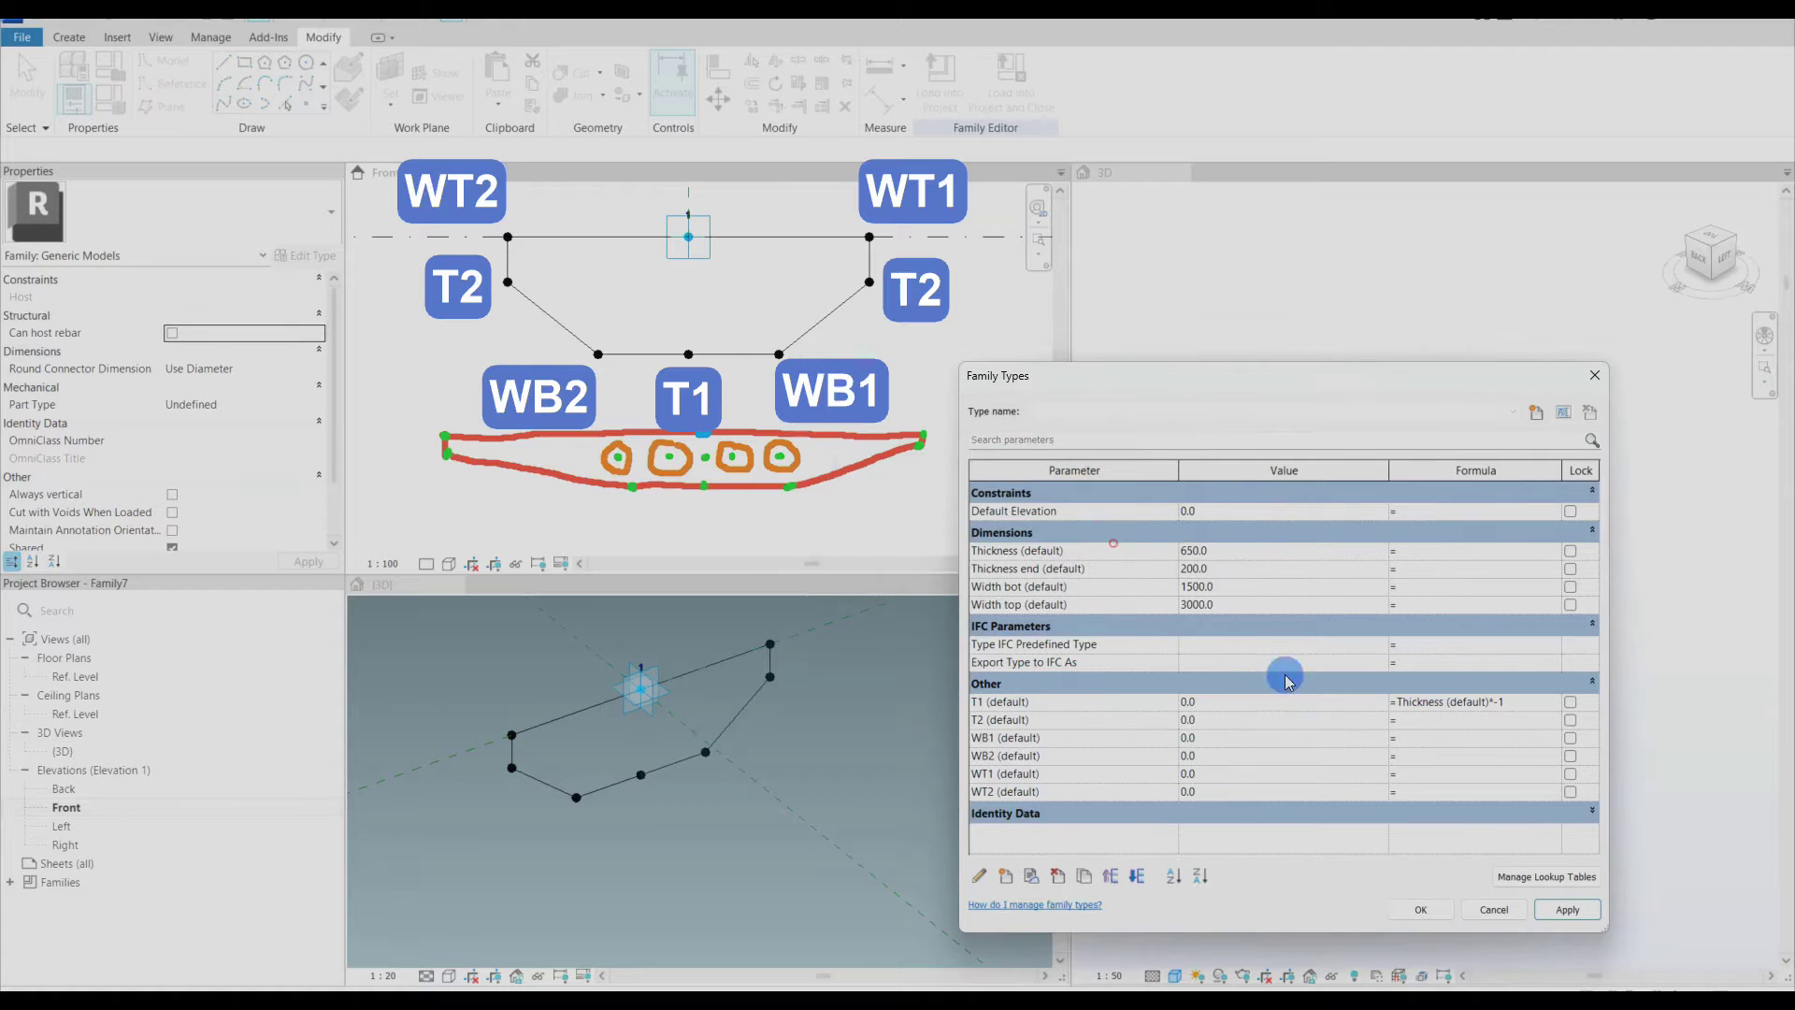
left_click(1447, 701)
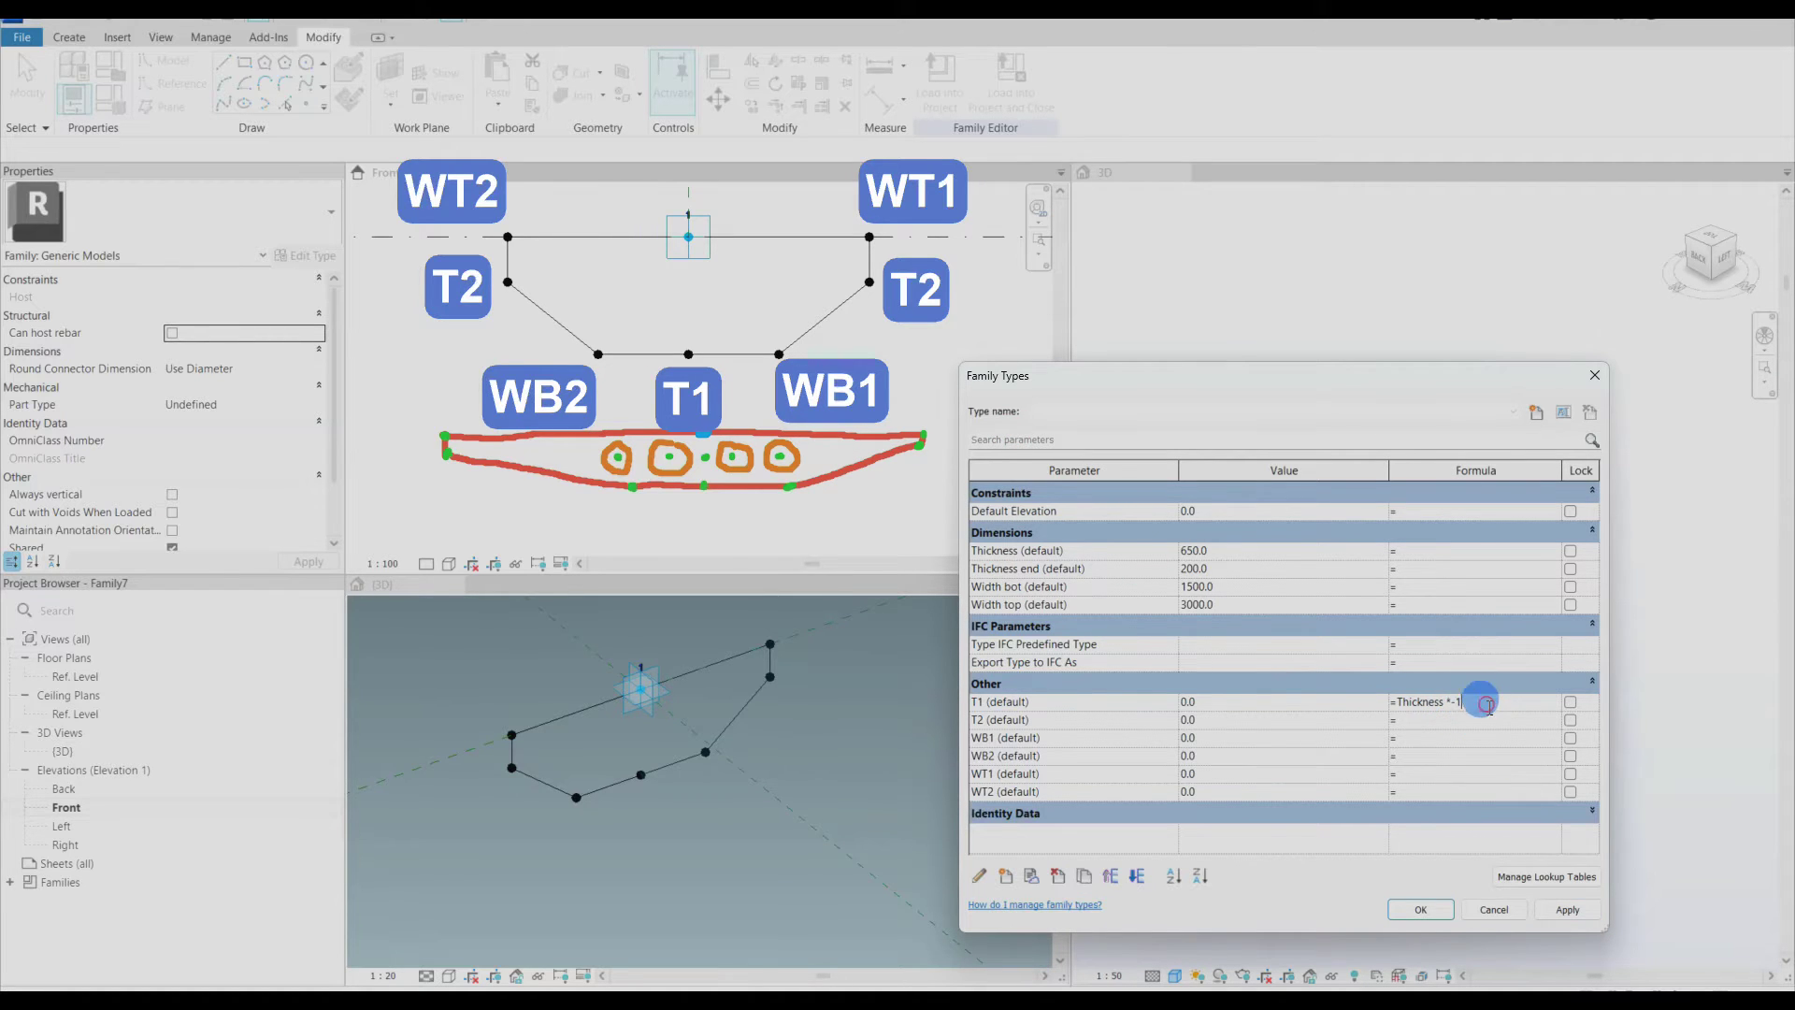
left_click(1552, 907)
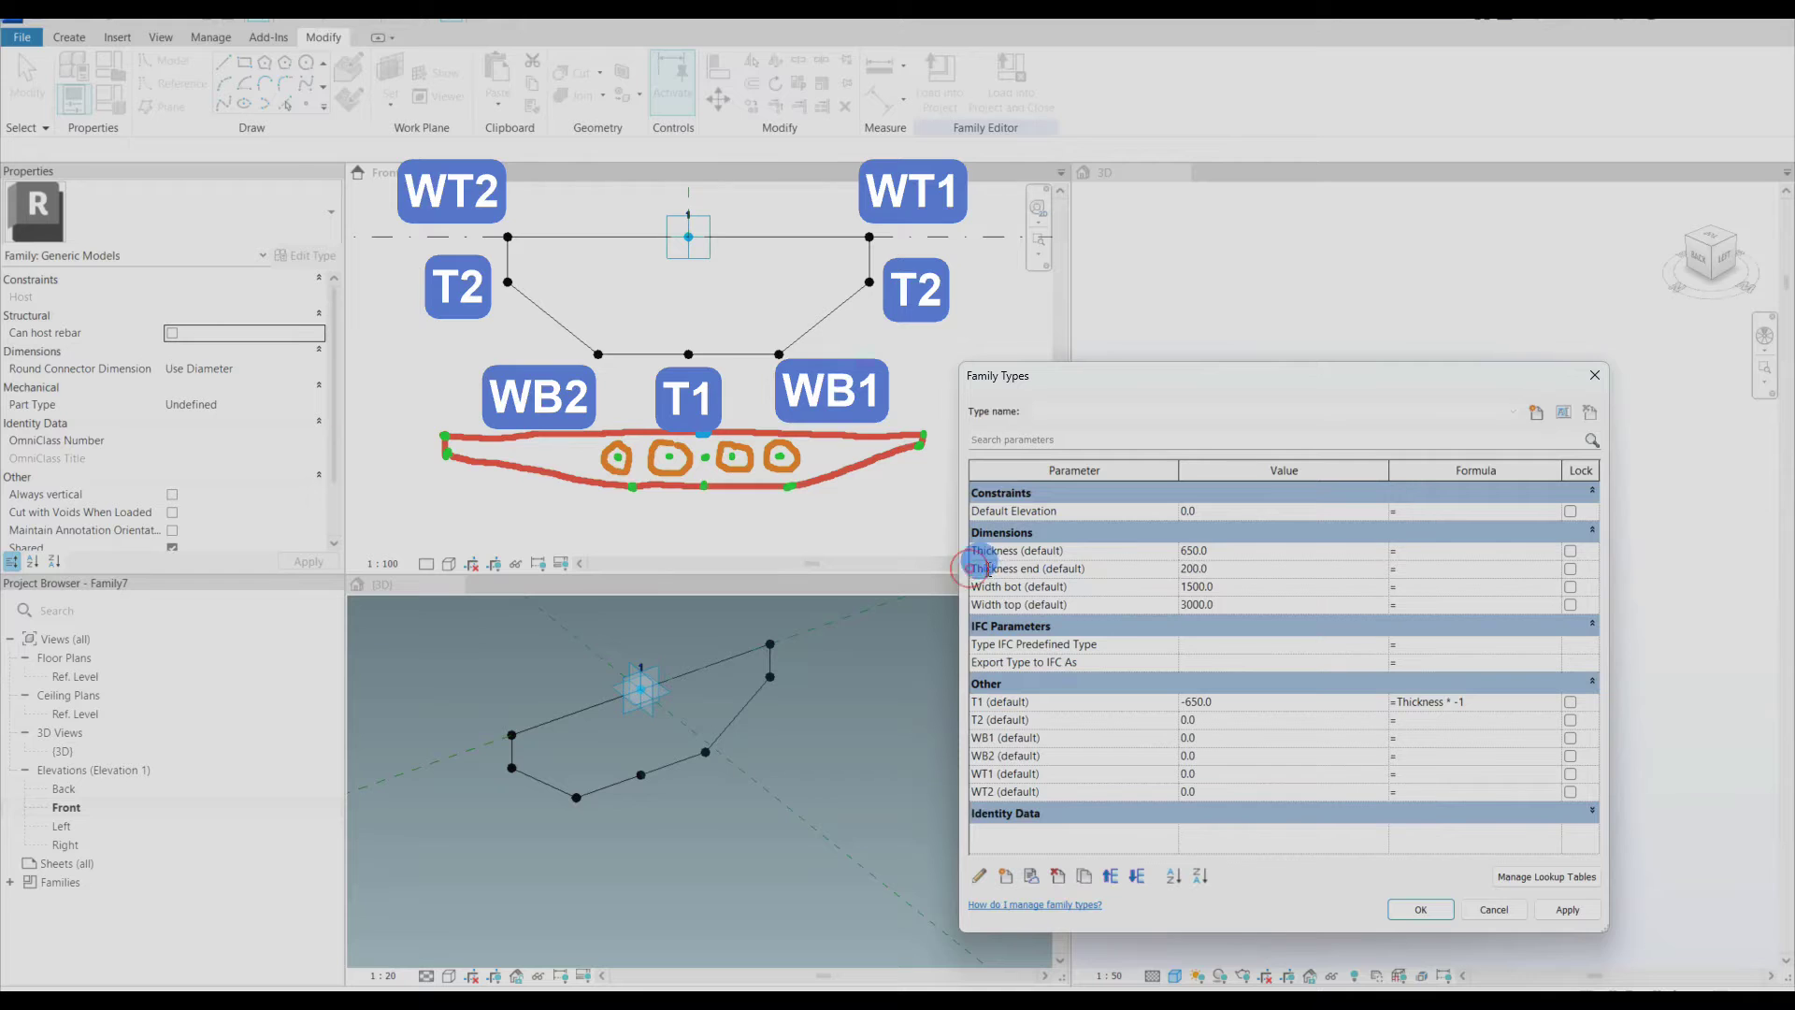
Step: Set the formula of T2 to Thickness end * -1 and apply it
left_click_drag(1038, 568, 973, 568)
key("ctrl+c")
left_click(1431, 720)
key("ctrl+v")
left_click(1565, 908)
Step: Set the formula of WB1 to Width bot / 2 and of WB2 to Width bot / 2 * -1, applying each
left_click(994, 595)
left_click_drag(1023, 586, 974, 579)
left_click(1428, 738)
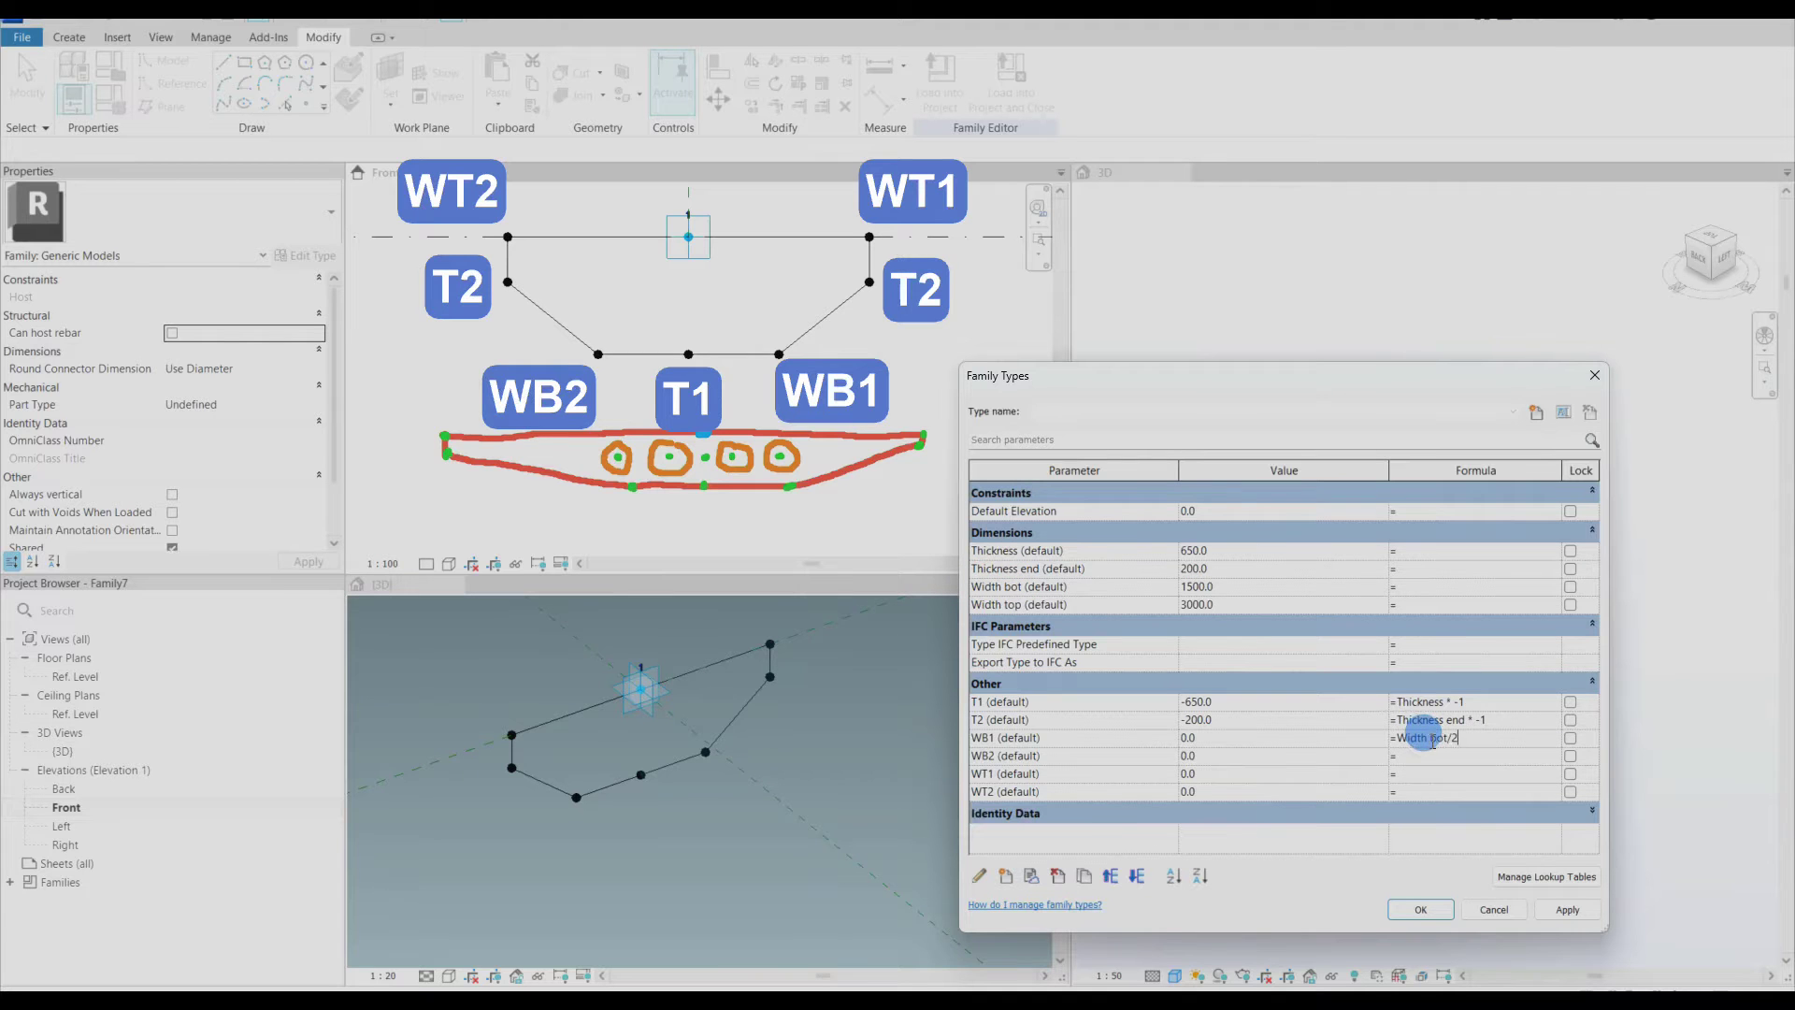
left_click(1556, 911)
left_click(994, 595)
left_click_drag(1398, 737, 1489, 739)
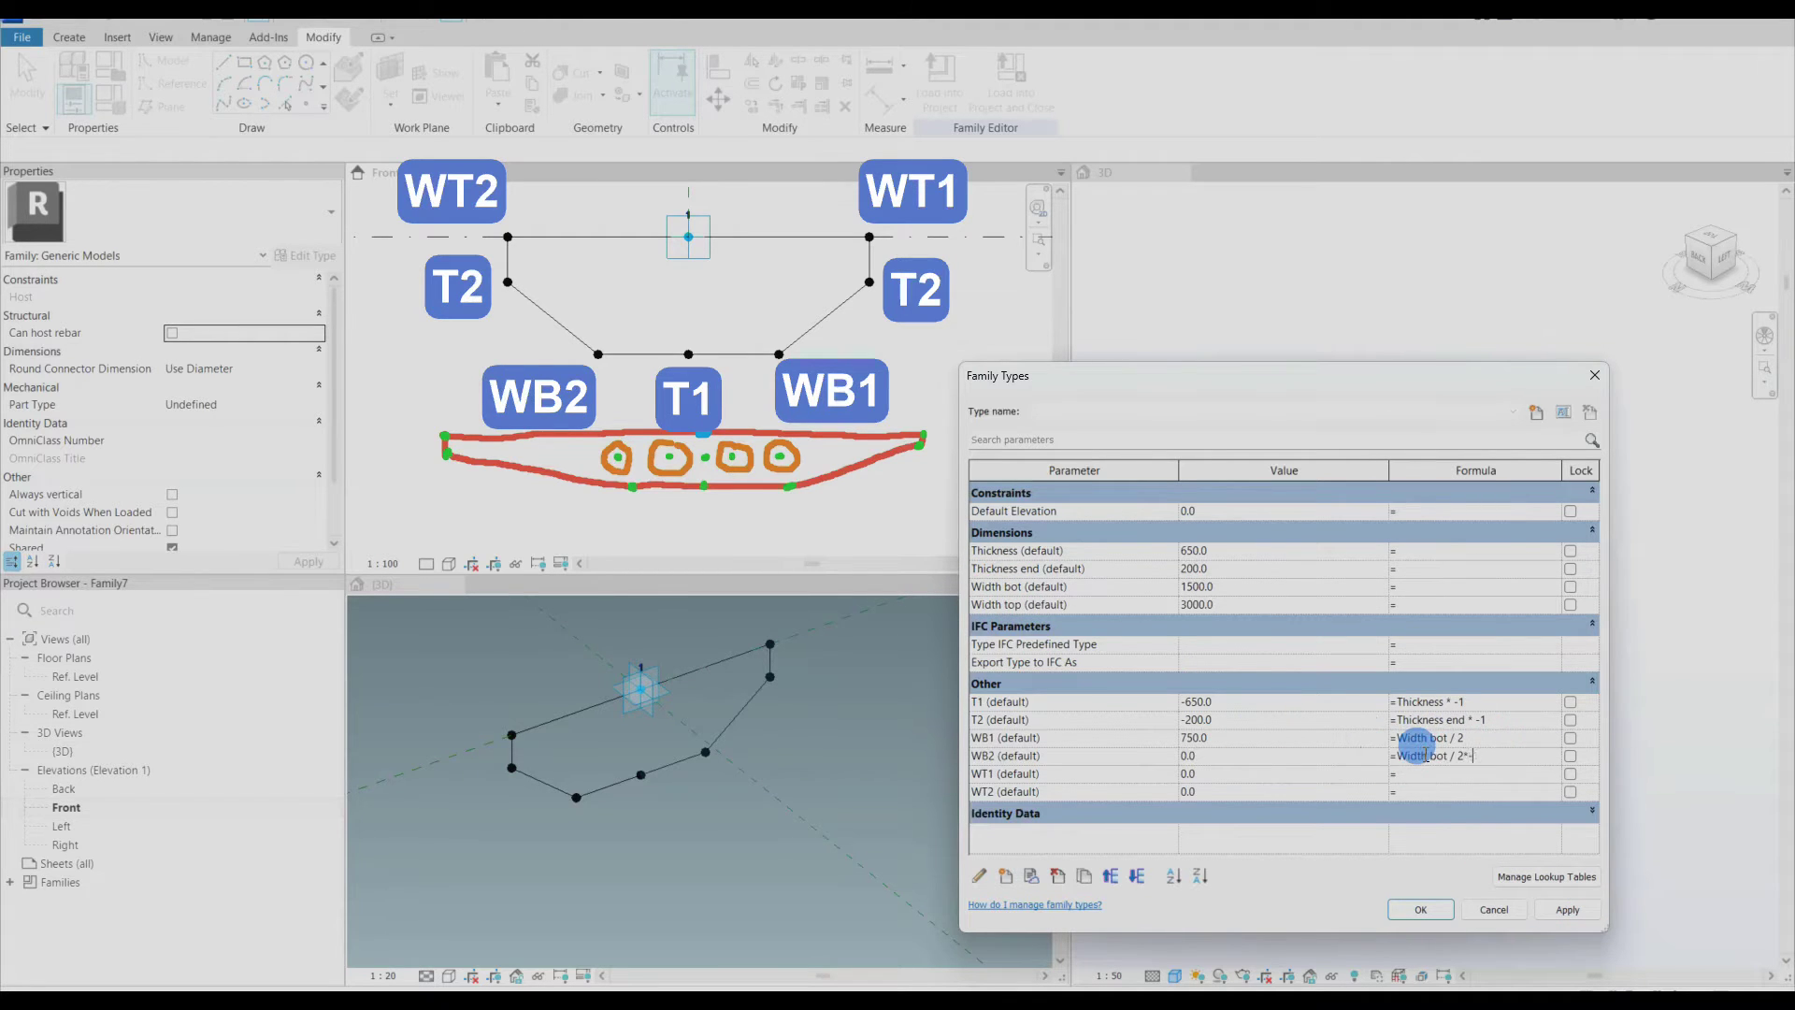
left_click(1555, 912)
Step: Set the formula of WT1 to Width top / 2 and of WT2 to Width top / 2 * -1, and accept the family types
left_click(1007, 597)
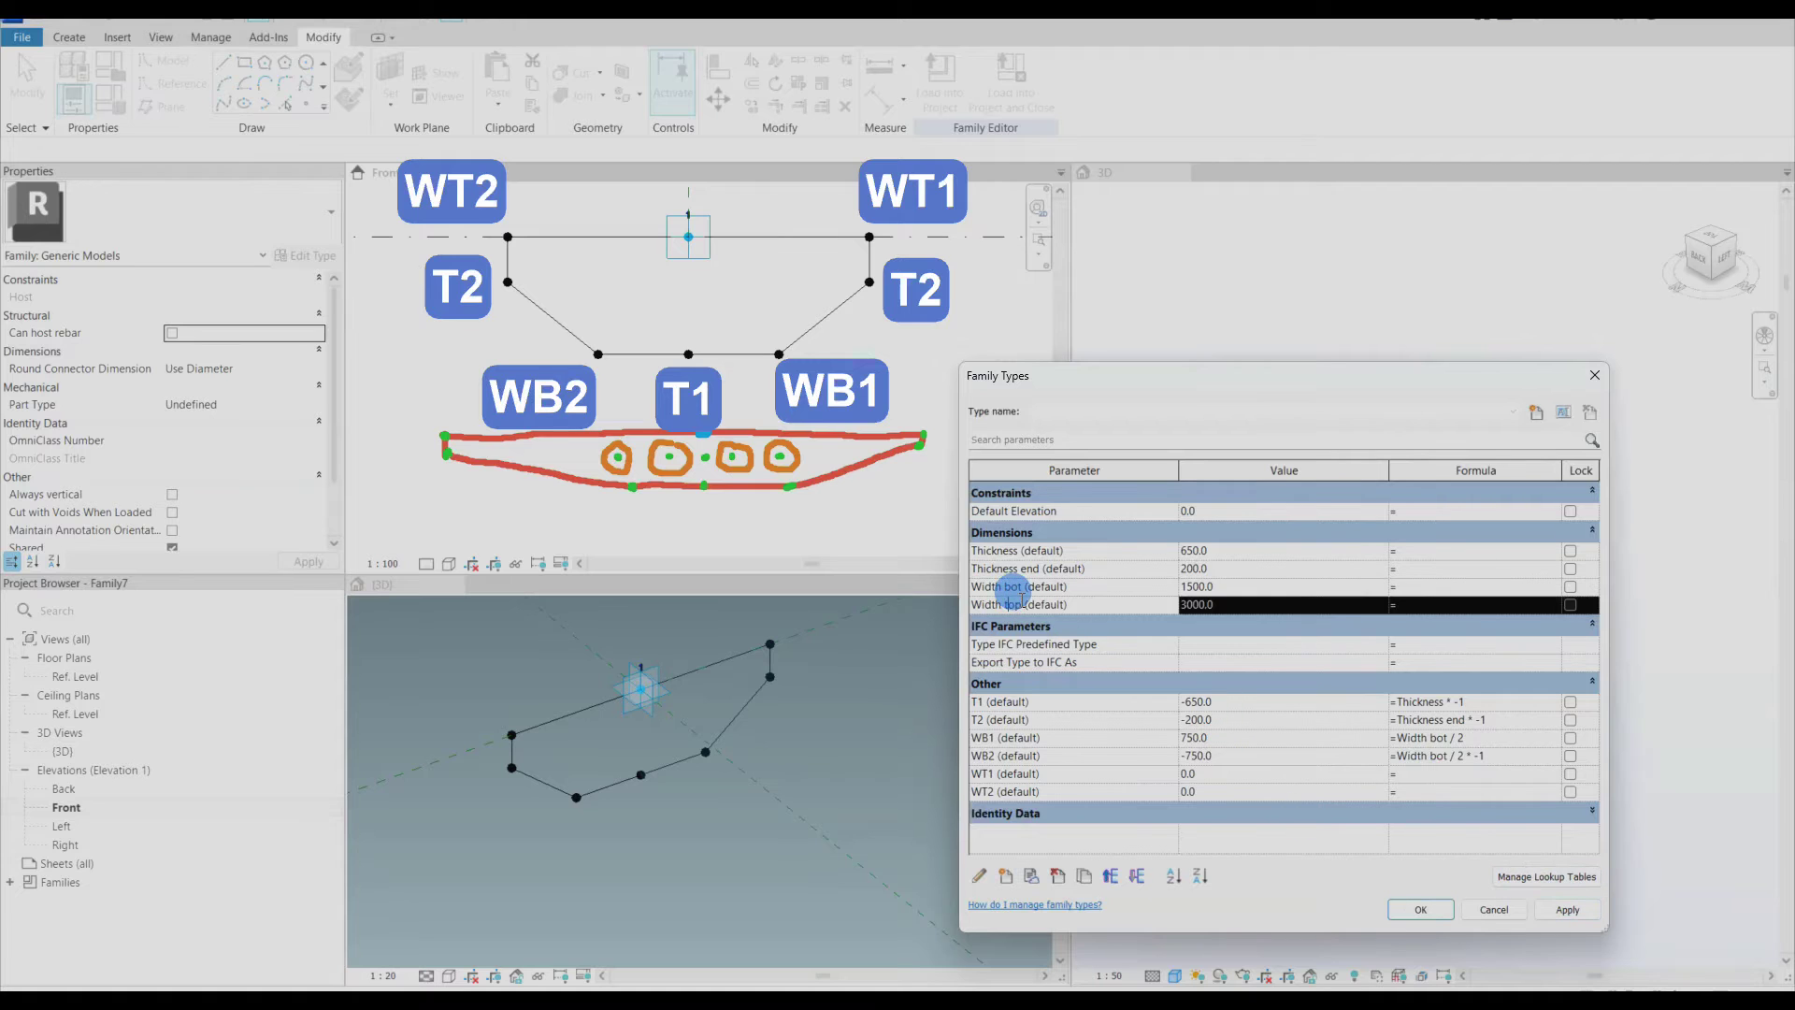
left_click_drag(1021, 600, 952, 600)
left_click(1422, 775)
key("ctrl+v")
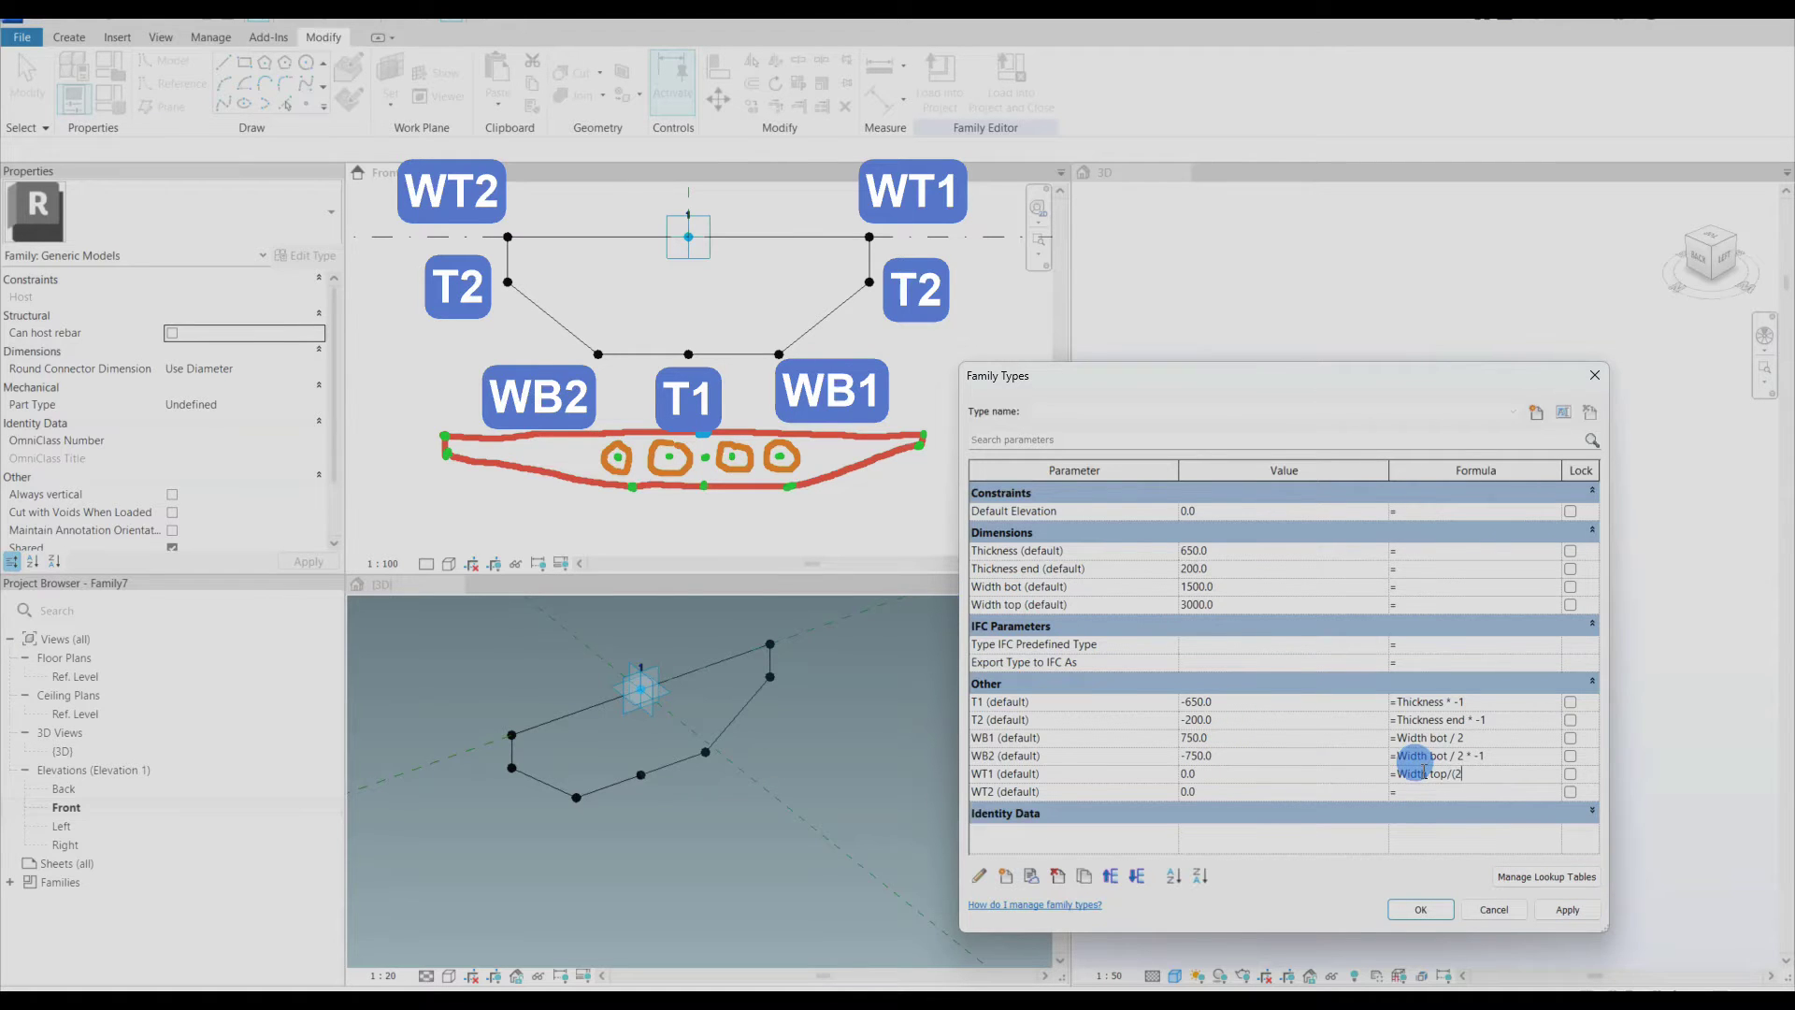
left_click(1556, 911)
left_click(1475, 775)
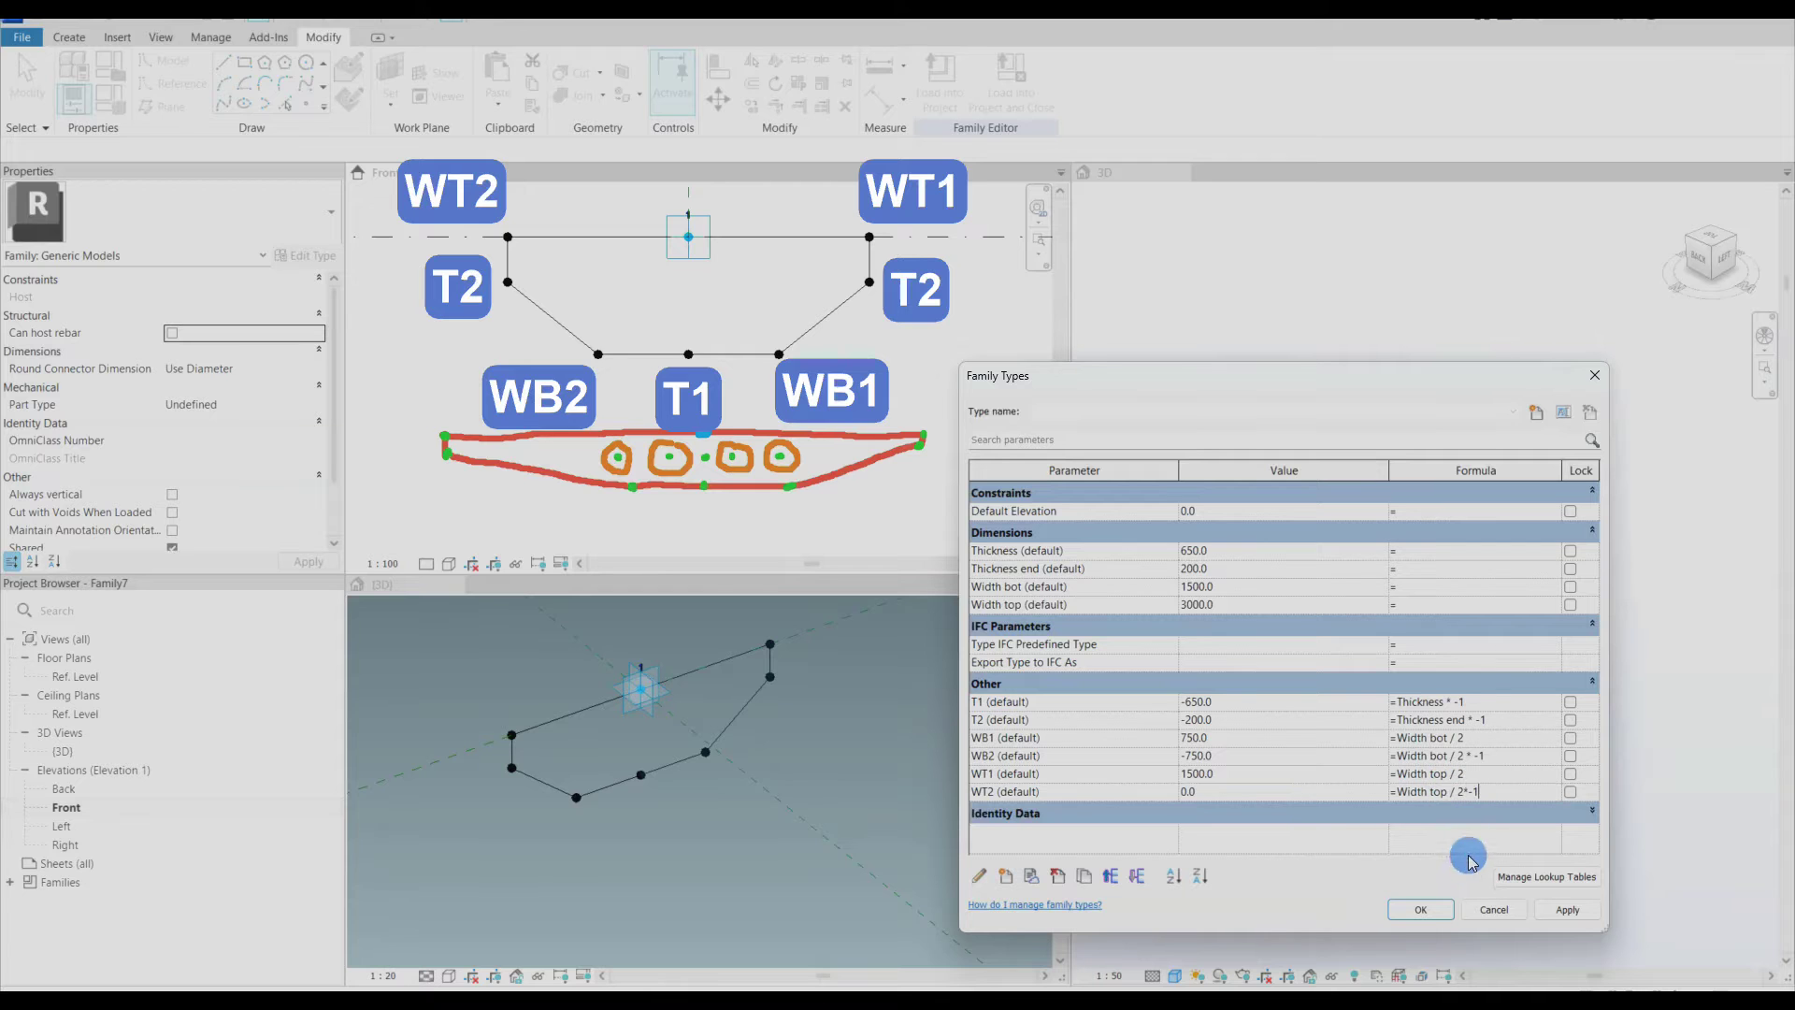
left_click(1560, 912)
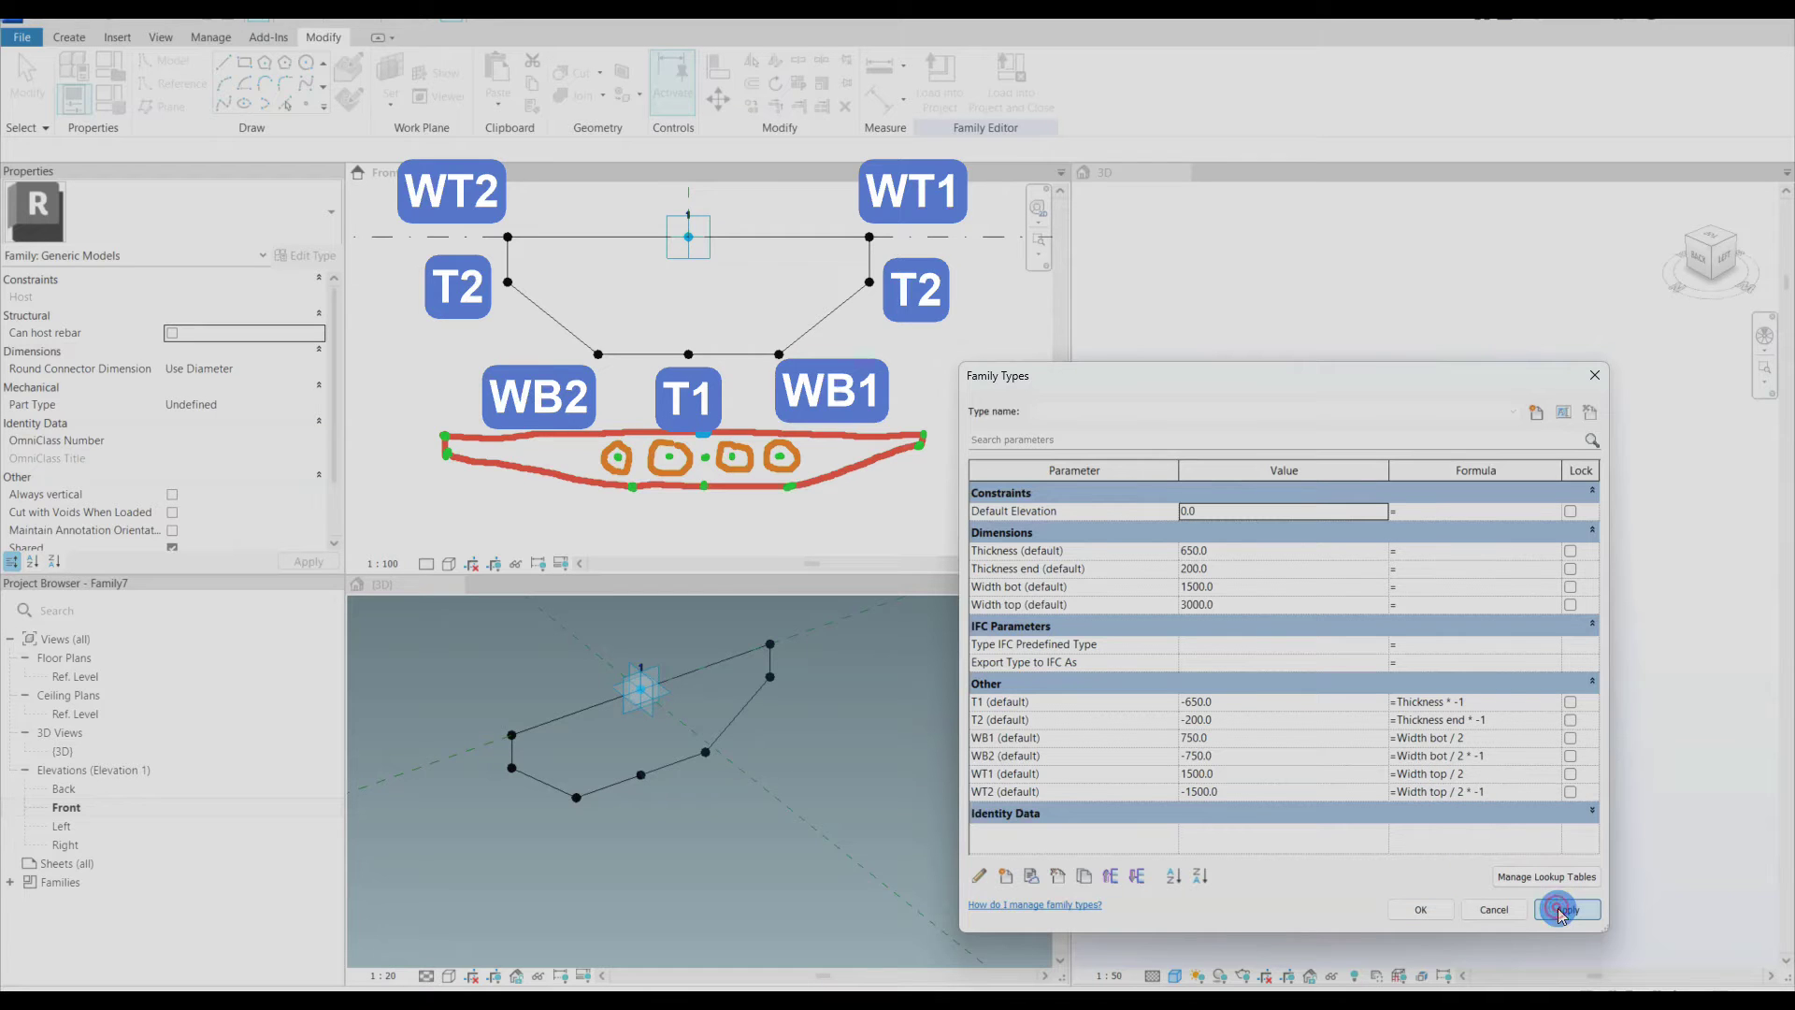
left_click(1409, 907)
Step: Associate the Offset of the lower point at each outer end of the deck outline with parameter T2
left_click(507, 828)
left_click(510, 768)
left_click(319, 513)
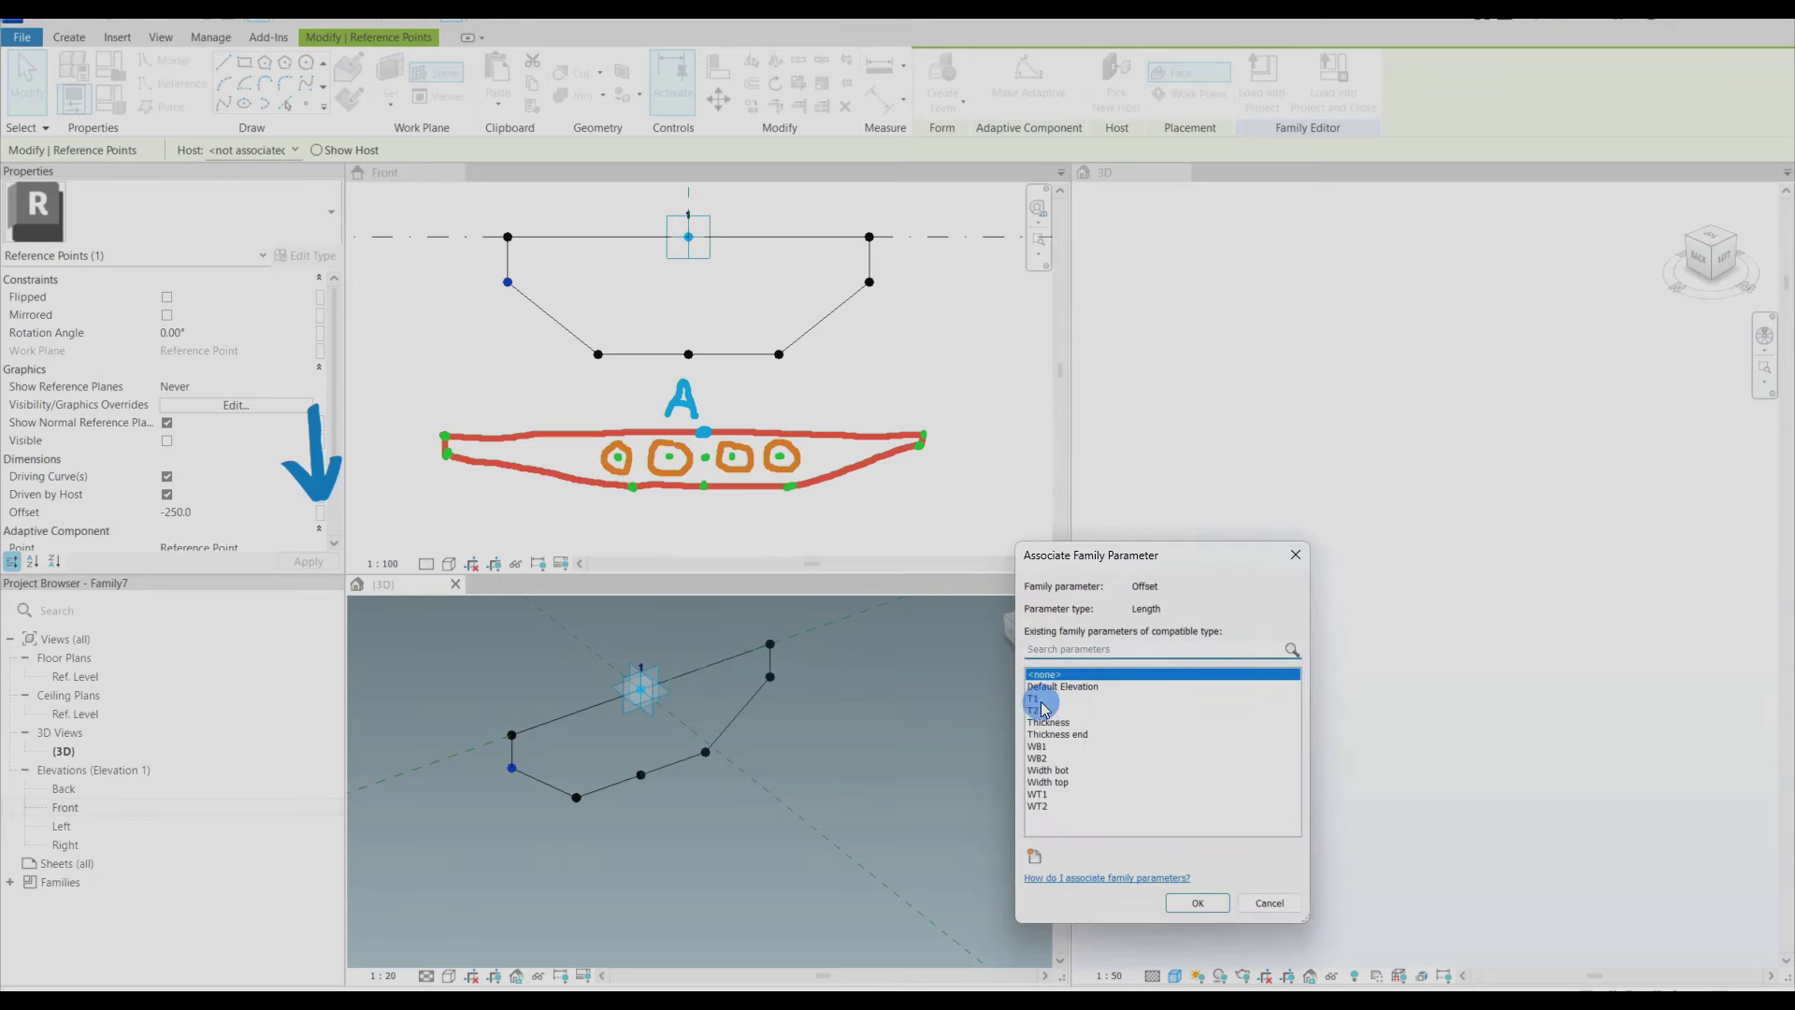
left_click(1038, 710)
left_click(1197, 902)
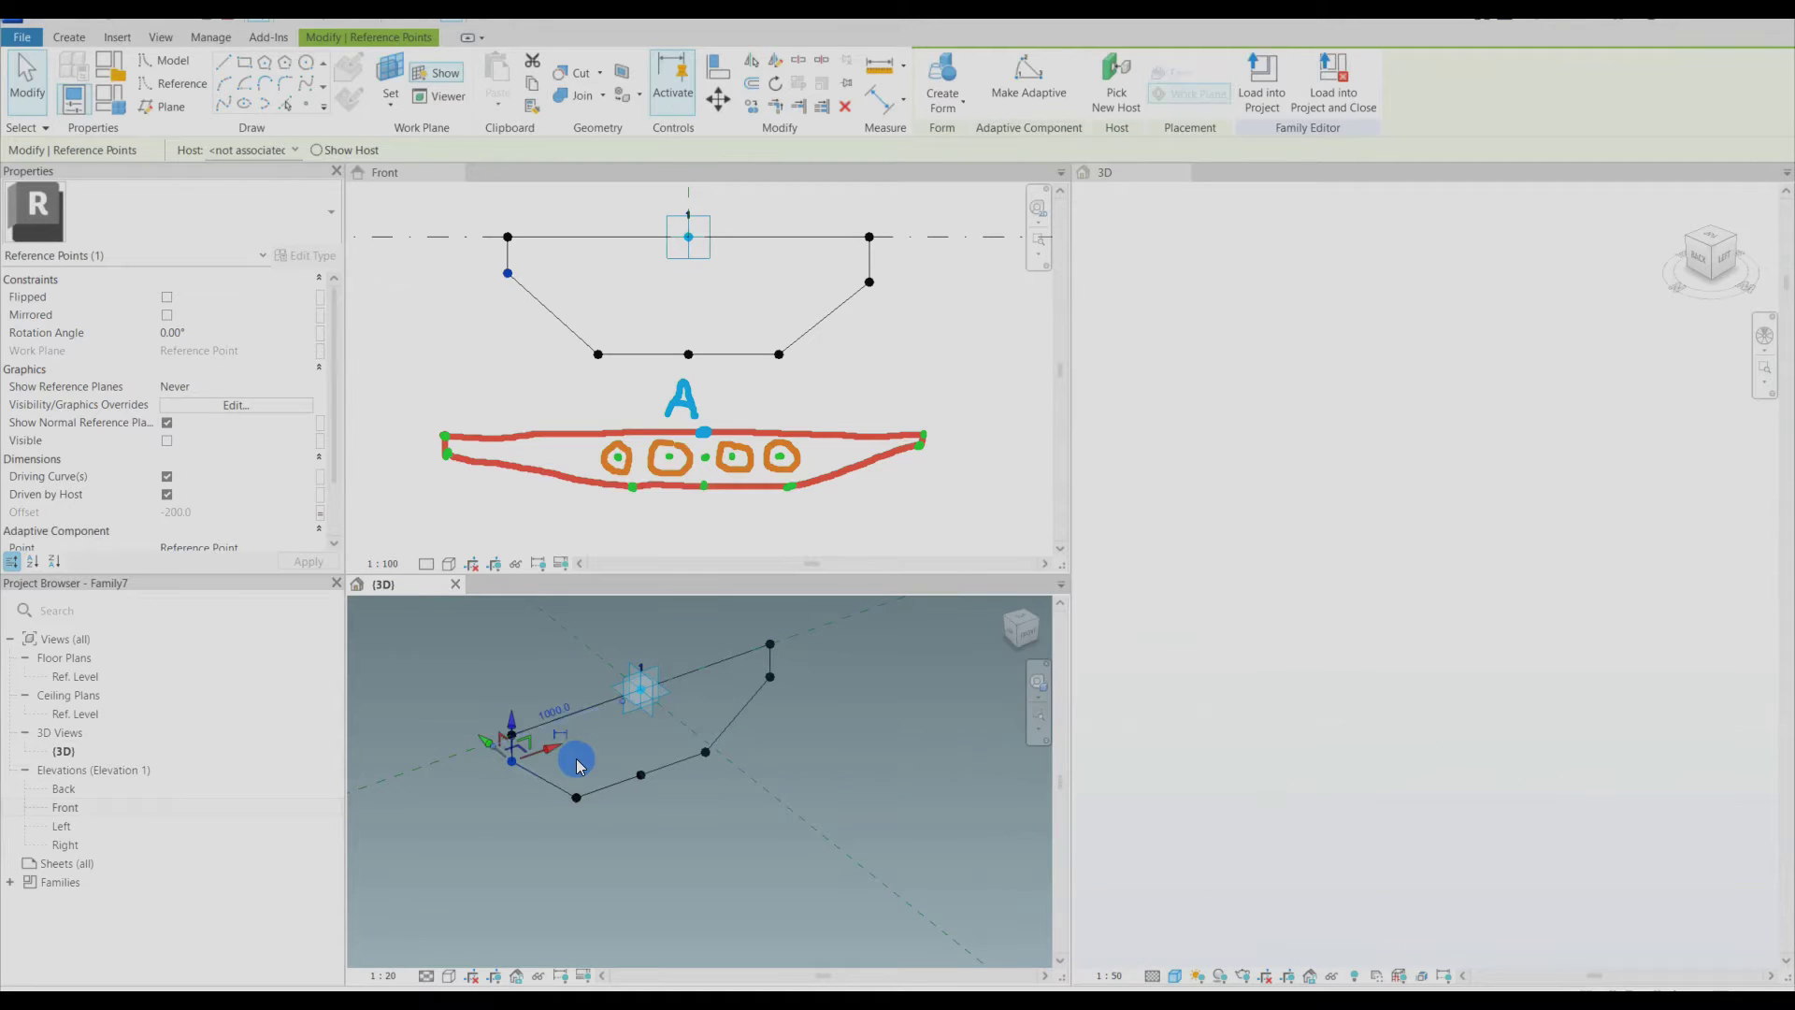
left_click(770, 679)
left_click(320, 512)
left_click(1038, 710)
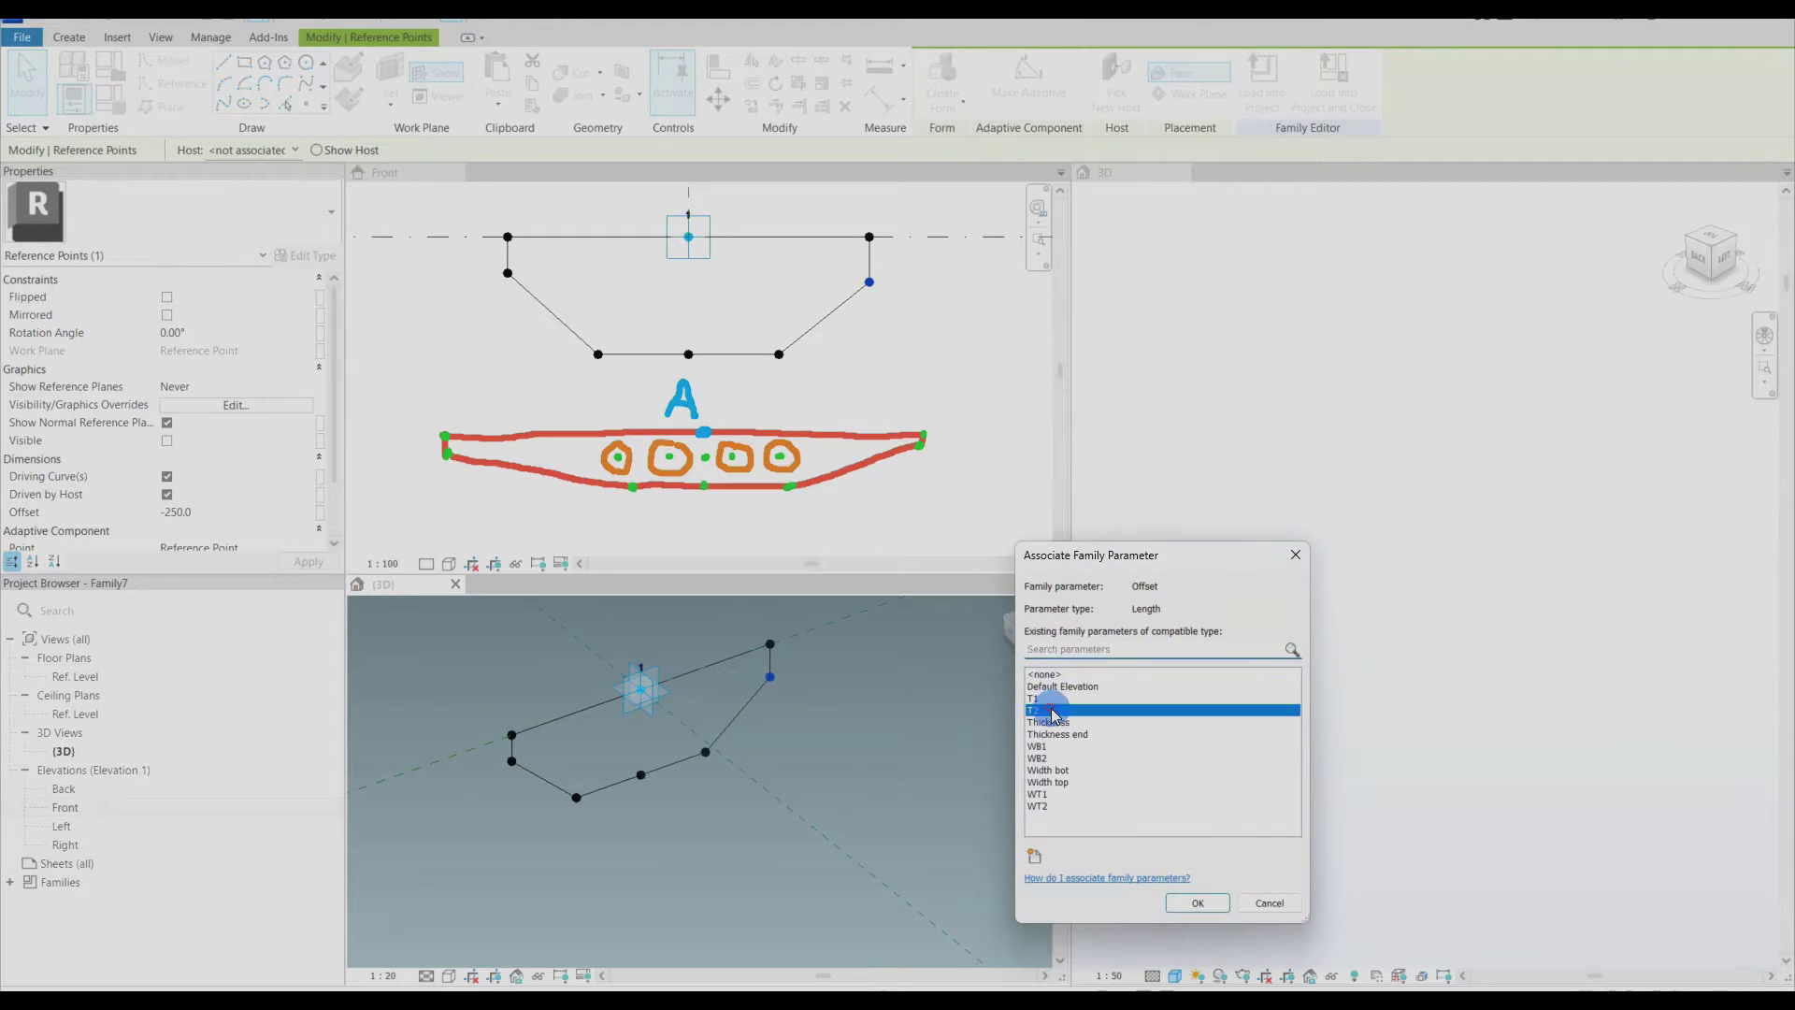
left_click(1188, 900)
Step: Associate the Offset of the bottom-centre reference point with parameter T1
left_click(642, 775)
left_click(318, 494)
left_click(1031, 701)
left_click(1196, 896)
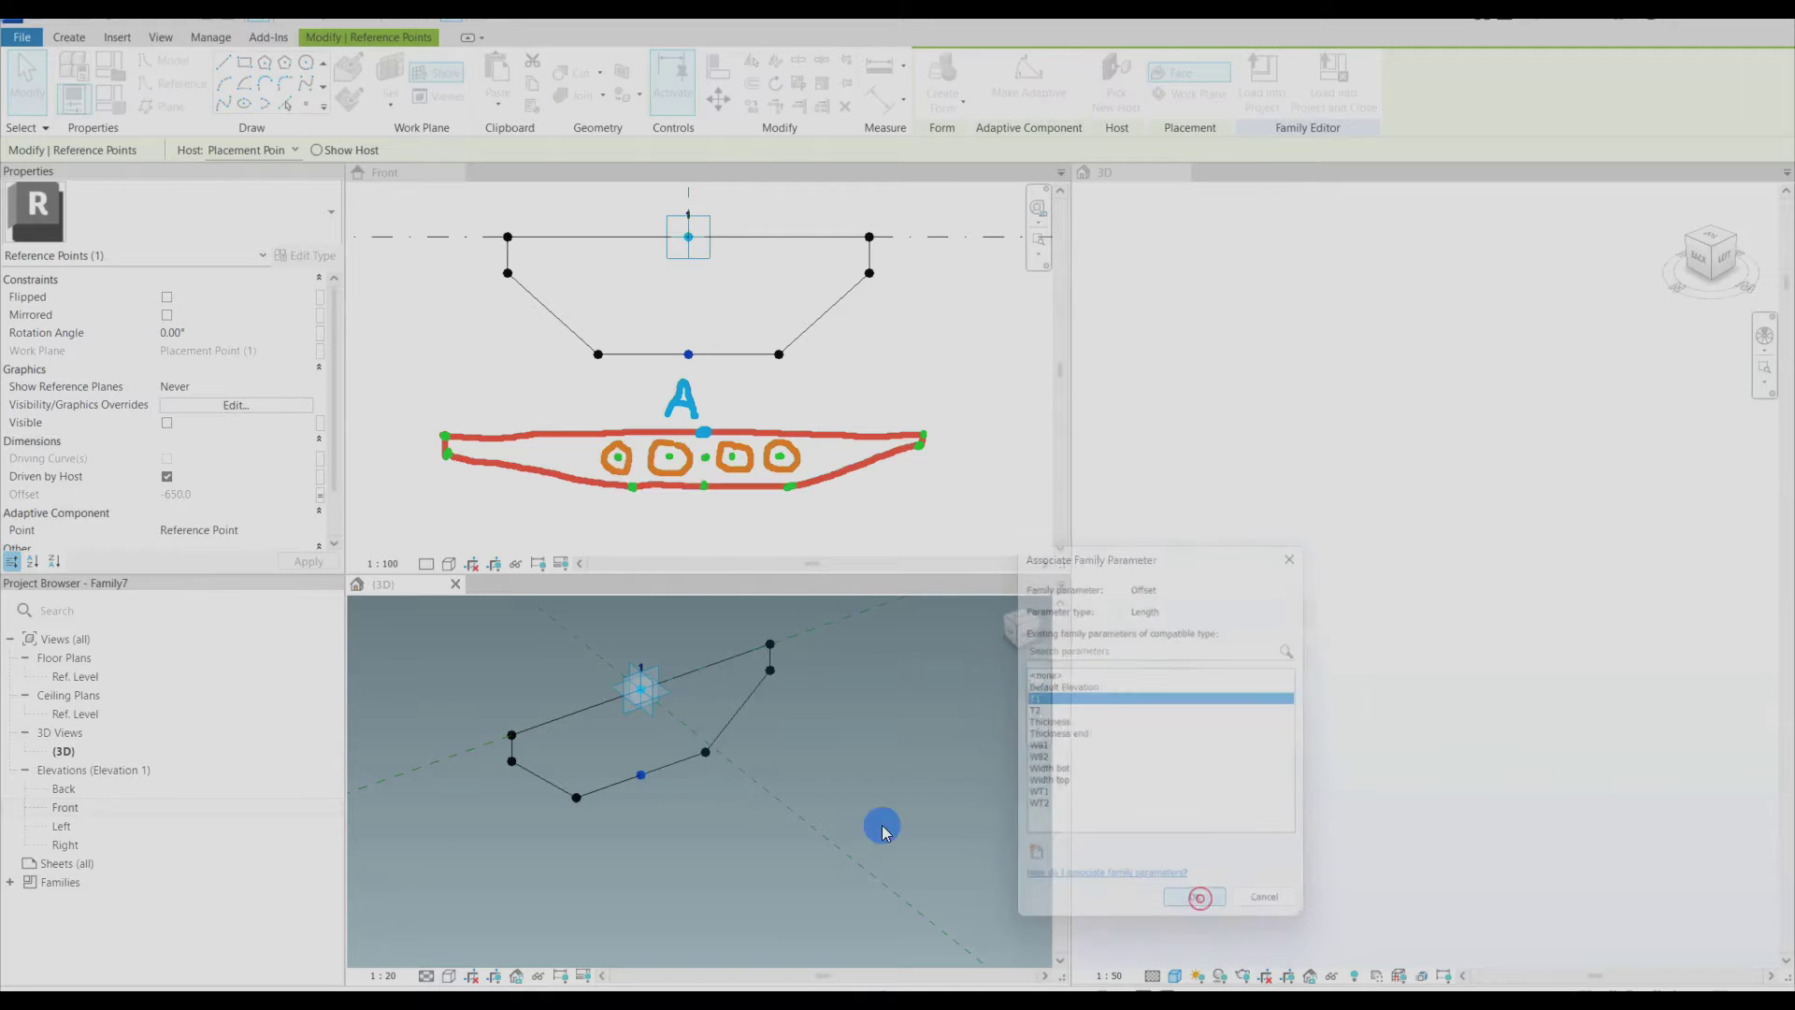
Step: Associate the Offset of the left bottom corner point with WB2 and of the right bottom corner point with WB1
left_click(576, 802)
left_click(306, 529)
left_click(1040, 760)
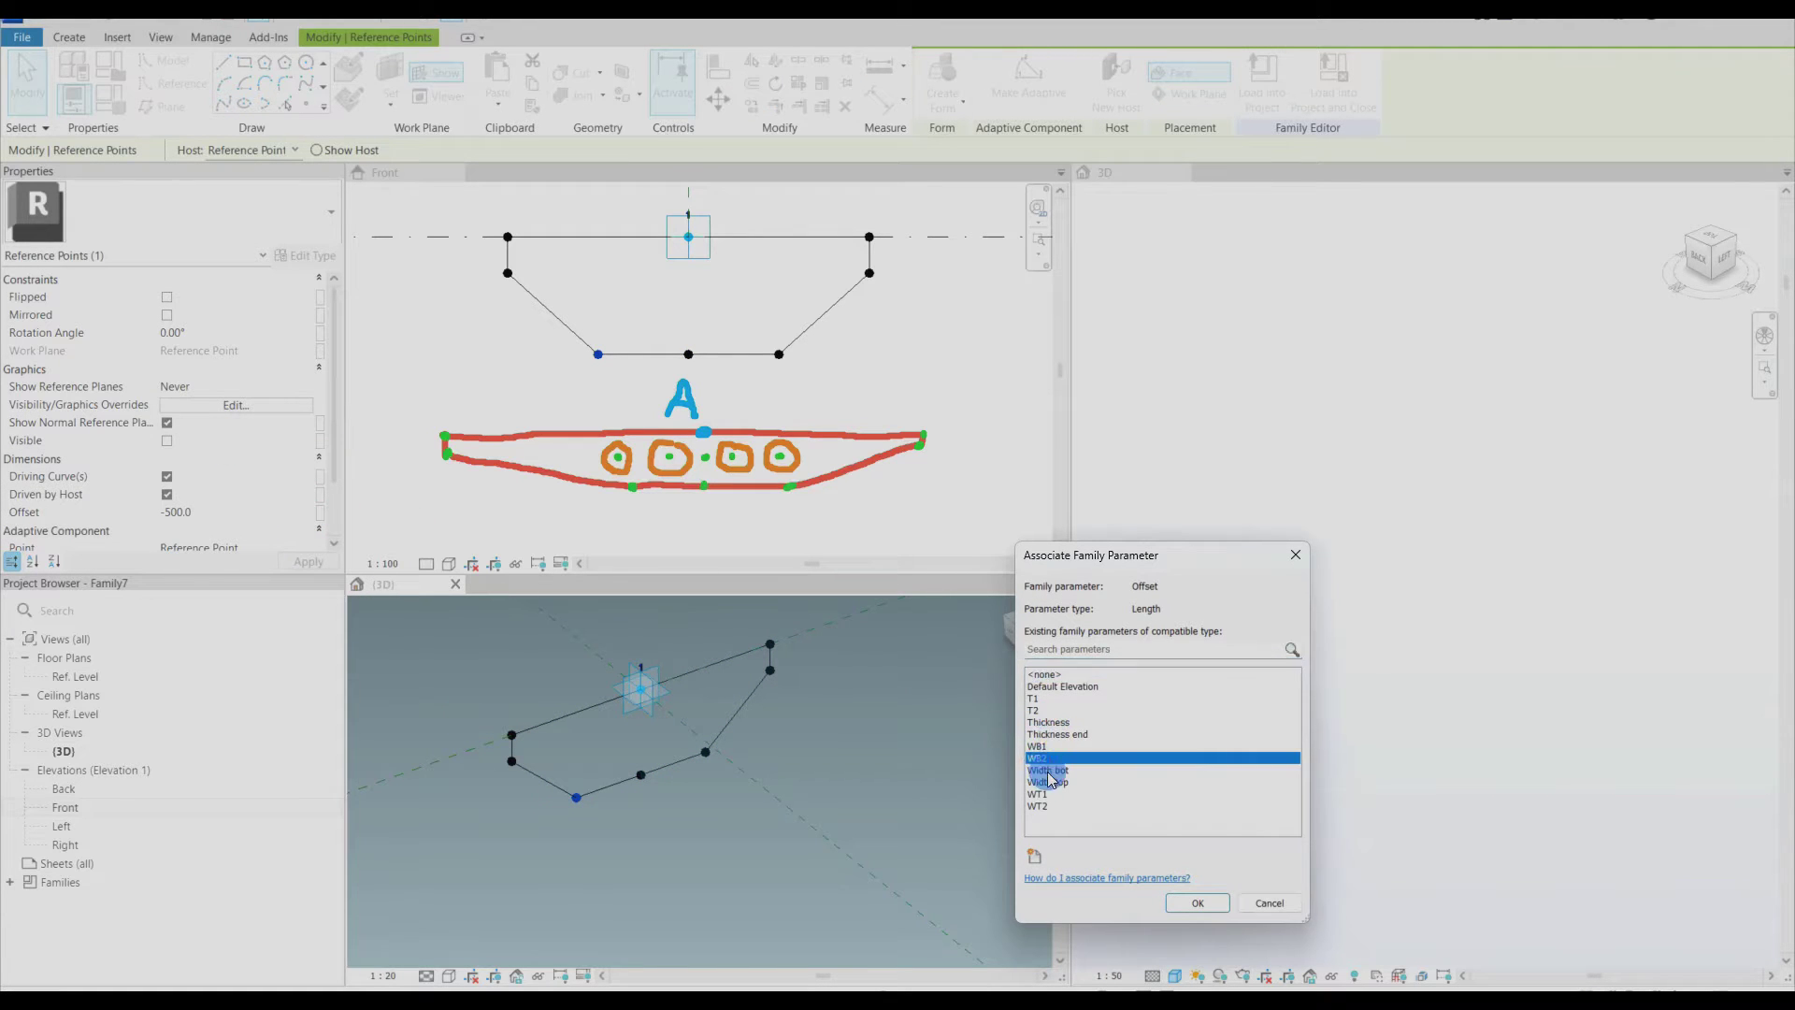
left_click(1195, 902)
left_click(707, 753)
left_click(320, 512)
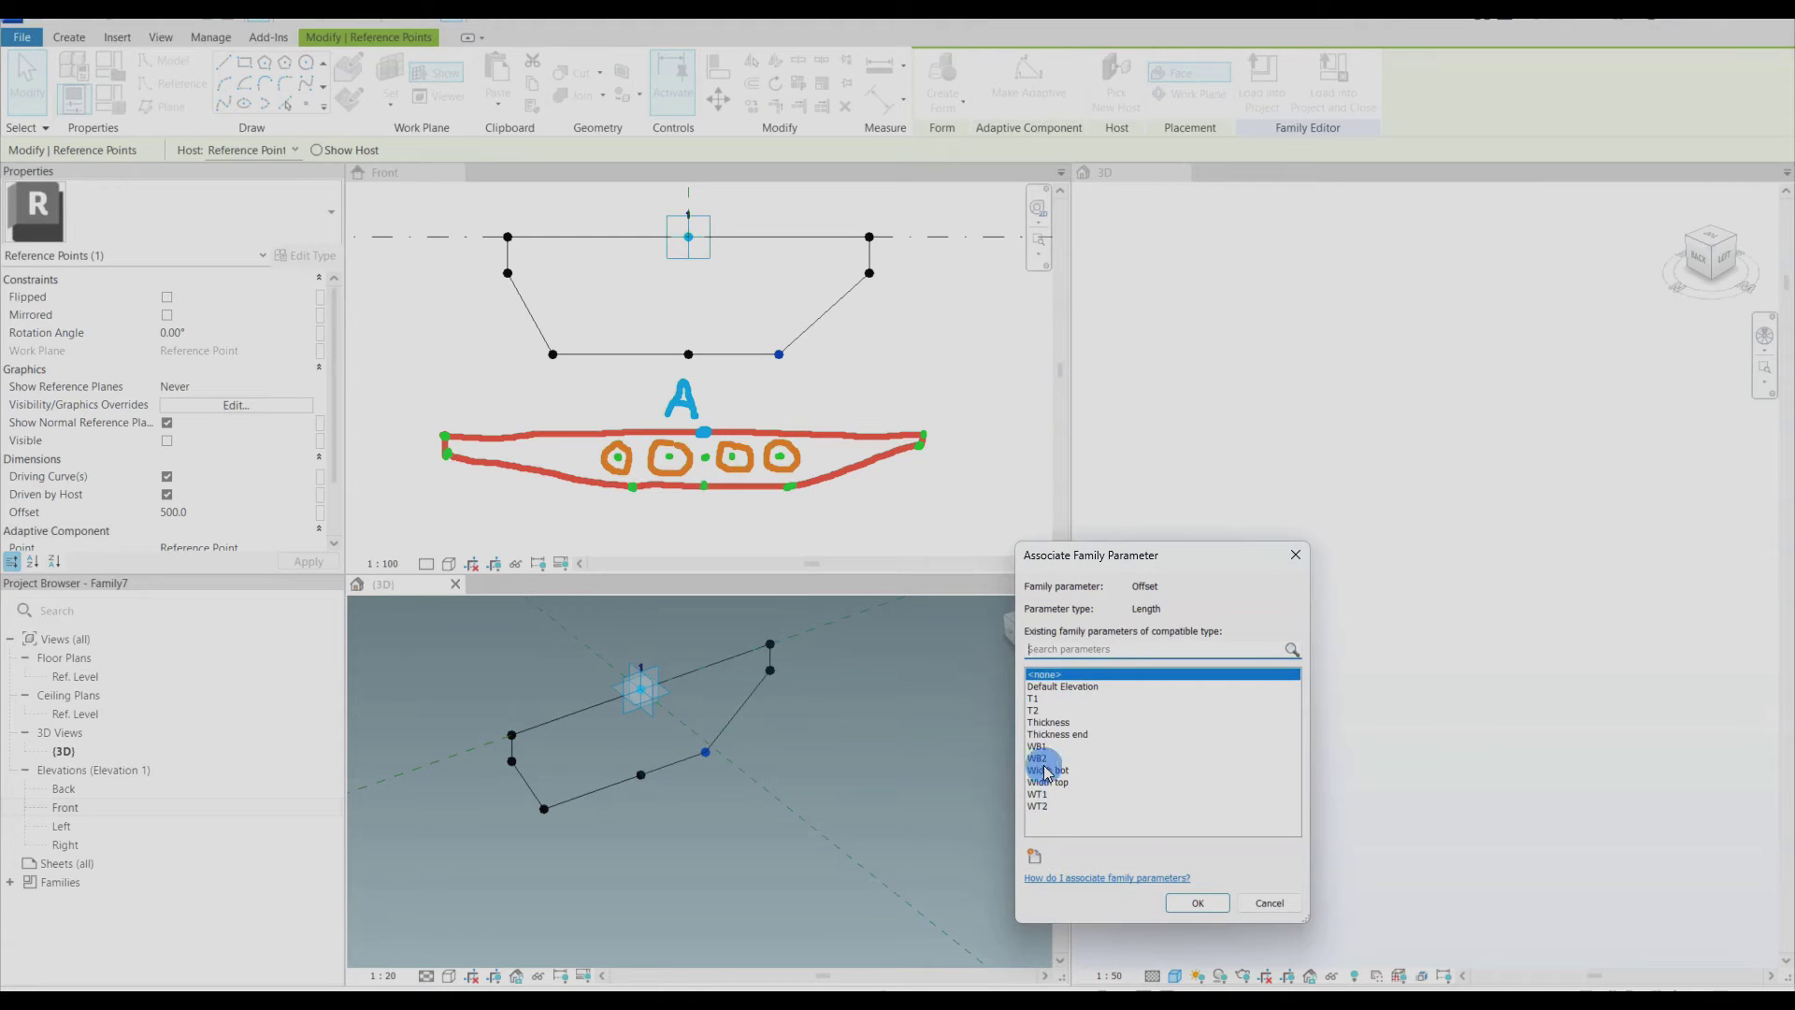
left_click(1042, 759)
left_click(1196, 902)
Step: Associate the Offset of the left top corner point with WT2 and of the right top corner point with WT1
left_click(512, 735)
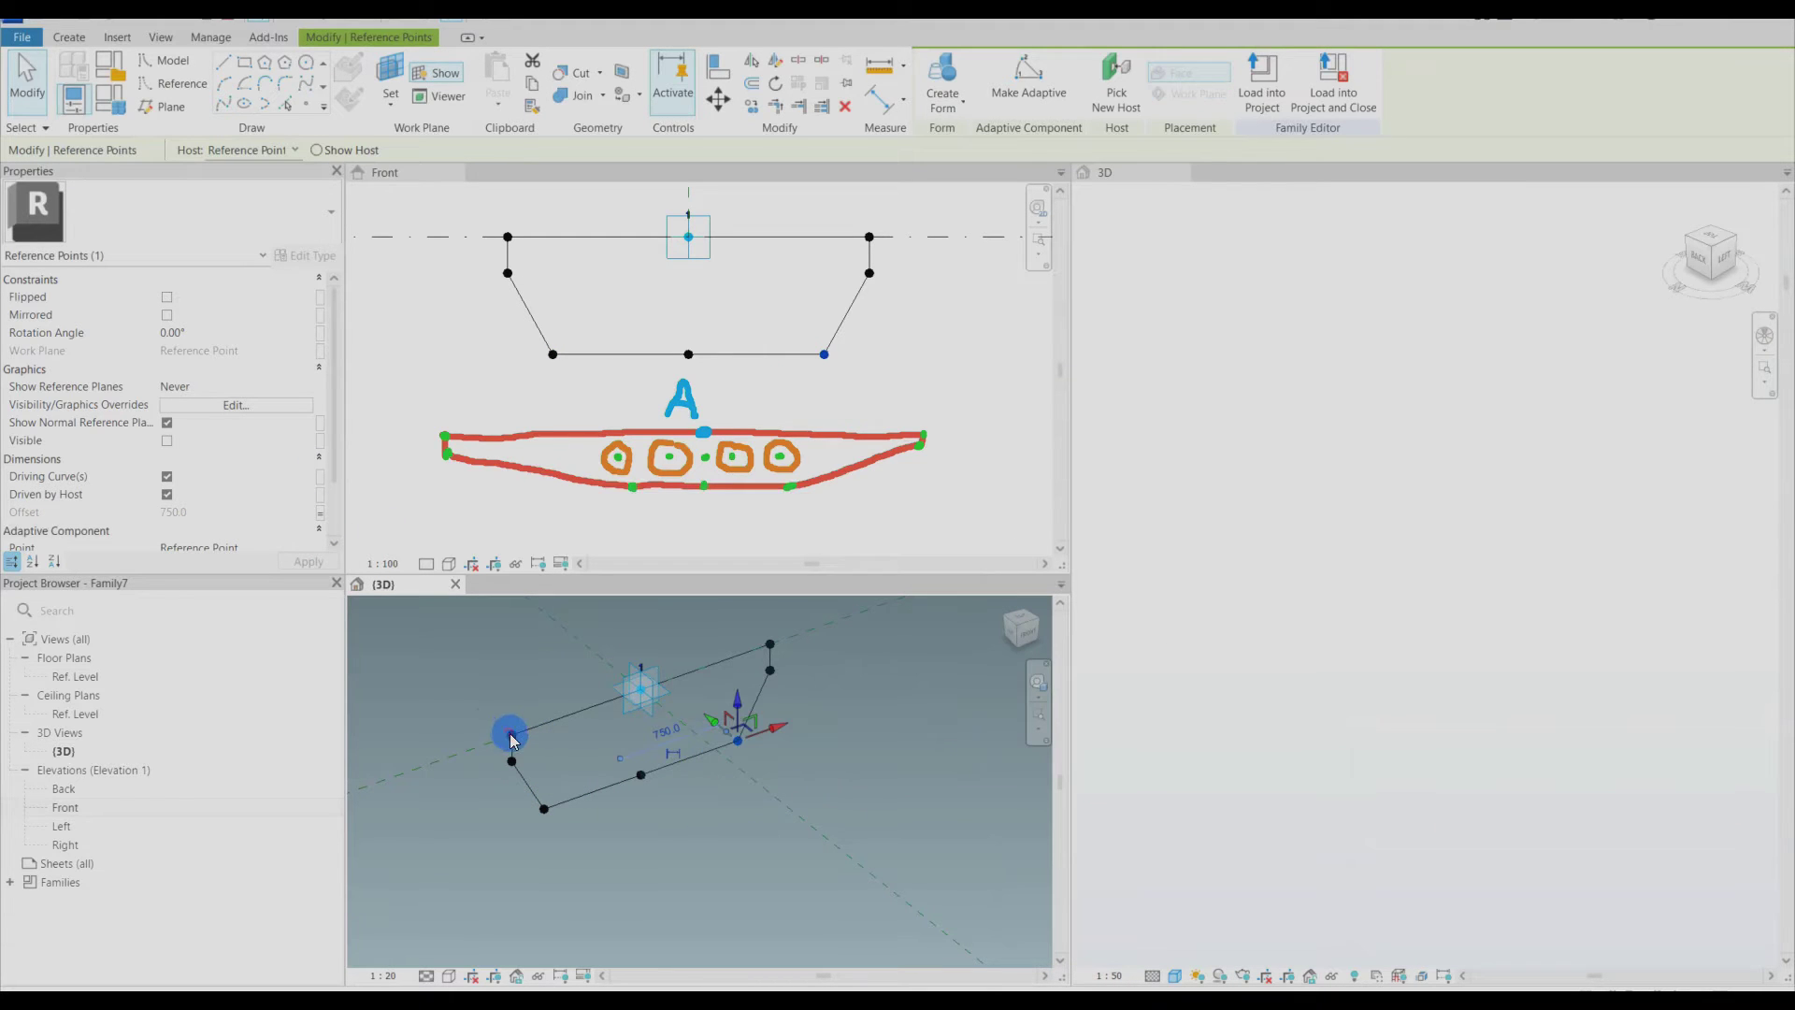
left_click(319, 511)
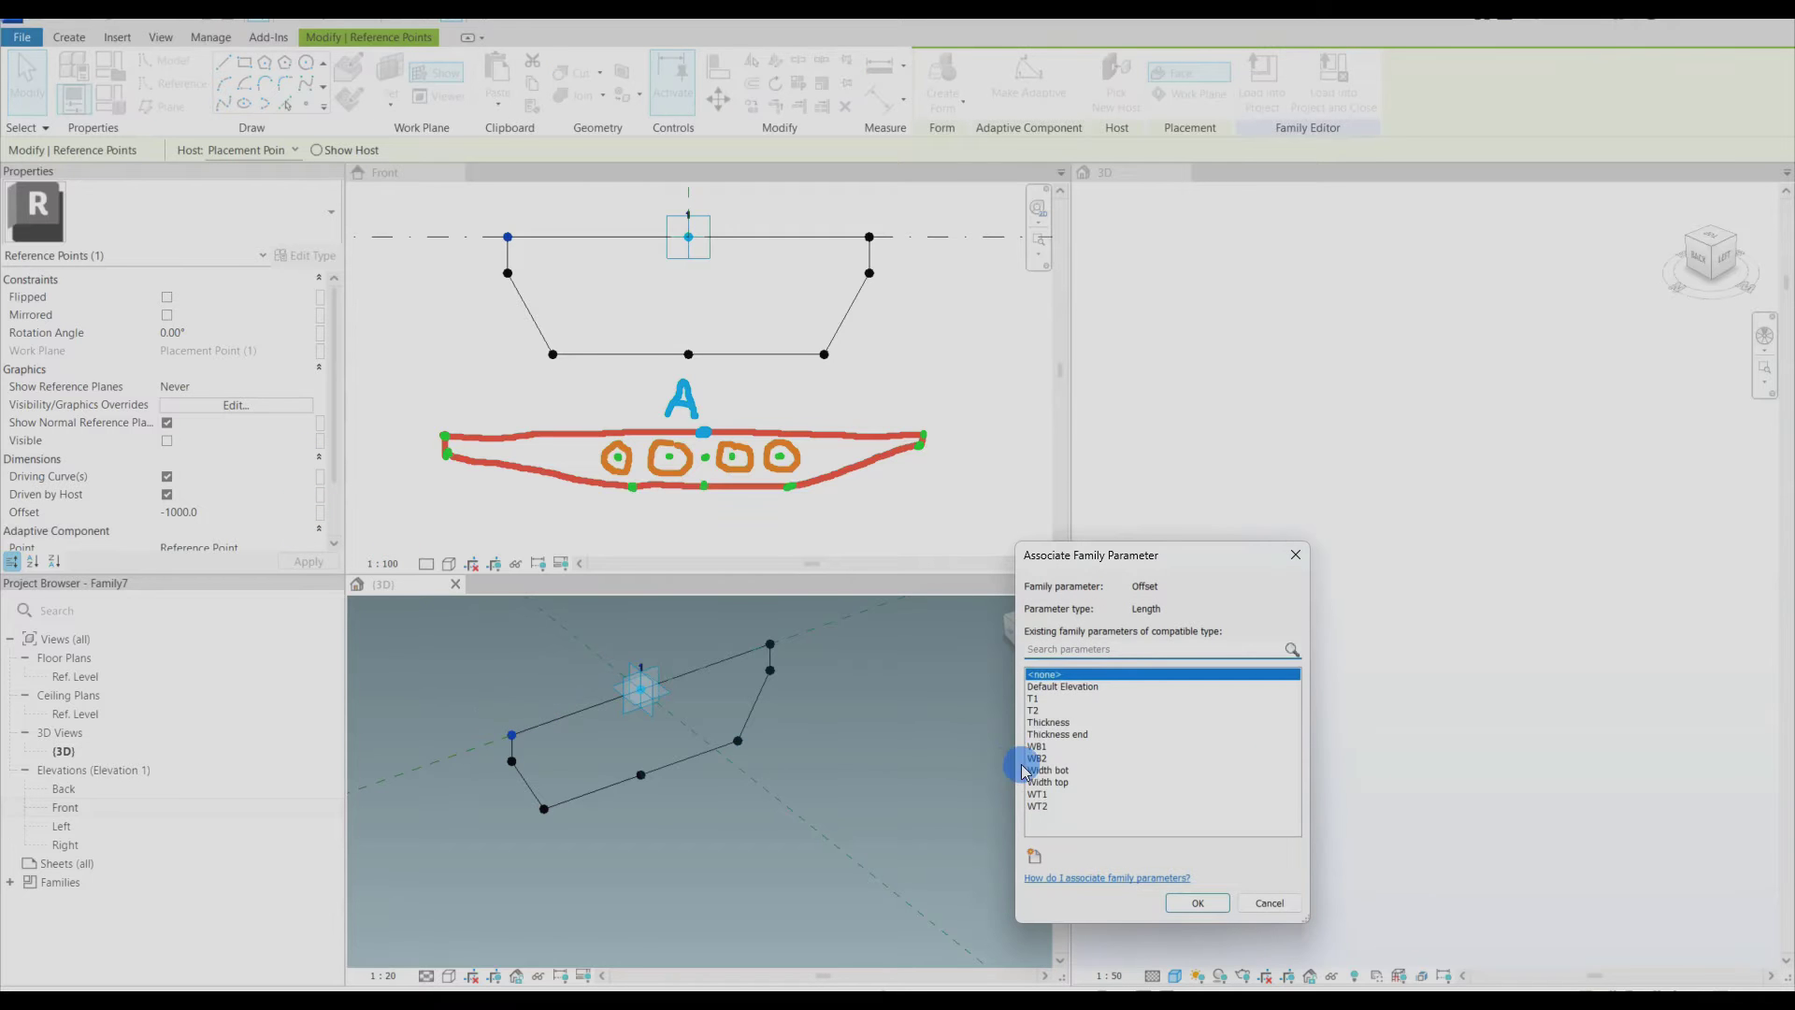
left_click(1049, 802)
left_click(1189, 899)
left_click(770, 644)
left_click(319, 516)
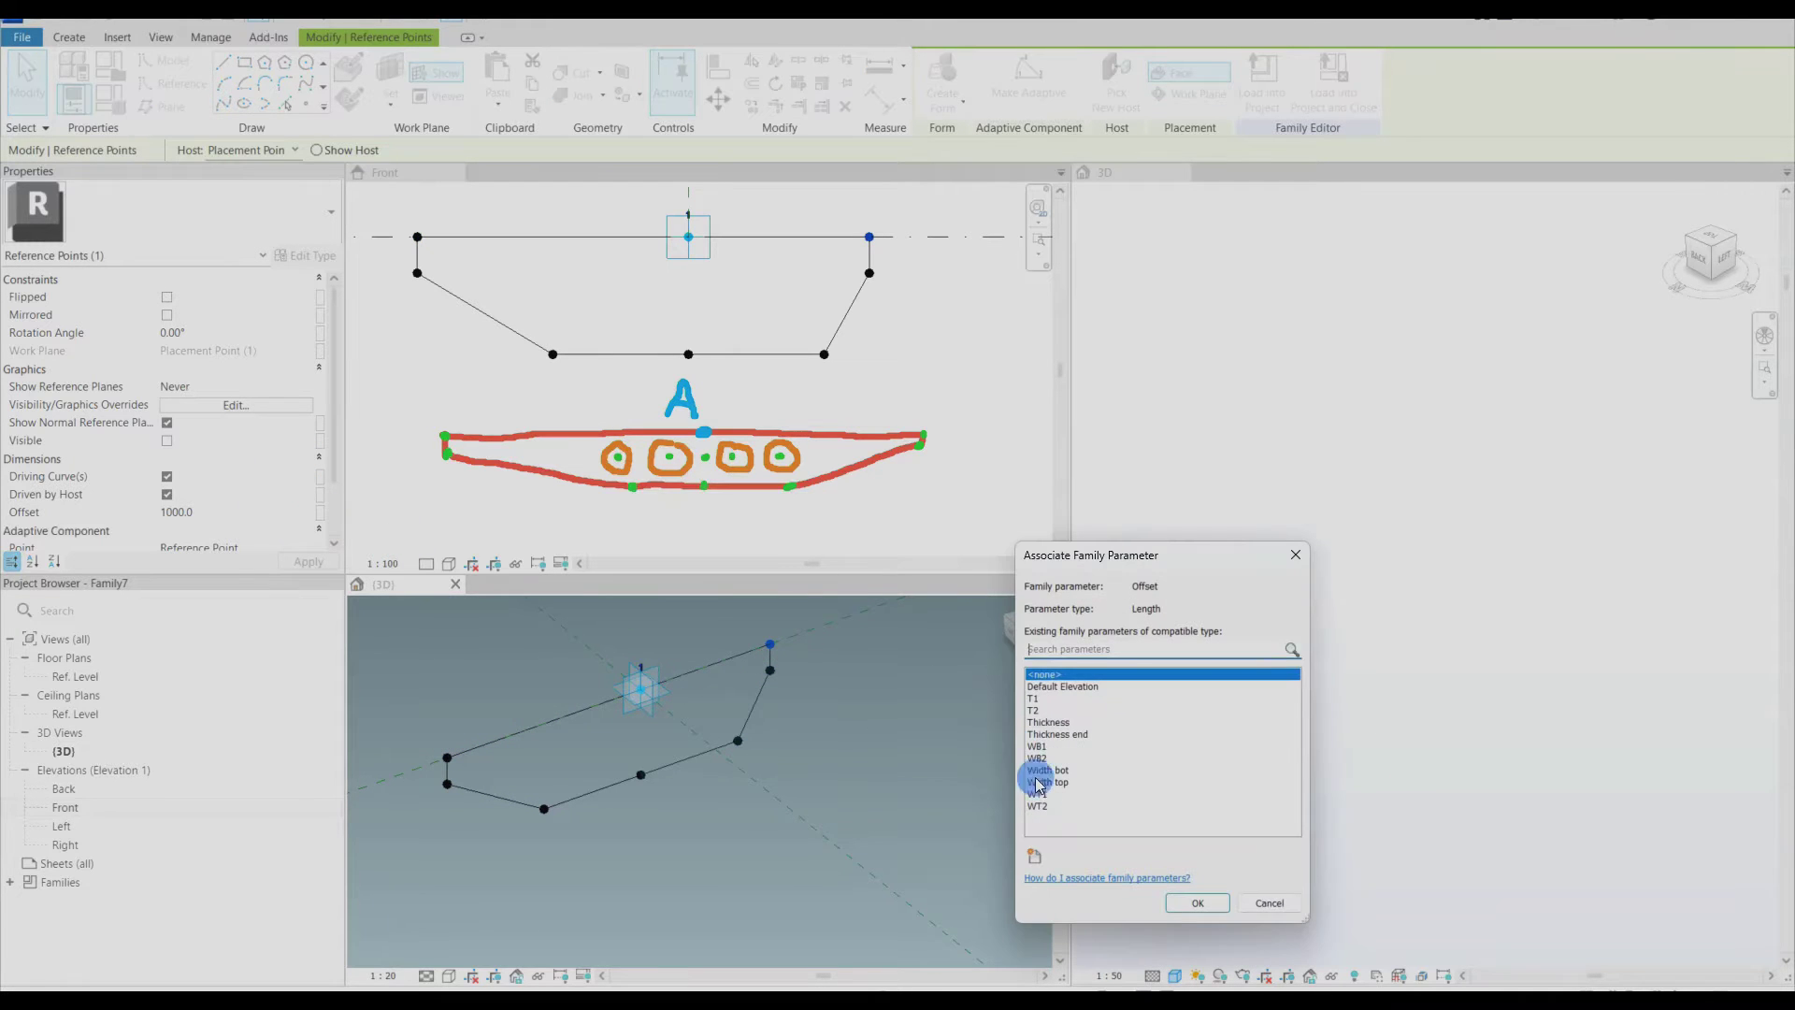
left_click(1041, 793)
left_click(1185, 900)
Step: Set the Thickness parameter to 500 in the family types and apply it to the cross-section
left_click(692, 421)
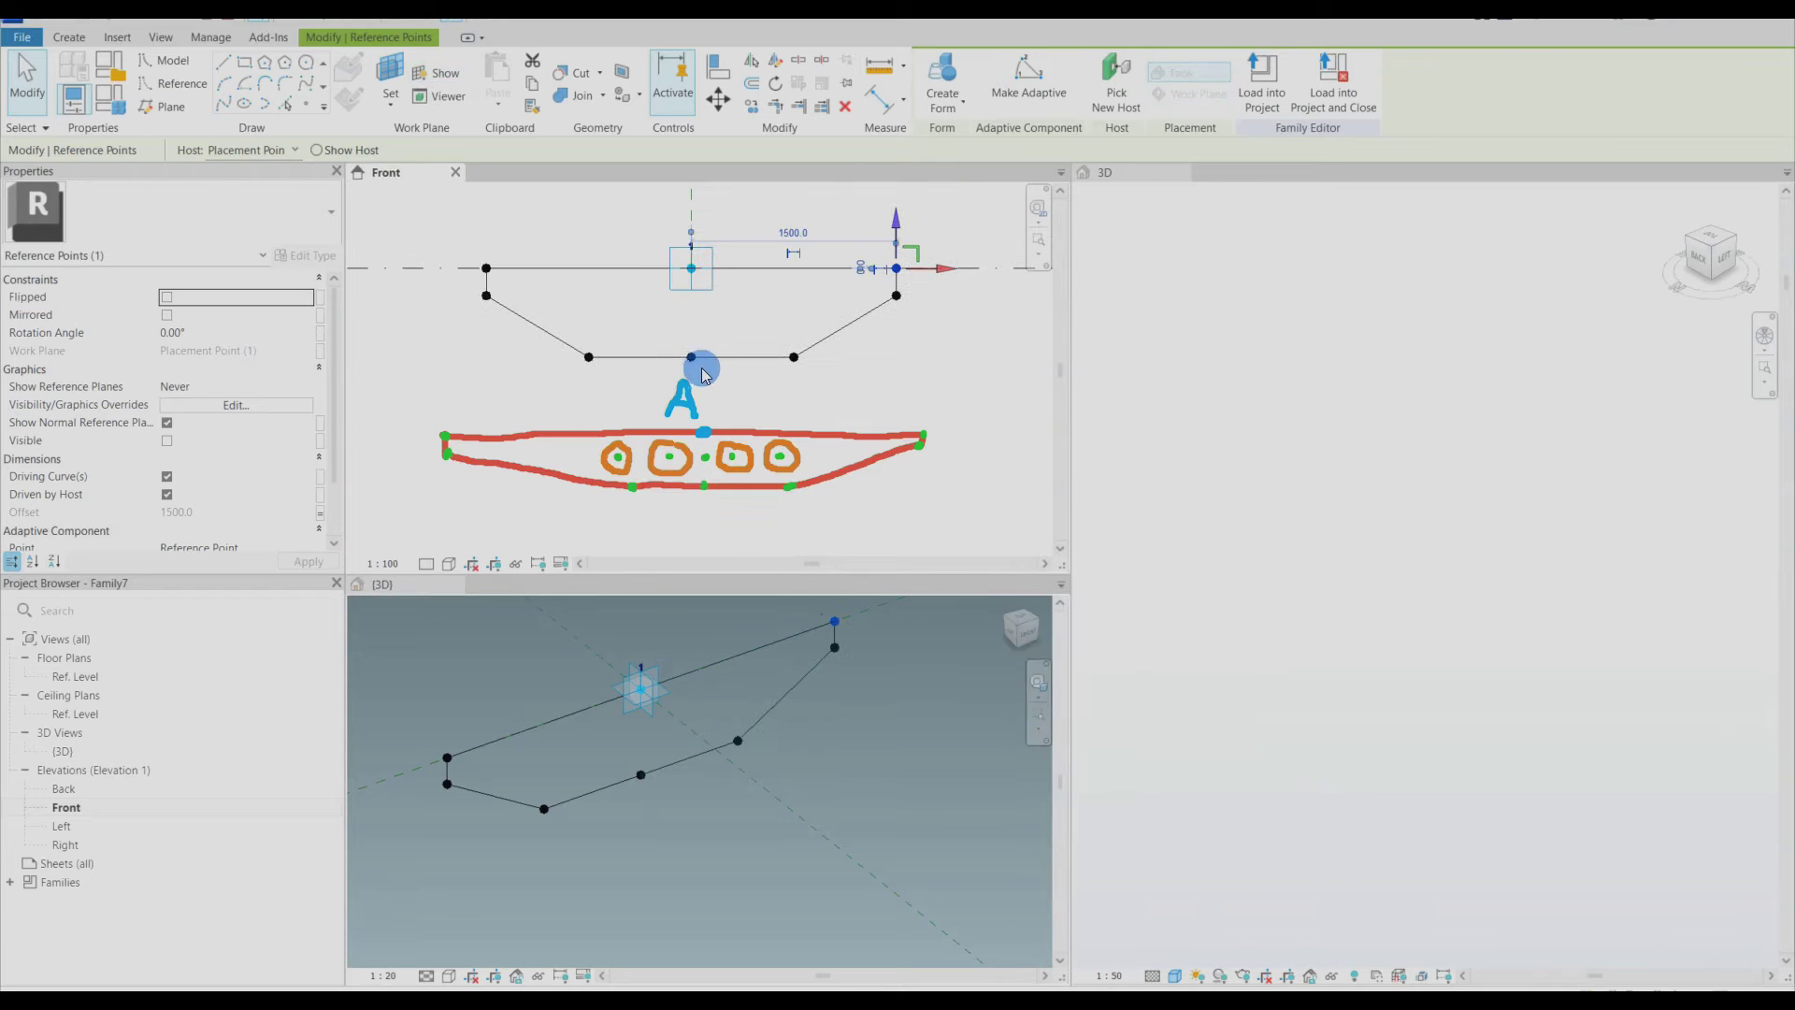
left_click(107, 99)
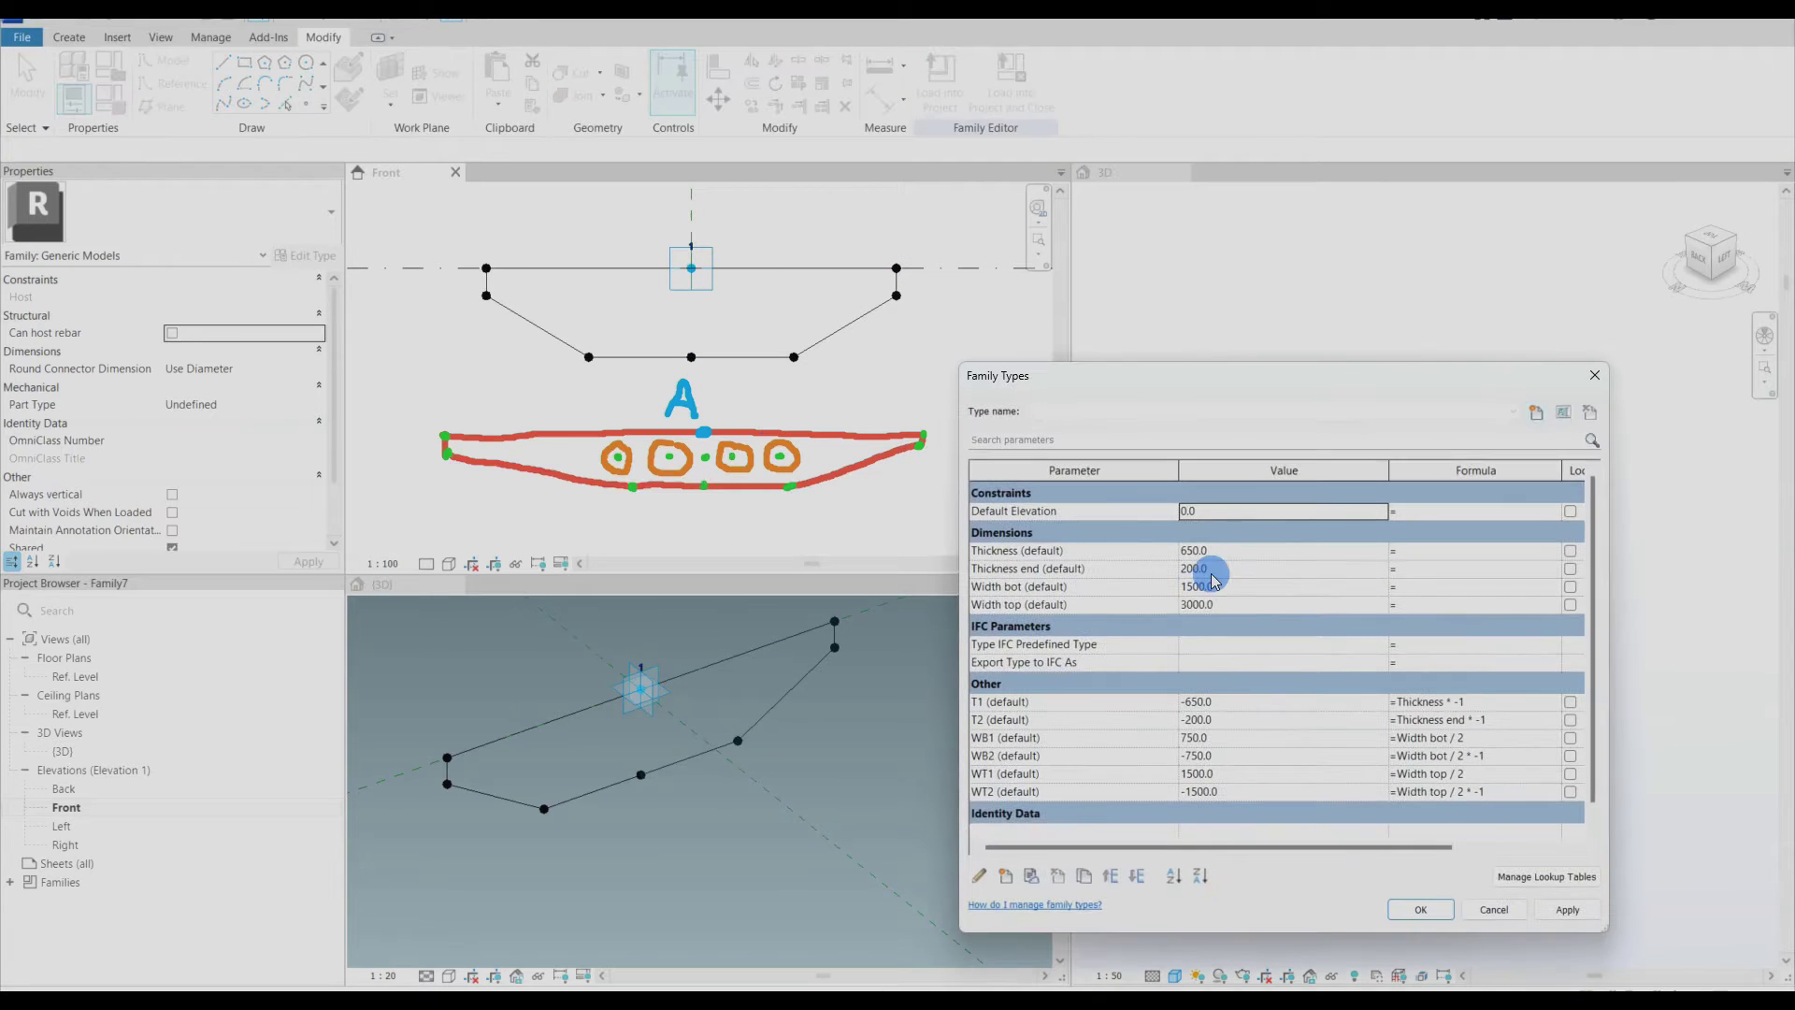
left_click(1215, 551)
type("500")
left_click(1567, 909)
left_click(1412, 907)
Step: Save the cross-section family as Superstructure
mouse_move(942, 373)
middle_mouse_down()
mouse_move(936, 505)
mouse_move(928, 353)
middle_mouse_up()
scroll(935, 505, "down", 1)
key("ctrl+shift+5")
mouse_move(561, 472)
left_mouse_down()
mouse_move(747, 495)
mouse_move(719, 457)
mouse_move(641, 495)
left_mouse_up()
left_click(888, 439)
key("Escape")
scroll(624, 836, "down", 2)
middle_click_drag(639, 847, 663, 833)
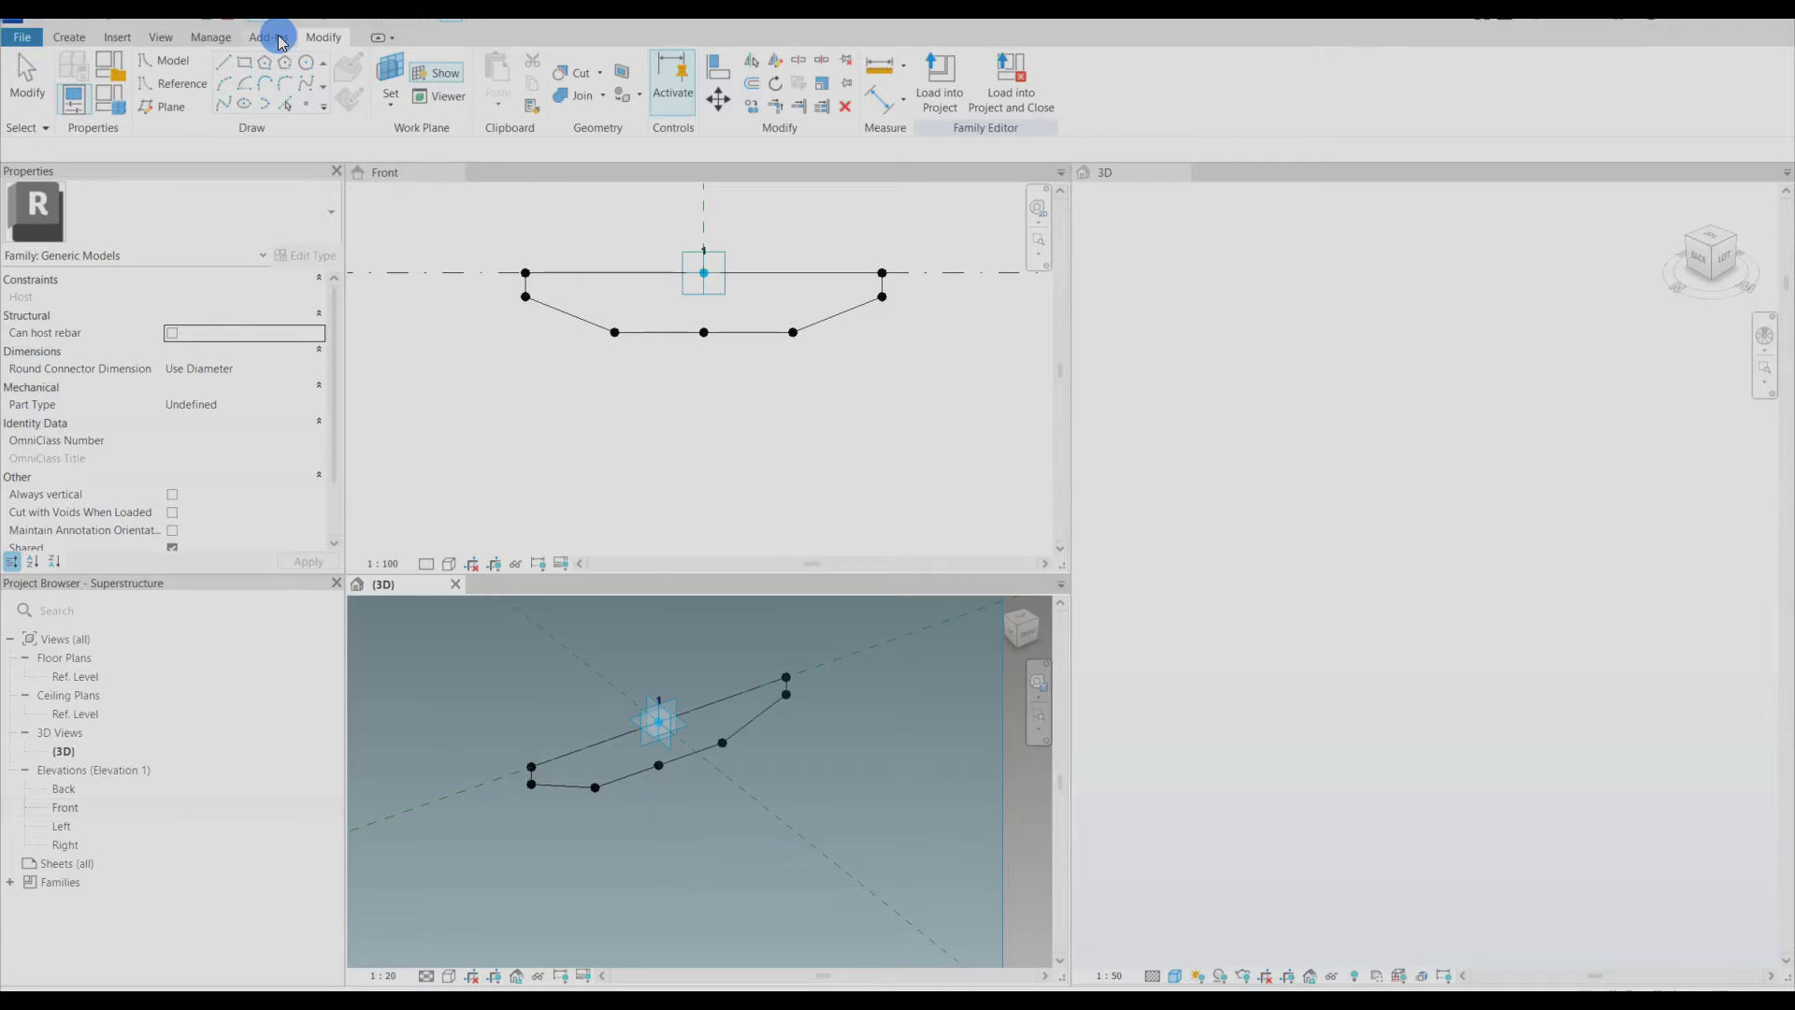
Step: Purge the unused items from the Superstructure family, running the purge twice
left_click(210, 36)
left_click(416, 79)
left_click(479, 655)
left_click(701, 513)
left_click(417, 85)
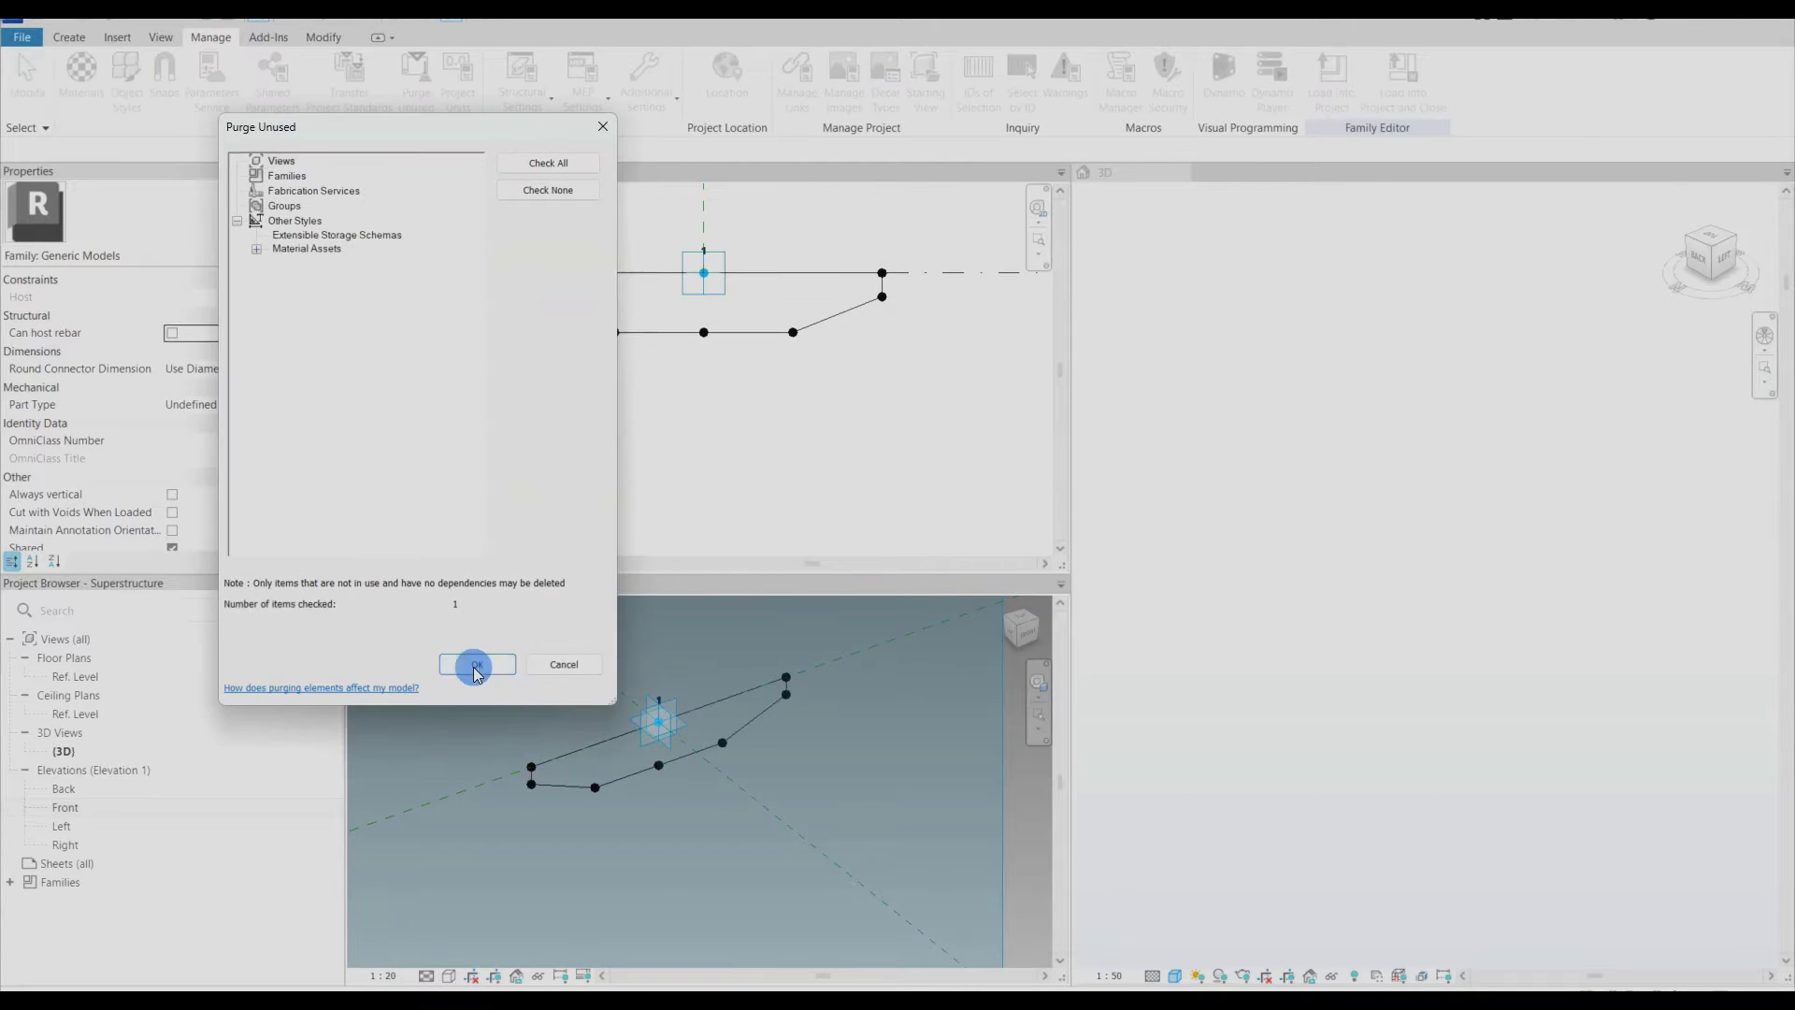
left_click(476, 661)
Step: Create a new adaptive generic model family from a metric family template
left_click(21, 36)
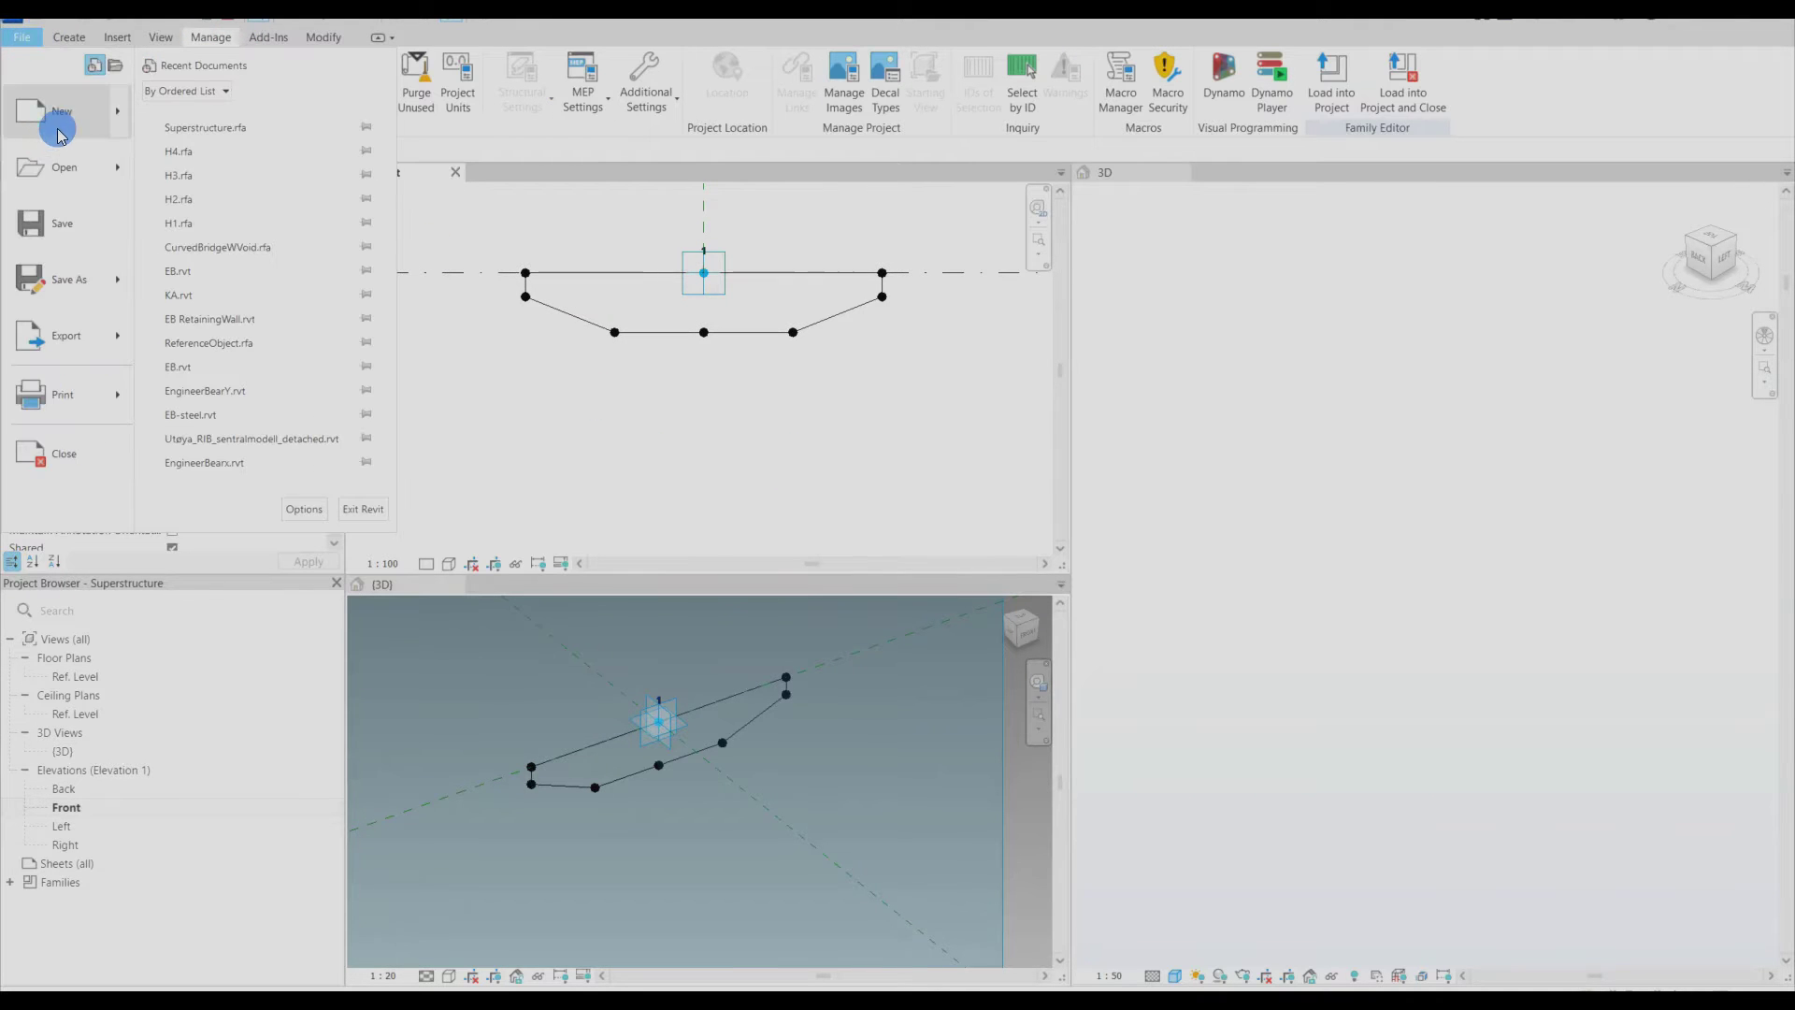
left_click(59, 131)
left_click(248, 177)
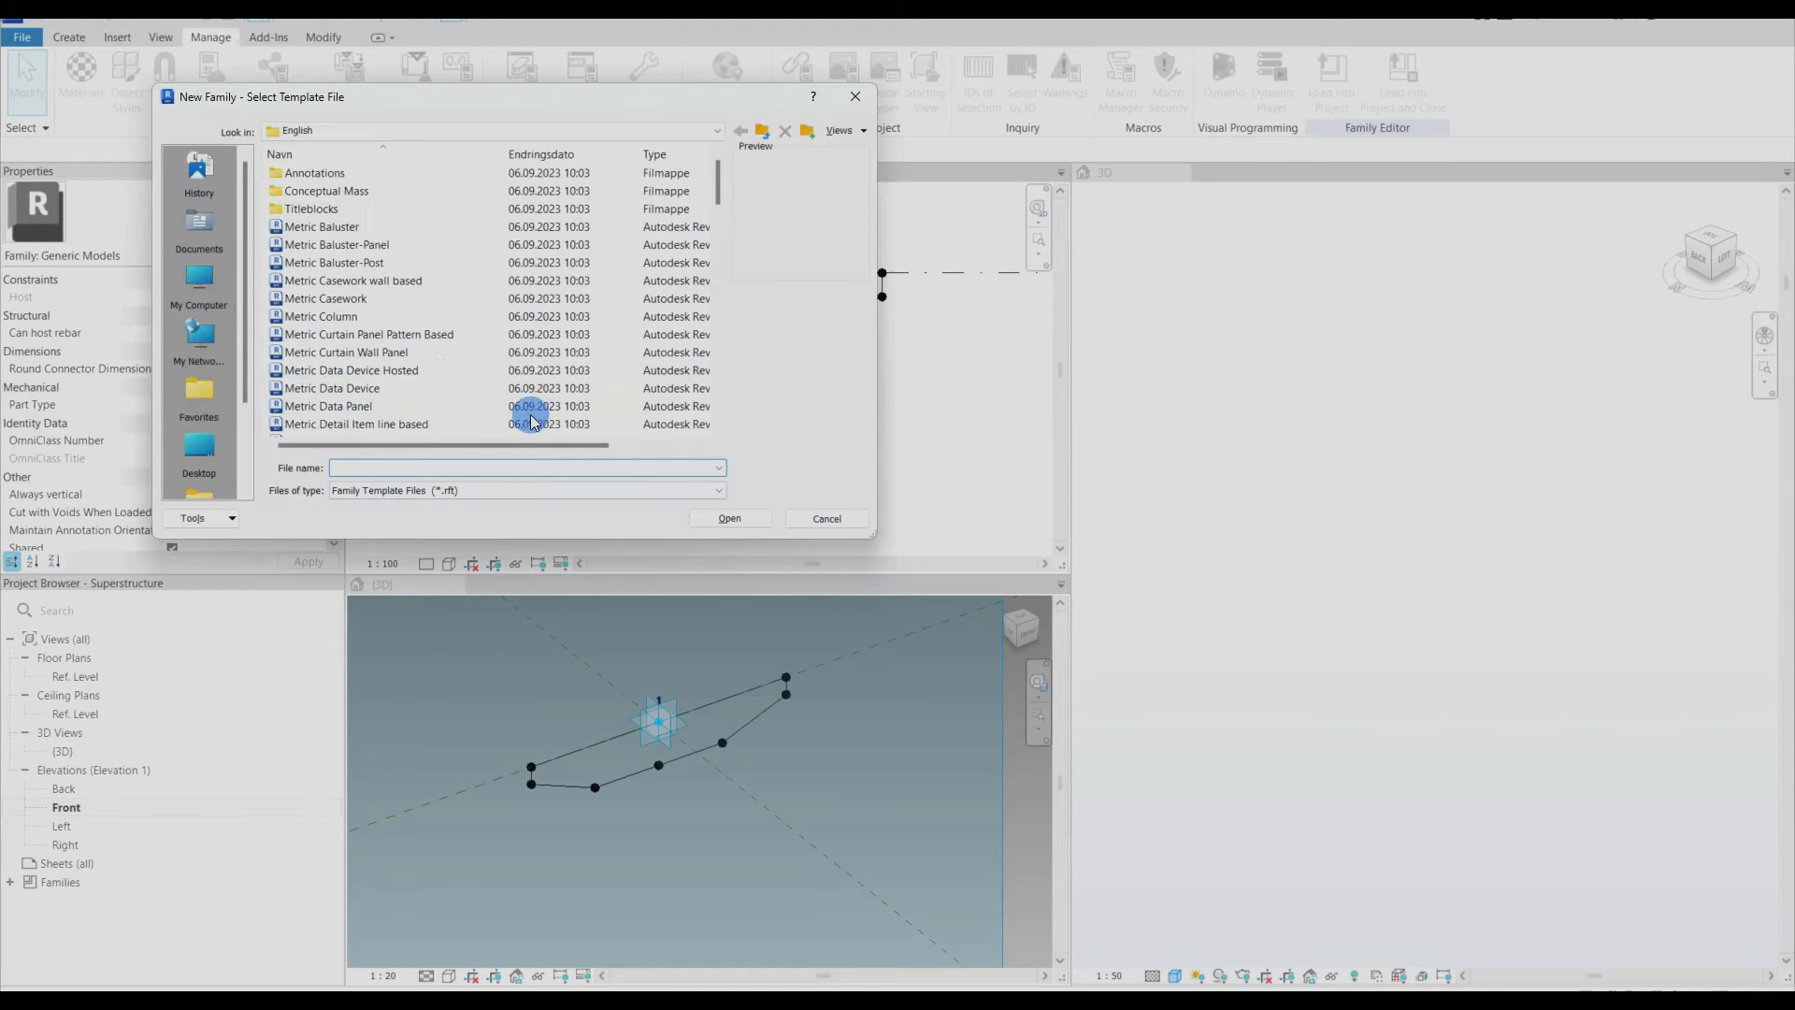
scroll(493, 402, "down", 5)
left_click(374, 353)
left_click(730, 519)
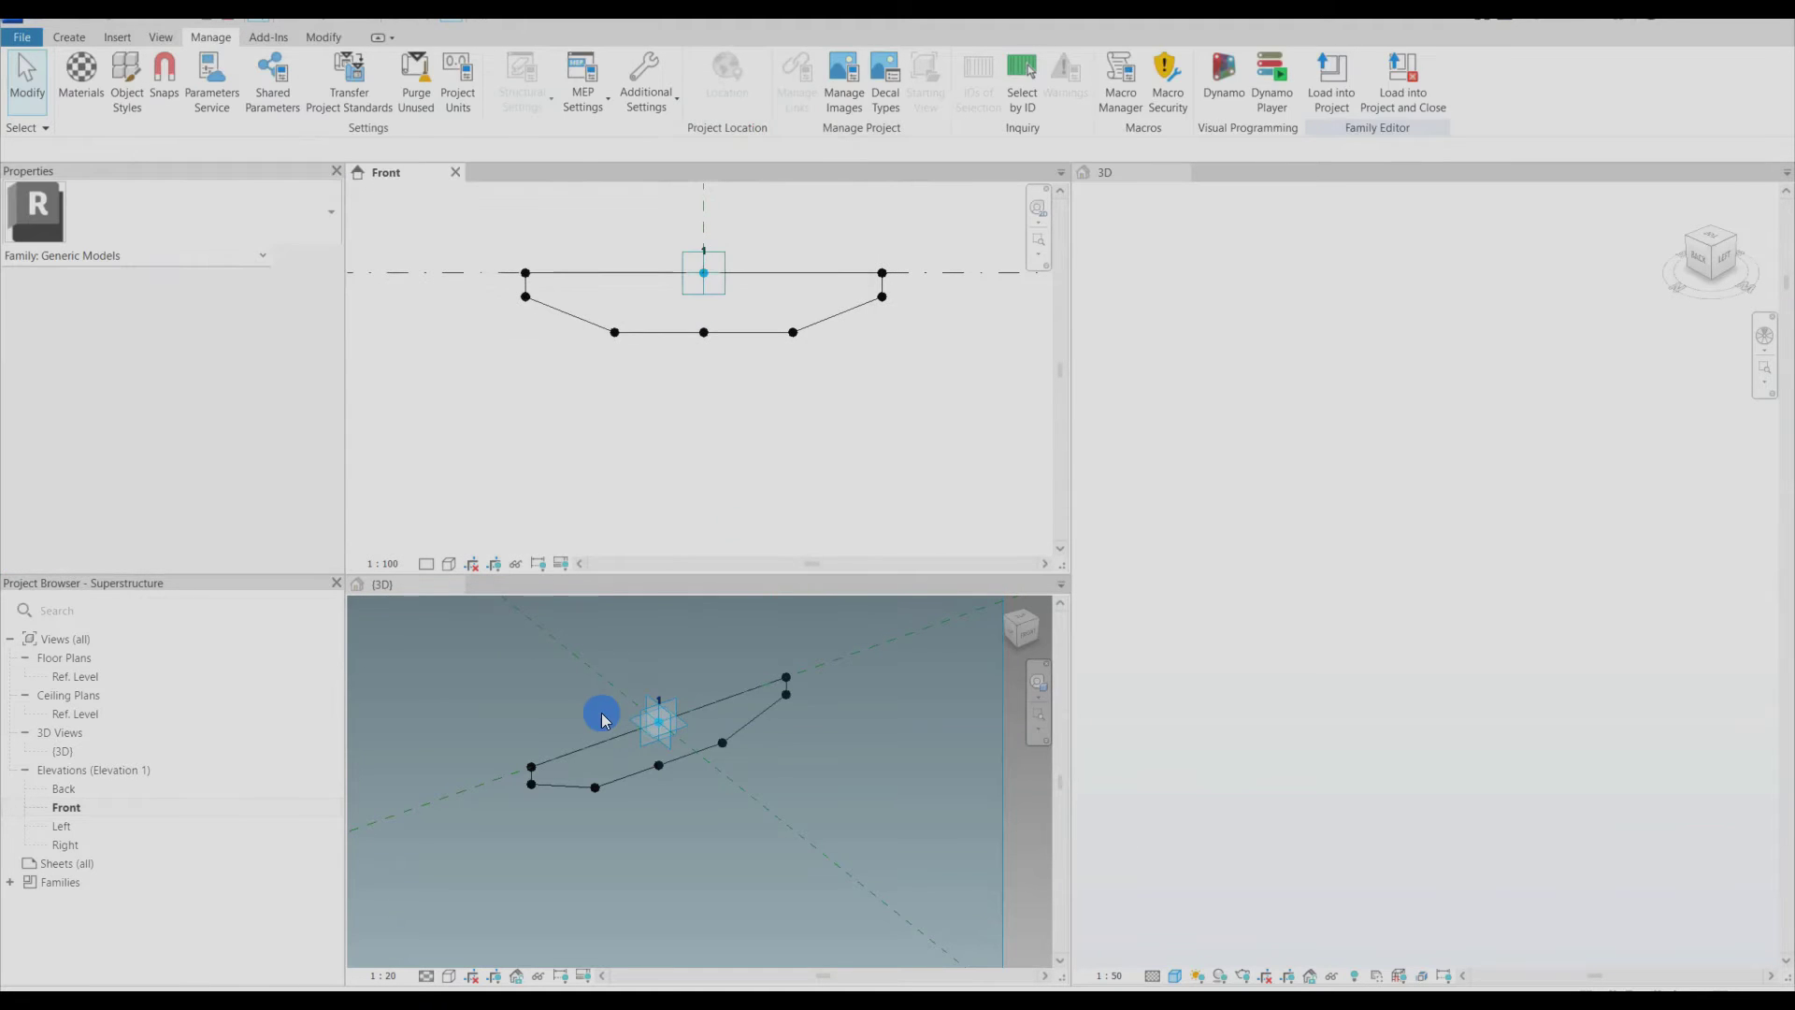
Step: Set the horizontal reference level as the work plane in the new family's 3D view
left_click(391, 93)
left_click(553, 386)
middle_click_drag(598, 472, 657, 509, "shift")
Step: Turn on Always vertical for the Superstructure family and load it into CurvedBridgeWVoid.rfa
left_click(457, 649)
left_click(172, 459)
left_click(172, 459)
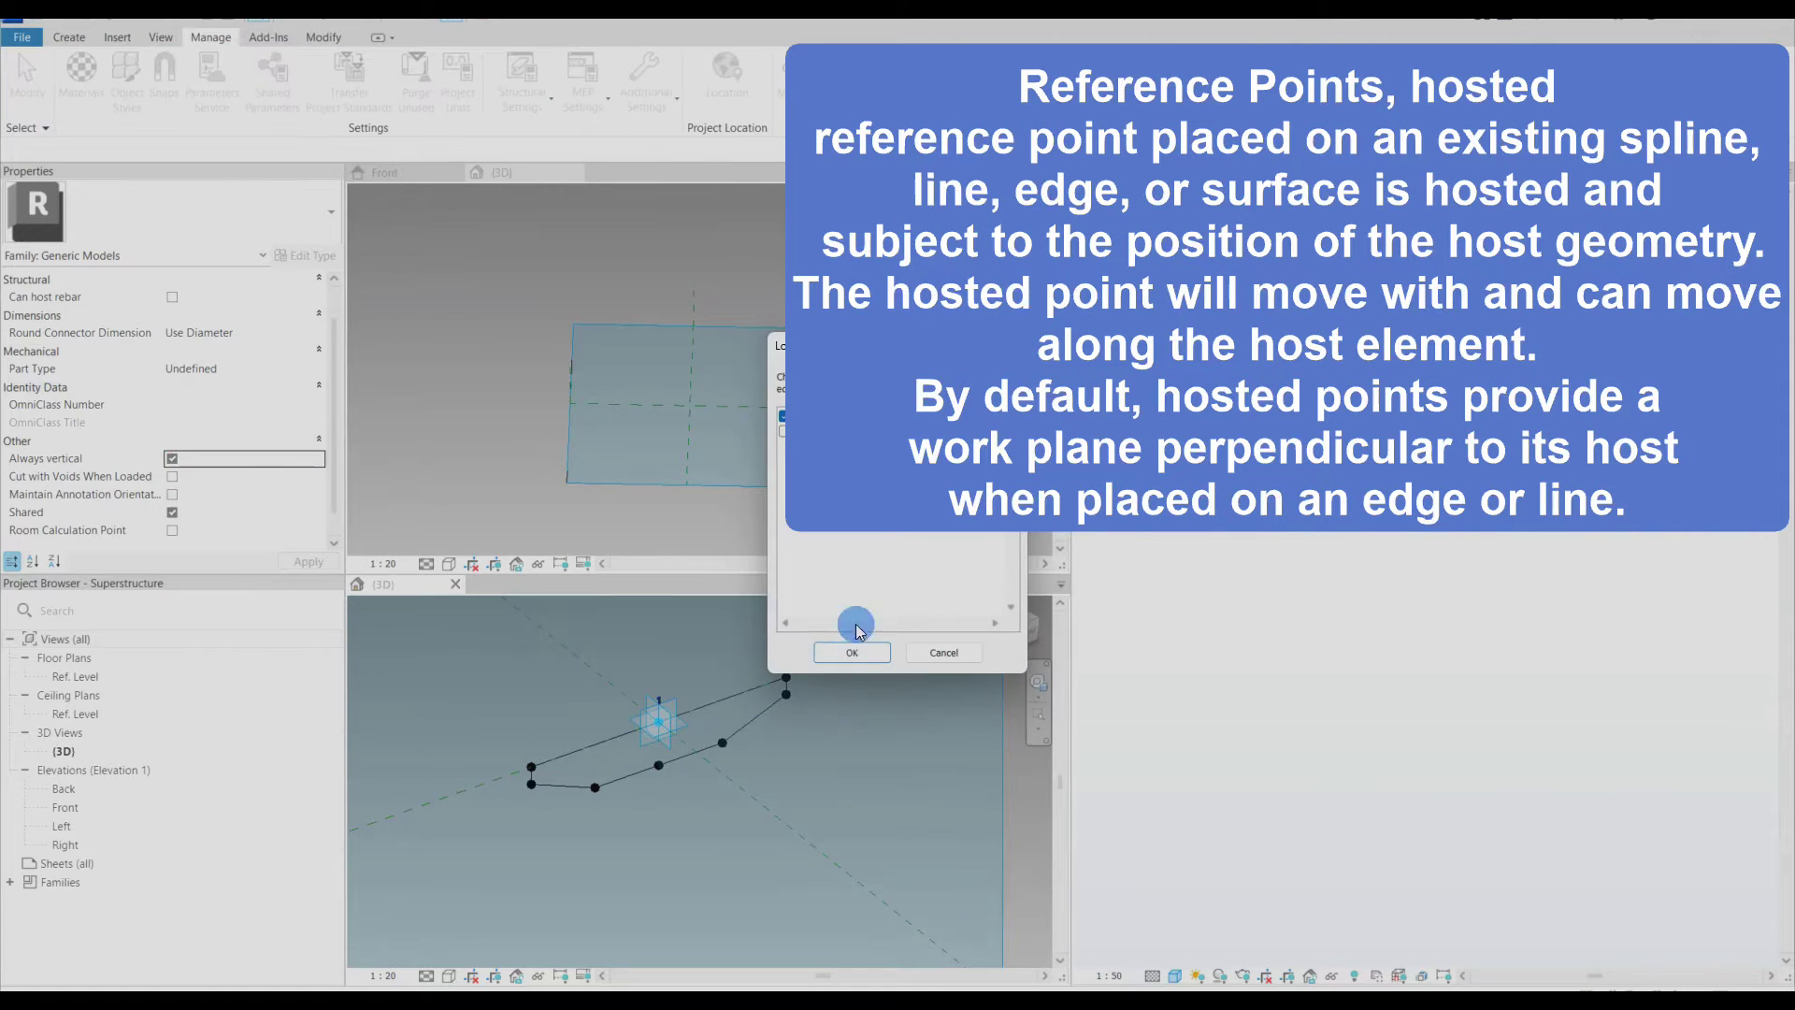
left_click(833, 645)
Step: Place three reference points on the horizontal work plane and make all three adaptive
left_click(702, 503)
middle_click_drag(699, 506, 485, 453, "shift")
left_click(303, 110)
scroll(645, 449, "up", 3)
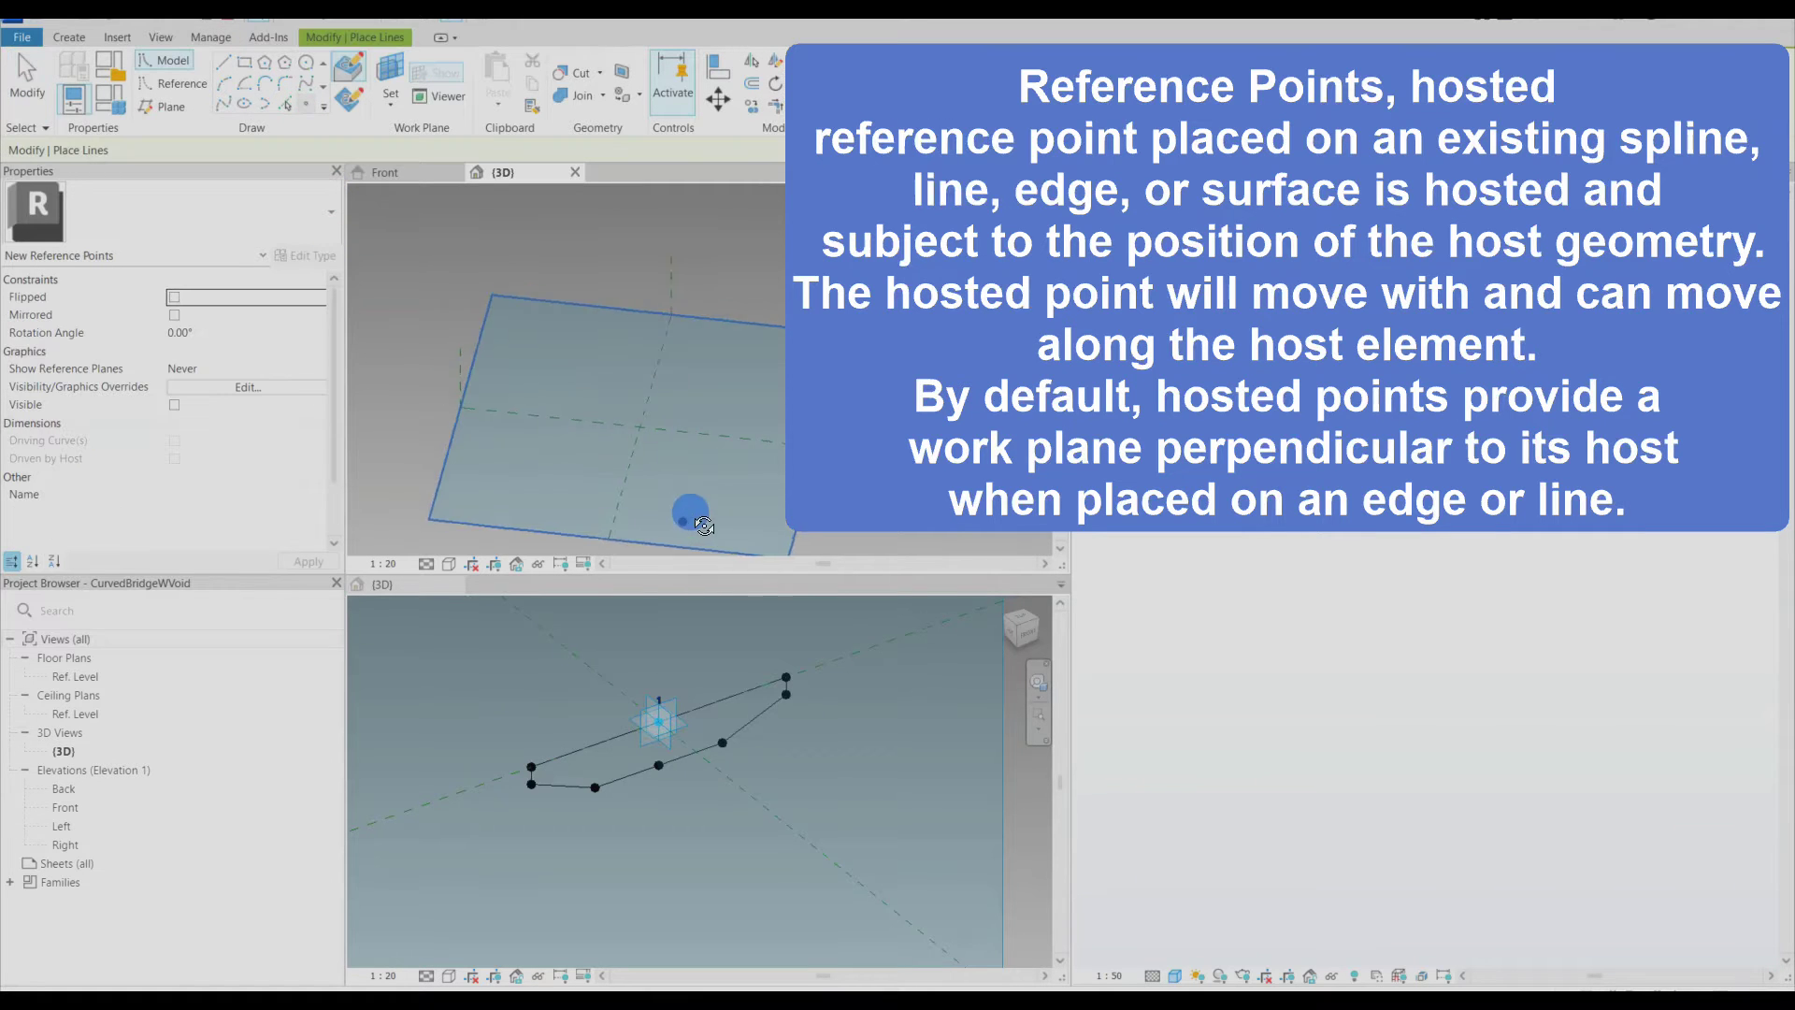
left_click(697, 519)
key("Escape")
left_click_drag(585, 389, 641, 506)
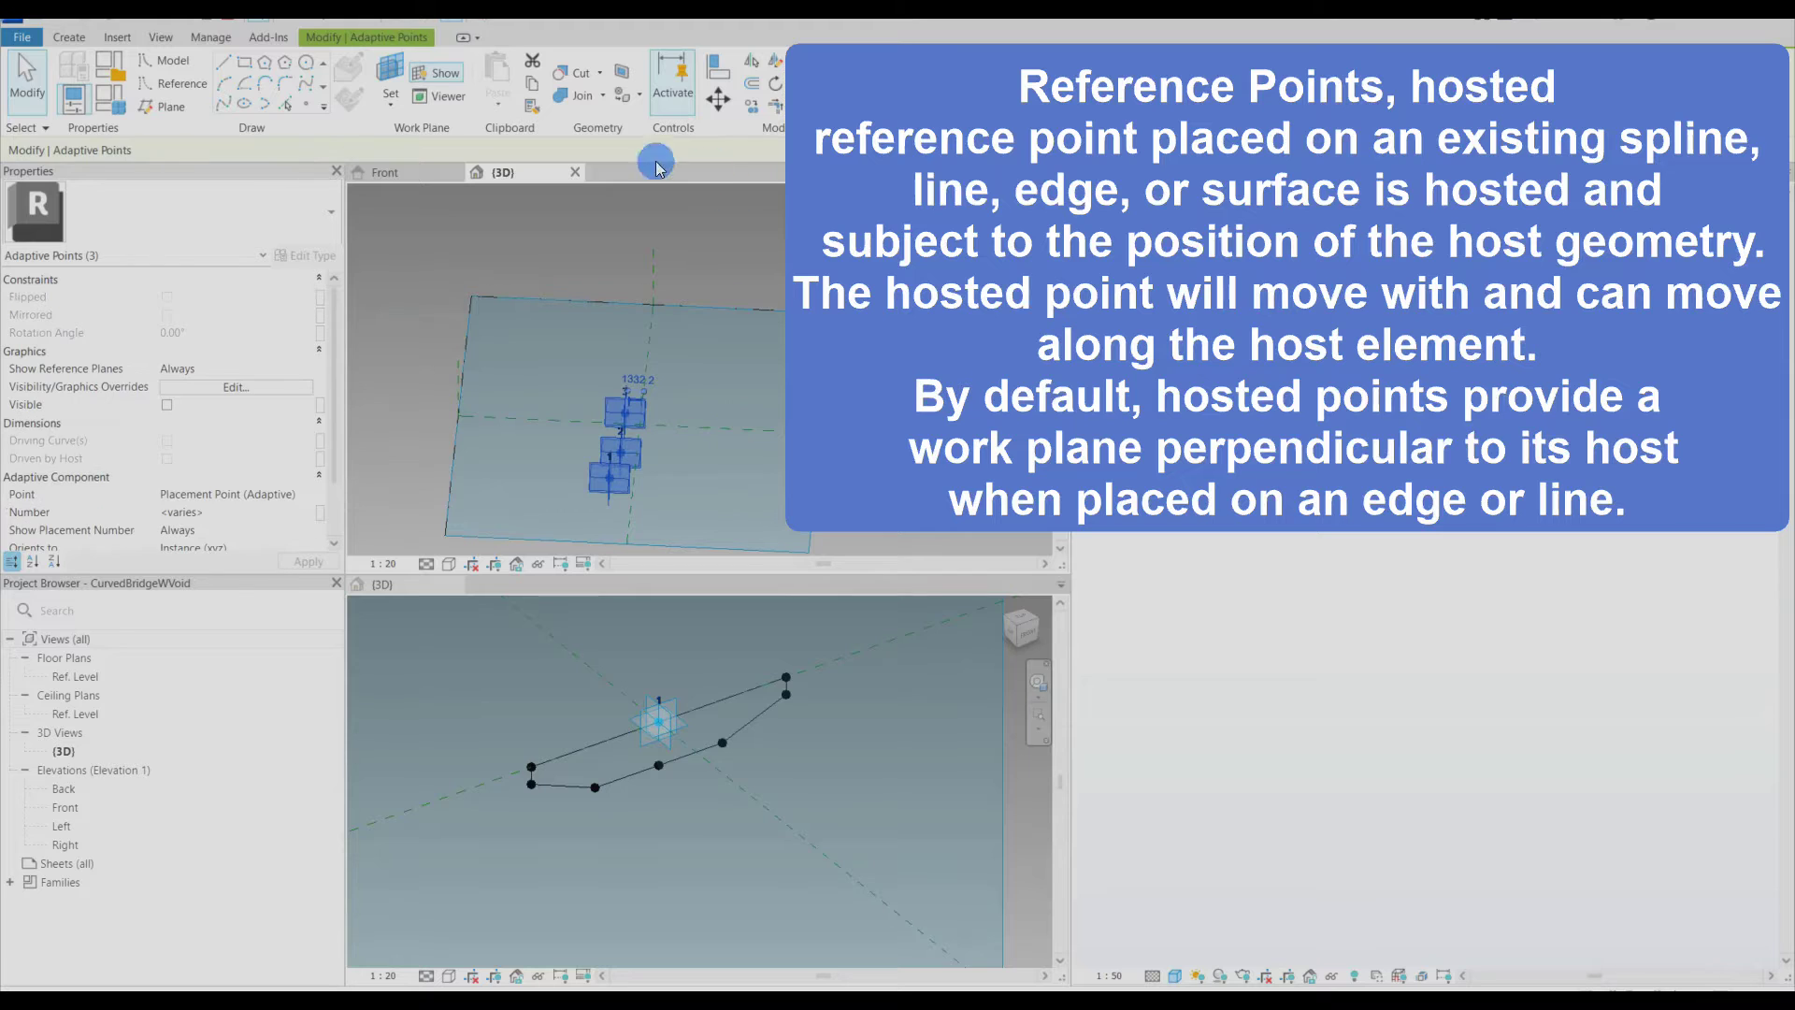
Step: Connect the three adaptive points with a spline through points and host a reference point on it between points 2 and 3
left_click(221, 103)
mouse_move(721, 473)
middle_mouse_down("shift")
mouse_move(701, 541)
mouse_move(654, 501)
mouse_move(638, 534)
mouse_move(681, 530)
middle_mouse_up("shift")
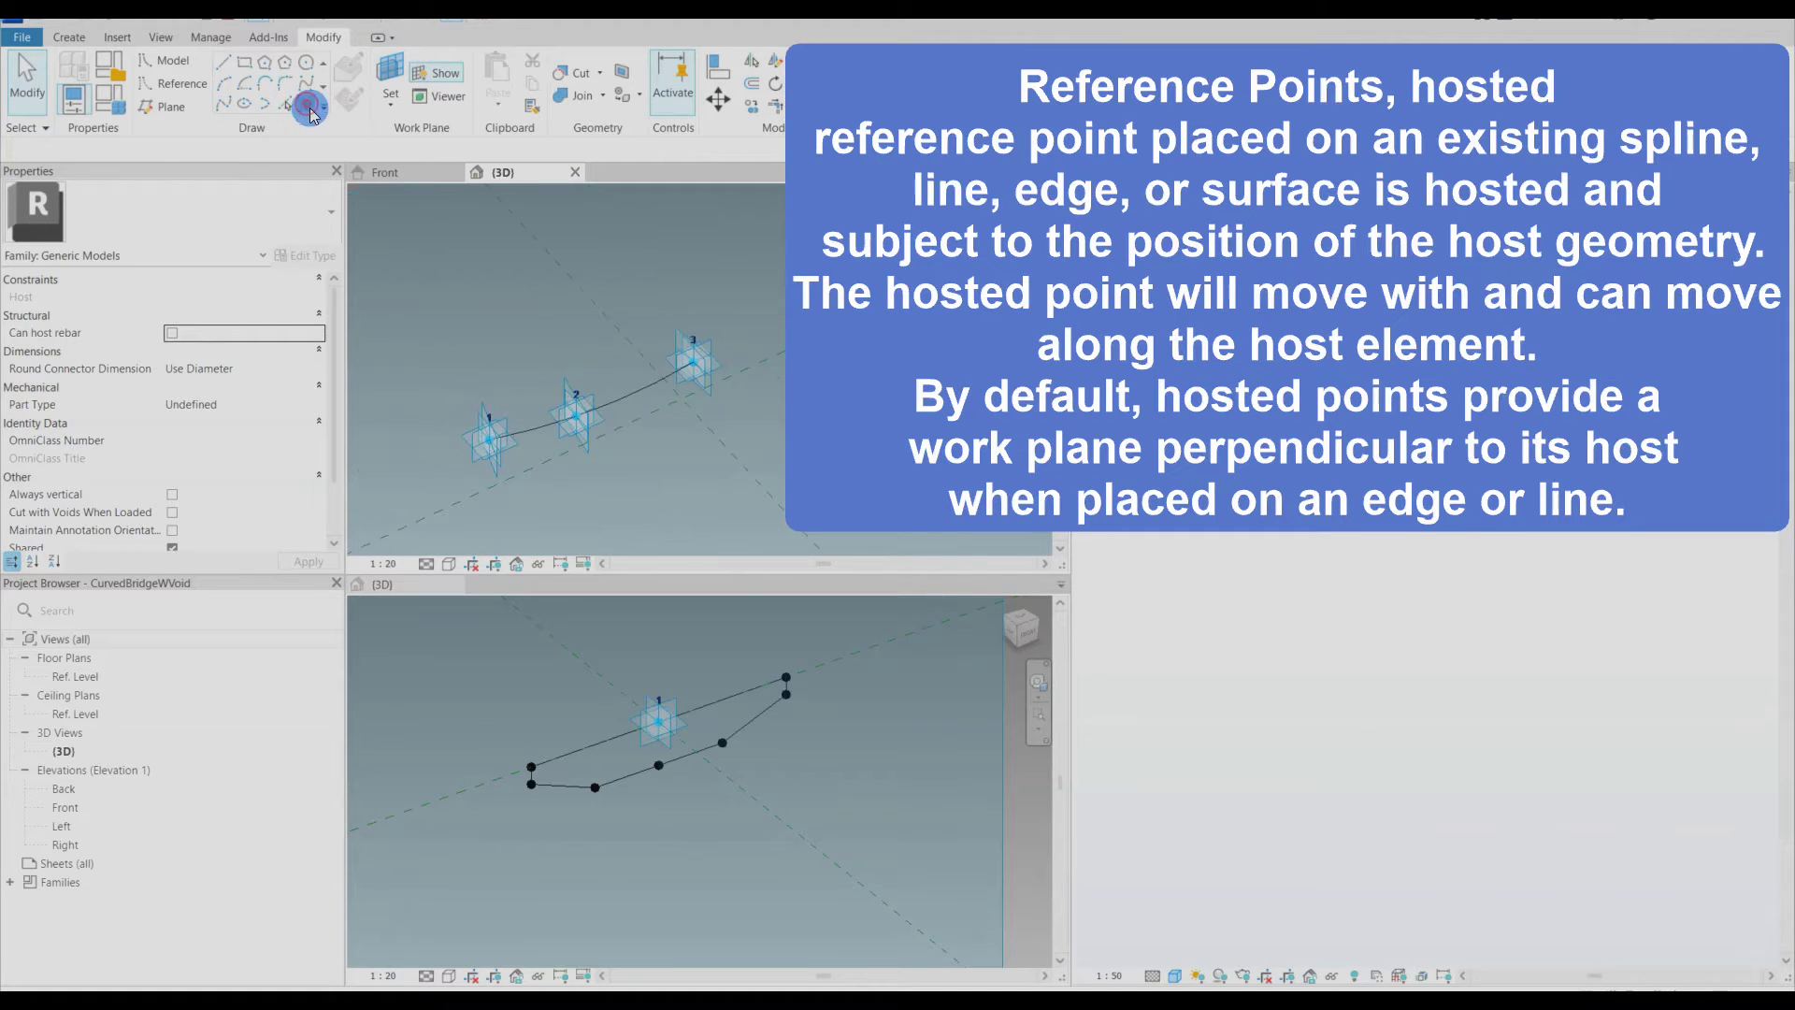
left_click(628, 395)
key("Escape")
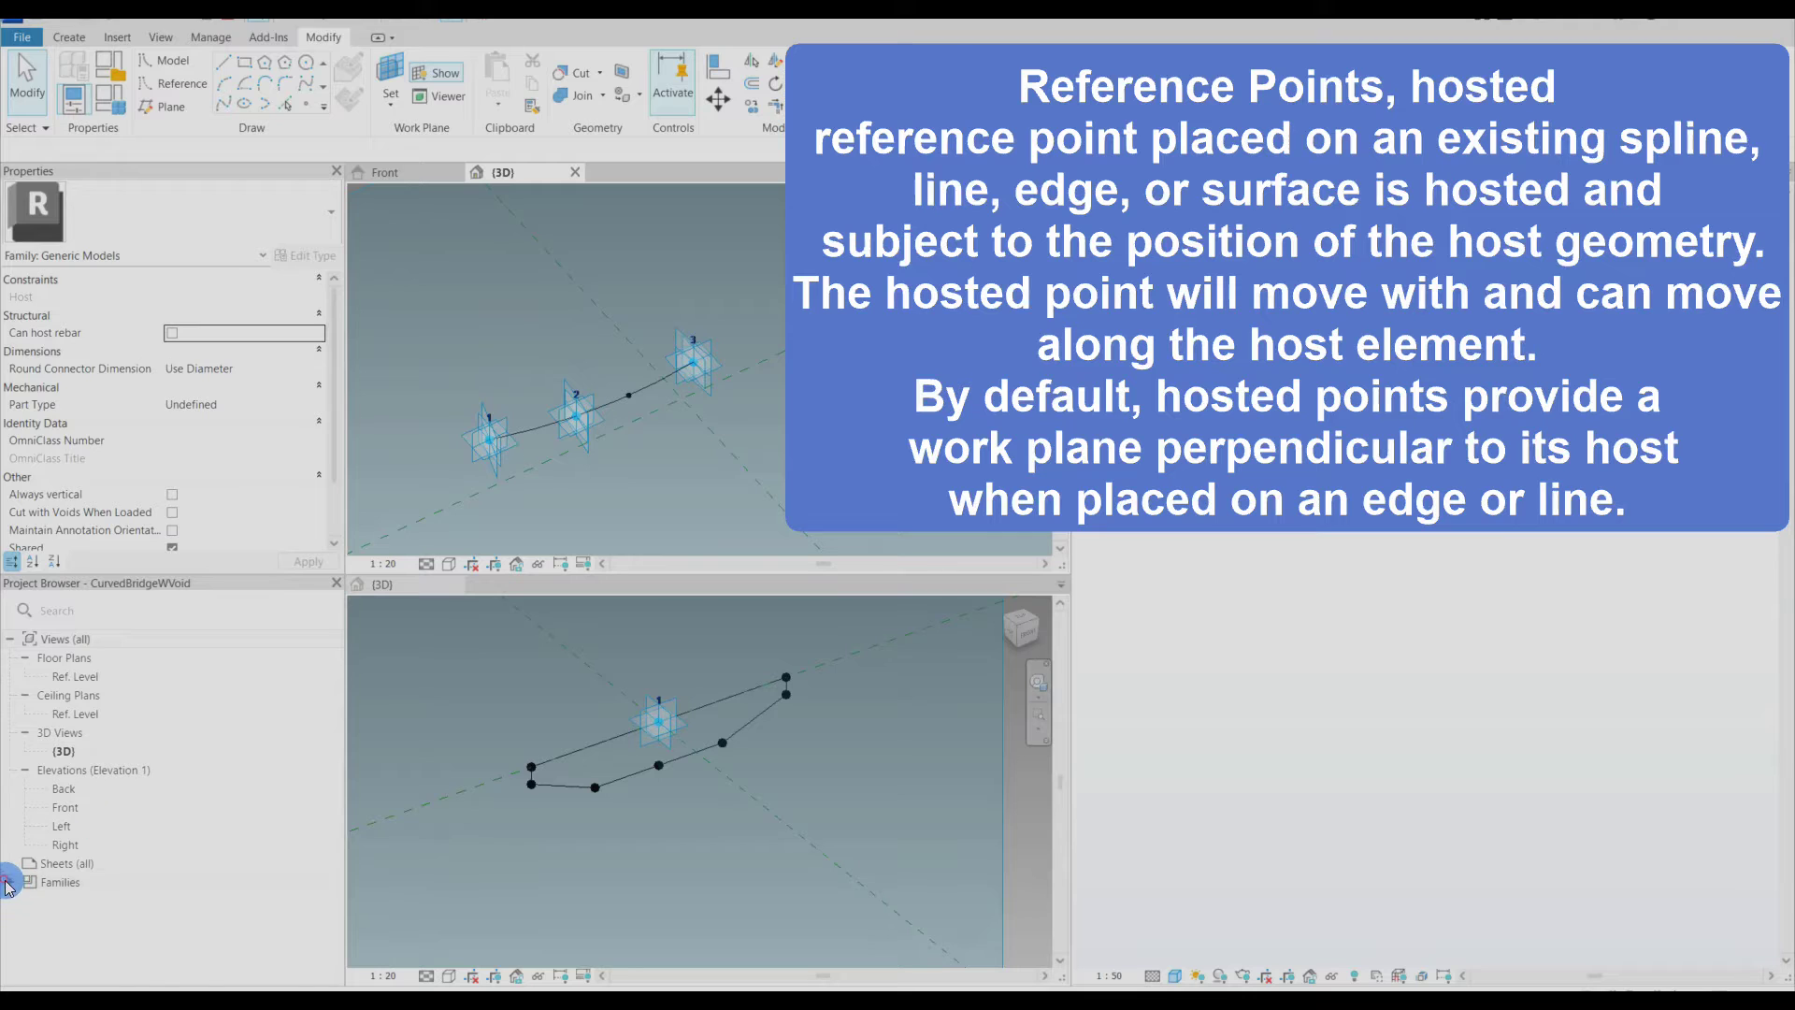
Step: Place the loaded Superstructure family on the reference point hosted on the spline
left_click(7, 883)
left_click(25, 938)
left_click(39, 957)
left_click(103, 956)
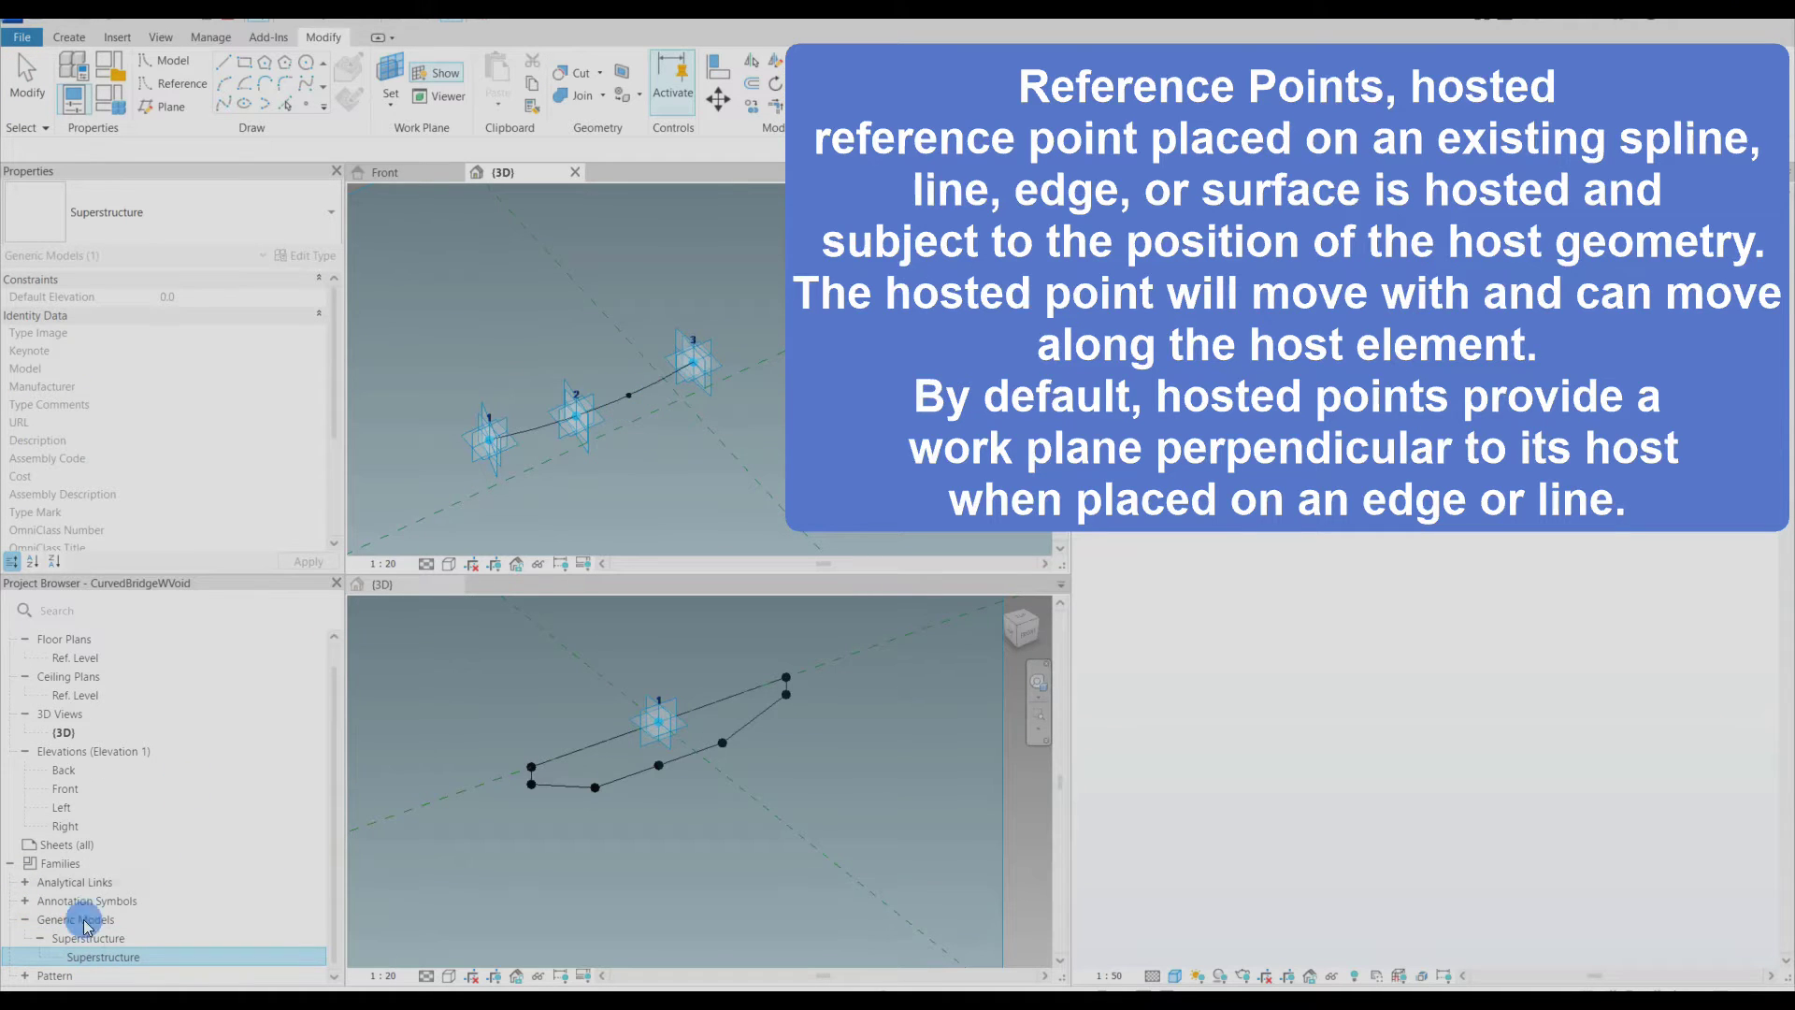
left_click_drag(83, 939, 704, 435)
key("Escape")
Step: Create a solid form from the spline path and the Superstructure profile
middle_click_drag(703, 435, 505, 529, "shift")
left_click(642, 436)
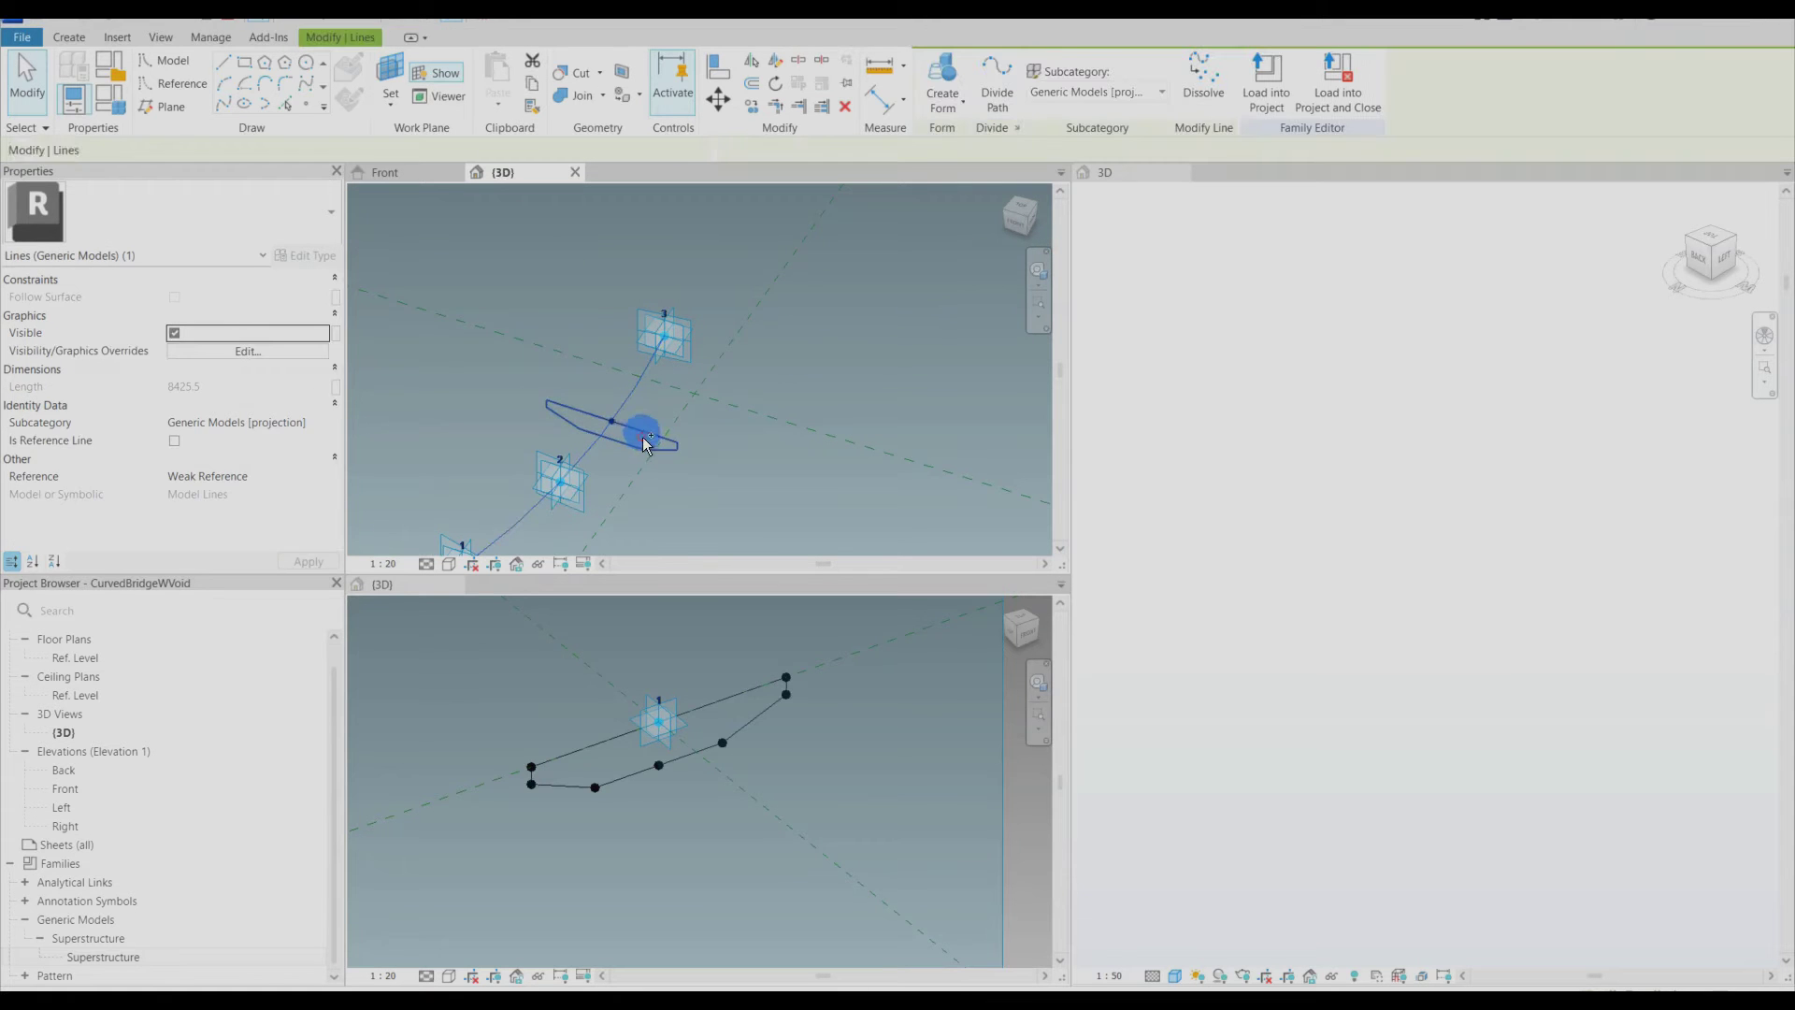
left_click(642, 436, "ctrl")
left_click(945, 106)
left_click(949, 130)
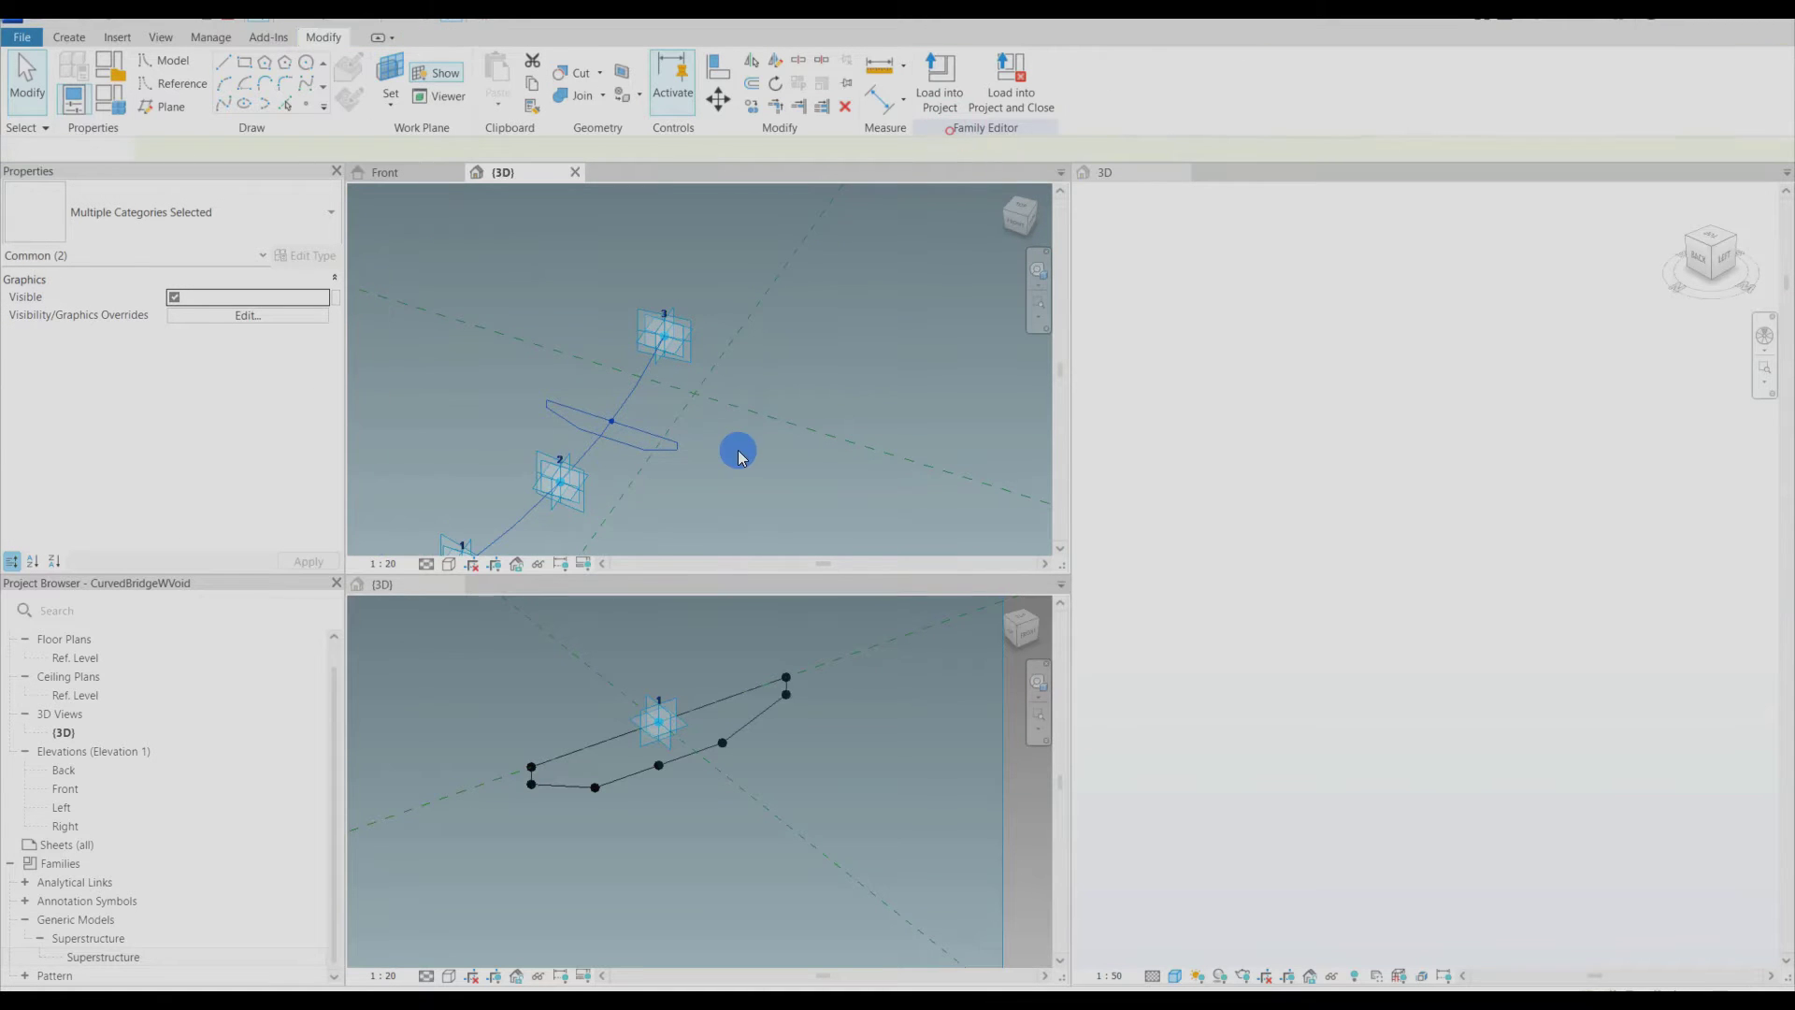
left_click(738, 455)
Step: Move adaptive point 3 at the far end of the bridge deck to reshape the form
middle_click_drag(750, 473, 712, 421, "shift")
left_click(712, 421)
left_click_drag(751, 435, 831, 395)
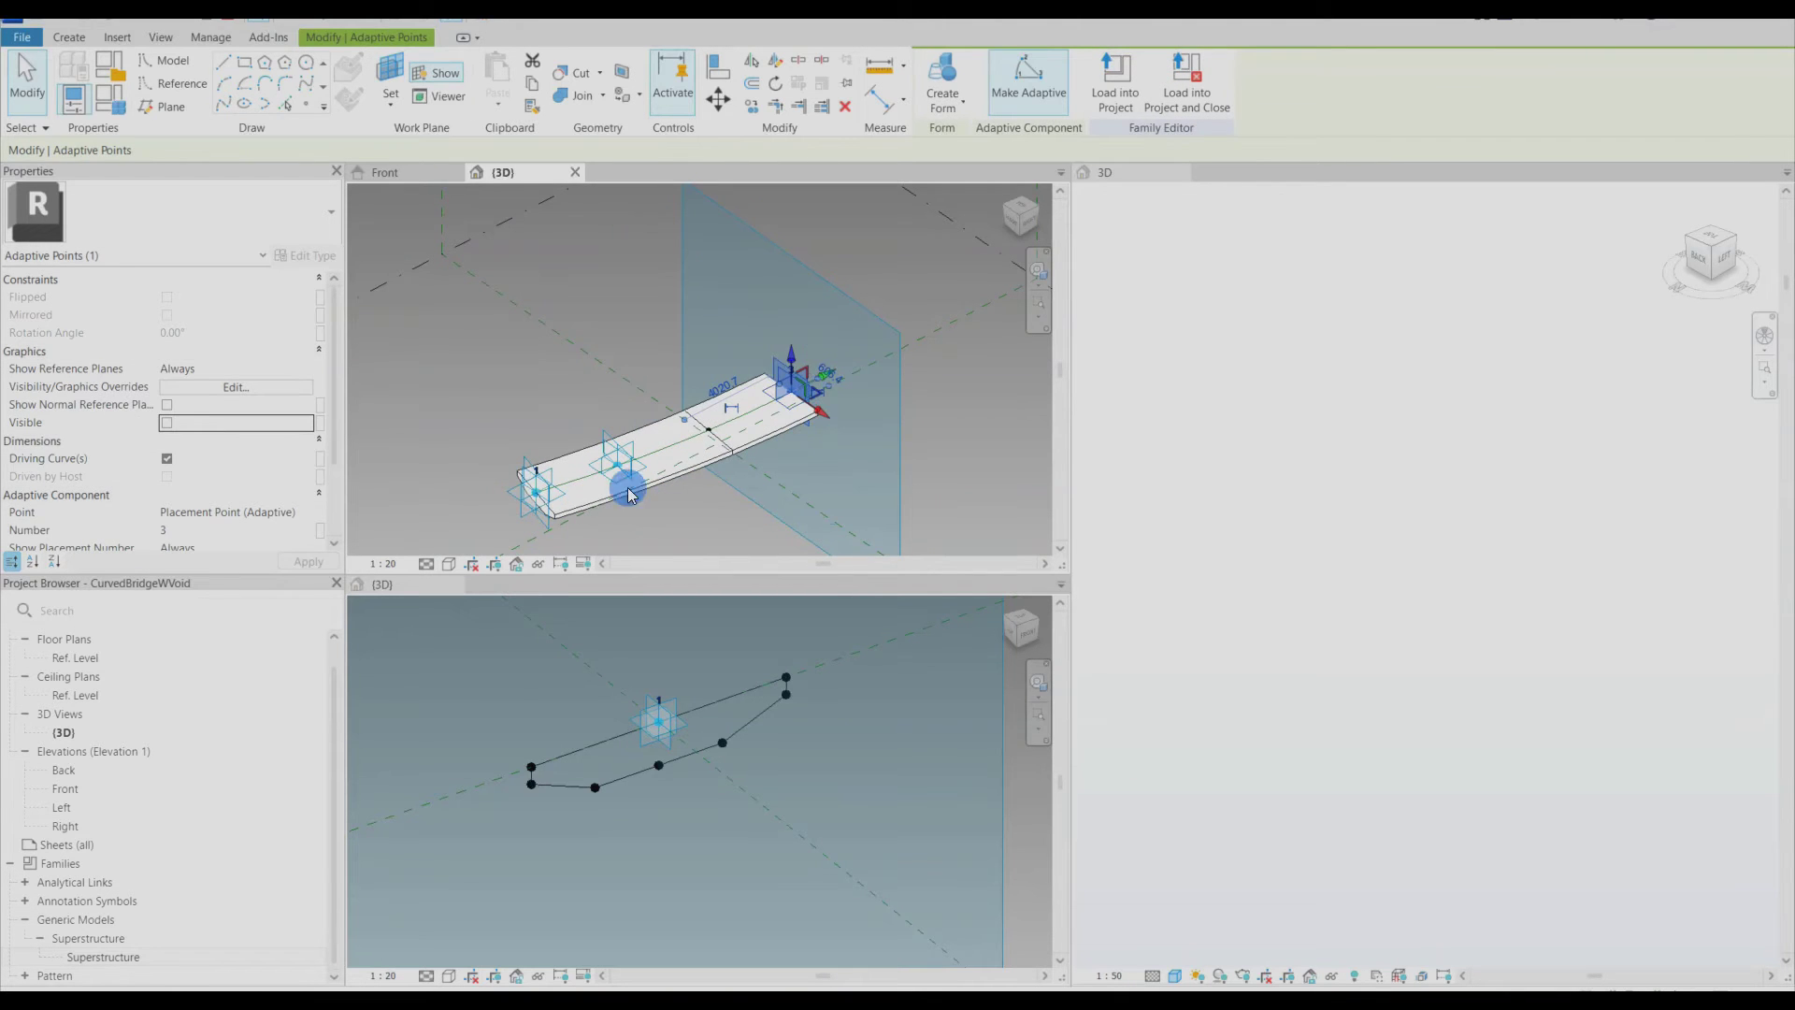
key("Escape")
mouse_move(545, 451)
middle_mouse_down("shift")
mouse_move(641, 356)
mouse_move(557, 412)
mouse_move(571, 449)
middle_mouse_up("shift")
Step: Return to the Superstructure family's 3D view and set the Center (Front/Back) reference plane as the work plane
left_click(696, 886)
middle_click_drag(681, 871, 675, 819, "shift")
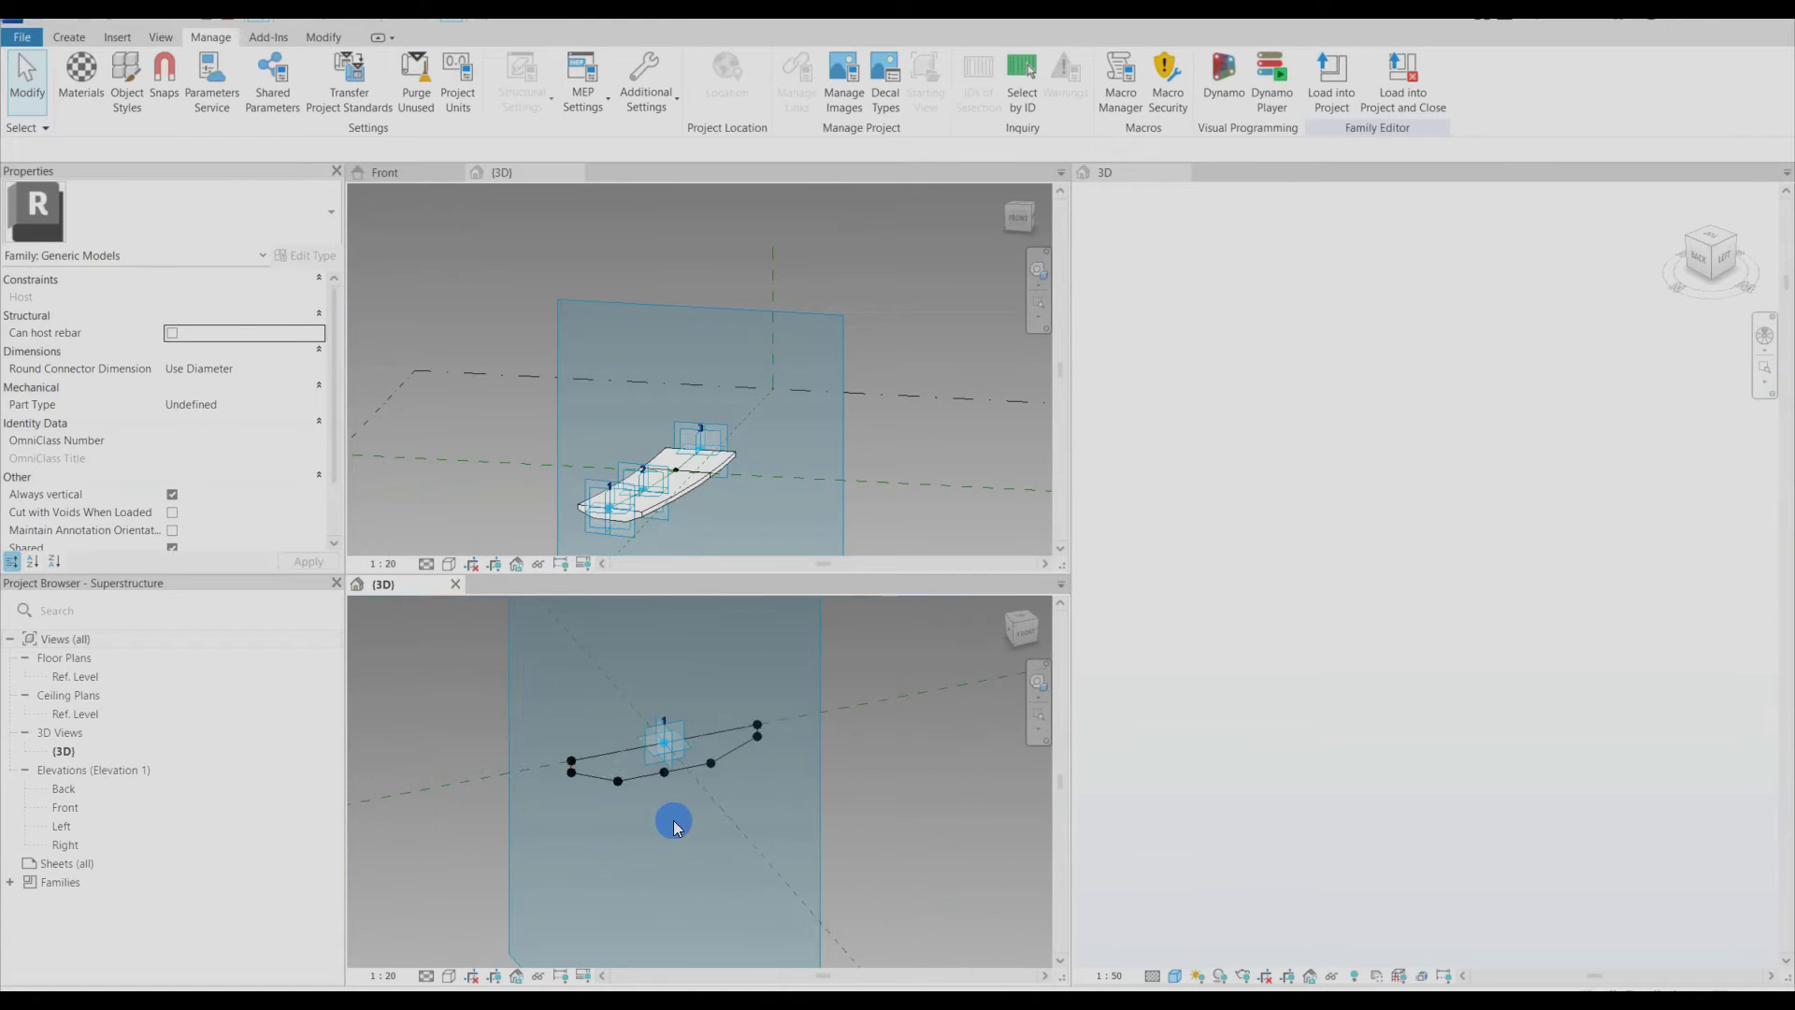
left_click(70, 36)
left_click(390, 86)
left_click(495, 776)
Step: Draw a model-line circle inside the deck outline, between the placement point and the bottom-centre point
middle_click_drag(489, 777, 623, 778, "shift")
scroll(623, 793, "up", 5)
middle_click_drag(647, 849, 637, 845, "shift")
left_click(307, 66)
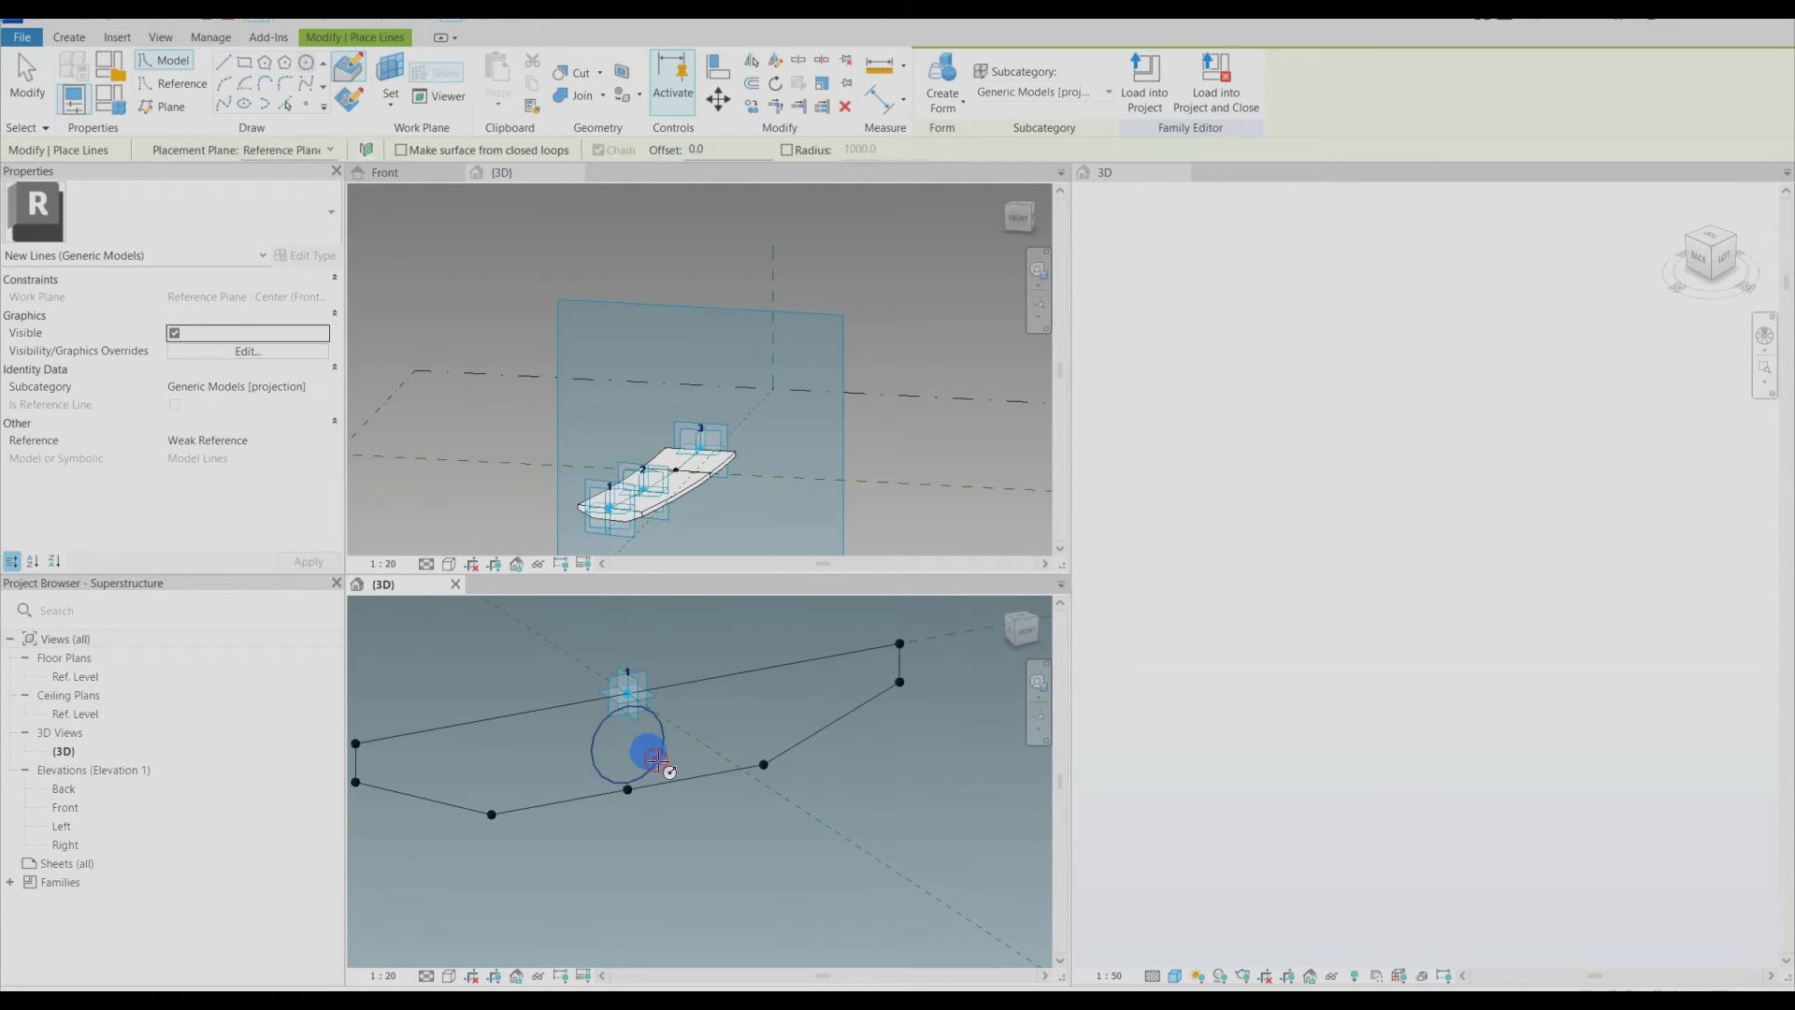
key("Escape")
key("Escape")
Step: Load the updated Superstructure family into CurvedBridgeWVoid.rfa
mouse_move(681, 841)
middle_mouse_down("shift")
mouse_move(412, 773)
mouse_move(714, 866)
mouse_move(705, 846)
middle_mouse_up("shift")
left_click(940, 80)
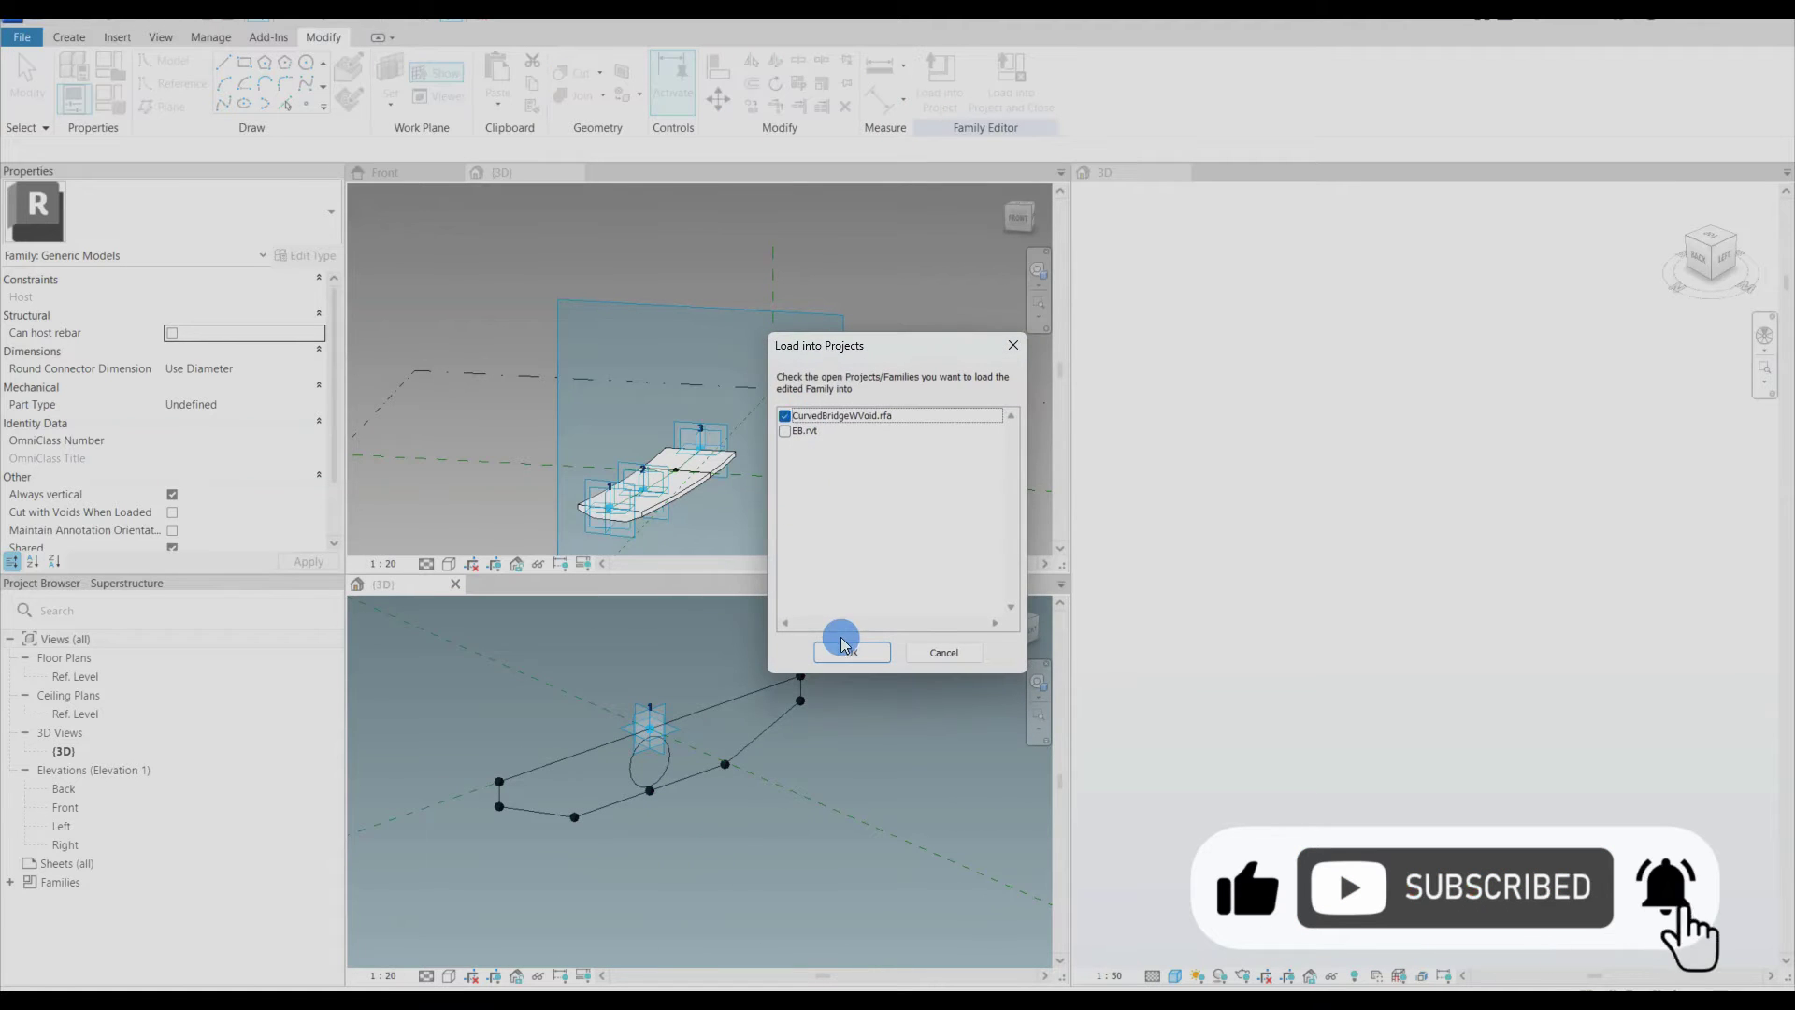
left_click(844, 645)
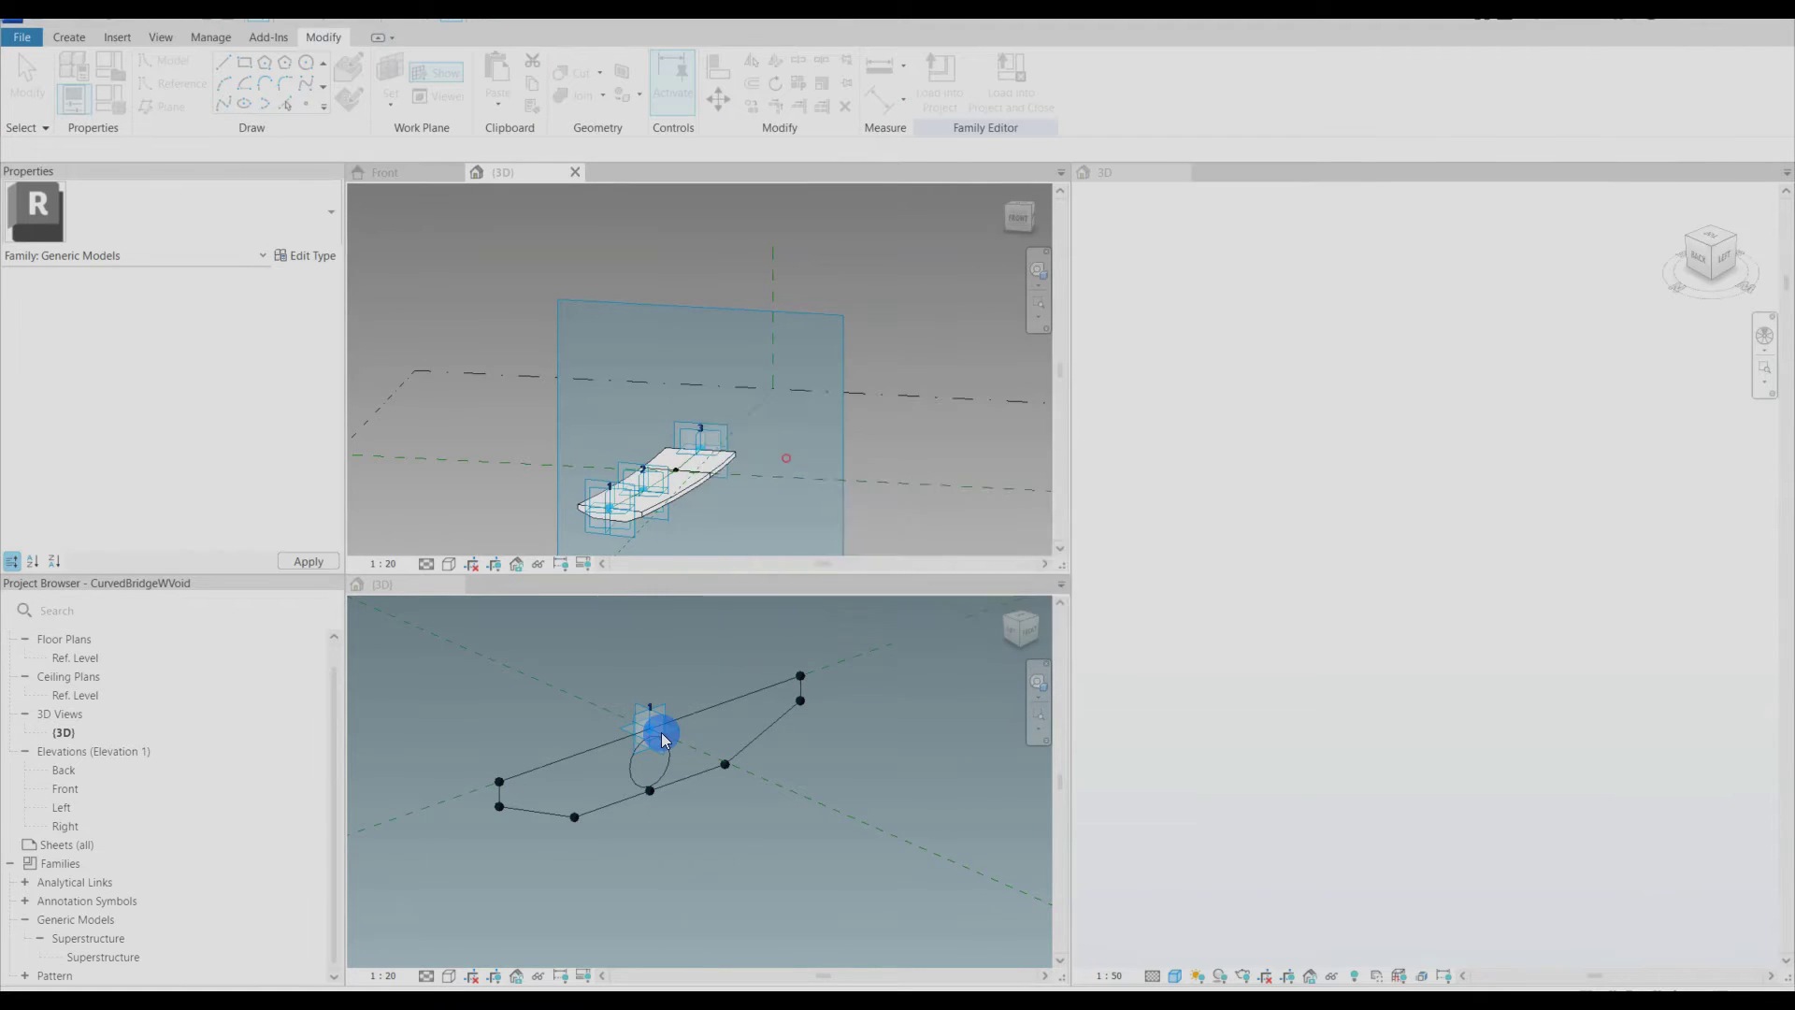
Step: Try to complete loading Superstructure into CurvedBridgeWVoid, and delete the circle drawn inside the Superstructure deck outline
left_click(746, 458)
left_click(1059, 575)
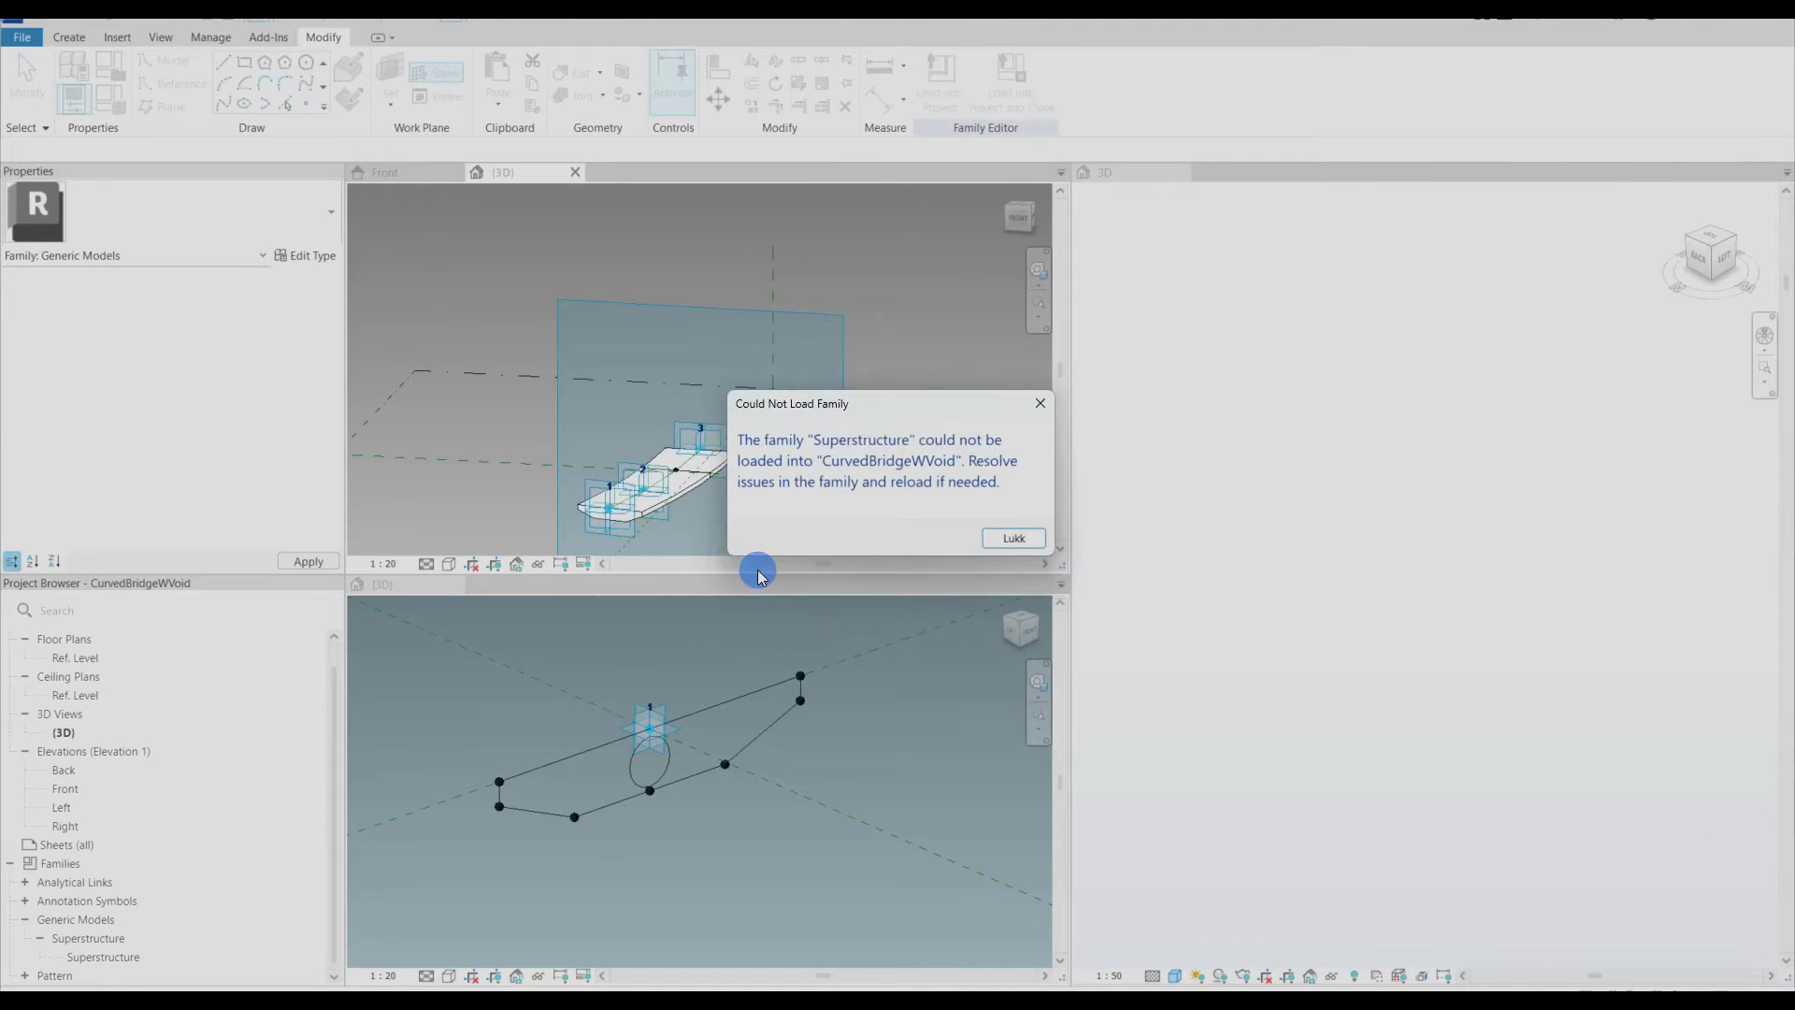
left_click(1013, 531)
left_click(625, 776)
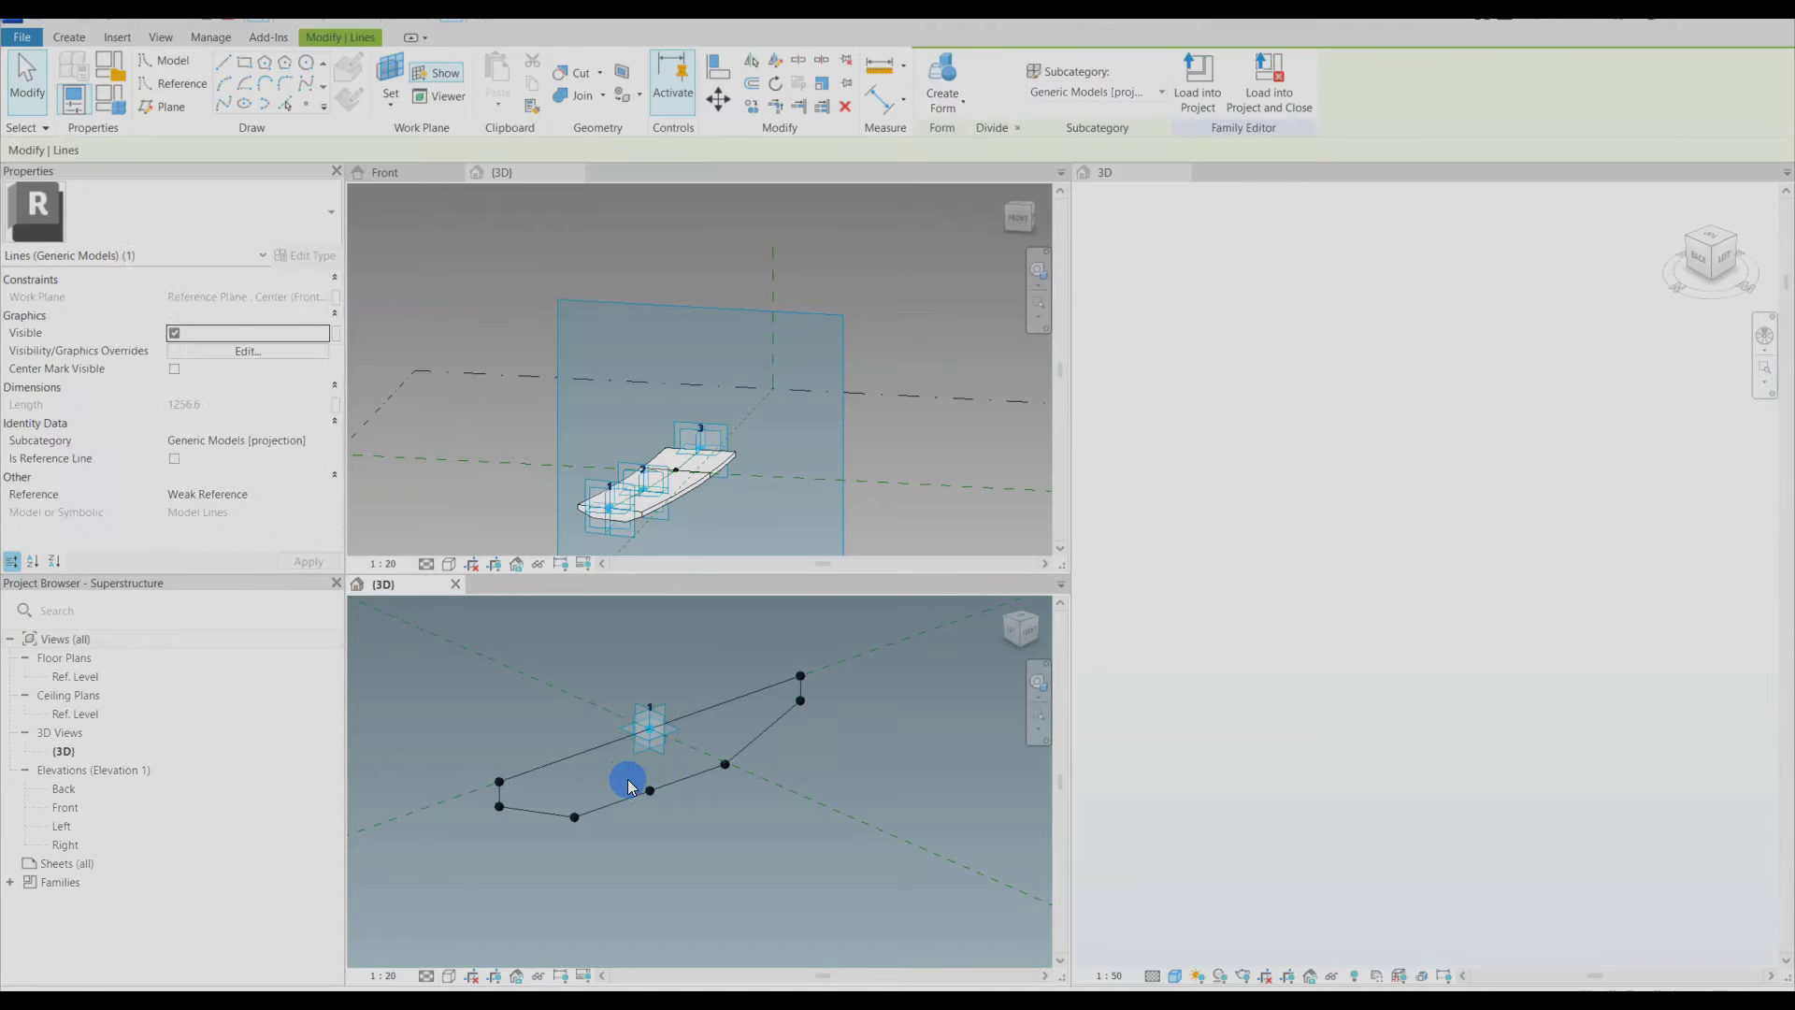
key("Delete")
scroll(706, 857, "down", 1)
middle_click_drag(706, 857, 712, 840)
Step: Close the Superstructure family and the Front elevation of CurvedBridgeWVoid, keeping its 3D view open
left_click(453, 587)
left_click(454, 586)
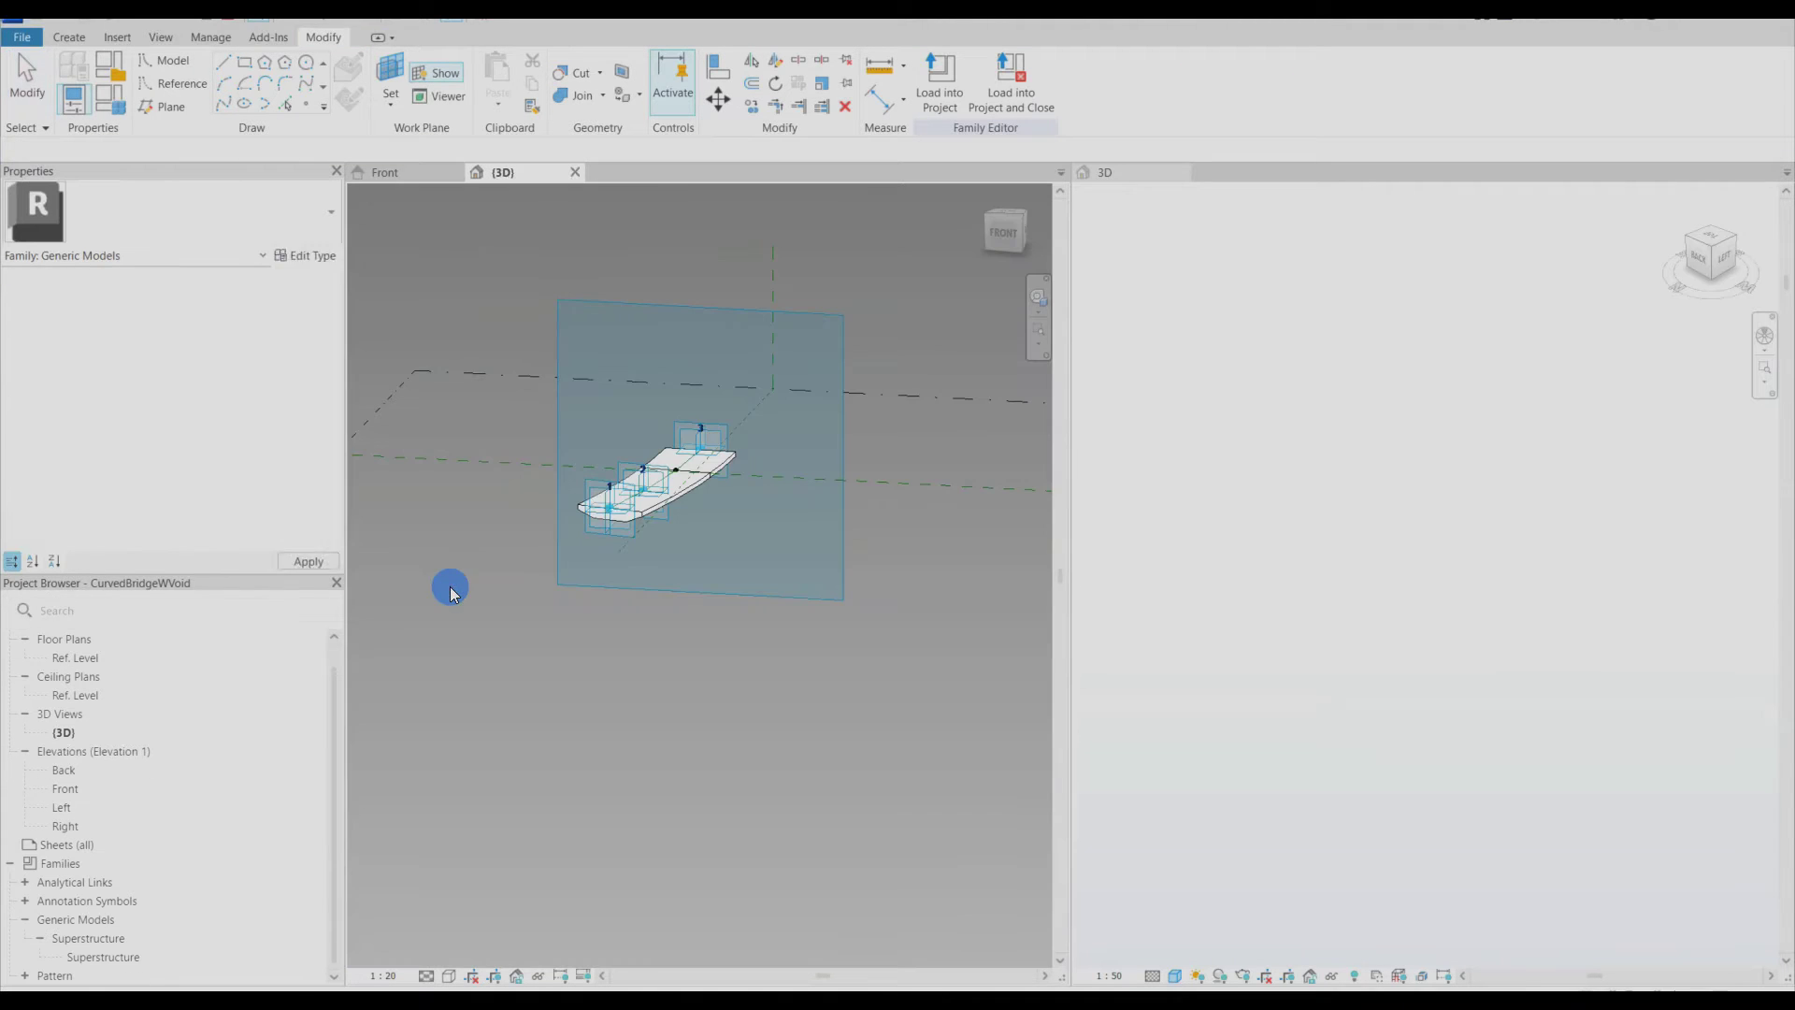
left_click(413, 176)
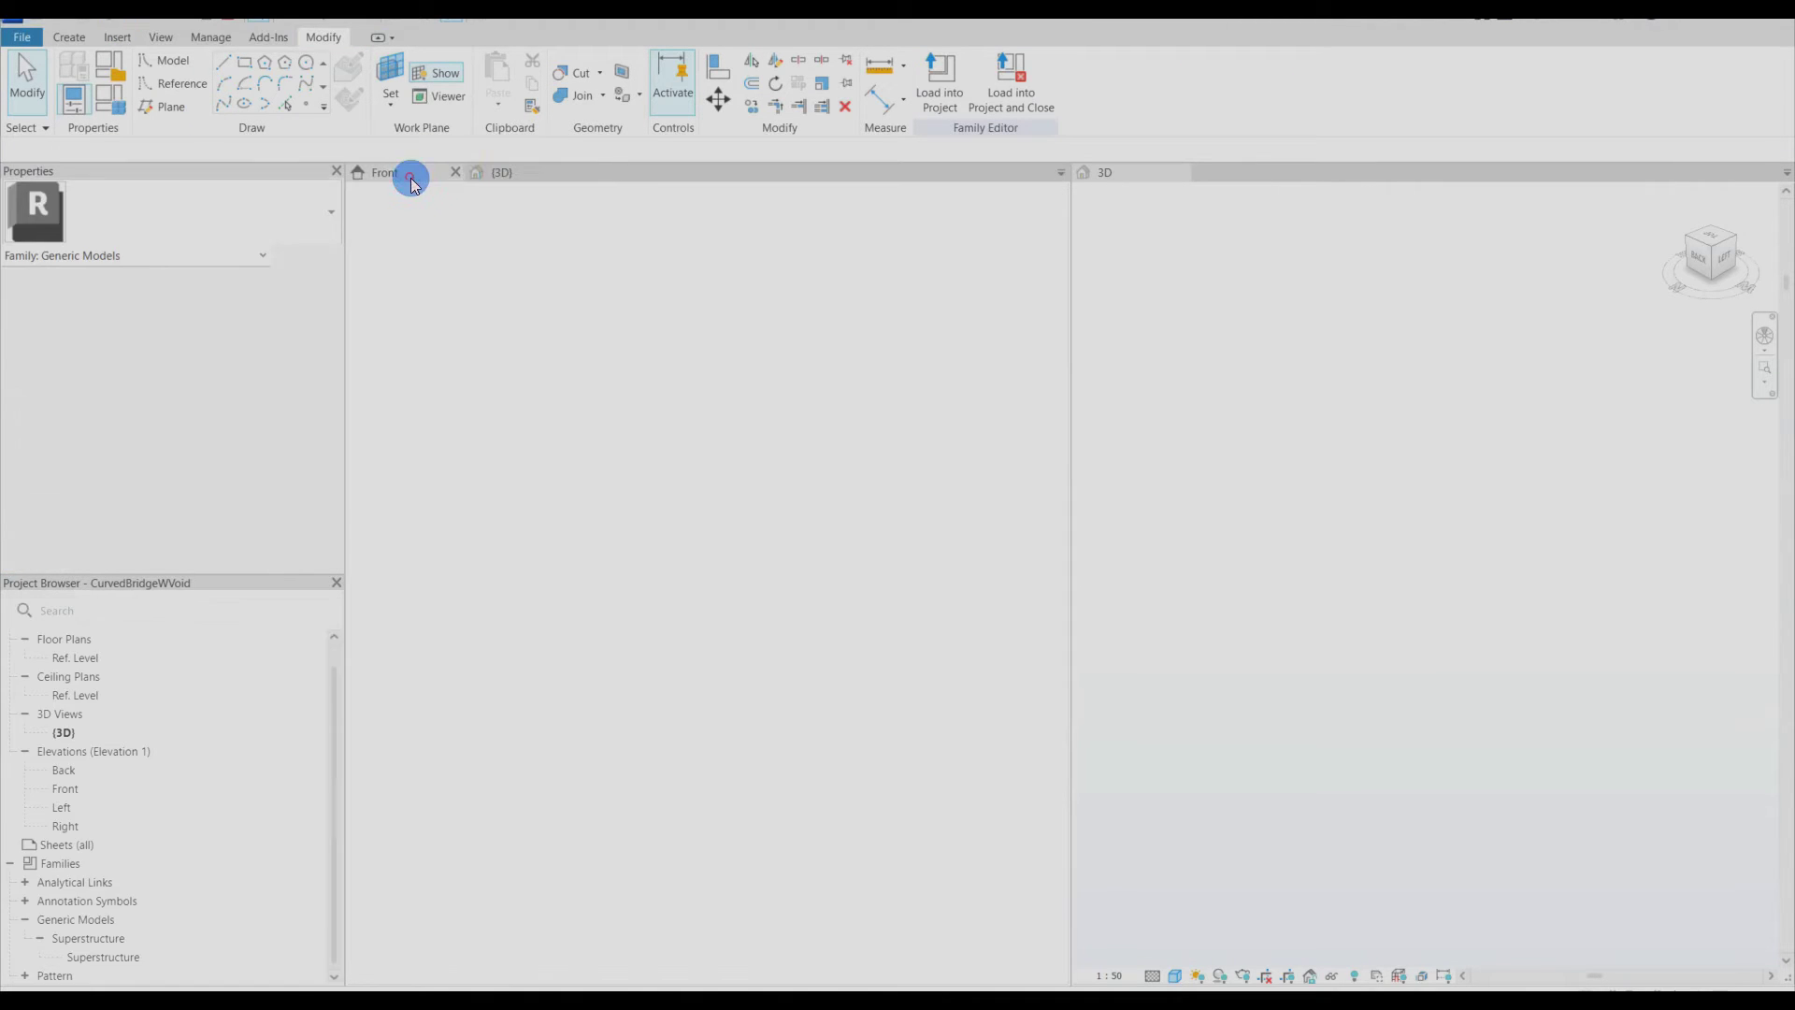
key("Return")
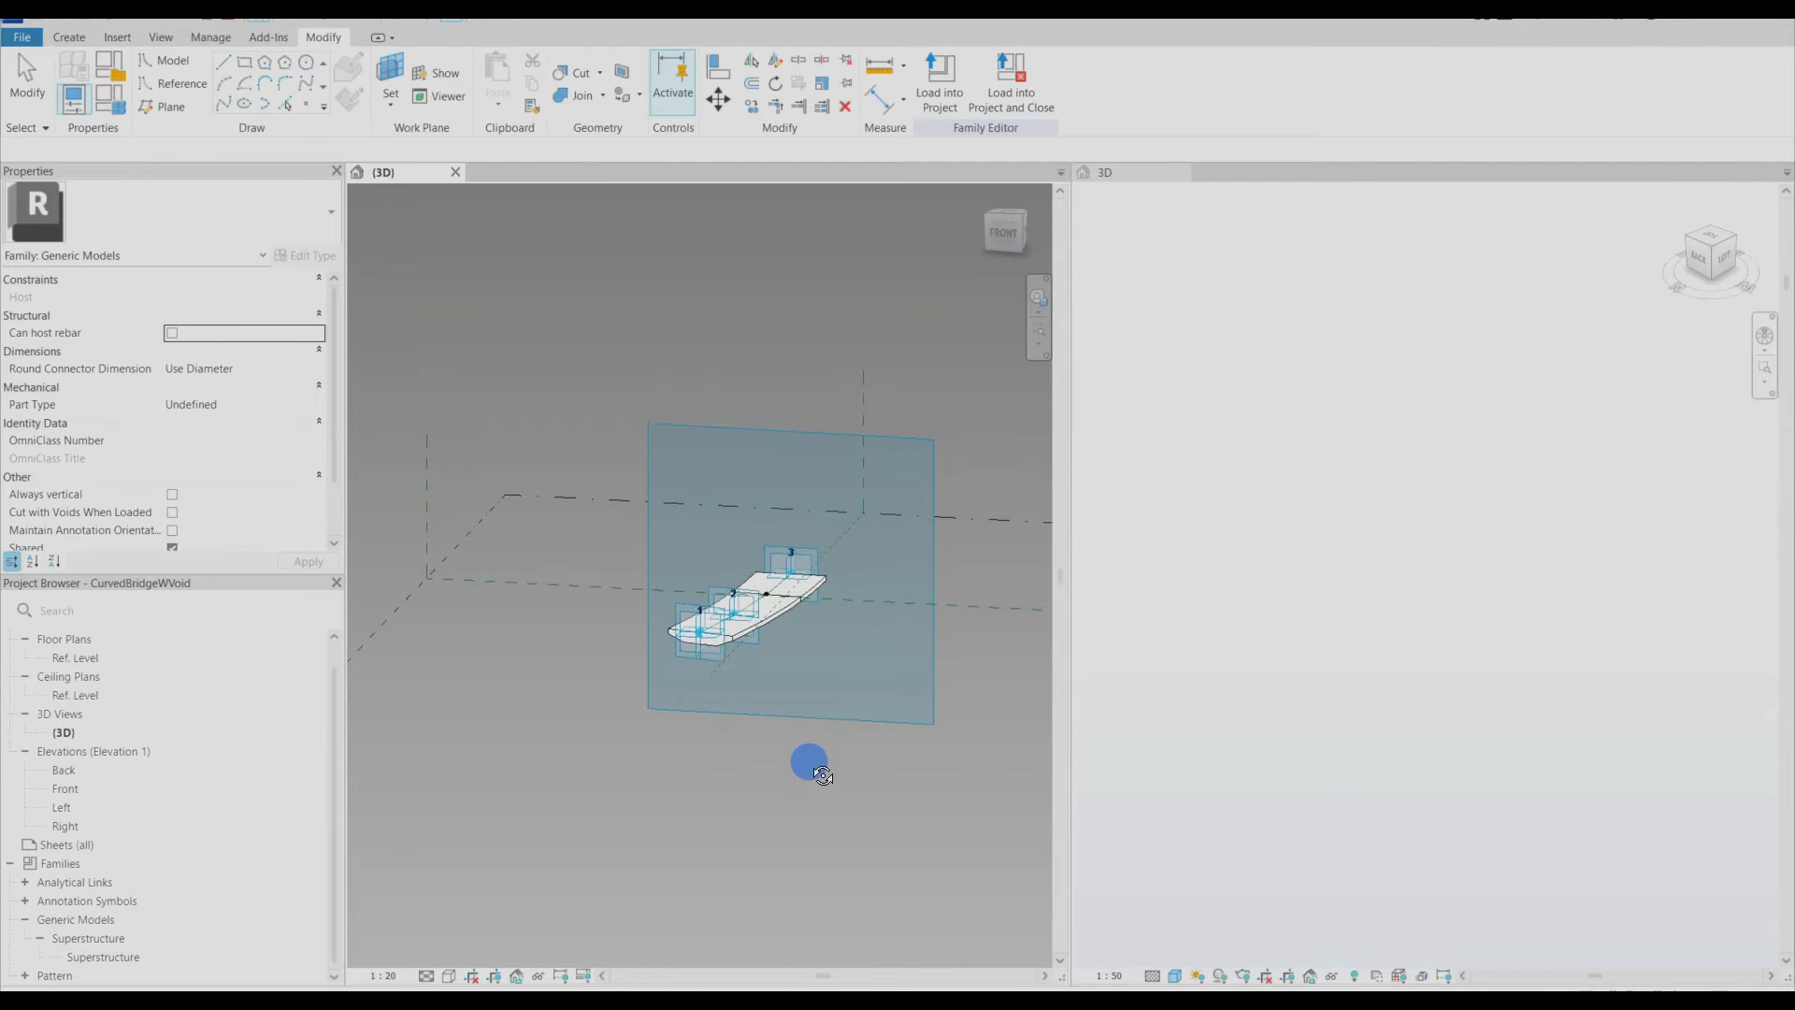
middle_click_drag(823, 775, 759, 743, "shift")
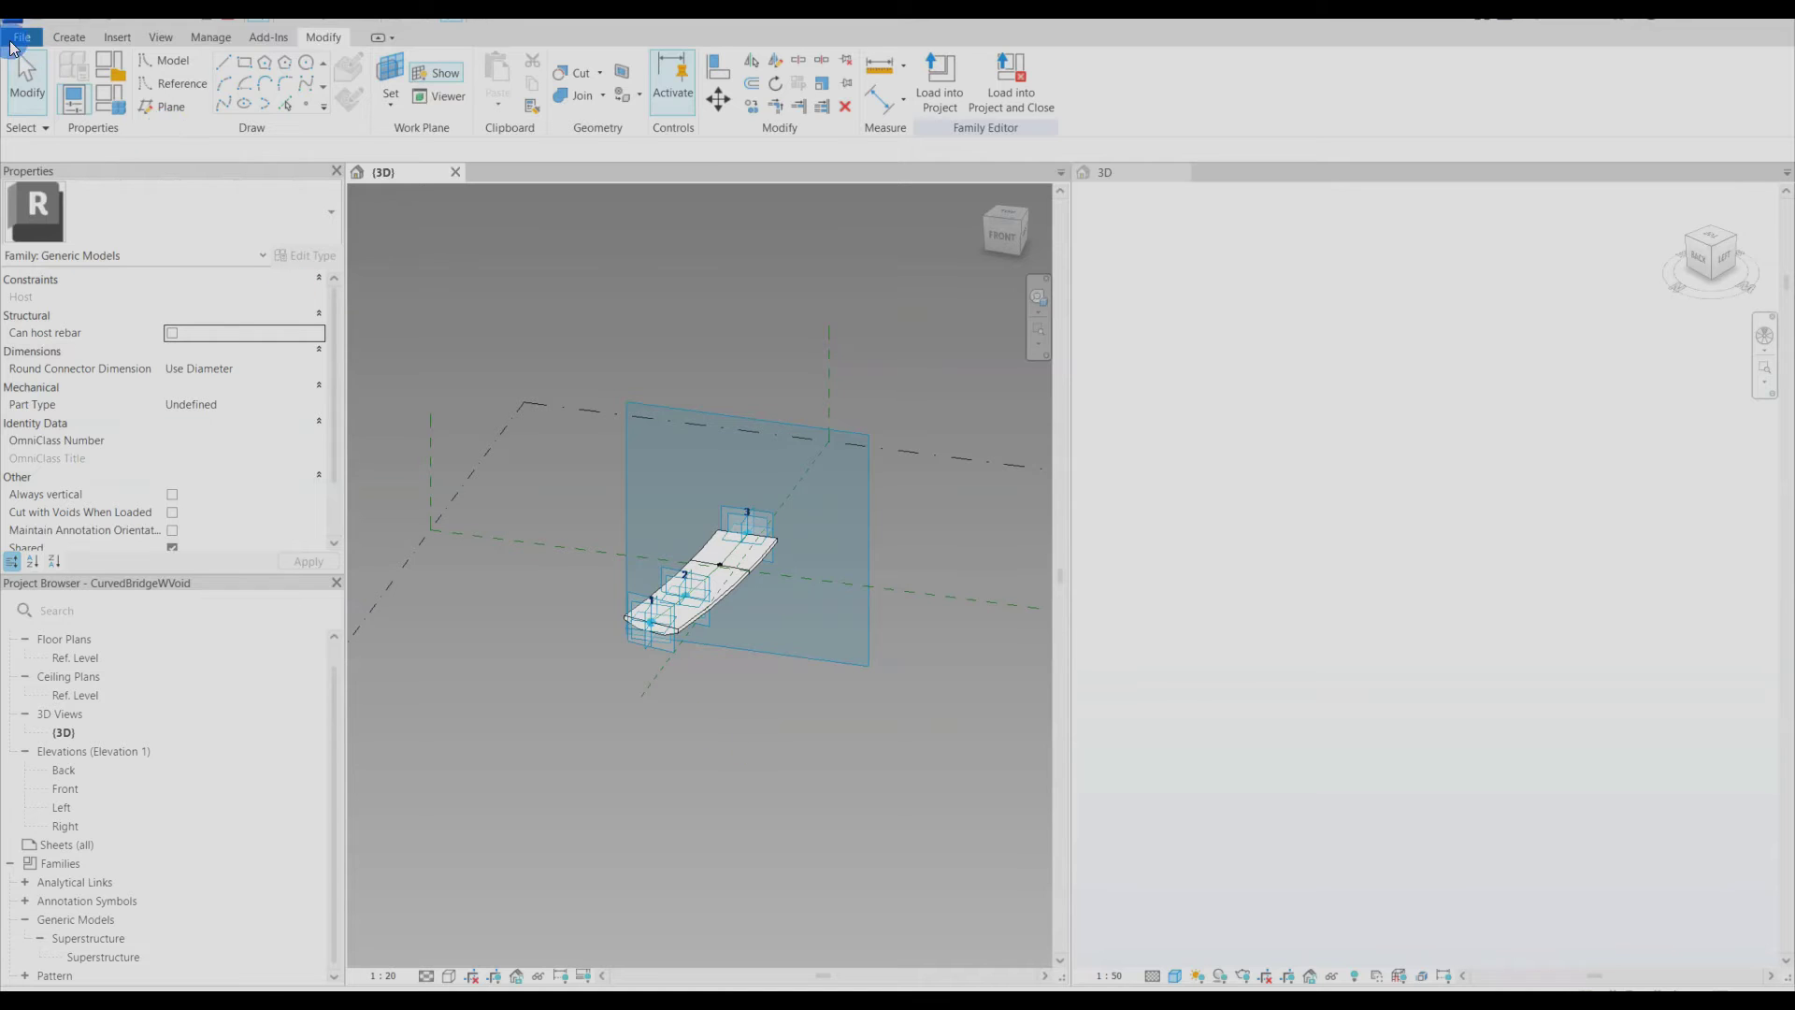
Step: Create a new adaptive generic model family
left_click(15, 38)
mouse_move(58, 112)
left_click(245, 169)
mouse_move(716, 199)
left_mouse_down()
mouse_move(724, 363)
mouse_move(718, 177)
mouse_move(714, 221)
left_mouse_up()
left_click(420, 337)
left_click(720, 514)
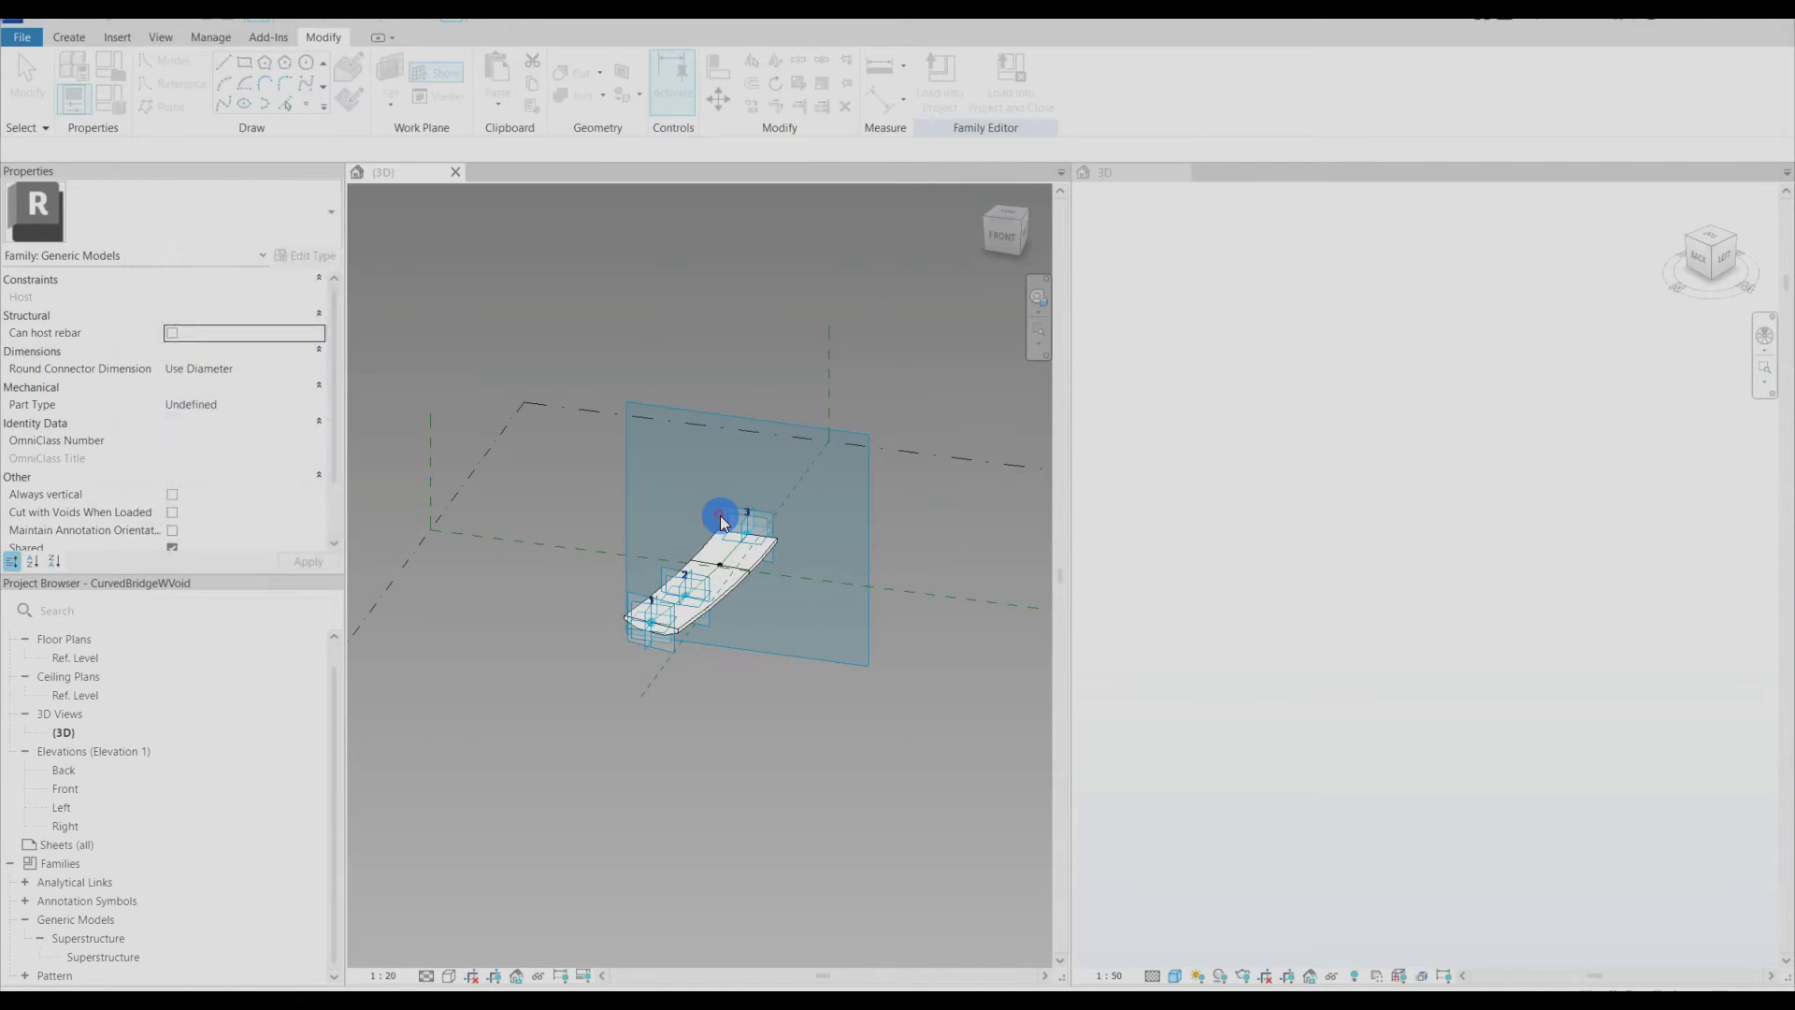
Step: Set a reference plane as the work plane in the new family's 3D view and display it
middle_click_drag(807, 723, 873, 721, "shift")
left_click(404, 72)
left_click(641, 633)
left_click(445, 71)
left_click(633, 624)
left_click_drag(681, 622, 681, 682)
Step: Open the new family's Front elevation, tile all open views, and fit the reference planes in view
double_click(66, 807)
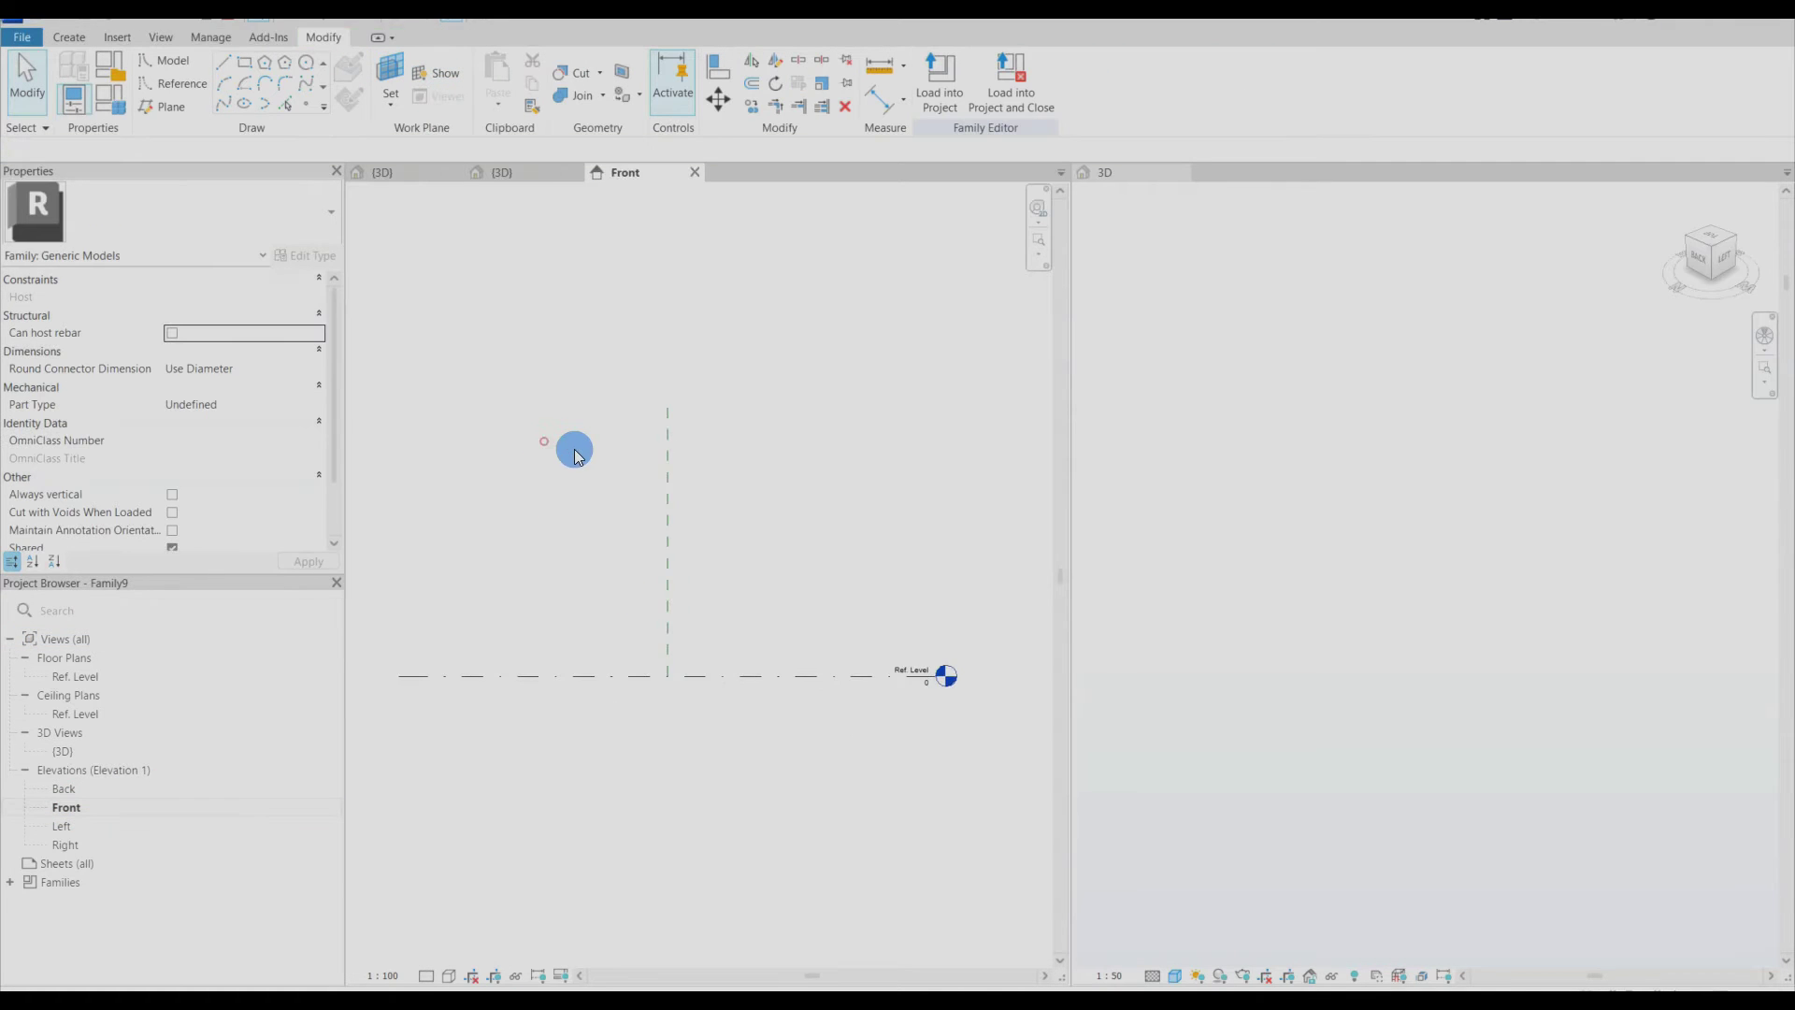
key("w")
key("t")
scroll(519, 346, "down", 4)
middle_click_drag(587, 347, 759, 309)
scroll(1290, 329, "down", 2)
scroll(661, 726, "down", 3)
middle_click_drag(659, 896, 645, 788)
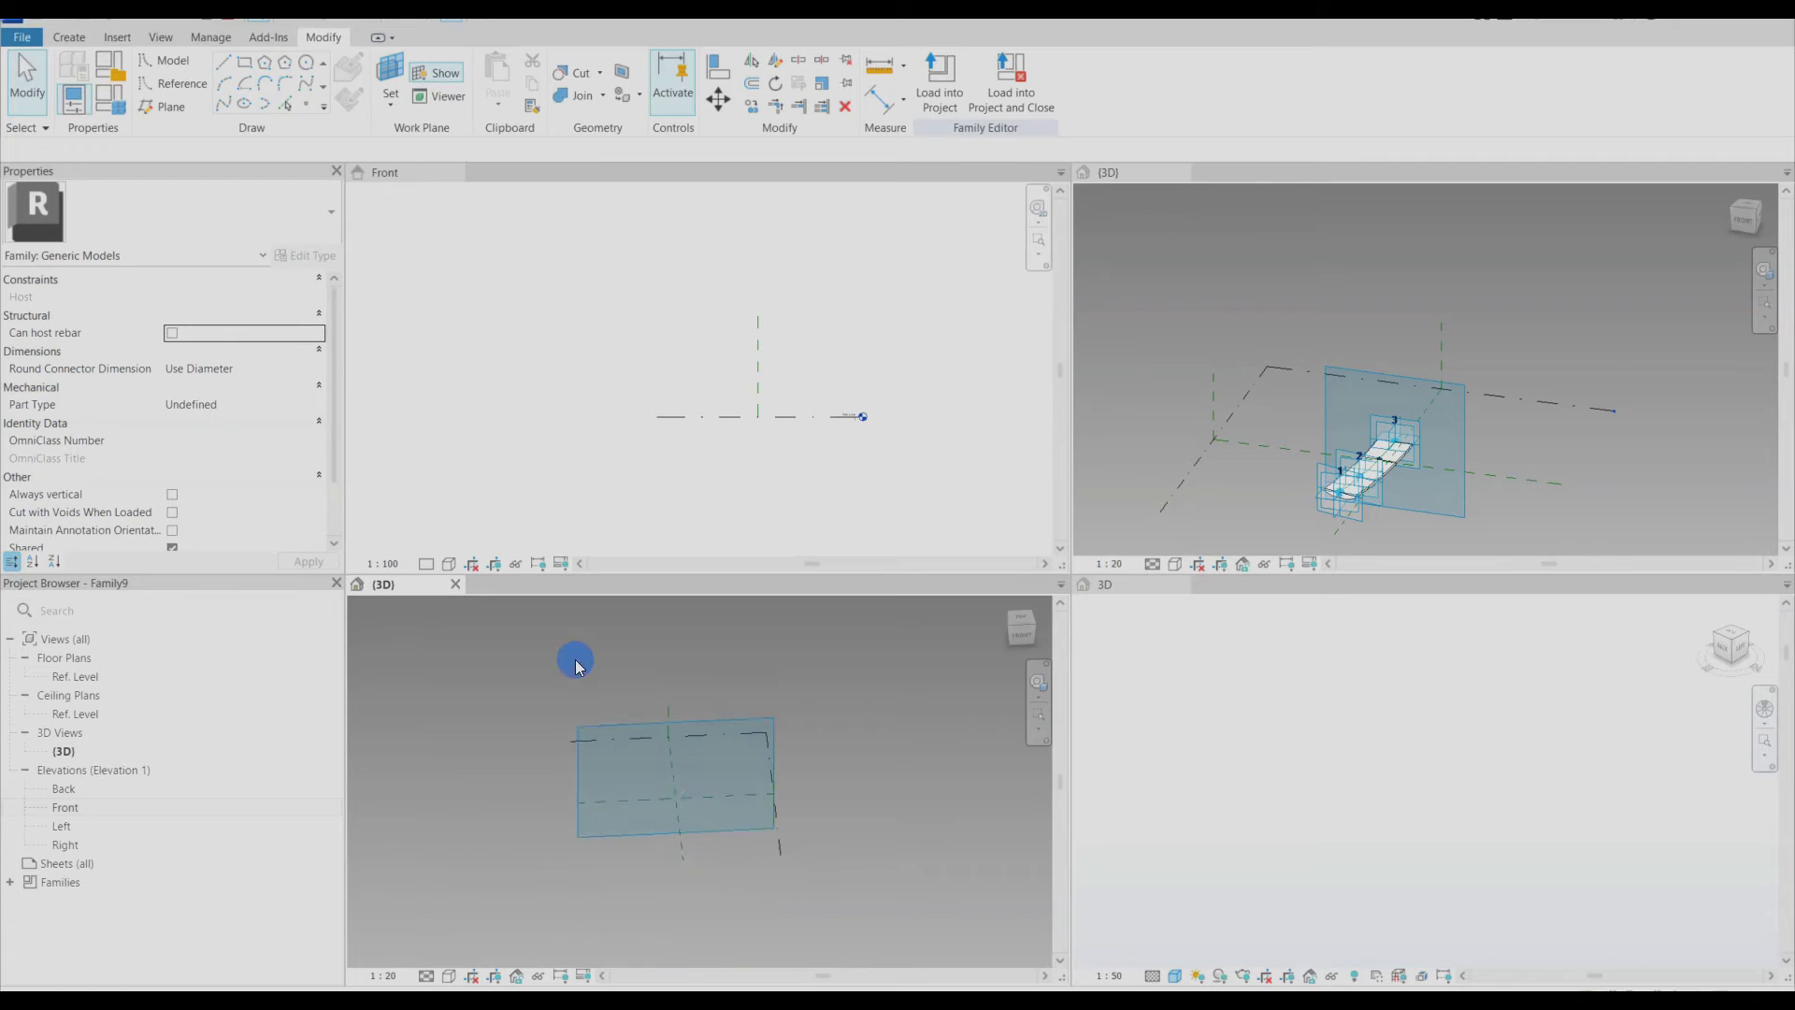
Step: Place a reference point on the Center (Front/Back) plane at the reference plane intersection in the Front elevation and make it adaptive
left_click(626, 496)
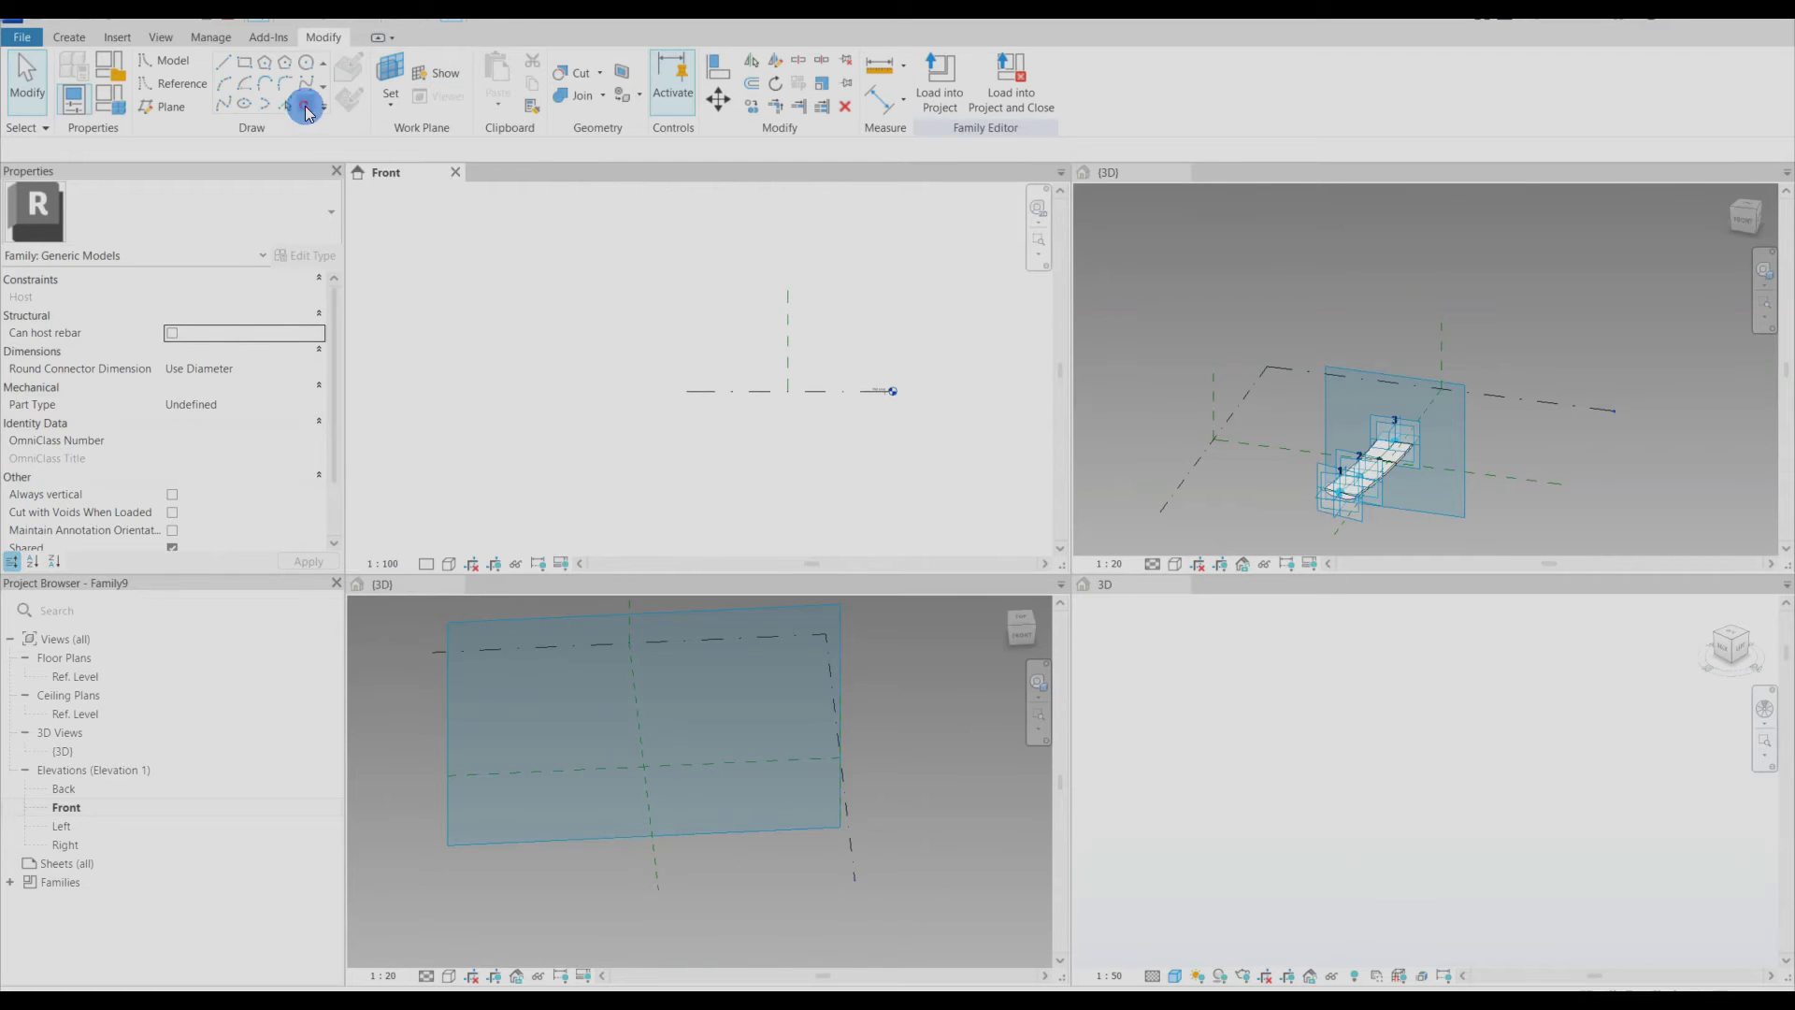
left_click(1034, 445)
left_click(1026, 475)
left_click(944, 553)
left_click(788, 391)
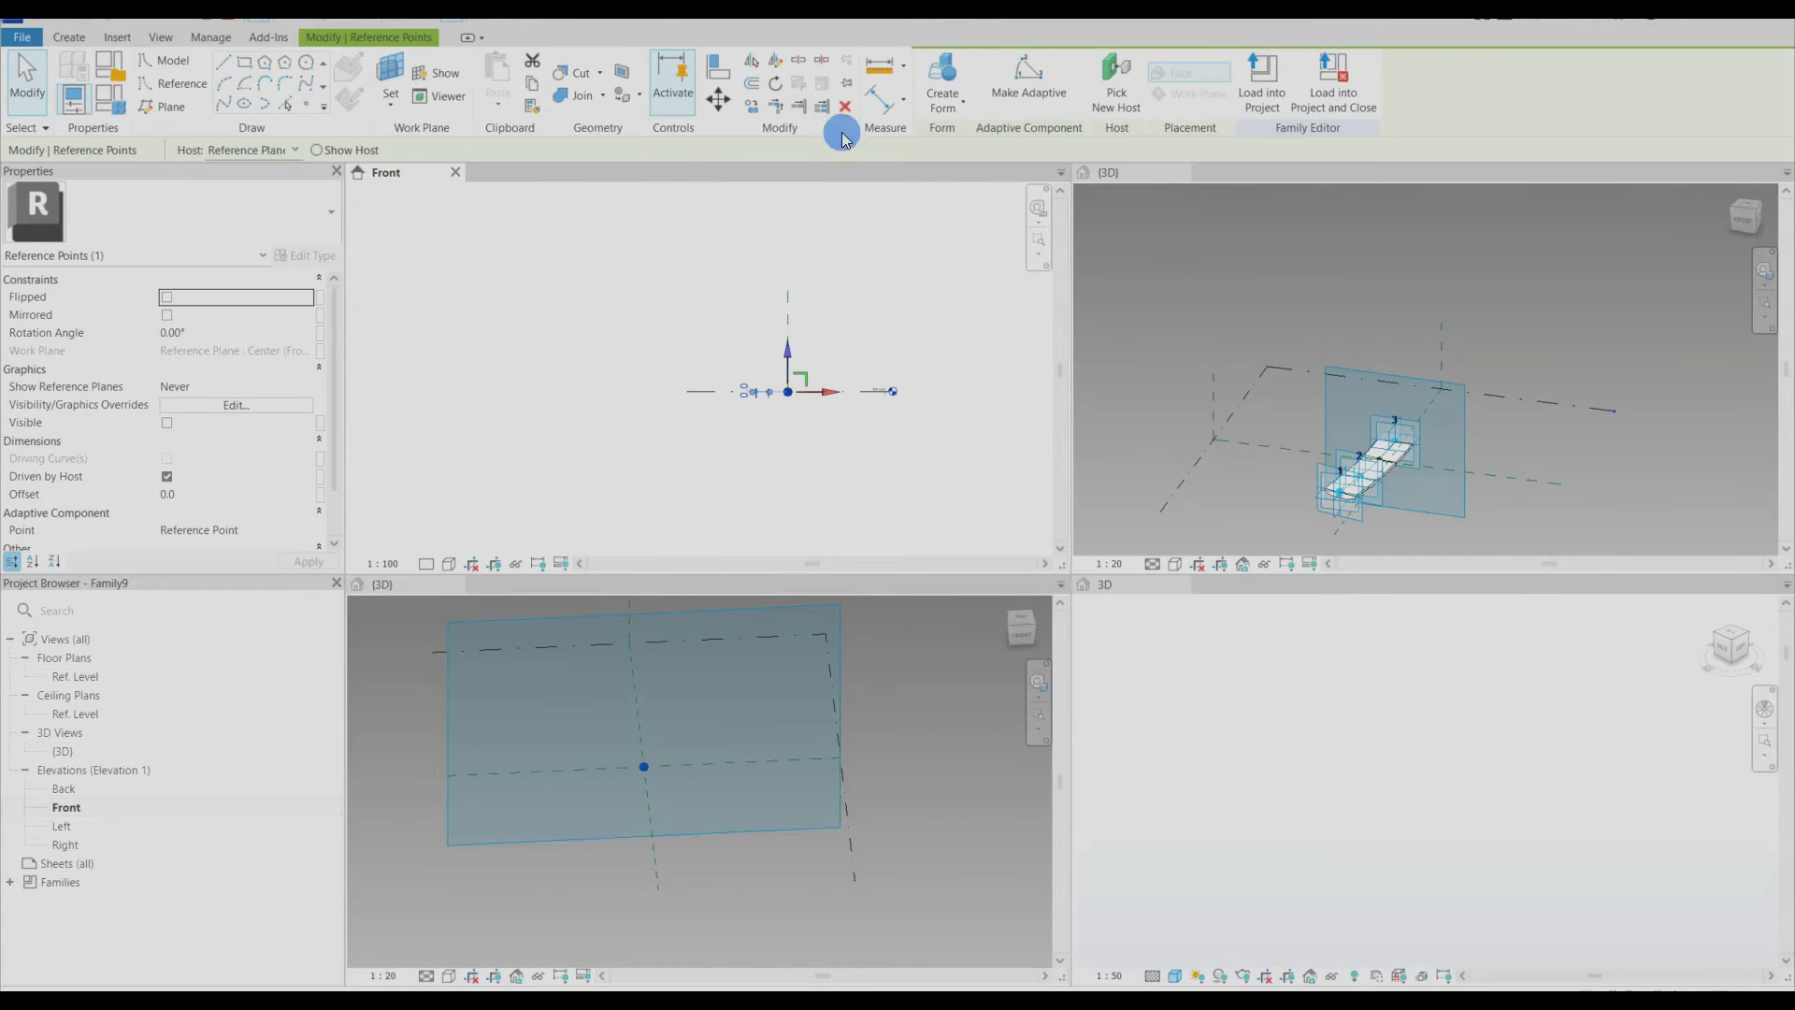
left_click(835, 483)
middle_click_drag(830, 481, 849, 479)
Step: Use the adaptive point's own plane as the work plane, host a reference point on it, and set its offset to -500
scroll(654, 713, "up", 3)
scroll(701, 793, "down", 2)
middle_click_drag(703, 797, 729, 840, "shift")
scroll(729, 840, "up", 2)
left_click(389, 83)
left_click(619, 767)
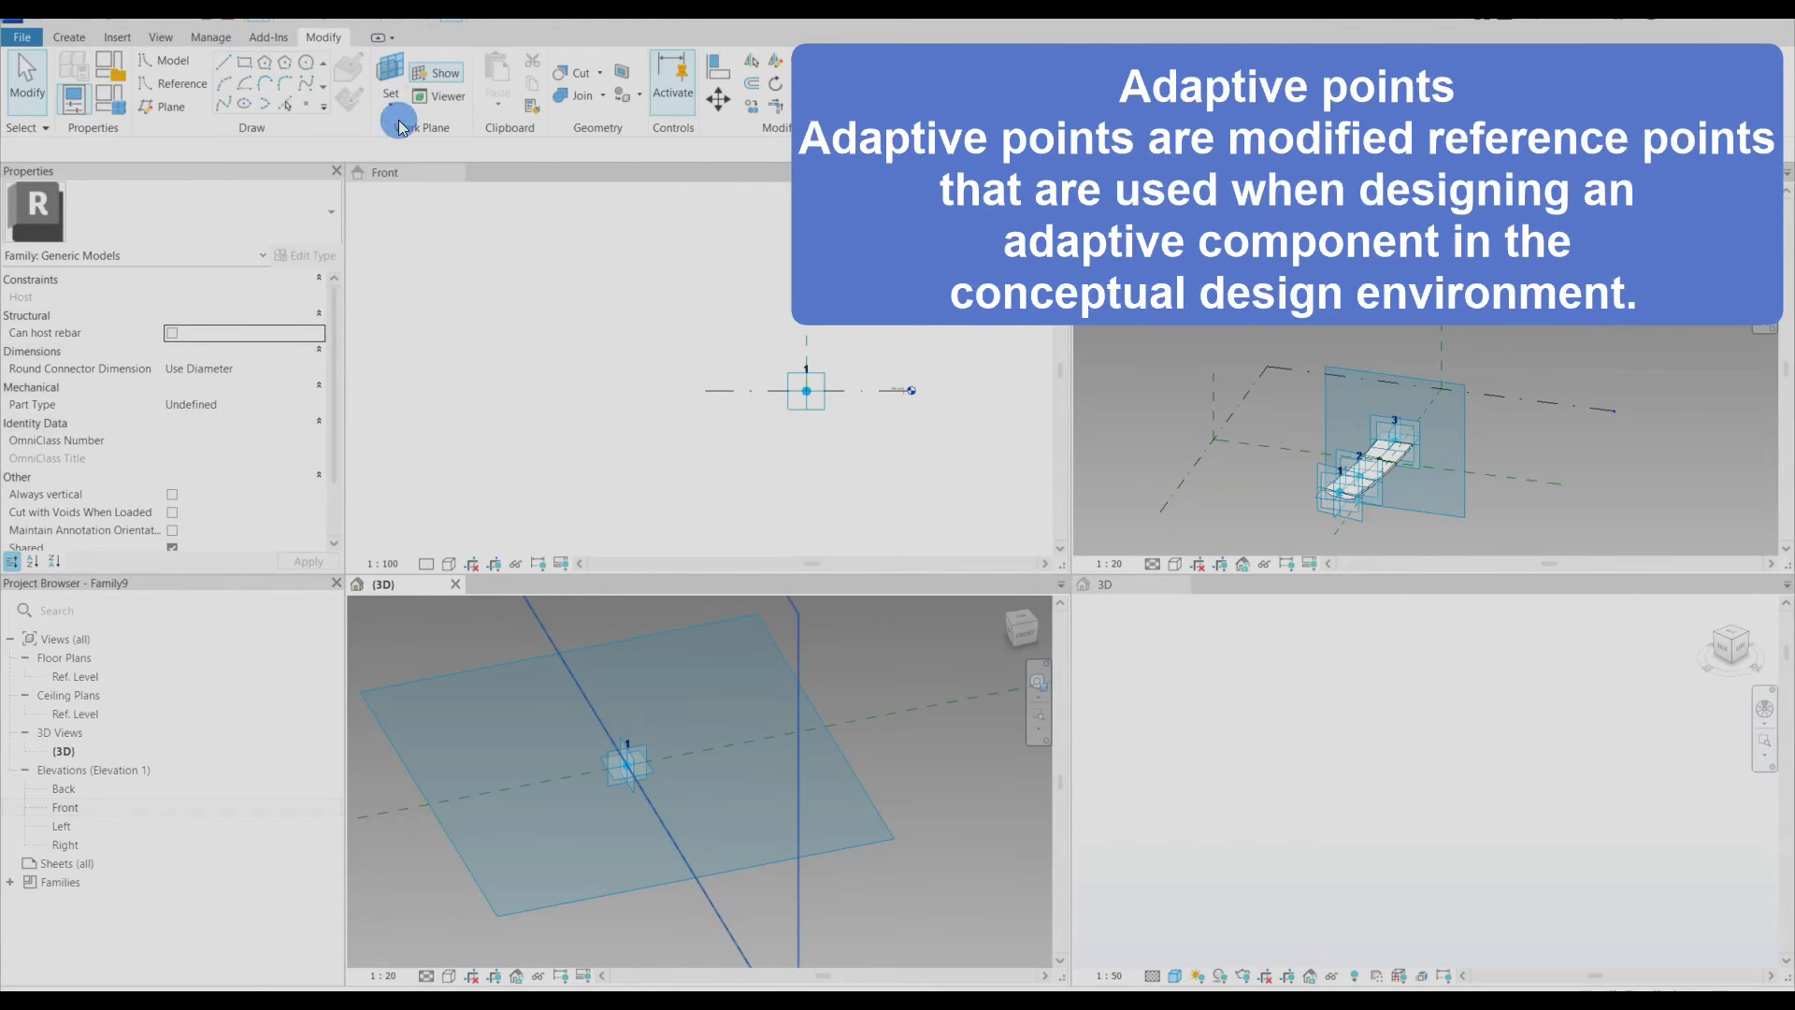
left_click(622, 778)
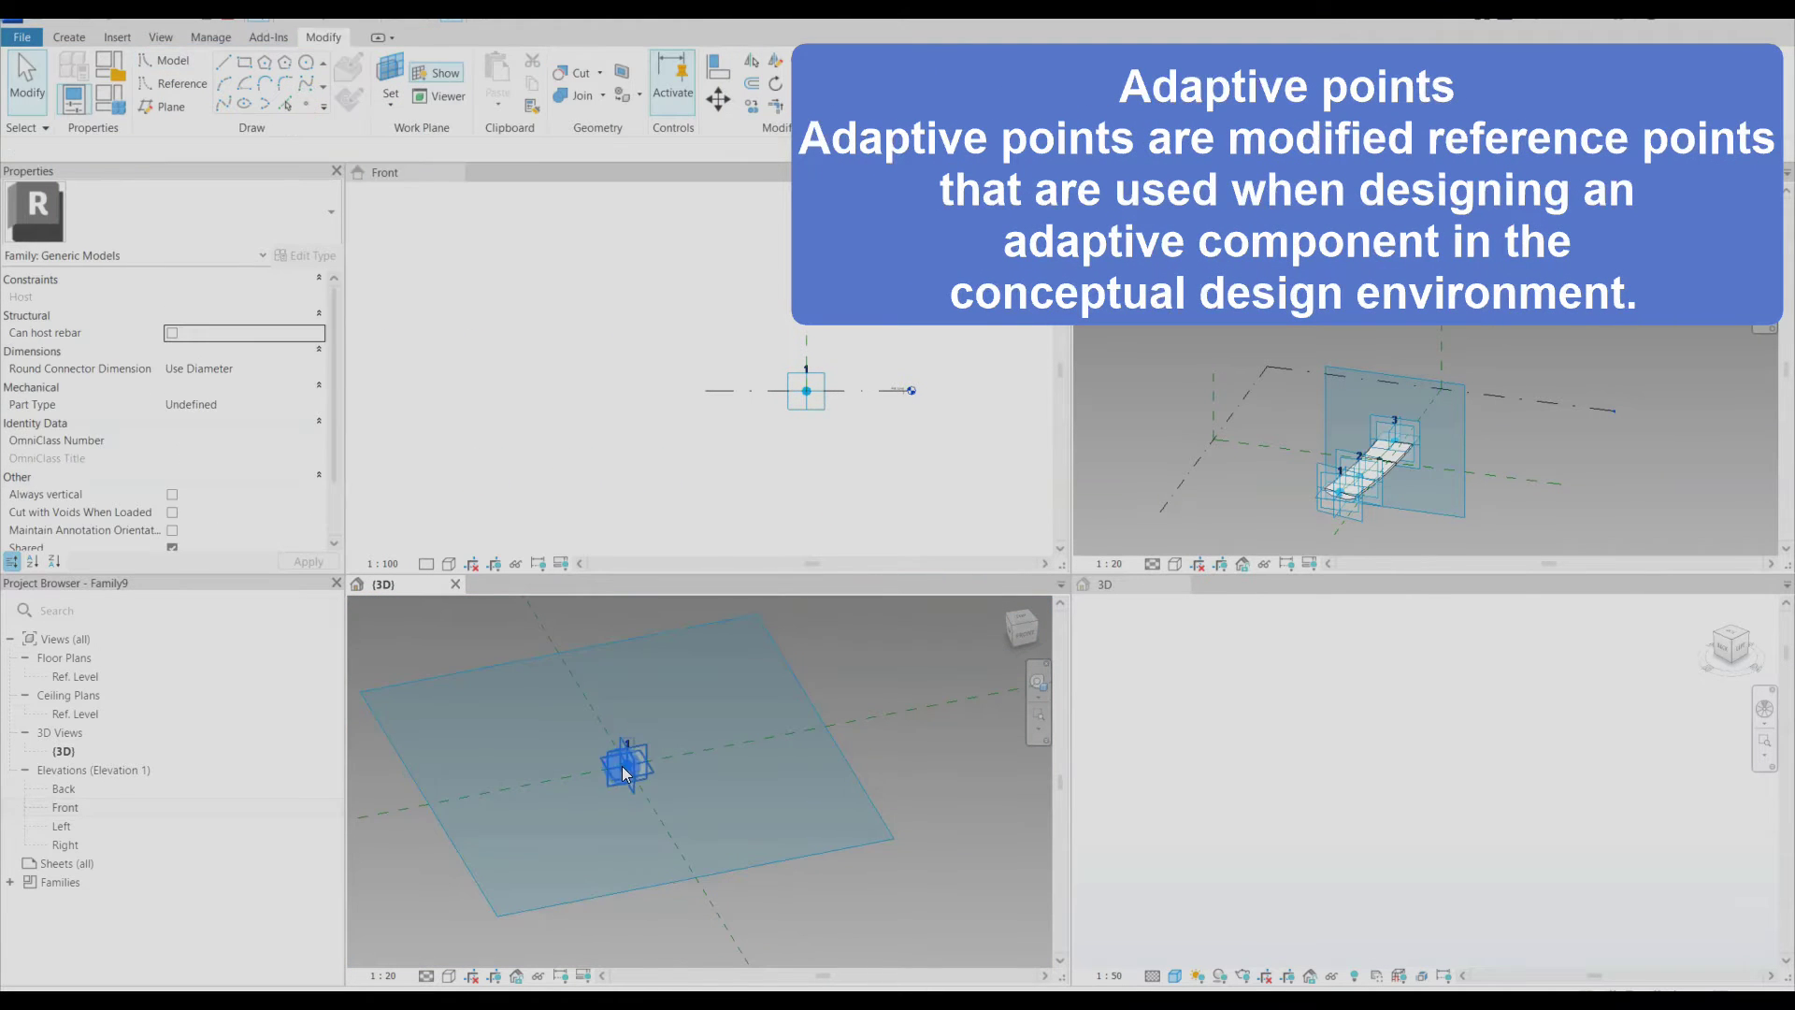
left_click(170, 477)
left_click(192, 494)
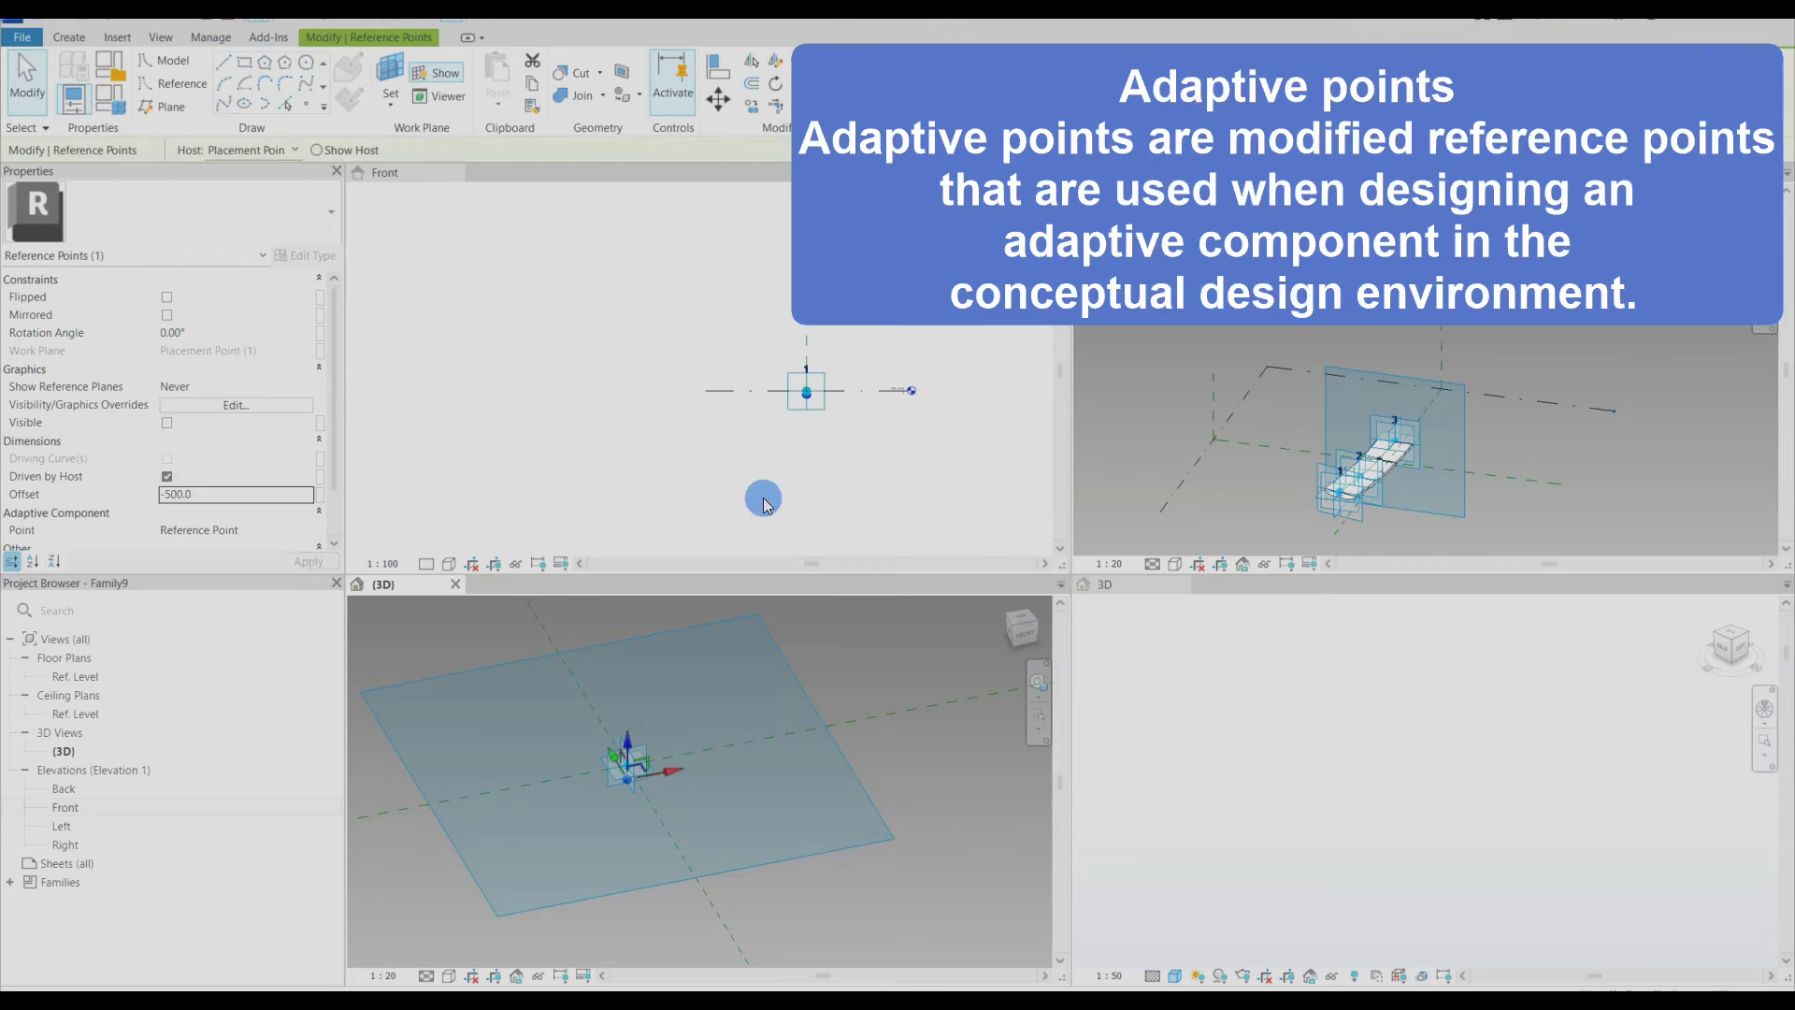
scroll(769, 376, "up", 4)
scroll(620, 777, "up", 7)
left_click(613, 860)
scroll(528, 662, "down", 1)
Step: Place two reference points hosted on the lower point and offset one to each side, with -500 for the left one
left_click(639, 749)
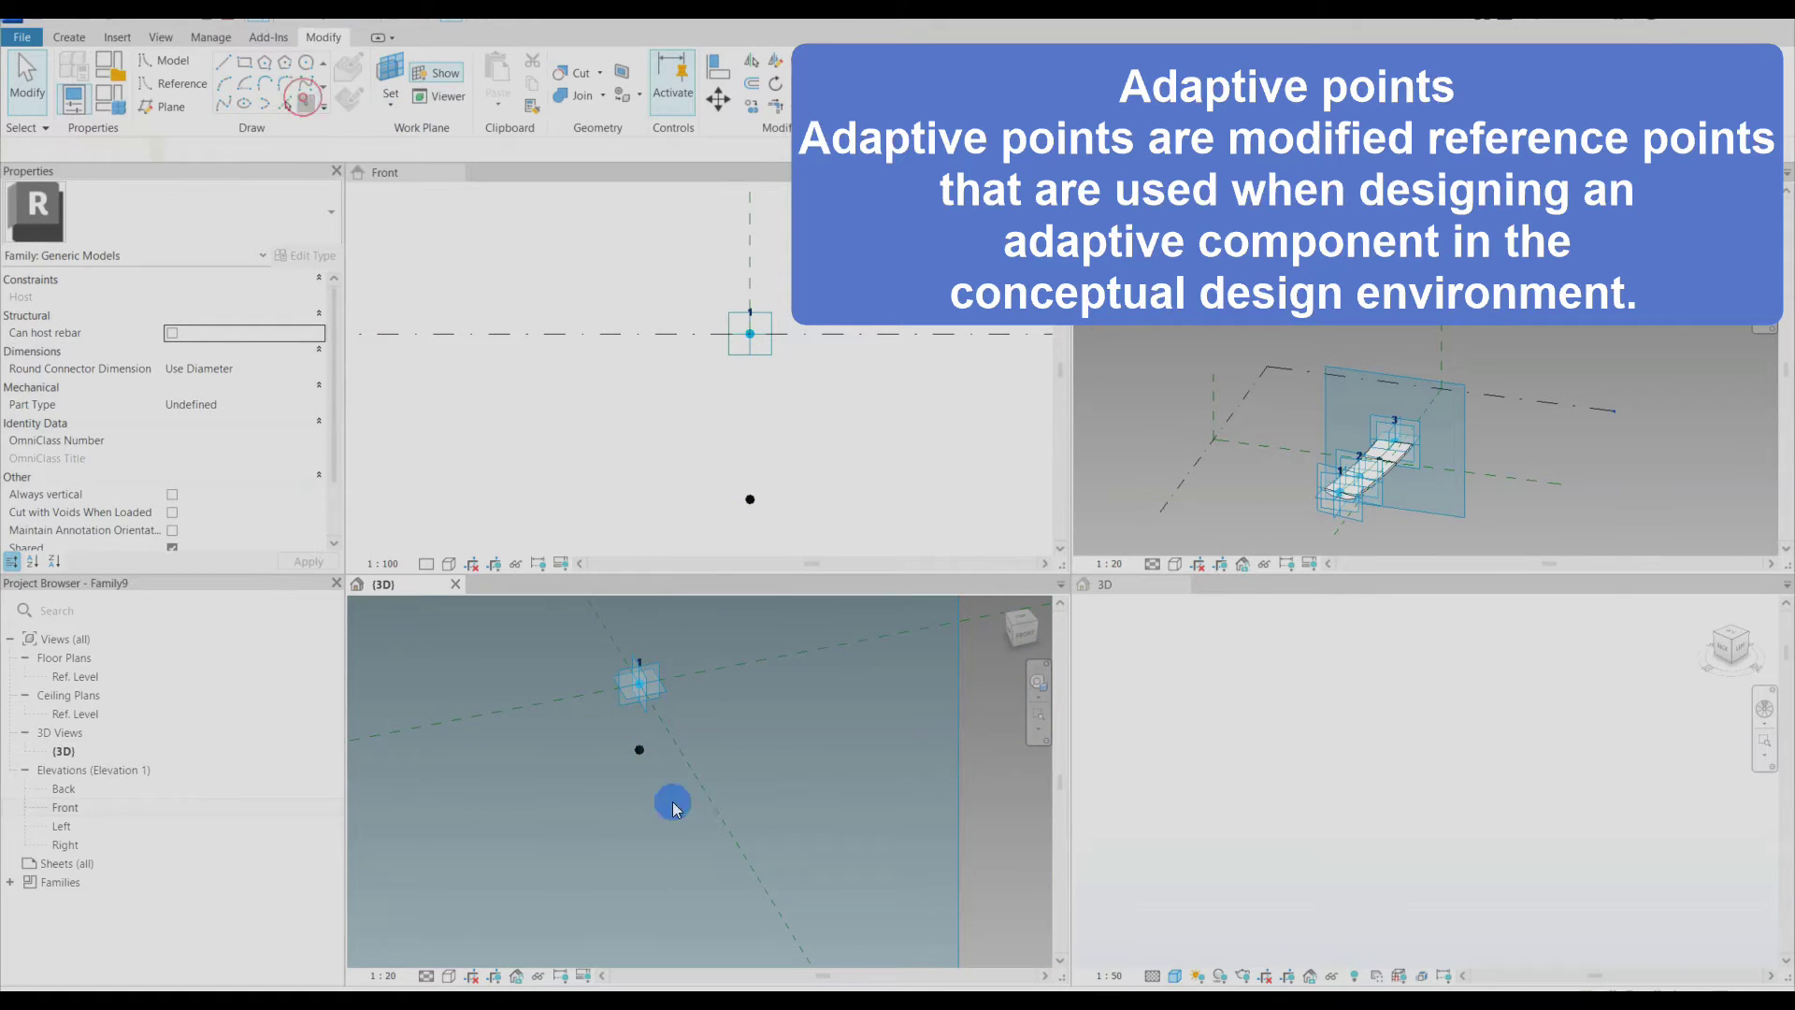
left_click(305, 104)
left_click(639, 749)
left_click(962, 576)
left_click(639, 749)
left_click(970, 572)
key("Escape")
left_click(640, 749)
left_click(186, 491)
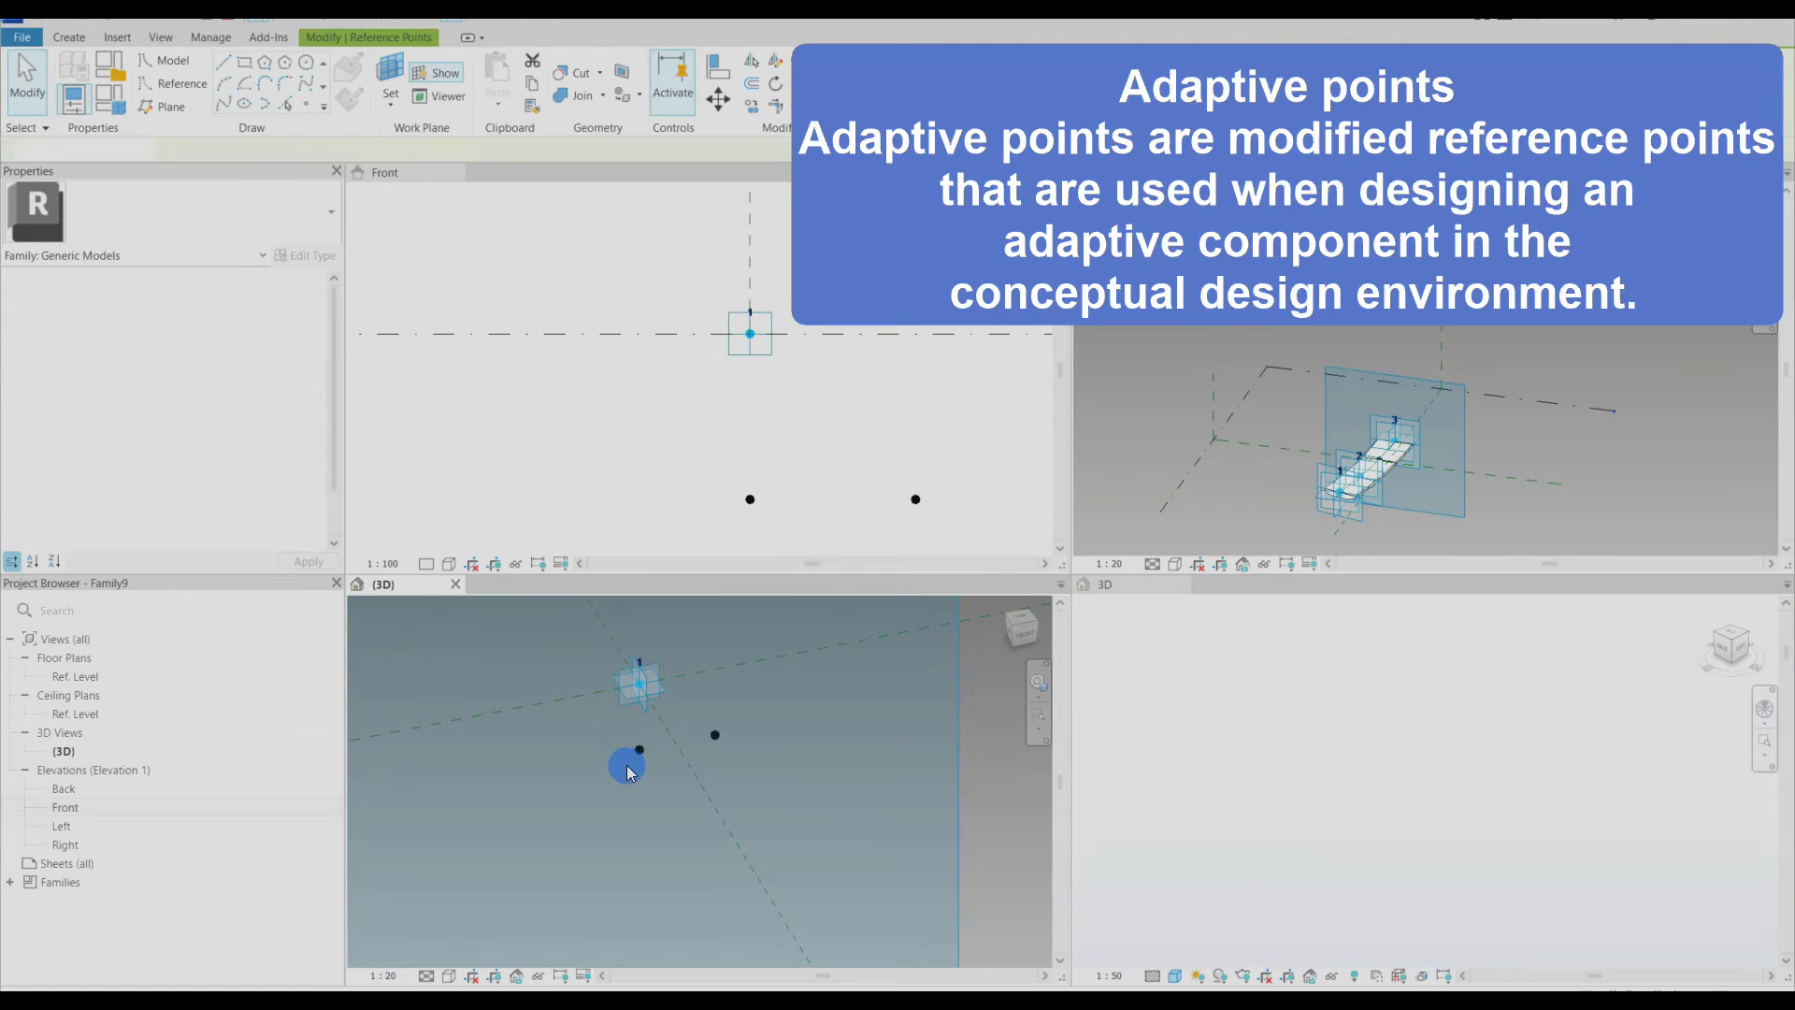
left_click(184, 493)
left_click(603, 803)
Step: Host another reference point on the lower centre point and set its offset to -1000 for the outer left position
left_click(640, 720)
left_click(306, 103)
left_click(639, 720)
left_click(962, 577)
key("Escape")
left_click(642, 722)
left_click(194, 494)
type("-1000")
left_click(650, 788)
Step: Place a fifth reference point on the right-hand point and offset it outward to complete a symmetrical row
left_click(390, 75)
key("Escape")
left_click(305, 105)
left_click(721, 690)
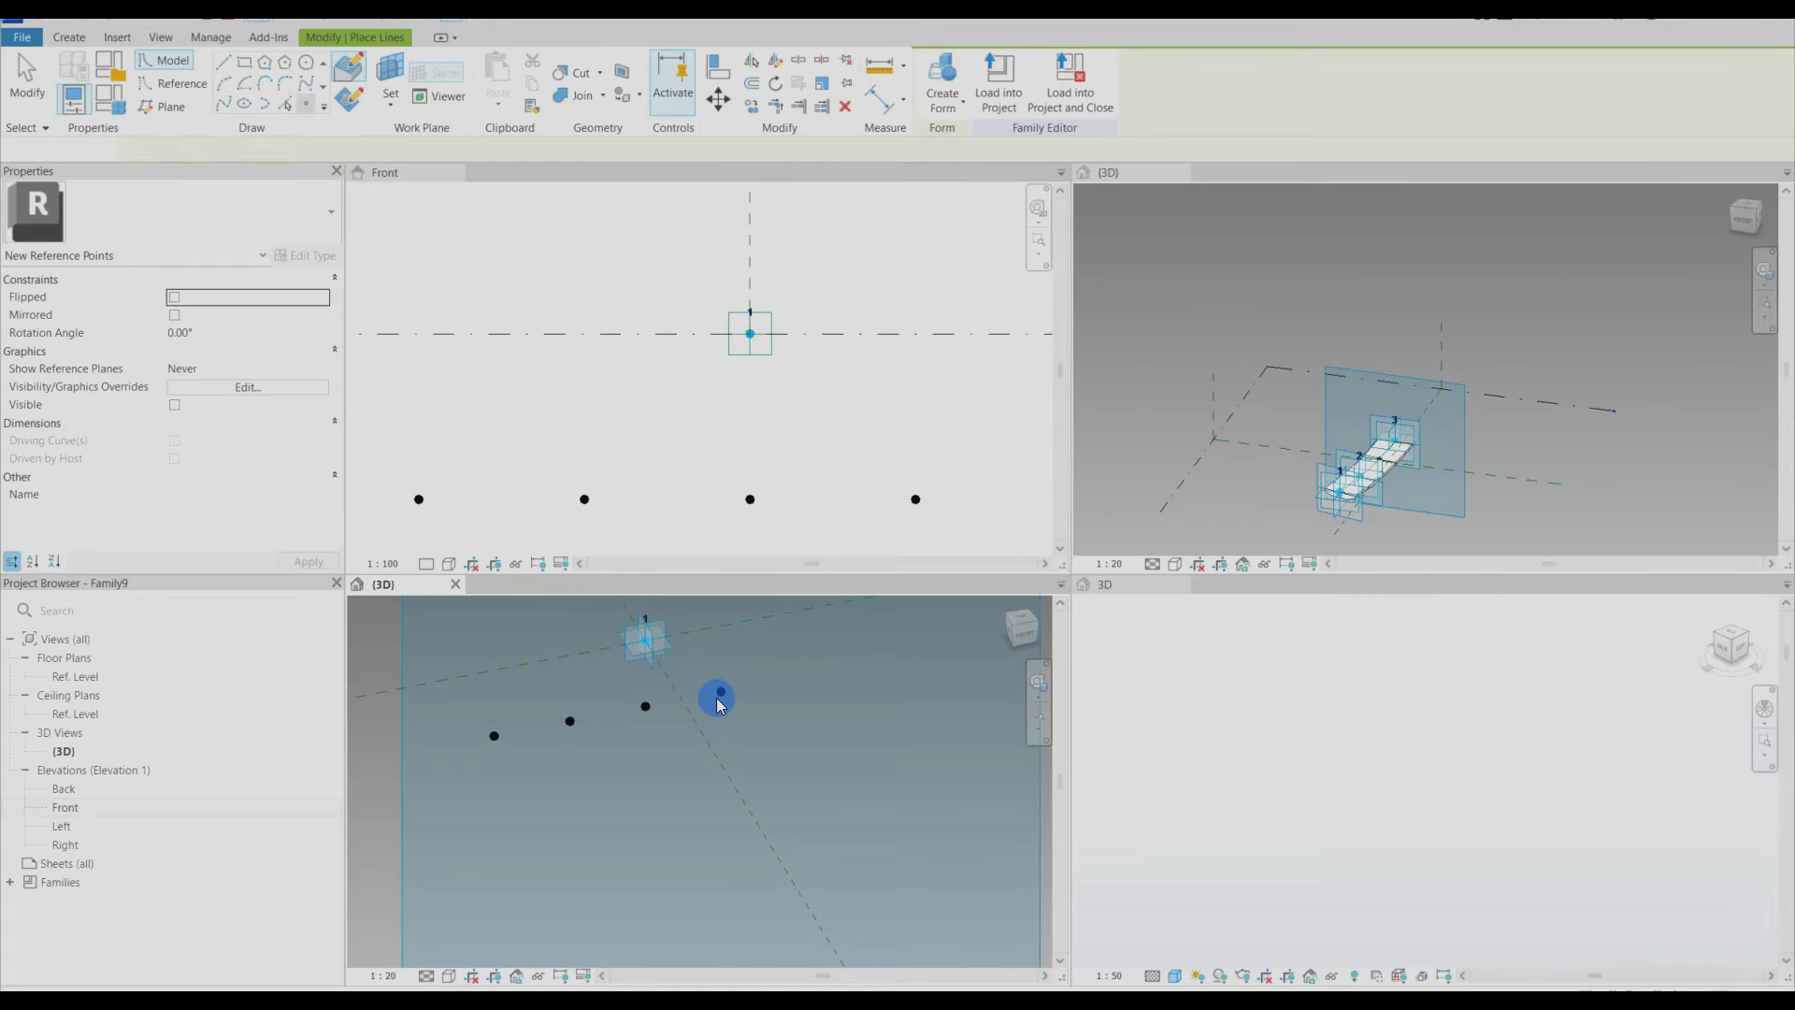
left_click(962, 576)
key("Escape")
left_click(721, 691)
left_click(191, 495)
left_click(626, 823)
scroll(618, 826, "down", 2)
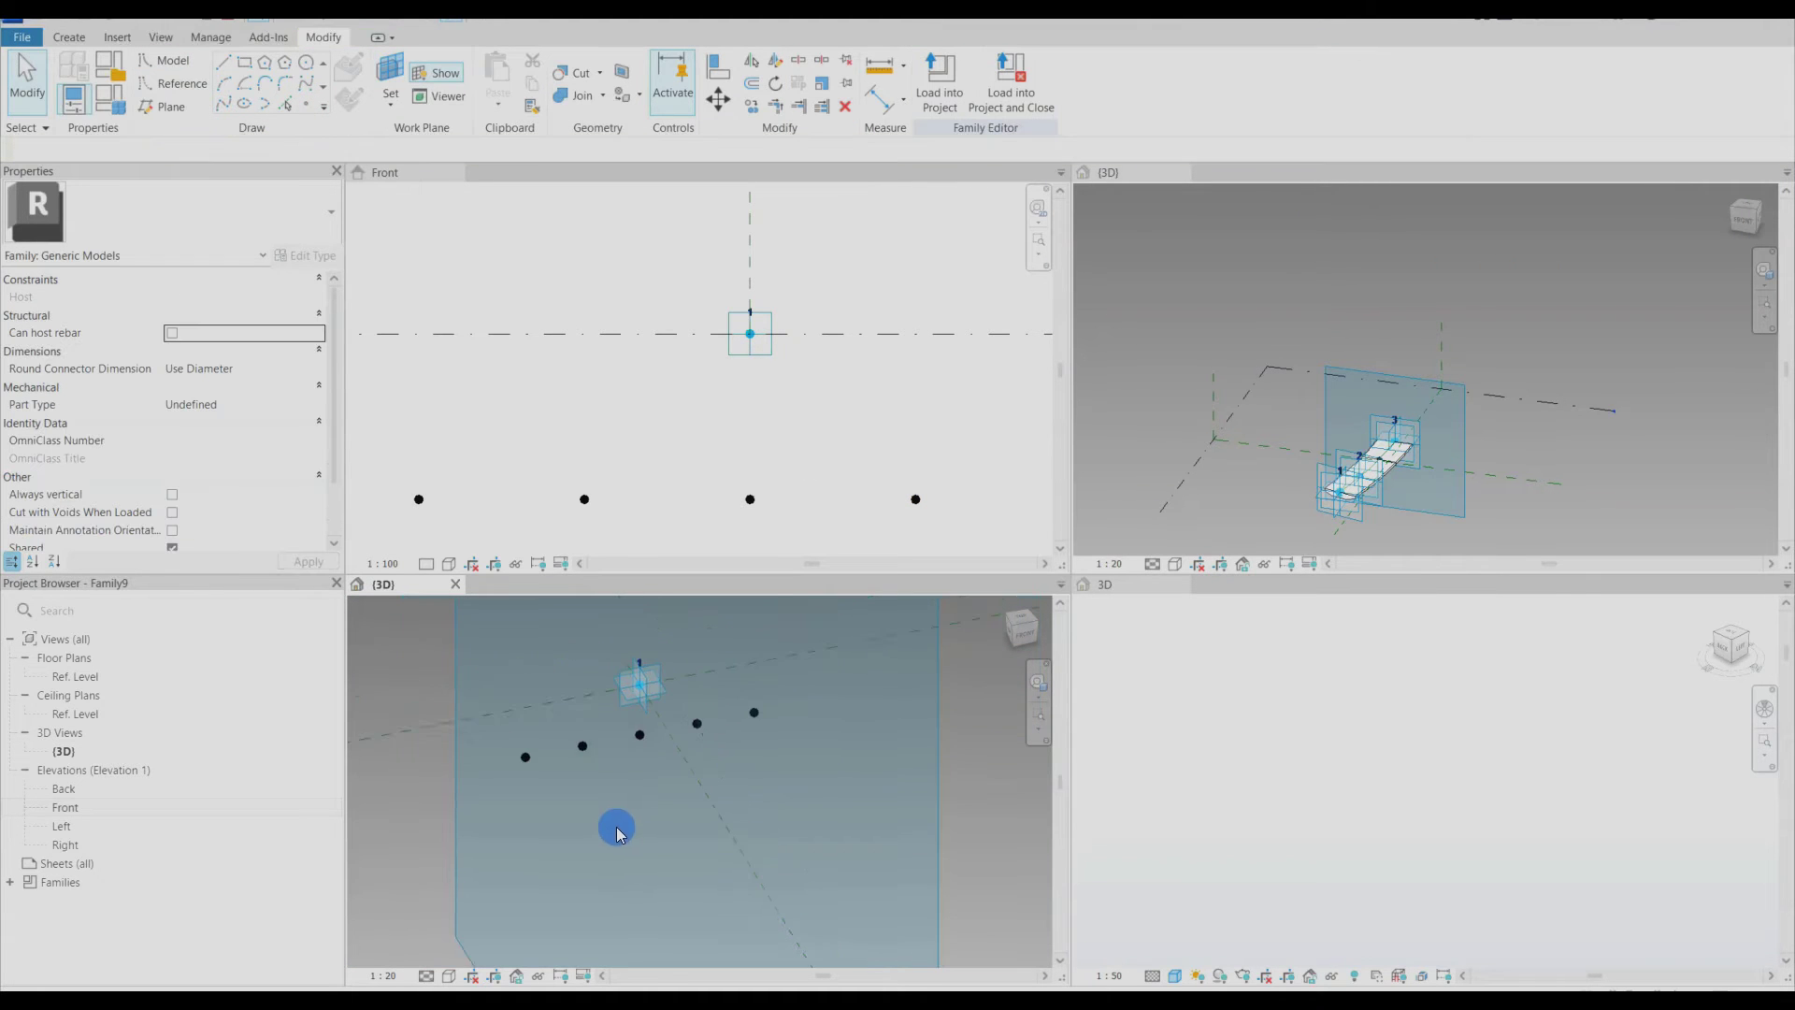
Step: Turn on Always vertical for the family and purge its unused items
mouse_move(617, 829)
middle_mouse_down()
mouse_move(621, 794)
mouse_move(604, 801)
middle_mouse_up()
scroll(589, 373, "down", 3)
scroll(587, 381, "down", 1)
left_click(533, 792)
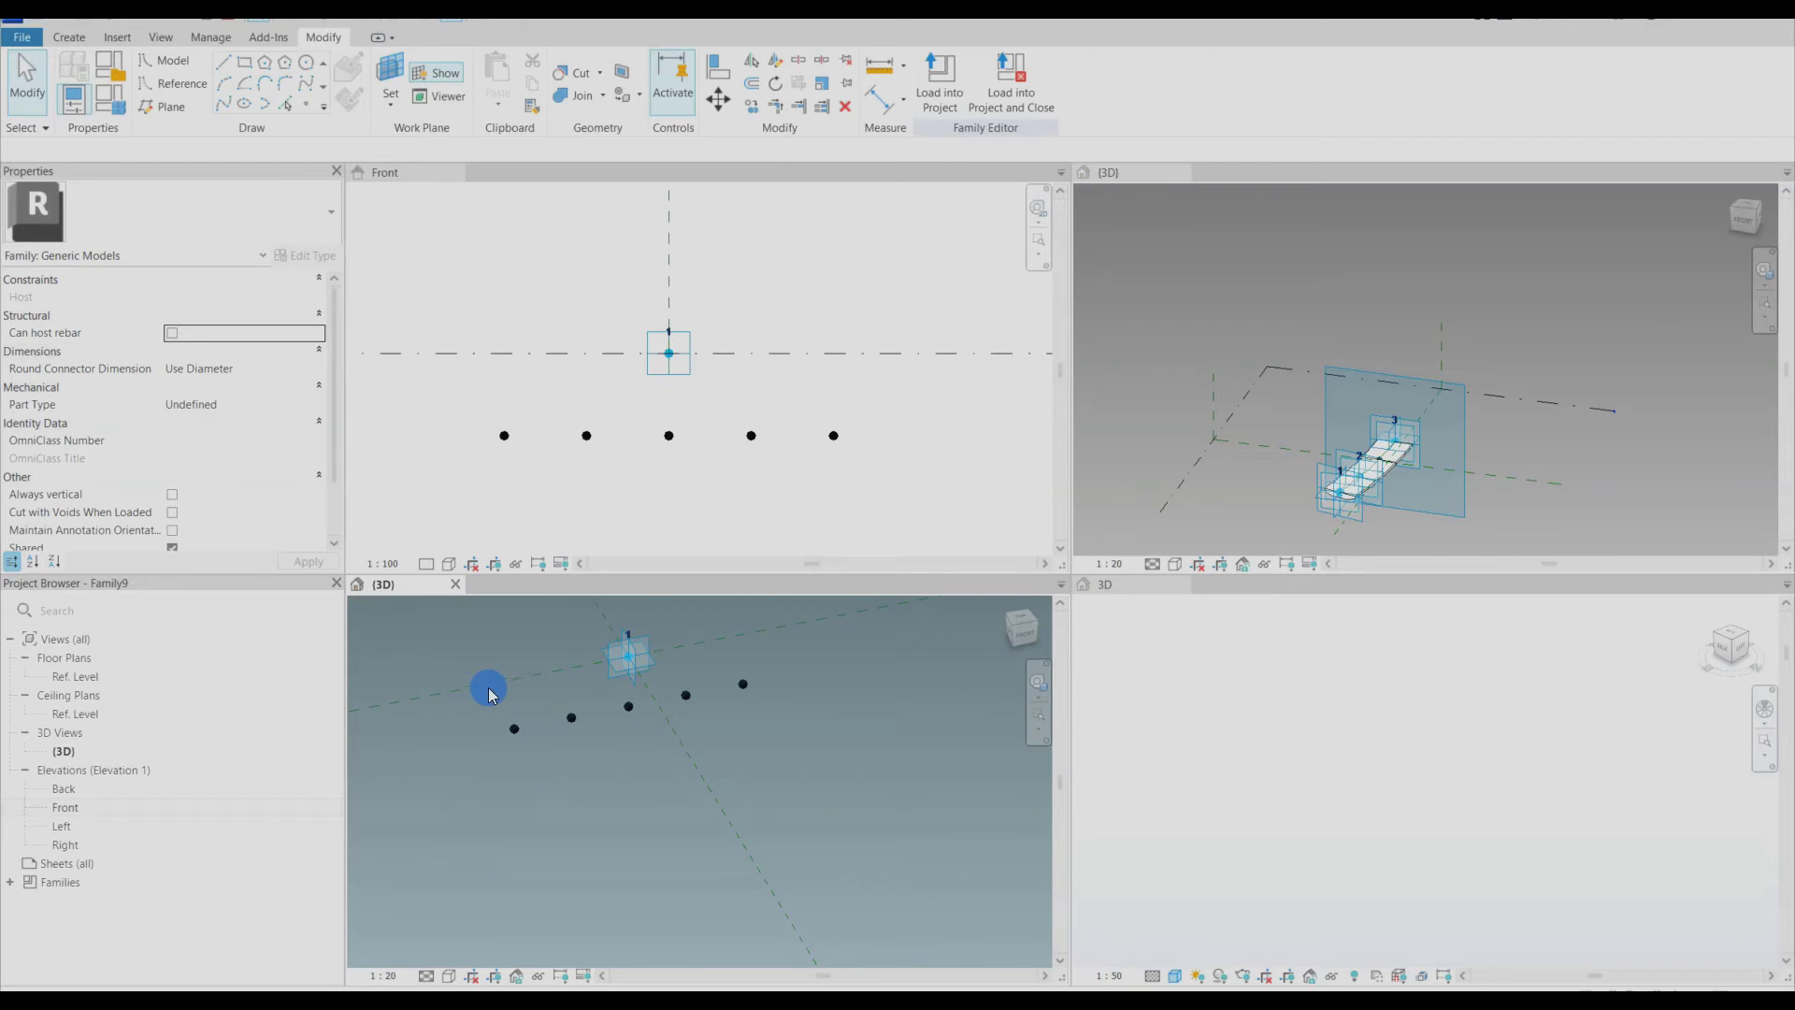
left_click(210, 36)
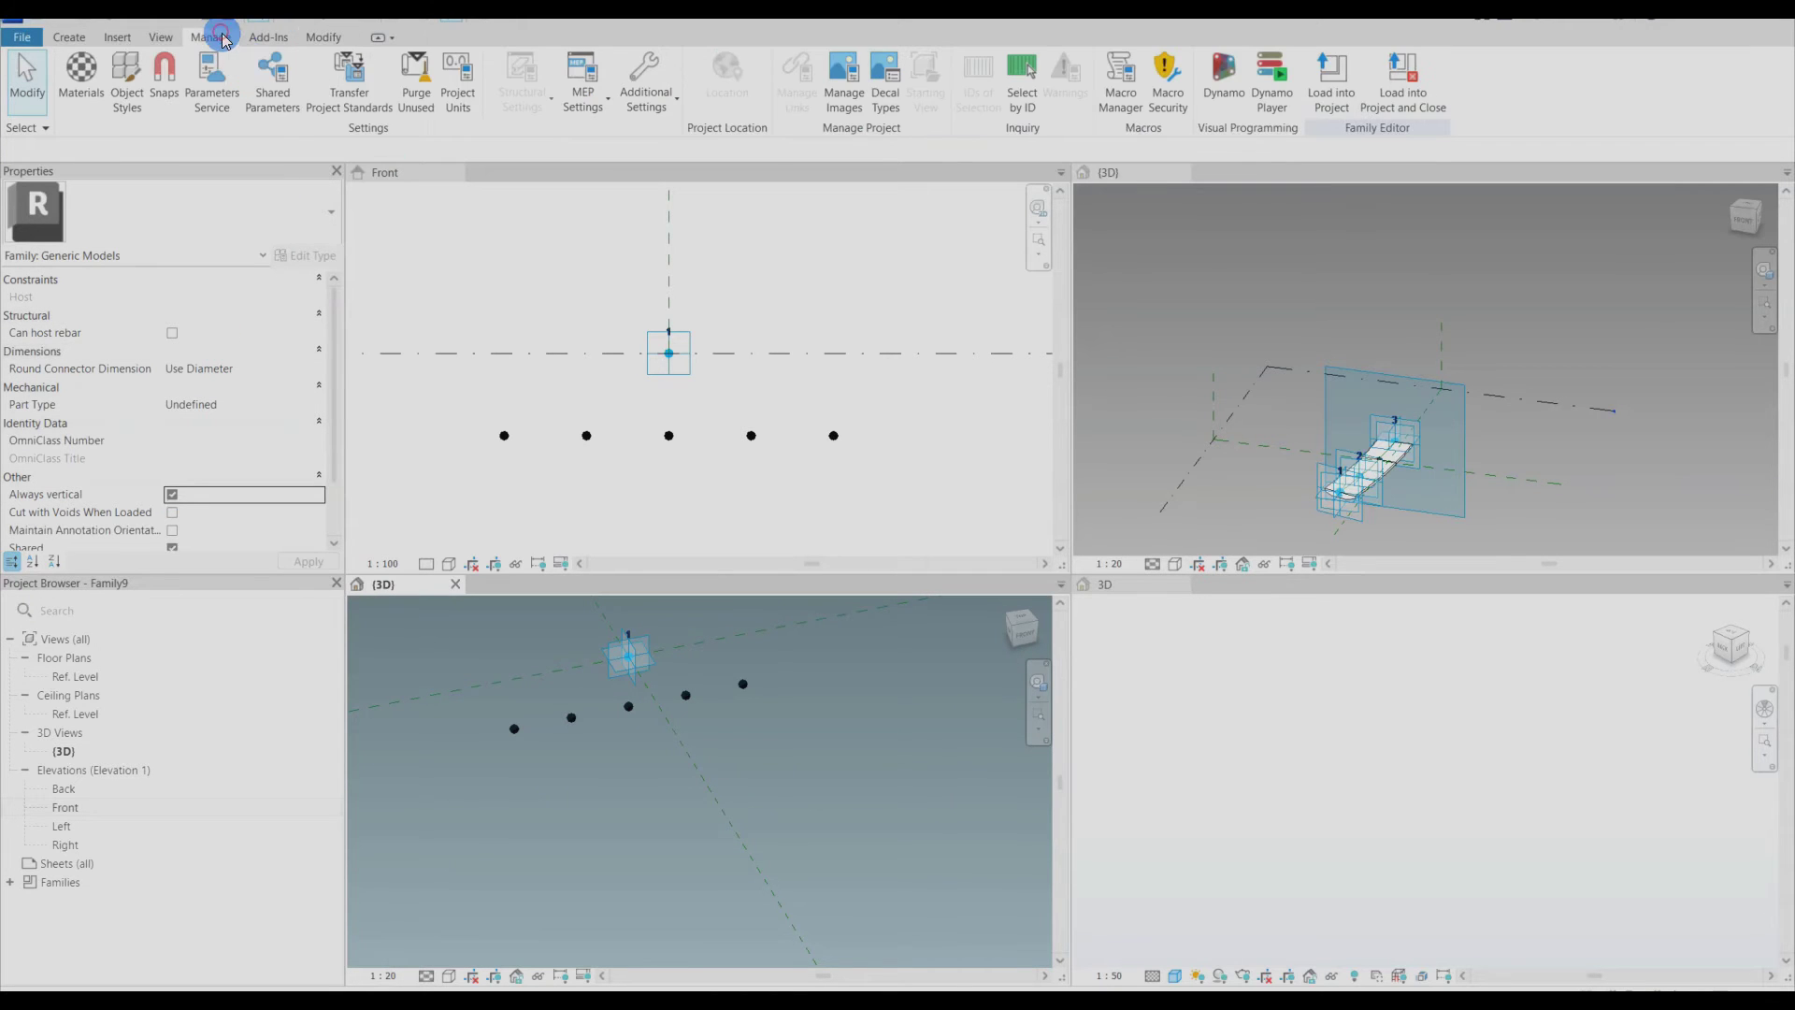
left_click(411, 98)
left_click(479, 662)
left_click(415, 94)
left_click(564, 661)
mouse_move(630, 785)
middle_mouse_down("shift")
mouse_move(648, 777)
mouse_move(638, 801)
middle_mouse_up("shift")
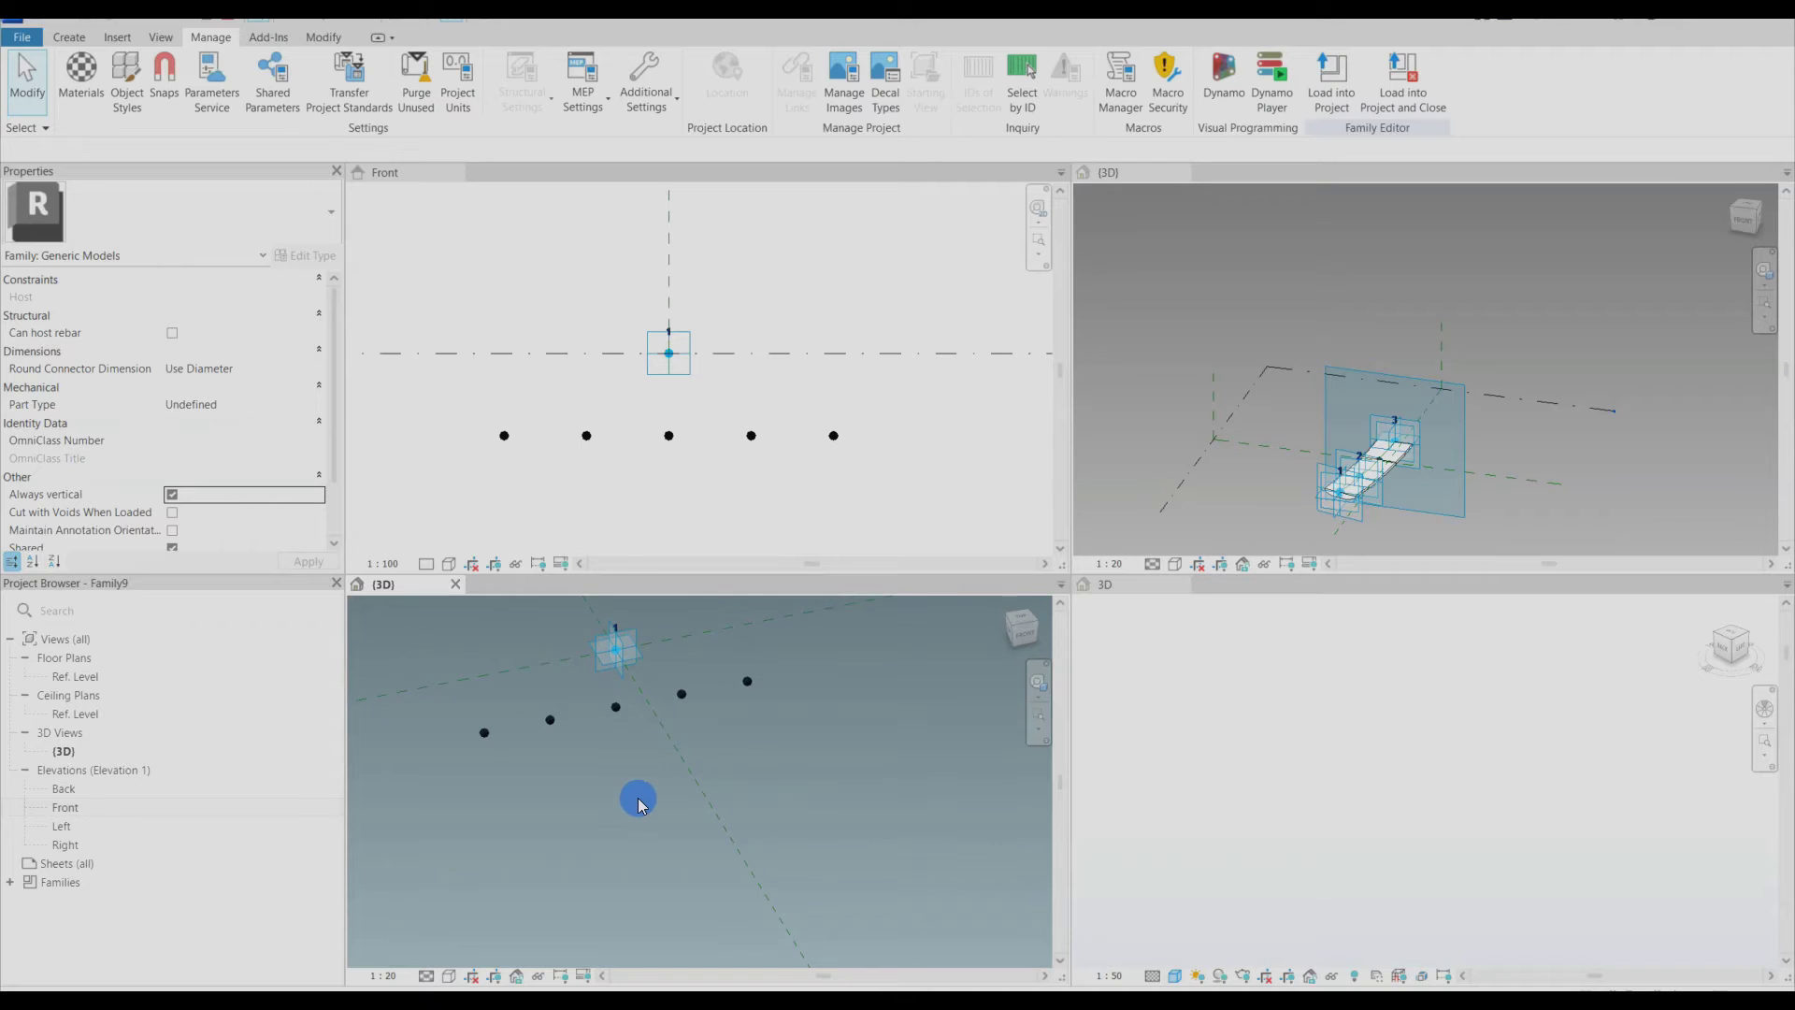
Step: Add an instance length parameter named Radius under Dimensions in the family types
left_click(68, 36)
left_click(109, 100)
left_click(1005, 876)
type("Radius")
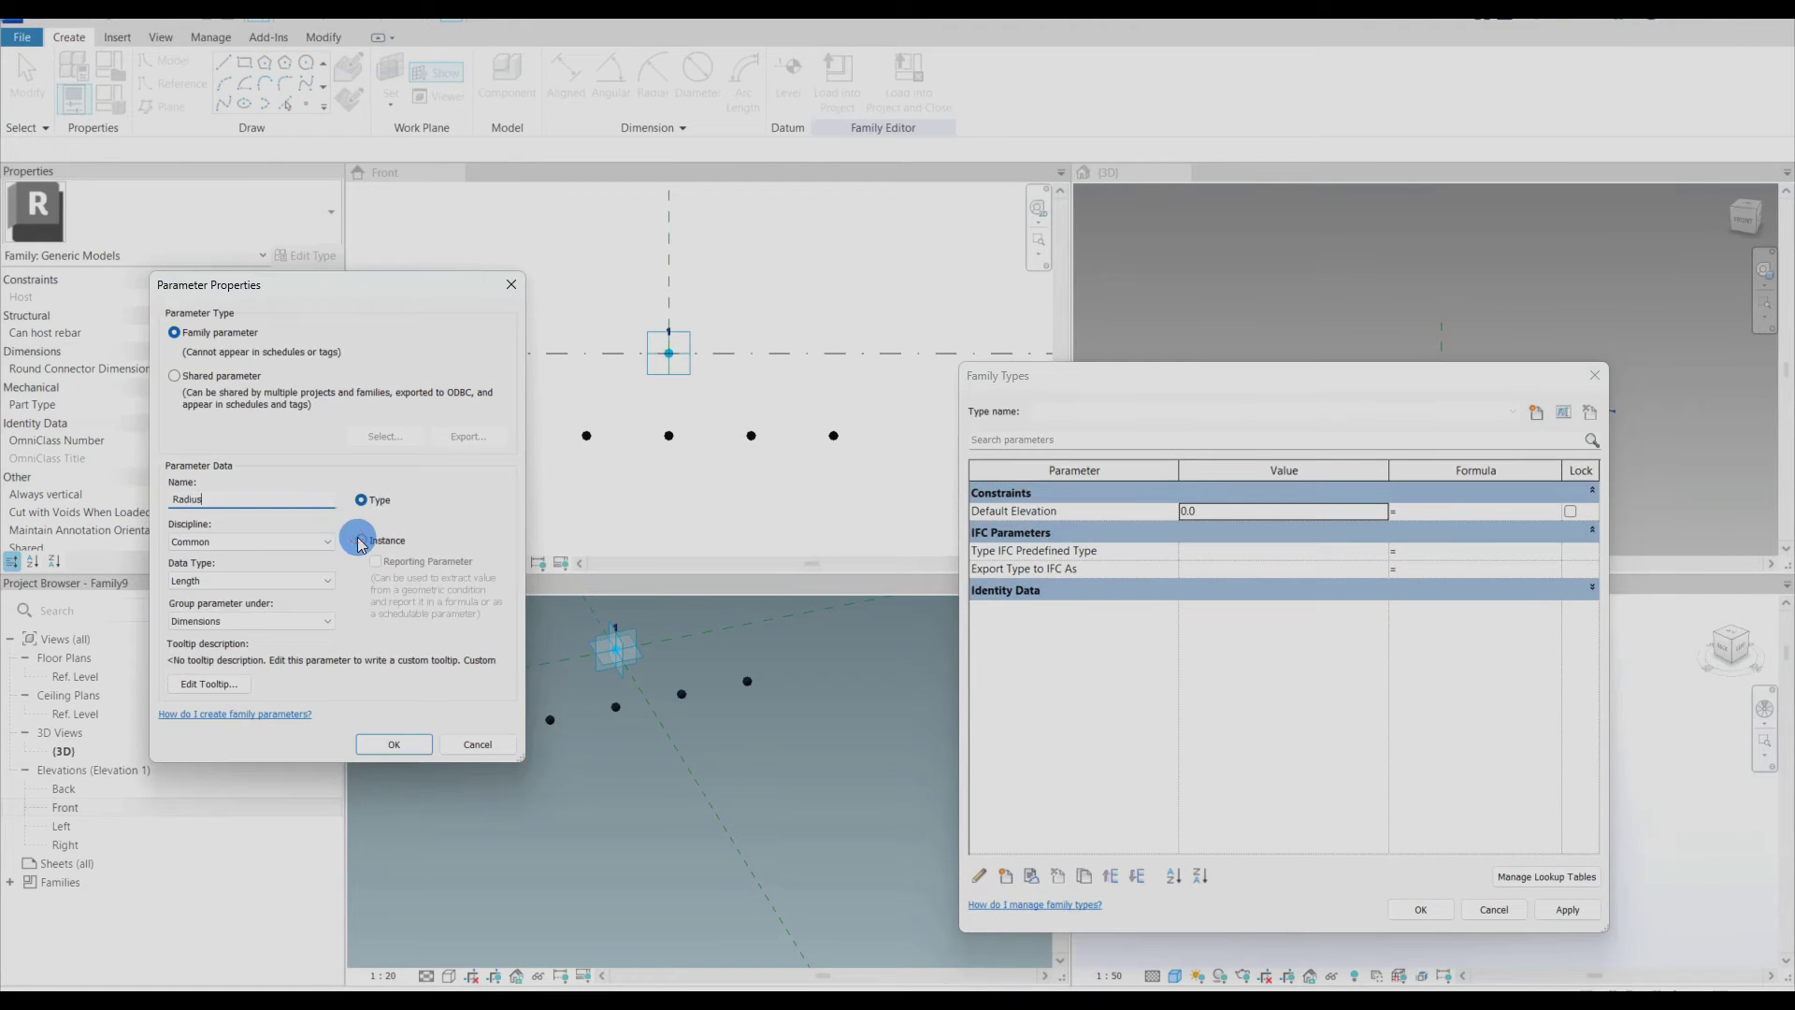
left_click(394, 744)
Step: Add two instance length parameters under Dimensions, named Height and Distance void
left_click(1005, 876)
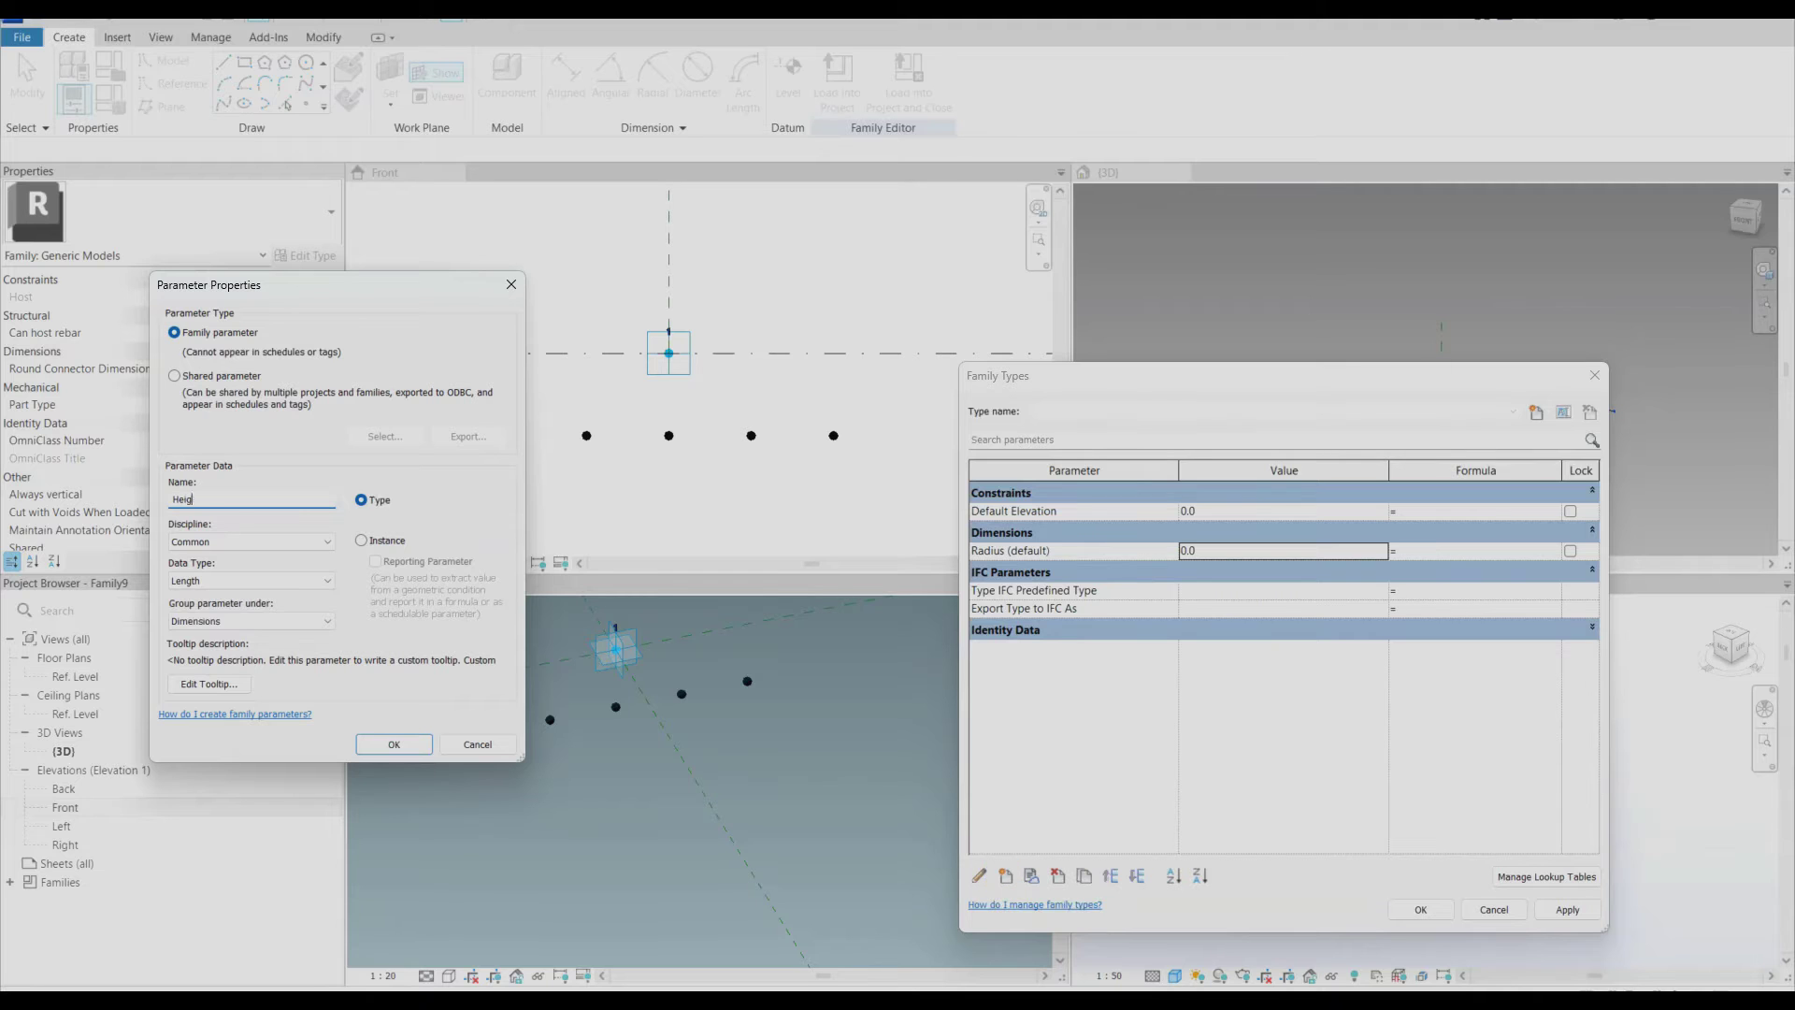
type("Heighty")
key("BackSpace")
left_click(360, 540)
left_click(394, 744)
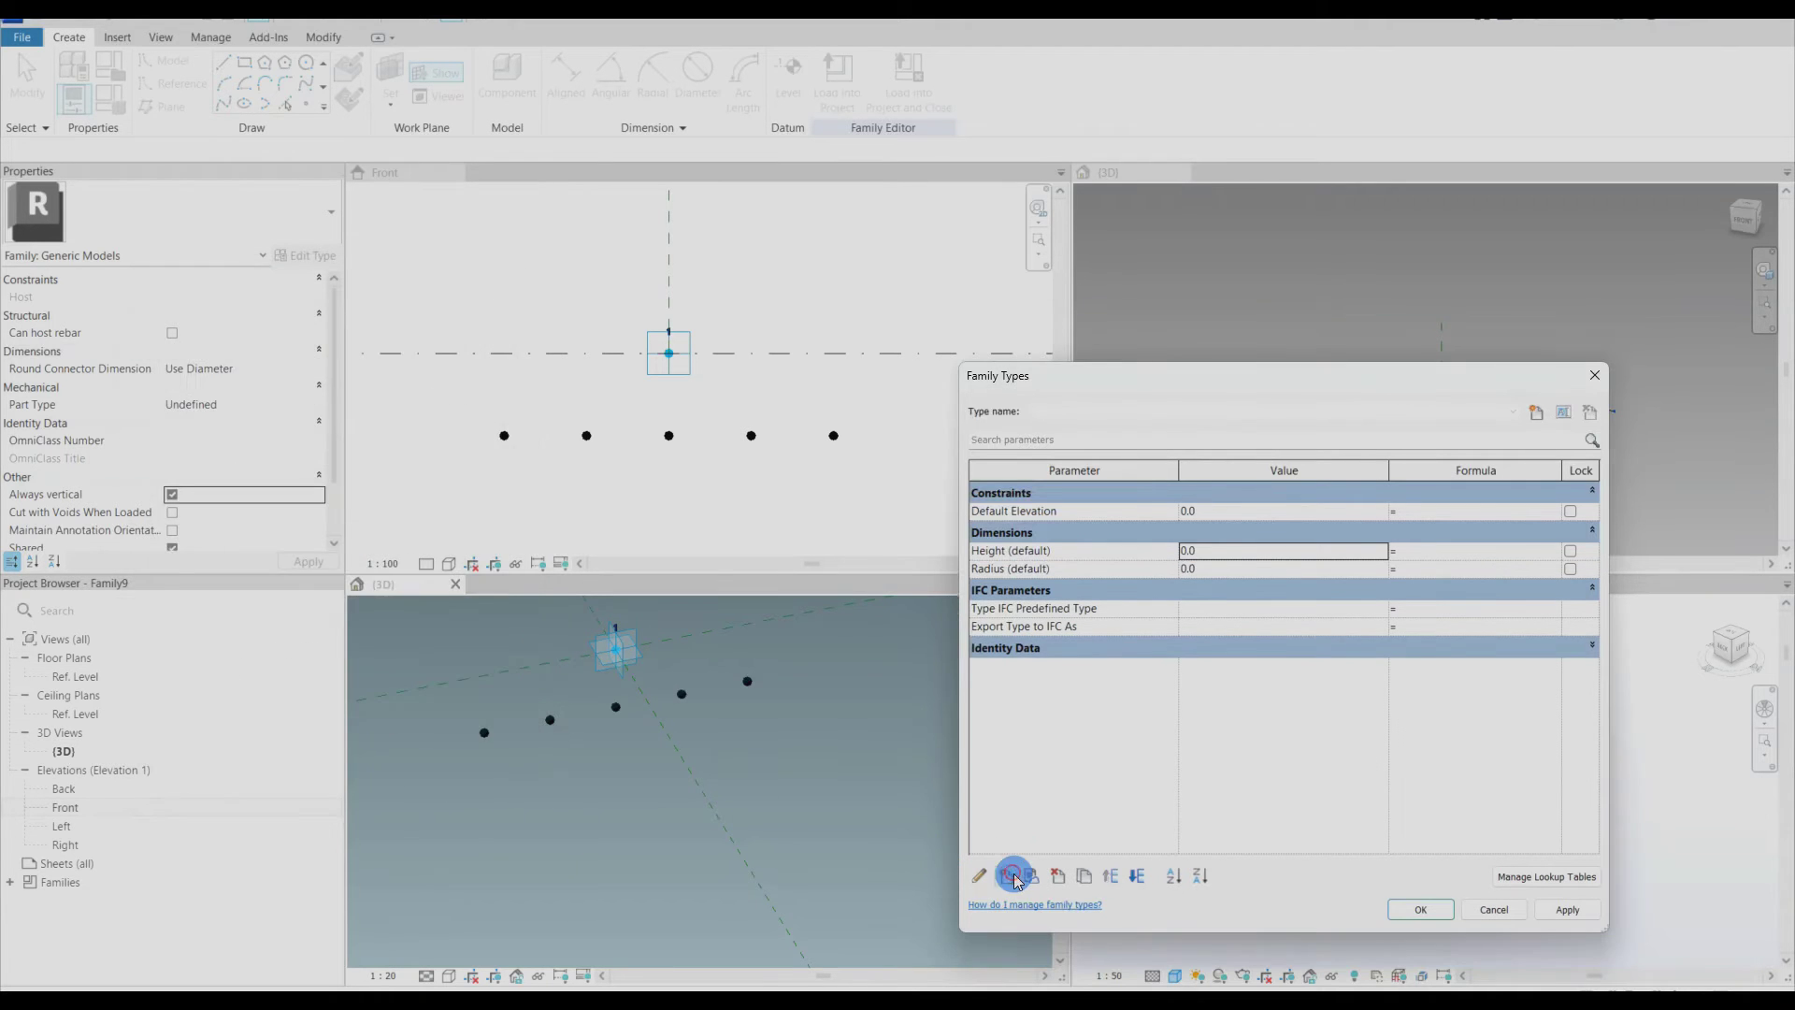
left_click(1005, 876)
type("Distance void")
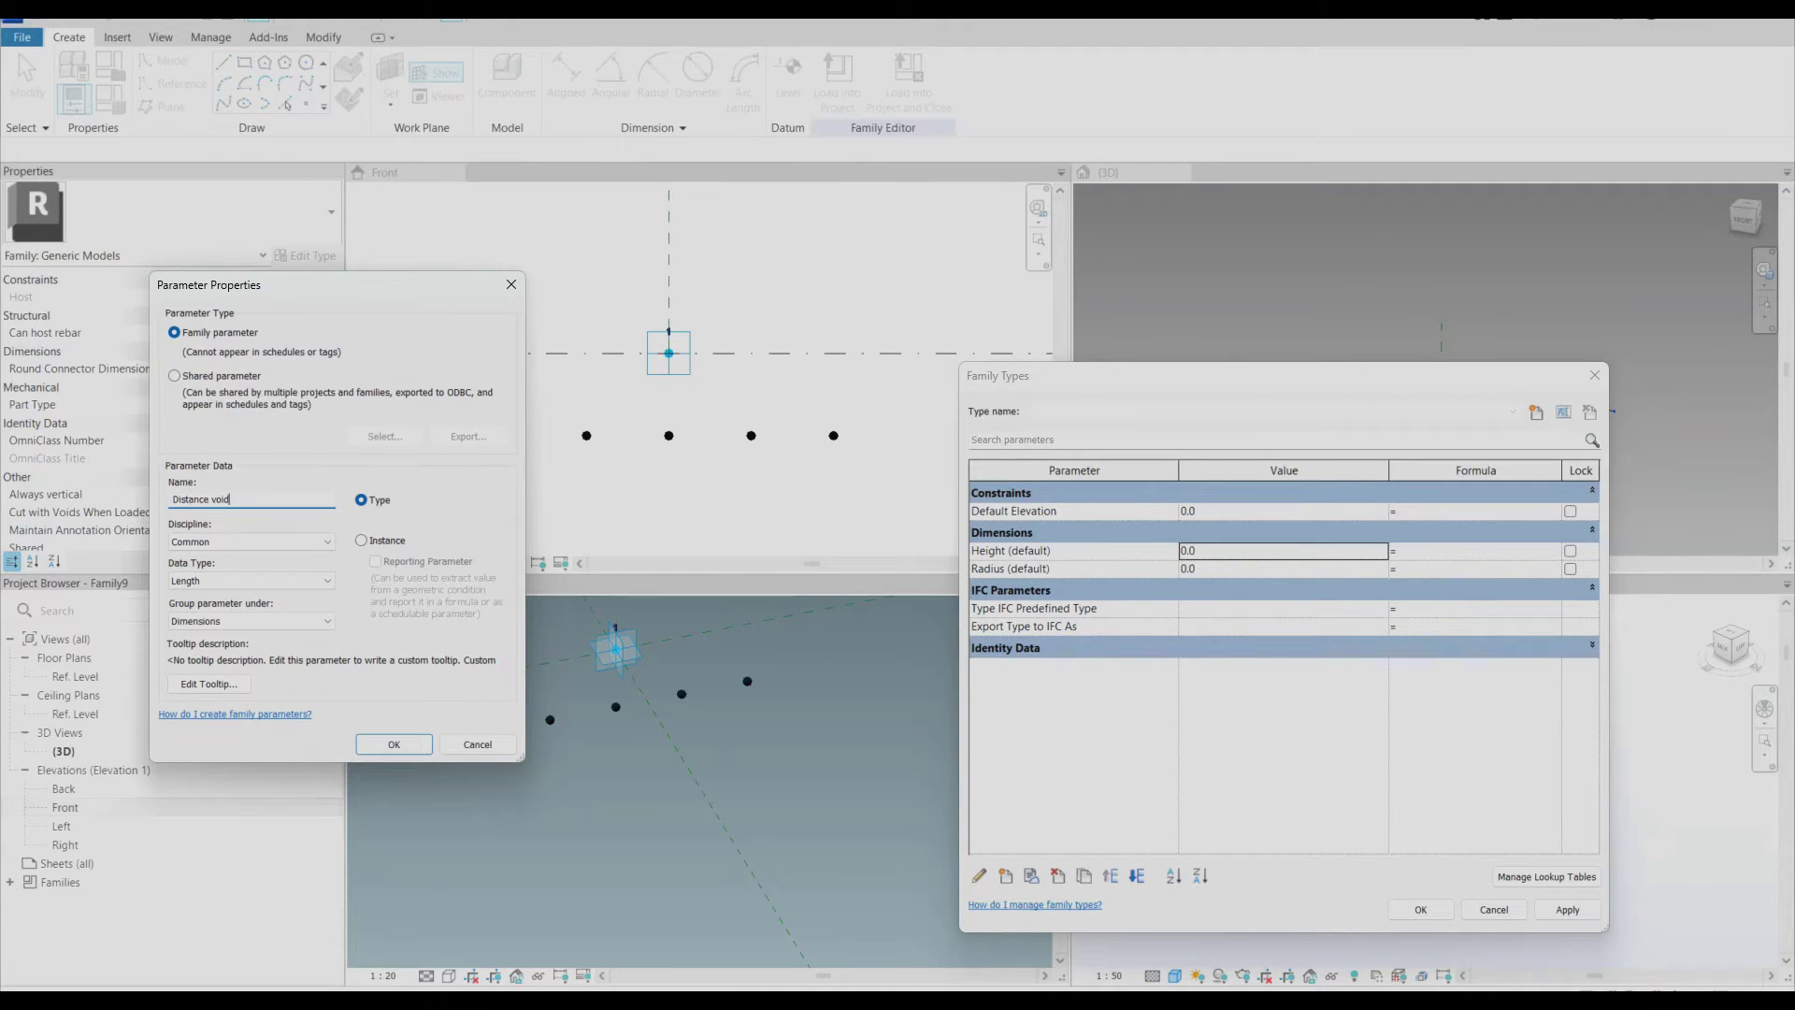
left_click(361, 540)
left_click(389, 747)
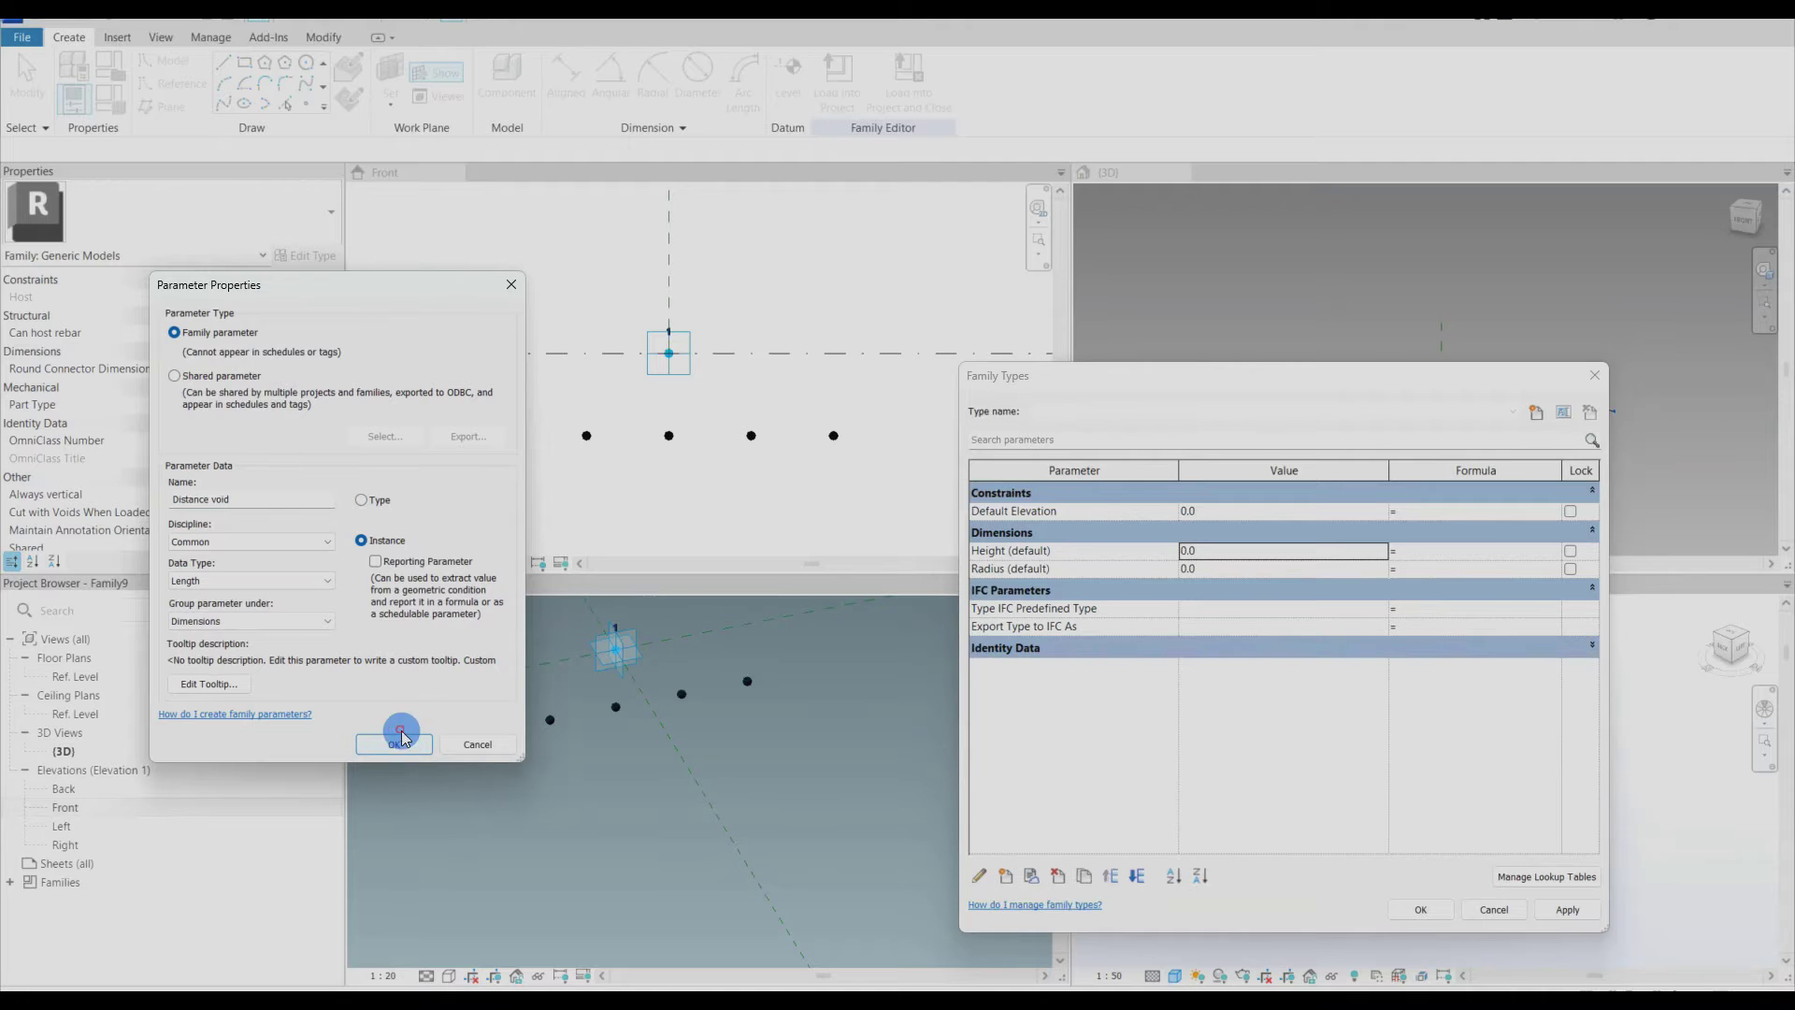
Step: Add two instance length parameters named DT1 and R1, both grouped under Other
left_click(1005, 876)
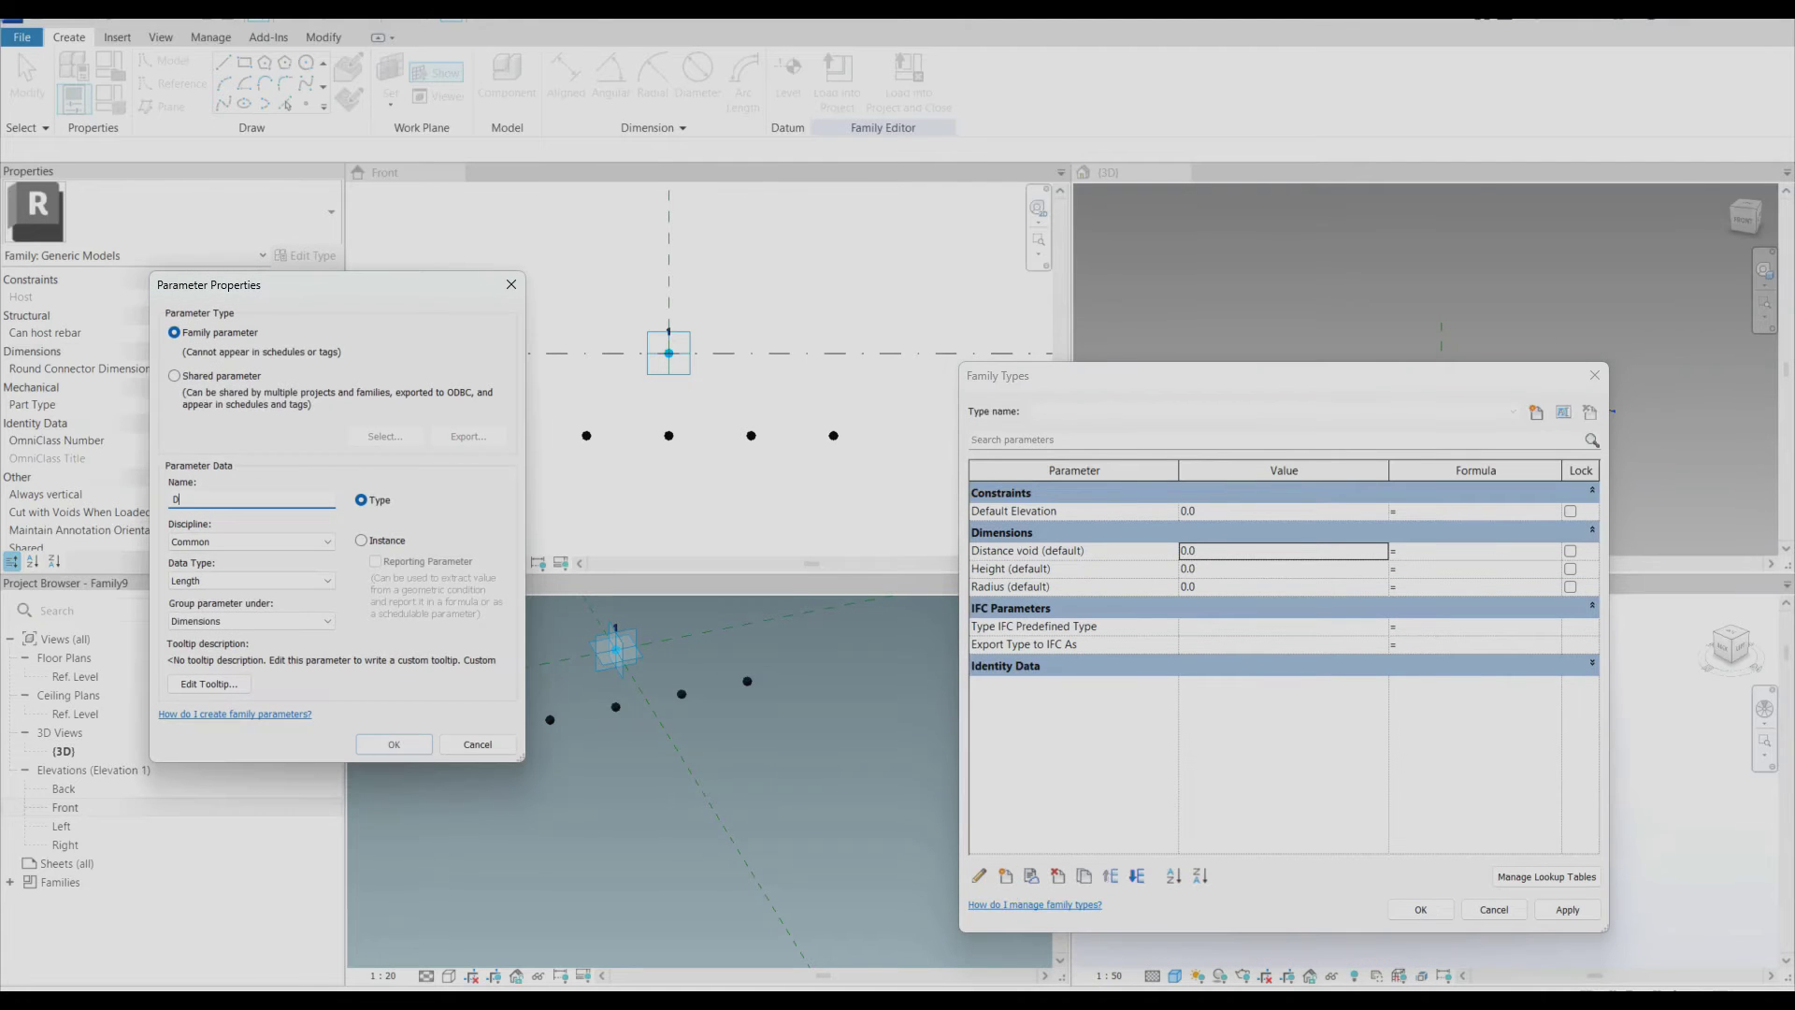
left_click(365, 538)
left_click(244, 621)
key("o")
left_click(381, 739)
left_click(1005, 876)
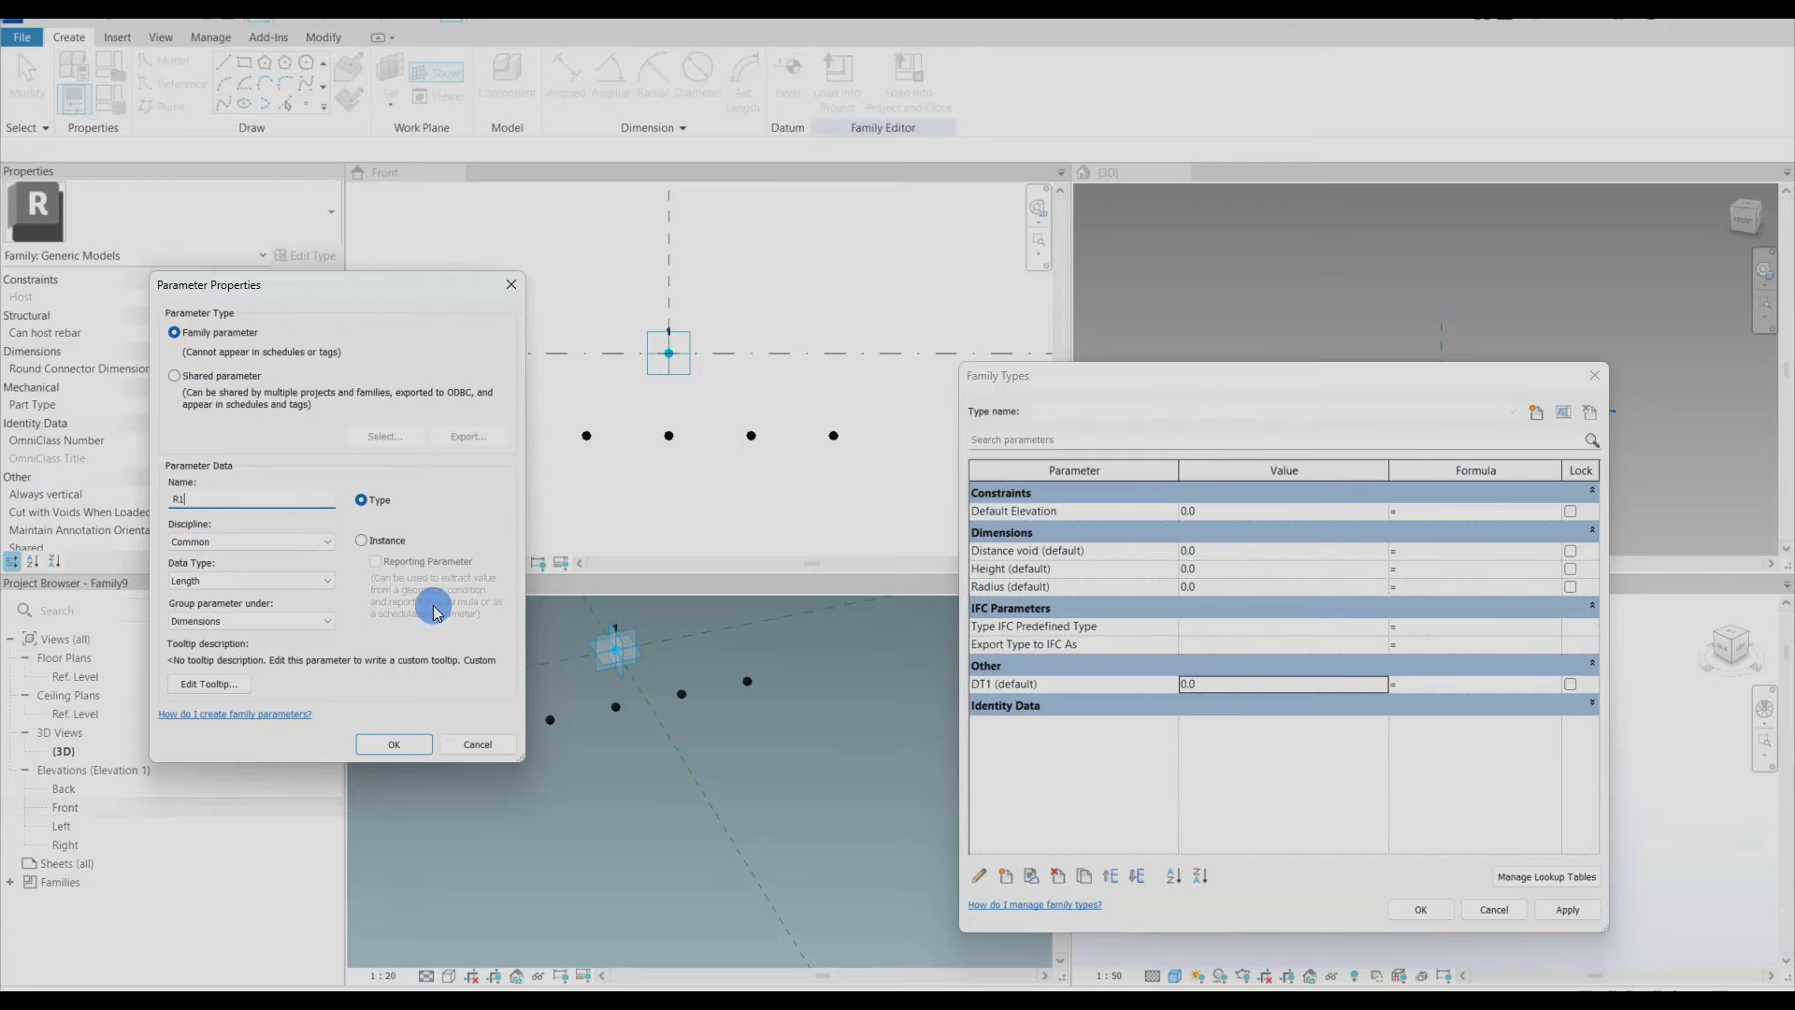
left_click(360, 540)
left_click(243, 621)
key("o")
left_click(393, 744)
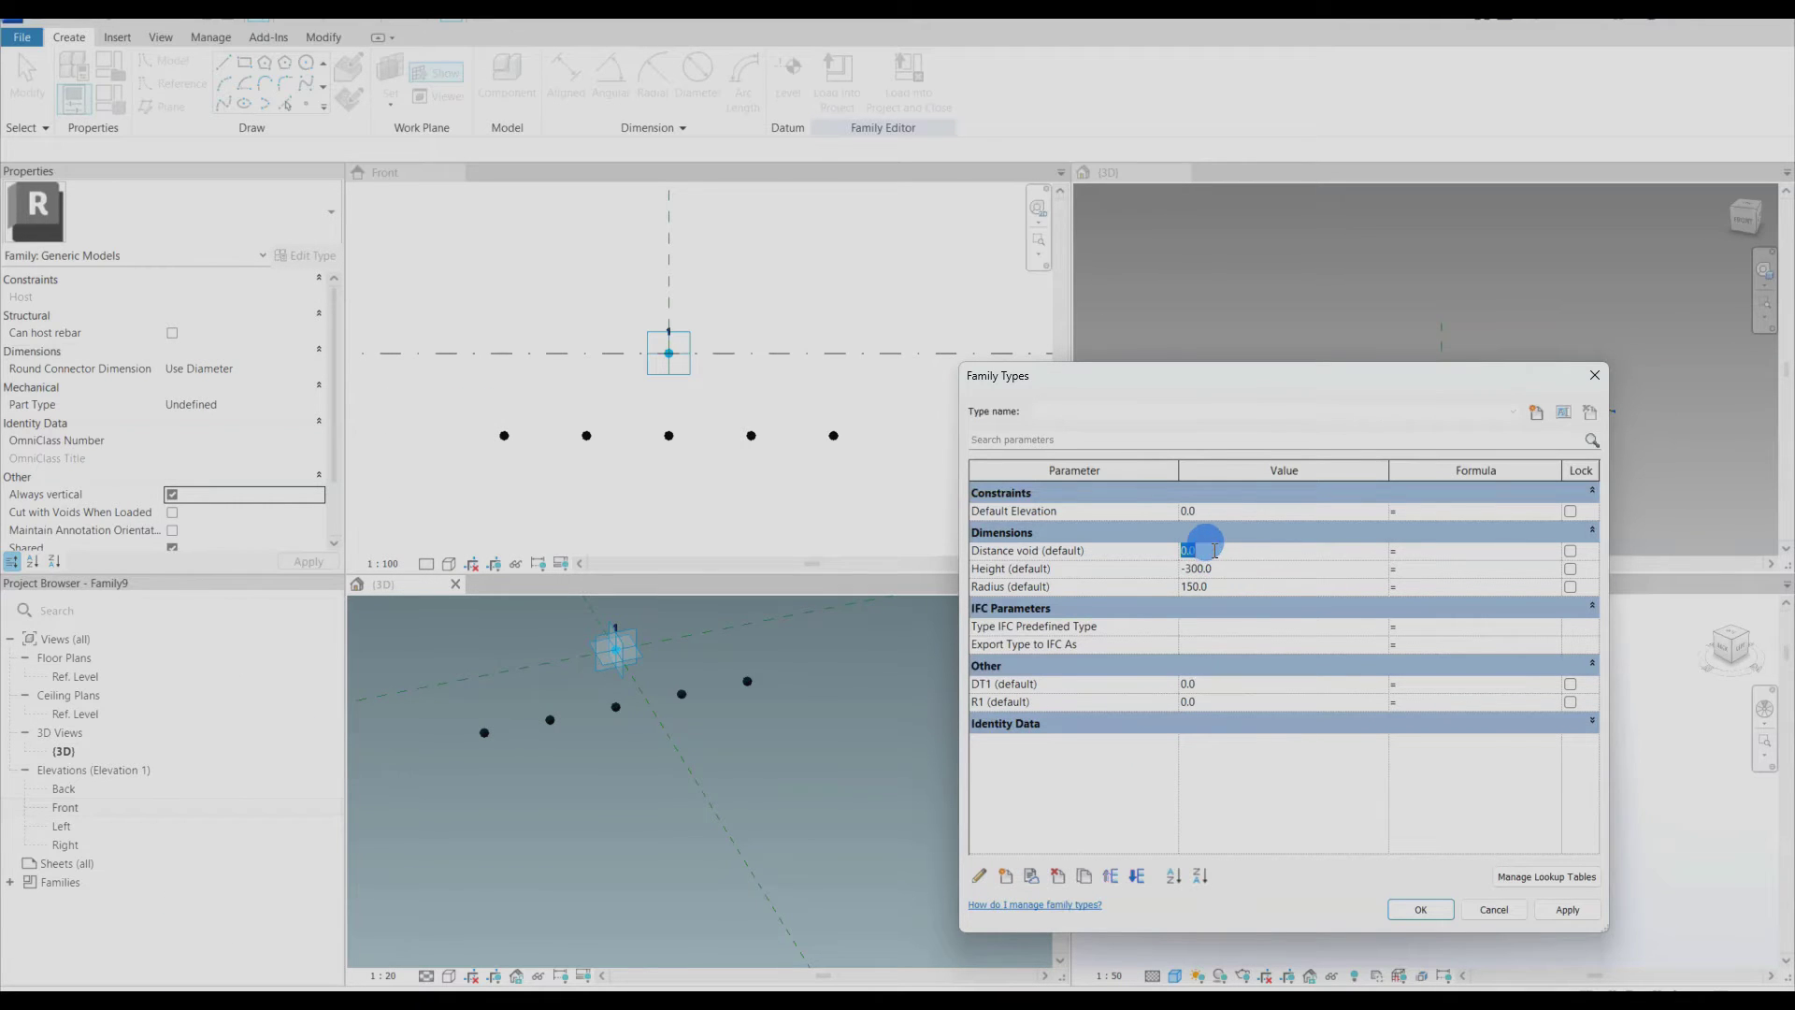
Step: Set Height to -300, Radius to 150 and Distance void to 400, and give DT1 the formula Distance void * -1
left_click(1031, 549)
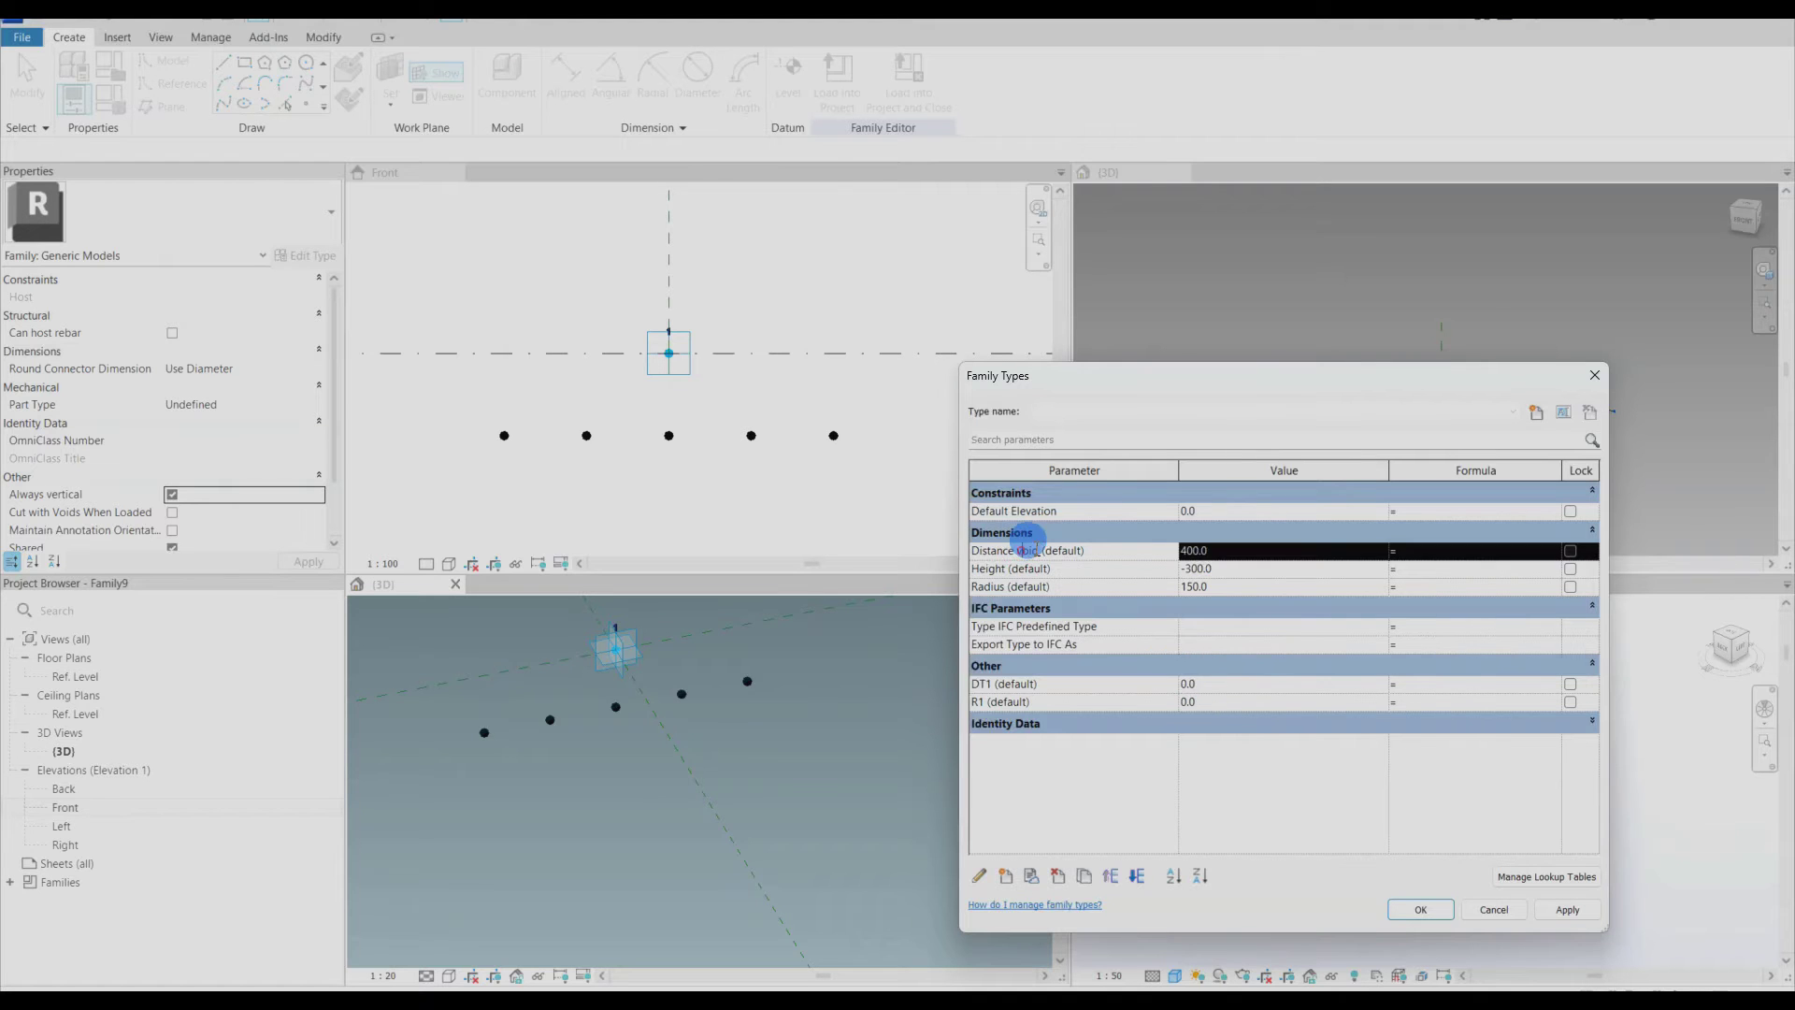
key("ctrl+c")
left_click(1414, 683)
key("ctrl+v")
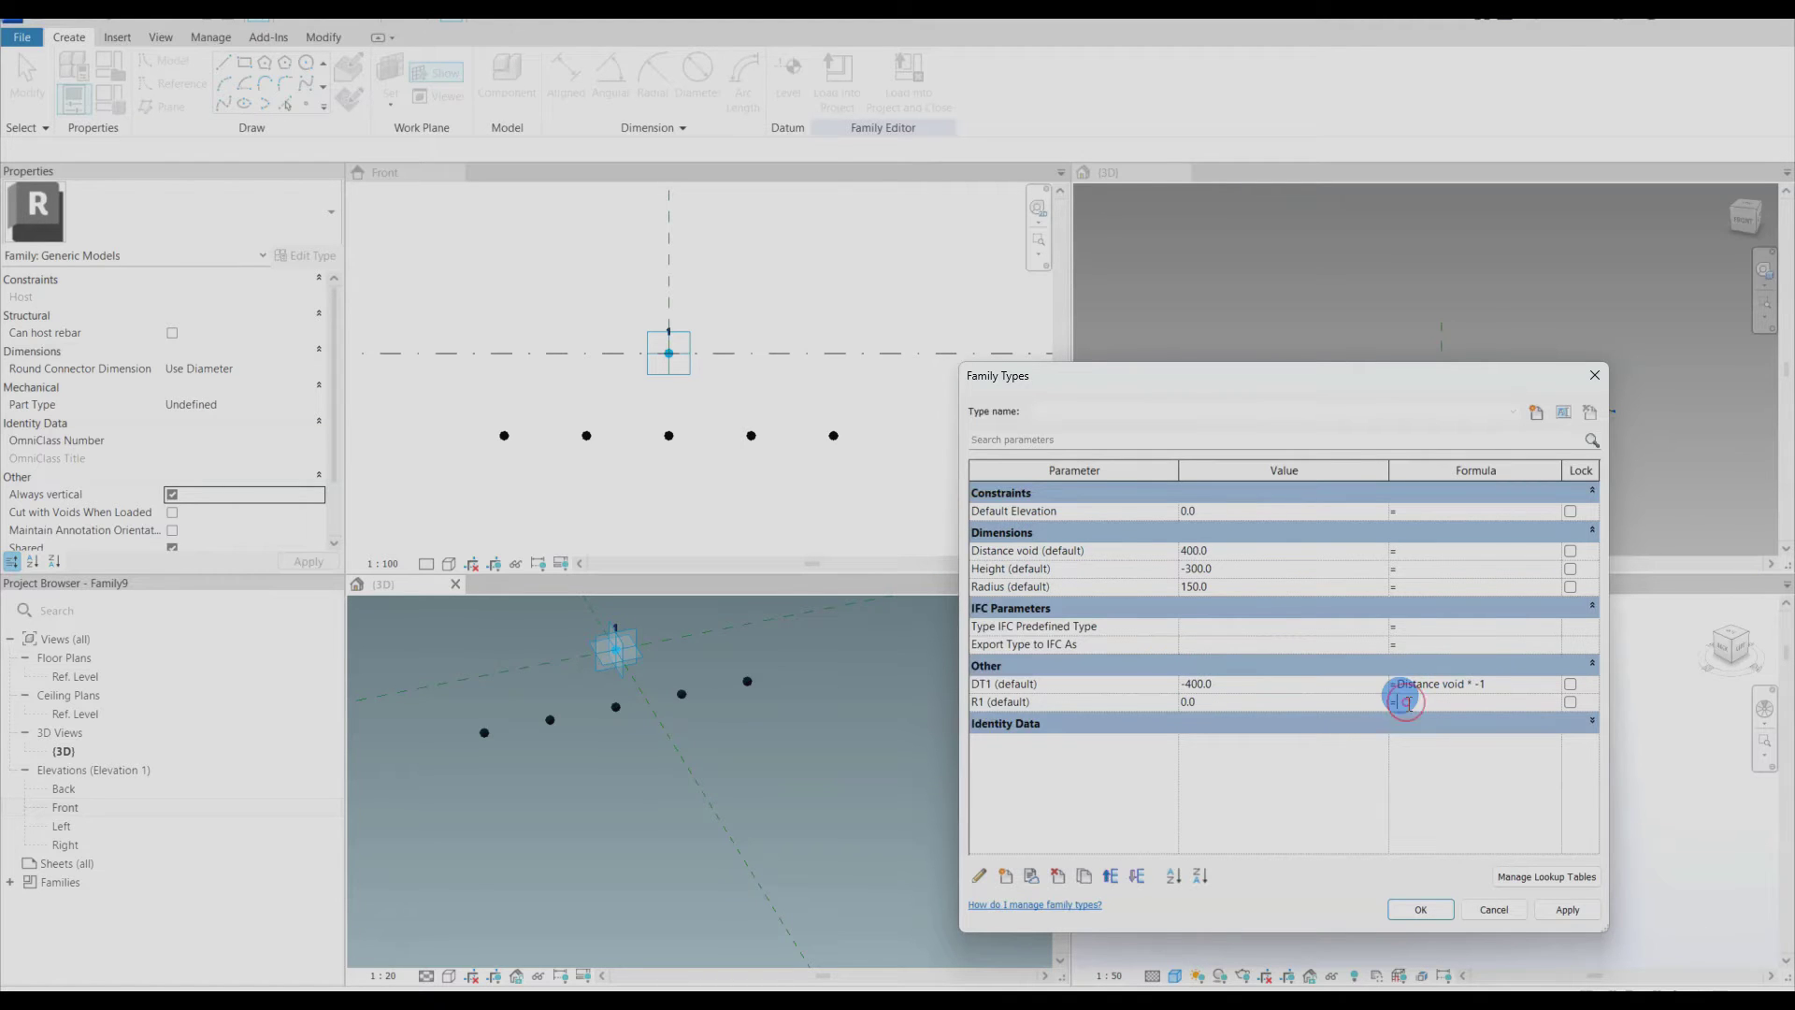
Step: Give R1 the formula Radius*0.8 and accept the family type changes
left_click(1002, 587)
key("ctrl+c")
left_click(1448, 702)
key("ctrl+v")
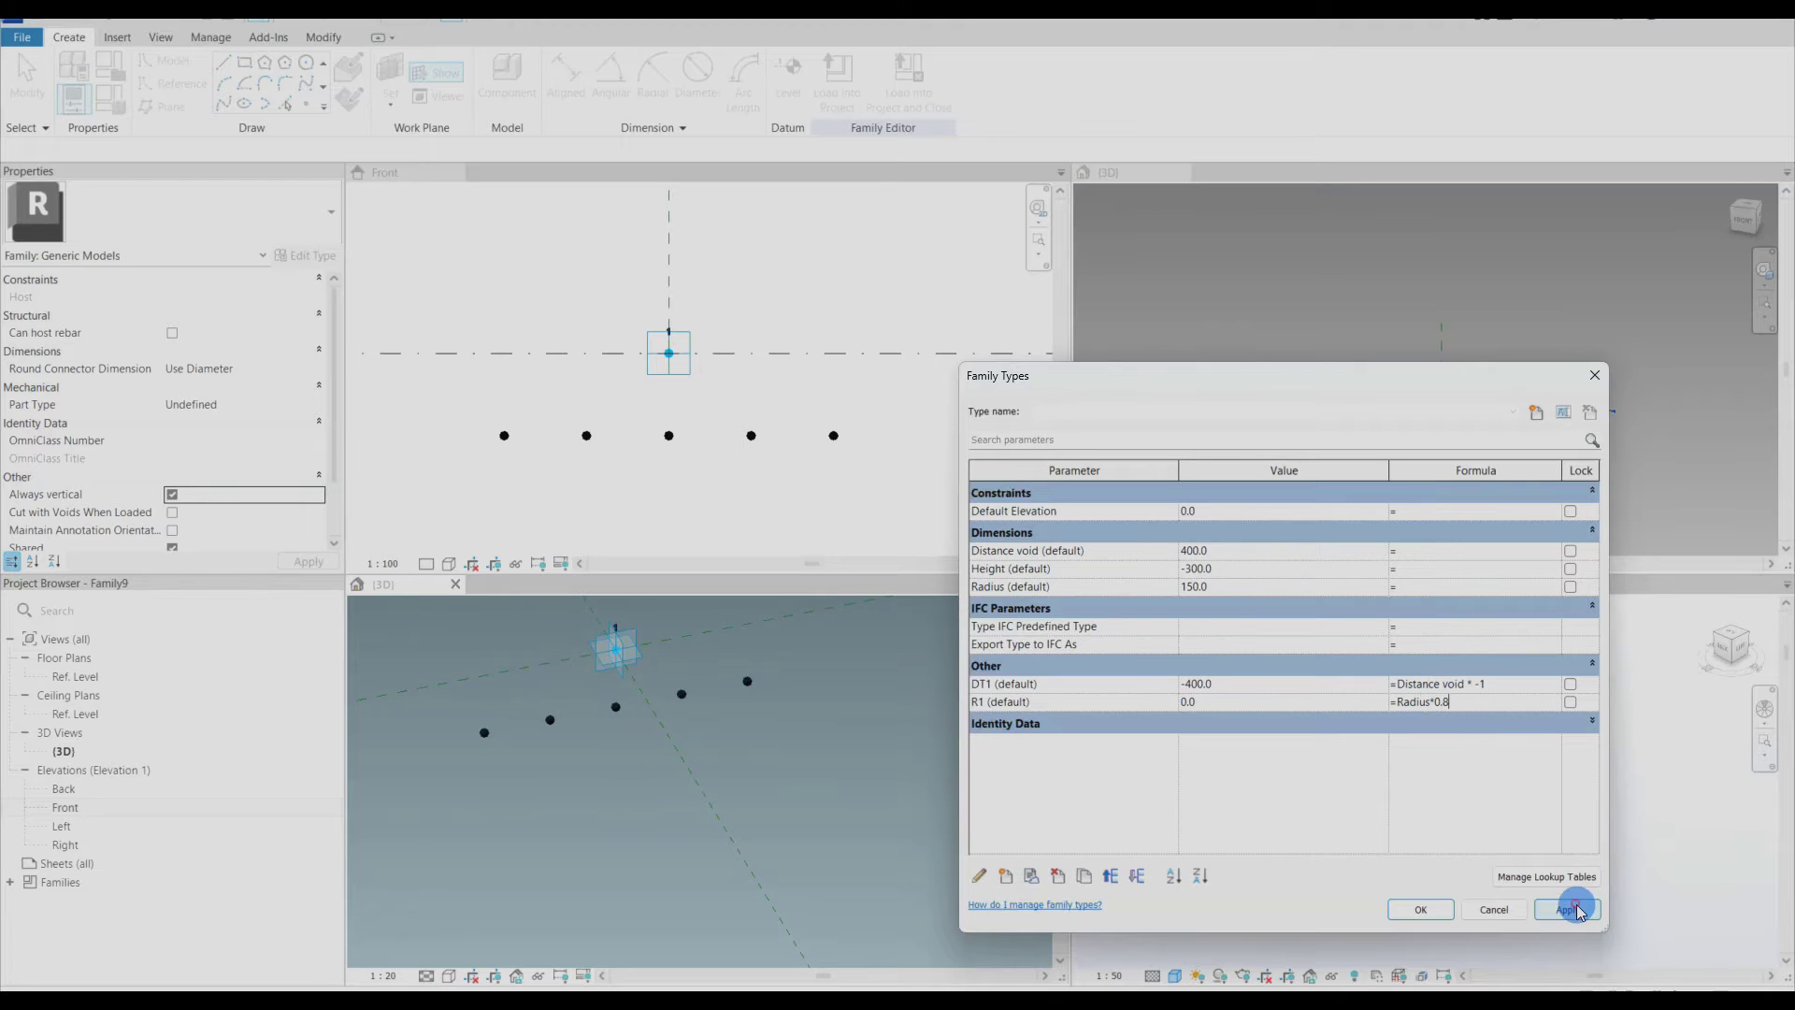
left_click(1420, 910)
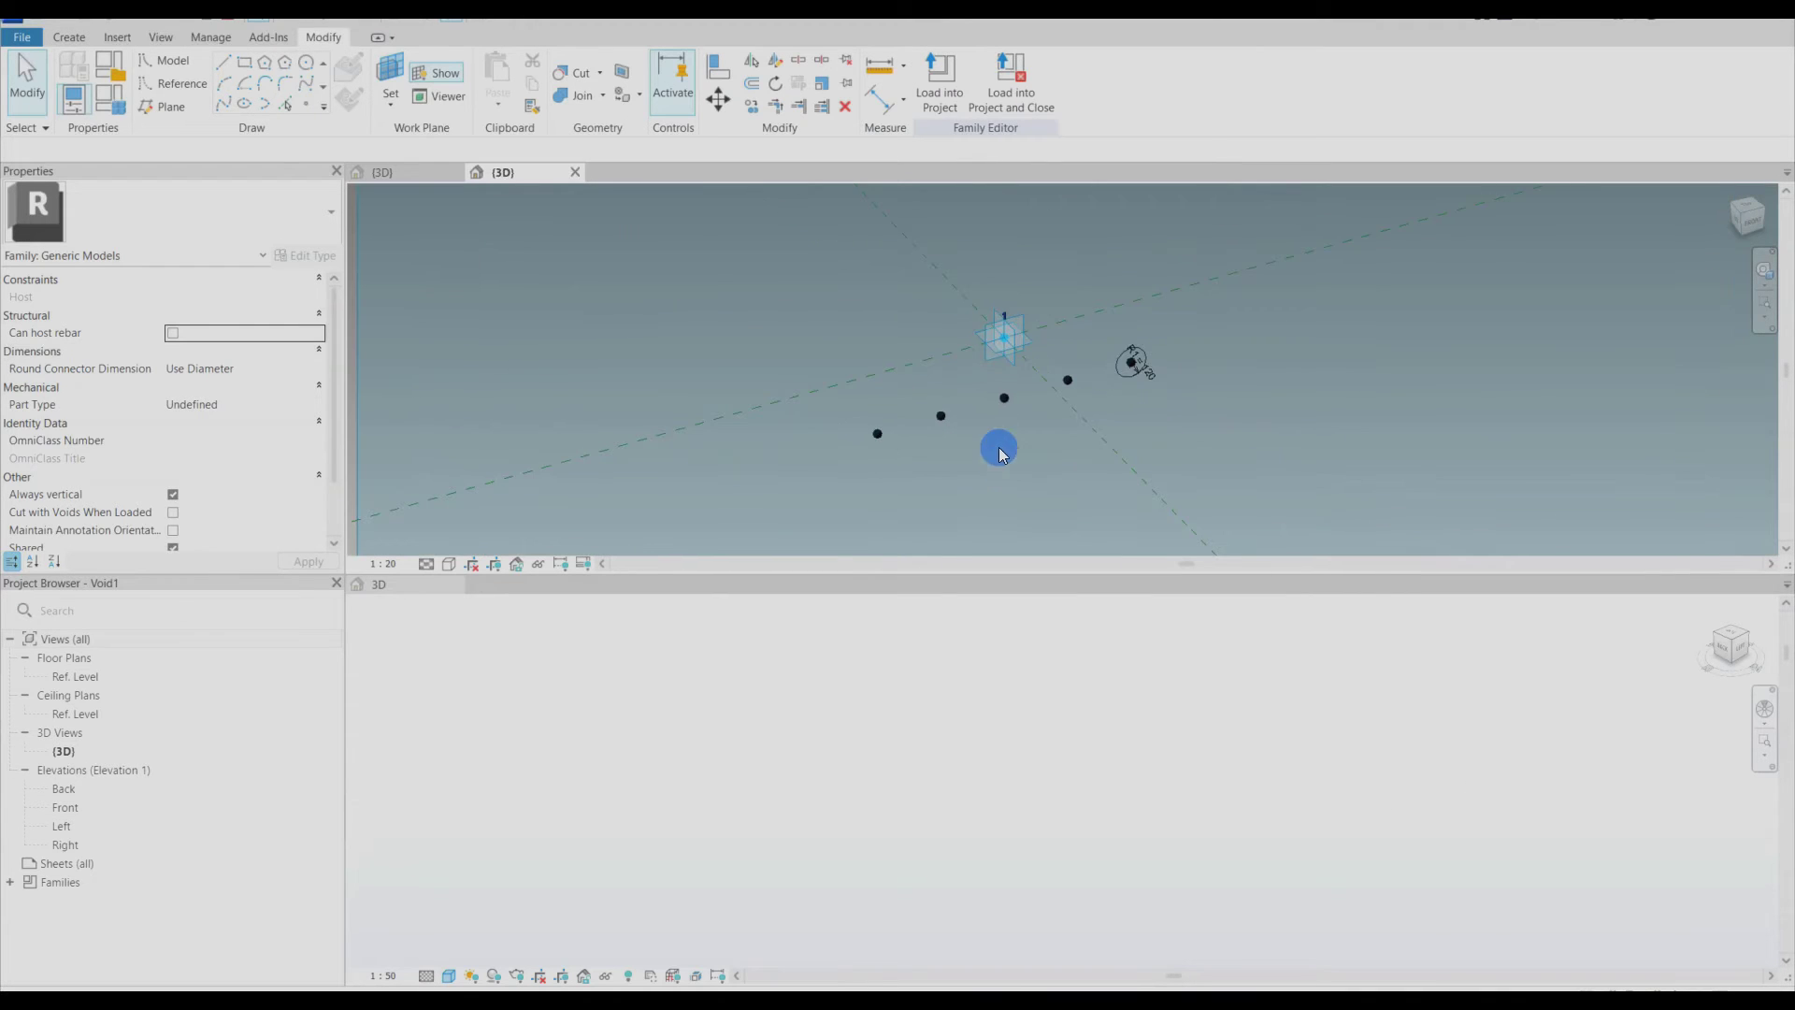
Step: Associate the offset of the lower centre reference point with the Height parameter
left_click(319, 494)
left_click(1037, 722)
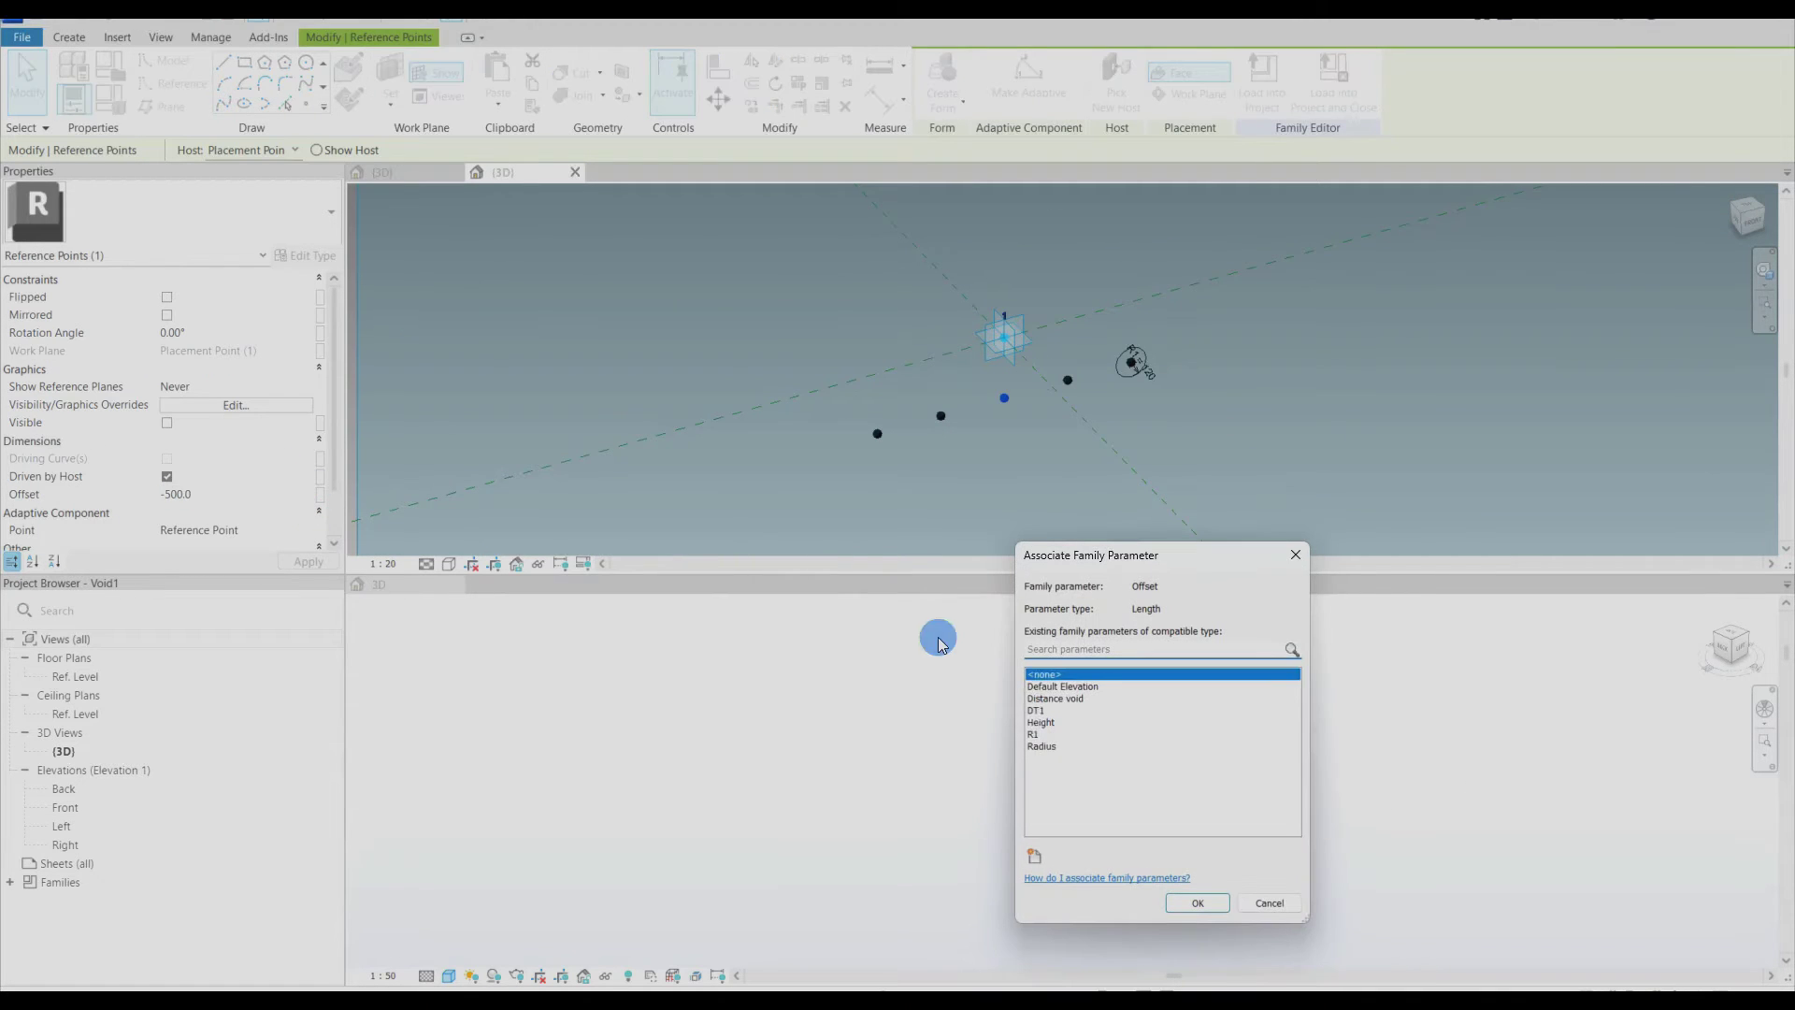
left_click(1197, 902)
Step: Associate the offset of the inner reference point left of the lower centre point with the DT1 parameter
left_click(940, 390)
left_click(319, 495)
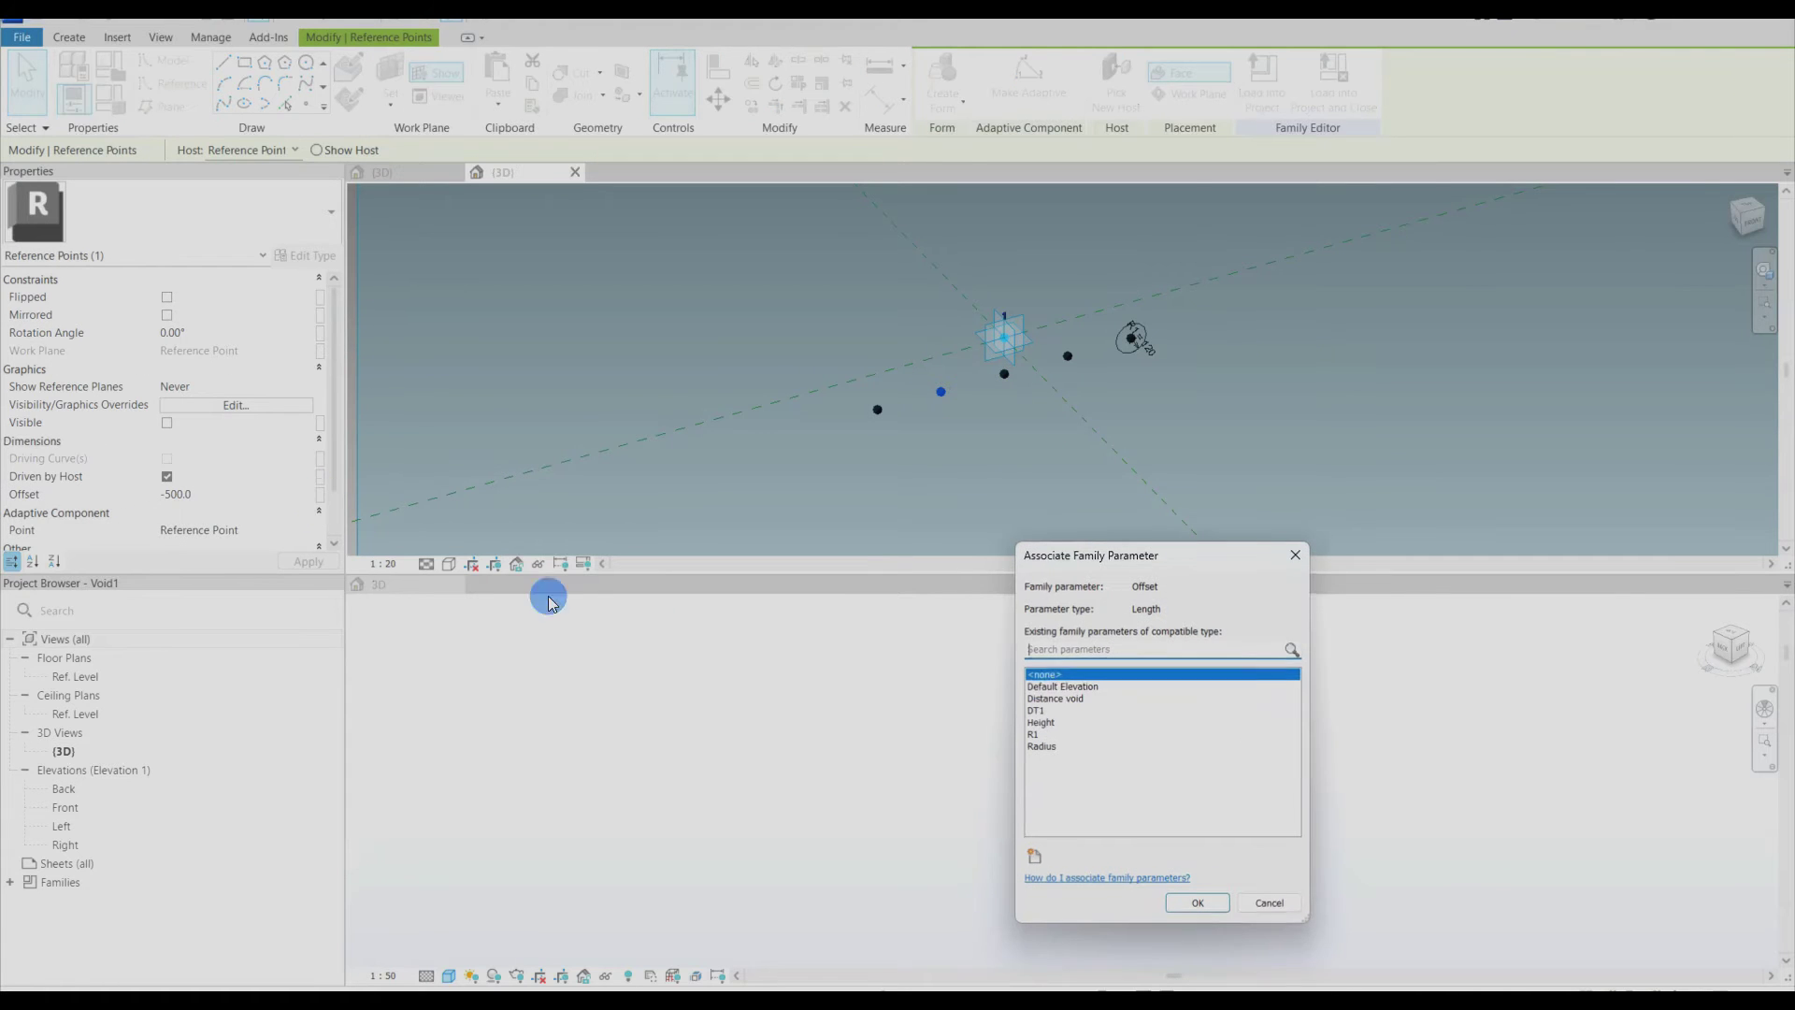
left_click(1086, 712)
left_click(1196, 902)
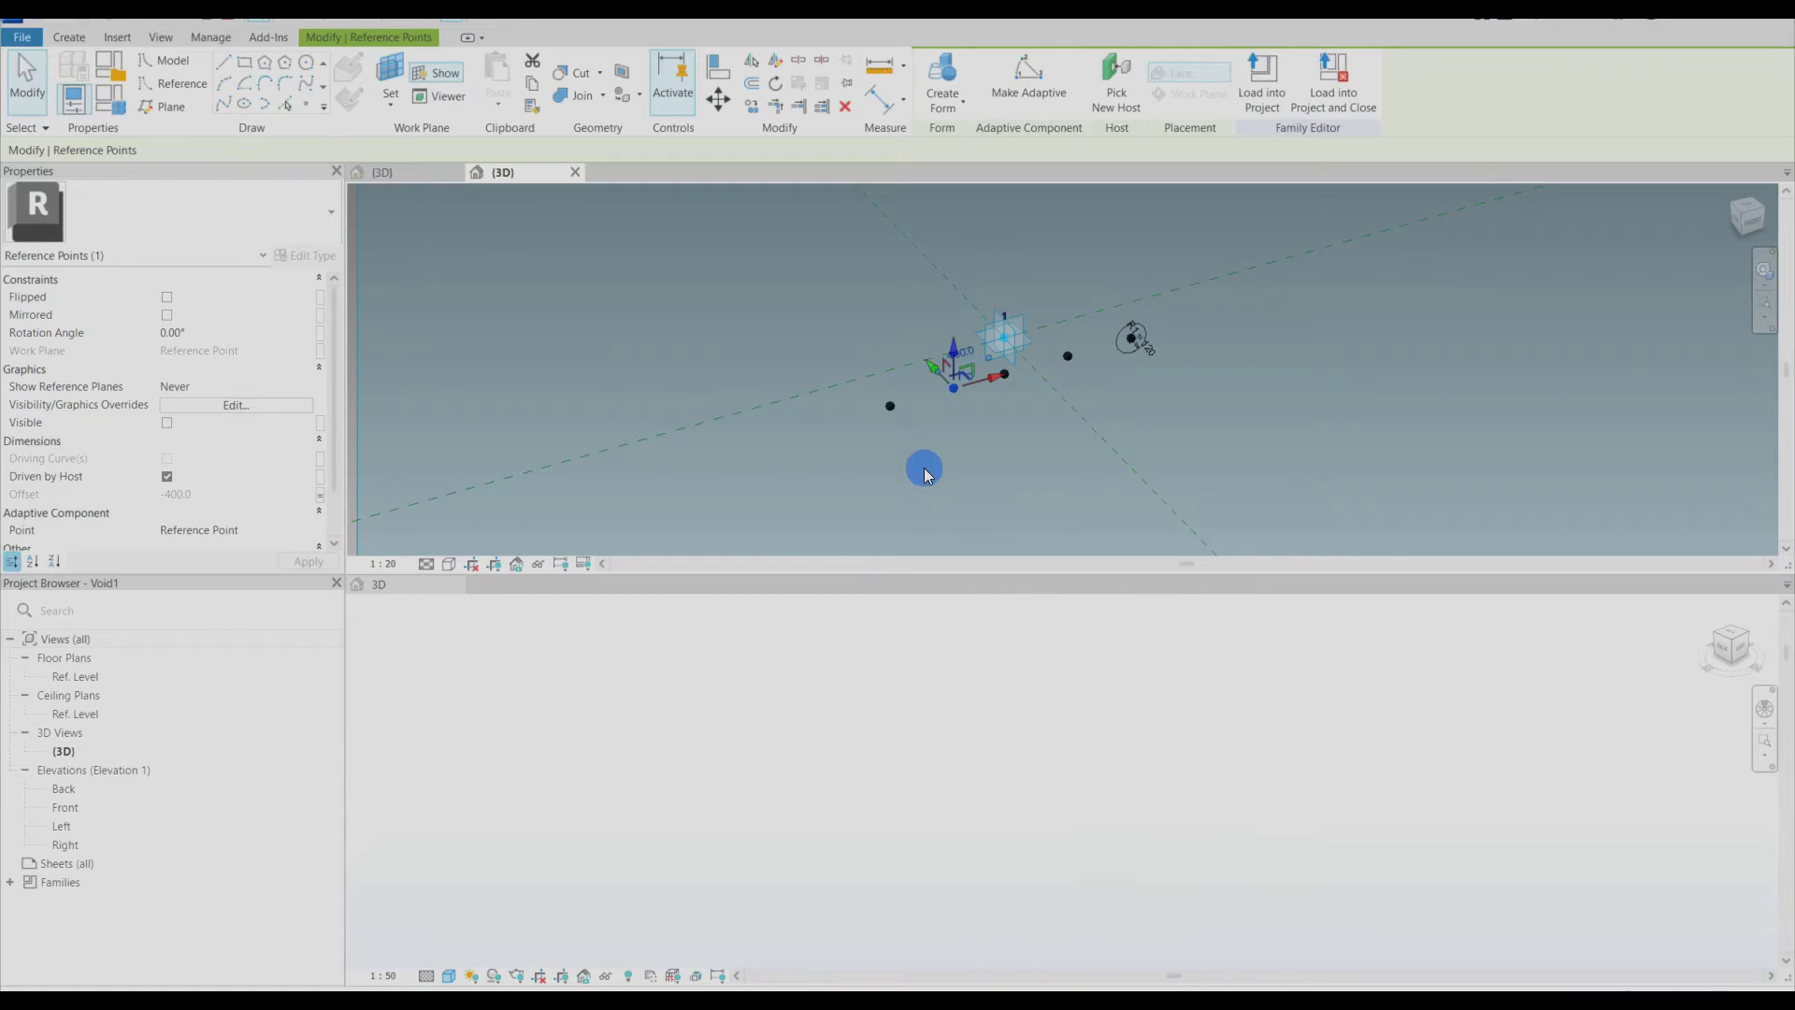
Step: Associate the offset of the outermost left reference point with the DT1 parameter
left_click(890, 406)
left_click(306, 494)
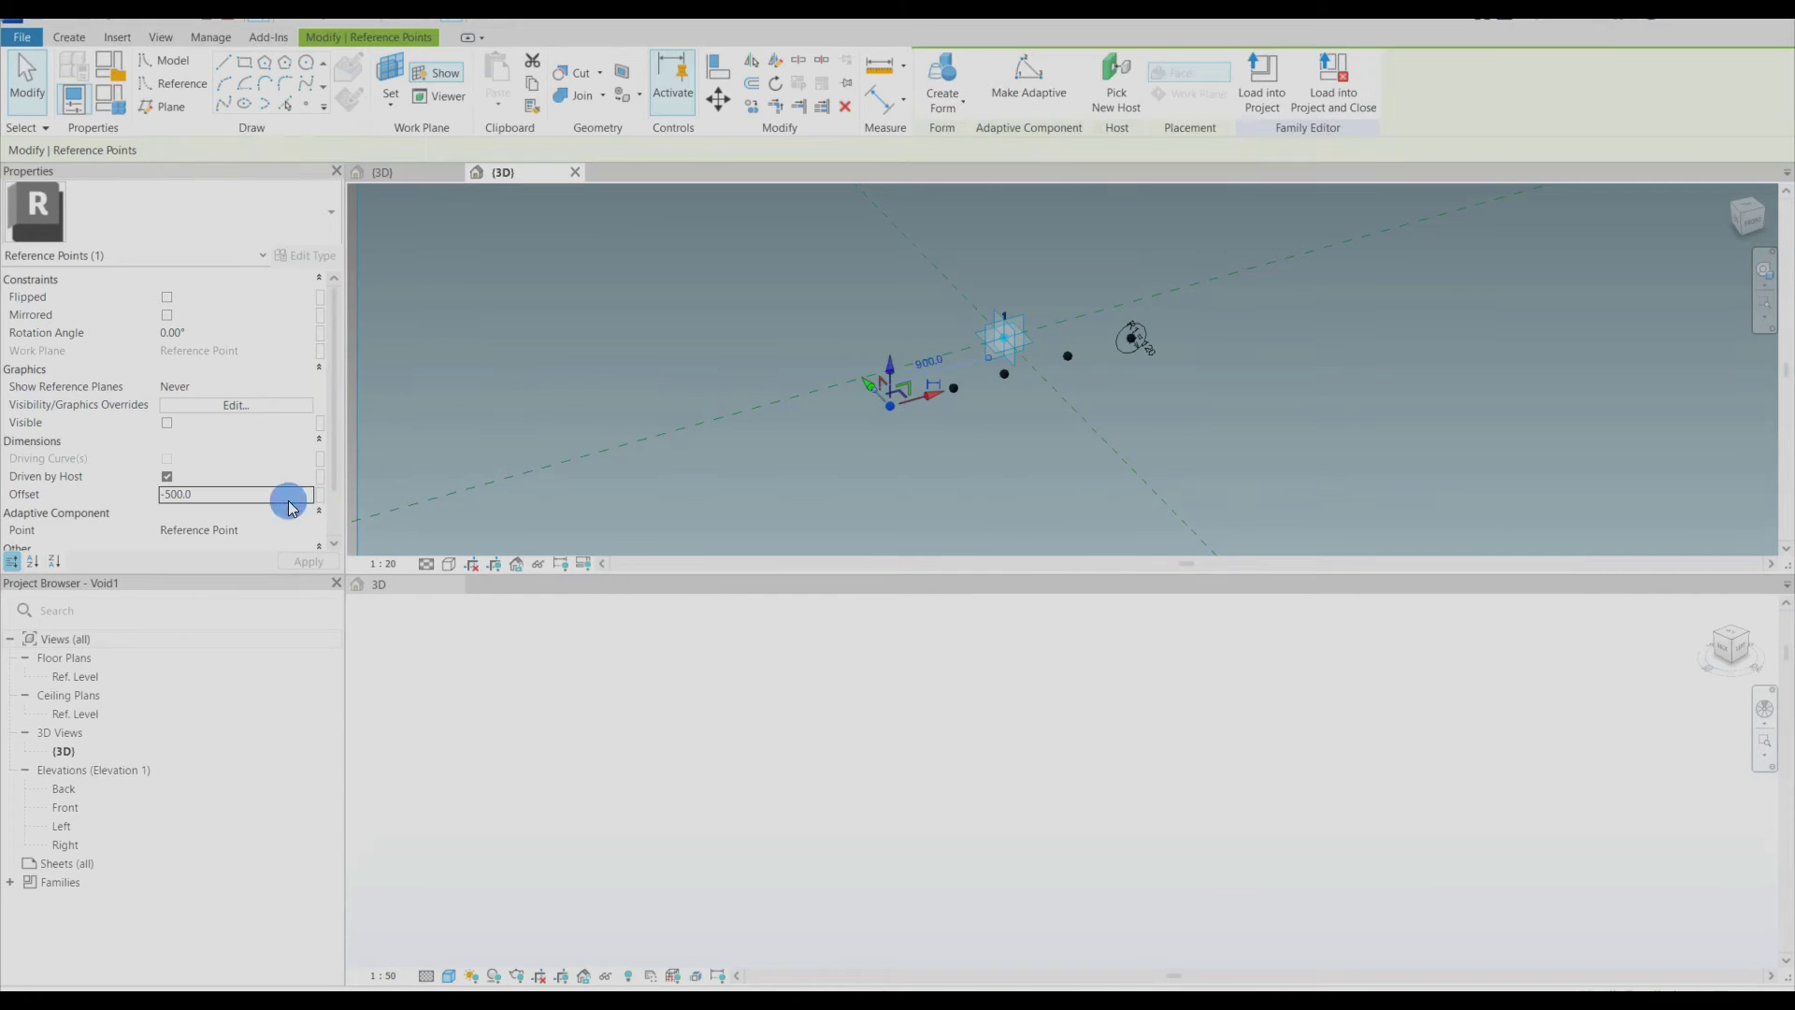
left_click(912, 530)
left_click(890, 406)
left_click(321, 497)
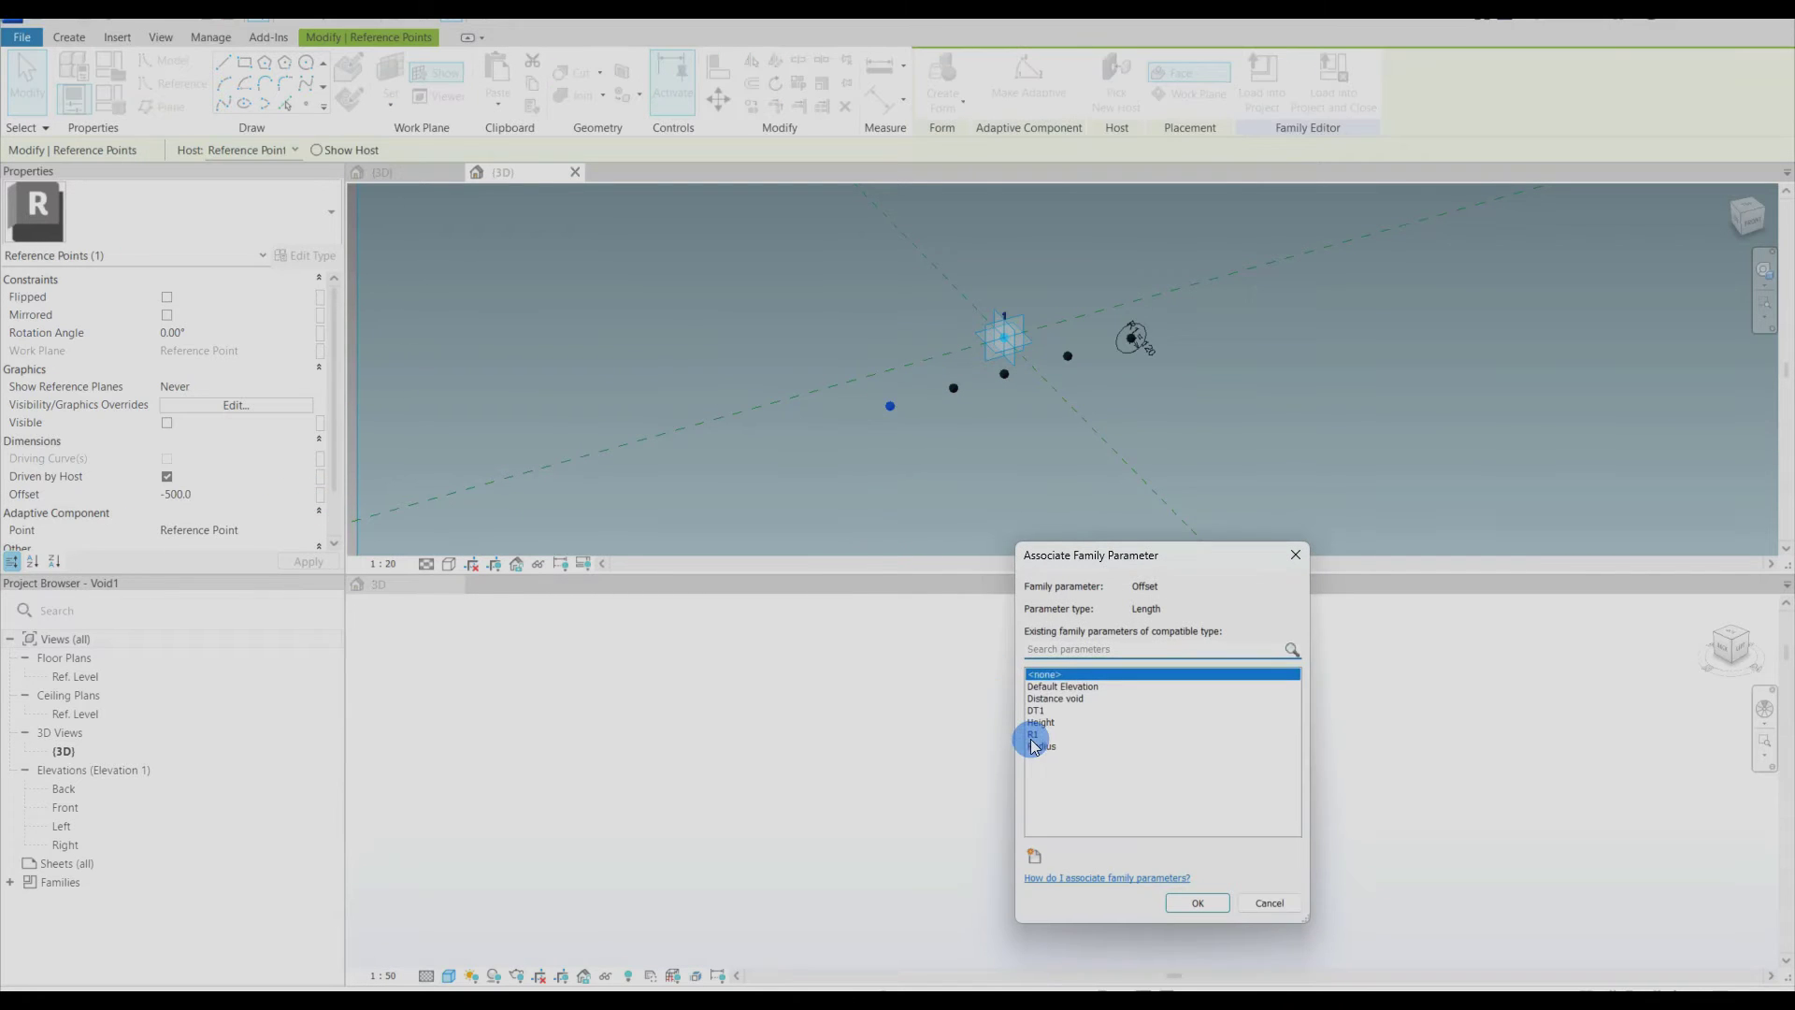
left_click(1066, 711)
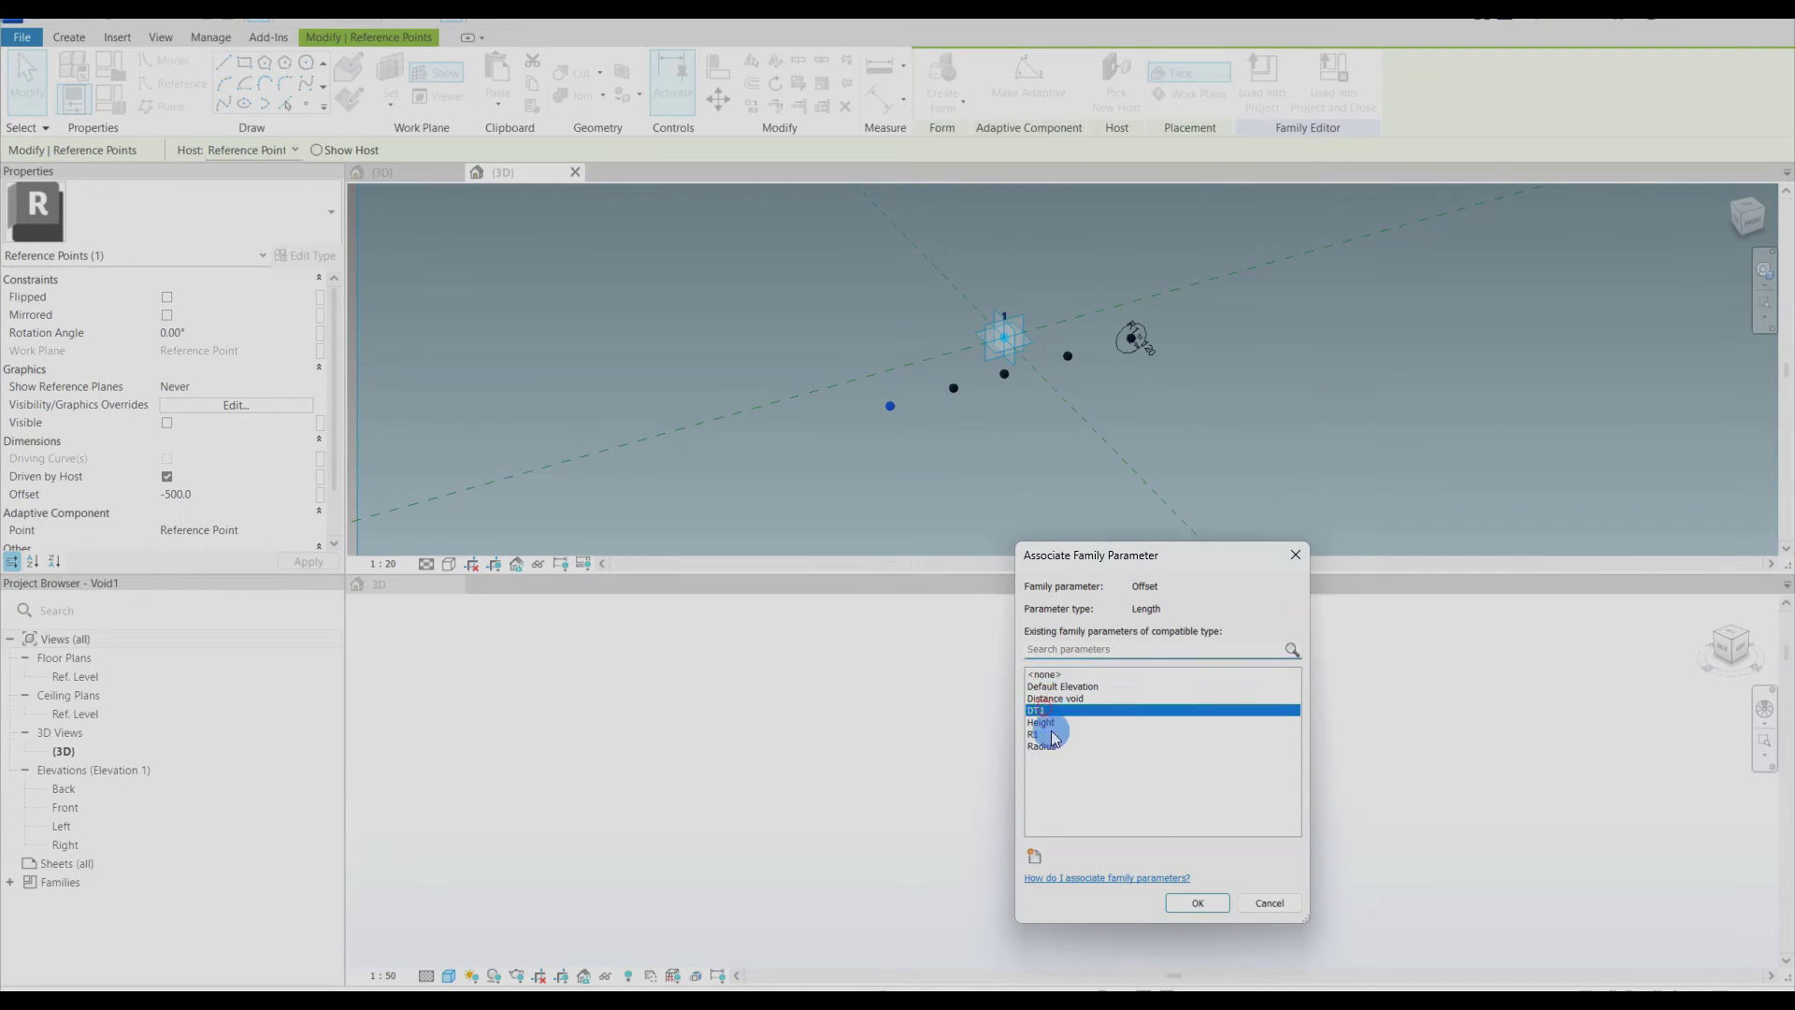
left_click(1193, 902)
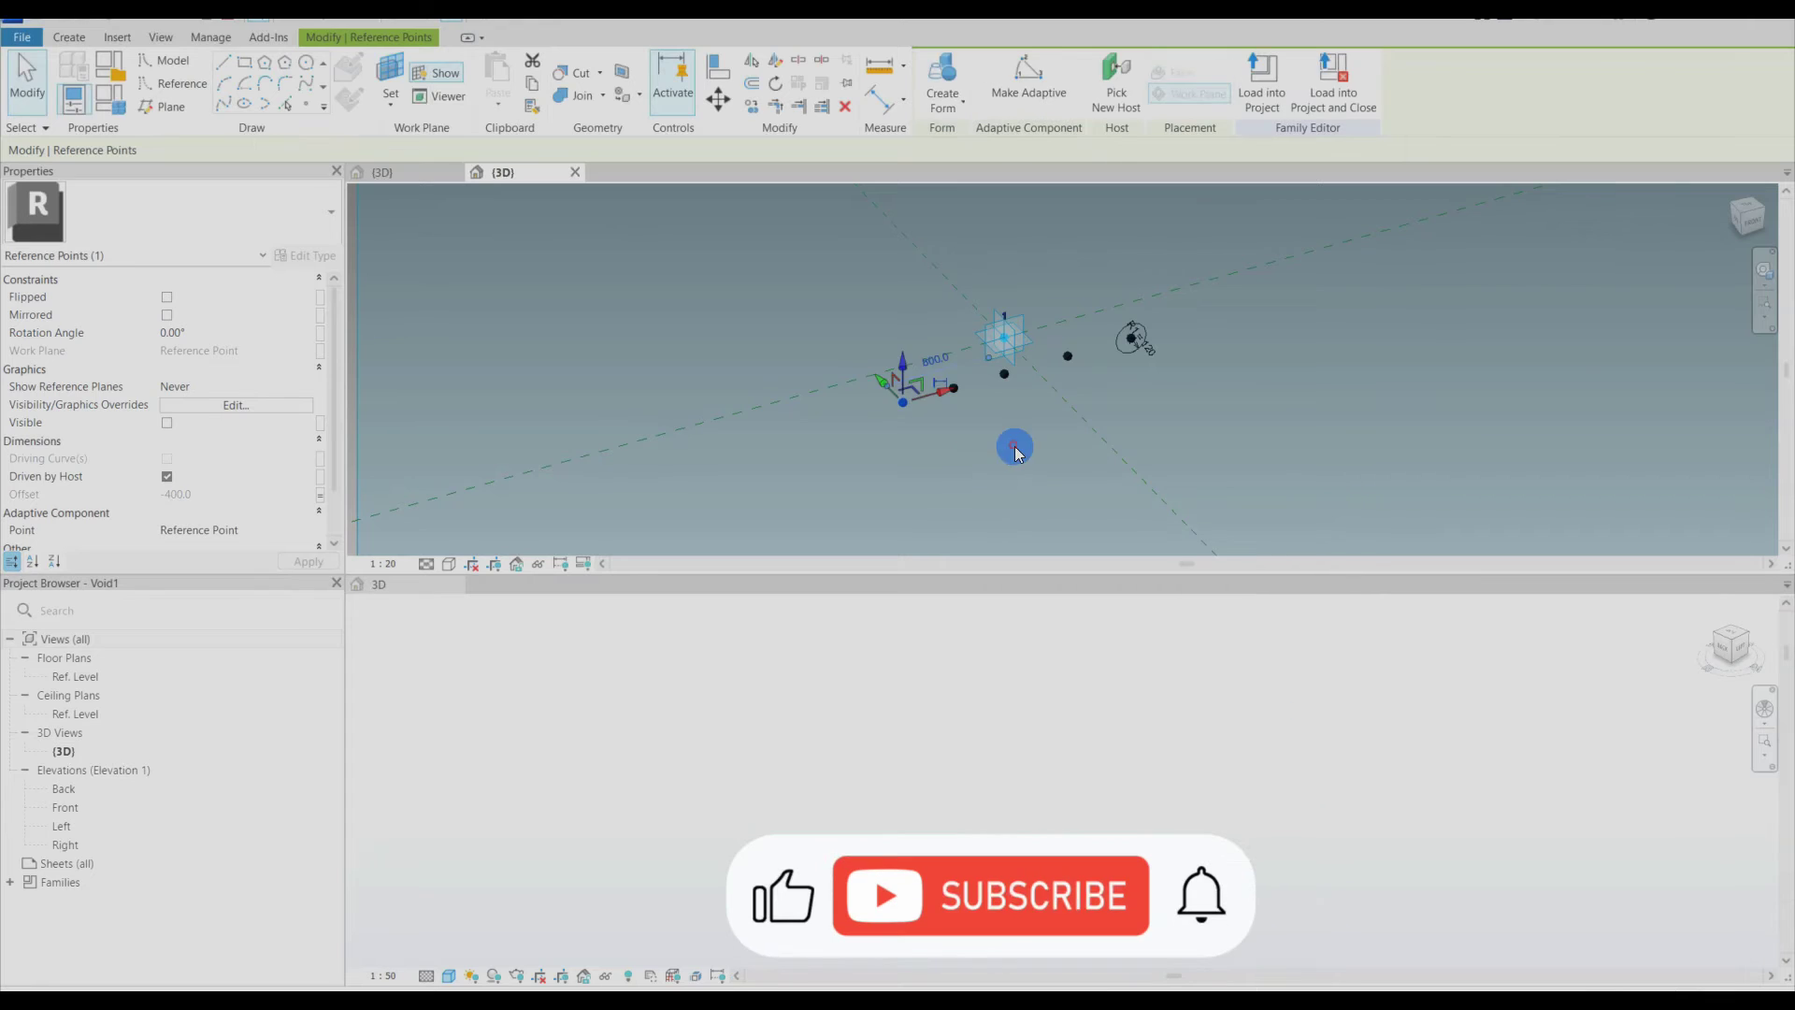
Step: Associate the offset of the inner reference point right of the lower centre point with the Distance void parameter
left_click(320, 494)
left_click(1067, 699)
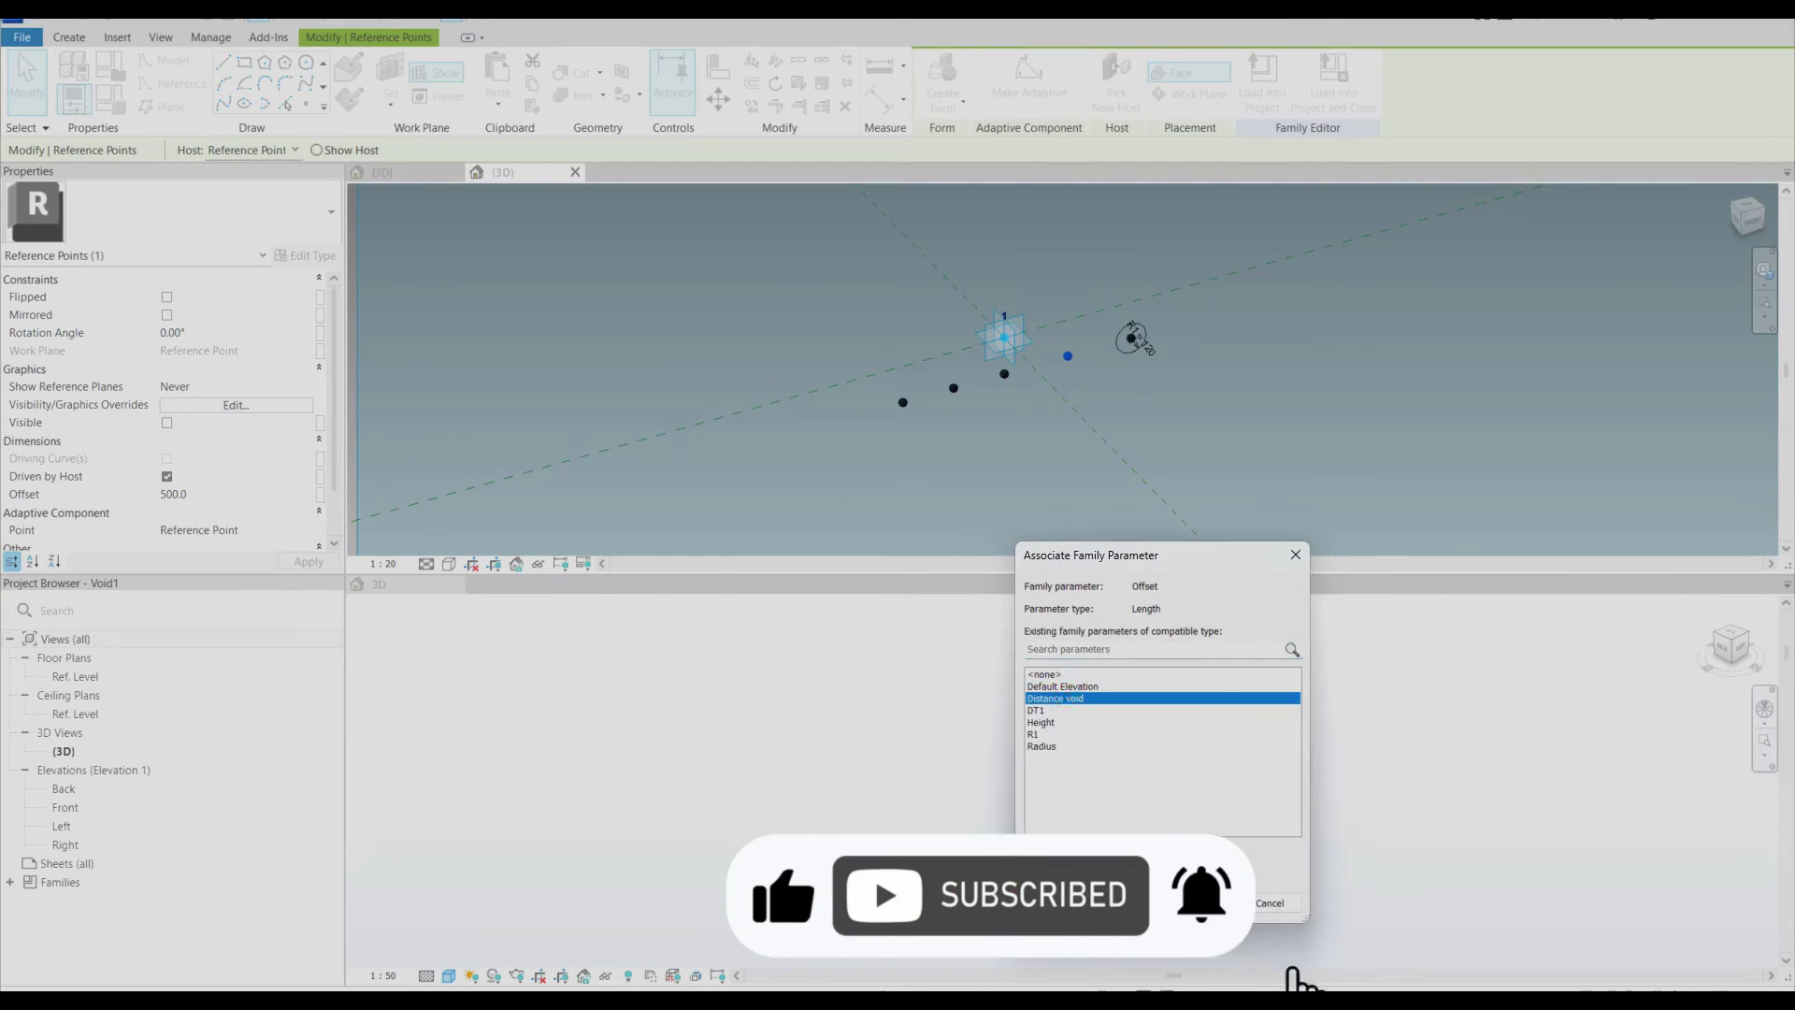
left_click(1193, 902)
left_click(1054, 473)
Step: Associate the offset of the outermost right reference point with the Distance void parameter
left_click(1118, 342)
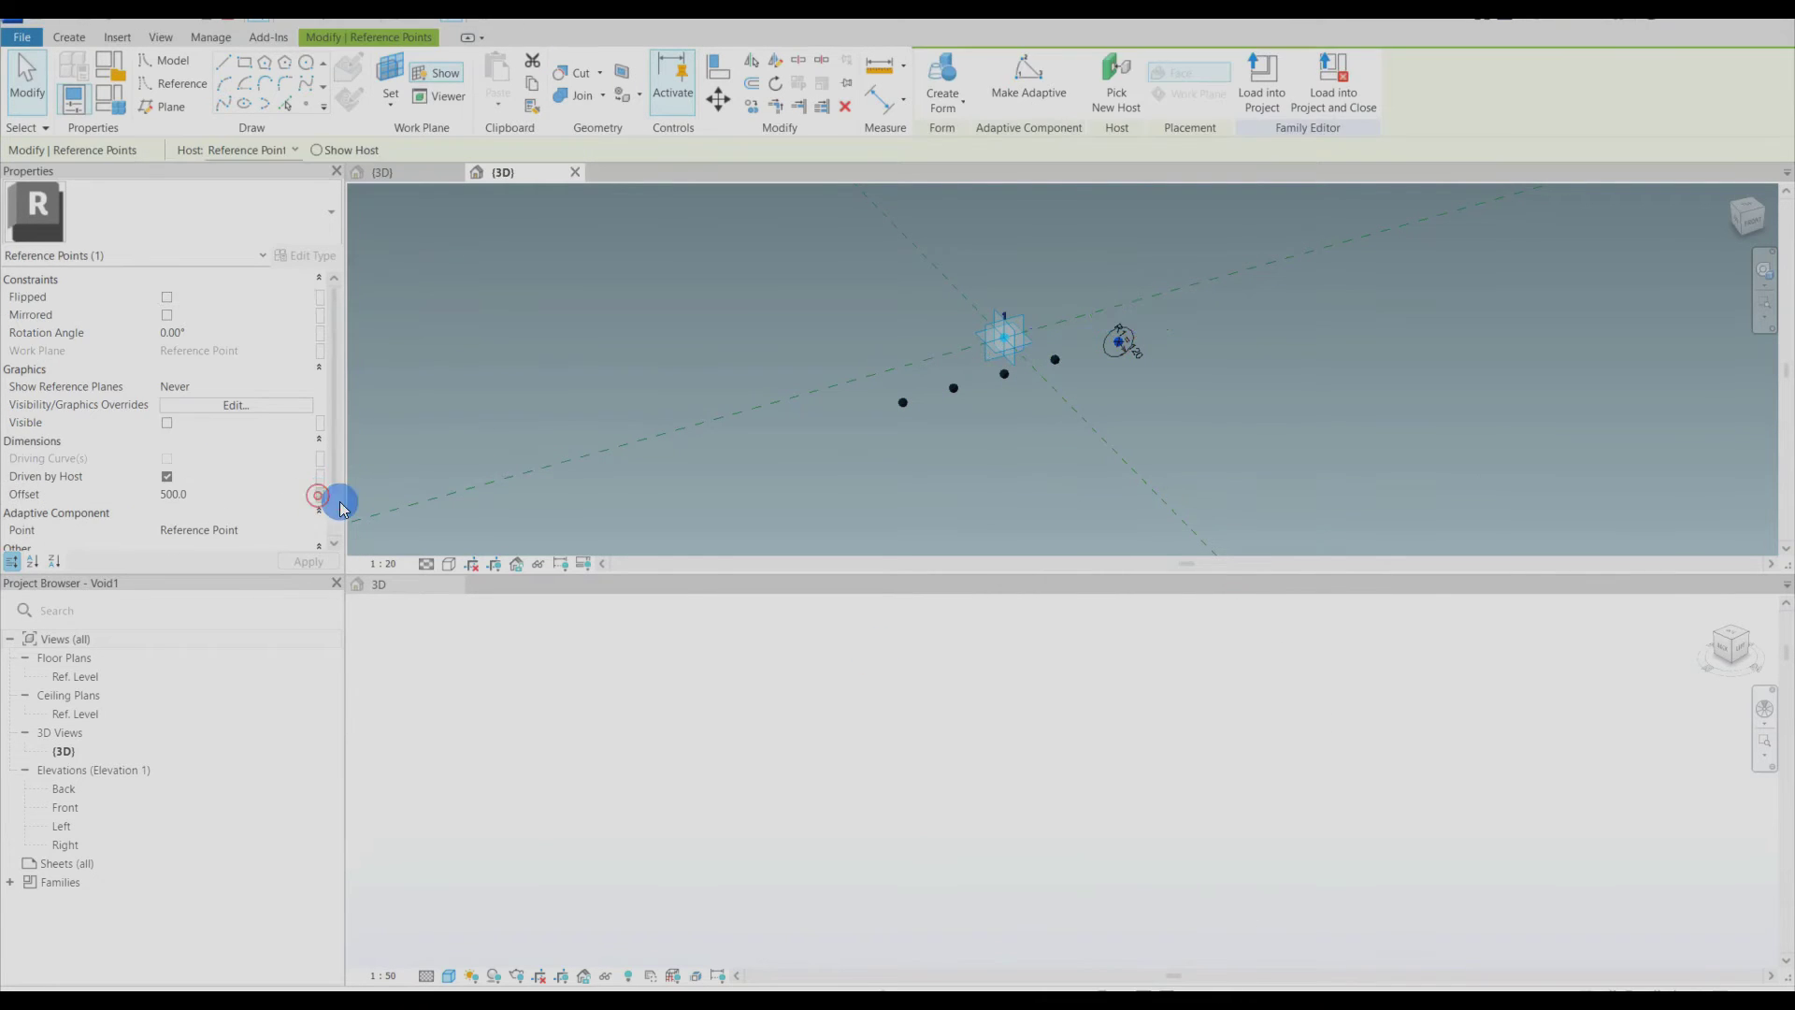
left_click(318, 494)
left_click(1073, 692)
left_click(1206, 907)
left_click(993, 486)
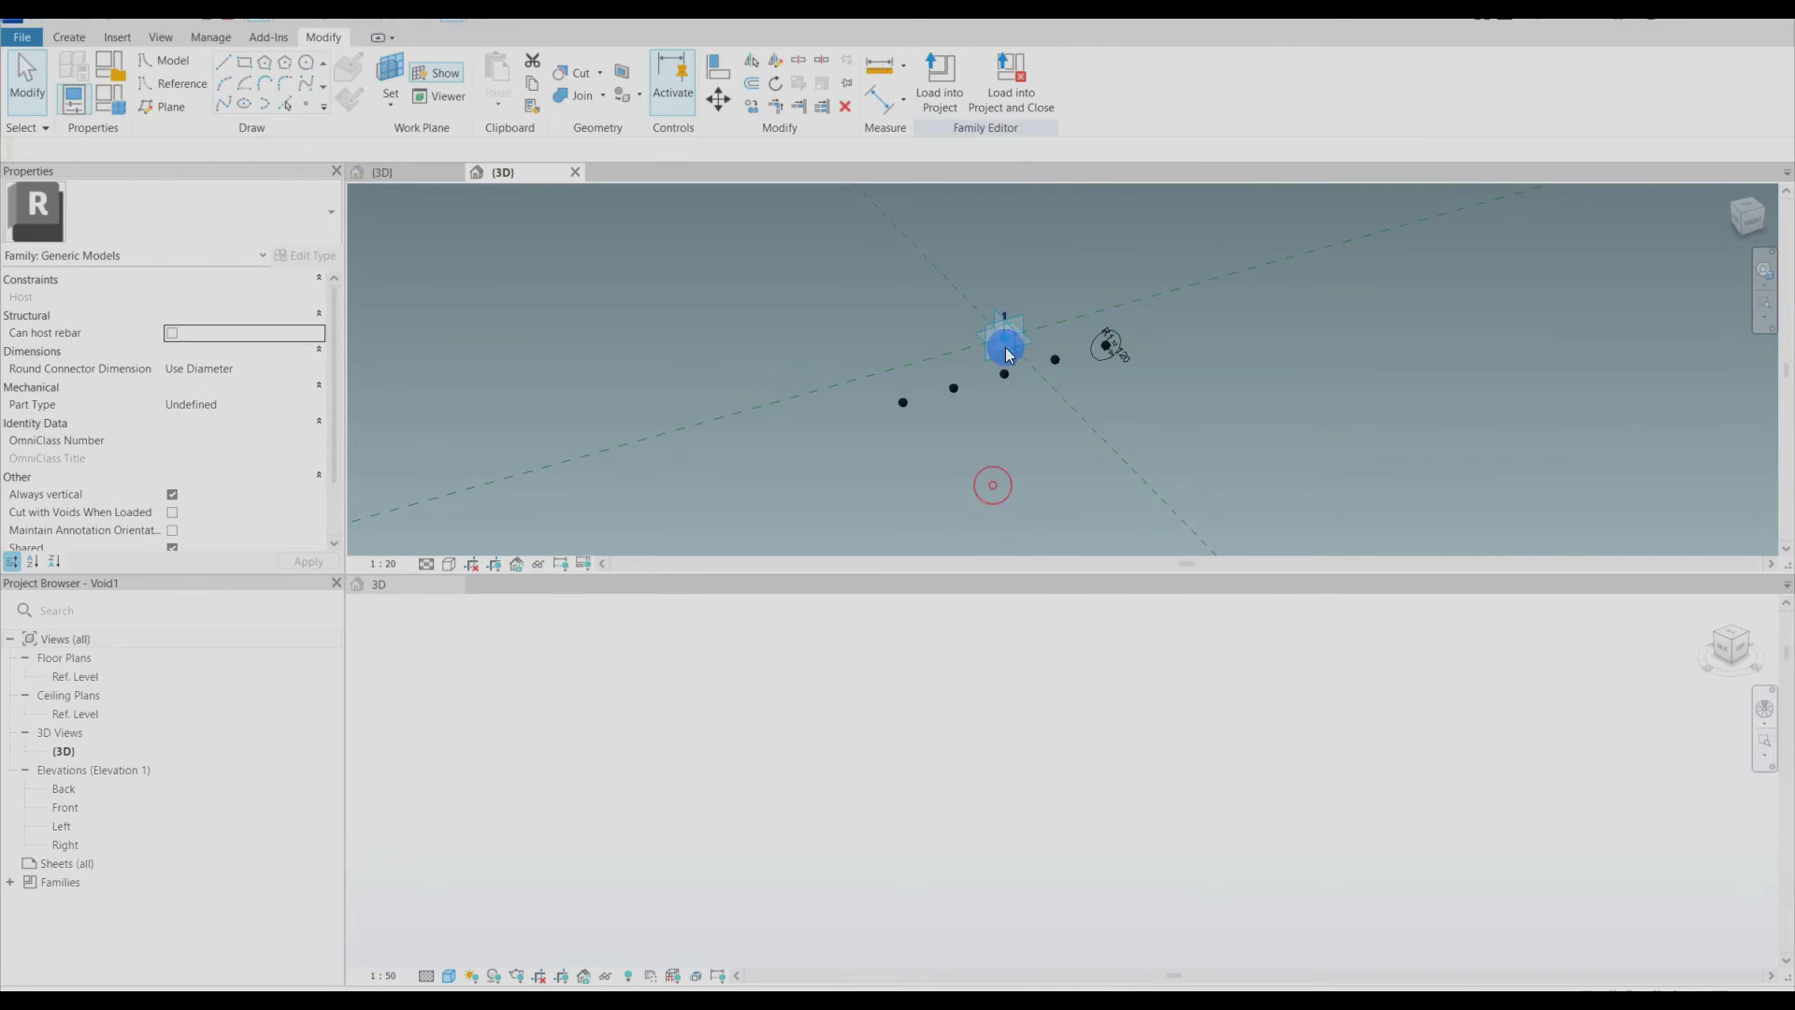
Step: Draw a circle of about 240 mm radius centred on the outermost right reference point and make its radius dimension permanent
left_click(269, 157)
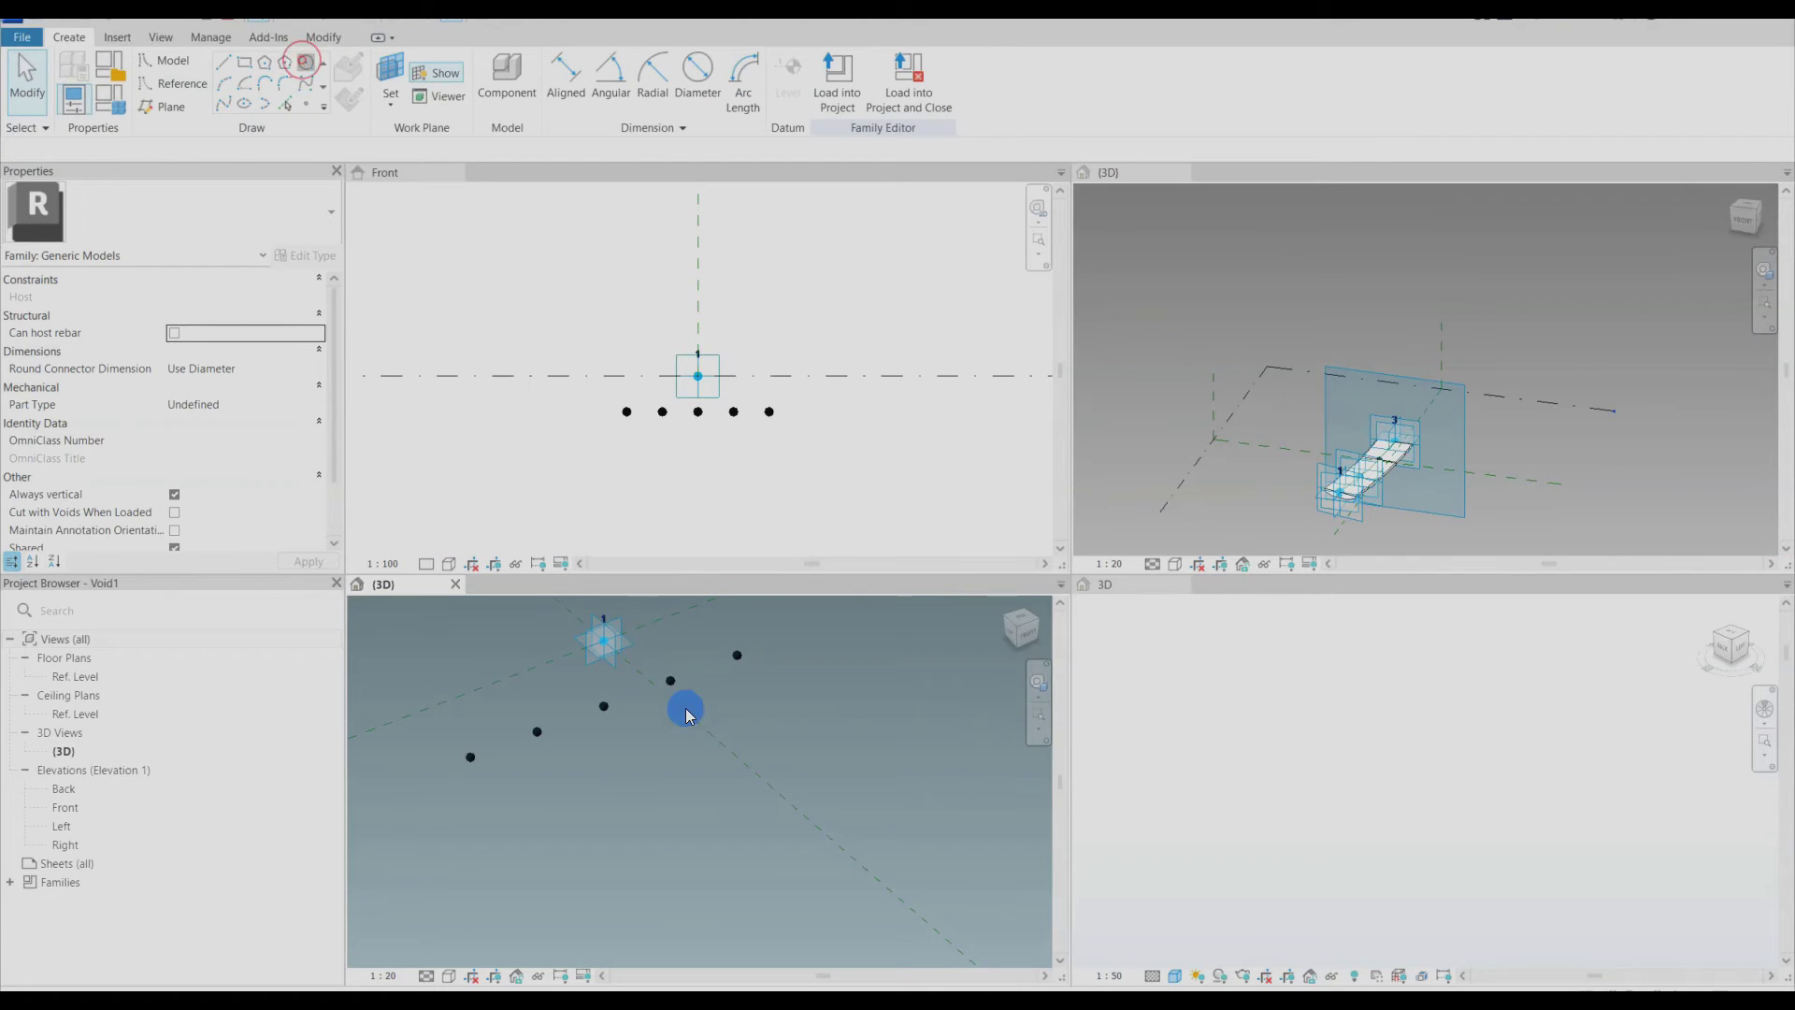
left_click(756, 672)
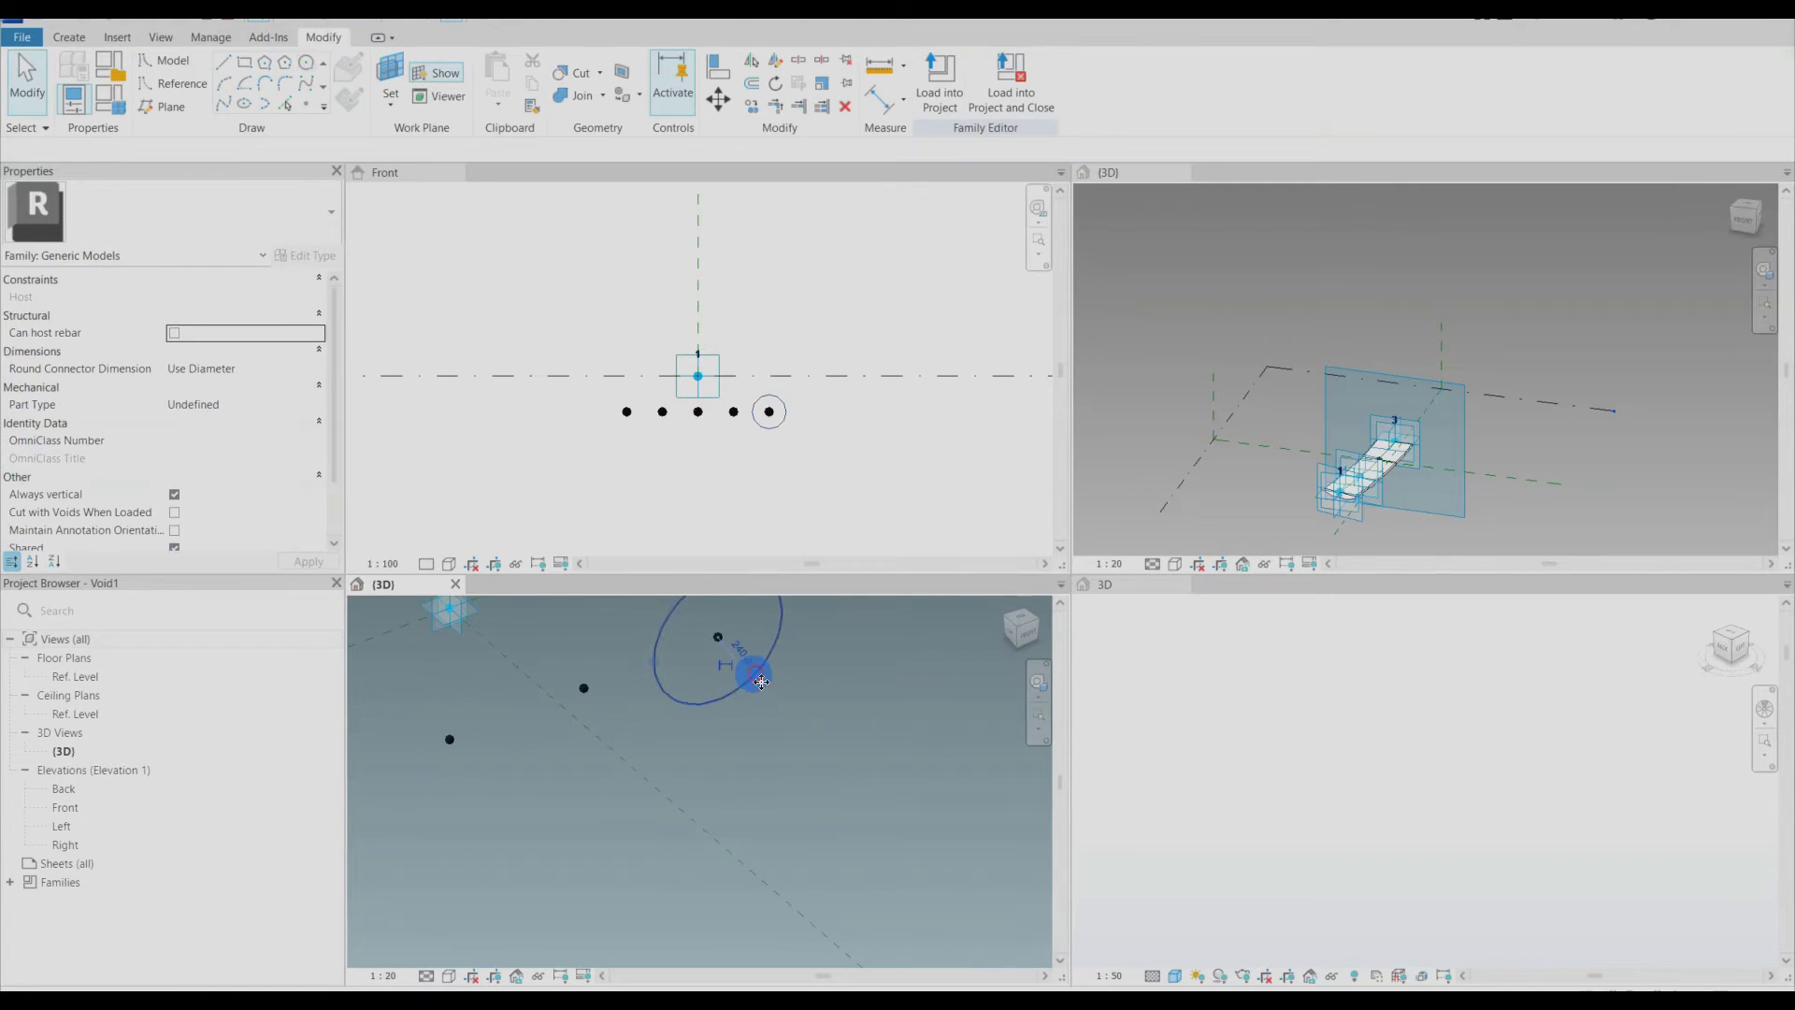
scroll(729, 832, "up", 3)
left_click(720, 799)
left_click(830, 843)
left_click(715, 776)
Step: Label the outermost right circle's radius dimension with the R1 parameter
left_click(935, 93)
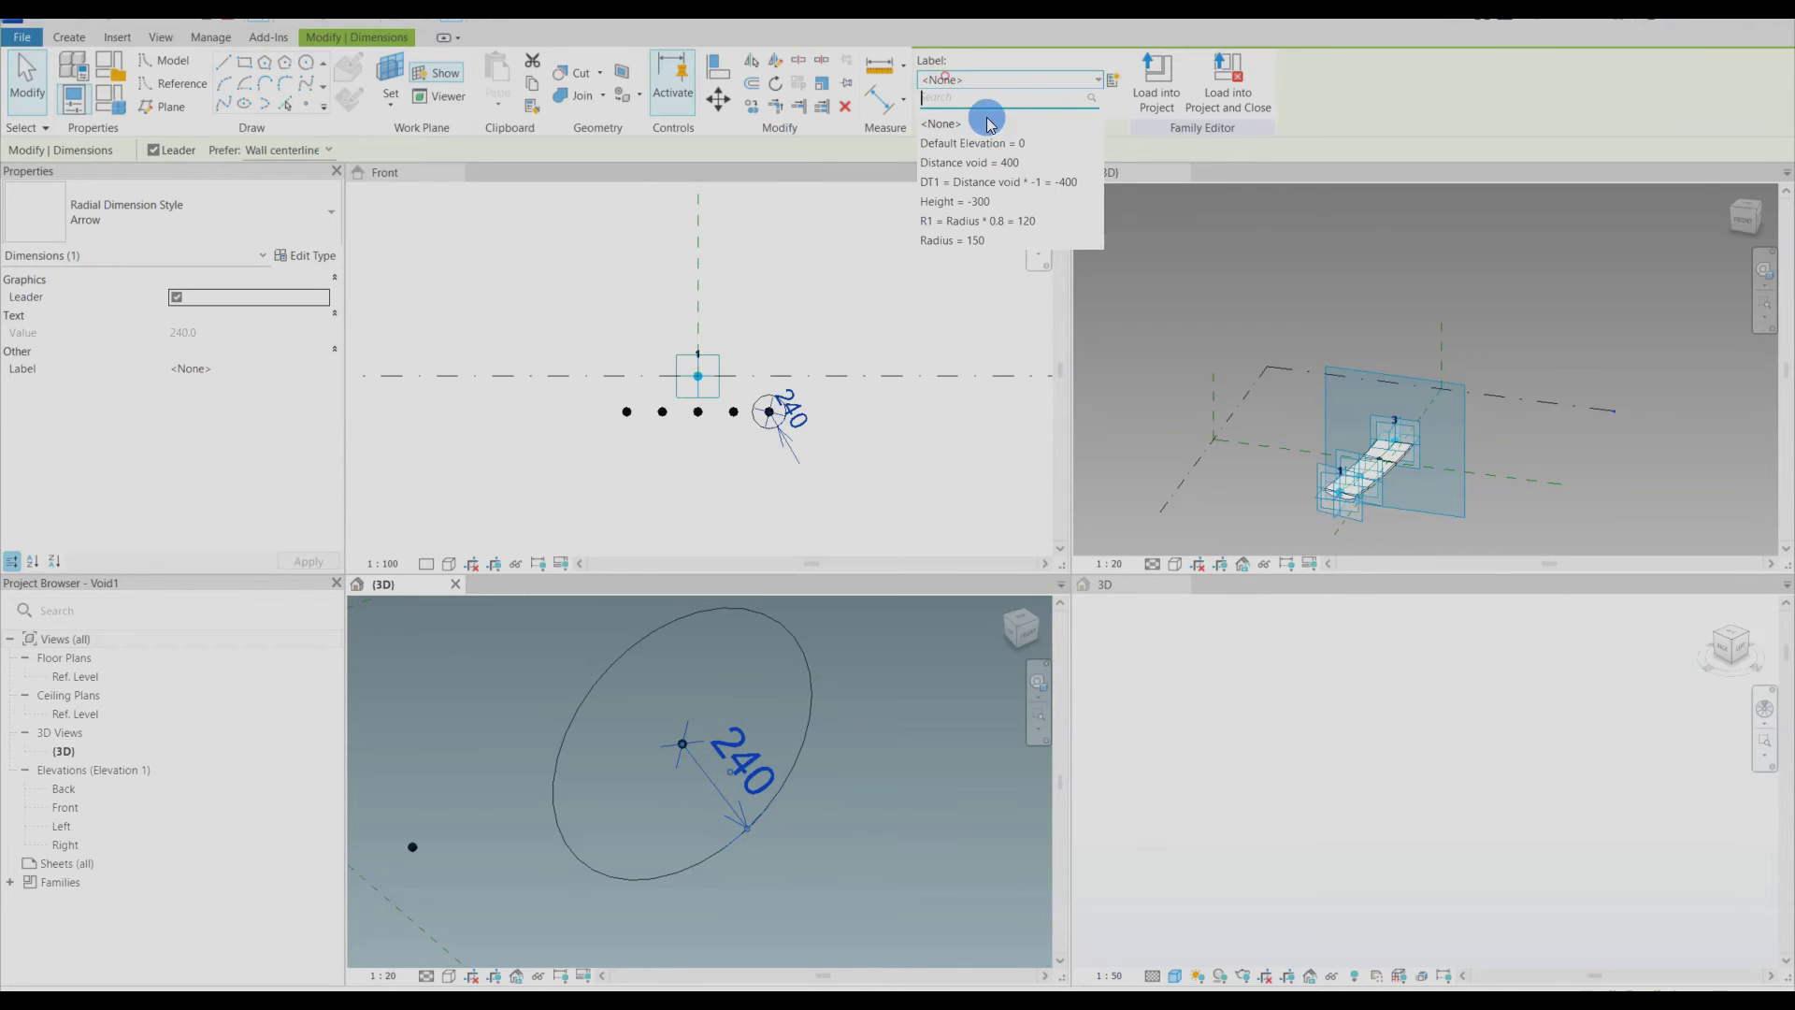
left_click(1006, 225)
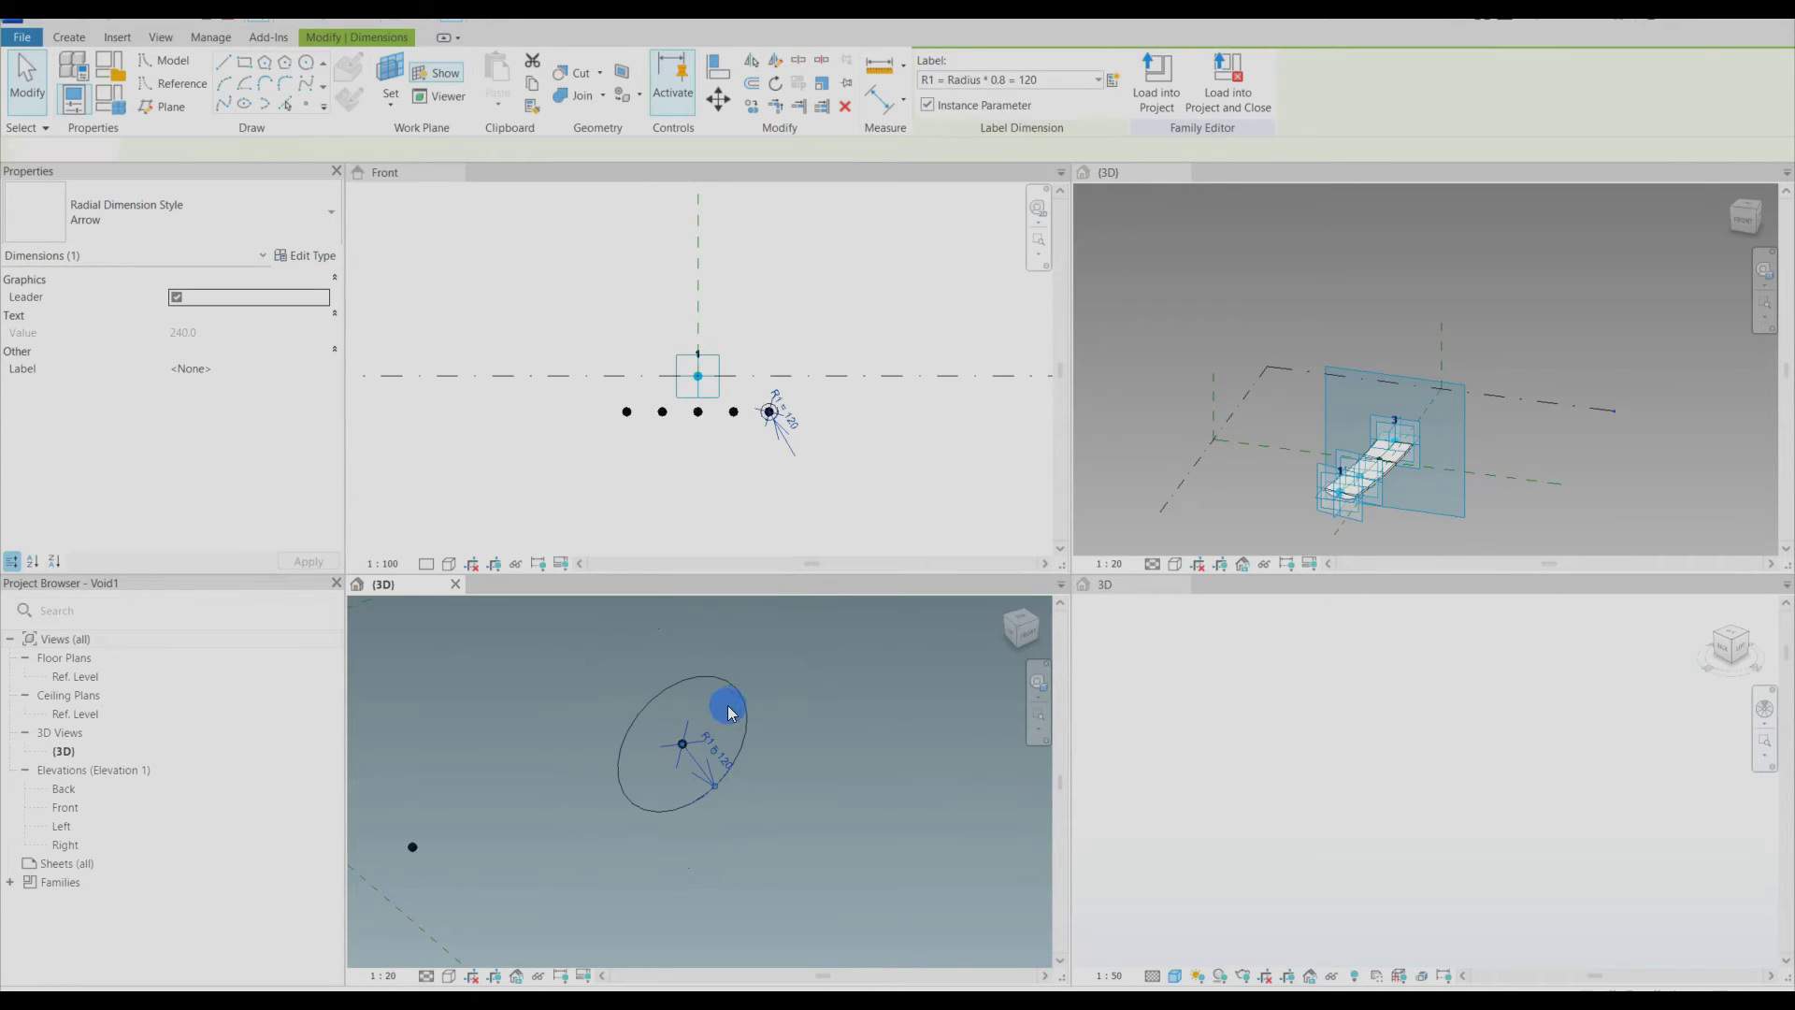
left_click(634, 703)
scroll(659, 697, "down", 4)
middle_click_drag(753, 782, 701, 770, "shift")
middle_click_drag(827, 846, 821, 813)
Step: Load the Void1 family into CurvedBridgeWVoid.rfa without placing an instance
left_click(207, 84)
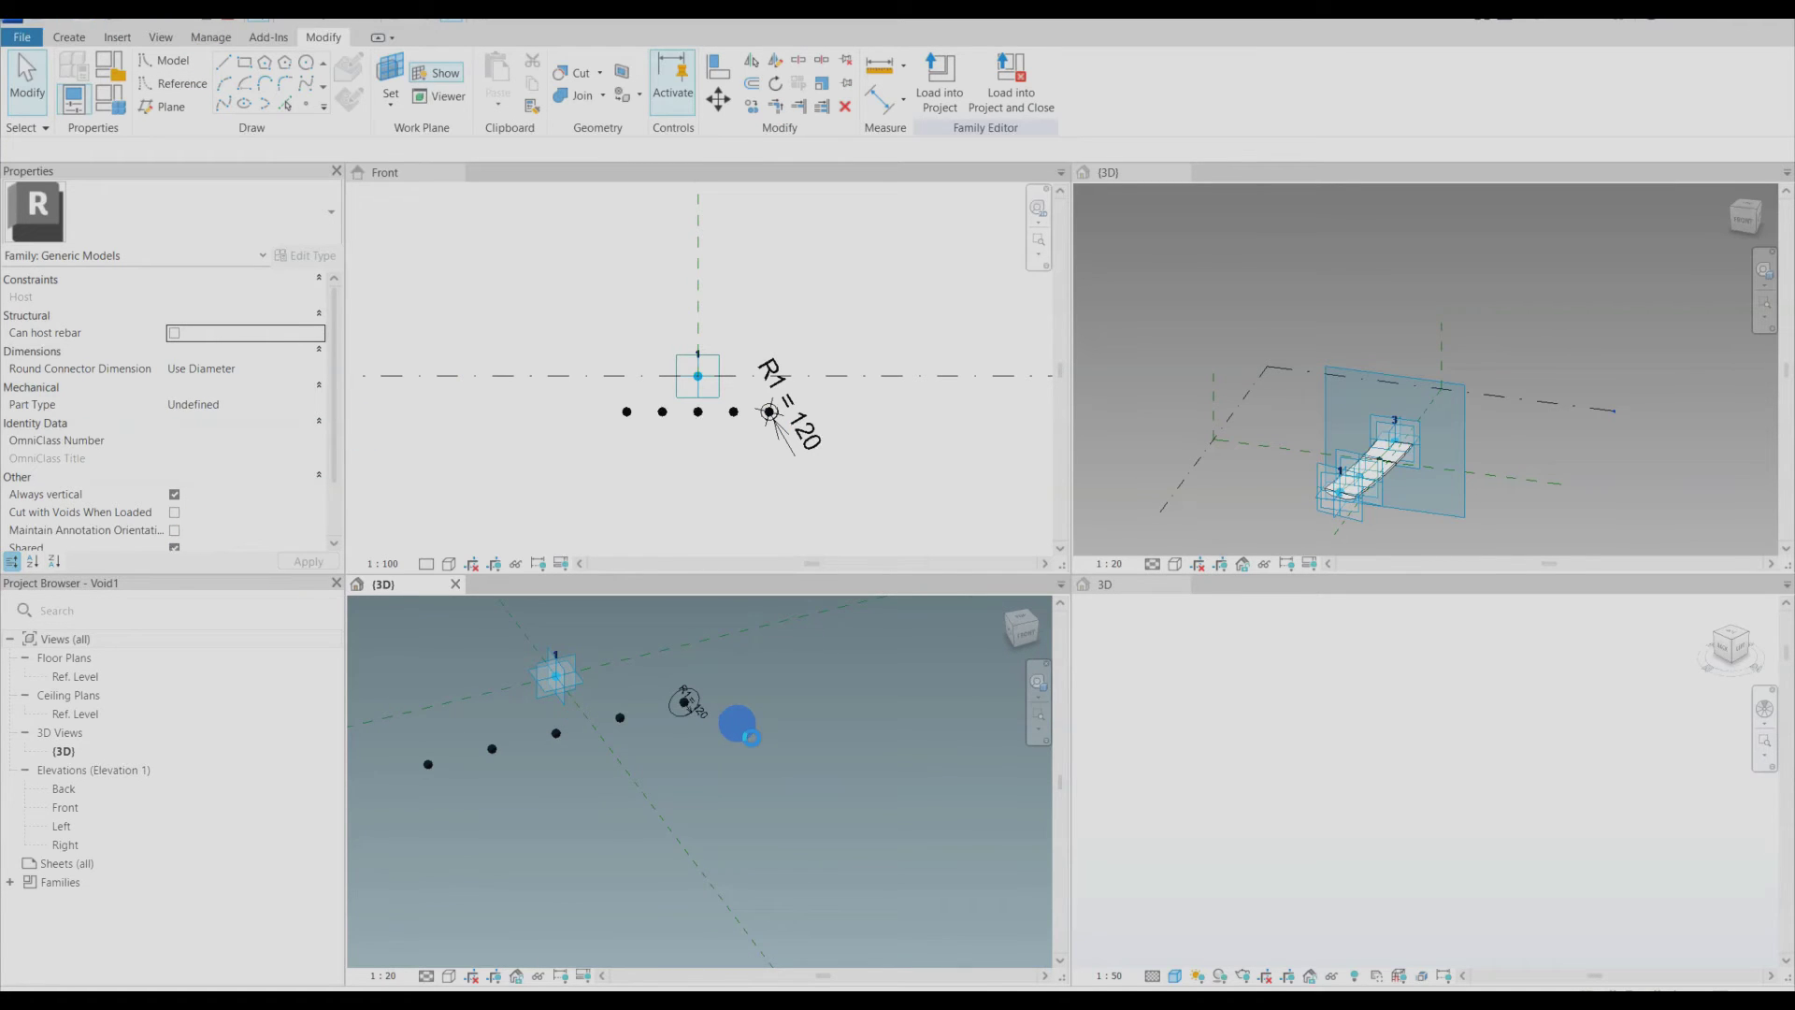
left_click(750, 735)
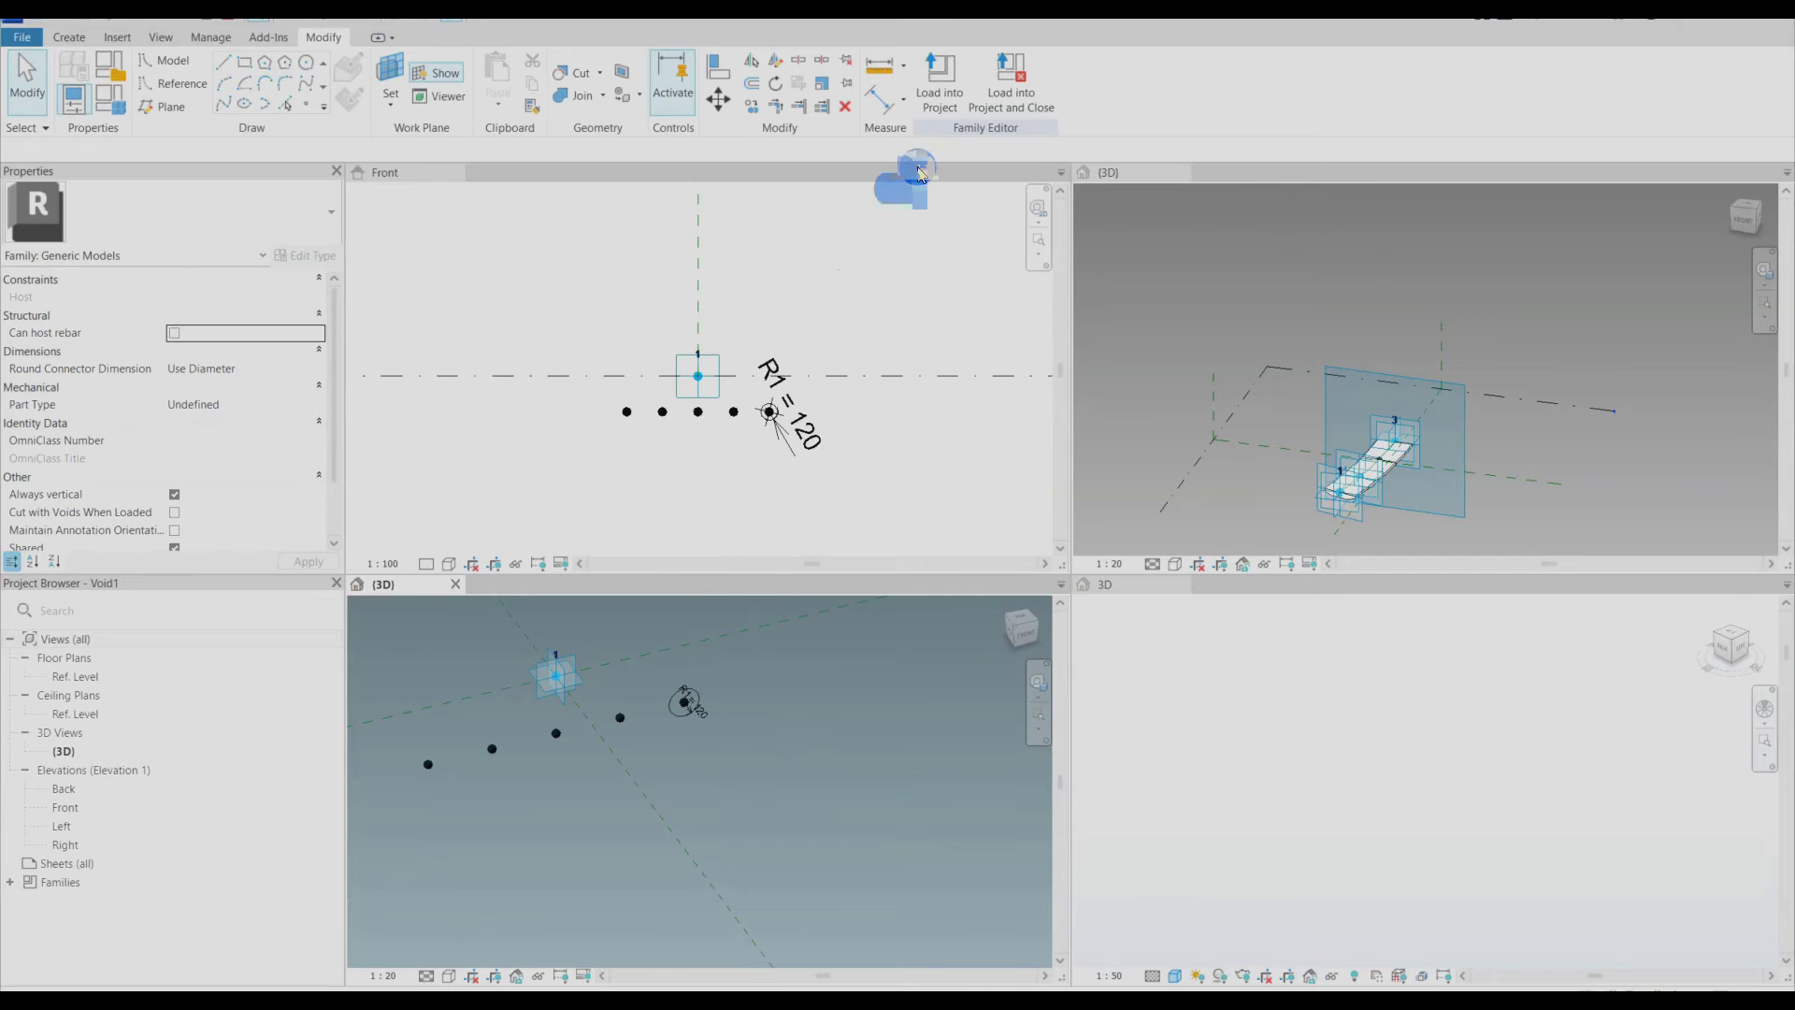
left_click(939, 92)
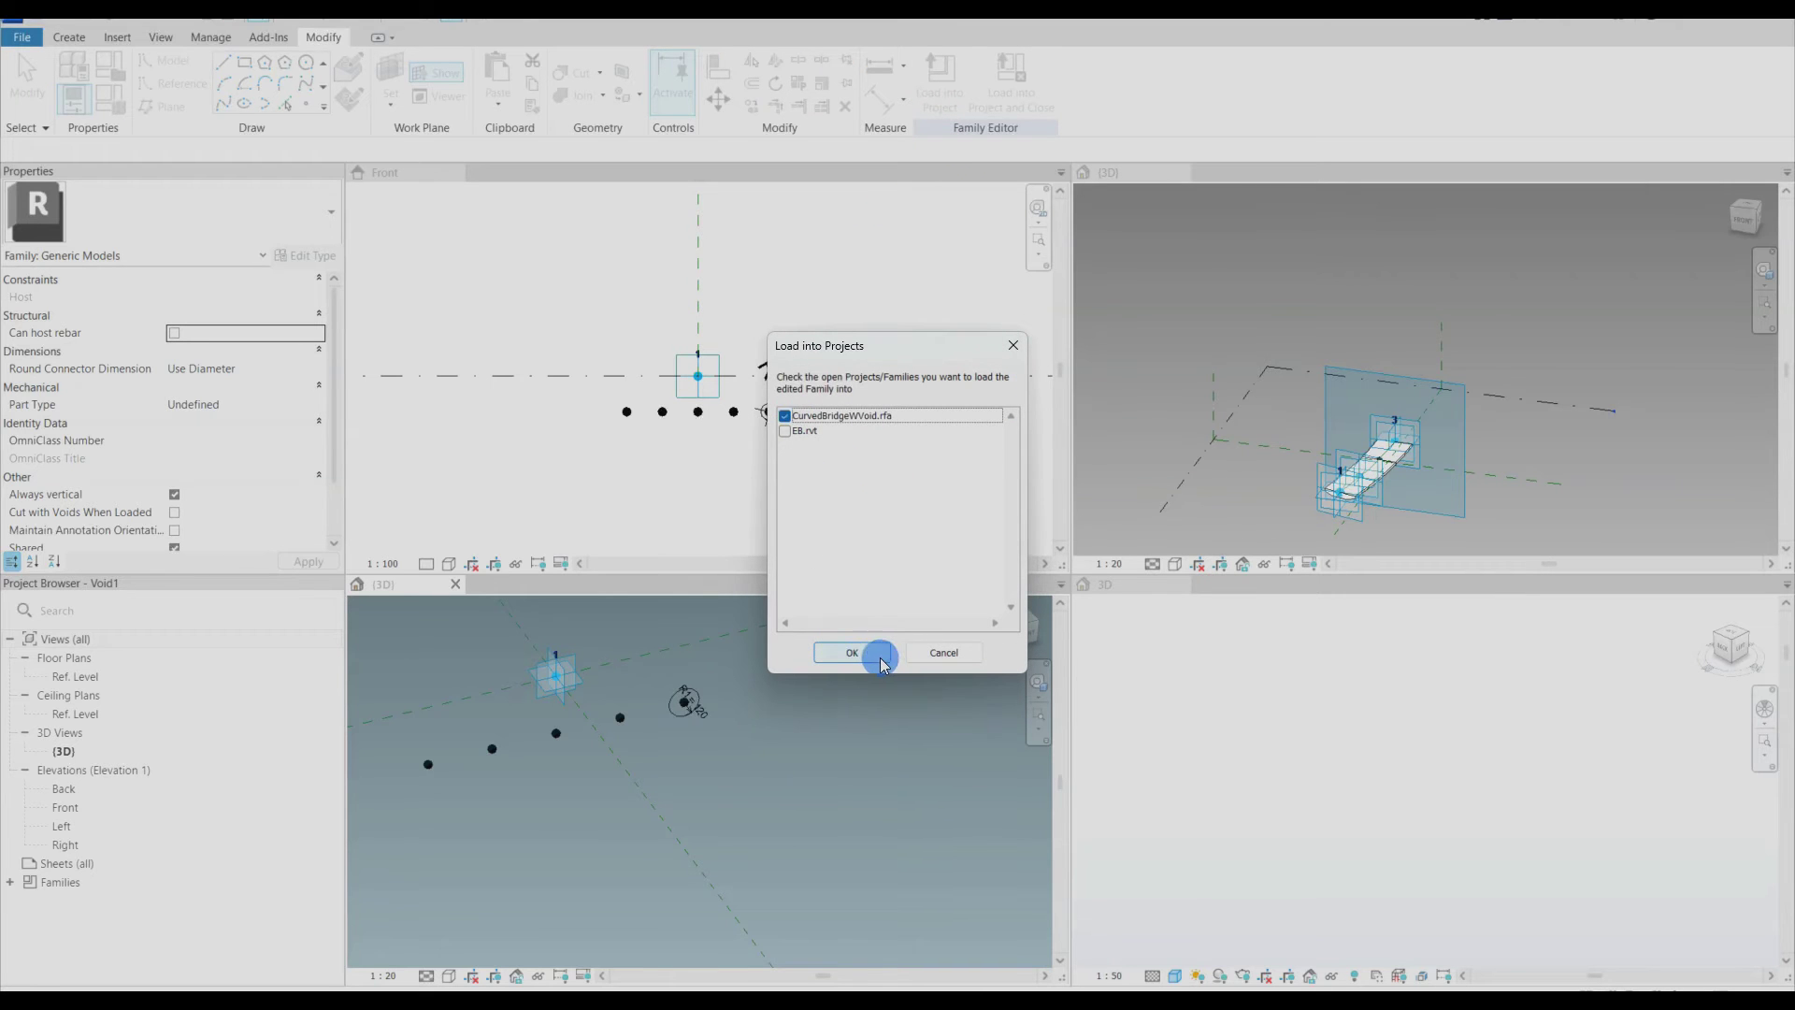
left_click(851, 653)
left_click(788, 736)
key("Escape")
Step: Save a copy of the void family as Void2.rfa
left_click(22, 37)
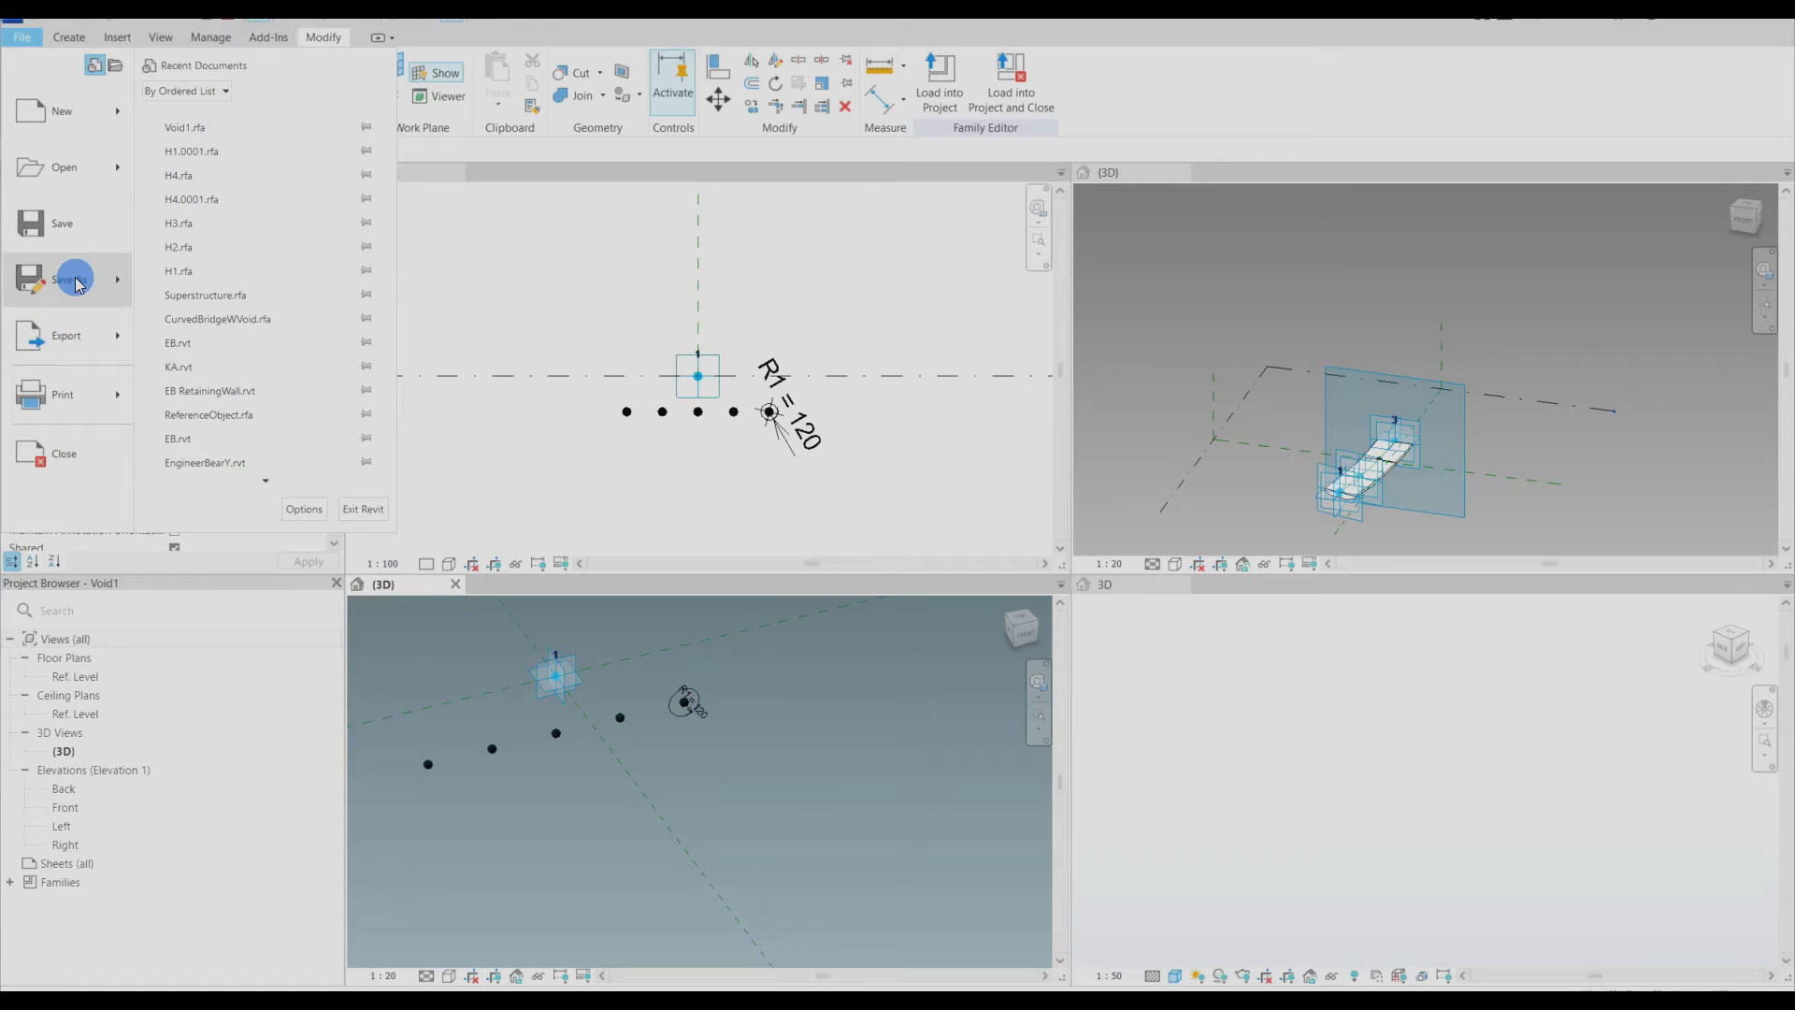
left_click(75, 279)
left_click(180, 248)
left_click(828, 614)
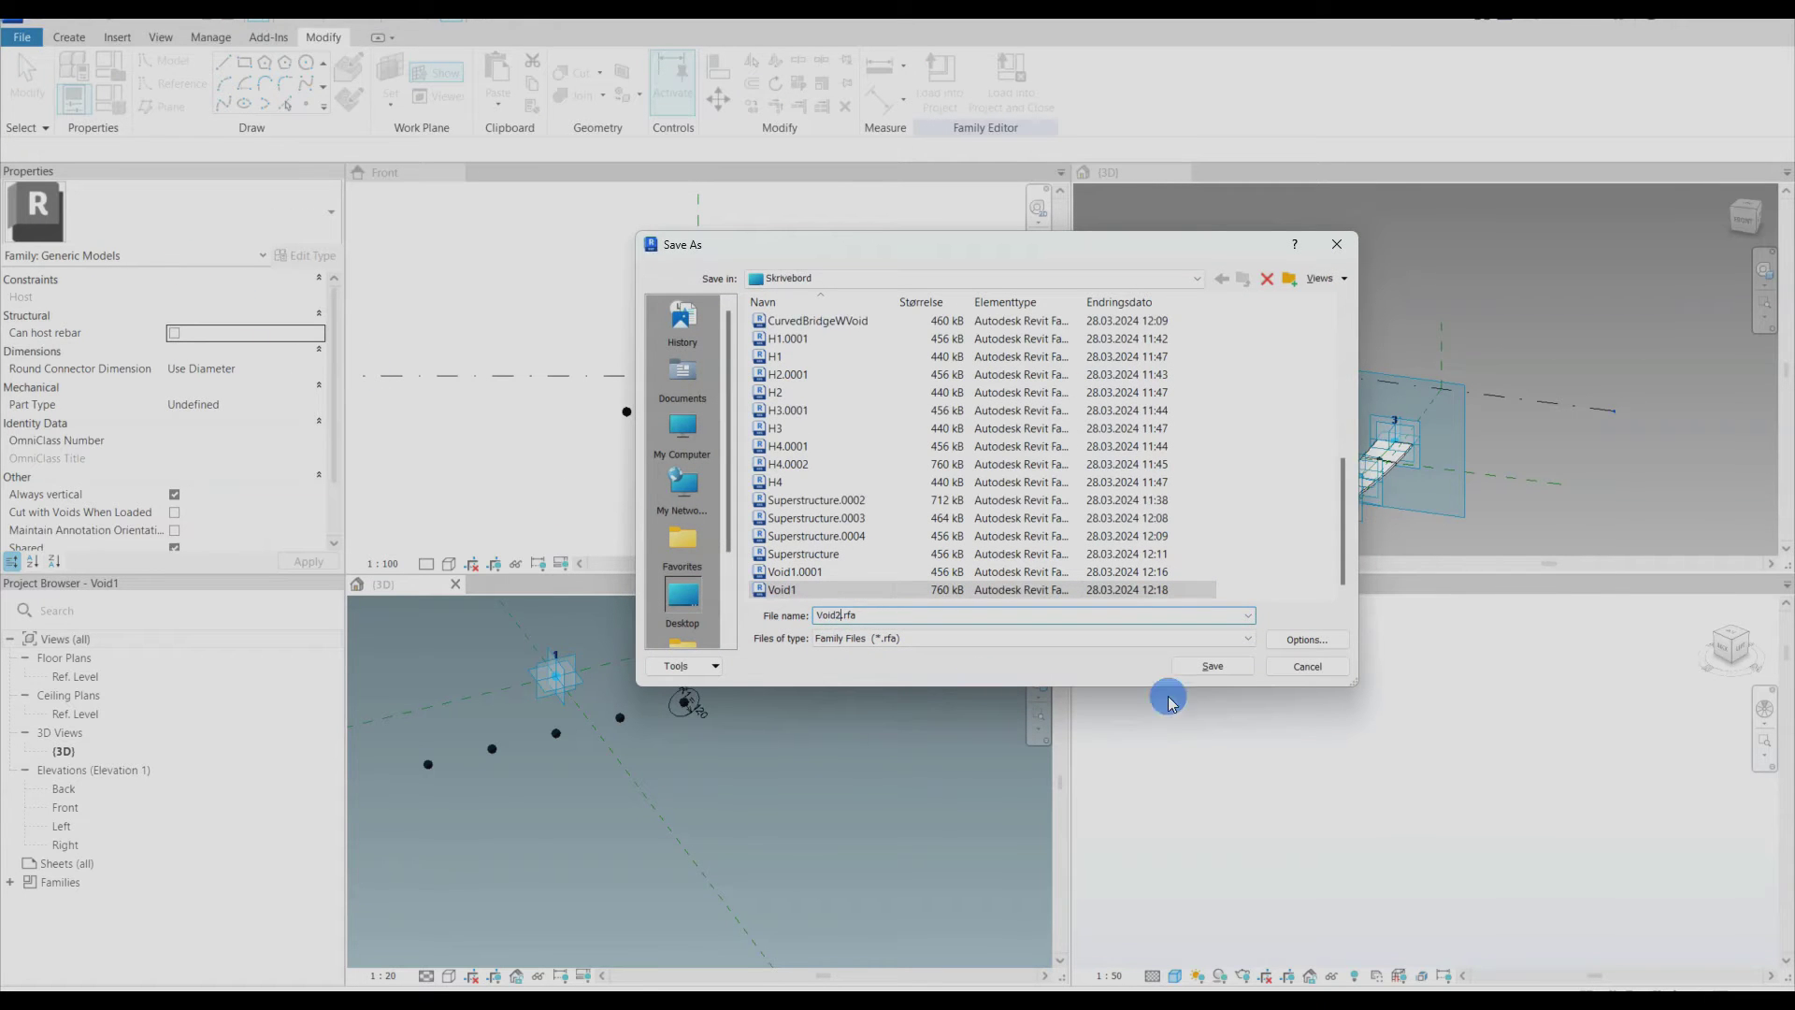
left_click(1212, 665)
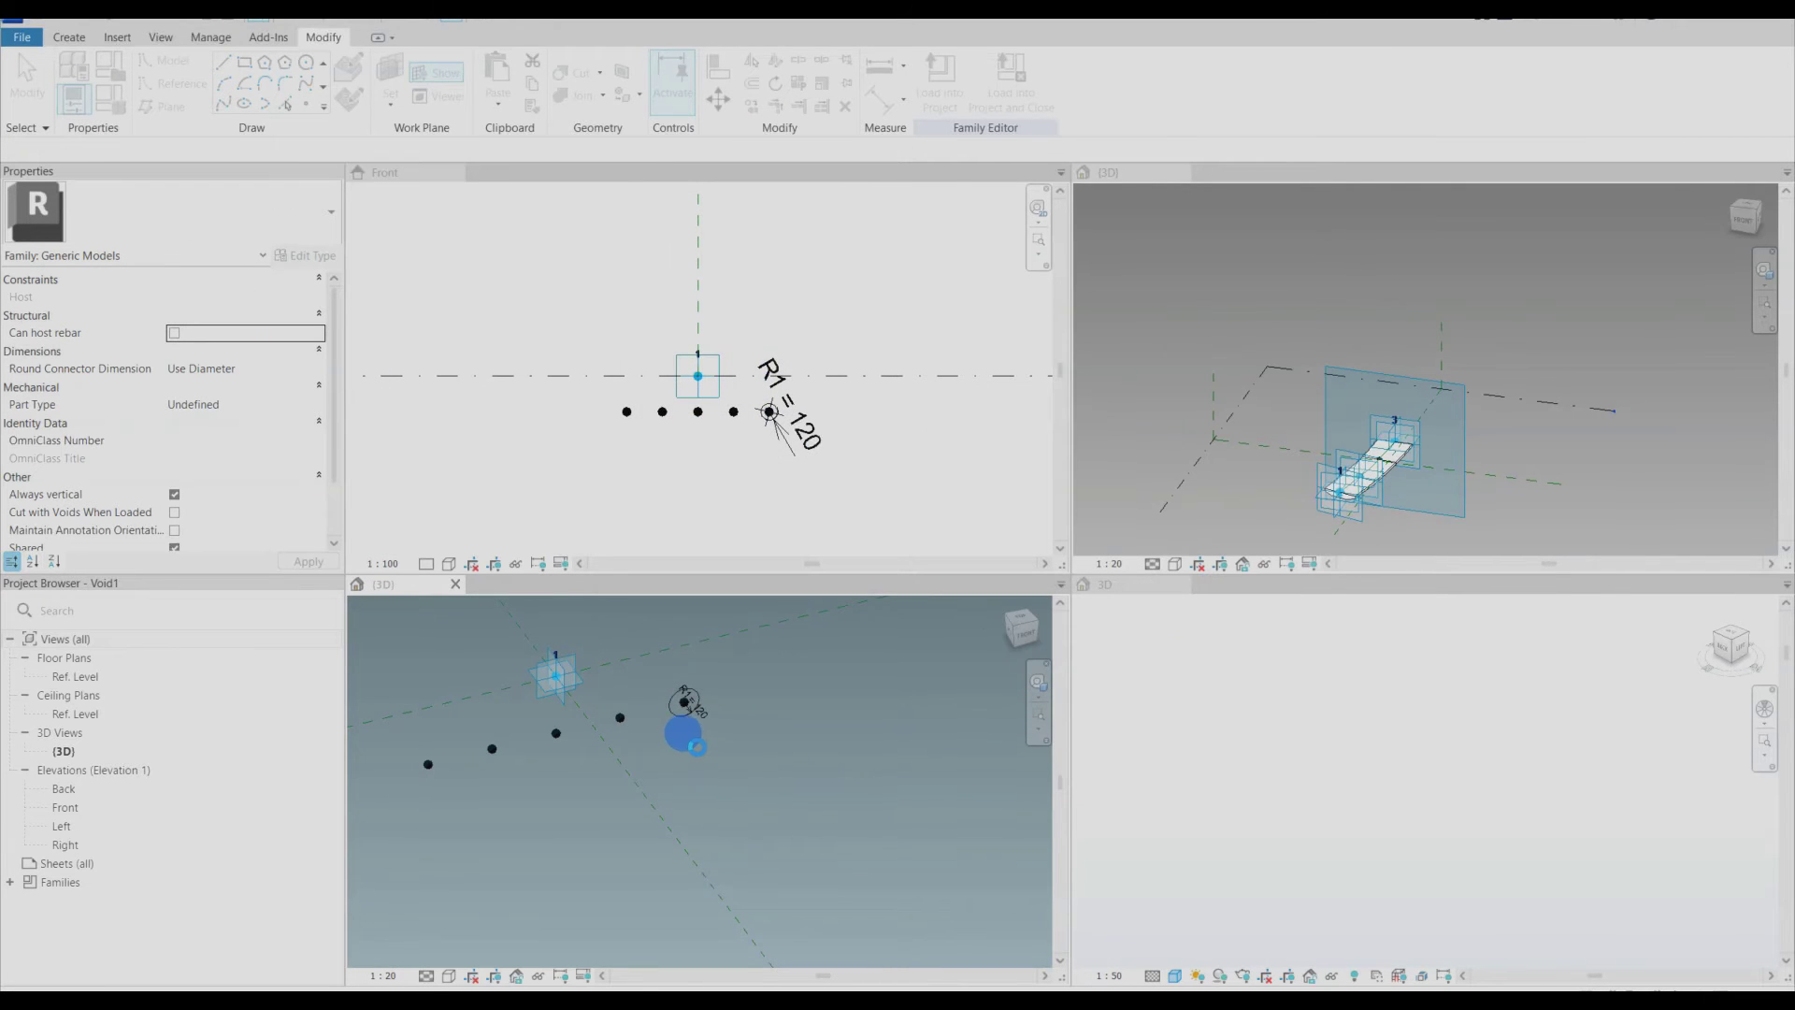
Step: Delete the outermost right circle and draw a circle of about 240 mm radius centred on the inner right reference point
left_click(679, 714)
key("Delete")
middle_click_drag(678, 753, 713, 758)
left_click(300, 61)
key("l")
key("i")
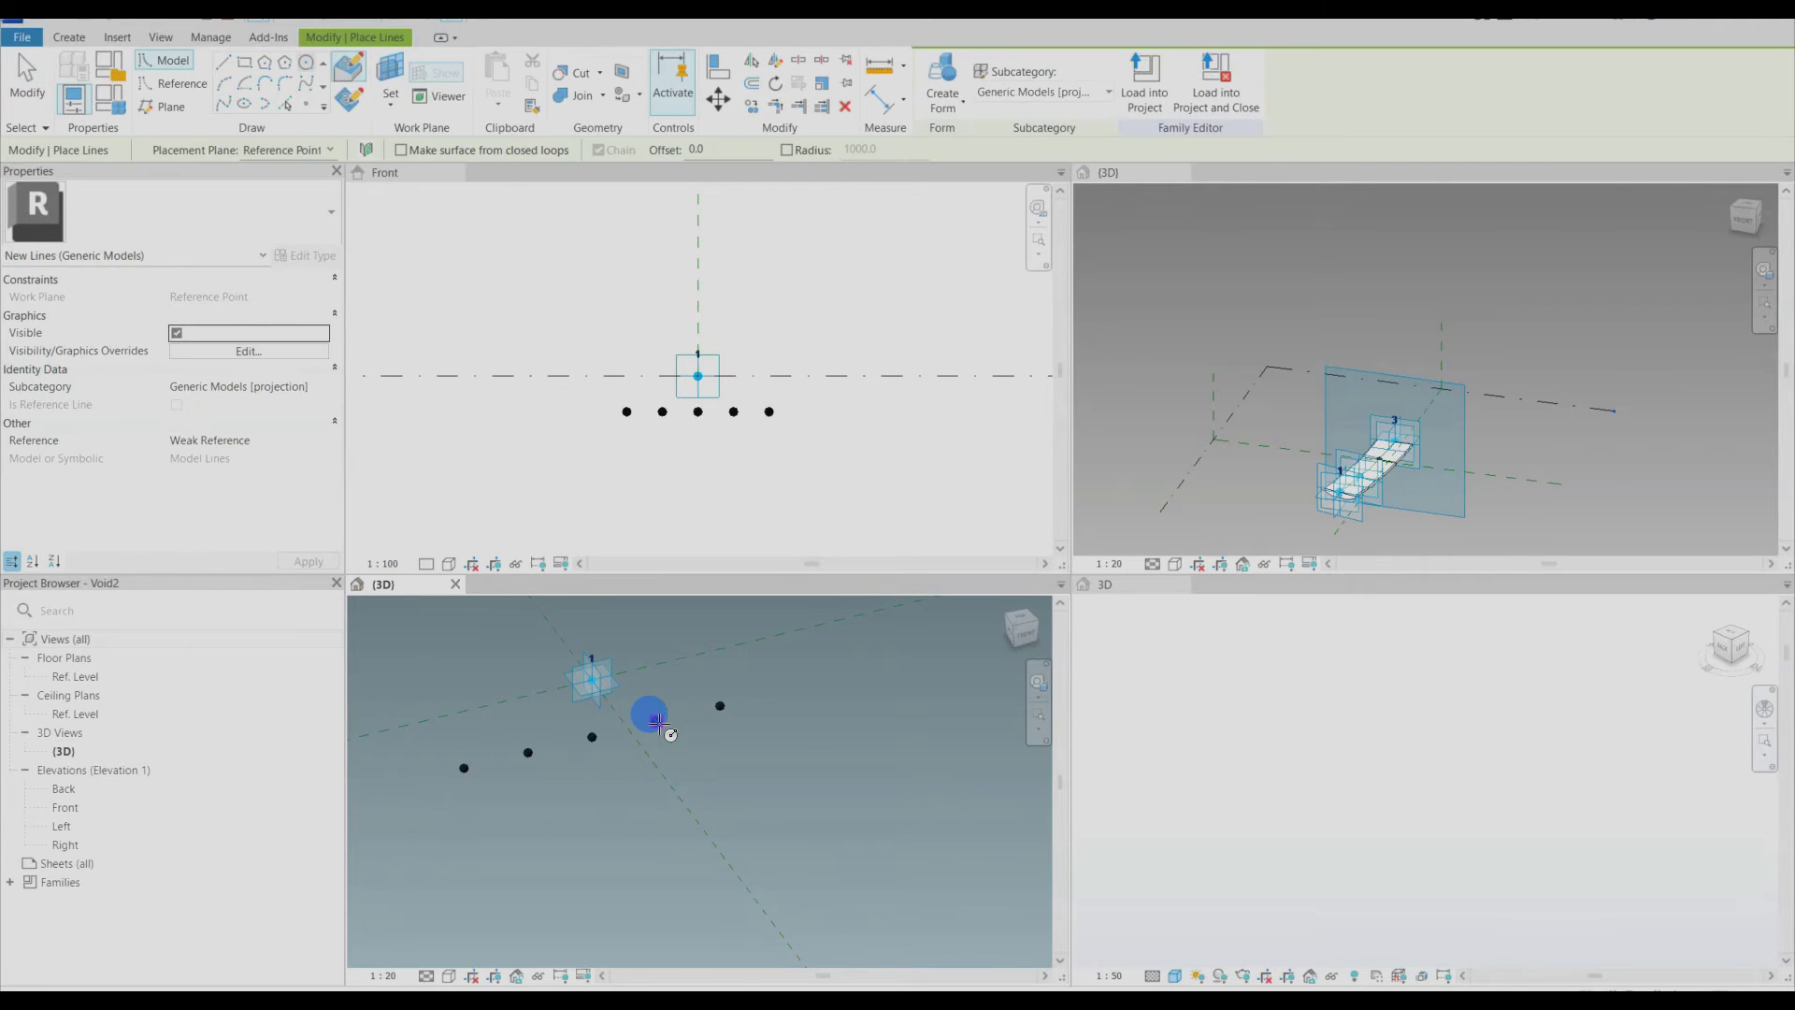
left_click(667, 738)
key("Escape")
scroll(667, 739, "up", 3)
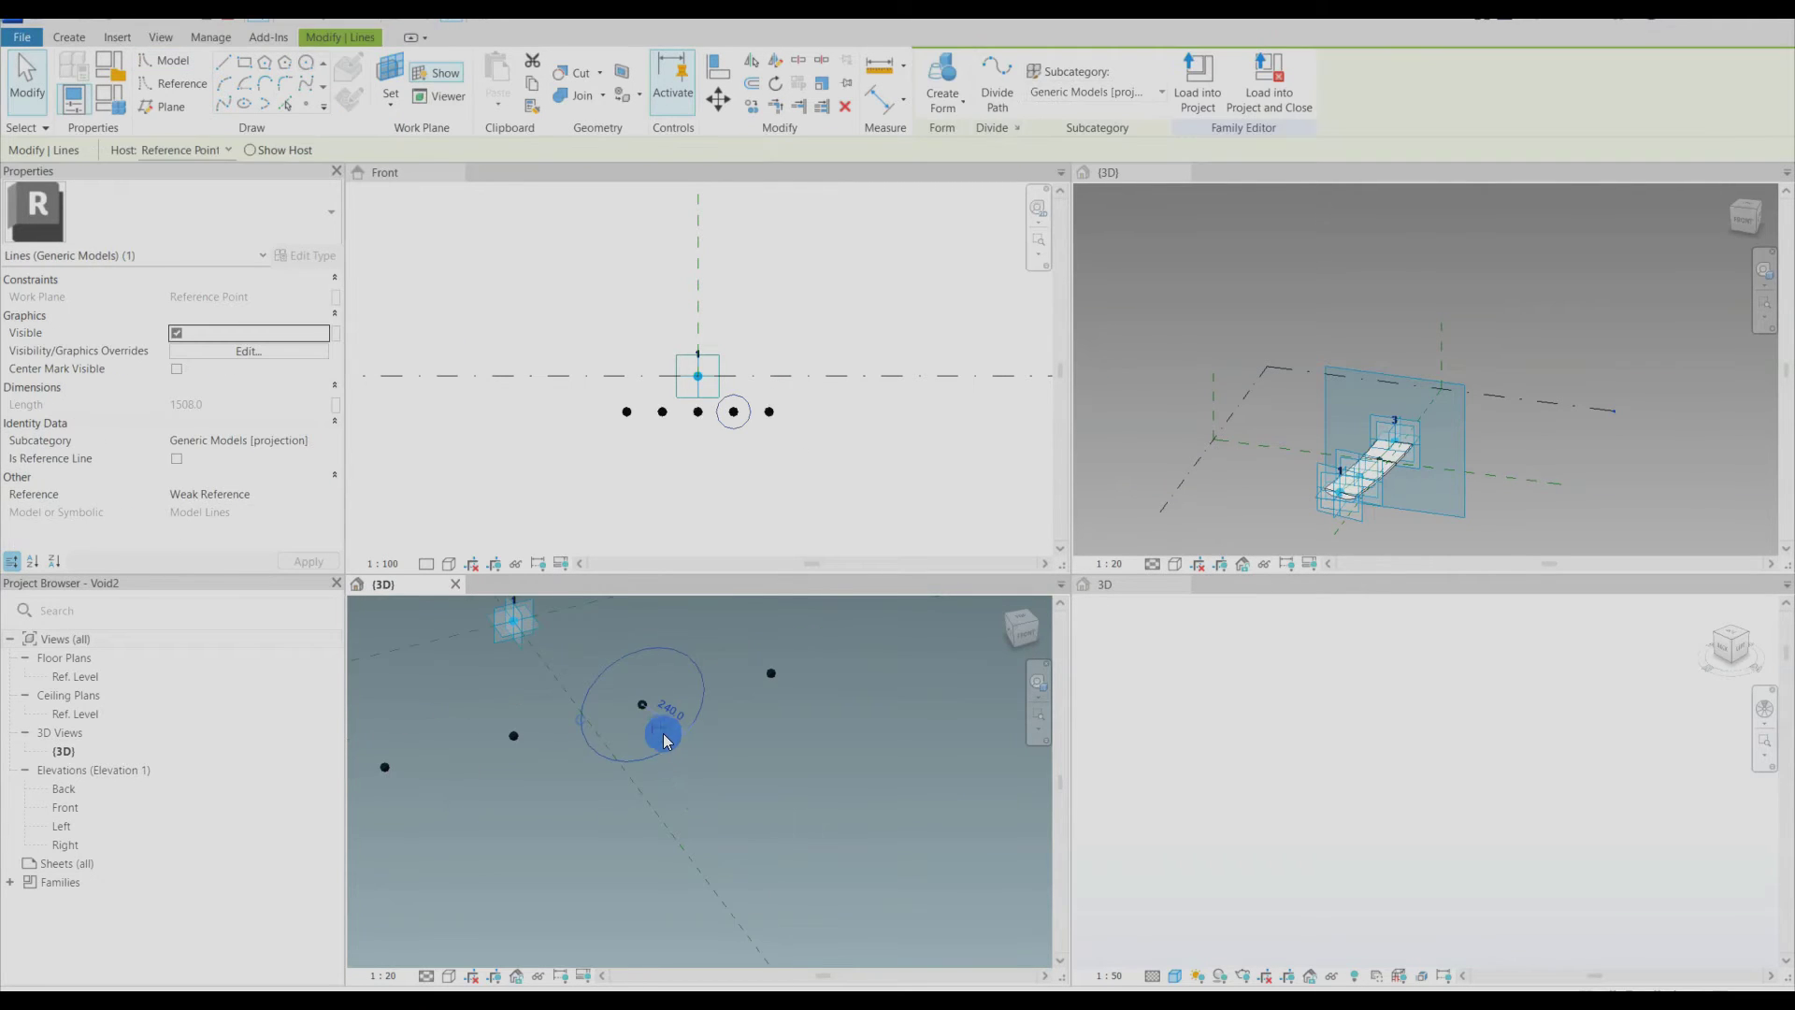
Step: Make the inner right circle's radius dimension permanent and label it with the Radius parameter
left_click(662, 736)
left_click(982, 79)
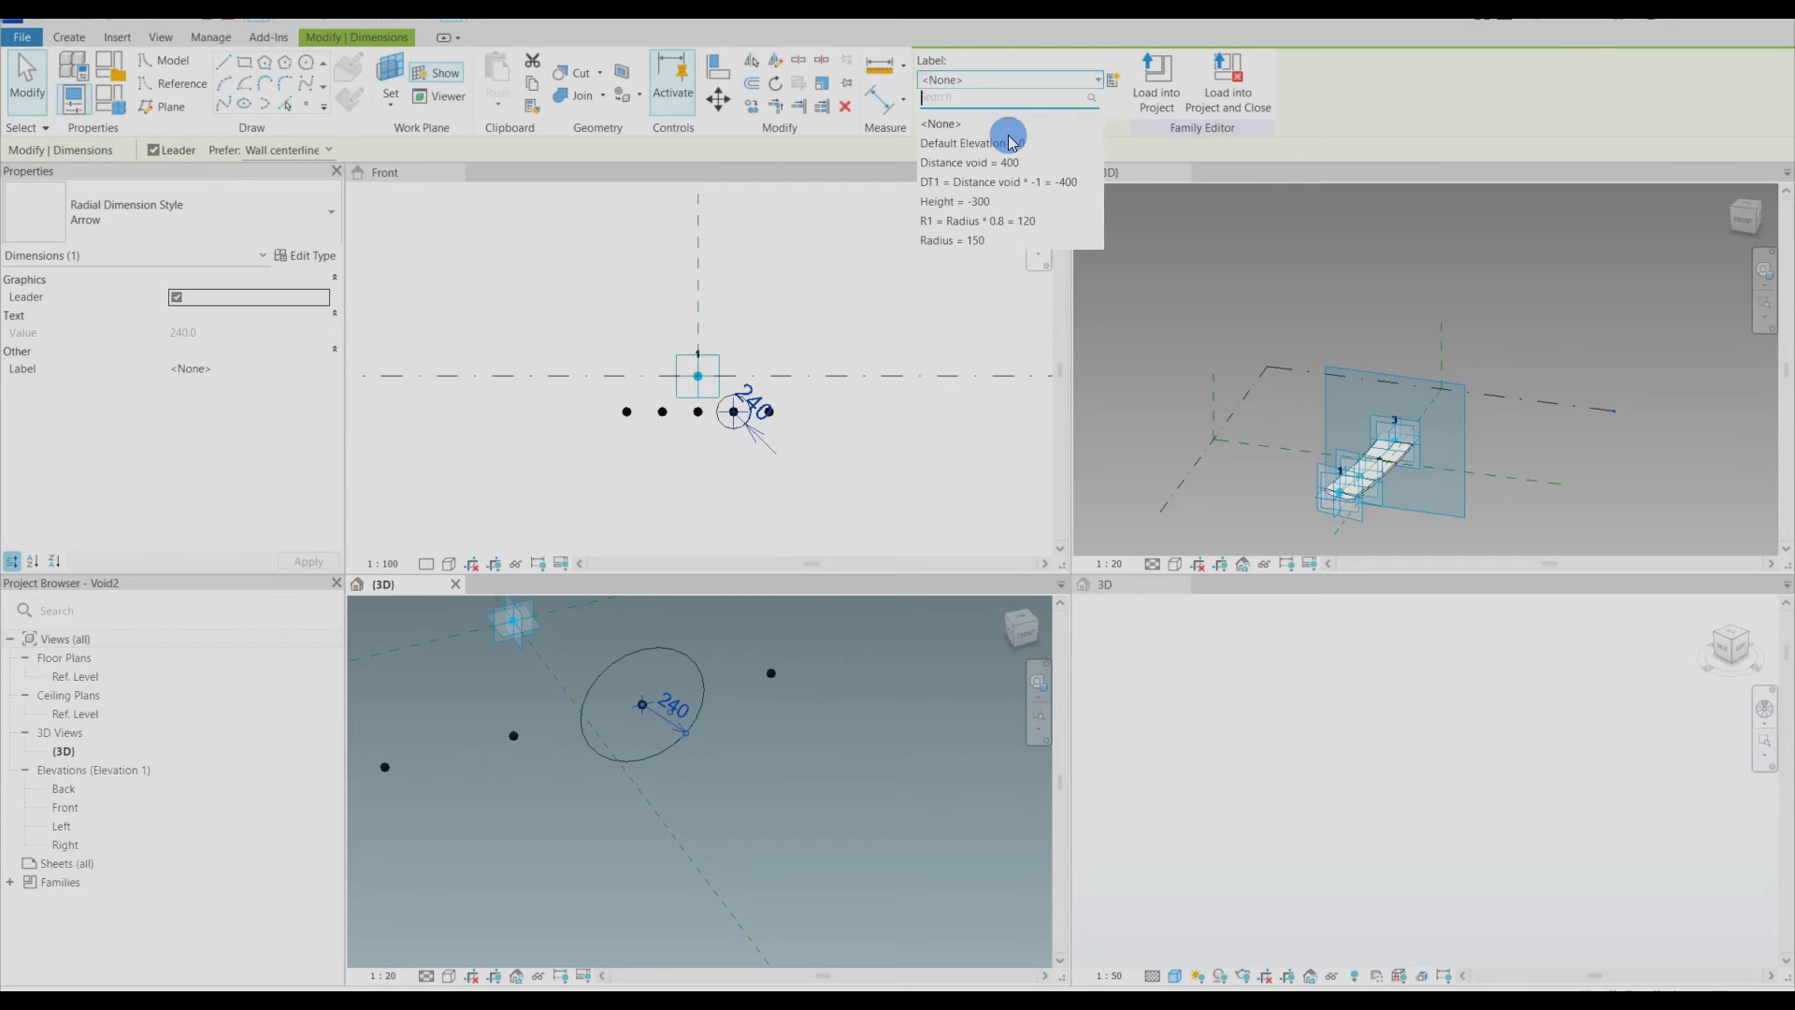
left_click(694, 776)
scroll(716, 764, "down", 2)
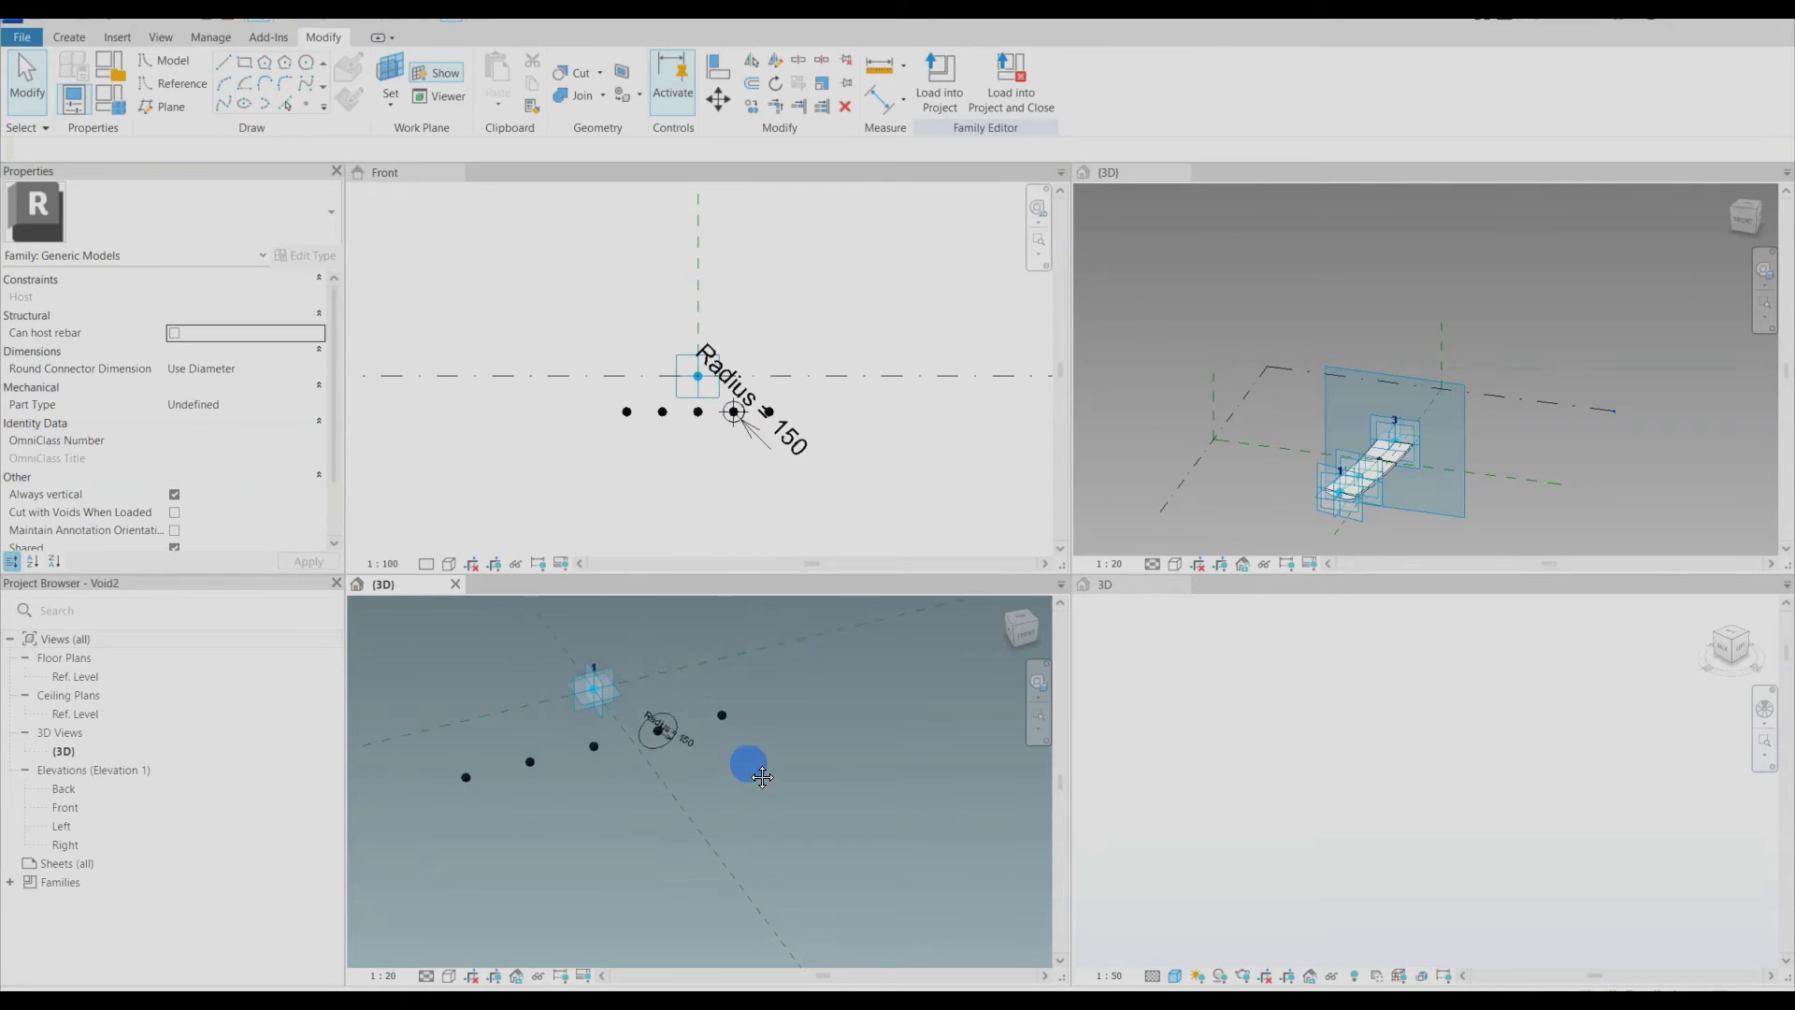
middle_click_drag(745, 756, 737, 746)
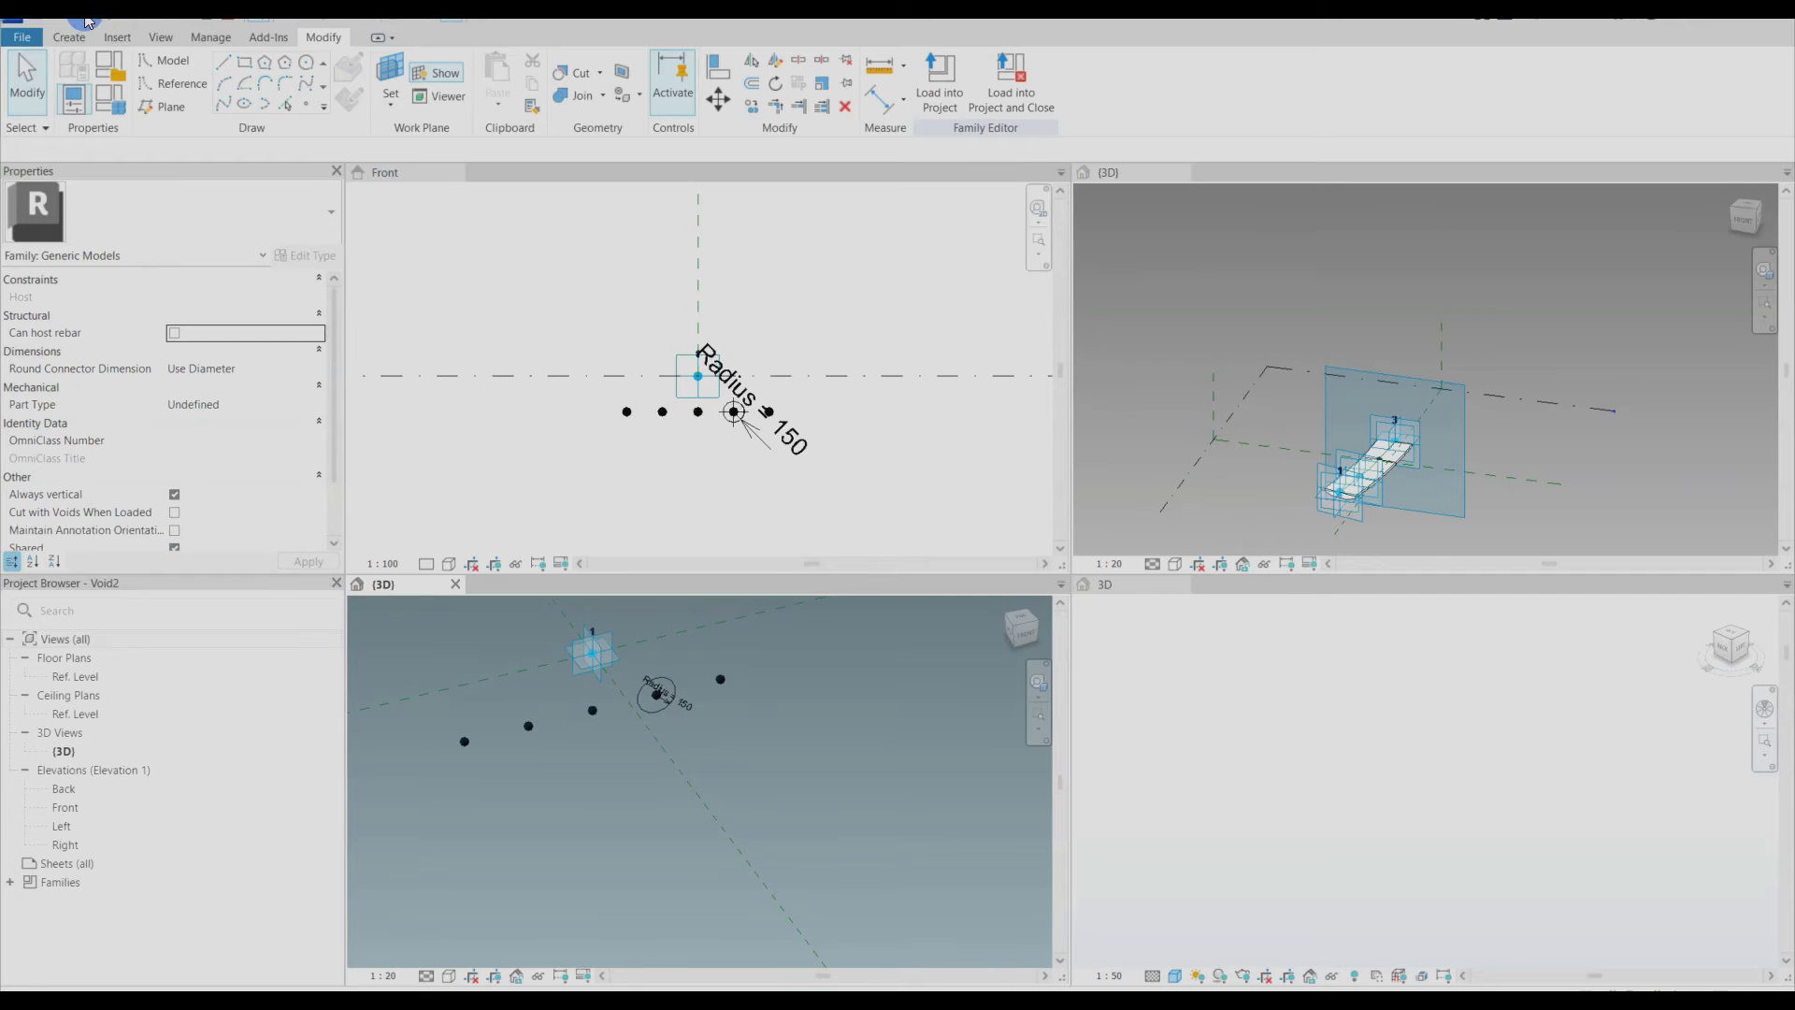
Step: Load the Void2 family into CurvedBridgeWVoid.rfa without placing an instance
left_click(911, 116)
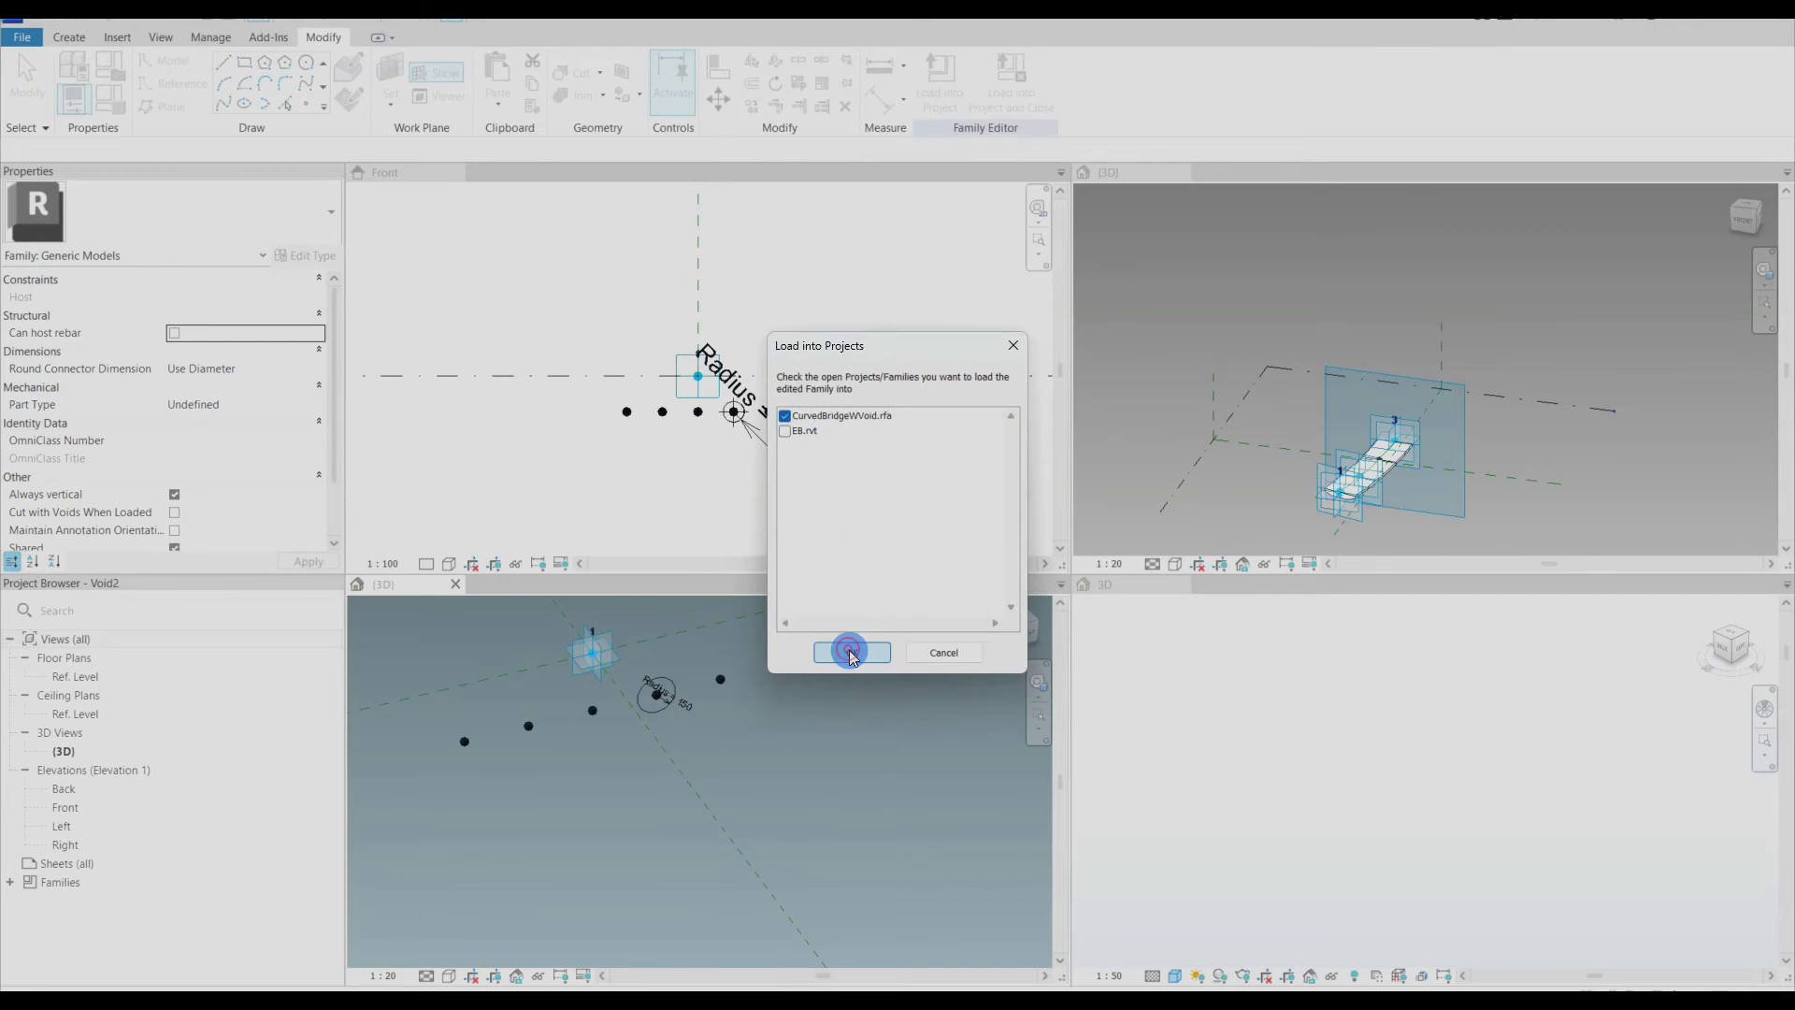
left_click(846, 648)
left_click(821, 697)
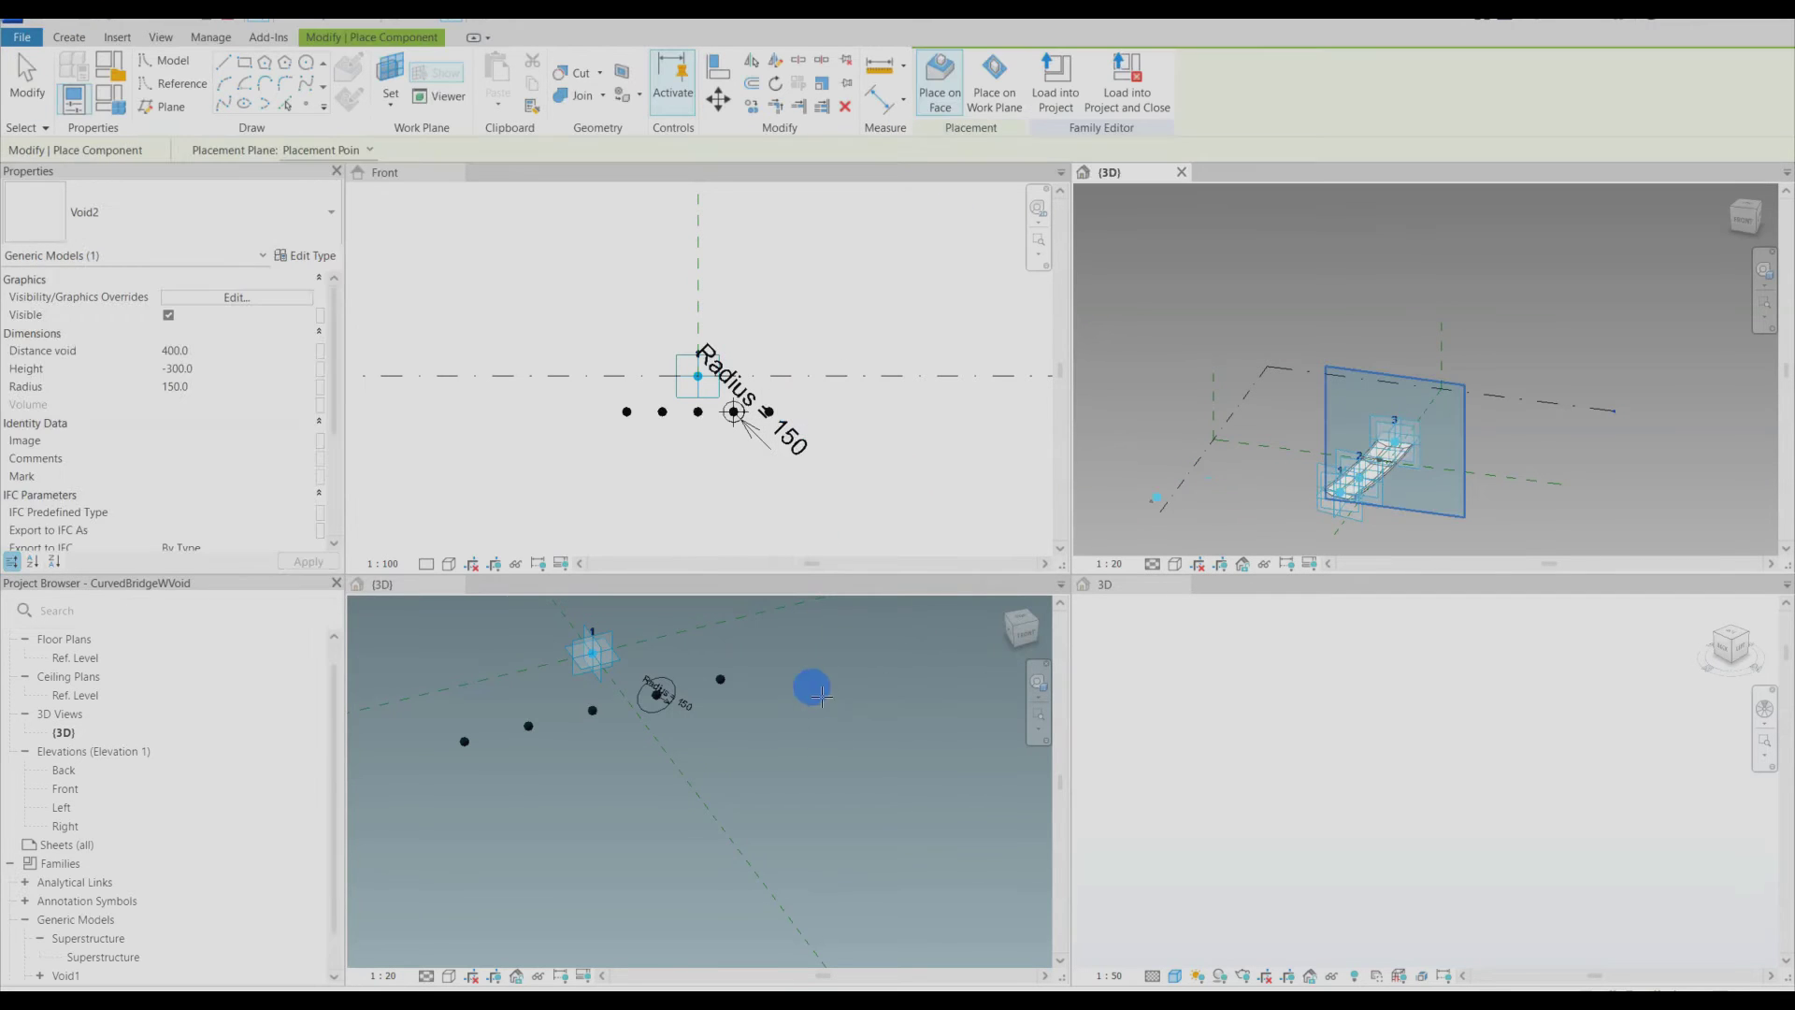
left_click(765, 753)
scroll(1179, 492, "down", 1)
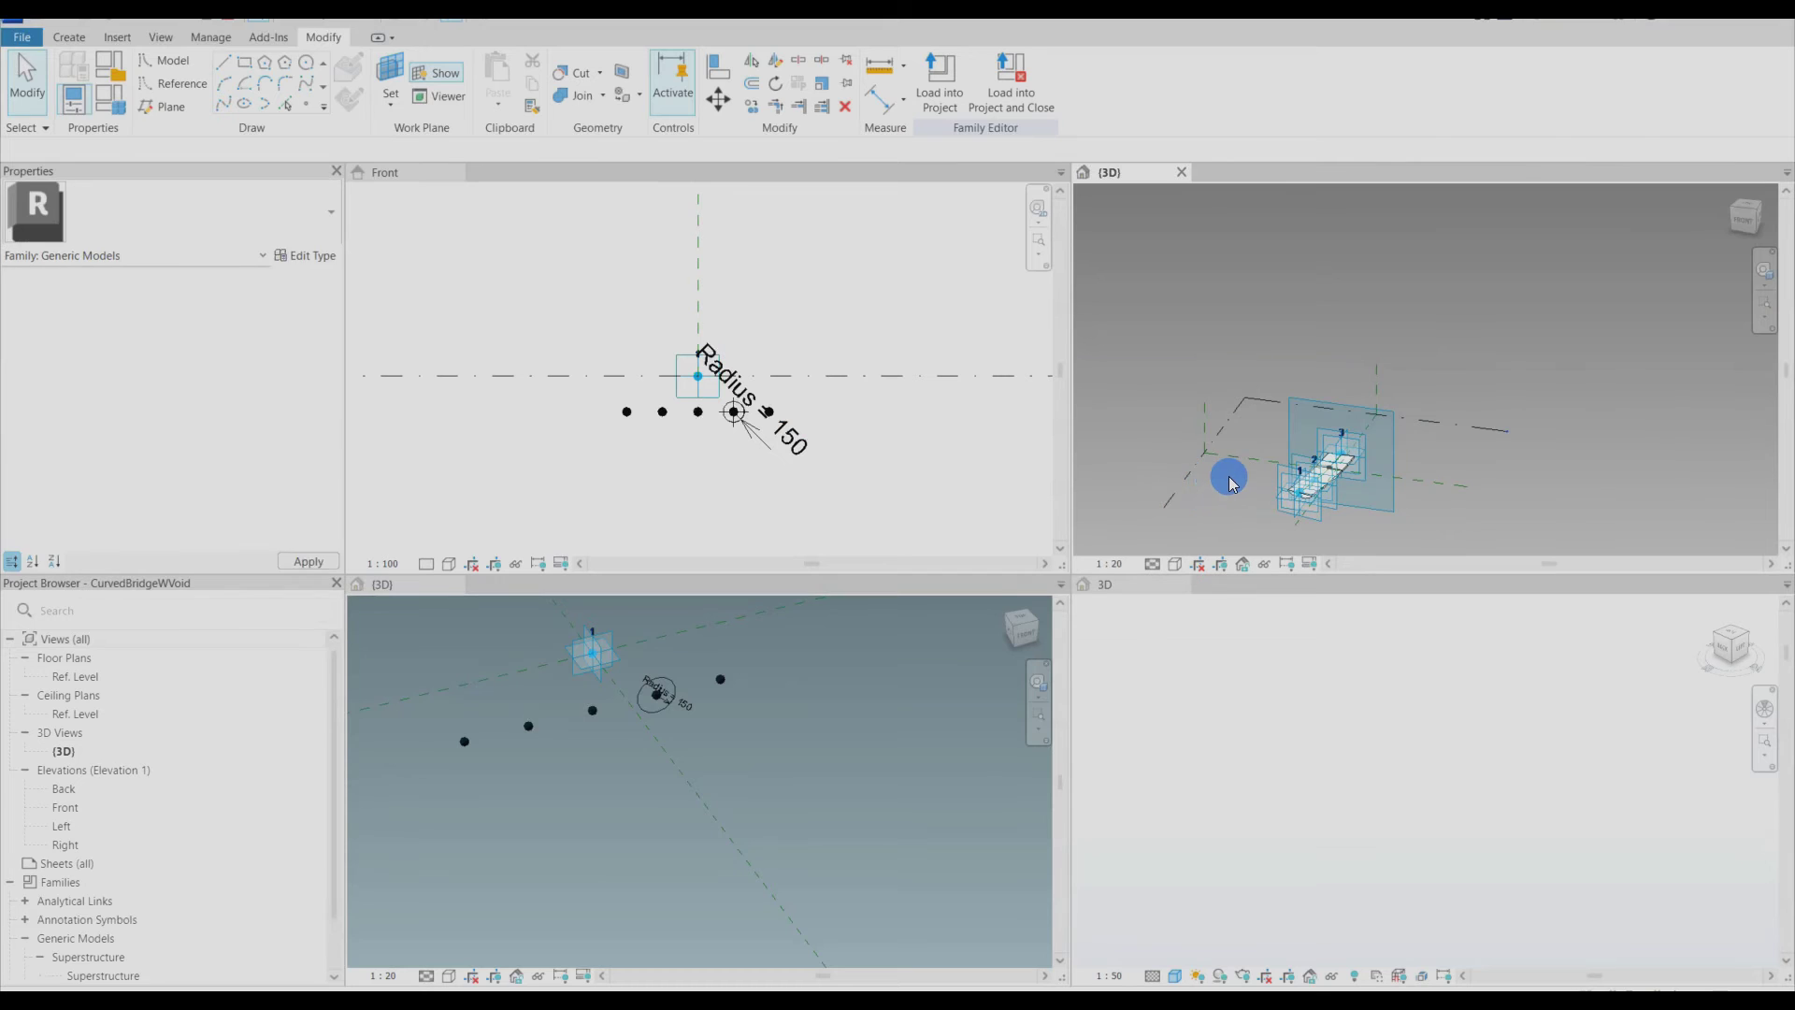
scroll(1232, 484, "up", 2)
Step: Return to the Void2 family, delete the inner right circle and draw a circle centred on the inner left reference point
left_click(587, 740)
scroll(618, 737, "up", 1)
middle_click_drag(618, 736, 675, 732)
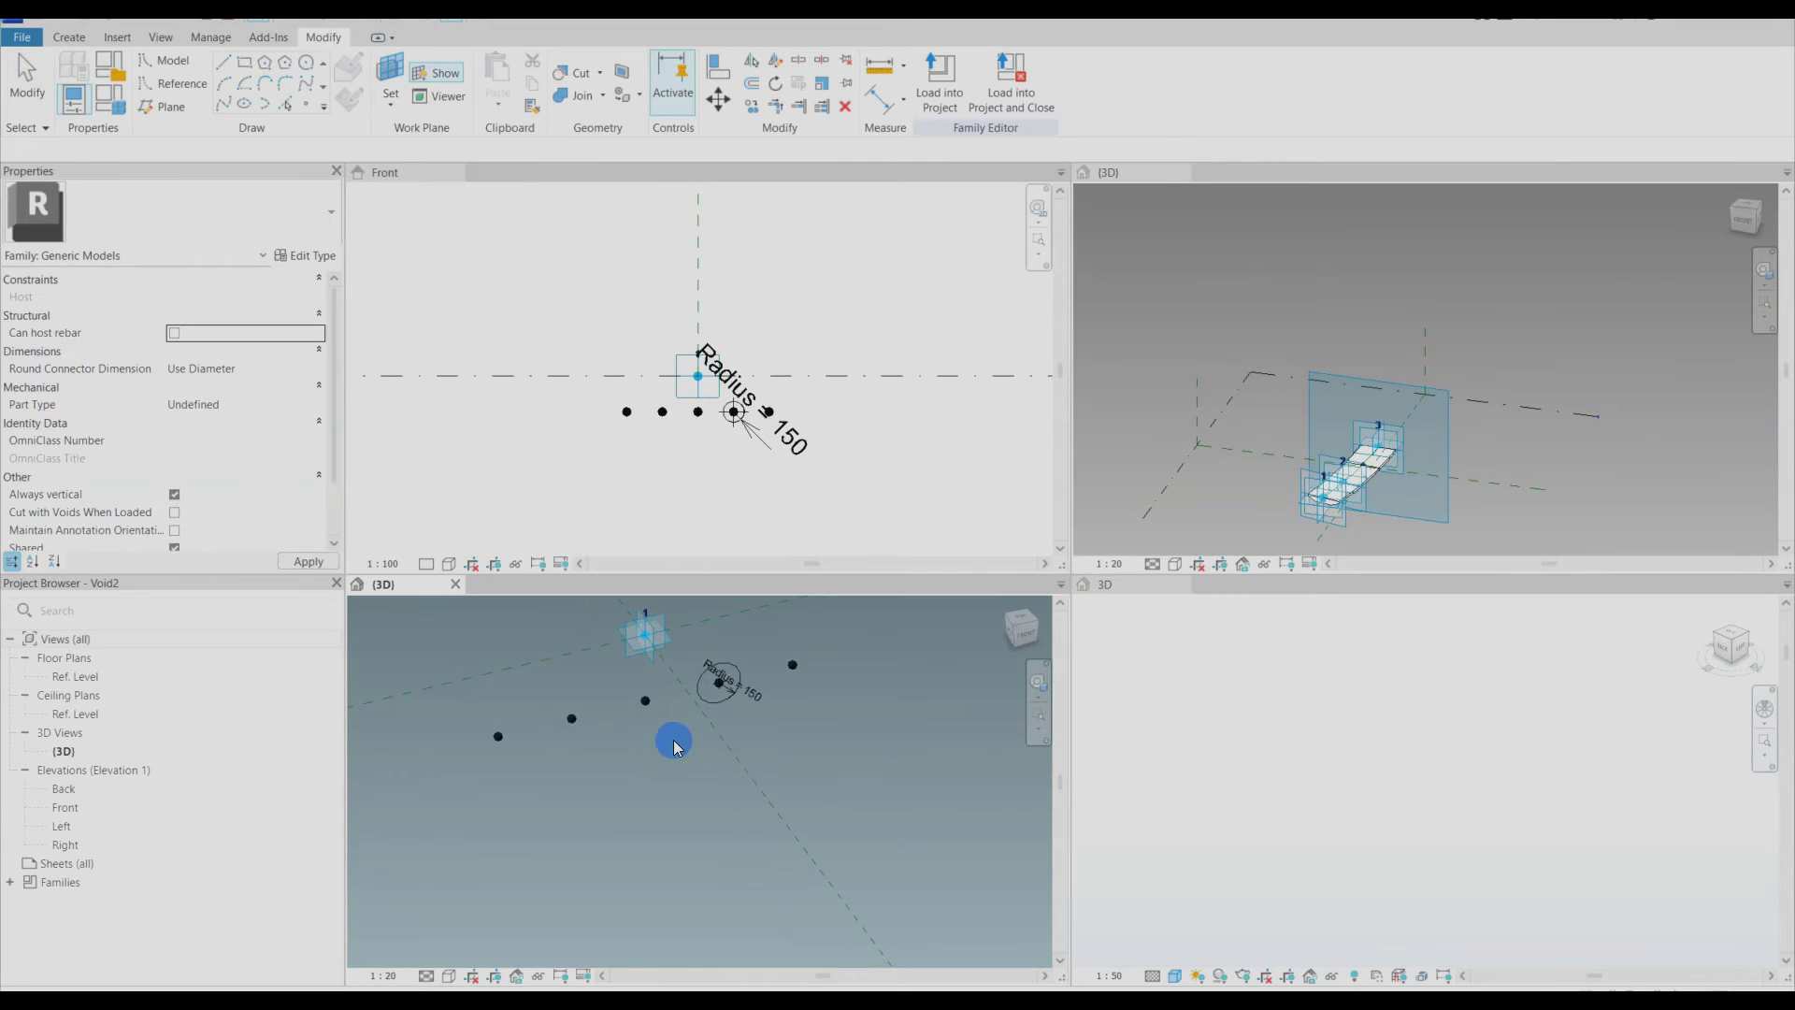
key("Delete")
middle_click_drag(654, 797, 695, 782)
left_click(391, 75)
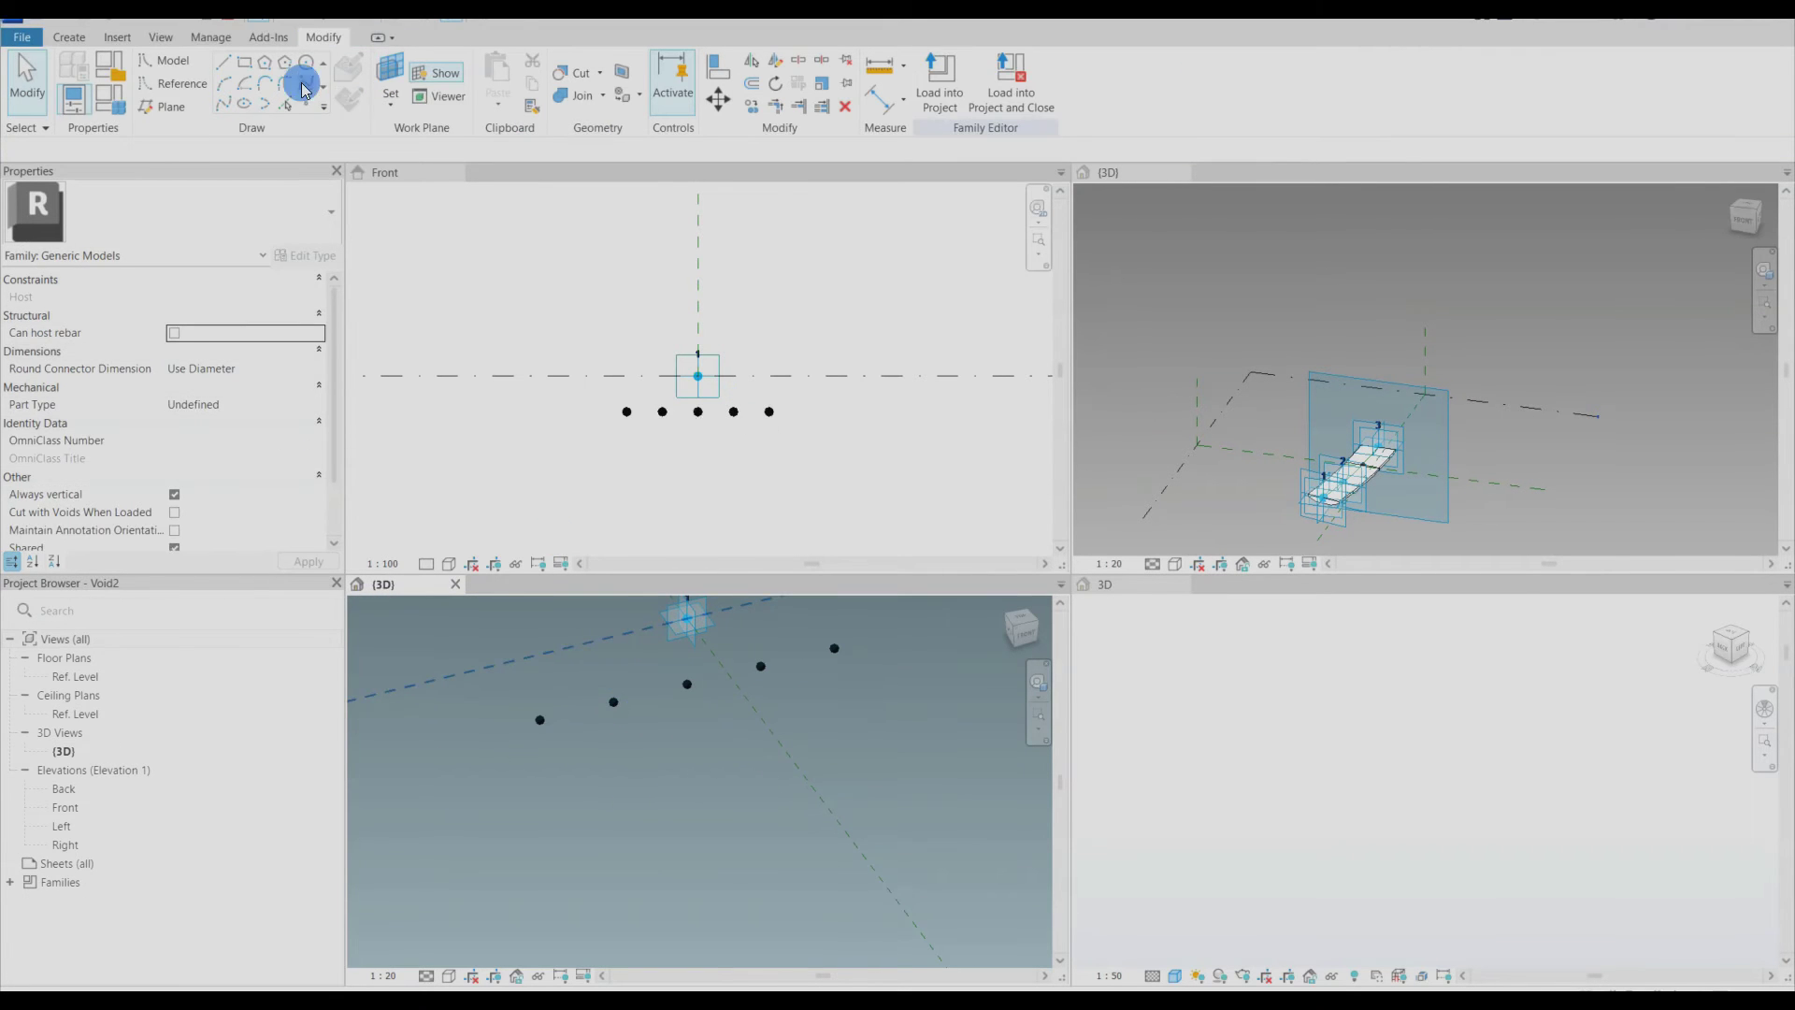
left_click(304, 62)
left_click(614, 702)
left_click(640, 715)
Step: Make the inner left circle's radius dimension permanent and label it with the Radius parameter
scroll(624, 706, "up", 3)
left_click(626, 714)
left_click(642, 694)
left_click(969, 78)
left_click(963, 187)
scroll(570, 695, "down", 1)
left_click(651, 752)
Step: Save a copy of the family as Void3.rfa and load it into CurvedBridgeWVoid.rfa
left_click(21, 37)
left_click(192, 261)
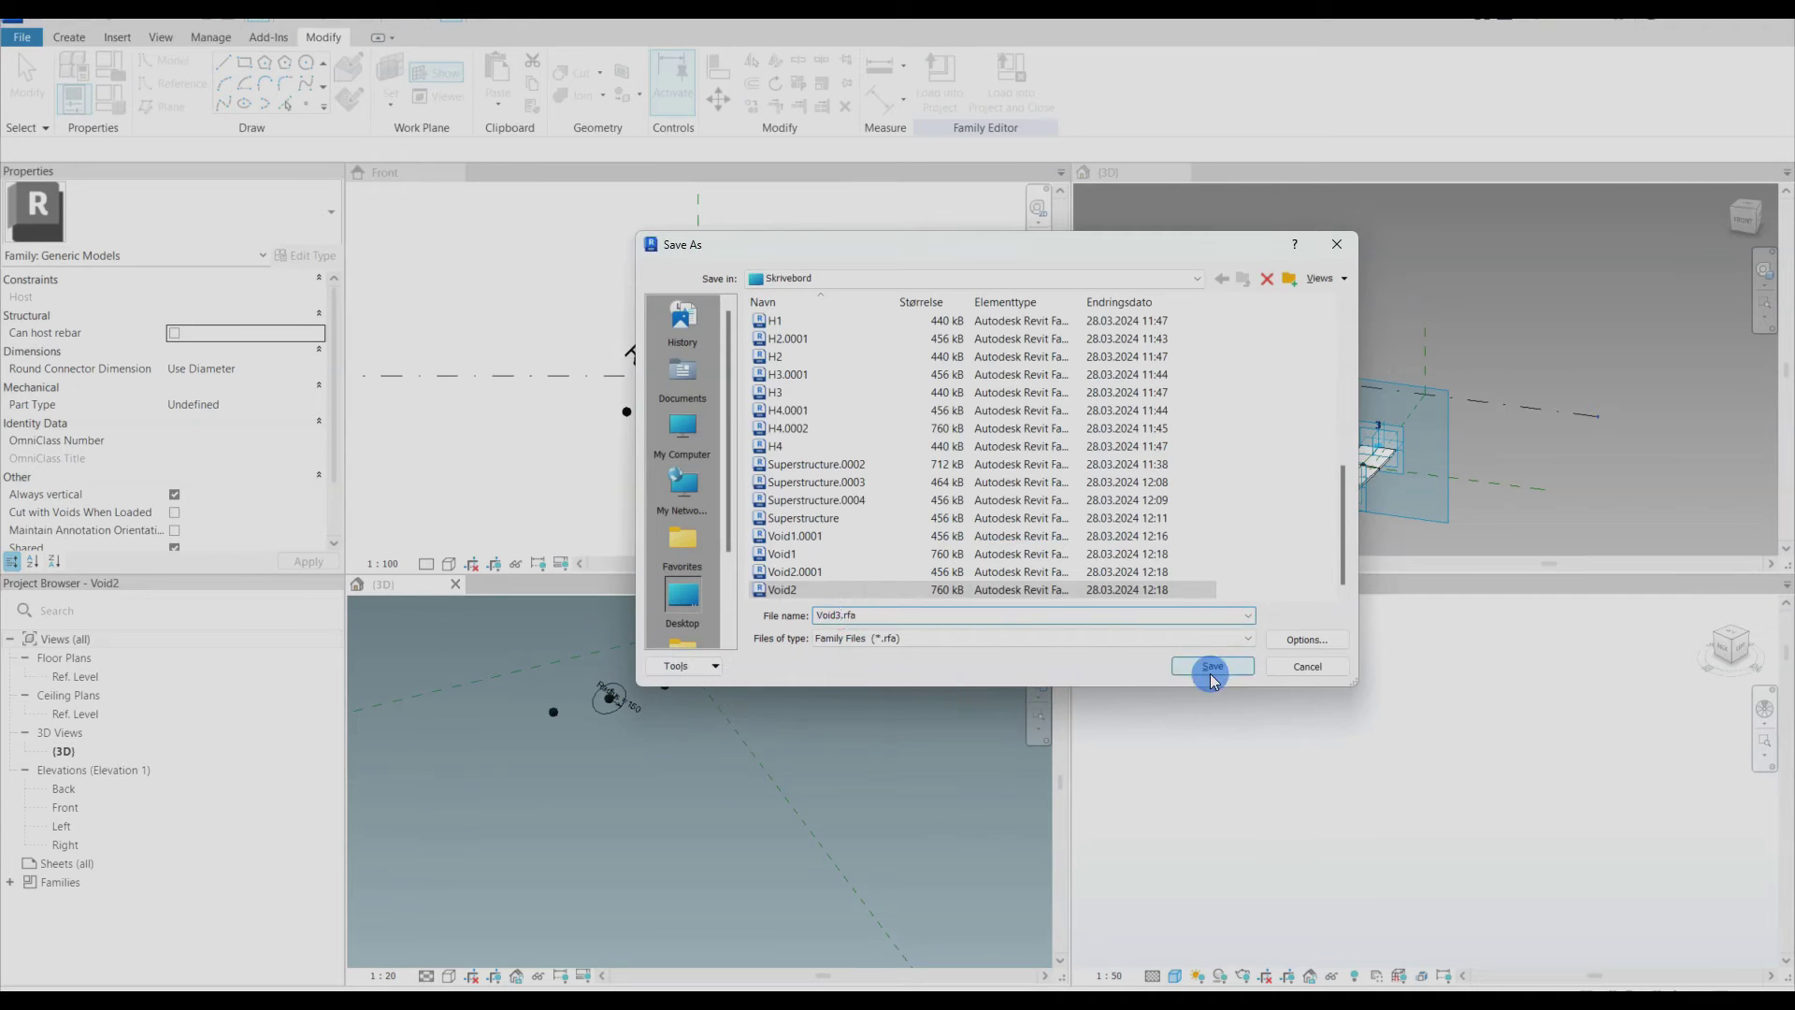
left_click(1212, 668)
left_click(939, 84)
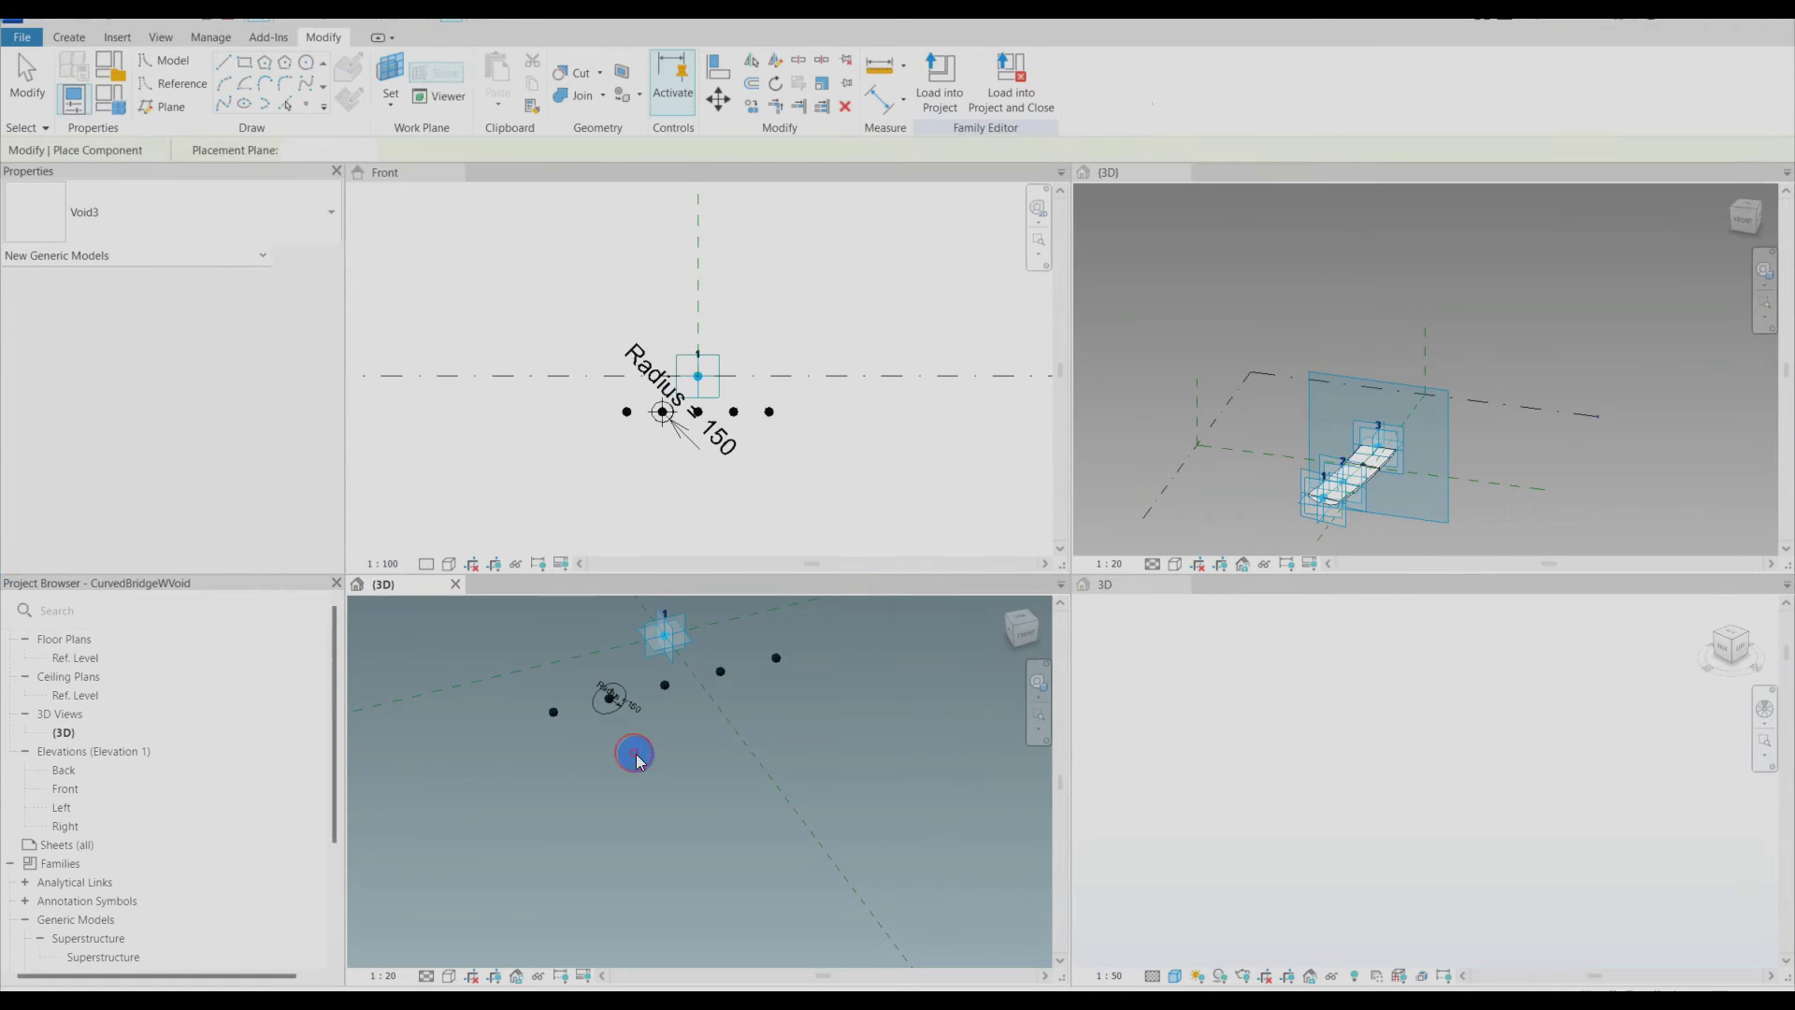
Step: Remove the circle and its radius dimension from the inner left reference point in the void family
key("ctrl+z")
key("ctrl+z")
key("ctrl+z")
scroll(589, 743, "up", 1)
middle_click_drag(617, 745, 653, 748)
left_click(391, 80)
left_click(576, 703)
Step: Save a copy of the void family as Void4.rfa
left_click(22, 38)
left_click(201, 256)
key("ctrl+s")
left_click(839, 614)
left_click(1203, 667)
scroll(543, 692, "down", 1)
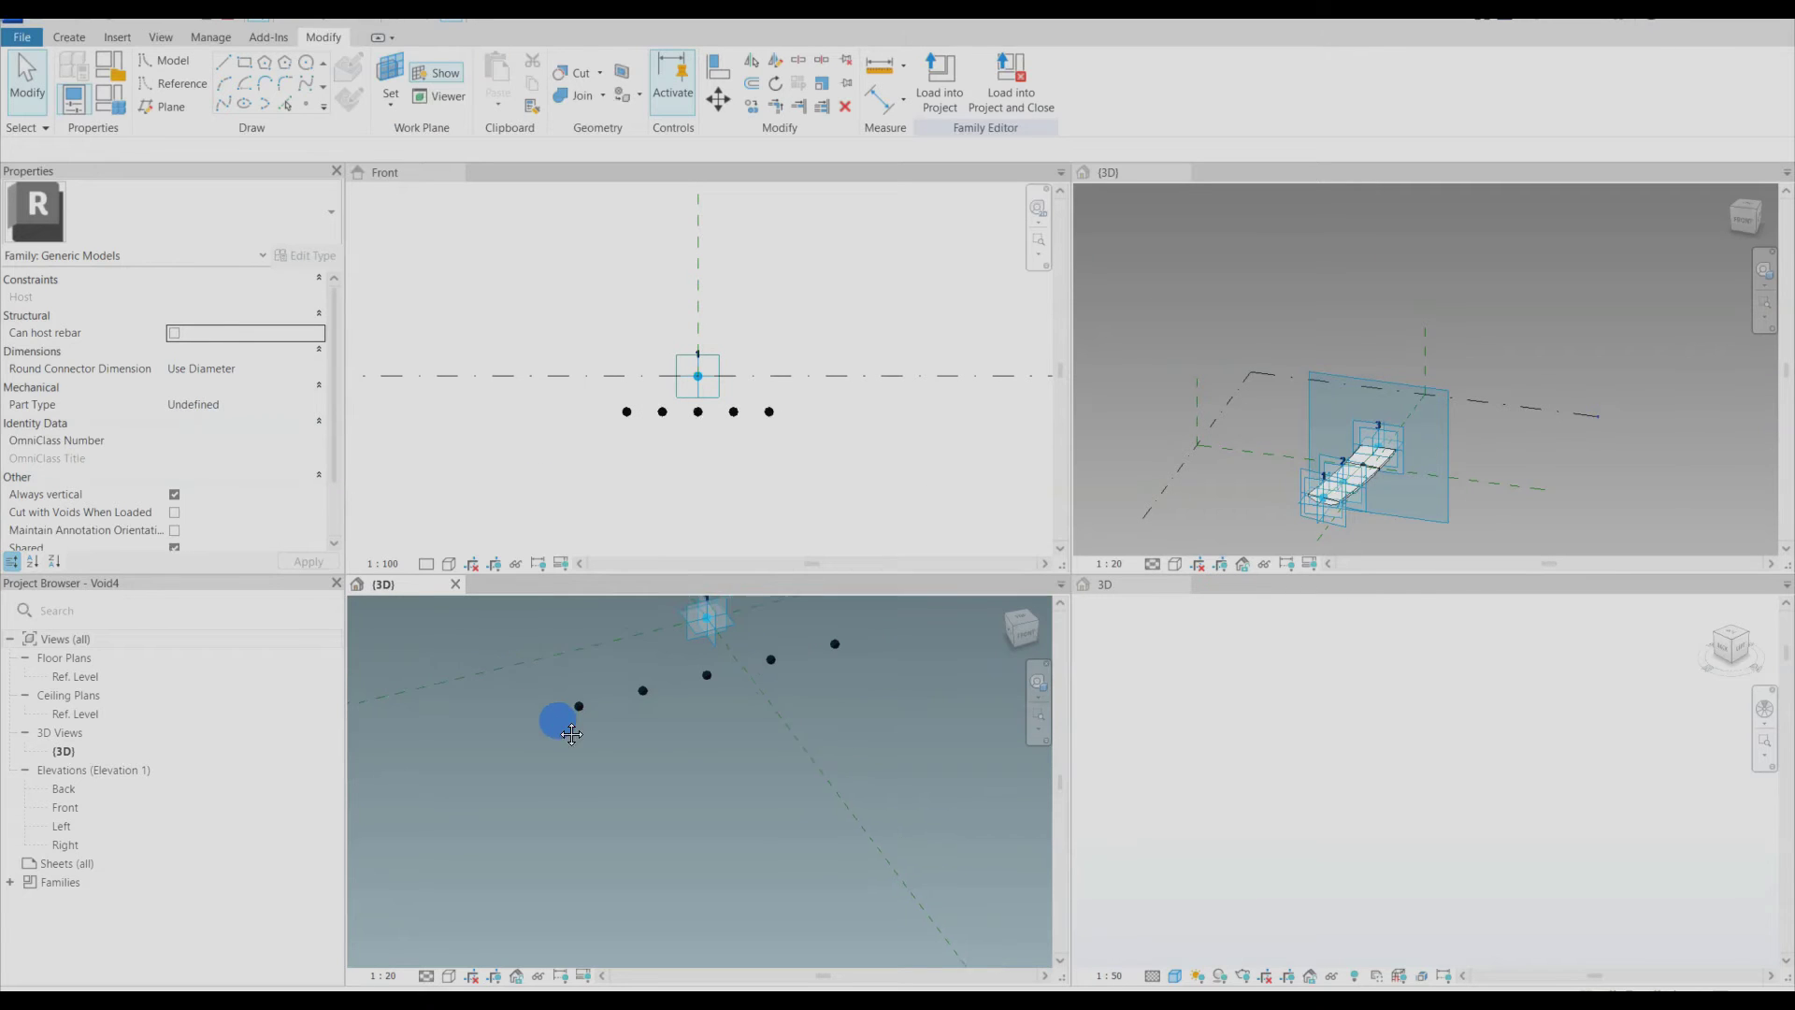
left_click(578, 703)
left_click(552, 739)
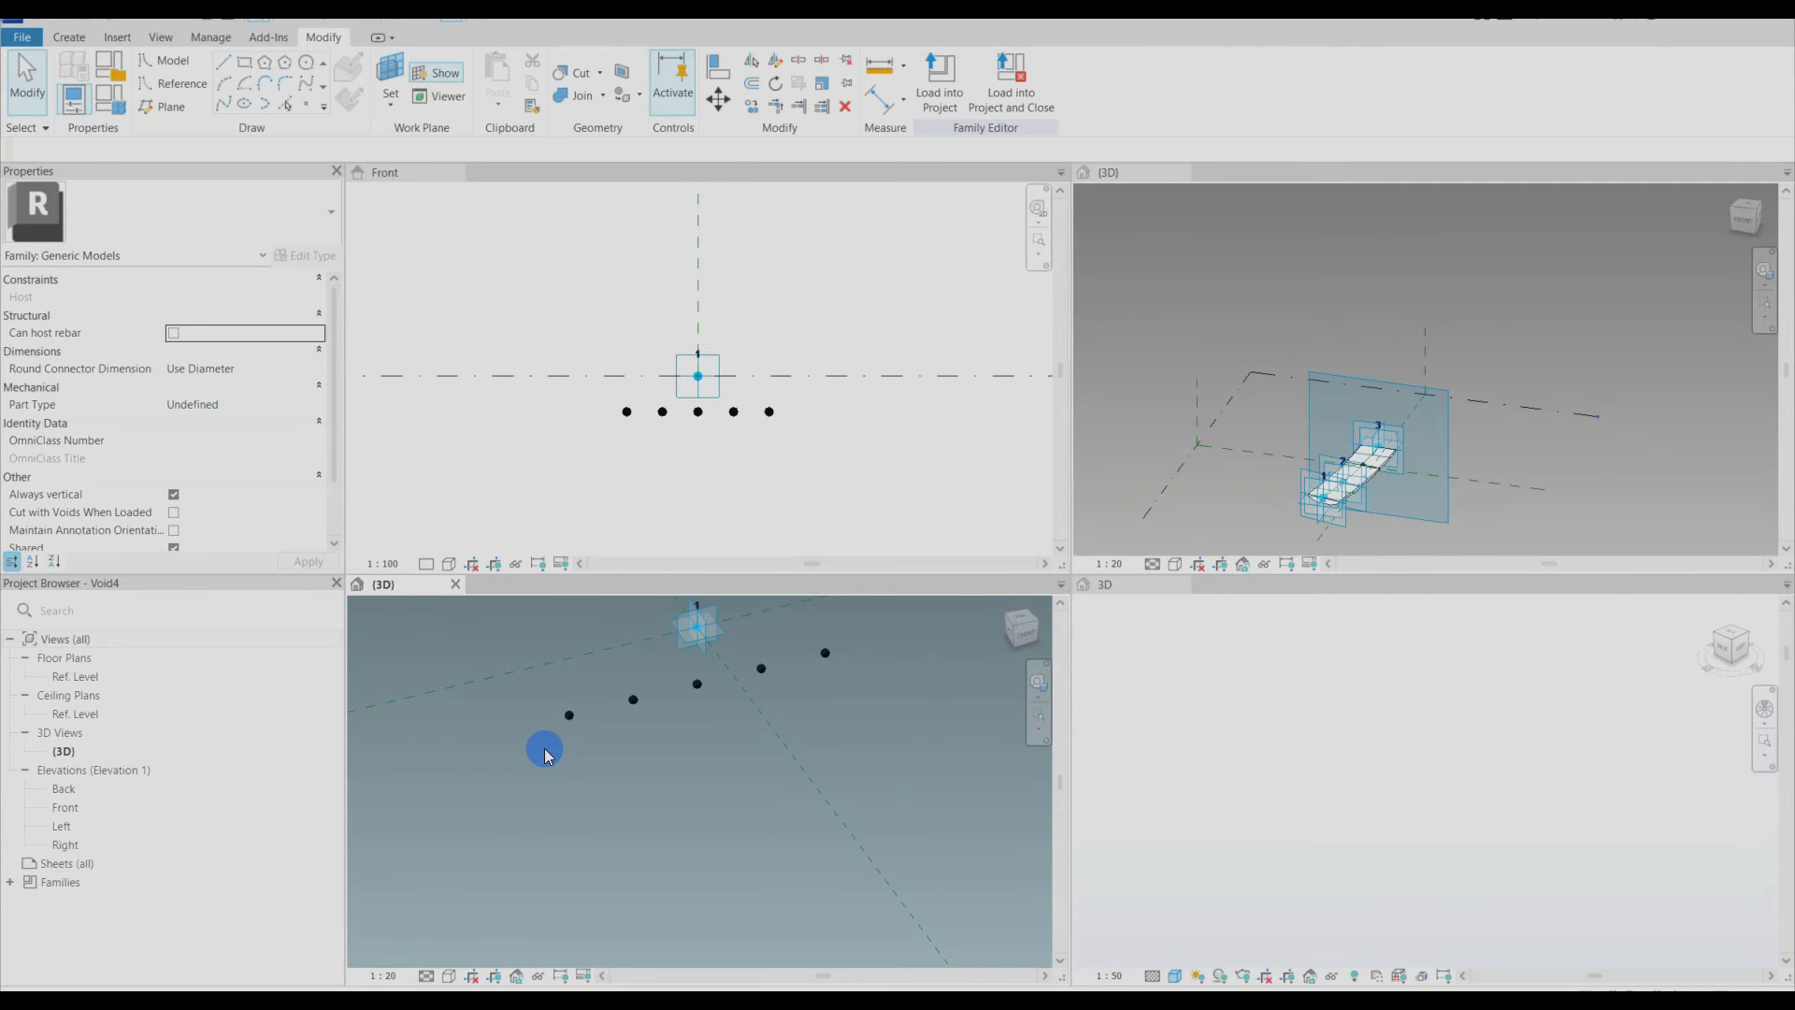
left_click(493, 241)
left_click(306, 67)
left_click(566, 719)
left_click(592, 745)
scroll(567, 731, "up", 2)
left_click(586, 726)
left_click(1006, 82)
left_click(1006, 227)
scroll(598, 762, "down", 2)
left_click(939, 82)
left_click(850, 641)
left_click(701, 761)
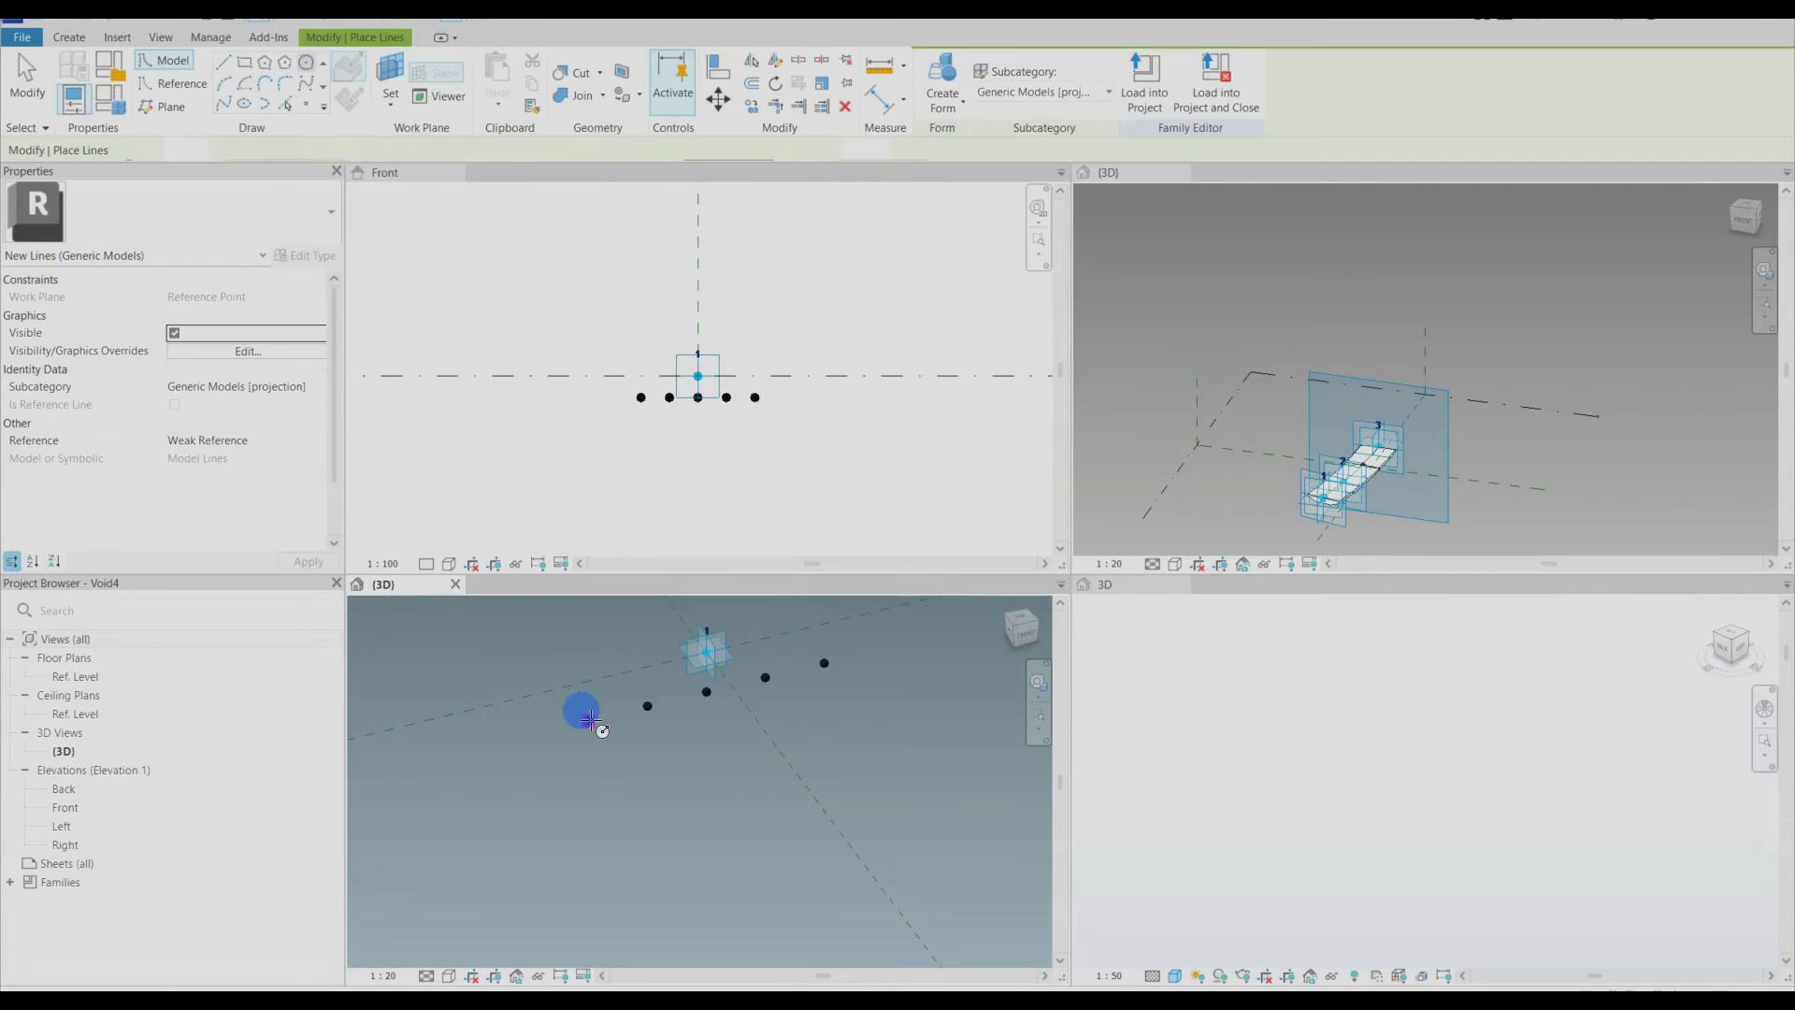
Step: Draw a circle centred on the outermost left reference point of the Void4 family
left_click(589, 720)
left_click(613, 735)
scroll(607, 742, "up", 2)
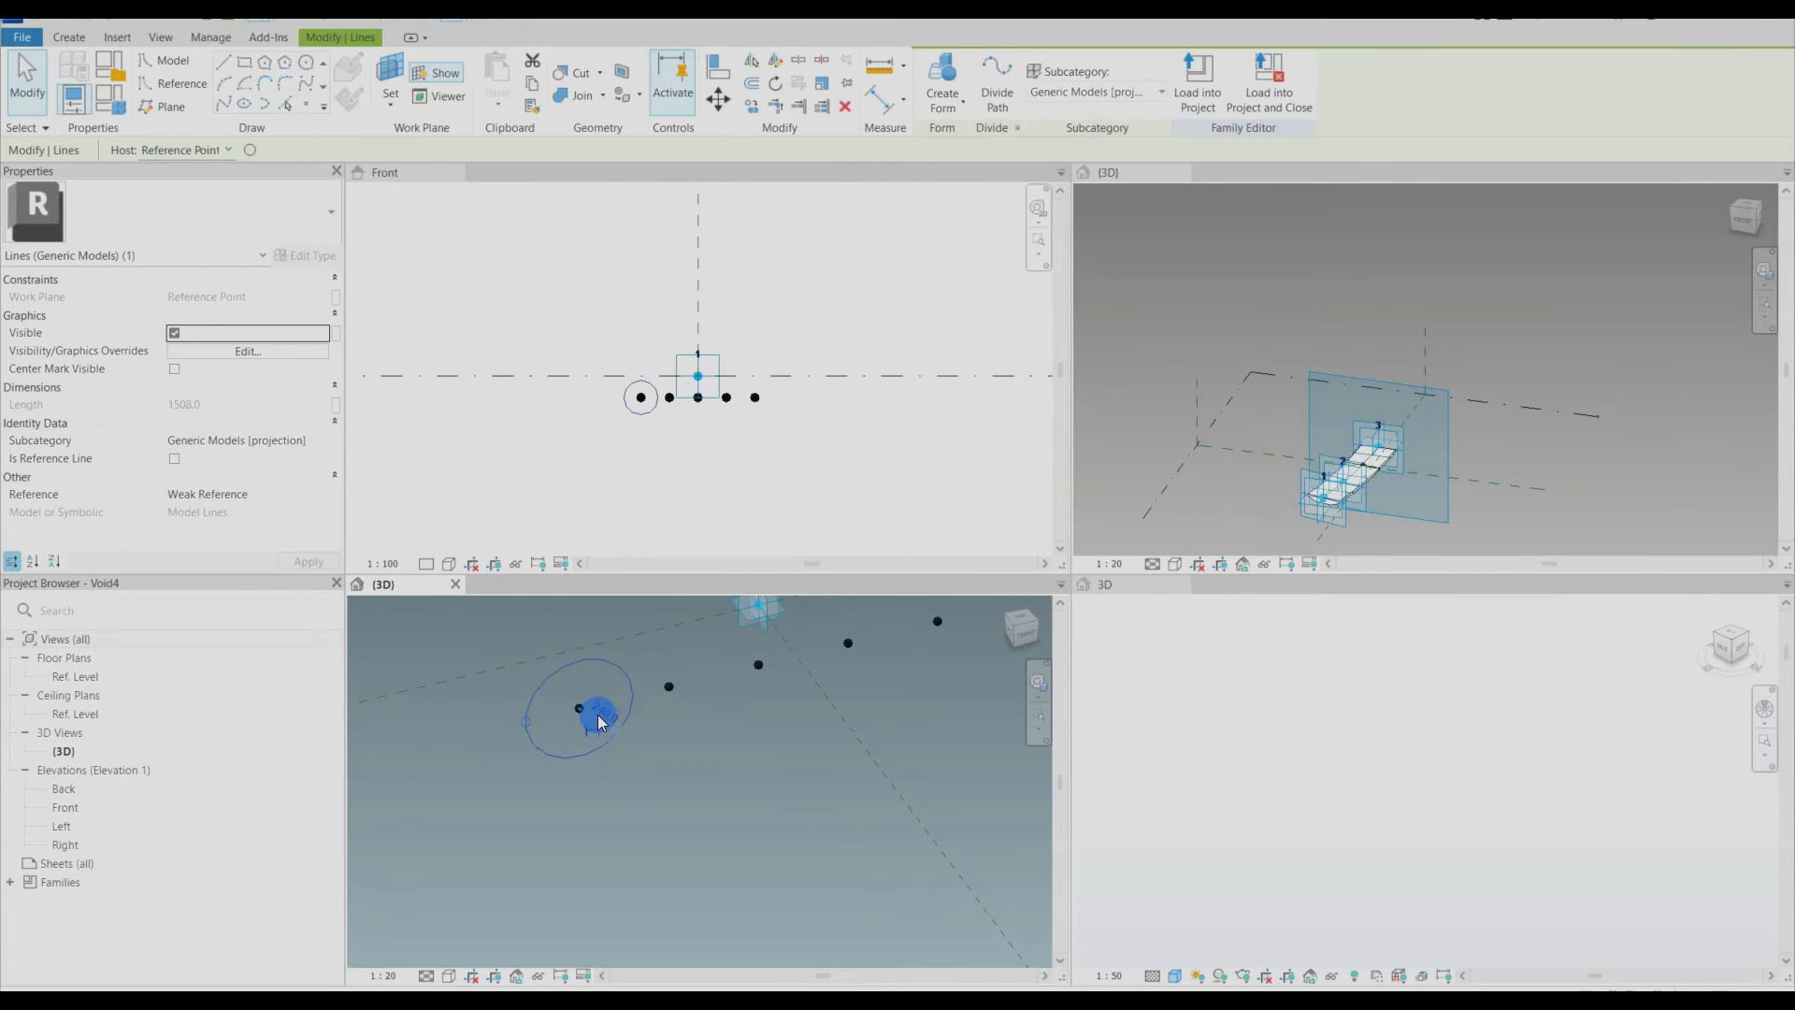
Step: Make the Void4 circle's radius dimension permanent and label it with the existing radius parameter
left_click(601, 720)
left_click(1006, 81)
left_click(977, 221)
left_click(641, 818)
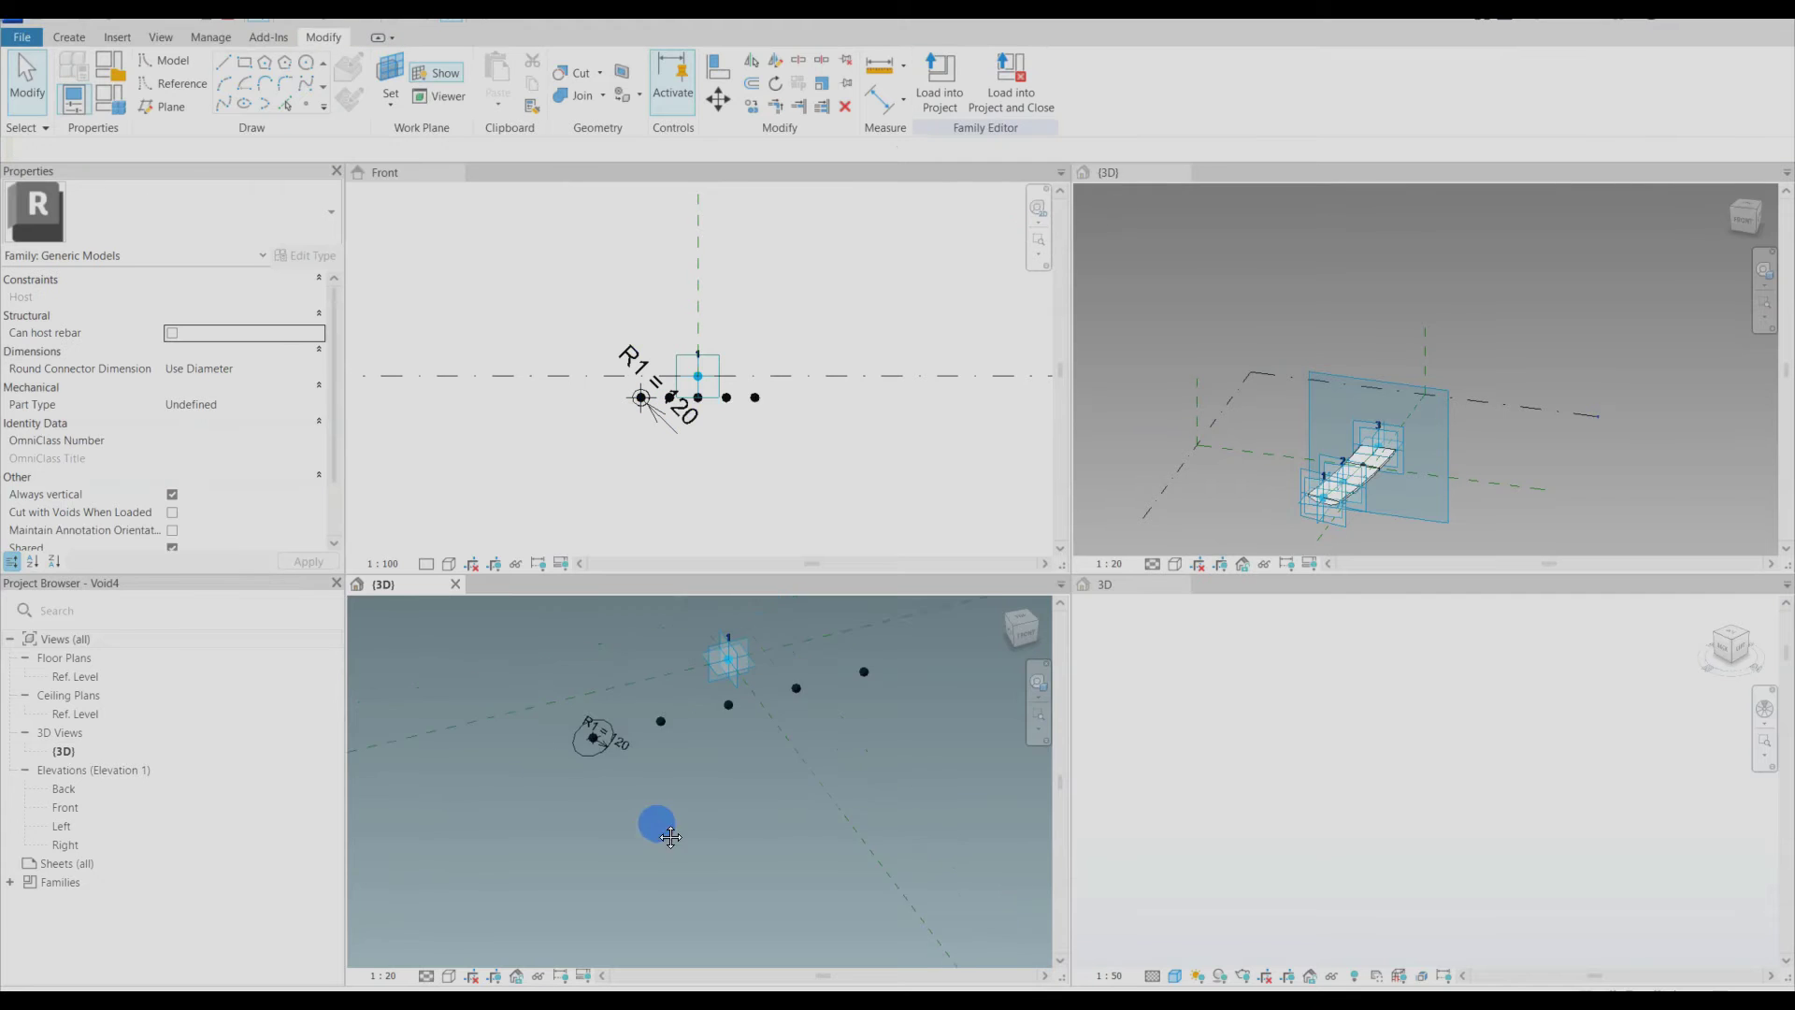
Step: Load the Void4 family into CurvedBridgeWVoid and close the void family's views
left_click(940, 91)
left_click(829, 654)
left_click(813, 461)
left_click(455, 585)
left_click(456, 172)
left_click(873, 514)
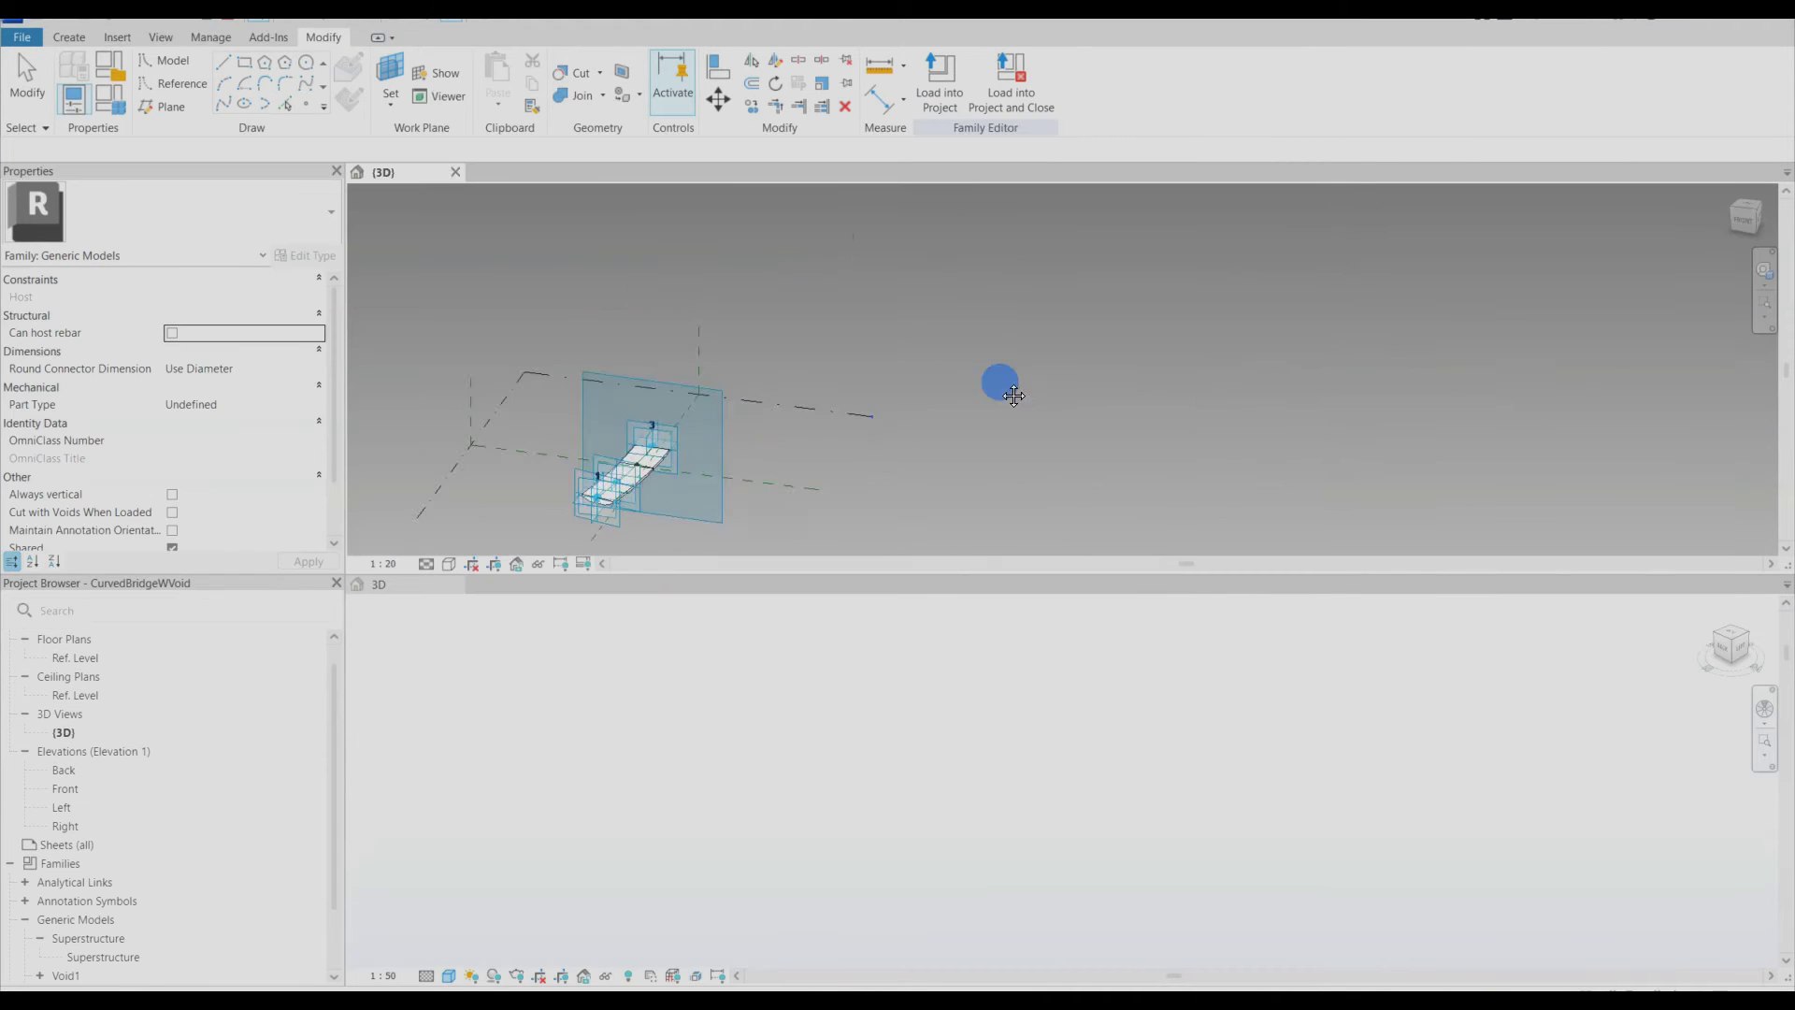
Step: Open the loaded Void1 family to check its circle and reference points, and close it again
scroll(164, 757, "down", 1)
right_click(76, 898)
left_click(107, 757)
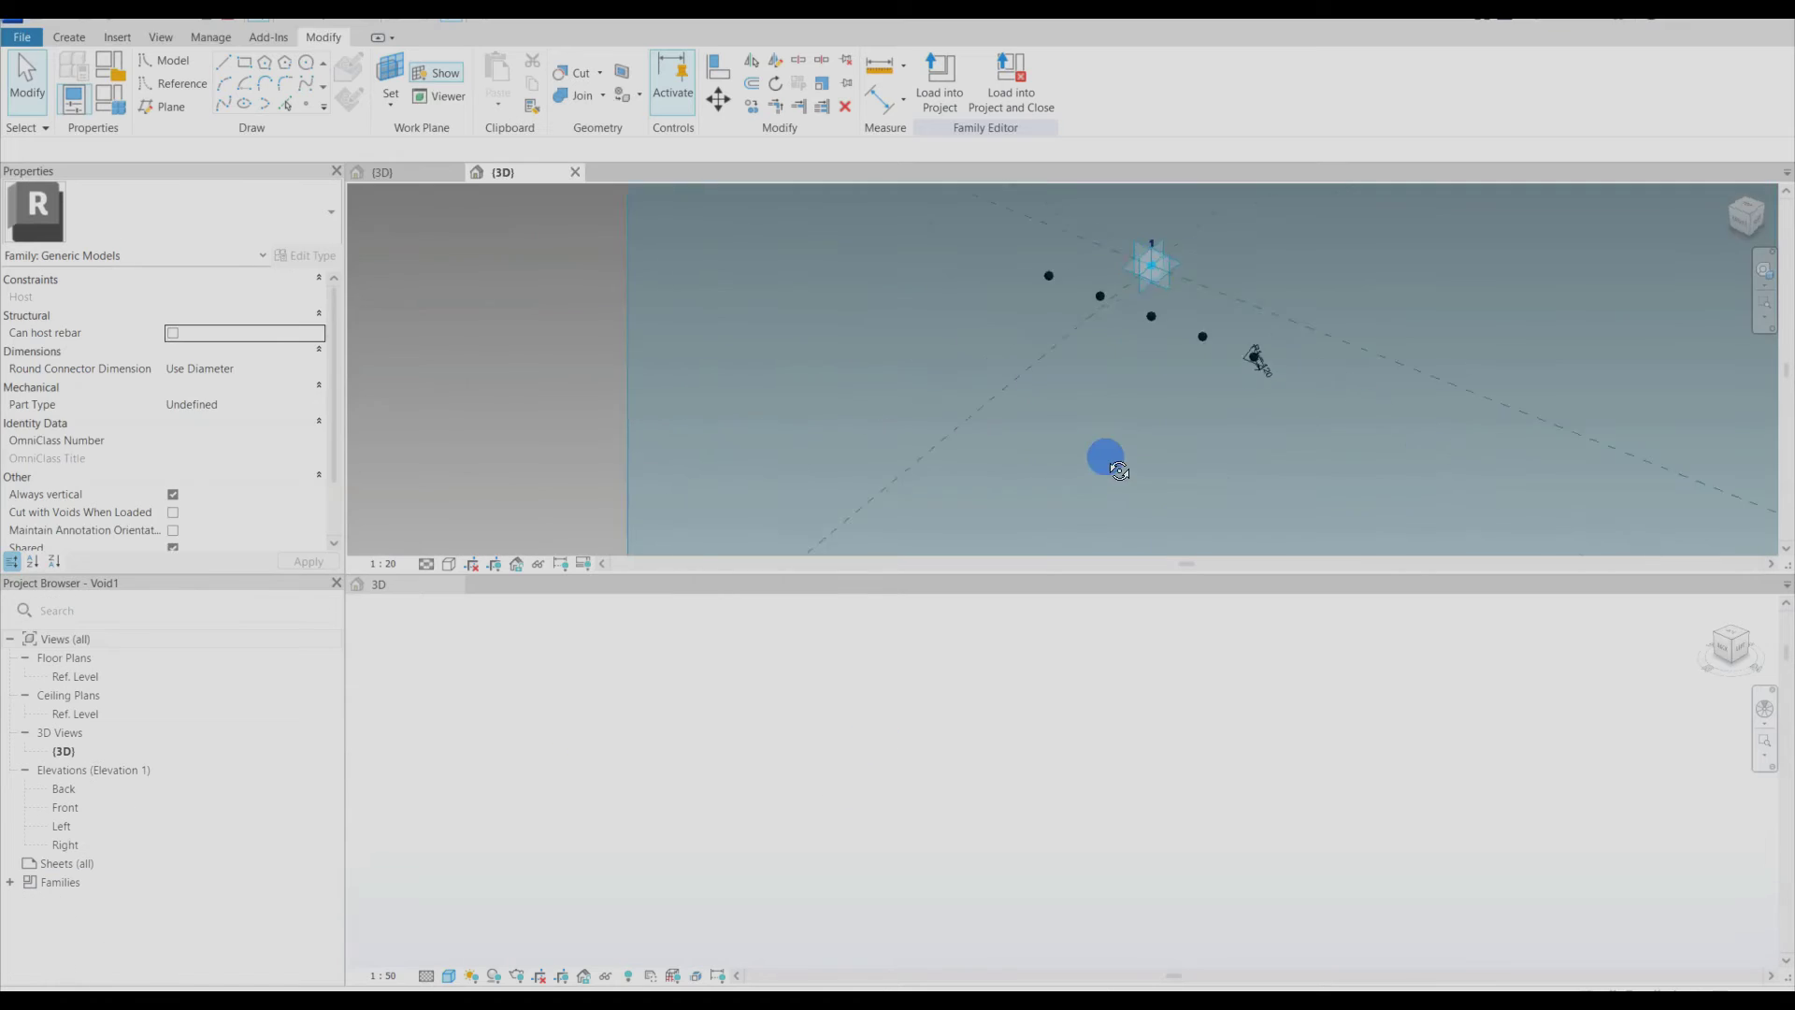
left_click(575, 172)
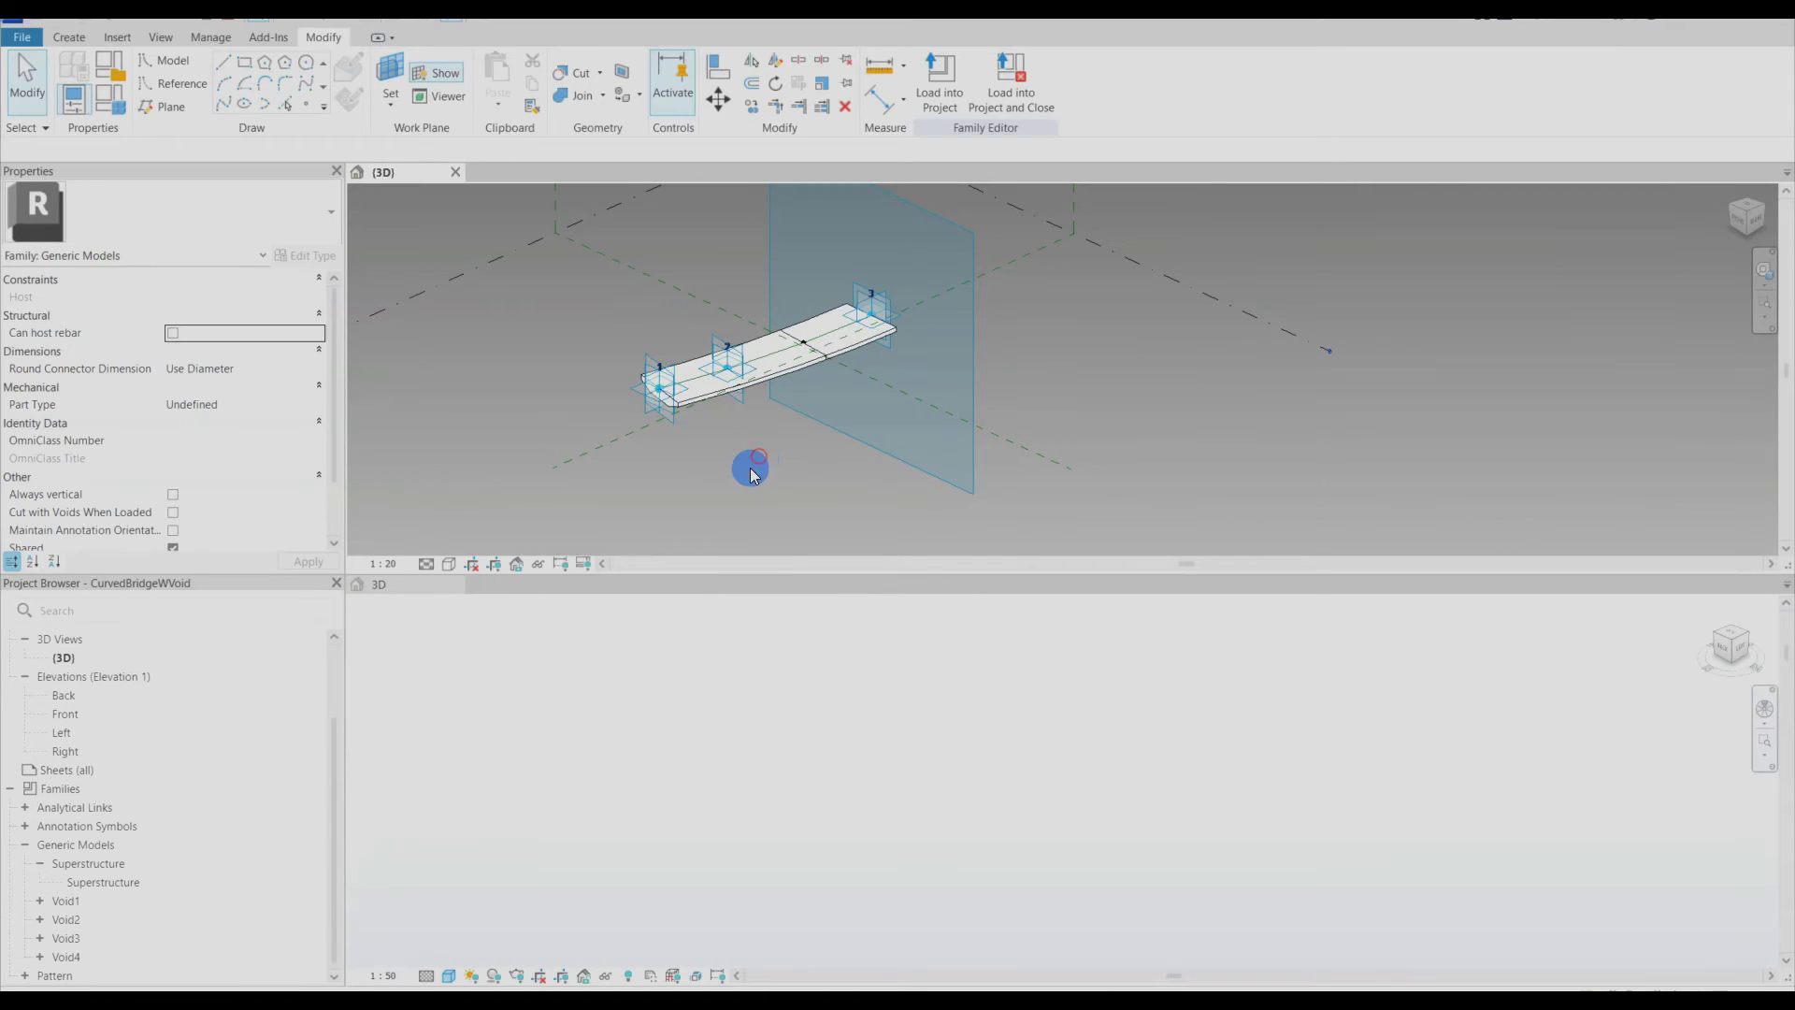
Step: Delete the bridge deck form and the remaining Superstructure profile from the curved path
middle_click_drag(816, 505, 846, 478, "shift")
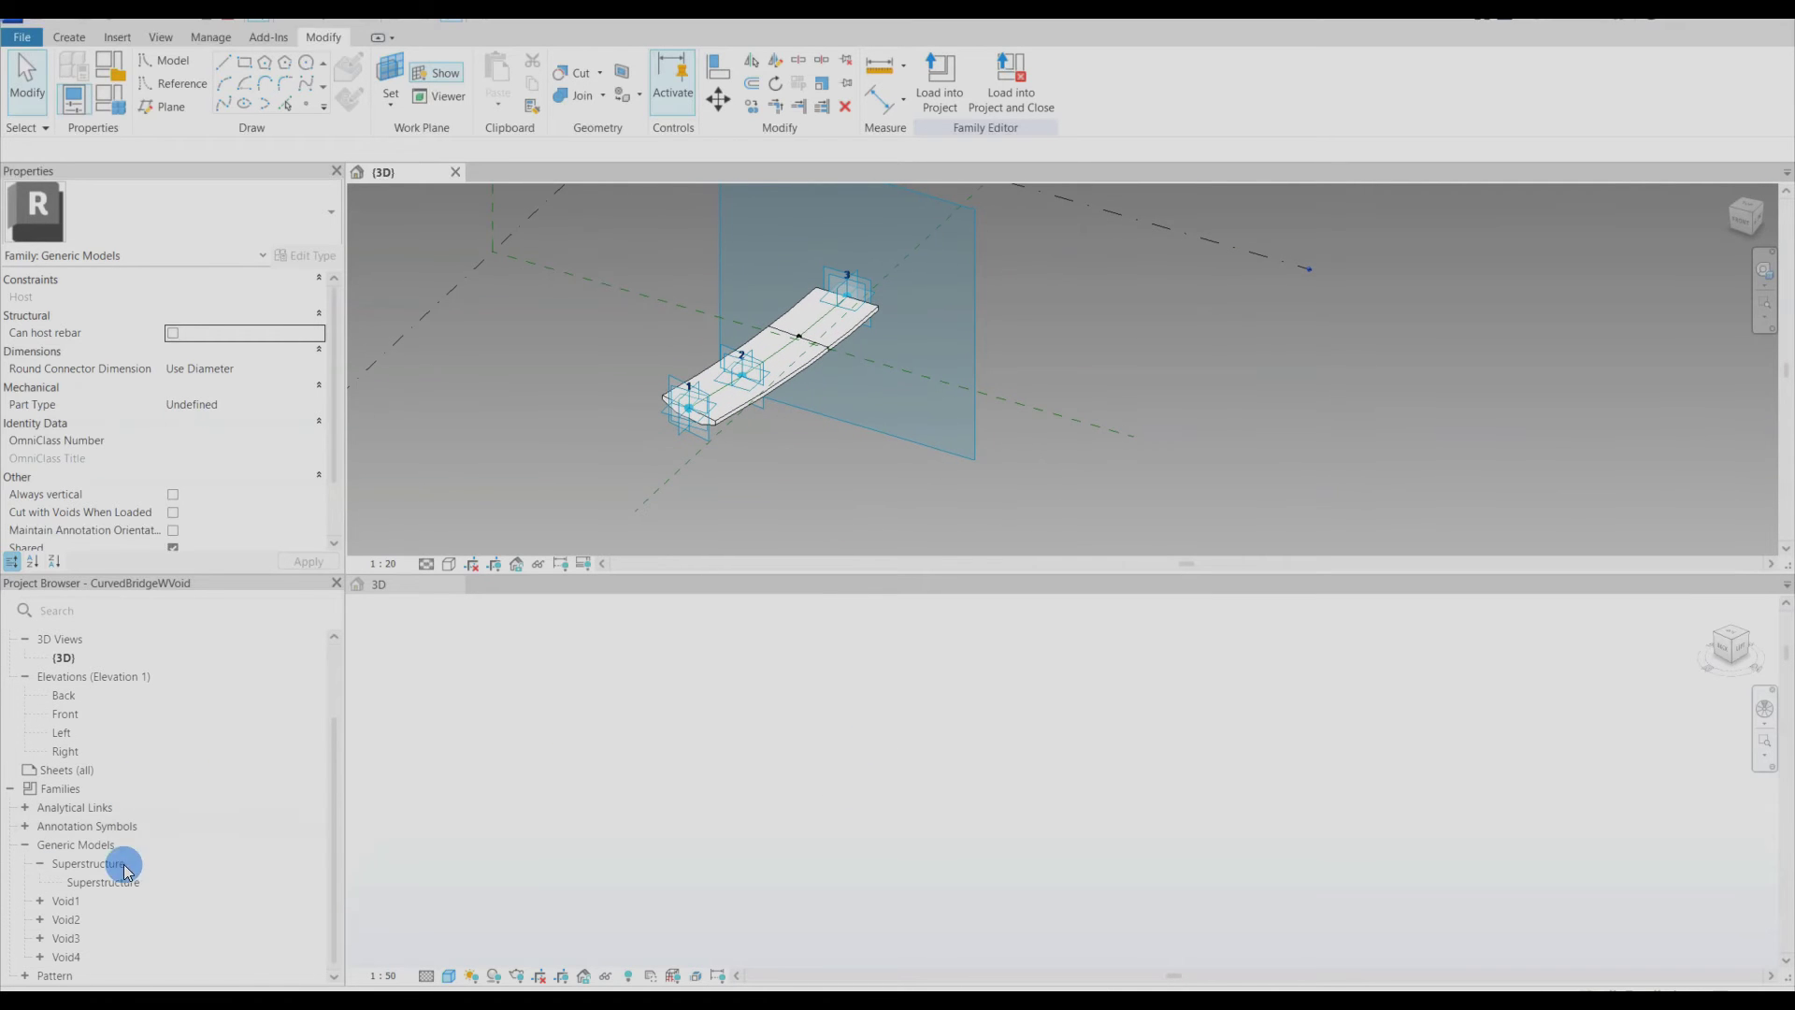
left_click(784, 376)
key("Delete")
scroll(800, 402, "up", 3)
left_click(822, 299)
key("Delete")
Step: Place one Void1 profile on the reference point hosted on the curved path
middle_click_drag(810, 482, 794, 542)
left_click(40, 901)
left_click_drag(81, 919, 785, 340)
scroll(1018, 424, "up", 1)
scroll(1018, 424, "down", 1)
middle_click_drag(1018, 424, 933, 399)
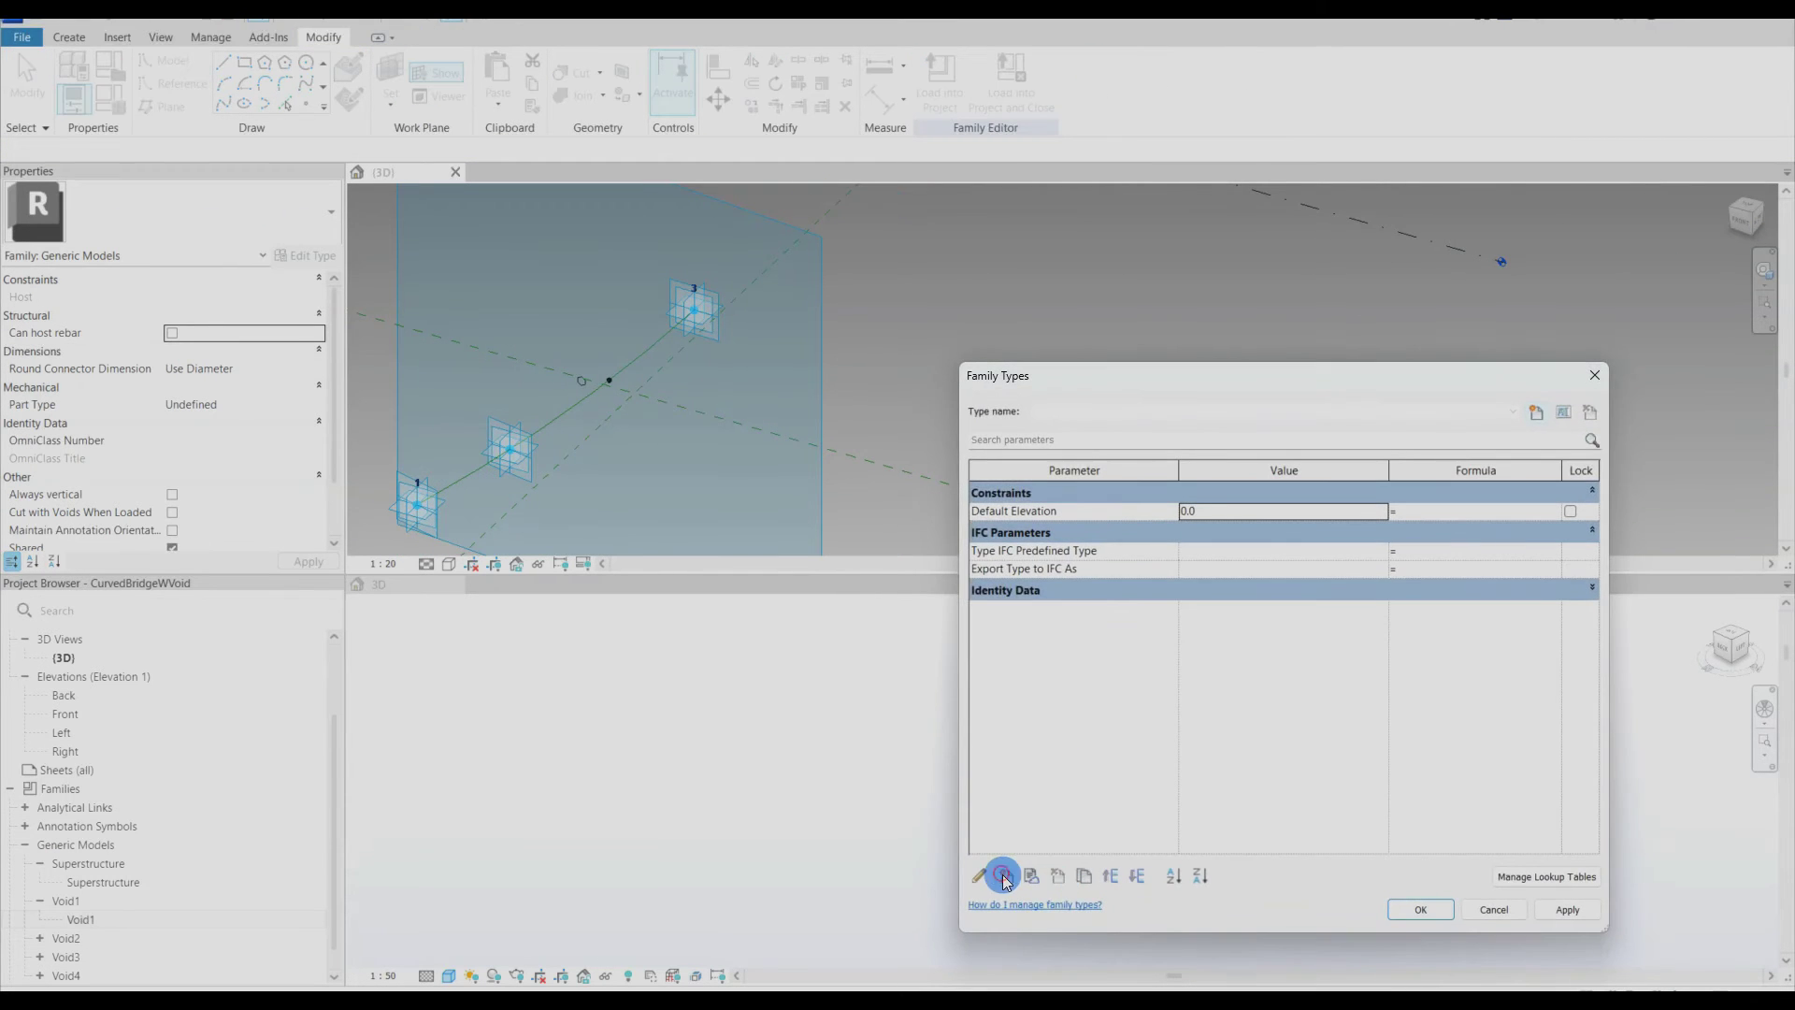
Step: Add the instance length parameters Radius and Thickness to the CurvedBridgeWVoid family
left_click(1002, 875)
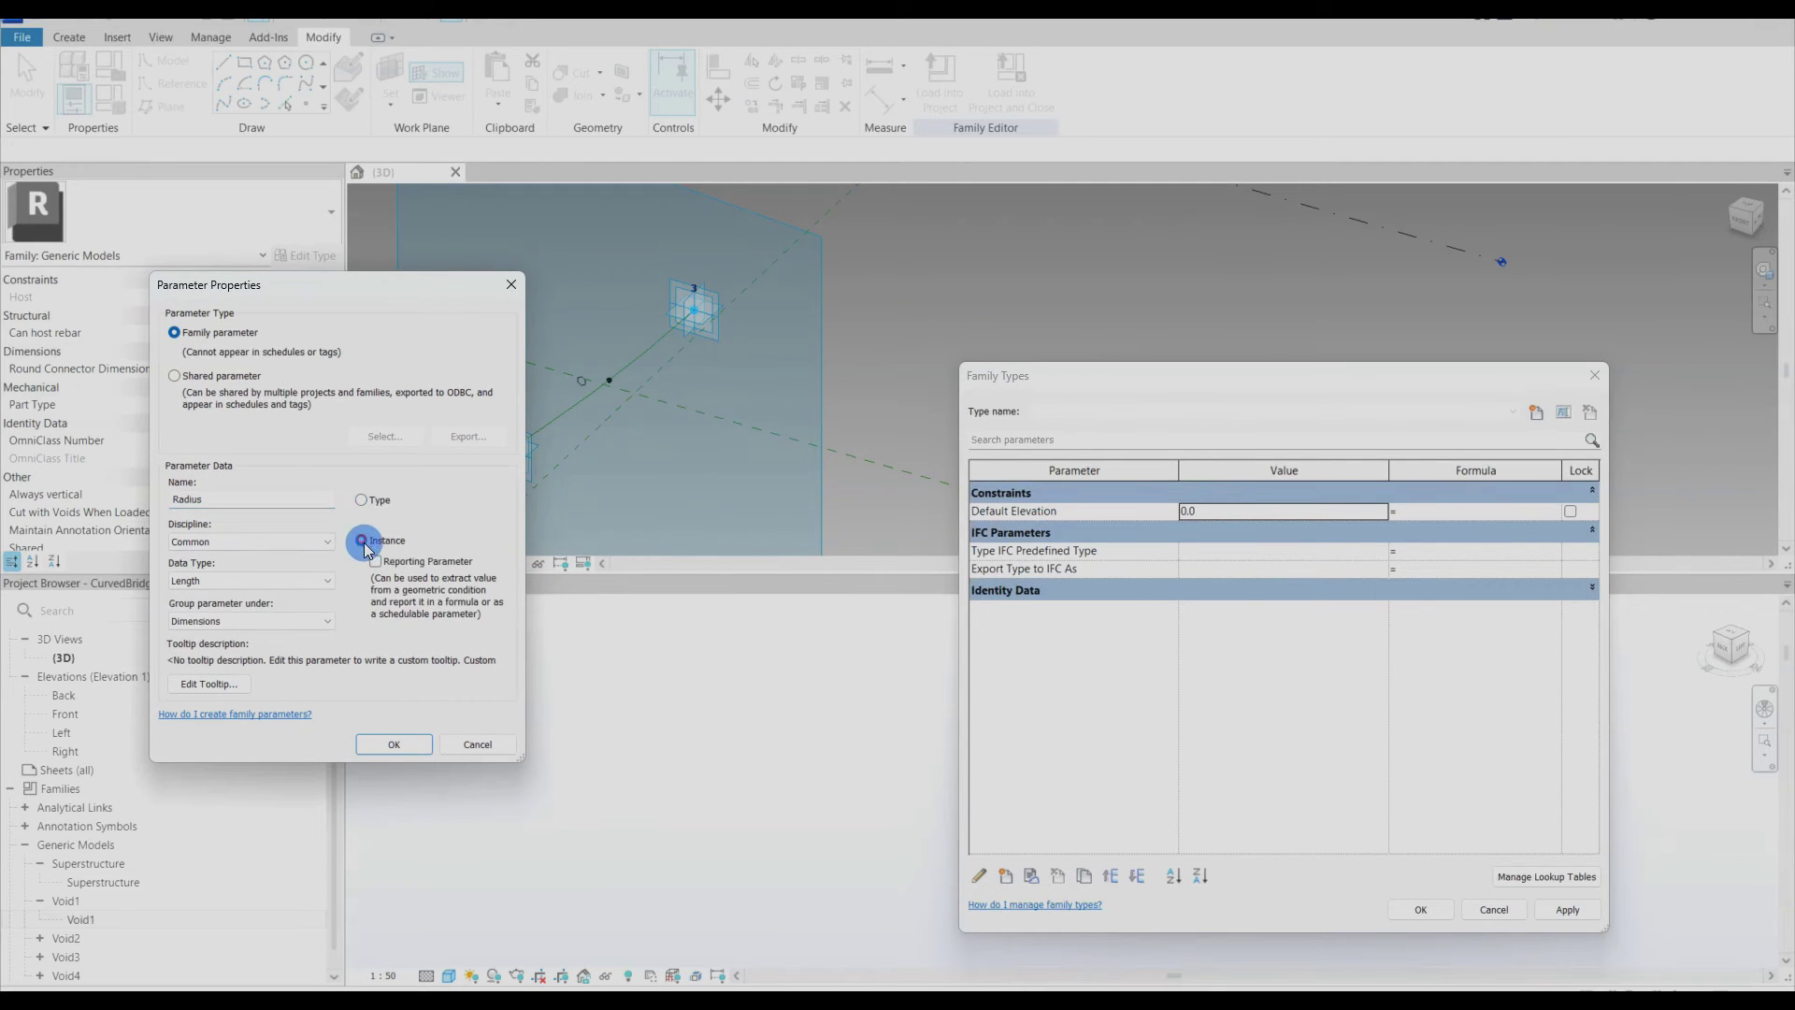
left_click(390, 746)
left_click(1002, 875)
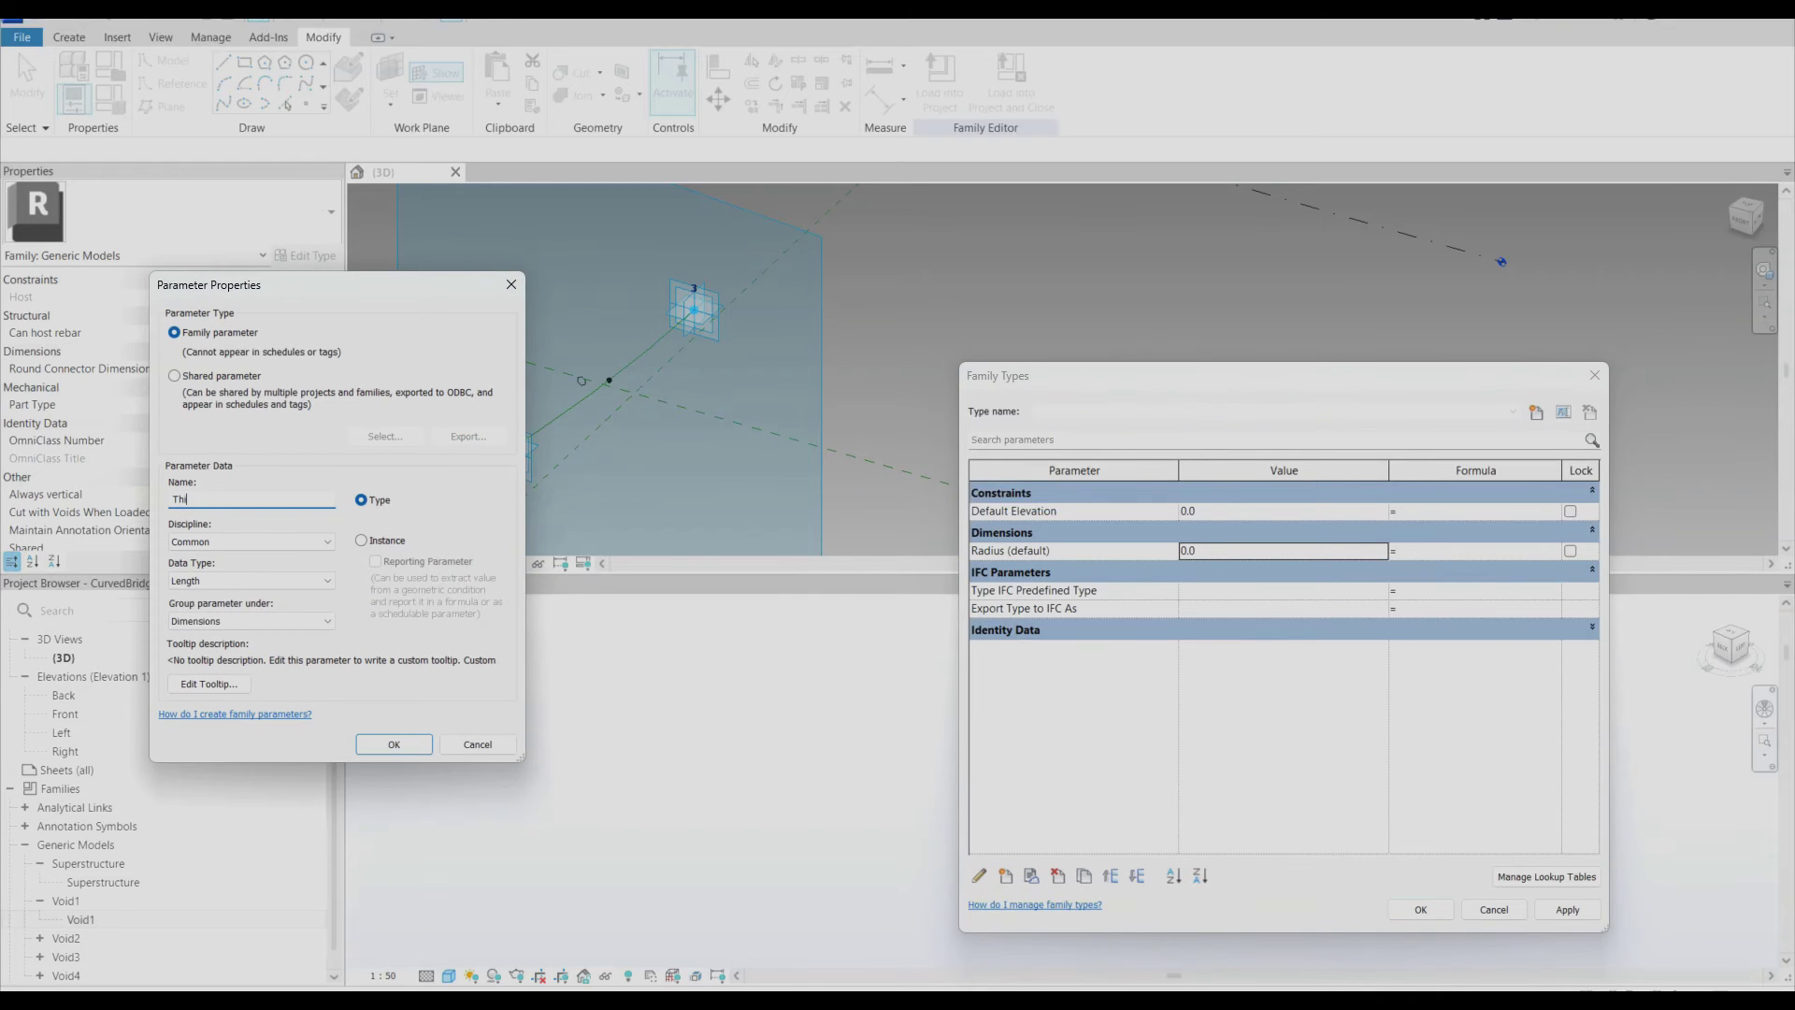
left_click(386, 741)
Step: Add the instance length parameters Thickness end and Distance void under Dimensions
left_click(1002, 875)
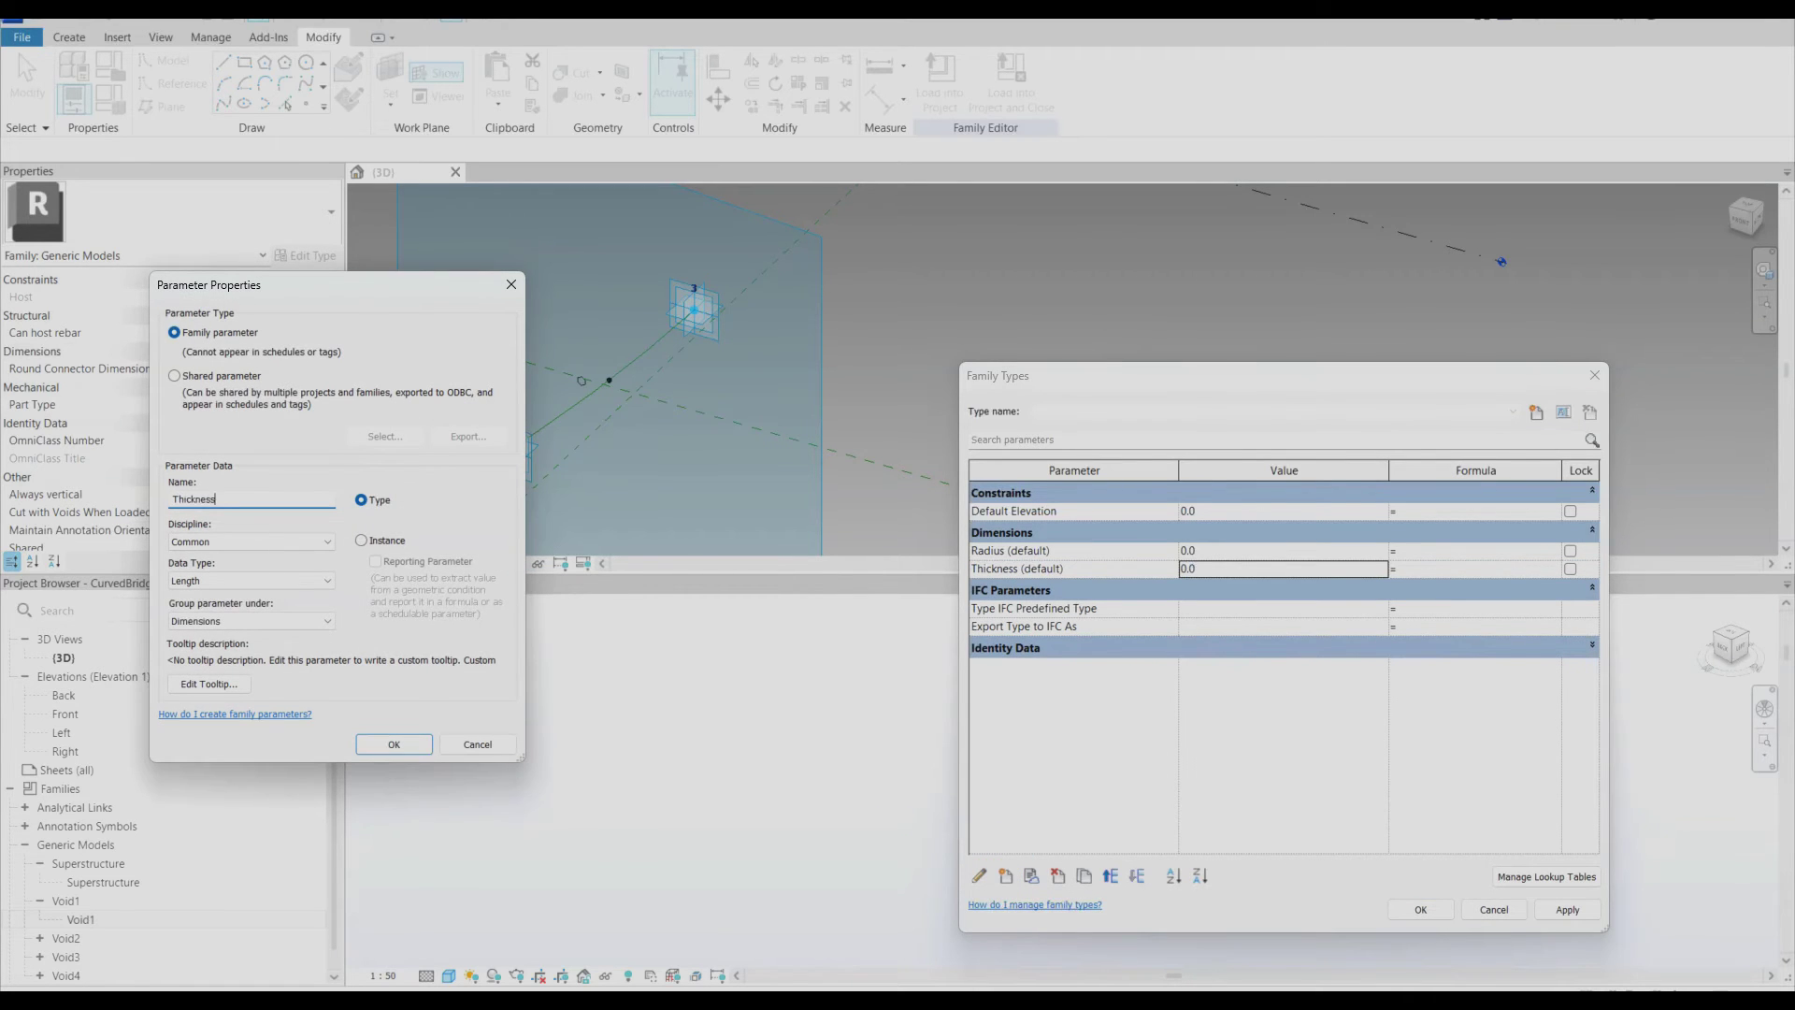
left_click(360, 539)
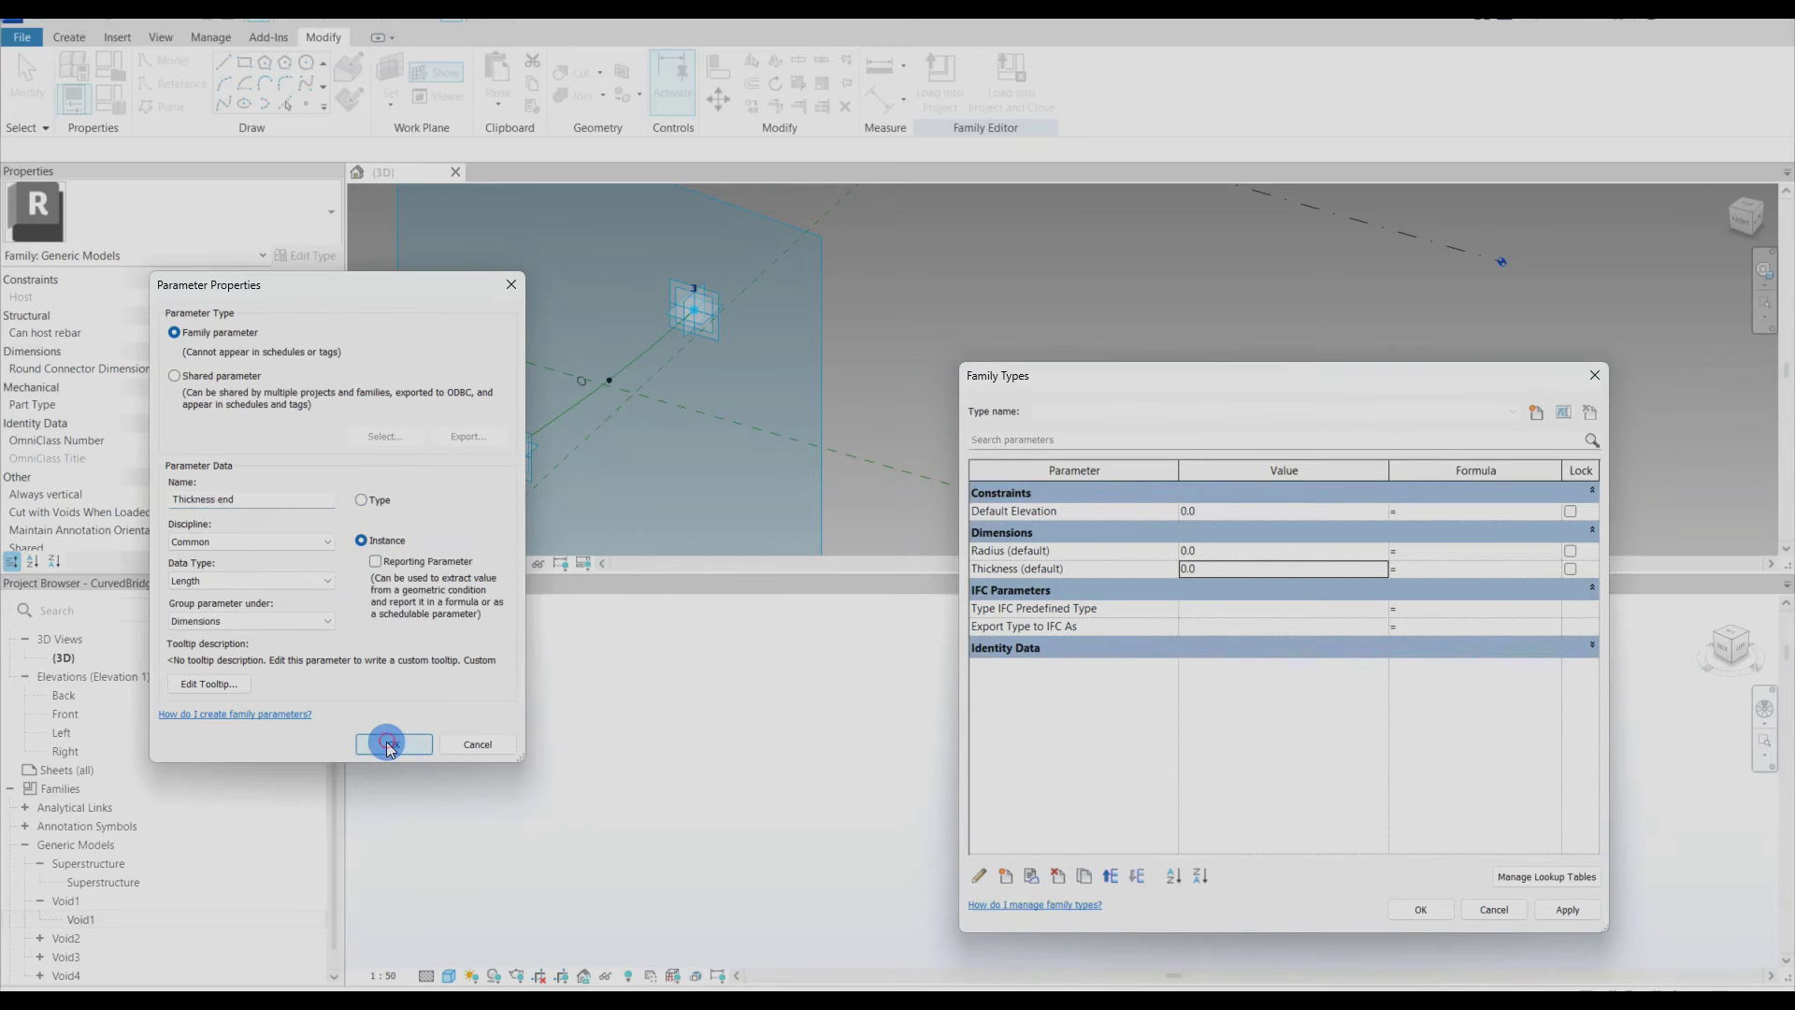
left_click(394, 743)
left_click(1006, 879)
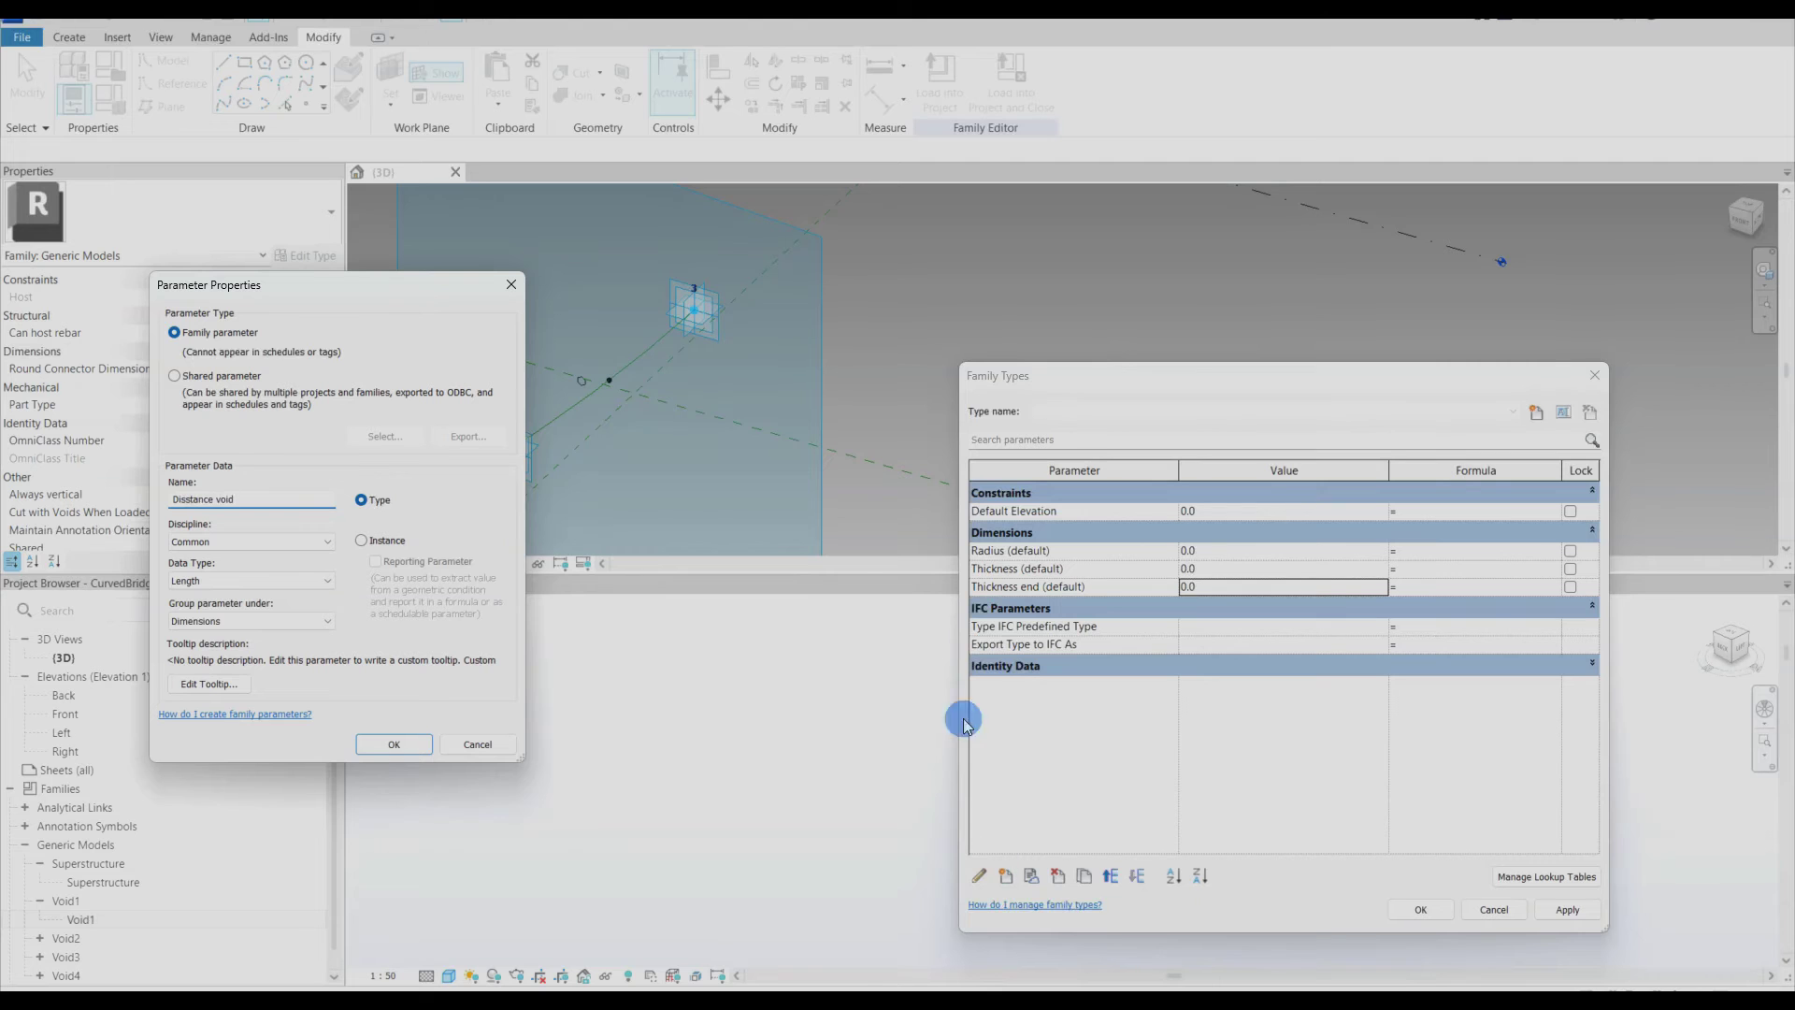
left_click(378, 542)
left_click(392, 745)
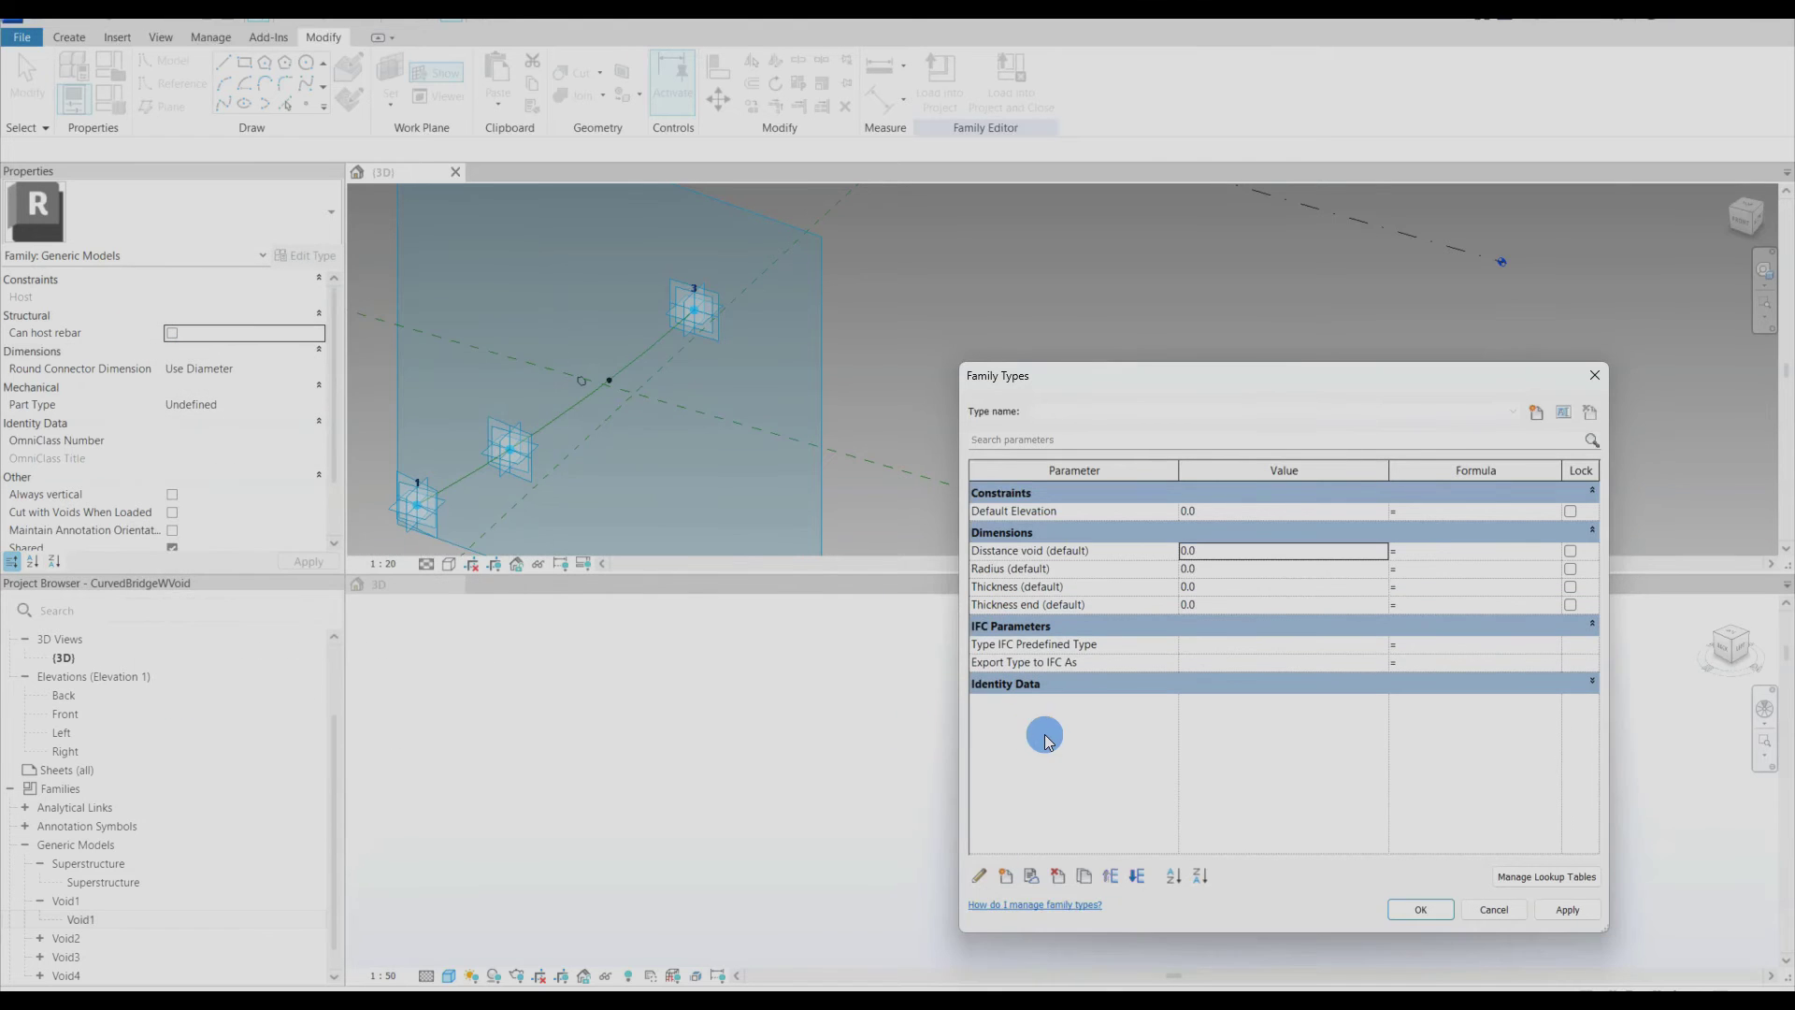
Step: Add an instance length parameter VoidHeight grouped under Other and set Distance void to 300, Radius to 150, Thickness to 650 and Thickness end to 200
left_click(1004, 879)
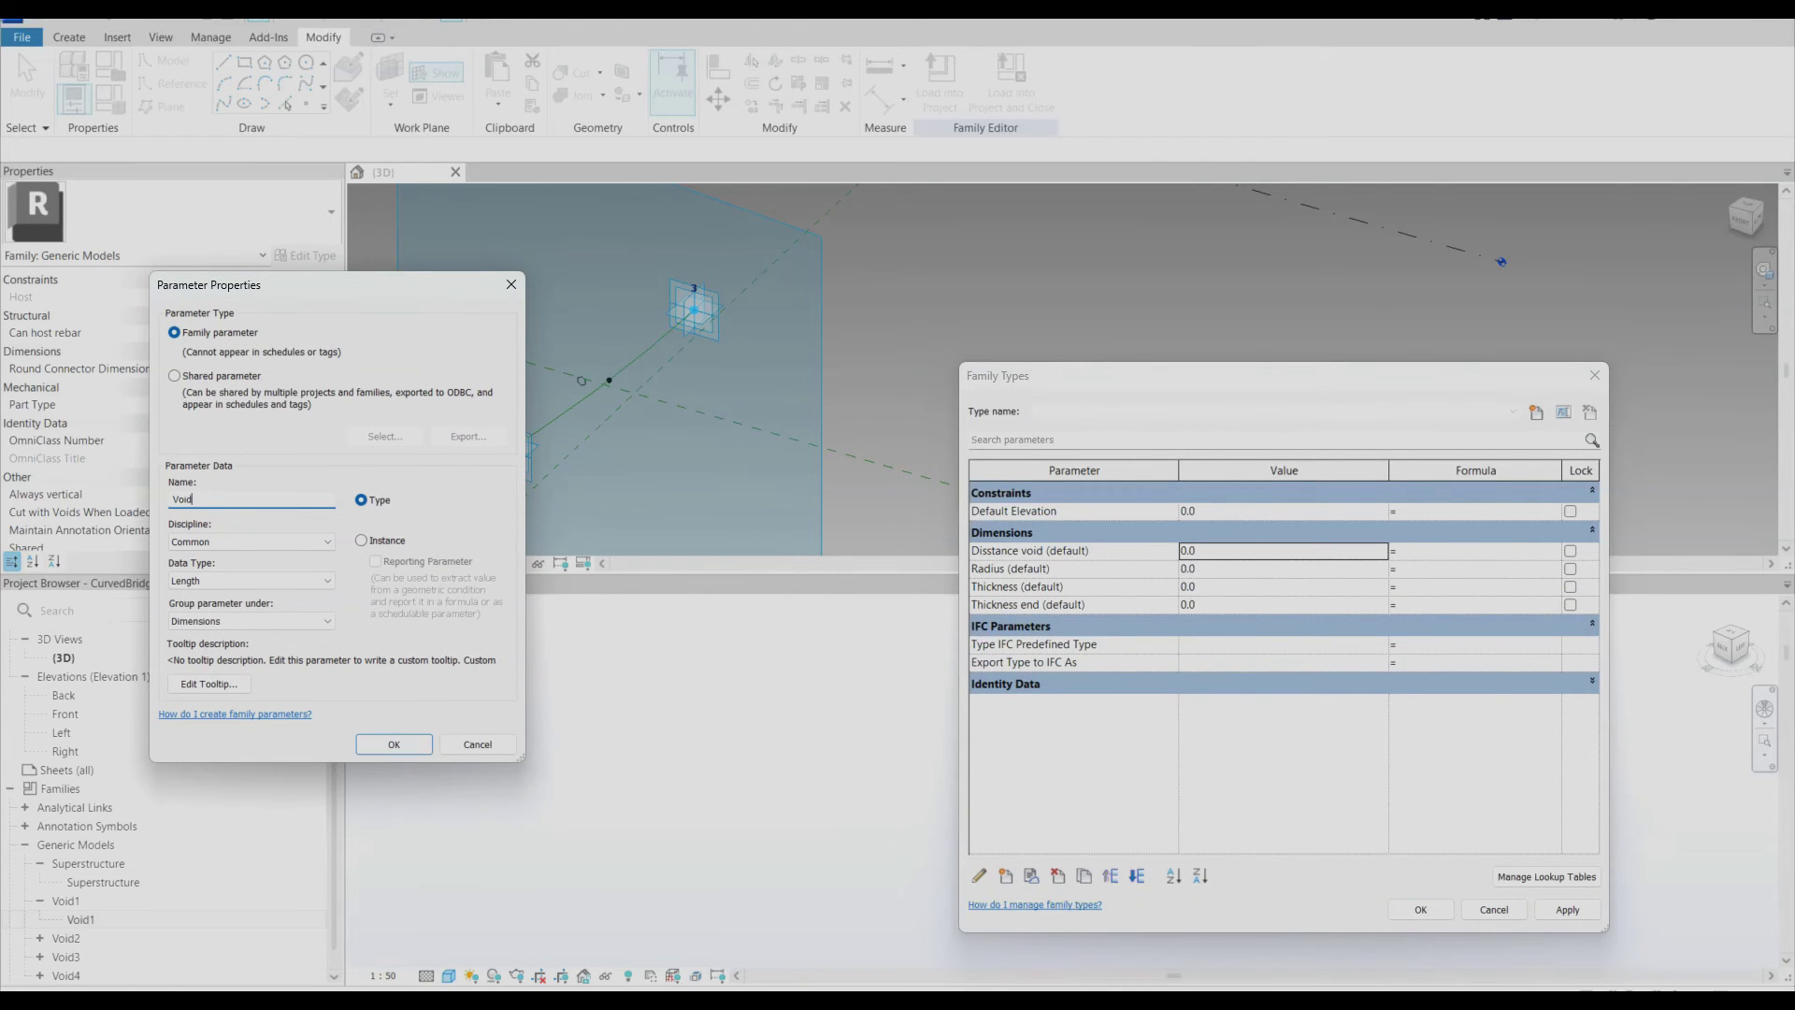
left_click(208, 579)
left_click(208, 578)
left_click(361, 547)
left_click(270, 623)
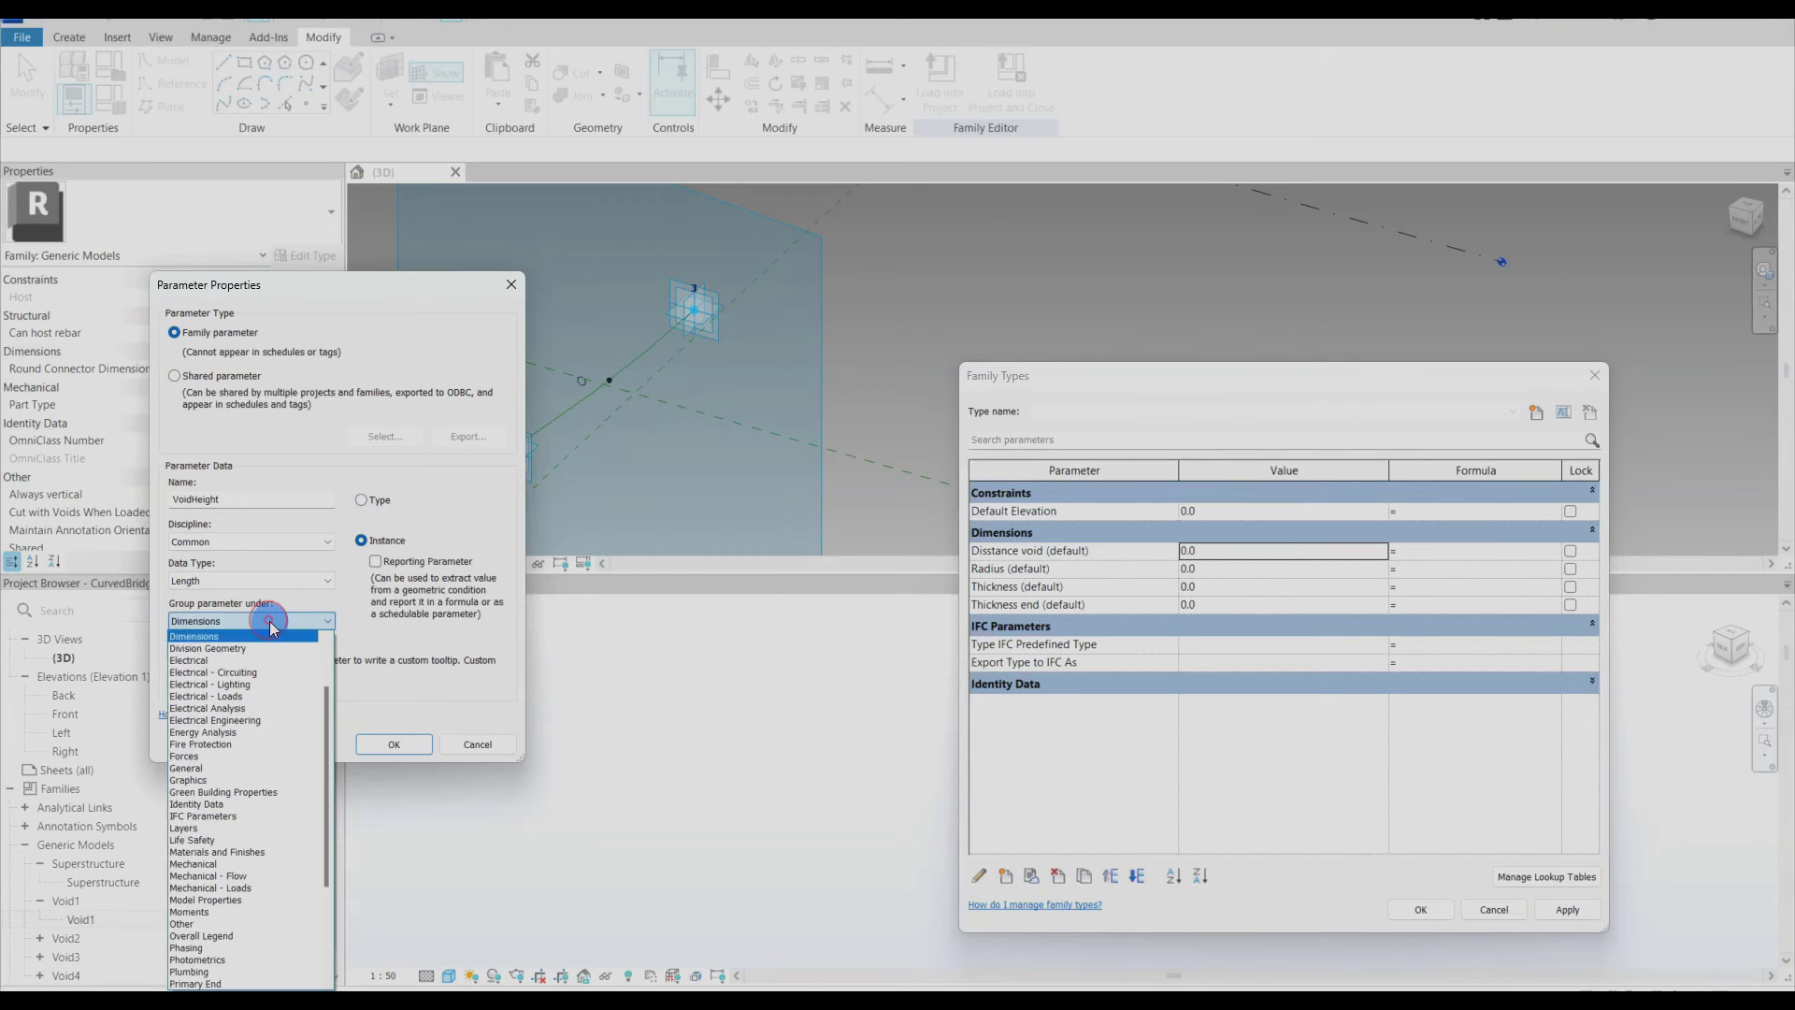
left_click(272, 628)
left_click(393, 744)
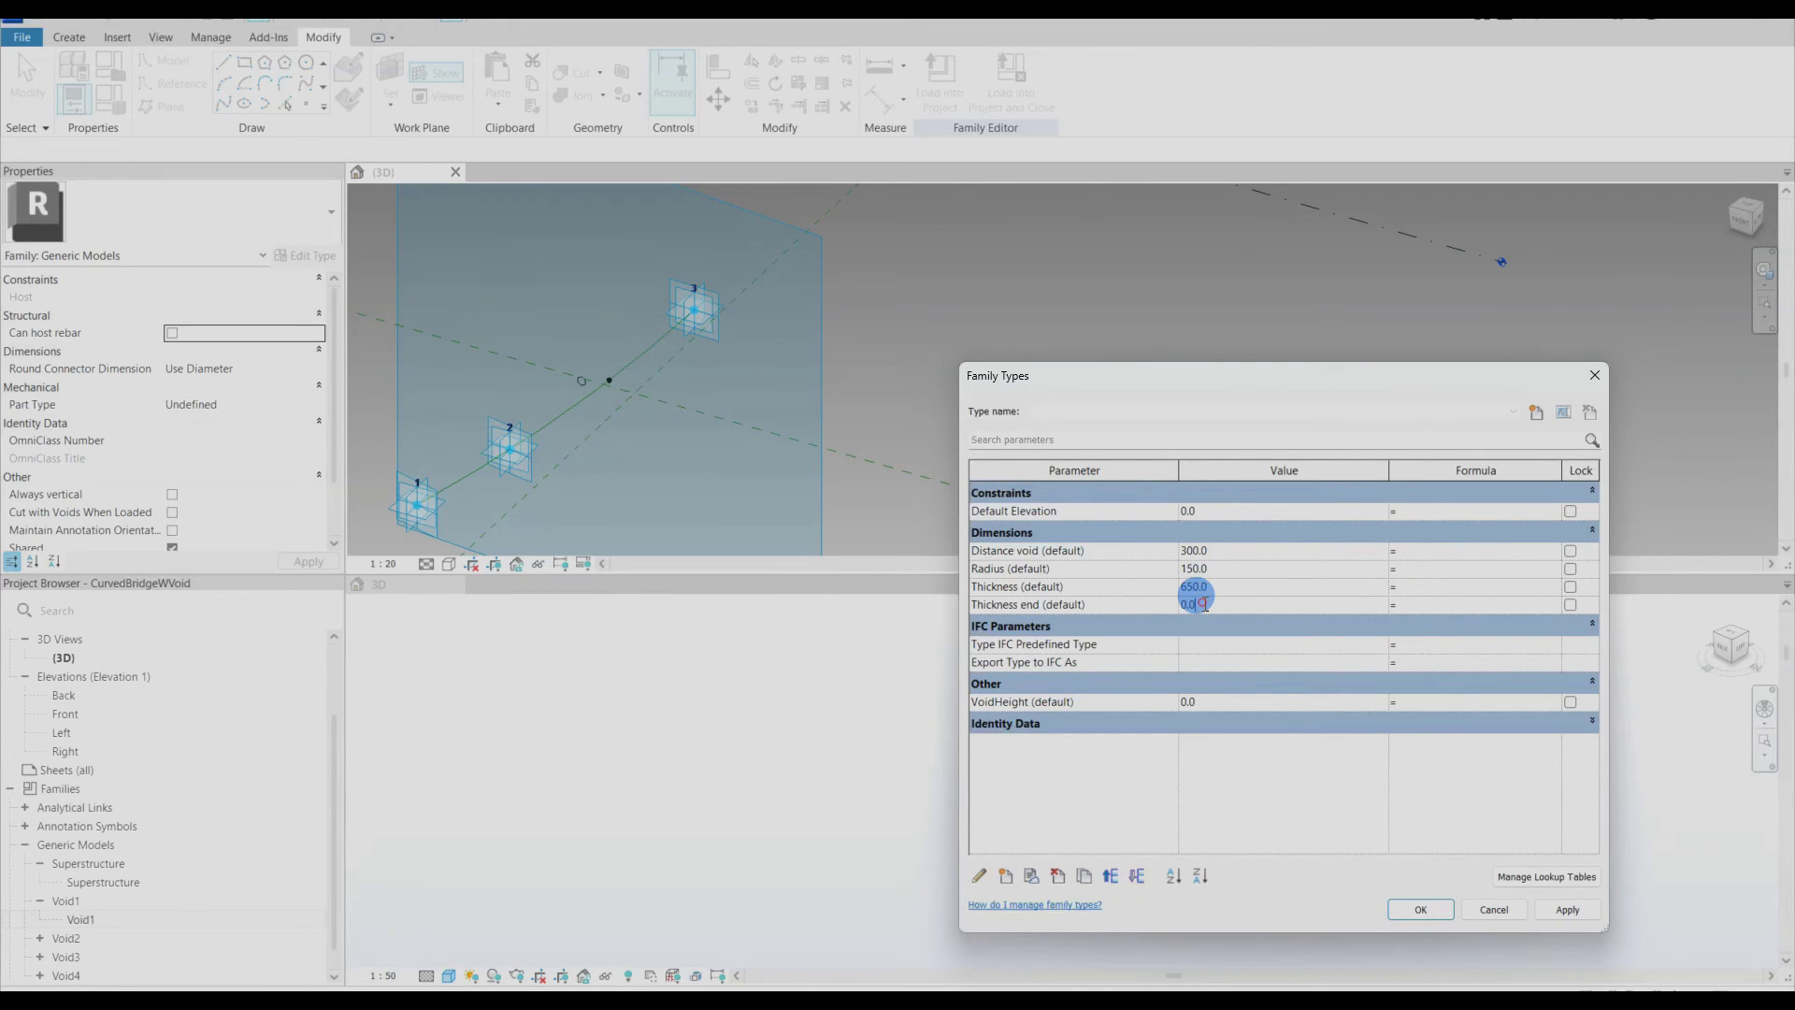
Step: Add the instance length parameters Width bot and Width top, and set them to 1500 and 3000
left_click(1011, 879)
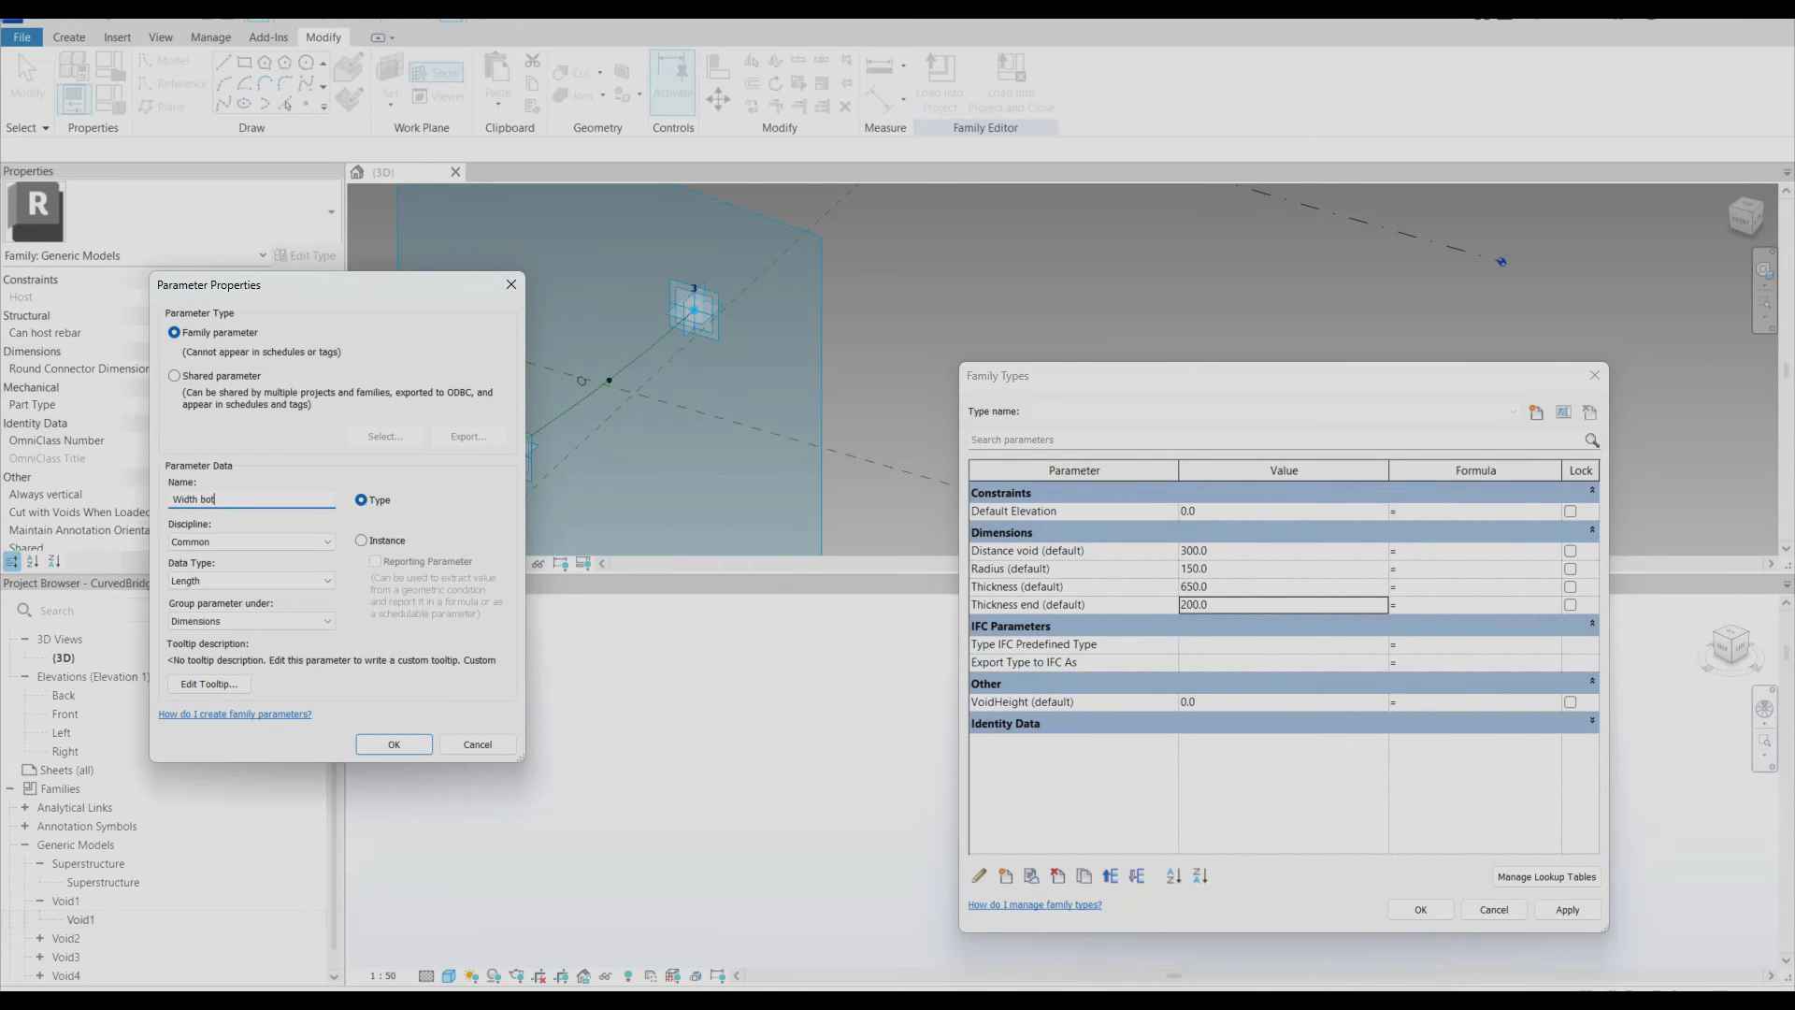
left_click(394, 743)
left_click(1005, 877)
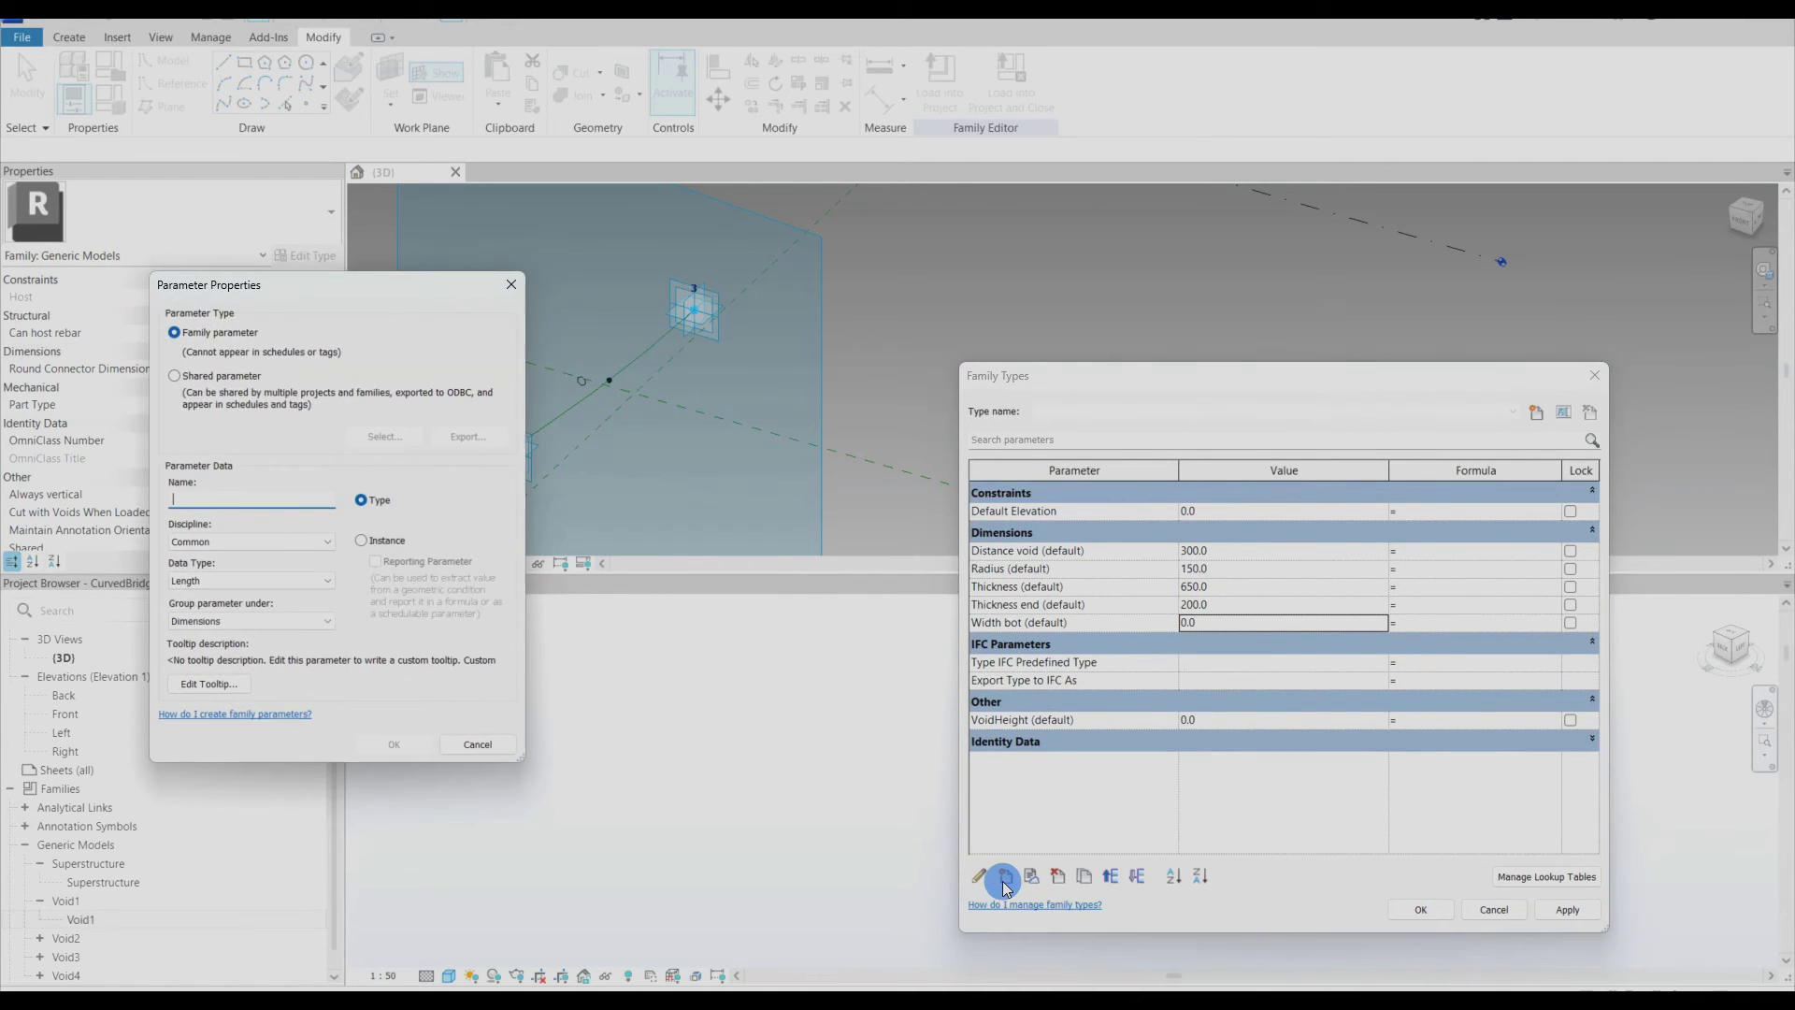
left_click(367, 540)
left_click(394, 743)
left_click(1209, 622)
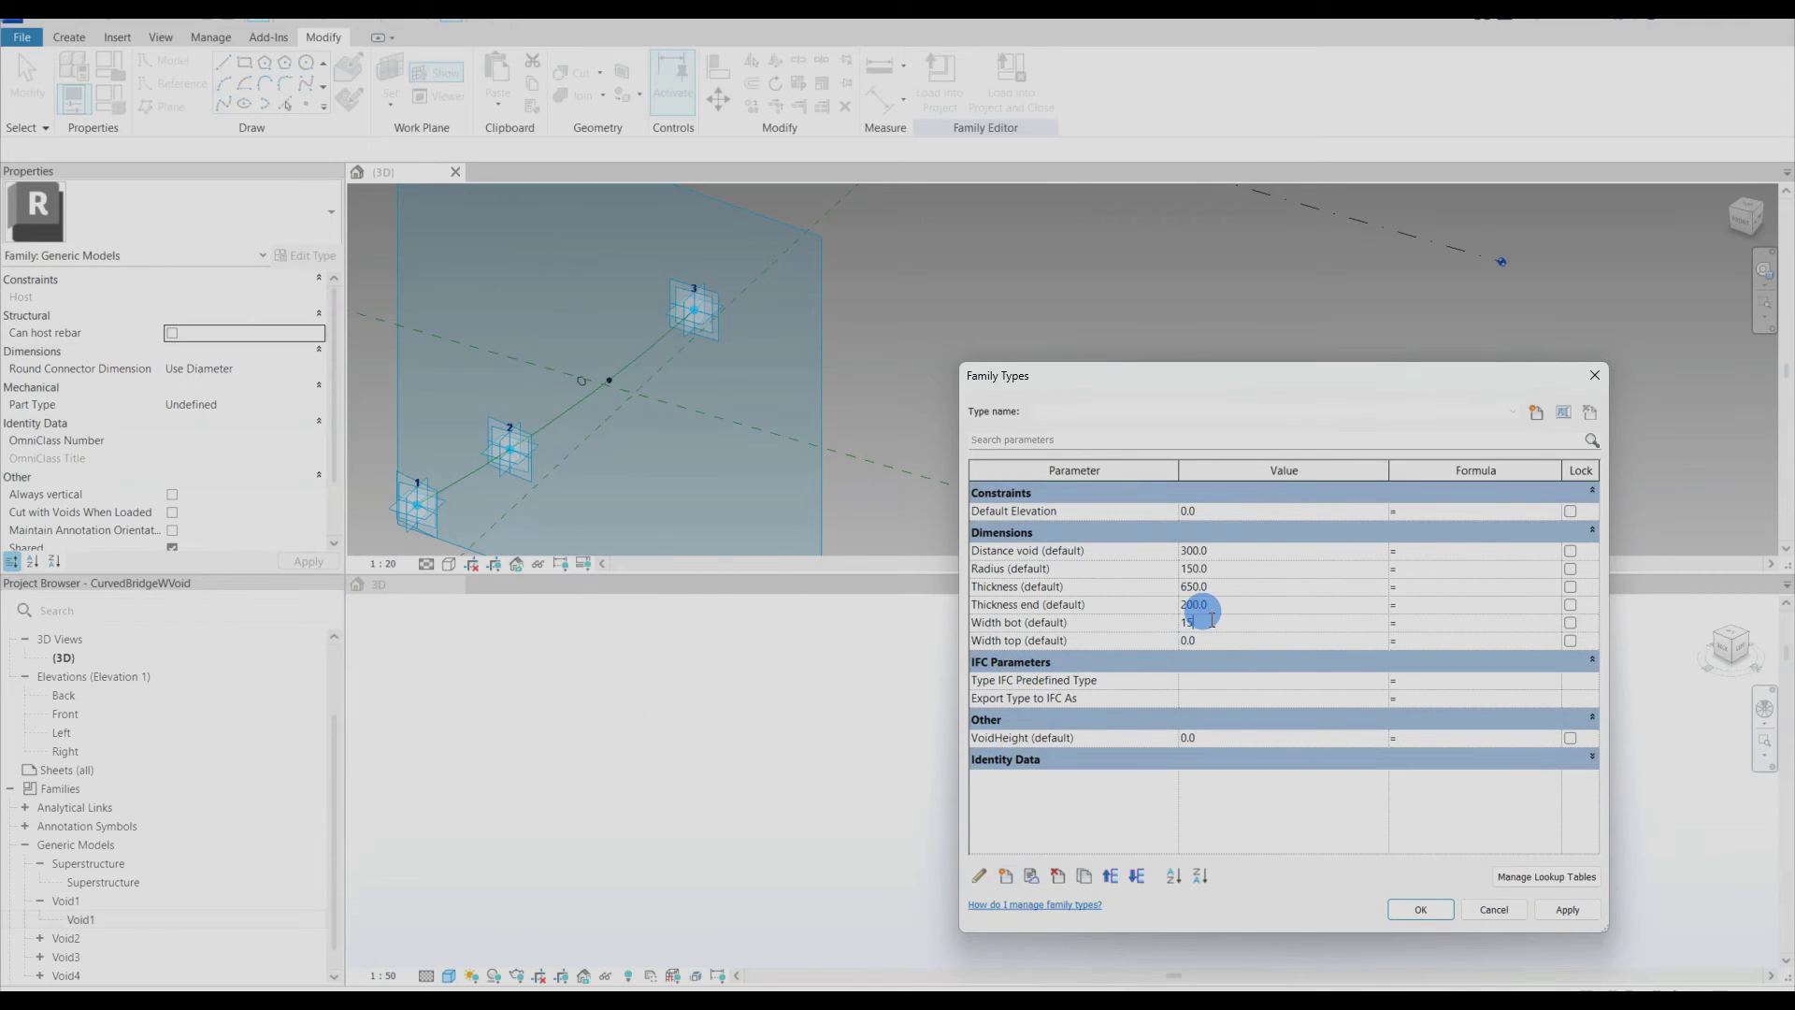
left_click(1213, 743)
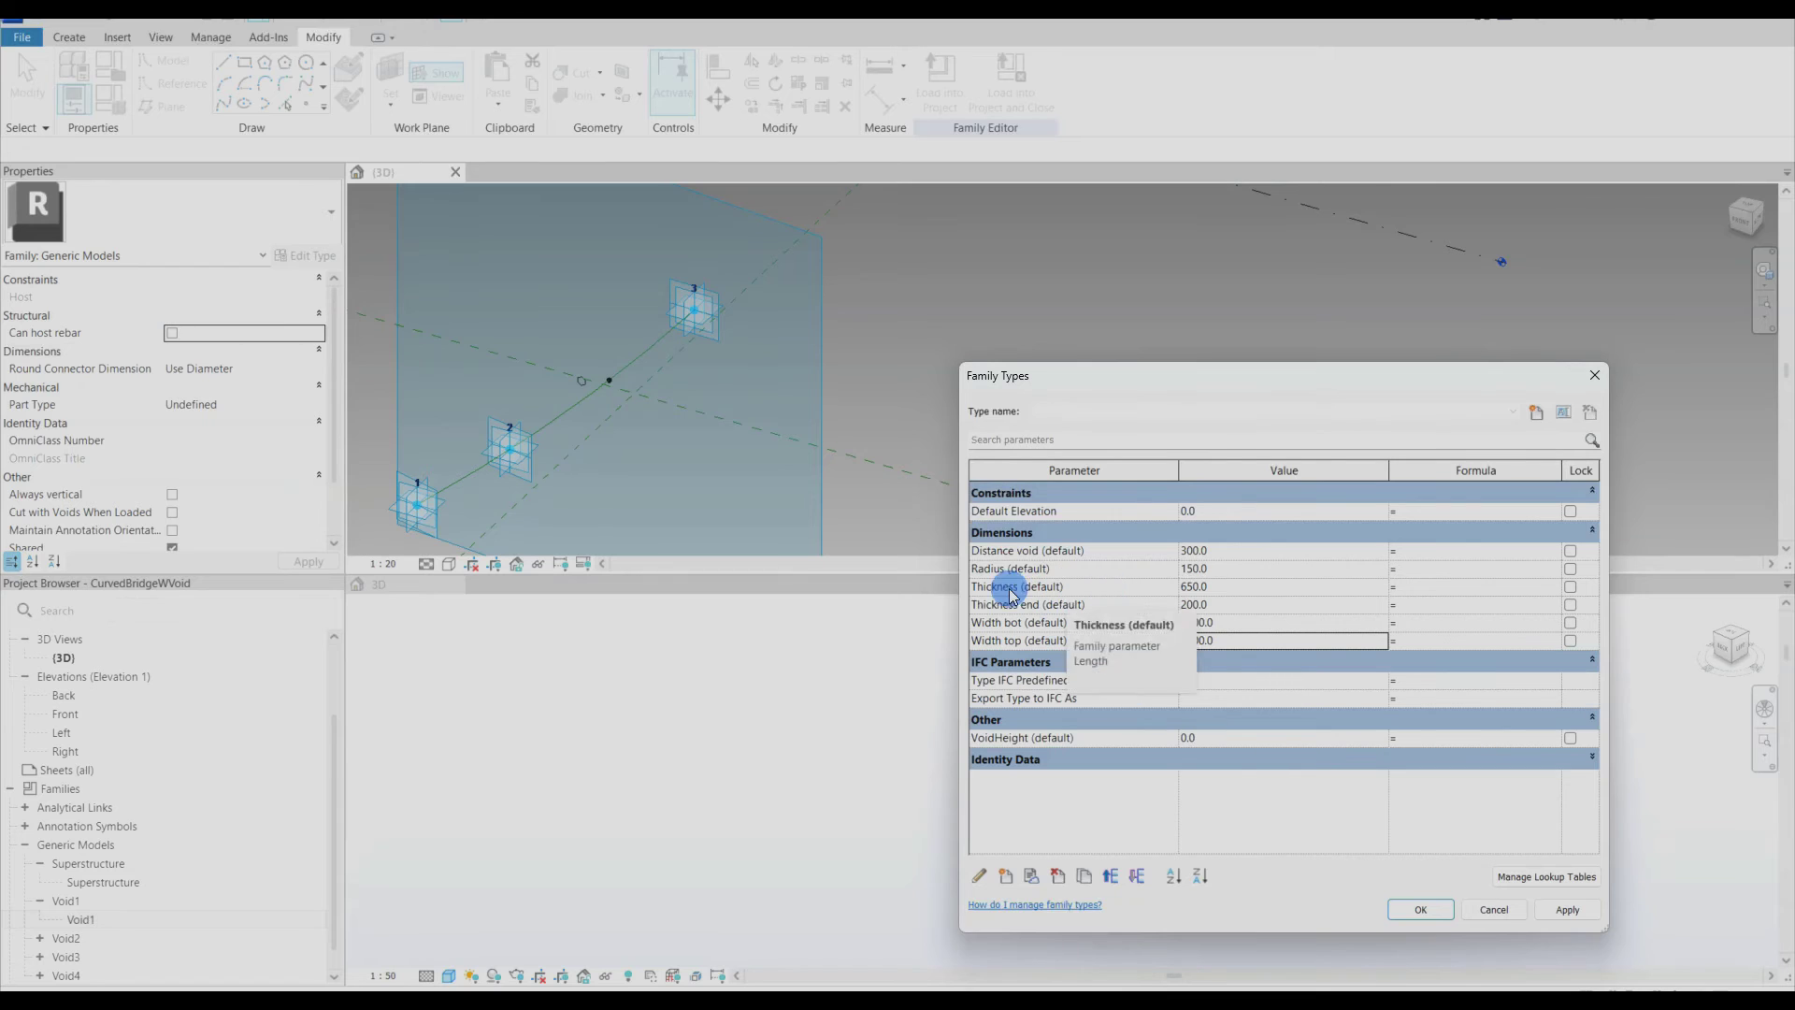
Step: Set the VoidHeight formula to Thickness/2*-1 and apply the family type settings
left_click(1050, 595)
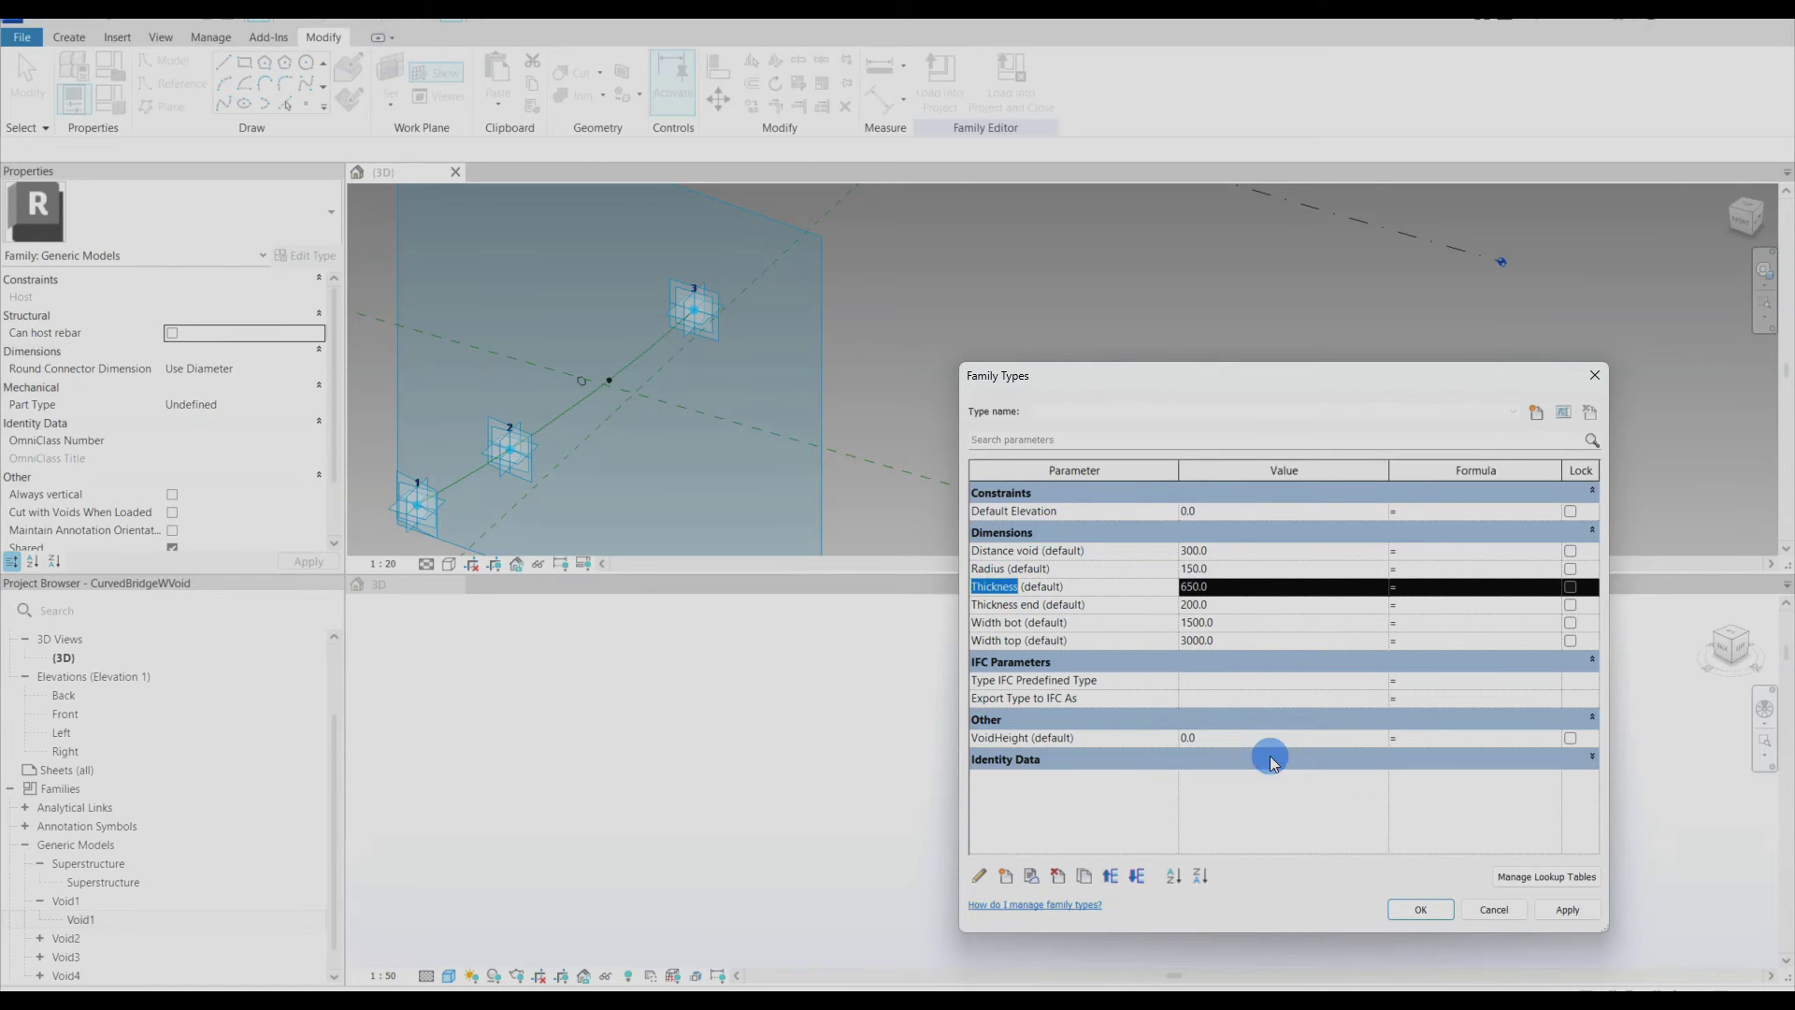
left_click(1419, 736)
type("Thickness")
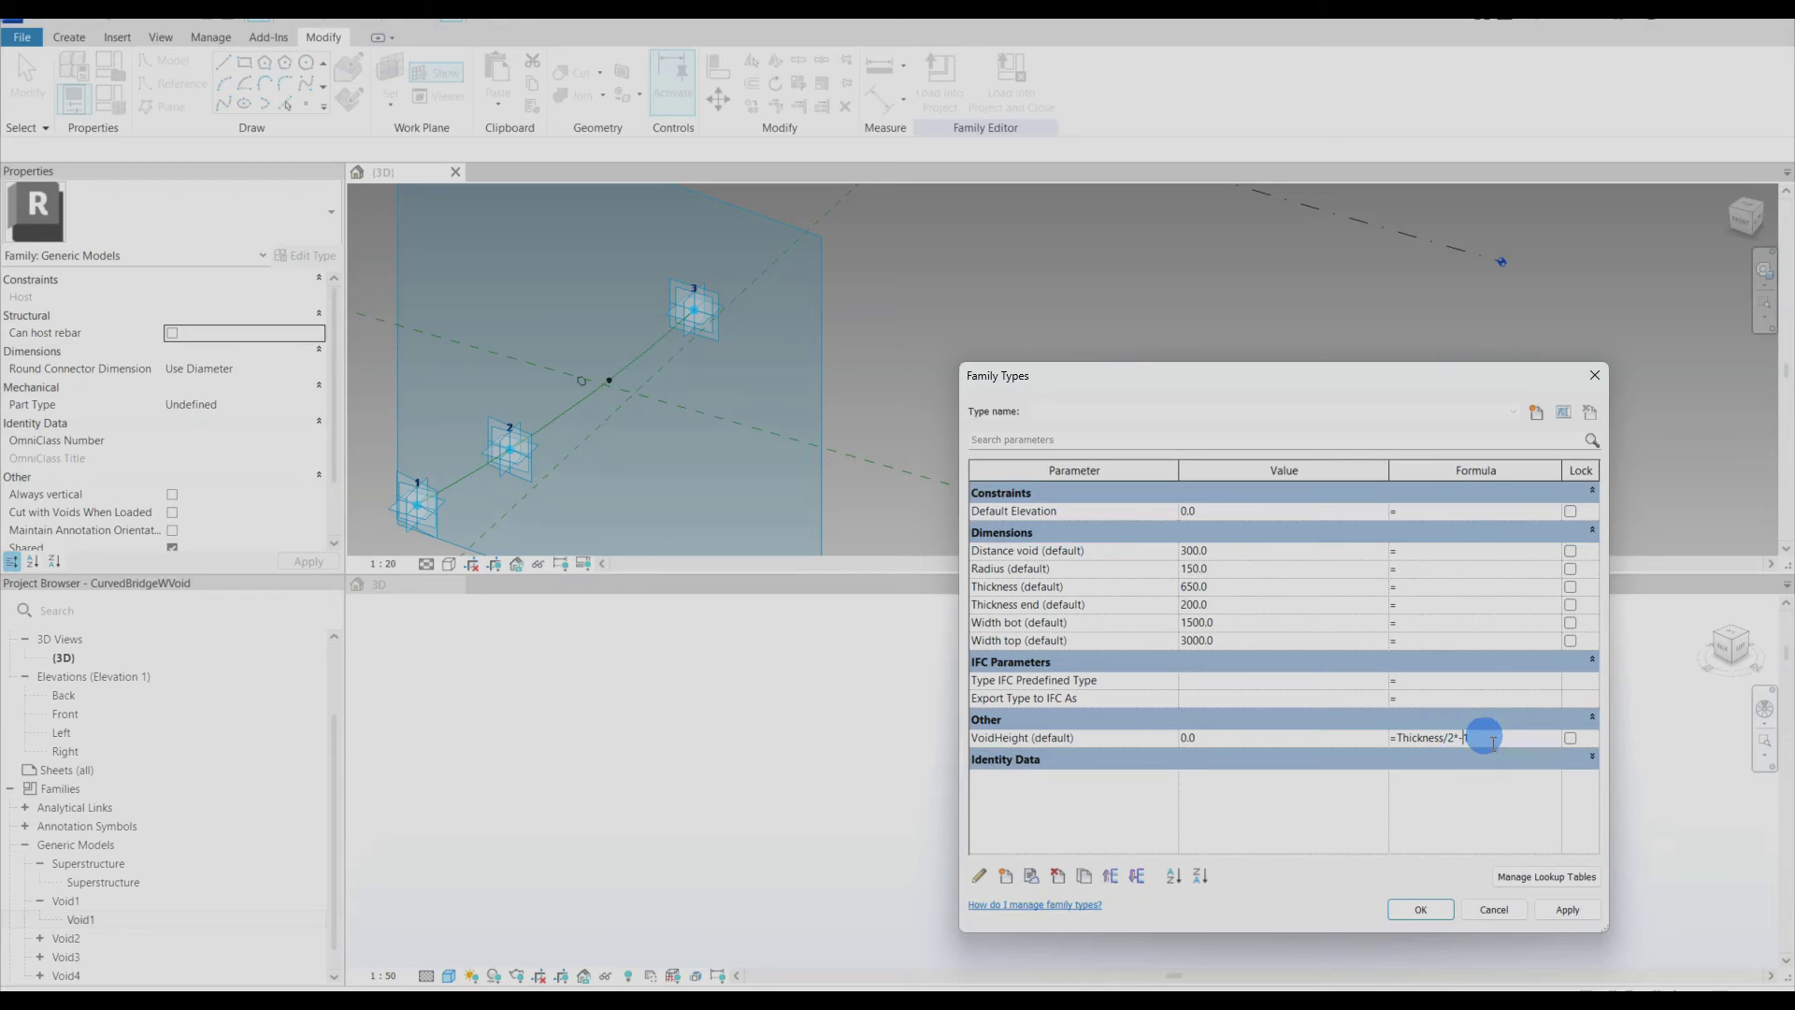
left_click(1428, 910)
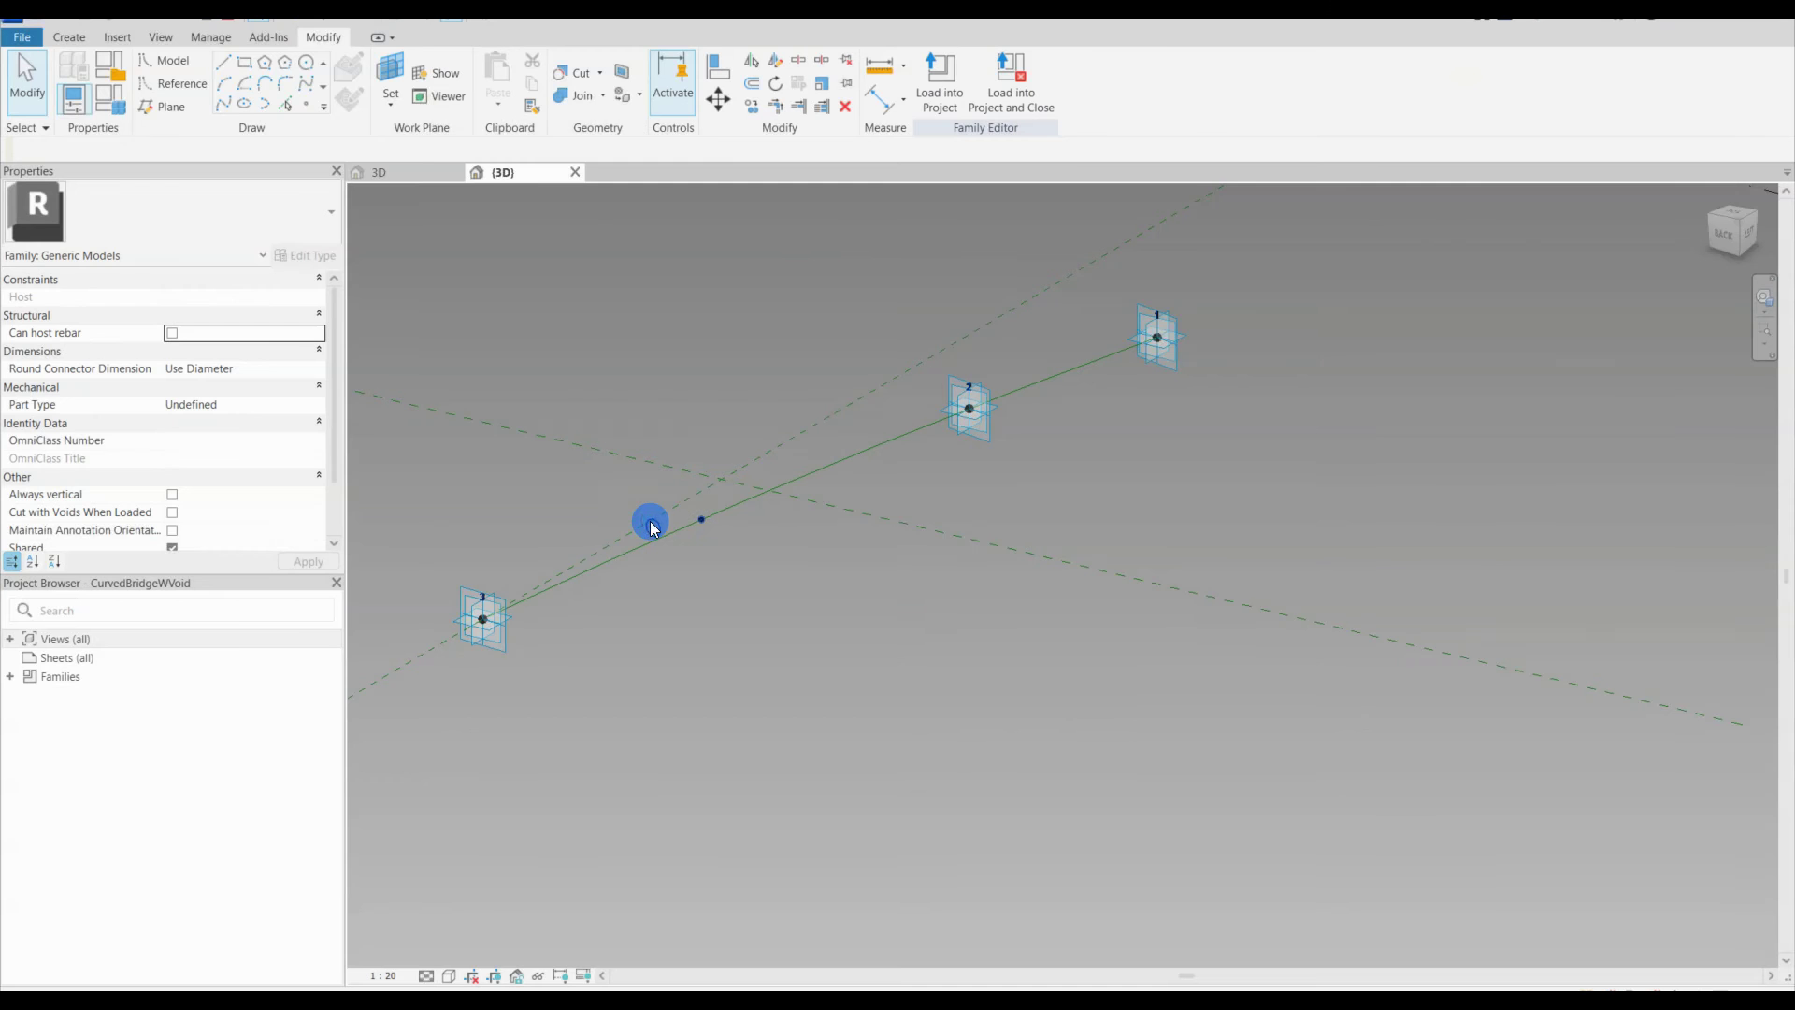
Step: Place a second reference point on the curved path between adaptive points 1 and 2
left_click(652, 525)
left_click(742, 622)
mouse_move(742, 621)
middle_mouse_down("shift")
mouse_move(770, 621)
mouse_move(850, 690)
mouse_move(785, 729)
middle_mouse_up("shift")
left_click(286, 106)
left_click(913, 429)
key("Escape")
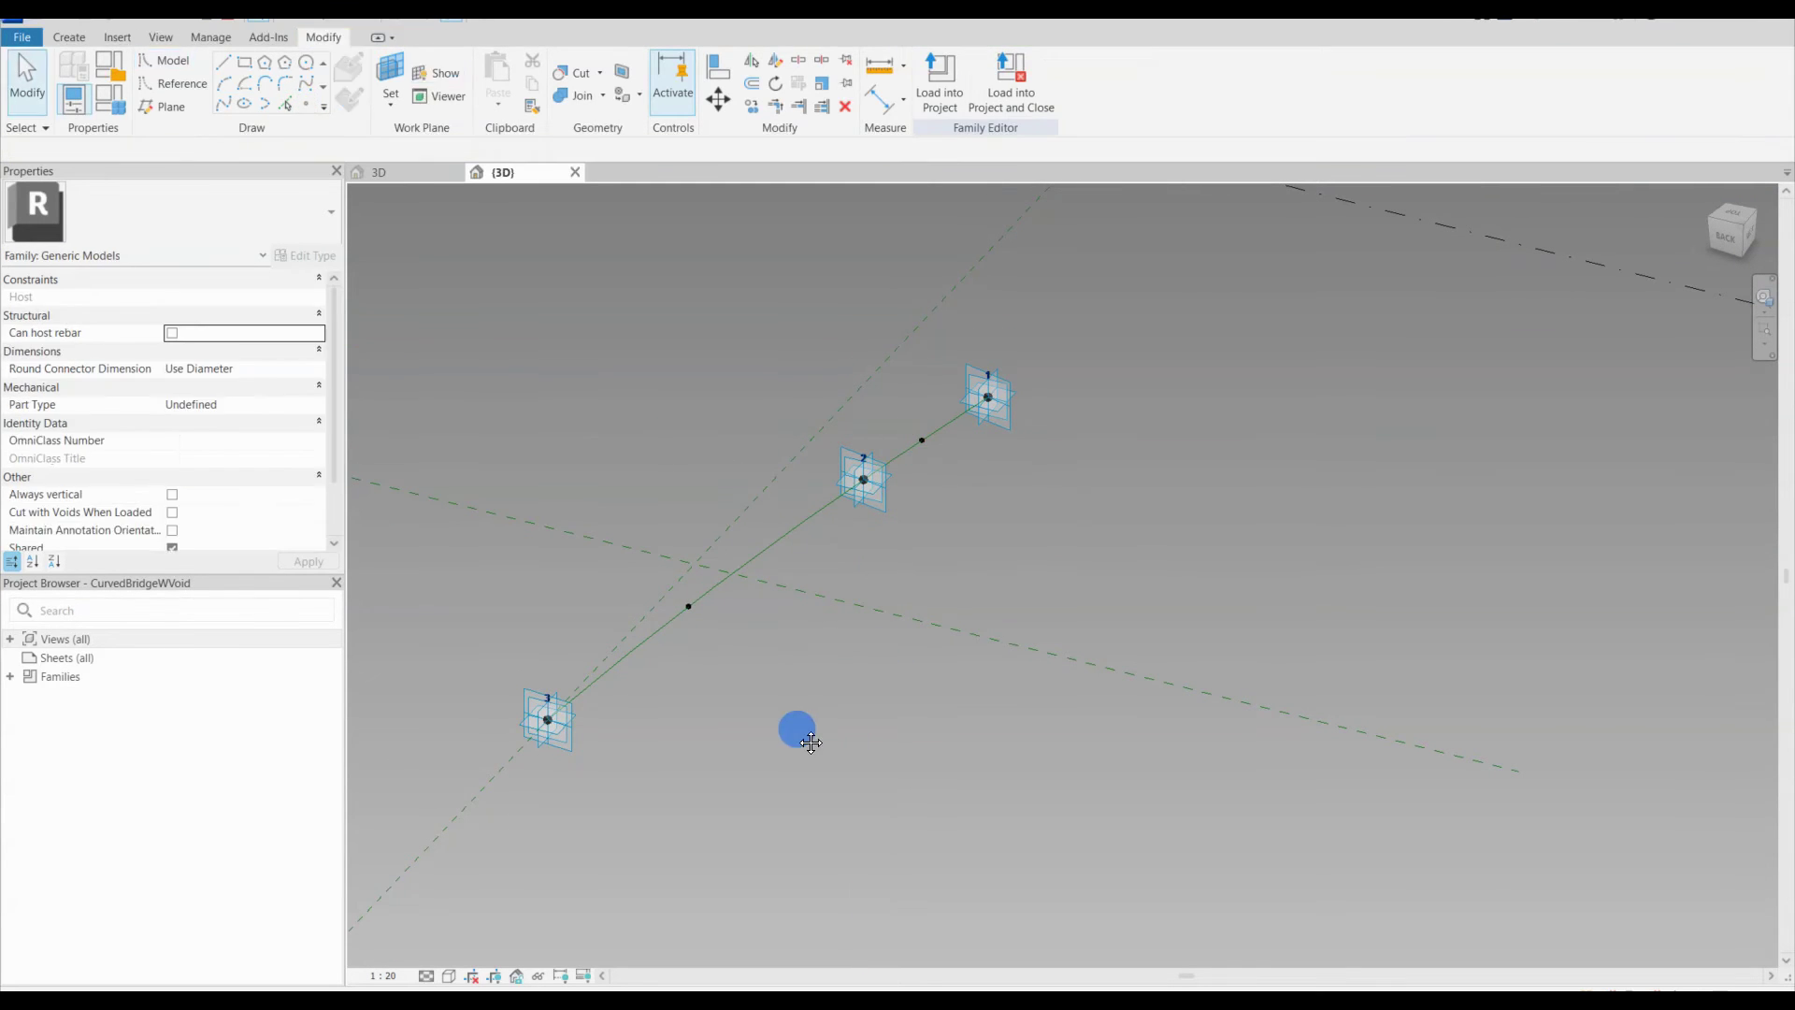
Step: Place the Void1, Void2, Void3 and Void4 profiles on the reference point between adaptive points 2 and 3
left_click(669, 608)
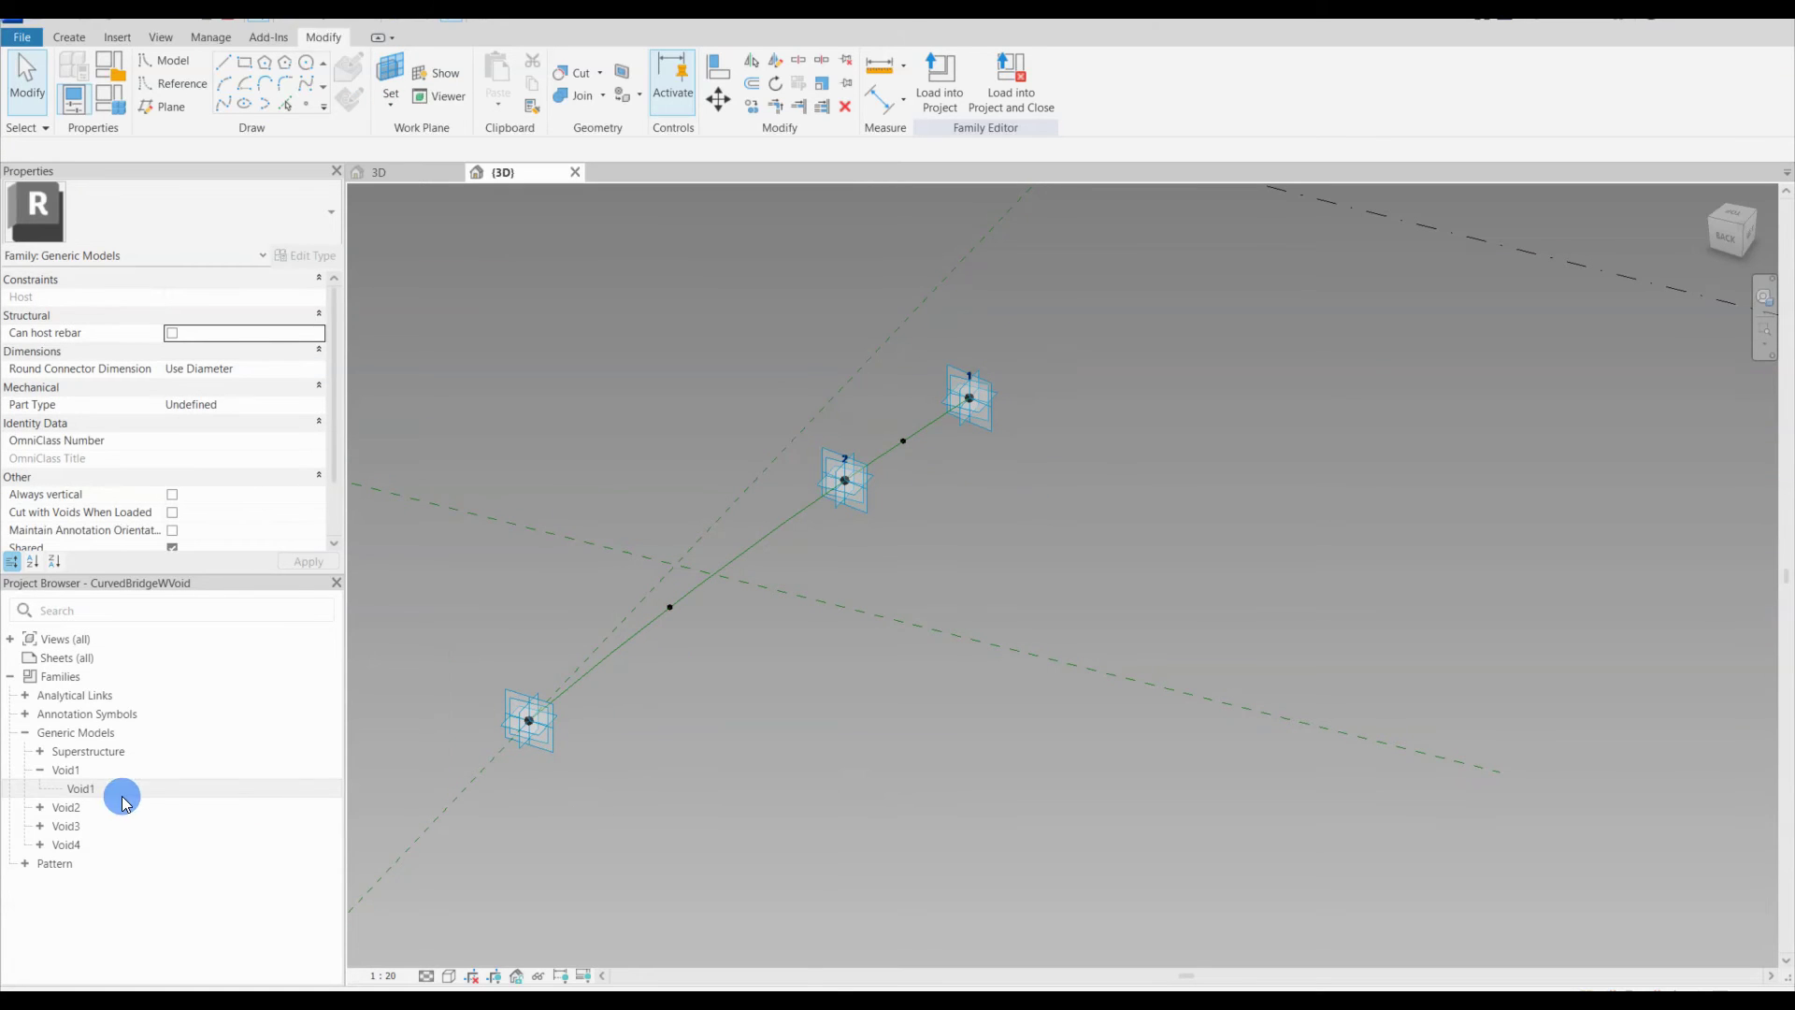
left_click(35, 810)
left_click(40, 807)
left_click(41, 844)
left_click(40, 881)
left_click(110, 791)
left_click_drag(110, 791, 670, 608)
left_click_drag(80, 825, 565, 696)
left_click_drag(687, 621, 654, 601)
left_click_drag(68, 861, 654, 601)
left_click_drag(89, 902, 657, 598)
left_click(657, 597)
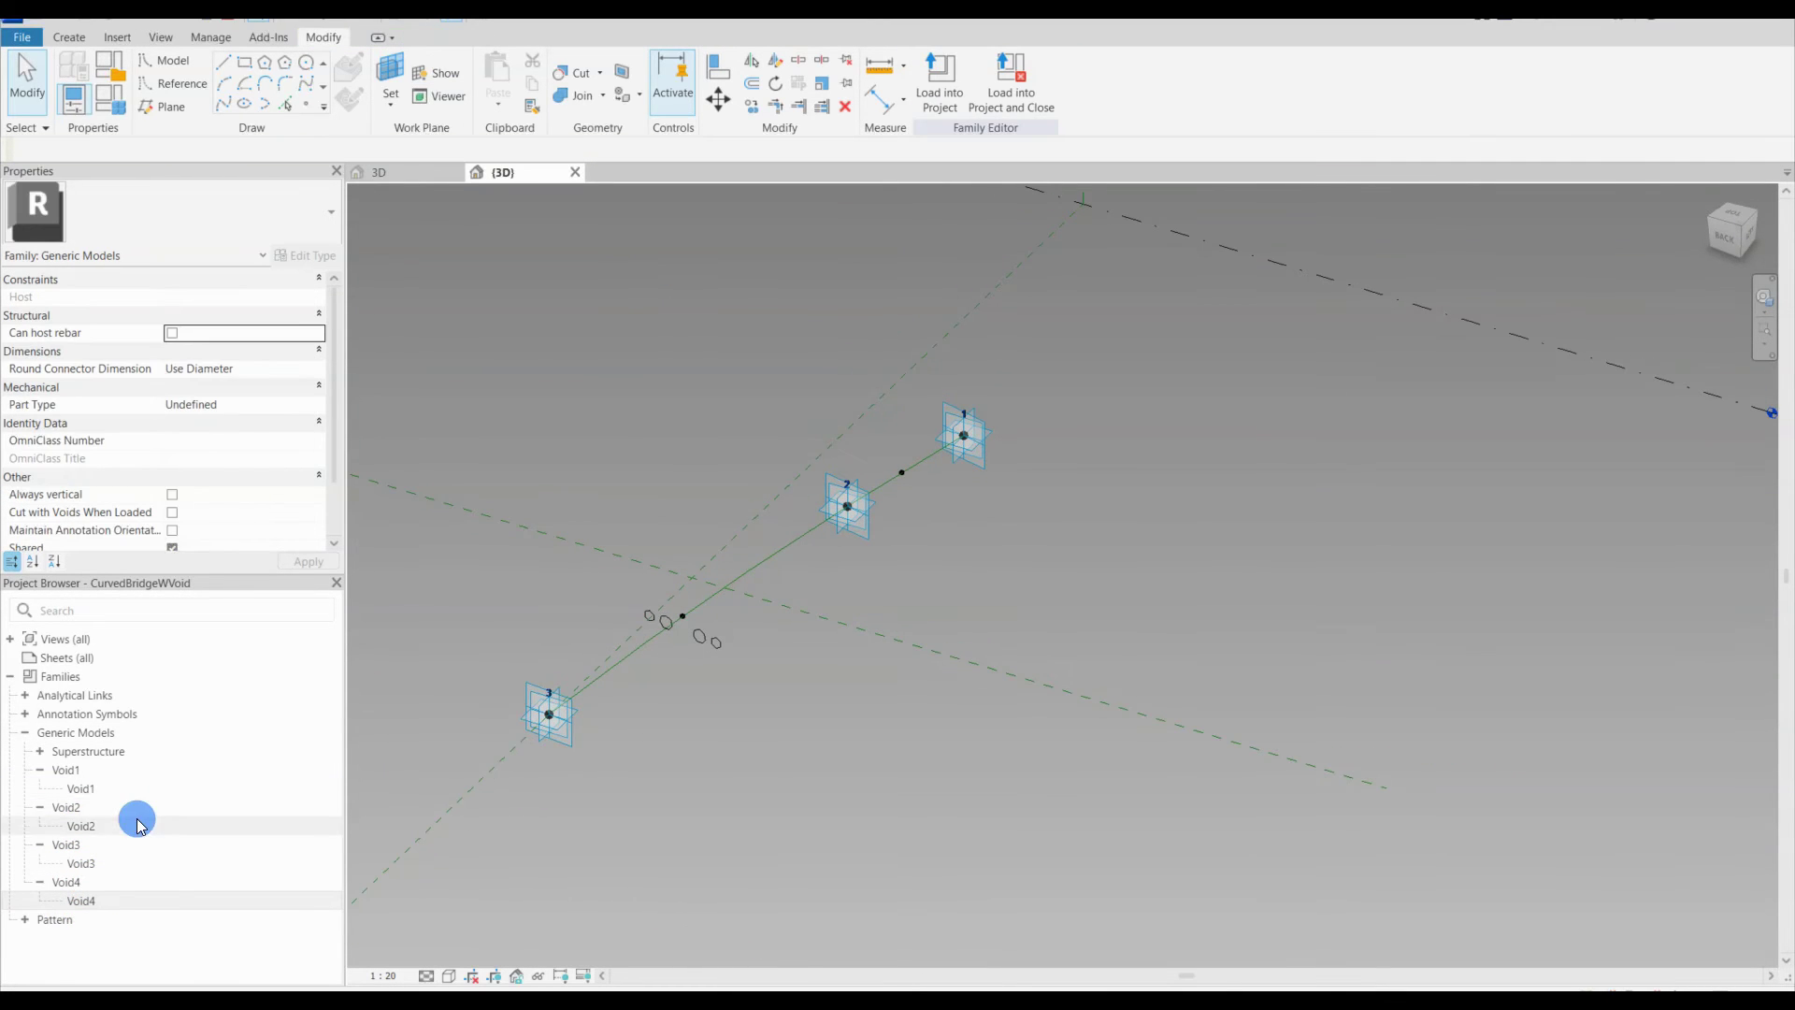
Step: Place the four void profiles, Void1 to Void4, on the reference point between adaptive points 1 and 2
left_click_drag(93, 824, 909, 476)
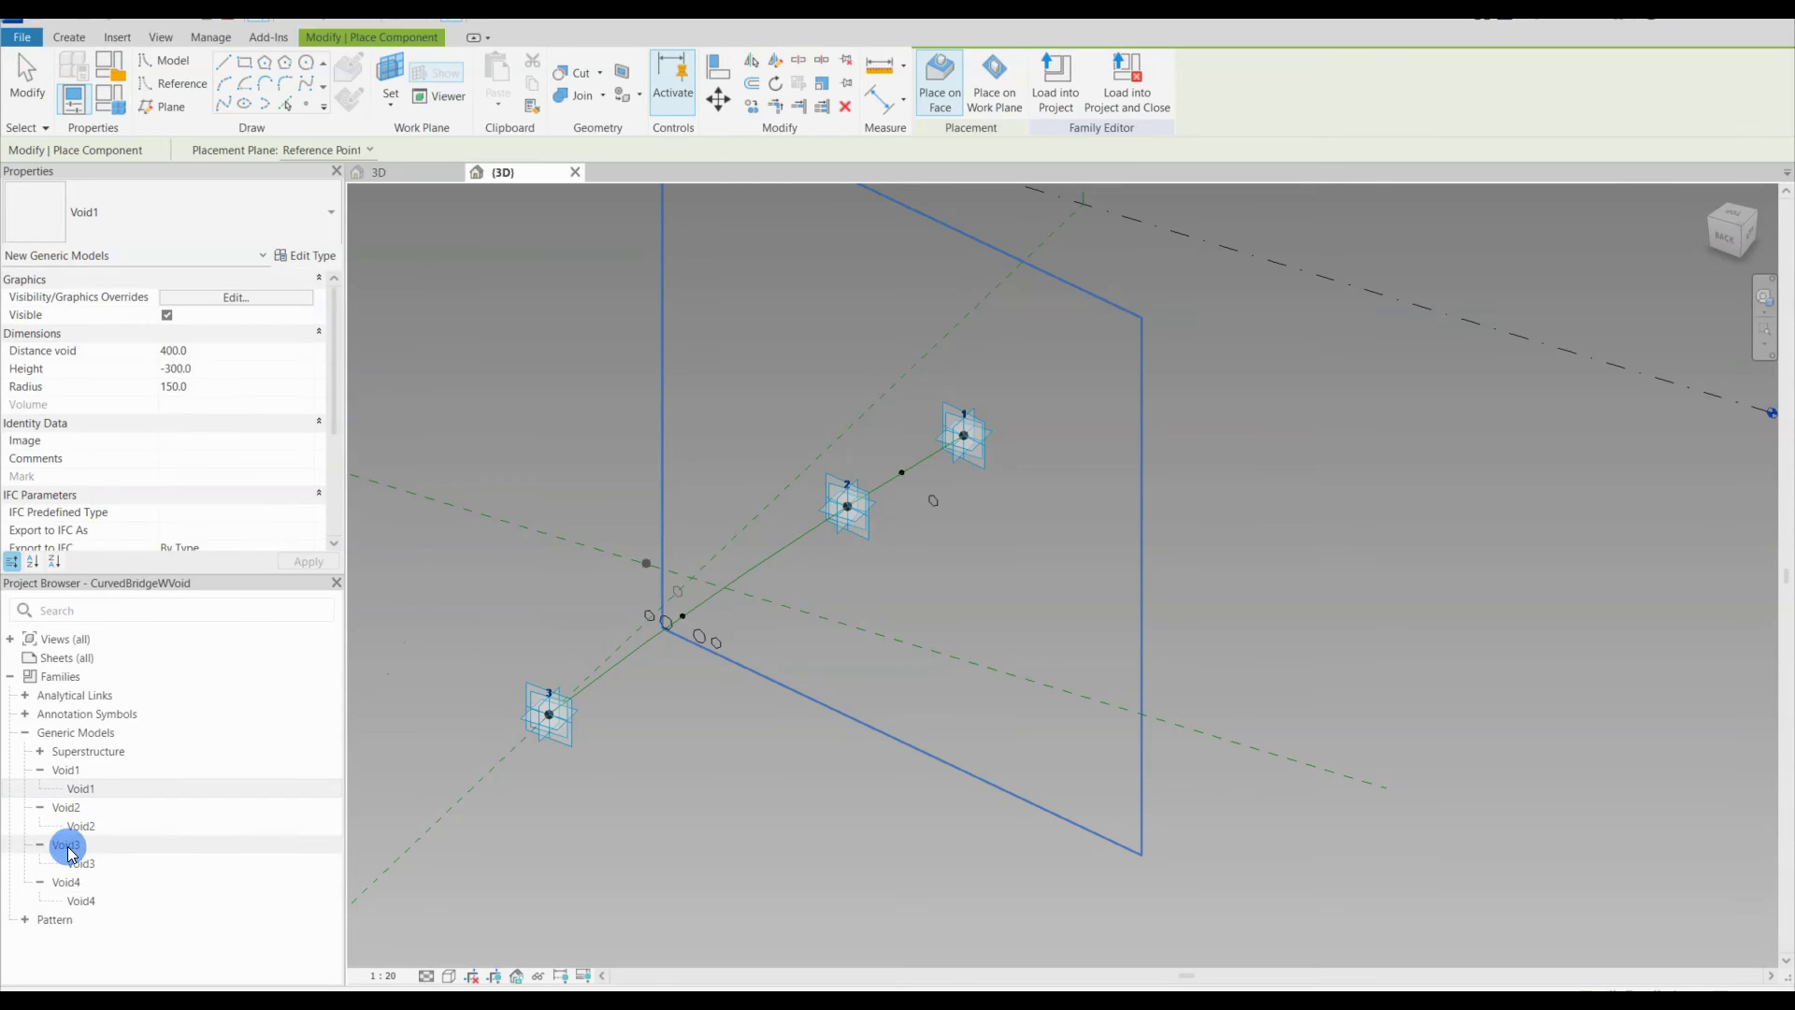
left_click(895, 479)
left_click_drag(65, 862, 889, 453)
left_click(889, 453)
left_click_drag(70, 900, 901, 474)
left_click(901, 474)
Step: Associate the Distance void property of both Void1 profiles with the Distance void family parameter
scroll(280, 349, "down", 3)
scroll(233, 401, "up", 3)
left_click(319, 351)
left_click(1057, 698)
left_click(1196, 902)
left_click(319, 368)
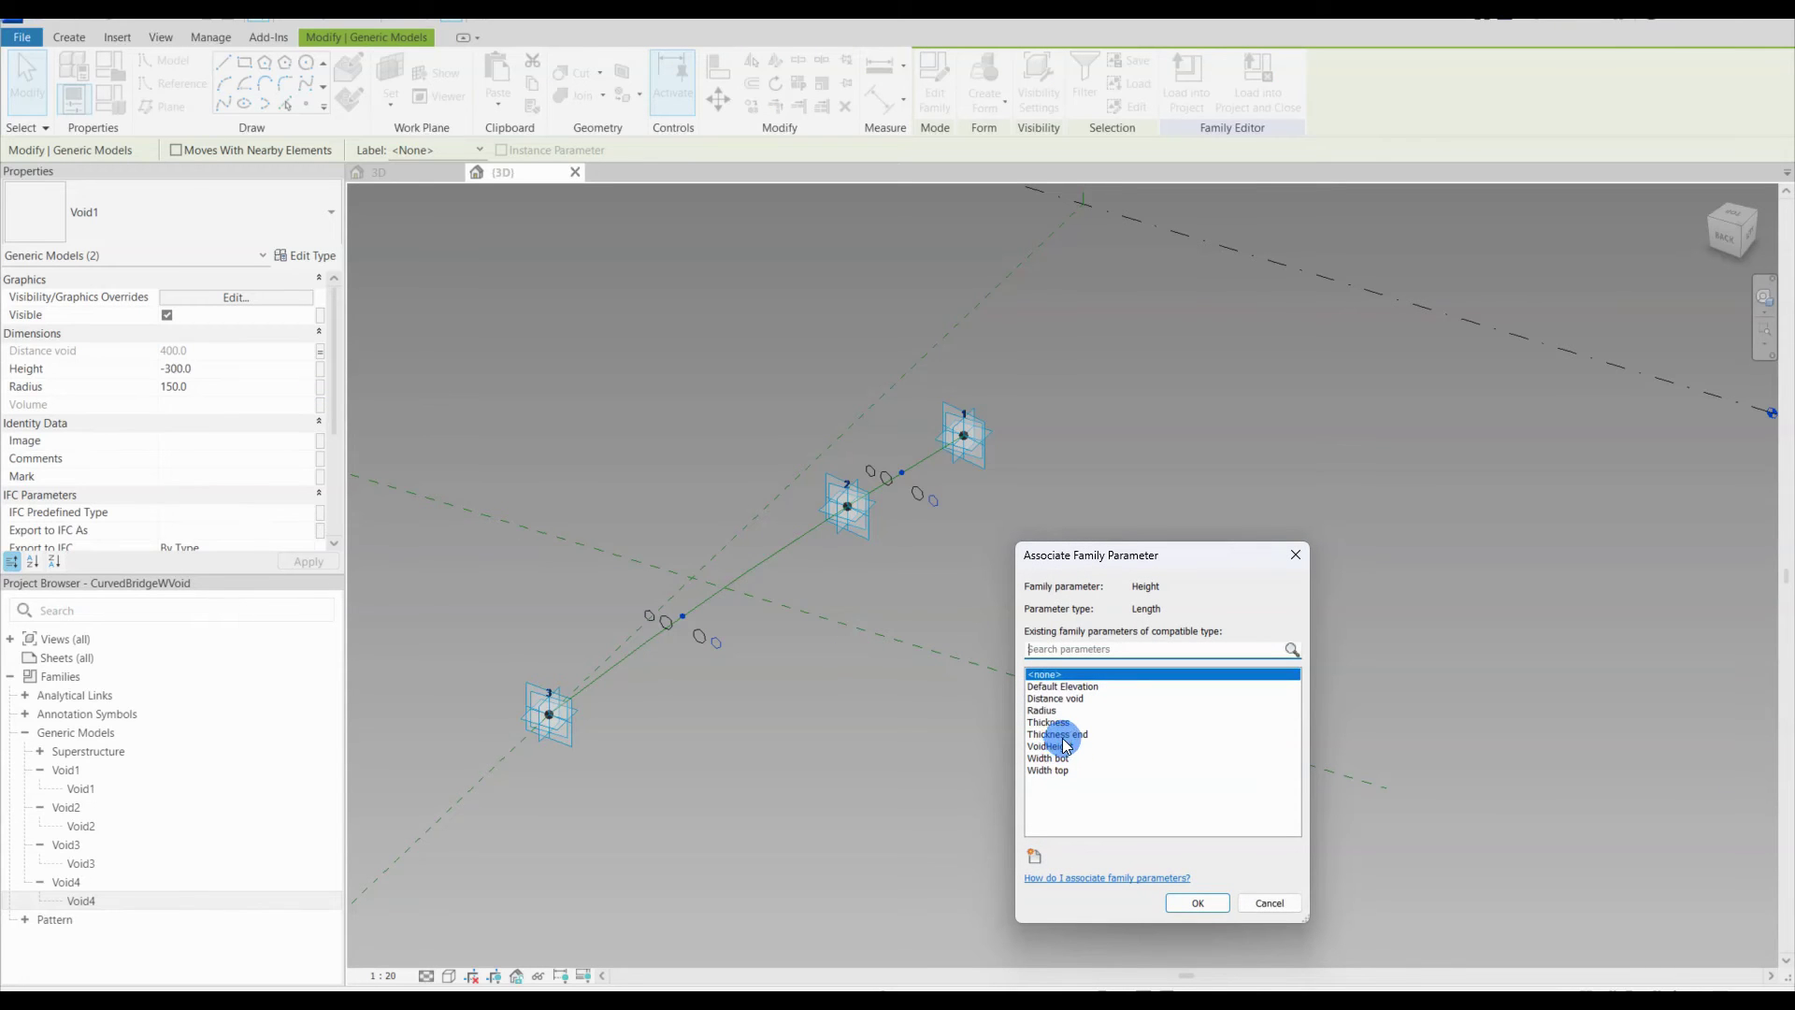
left_click(1062, 737)
left_click(1207, 900)
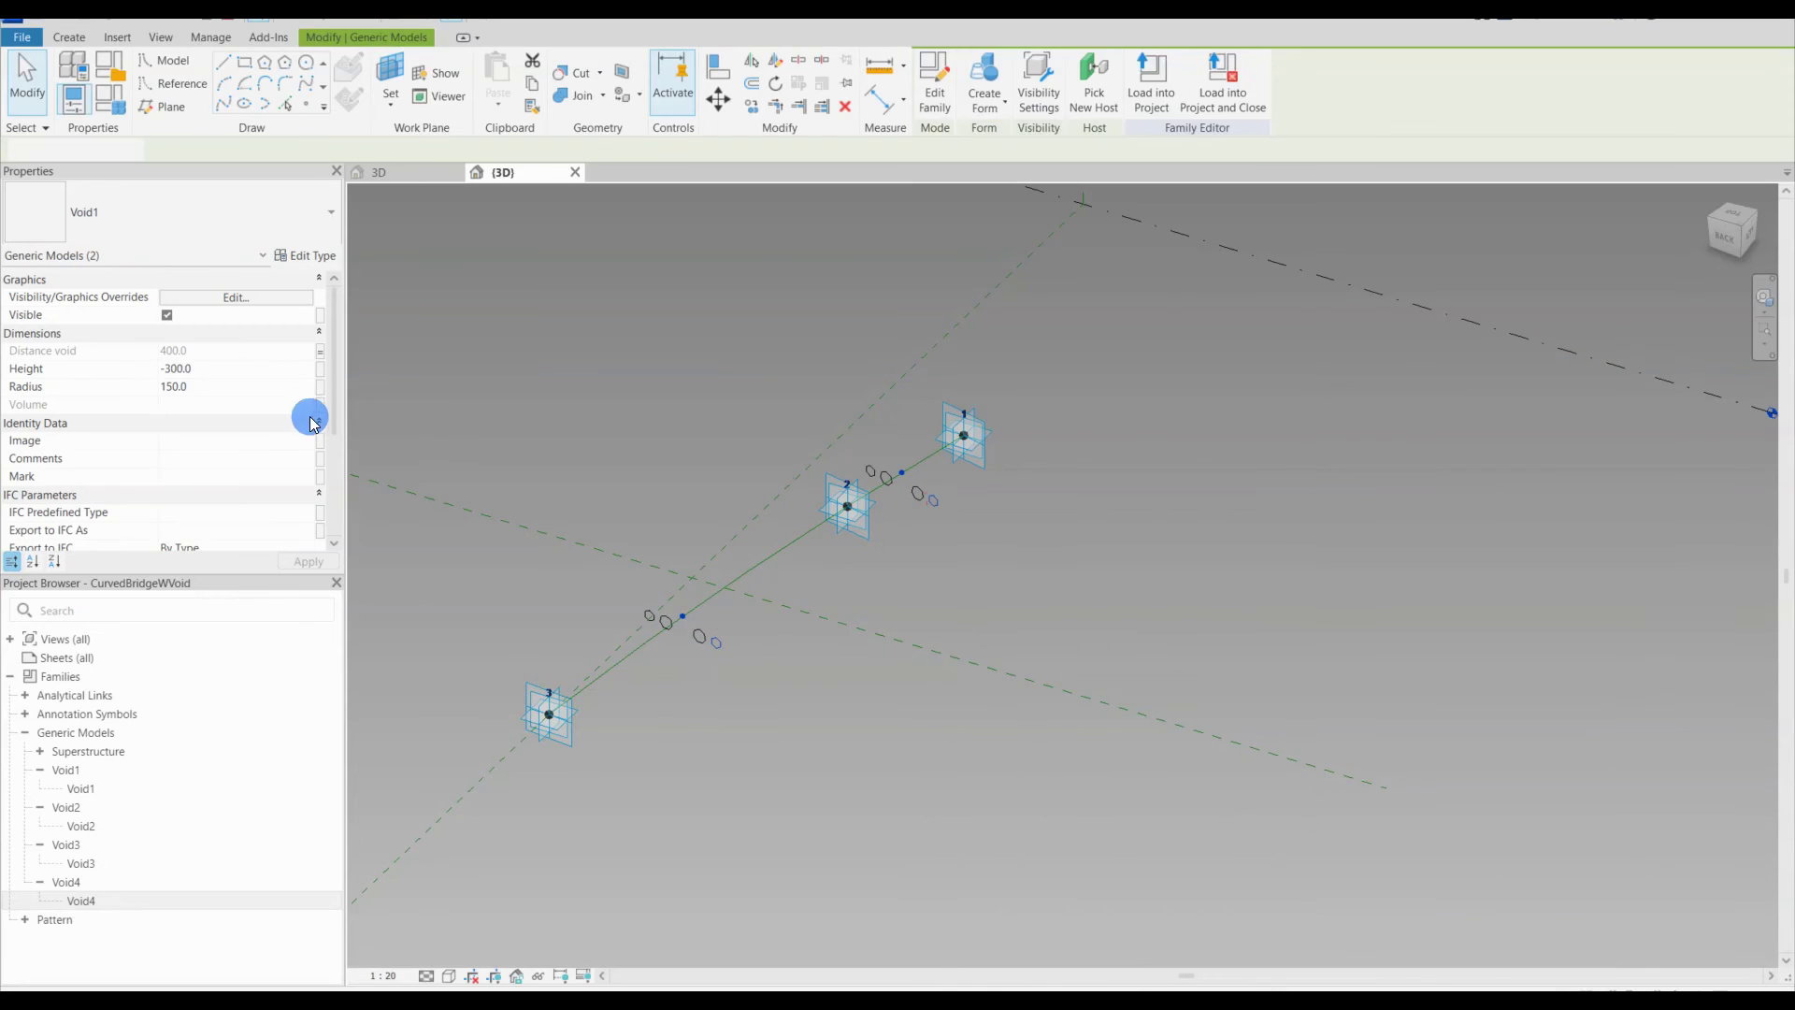
Step: Associate the Void1 profiles' Height with the VoidHeight parameter and their Radius with the Radius parameter
left_click(320, 369)
left_click(1050, 746)
left_click(1198, 902)
left_click(320, 387)
left_click(1183, 903)
Step: Create a void form between the two Void1 profiles
left_click(822, 642)
left_click(716, 645)
left_click(933, 502, "ctrl")
left_click(921, 461, "ctrl")
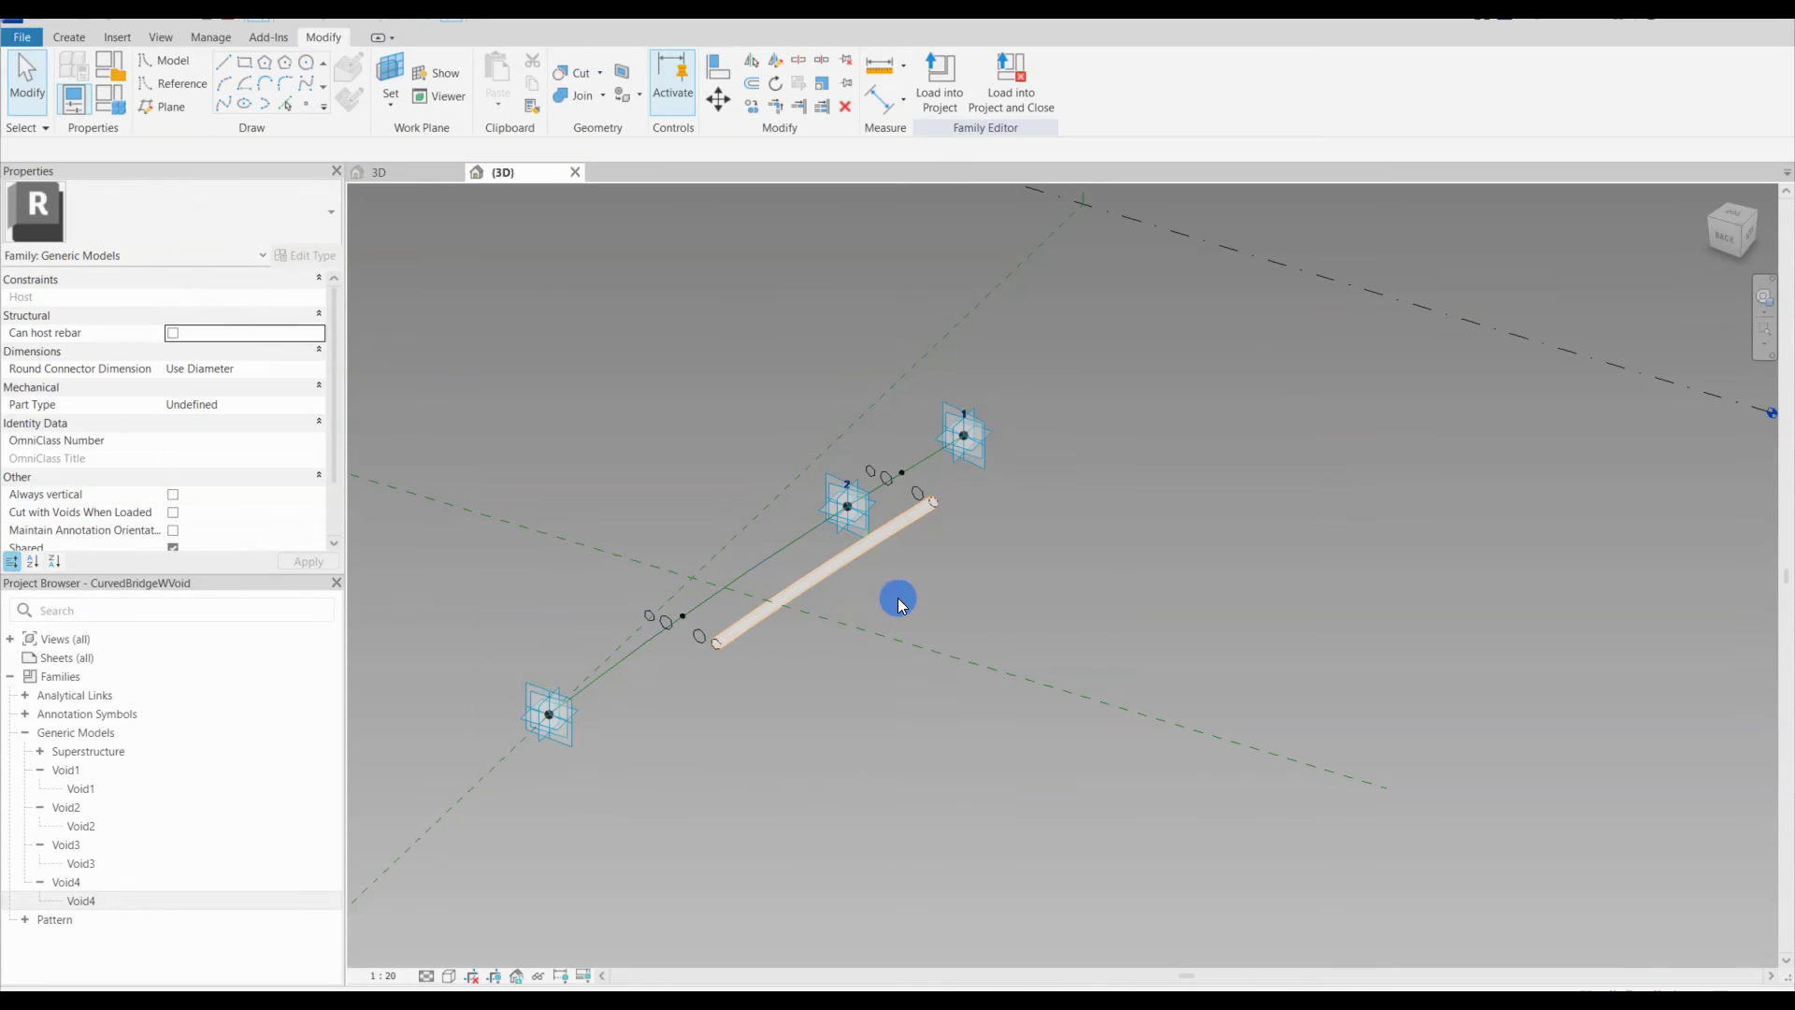
scroll(677, 673, "up", 2)
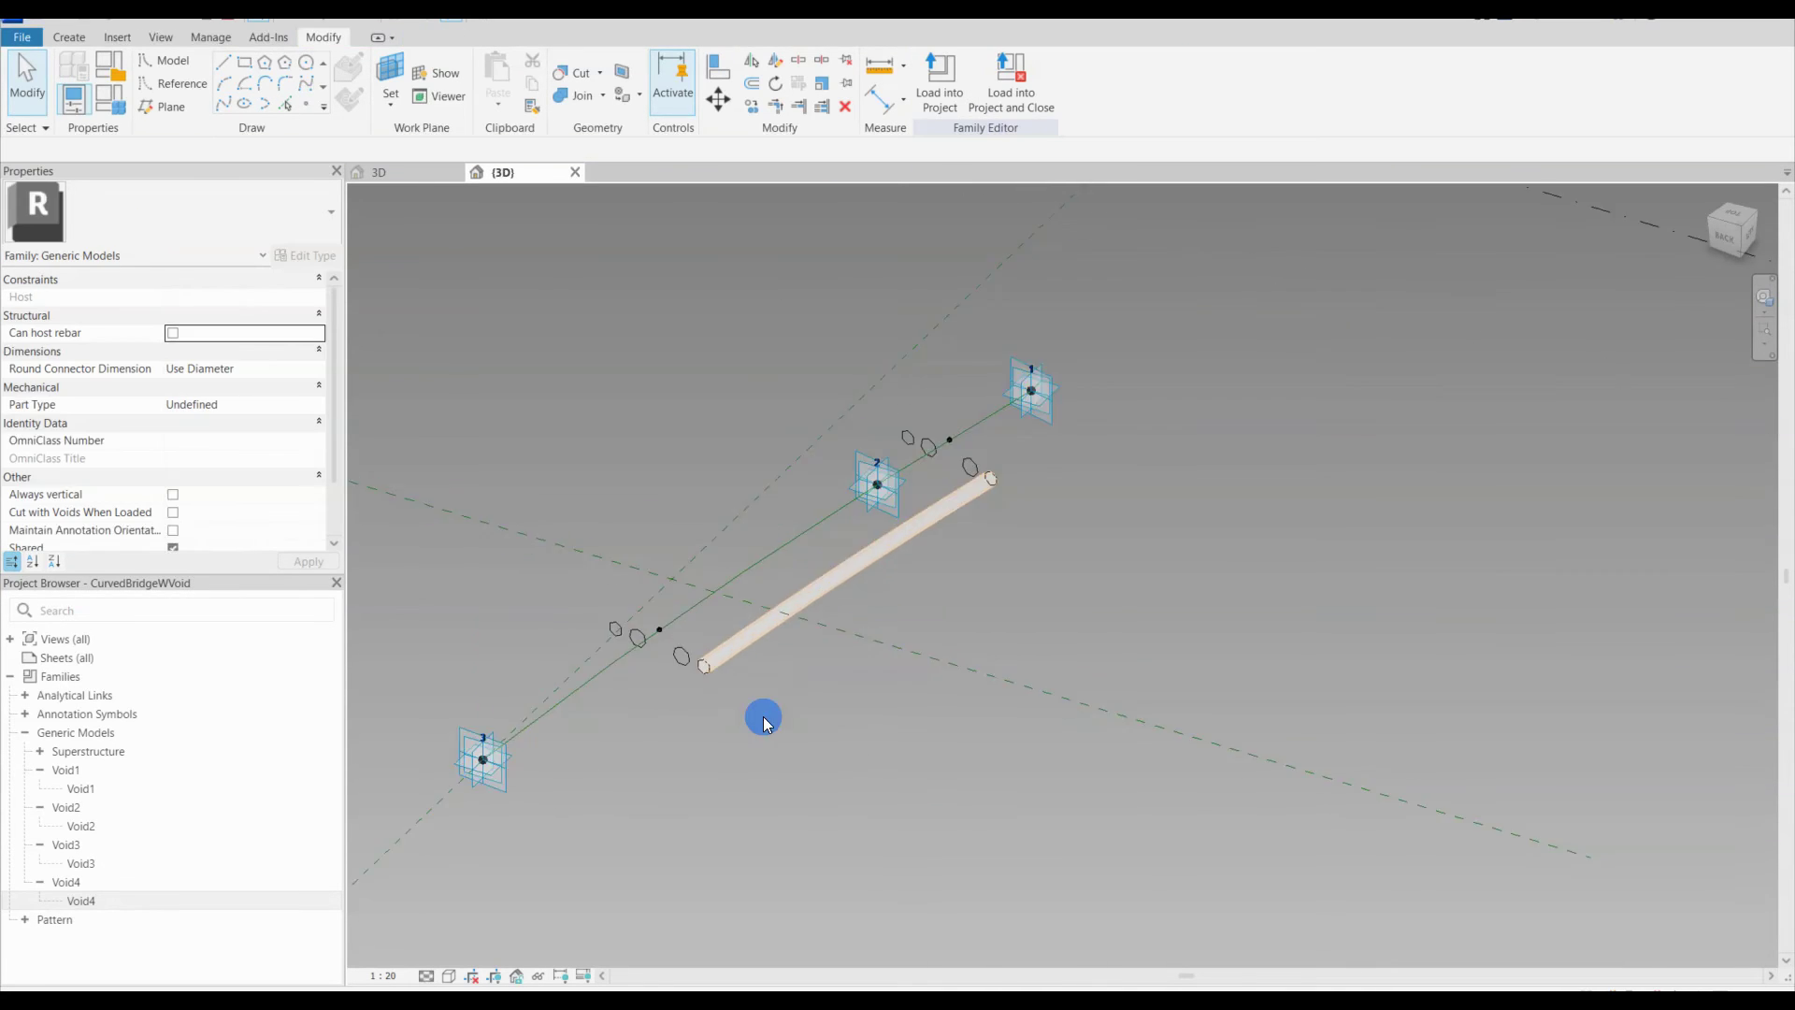
Step: Associate the Distance void and Height of both Void2 profiles with the Distance void and VoidHeight parameters
left_click(972, 468)
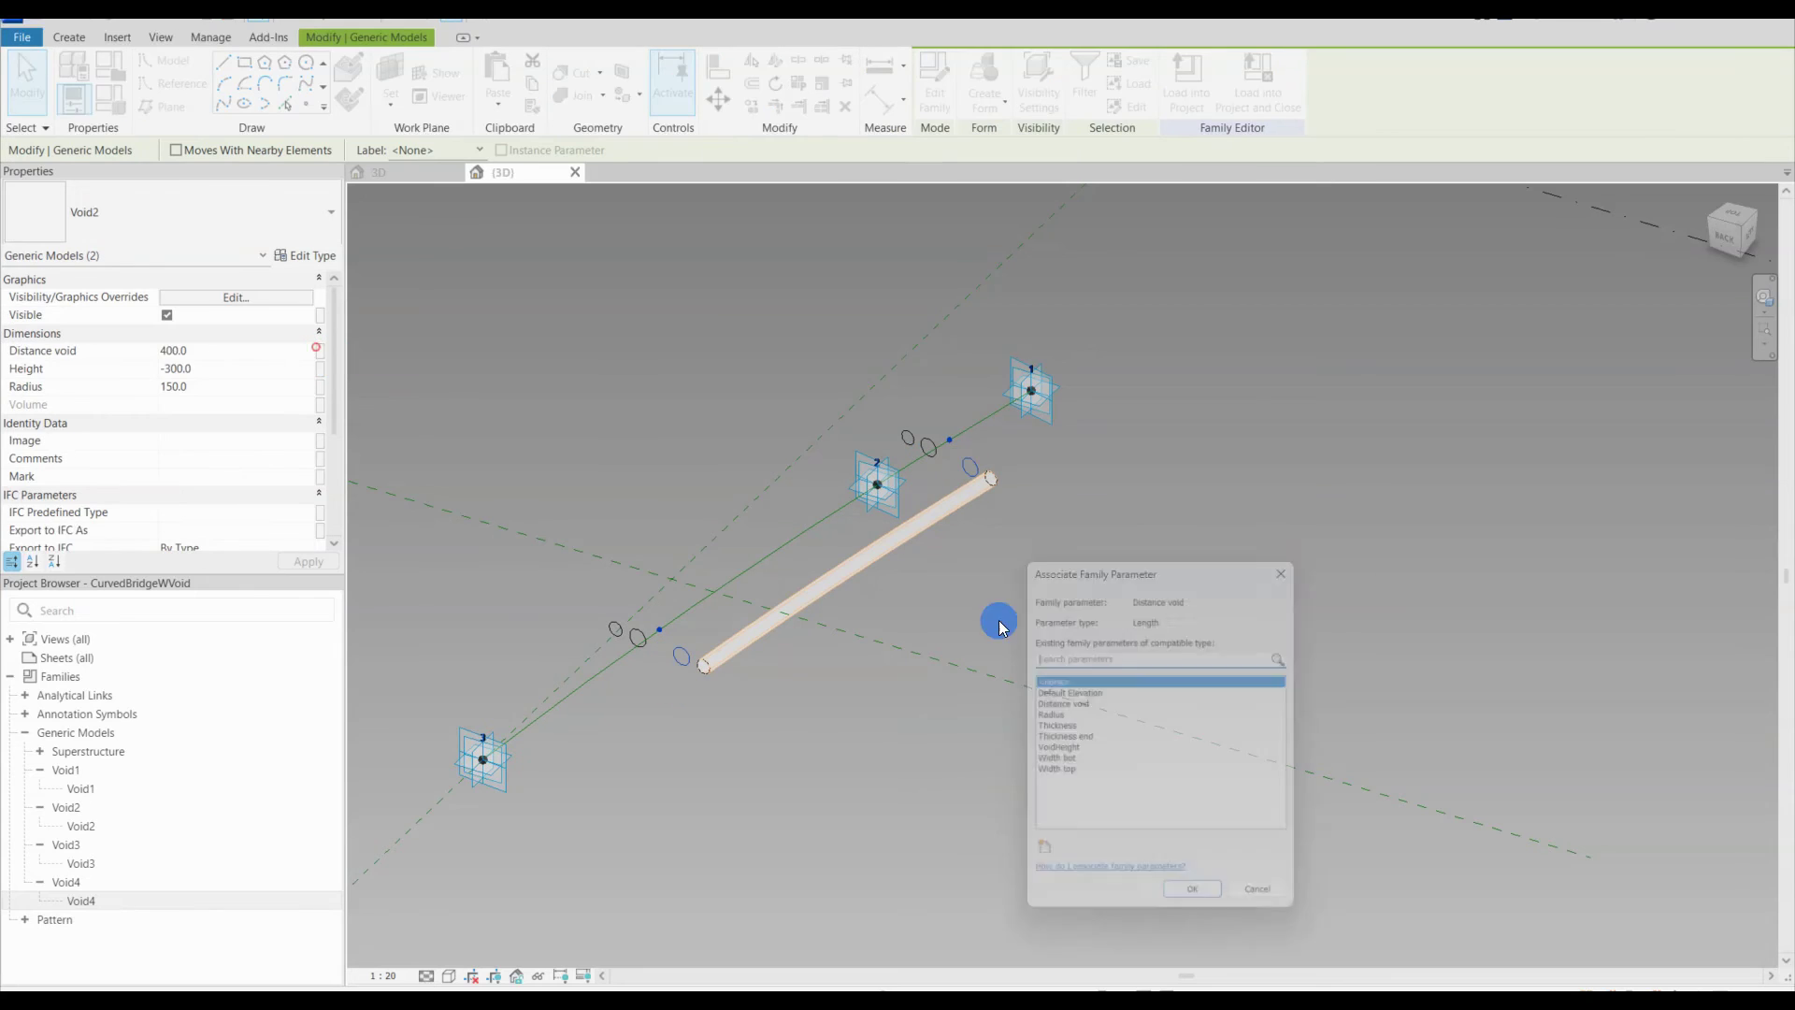
left_click(1055, 698)
left_click(1197, 903)
left_click(320, 368)
left_click(1056, 746)
left_click(1198, 902)
Step: Associate the Void2 profiles' Radius with the Radius parameter and create a void form between the two profiles
left_click(319, 386)
left_click(1042, 711)
left_click(1198, 902)
left_click(1090, 661)
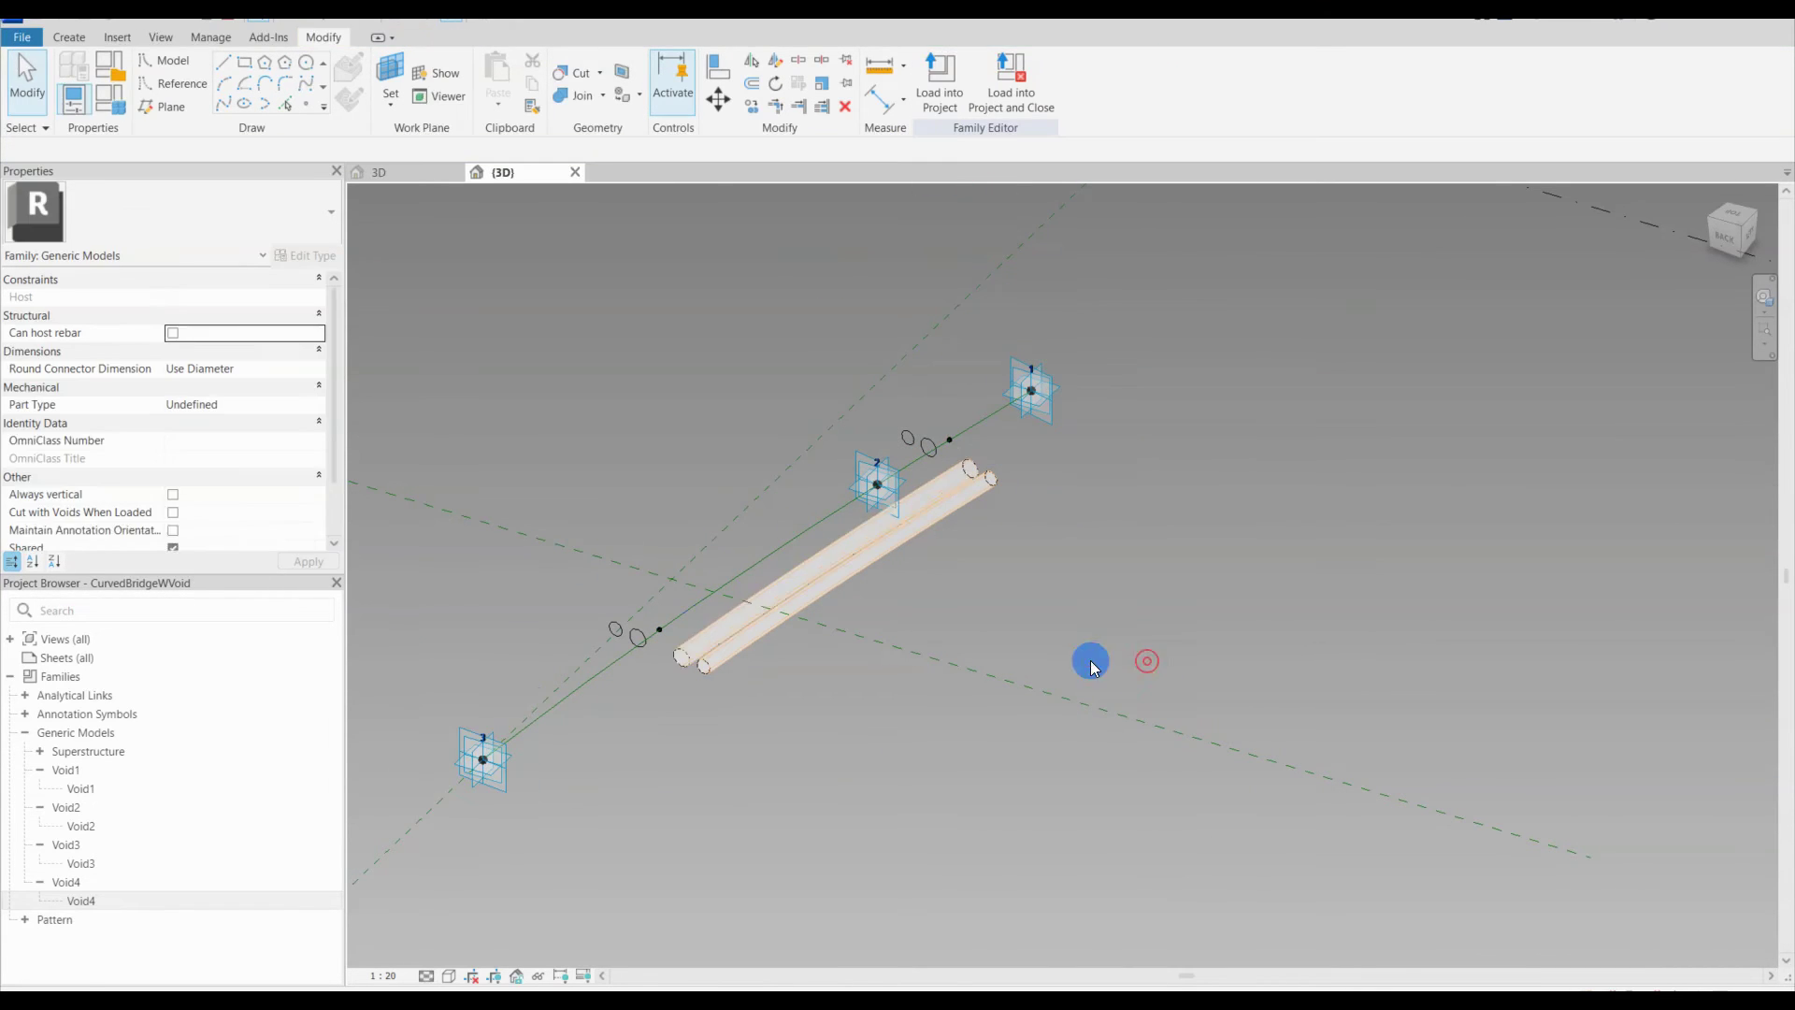
Step: Associate the Distance void and Height of both Void3 profiles with the Distance void and VoidHeight parameters
left_click(914, 458)
left_click(815, 547)
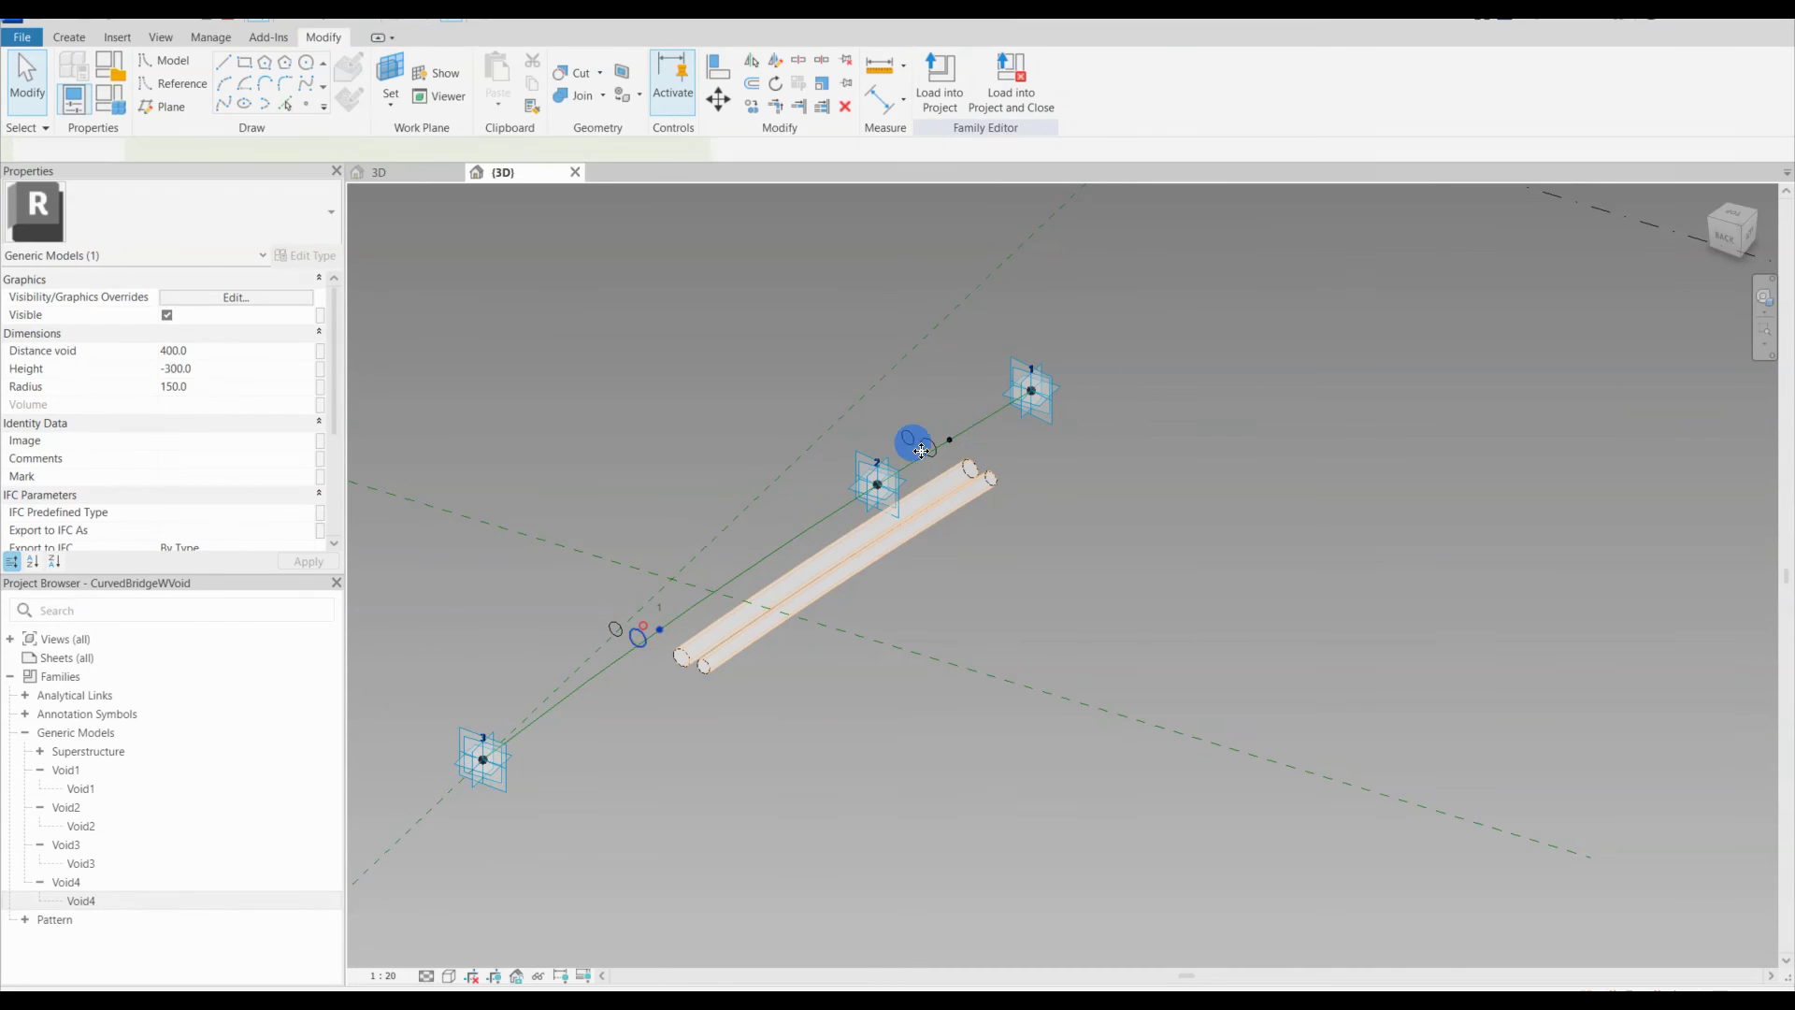
left_click(320, 350)
left_click(1068, 717)
left_click(1182, 894)
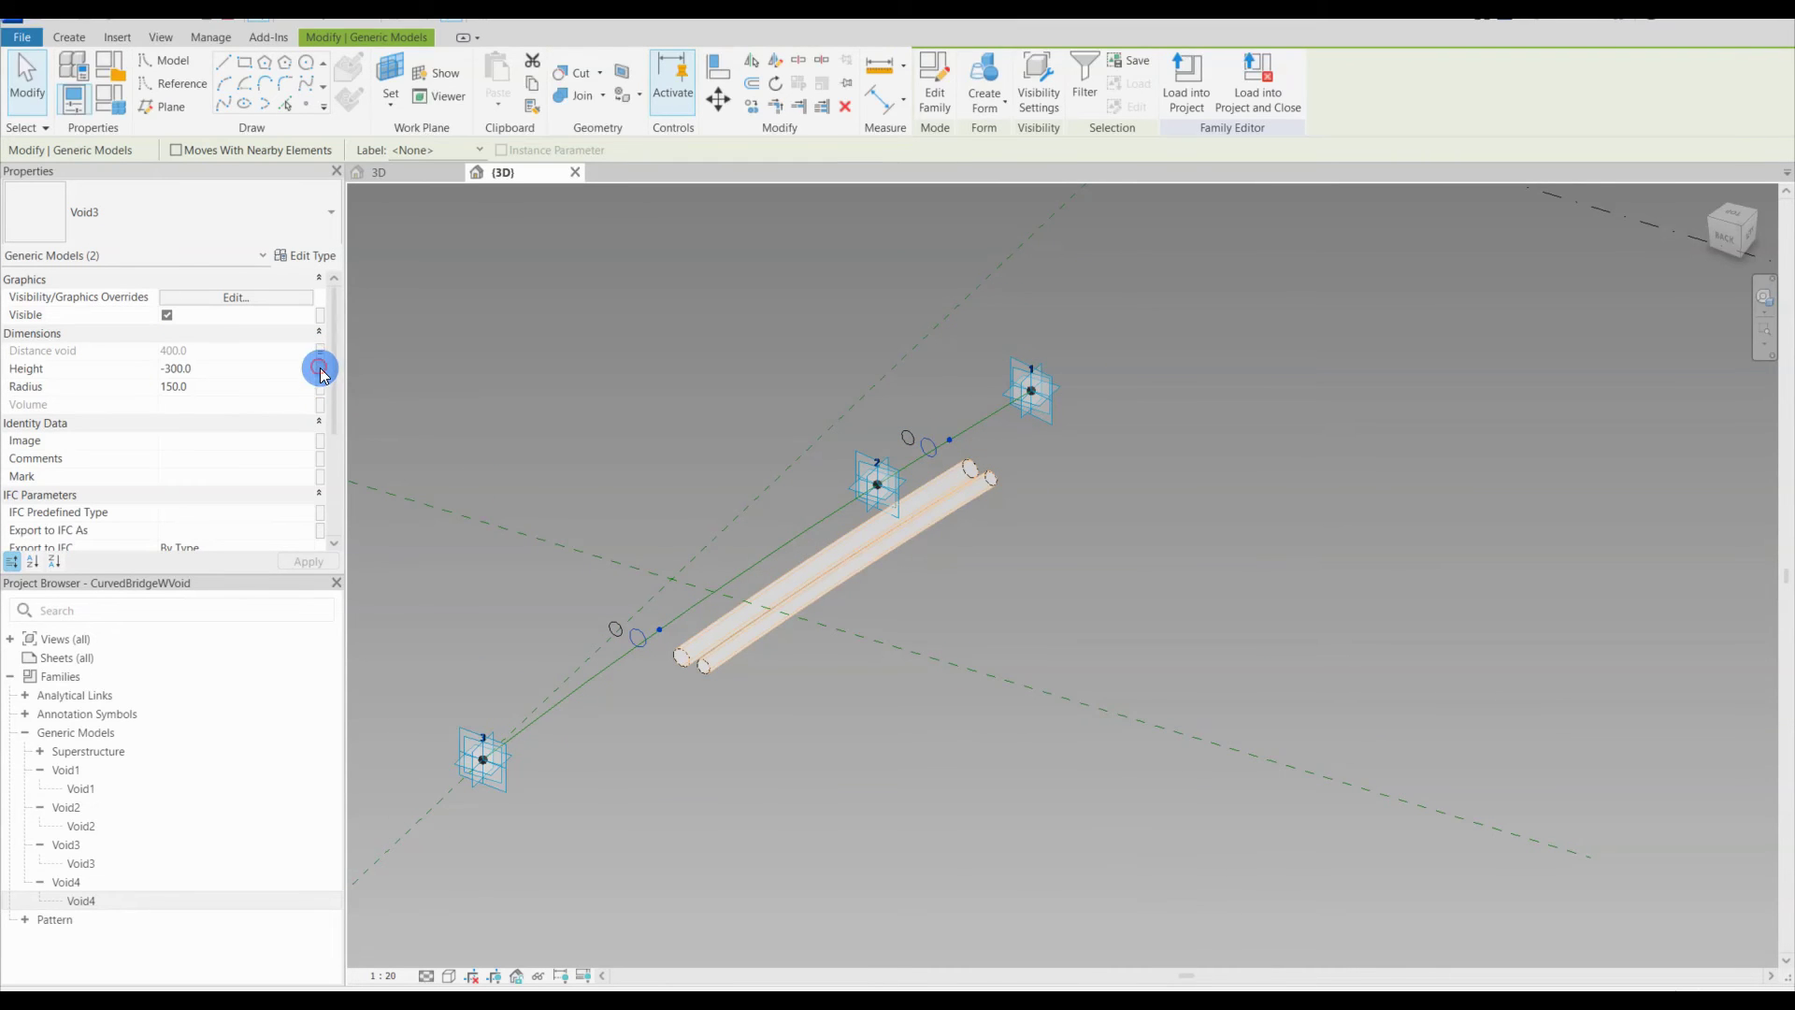
left_click(1066, 743)
left_click(1183, 895)
Step: Associate the Void3 profiles' Radius with the Radius parameter and create a void form between the two profiles
left_click(320, 386)
left_click(1056, 722)
left_click(1183, 895)
left_click(768, 557, "ctrl")
left_click(985, 103)
left_click(996, 168)
left_click(866, 782)
Step: Associate the Distance void property of both Void4 profiles with the Distance void family parameter
left_click(615, 628)
left_click(907, 438, "ctrl")
left_click(320, 351)
left_click(1073, 698)
left_click(1182, 898)
Step: Associate the Void4 profiles' Height with the VoidHeight parameter and create a void form between the two profiles
left_click(320, 369)
left_click(1061, 746)
left_click(1203, 903)
left_click(1199, 582)
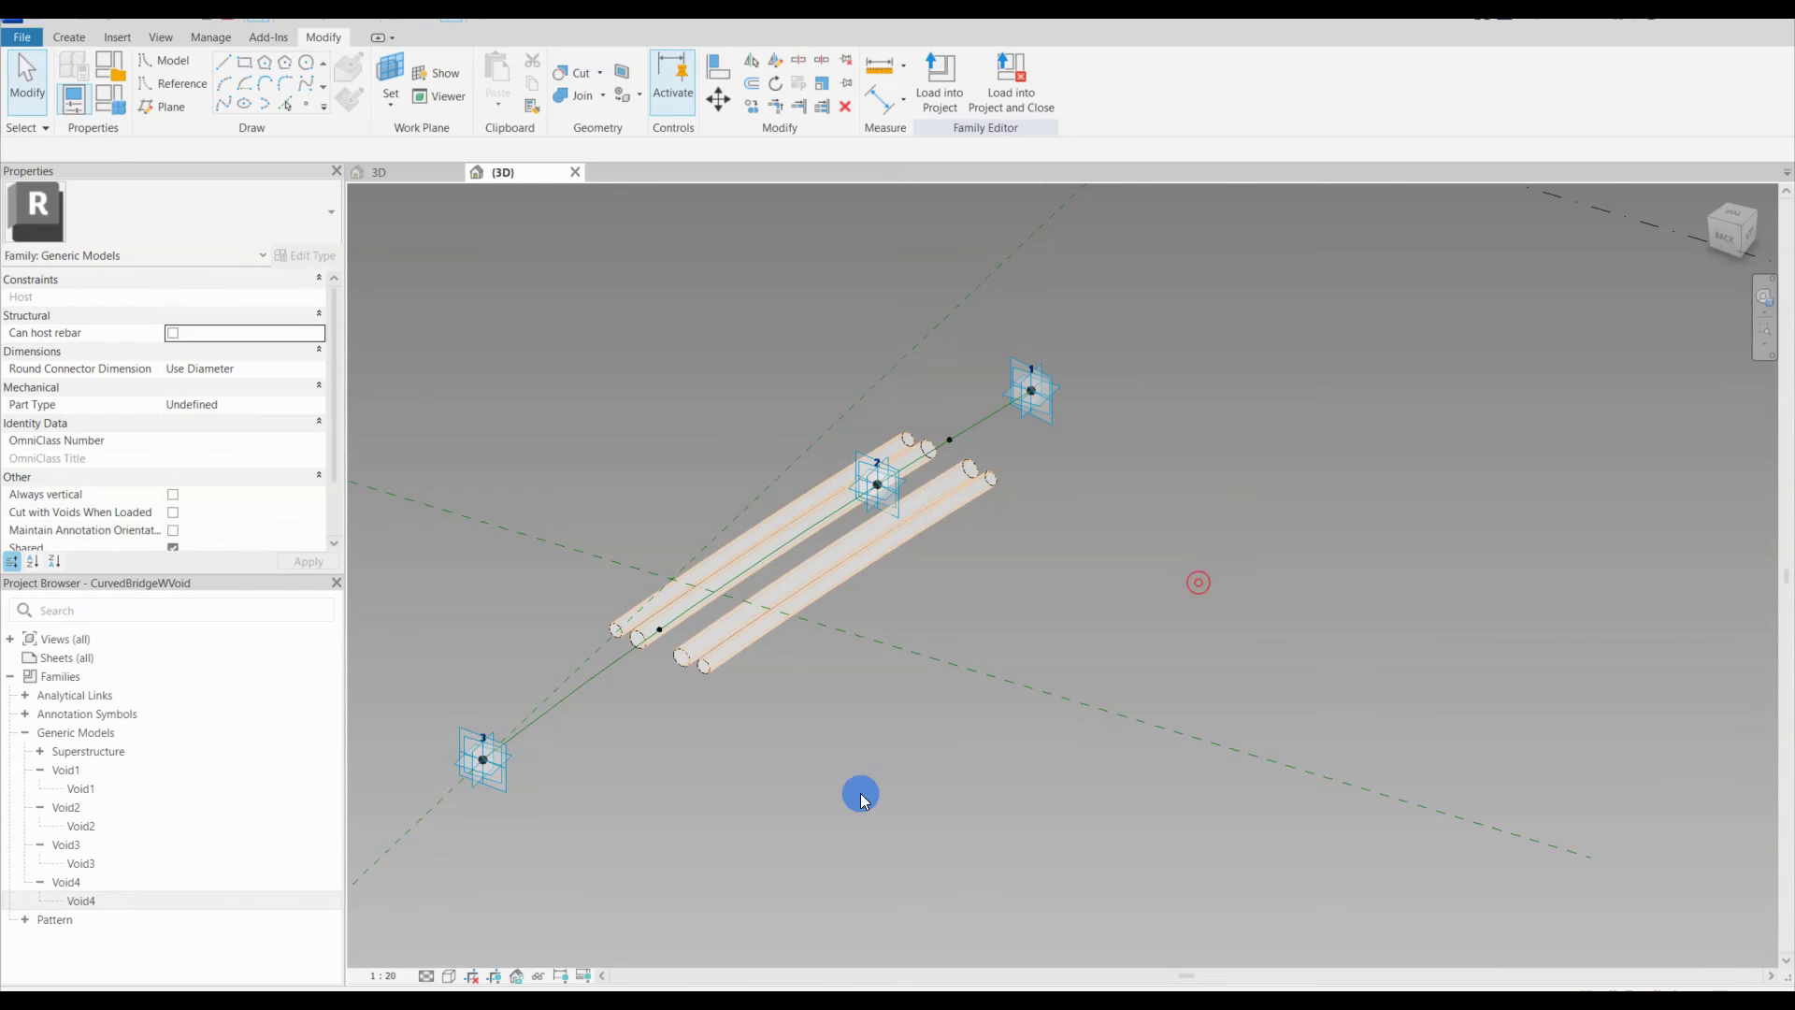
Step: Move the reference point hosting the void profiles at the near end along the curve to adaptive point 3
left_click(664, 638)
left_click(684, 671, "ctrl")
left_click(570, 612)
scroll(735, 667, "up", 2)
middle_click_drag(570, 612, 509, 802)
left_click(814, 689)
left_click(831, 693, "ctrl")
left_click(817, 696)
left_click_drag(816, 696, 562, 561)
Step: Move the reference point hosting the void profiles at the other end along the curve to adaptive point 1
left_click(711, 558)
middle_click_drag(711, 557, 1146, 548, "shift")
scroll(1146, 548, "down", 2)
scroll(1146, 548, "up", 5)
middle_click_drag(841, 490, 785, 609)
scroll(804, 645, "down", 1)
left_click(922, 569)
scroll(896, 513, "up", 5)
left_click(874, 560)
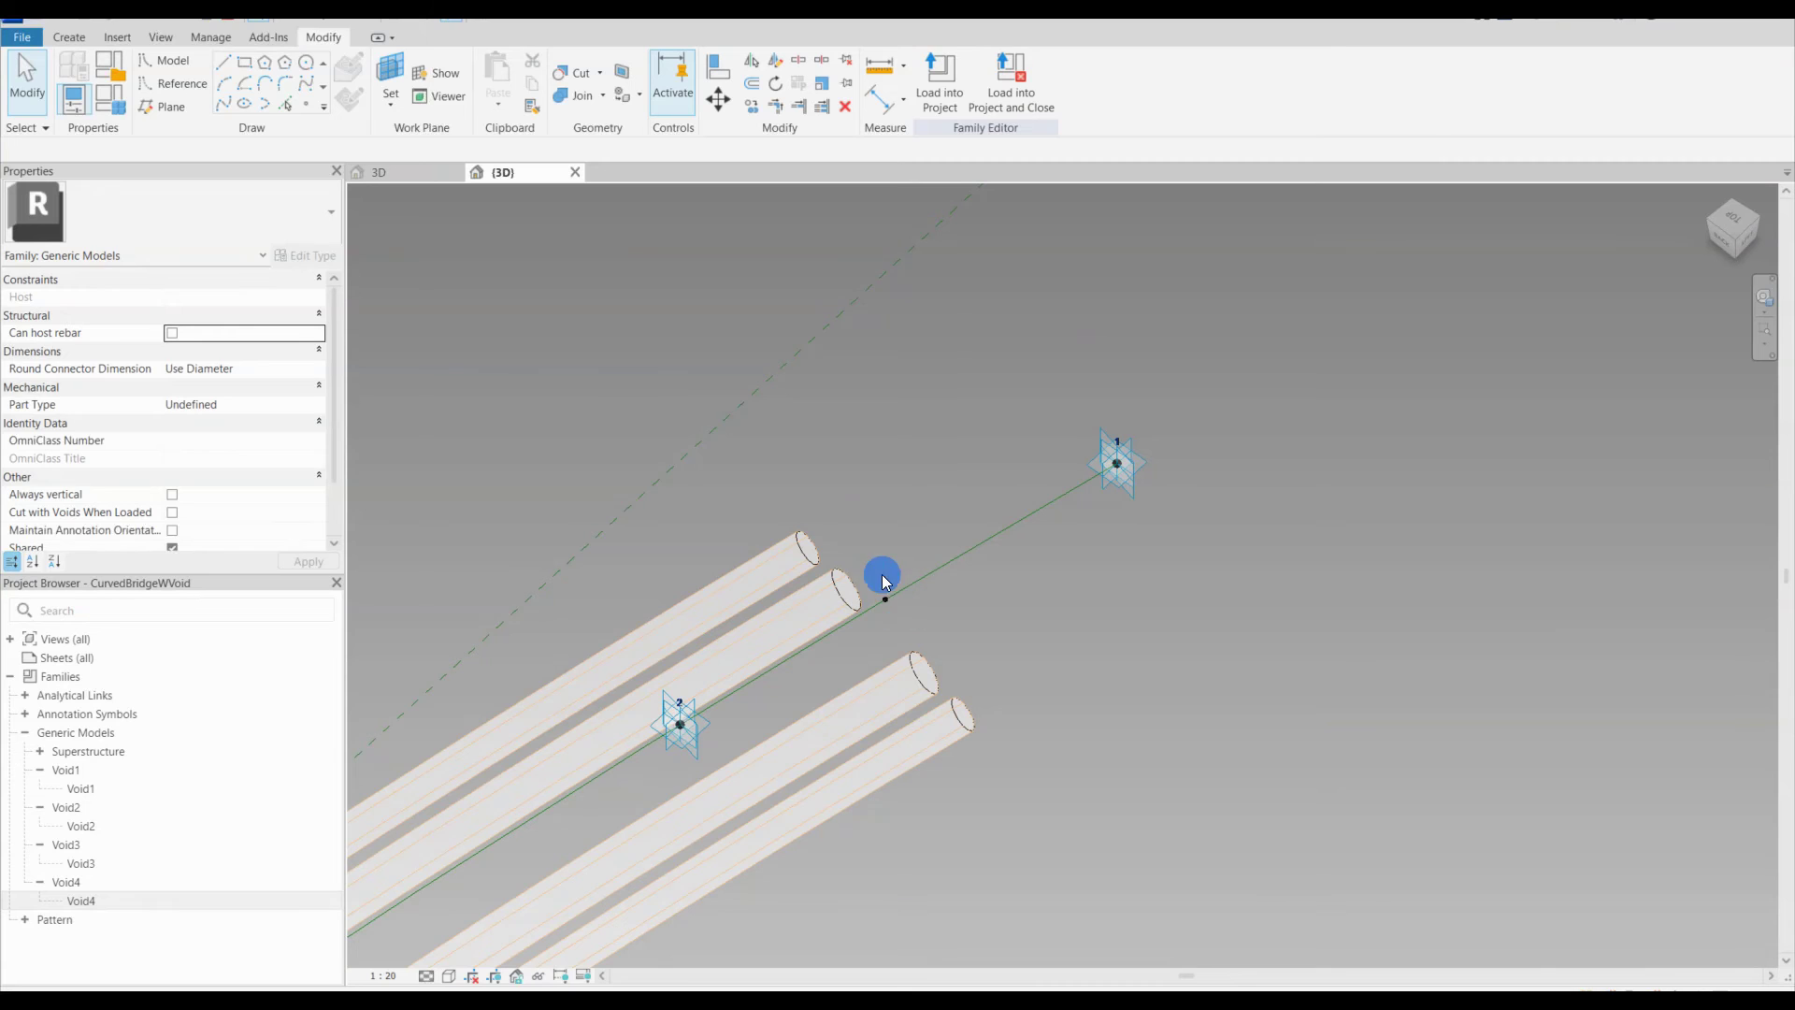
left_click(886, 598)
left_click_drag(885, 598, 1116, 463)
left_click(869, 641)
Step: Place two reference points on the curve, one on each side of adaptive point 2
scroll(870, 641, "down", 5)
middle_click_drag(870, 641, 400, 272, "shift")
left_click(307, 103)
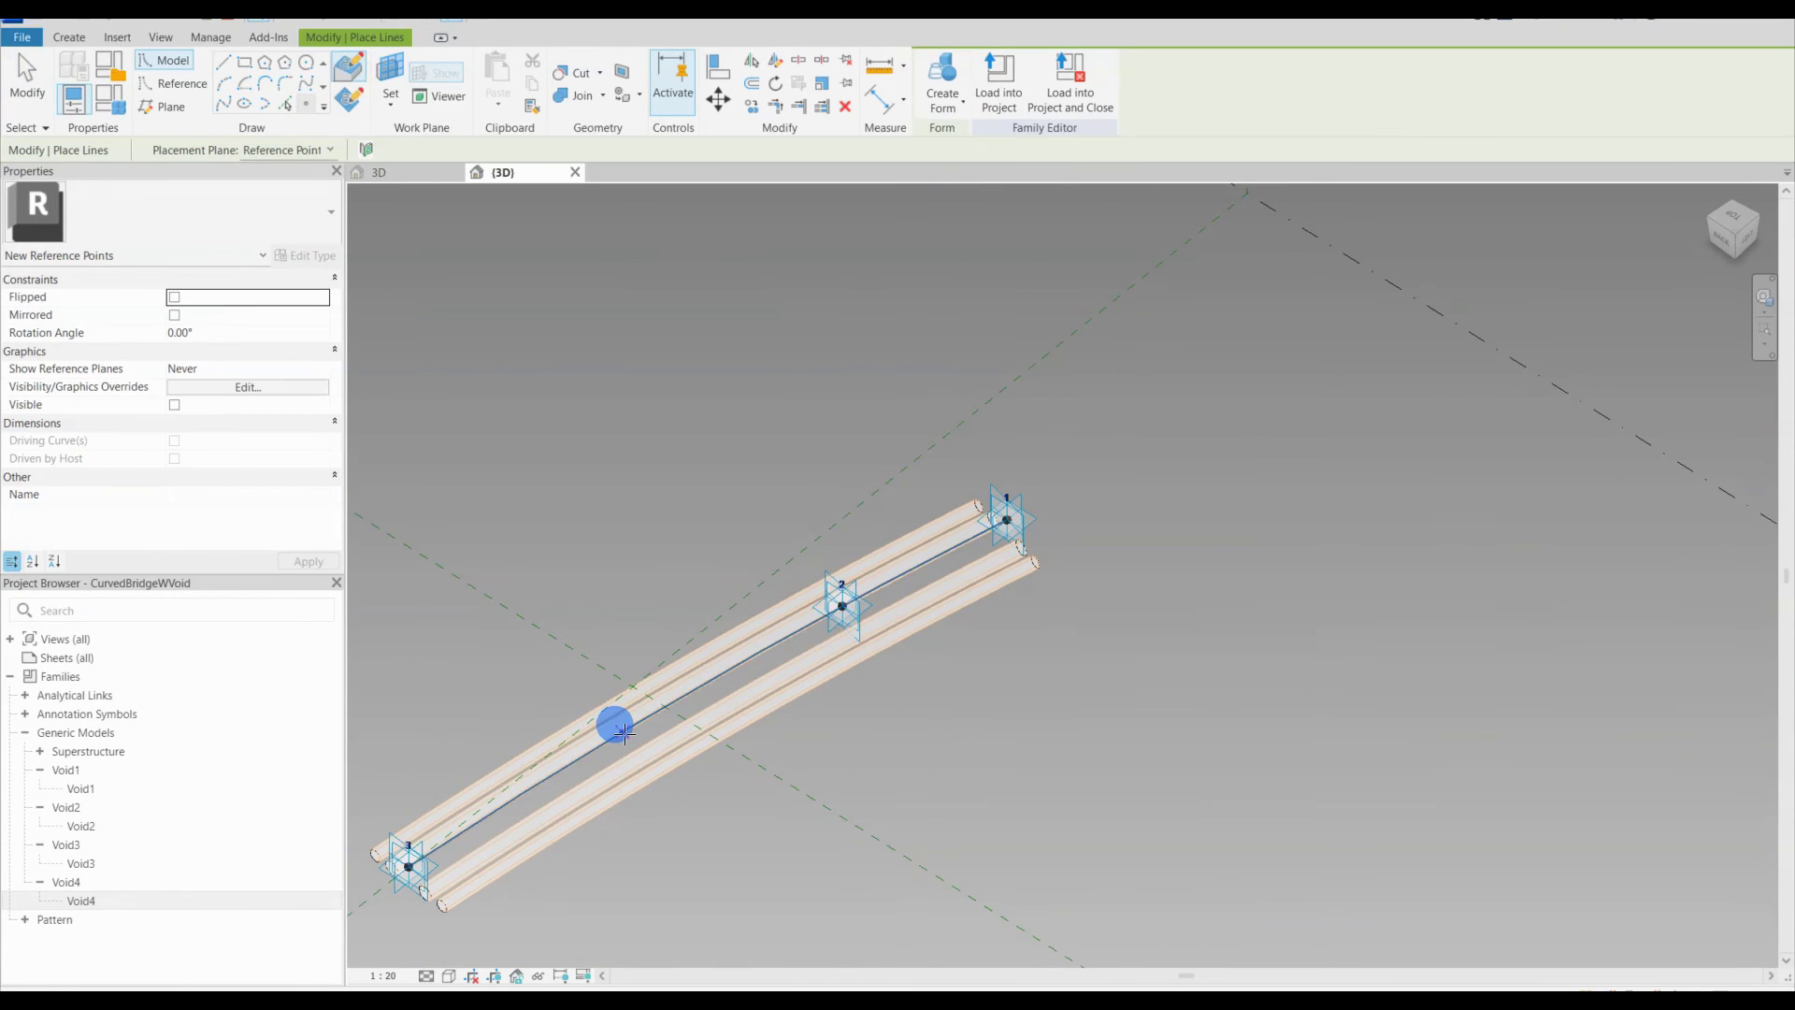
left_click(700, 686)
left_click(915, 568)
key("Escape")
key("Escape")
Step: Place a Superstructure profile on each of the two new reference points along the curve
left_click(40, 751)
left_click(110, 772)
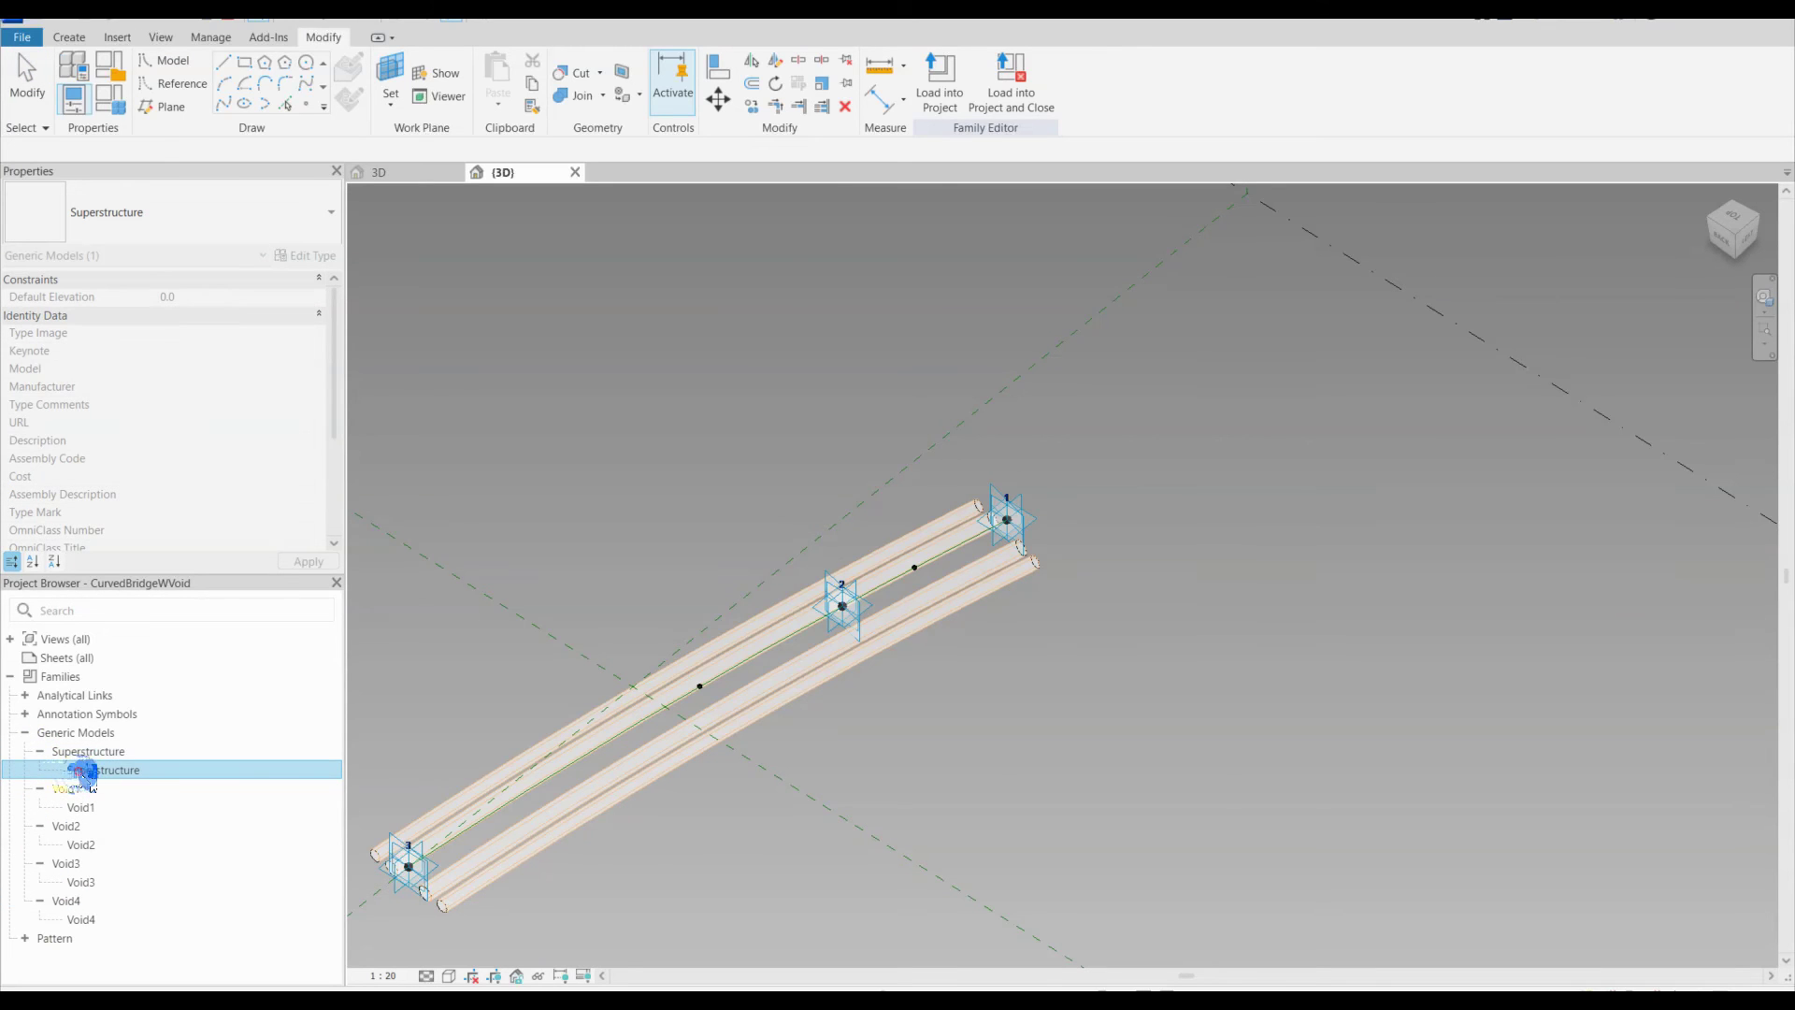
left_click(704, 705)
key("Escape")
left_click(562, 665)
left_click(701, 689)
left_click_drag(75, 771, 689, 685)
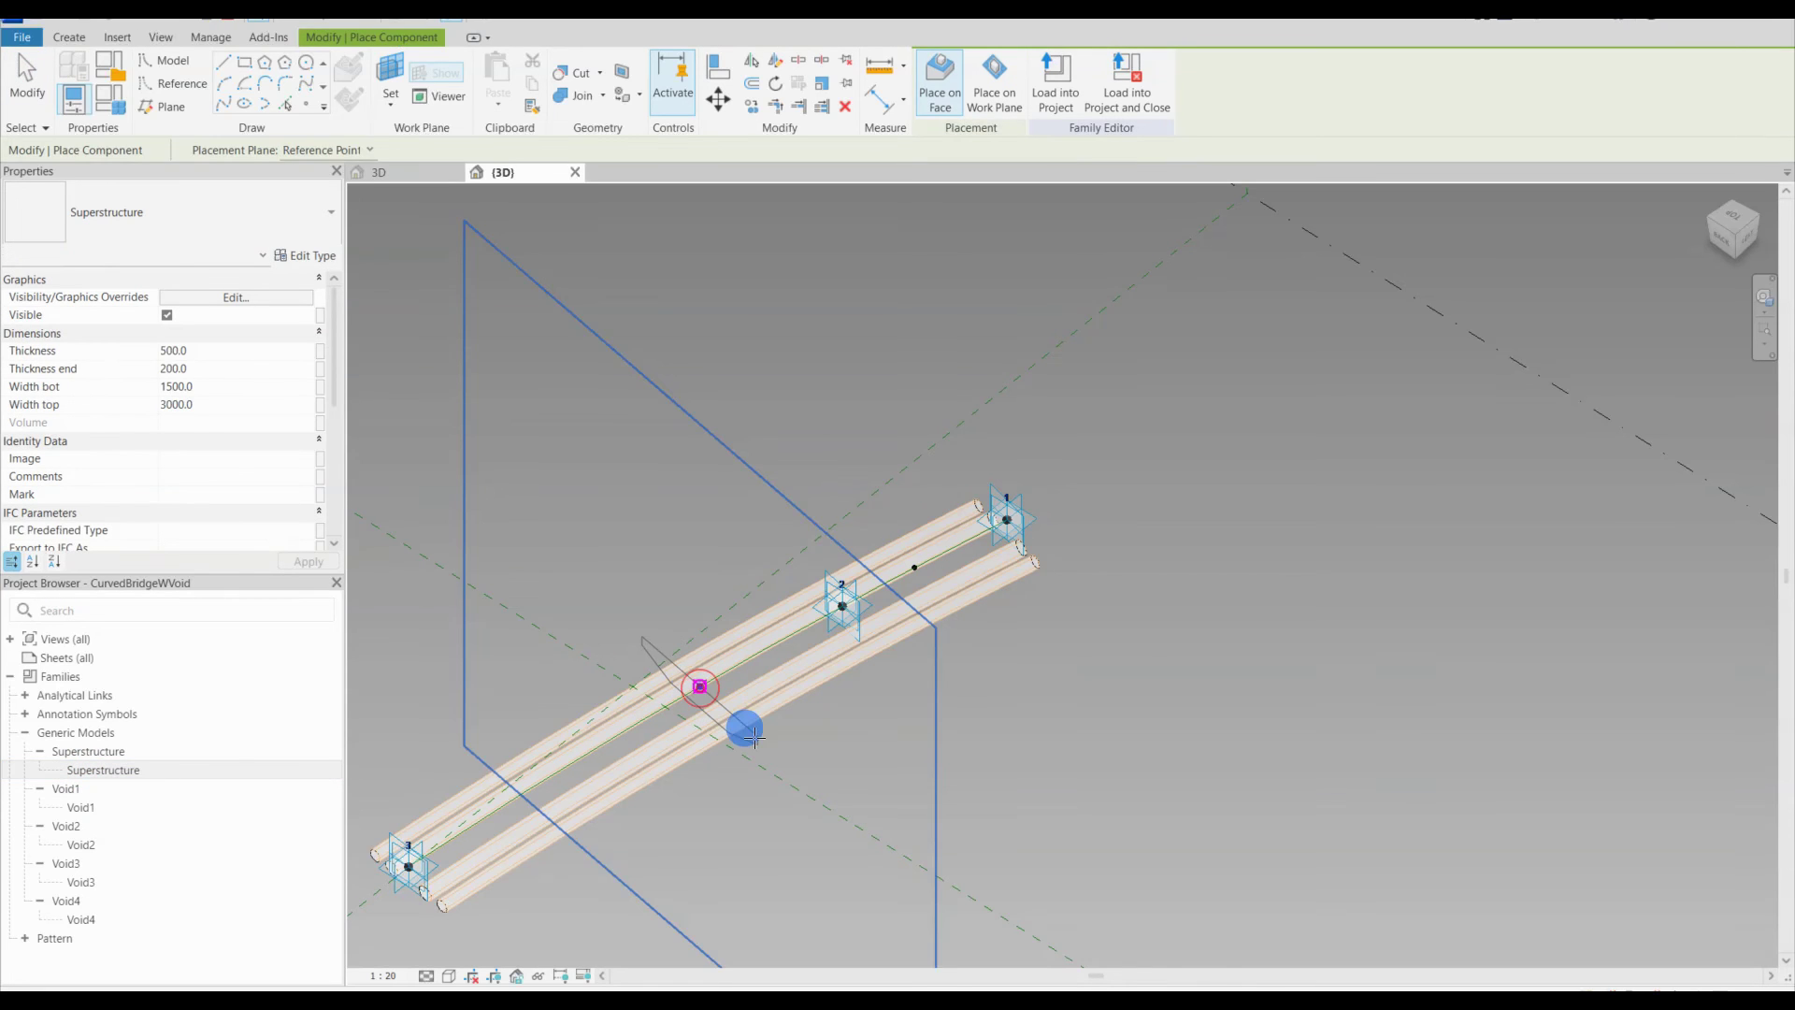
left_click(911, 568)
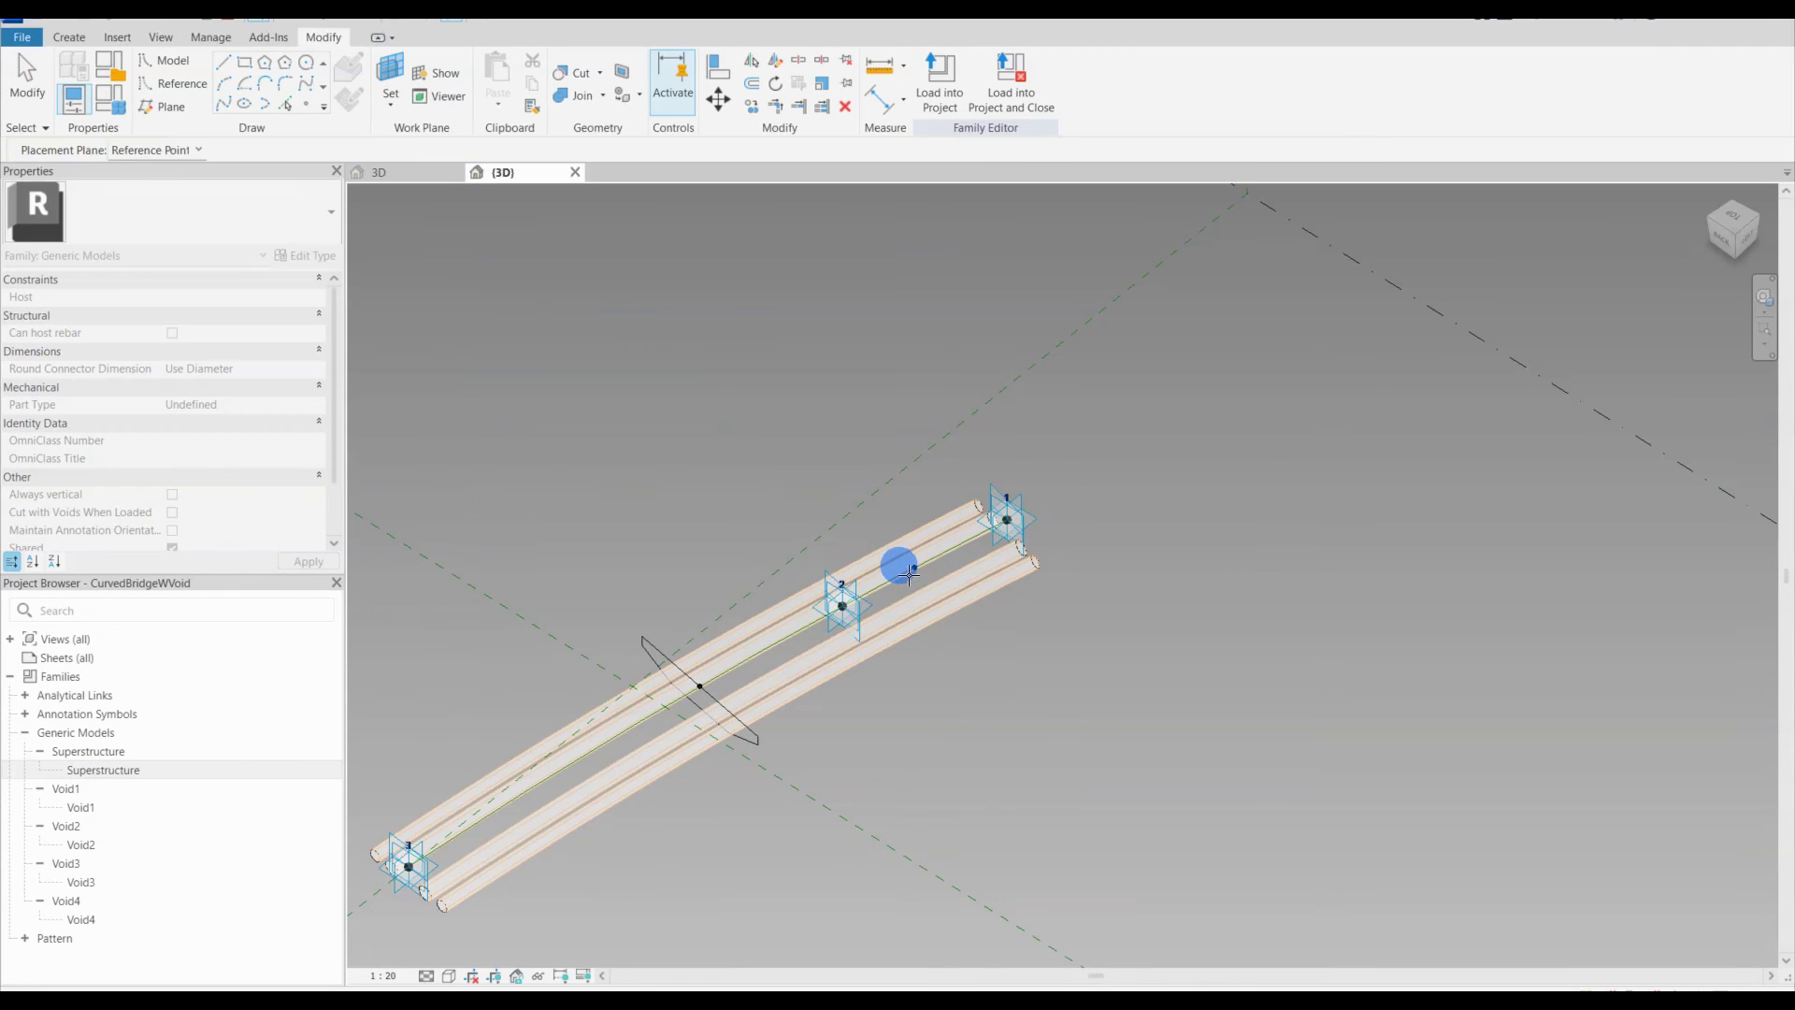
left_click_drag(123, 769, 914, 569)
left_click(914, 569)
key("Escape")
middle_click_drag(898, 793, 790, 756, "shift")
Step: Create a solid deck form from the two Superstructure profiles and the curve
left_click(870, 529)
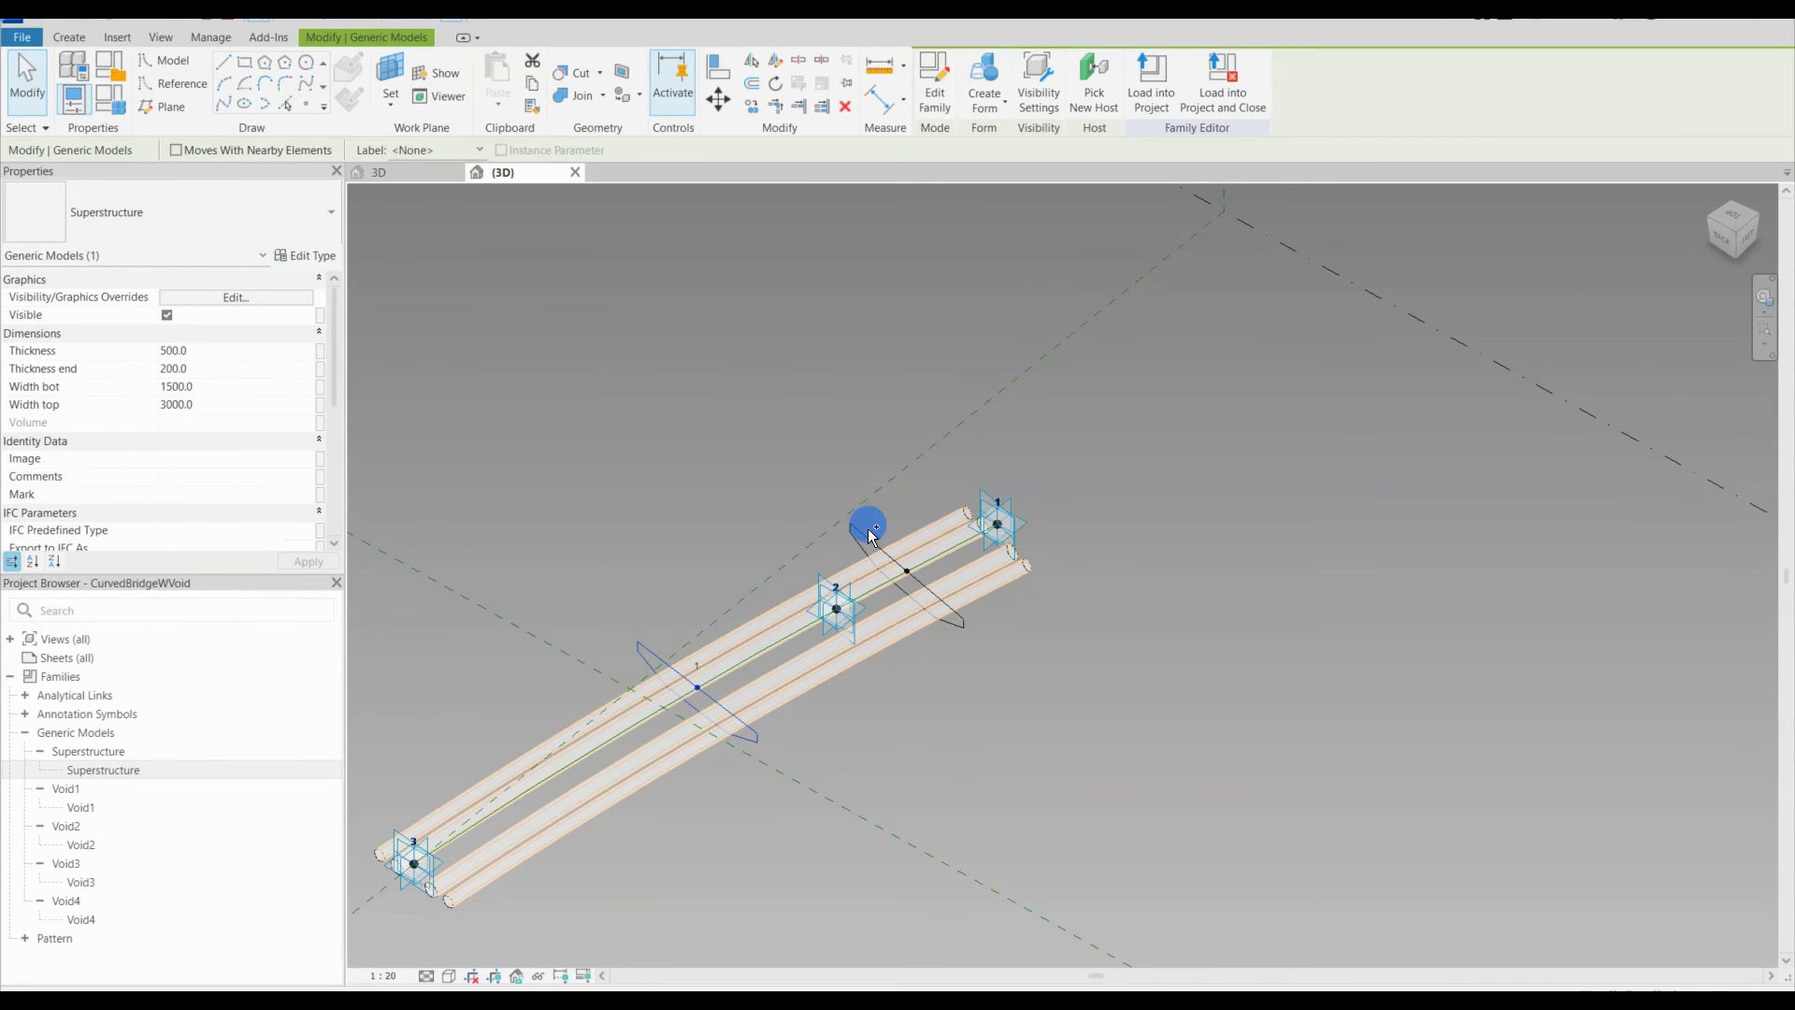
left_click(742, 661, "ctrl")
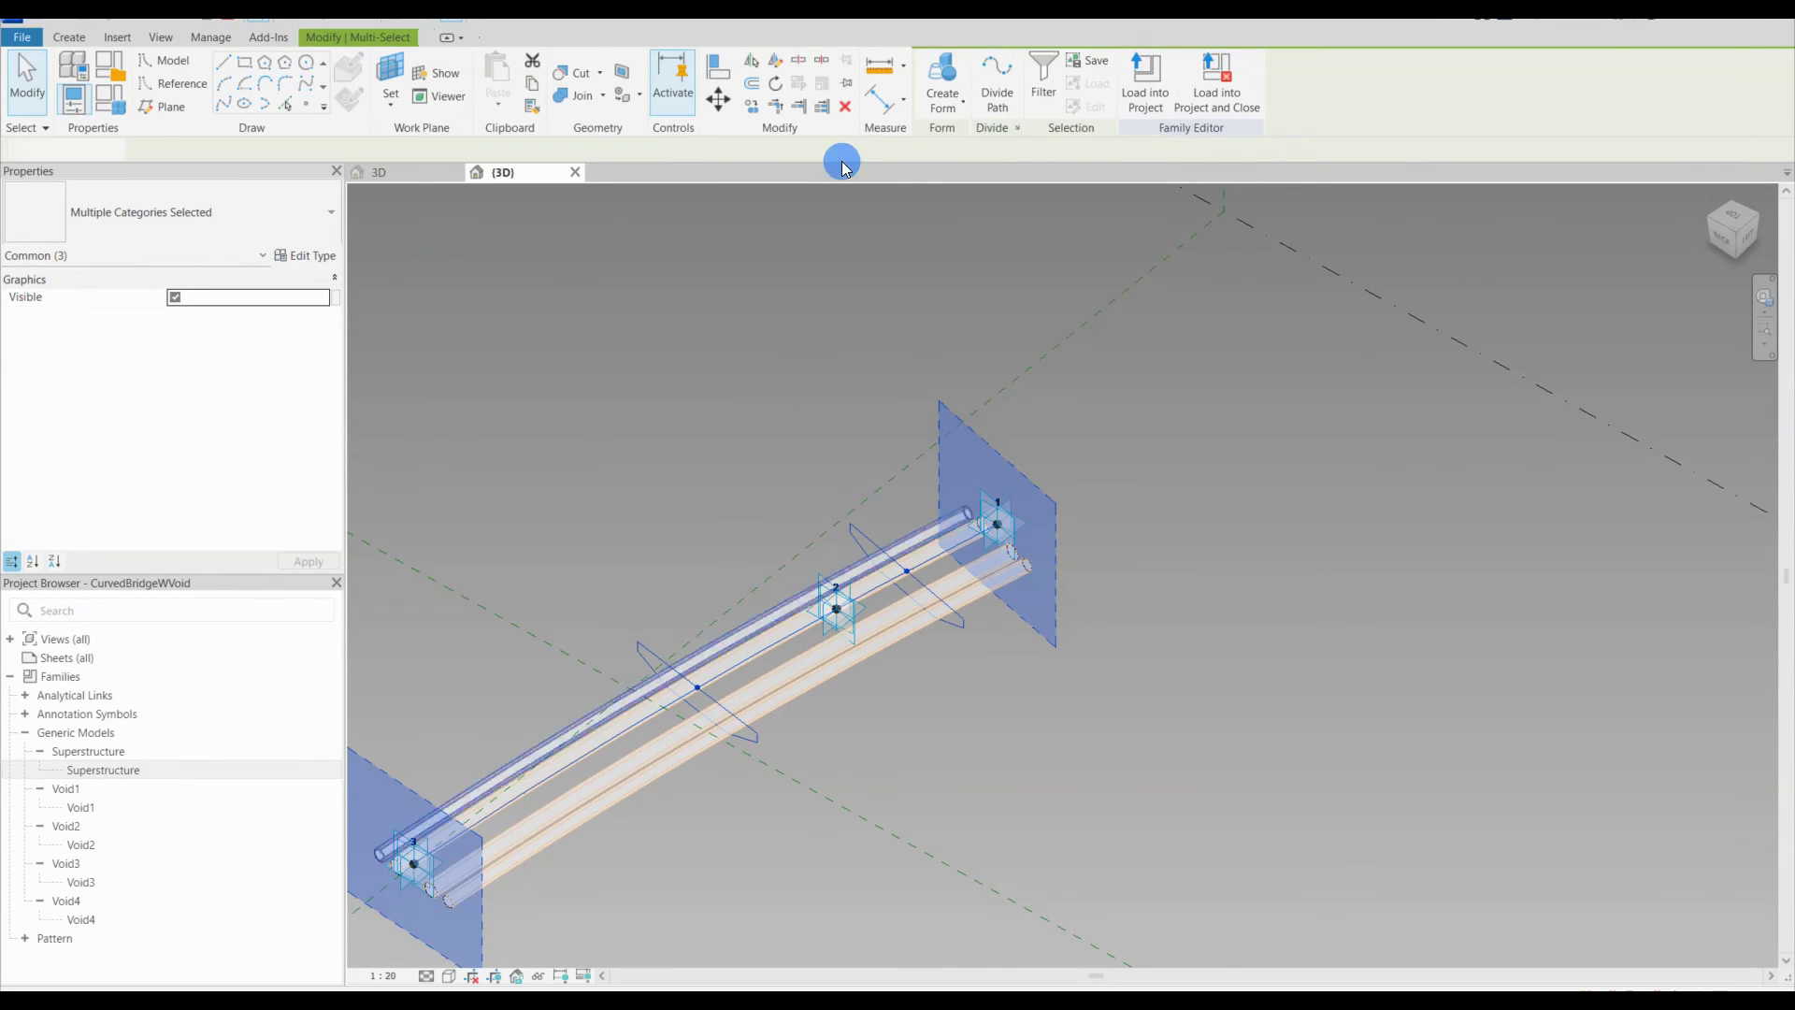
left_click(963, 102)
left_click(965, 130)
left_click(1150, 667)
middle_click_drag(886, 837, 995, 832)
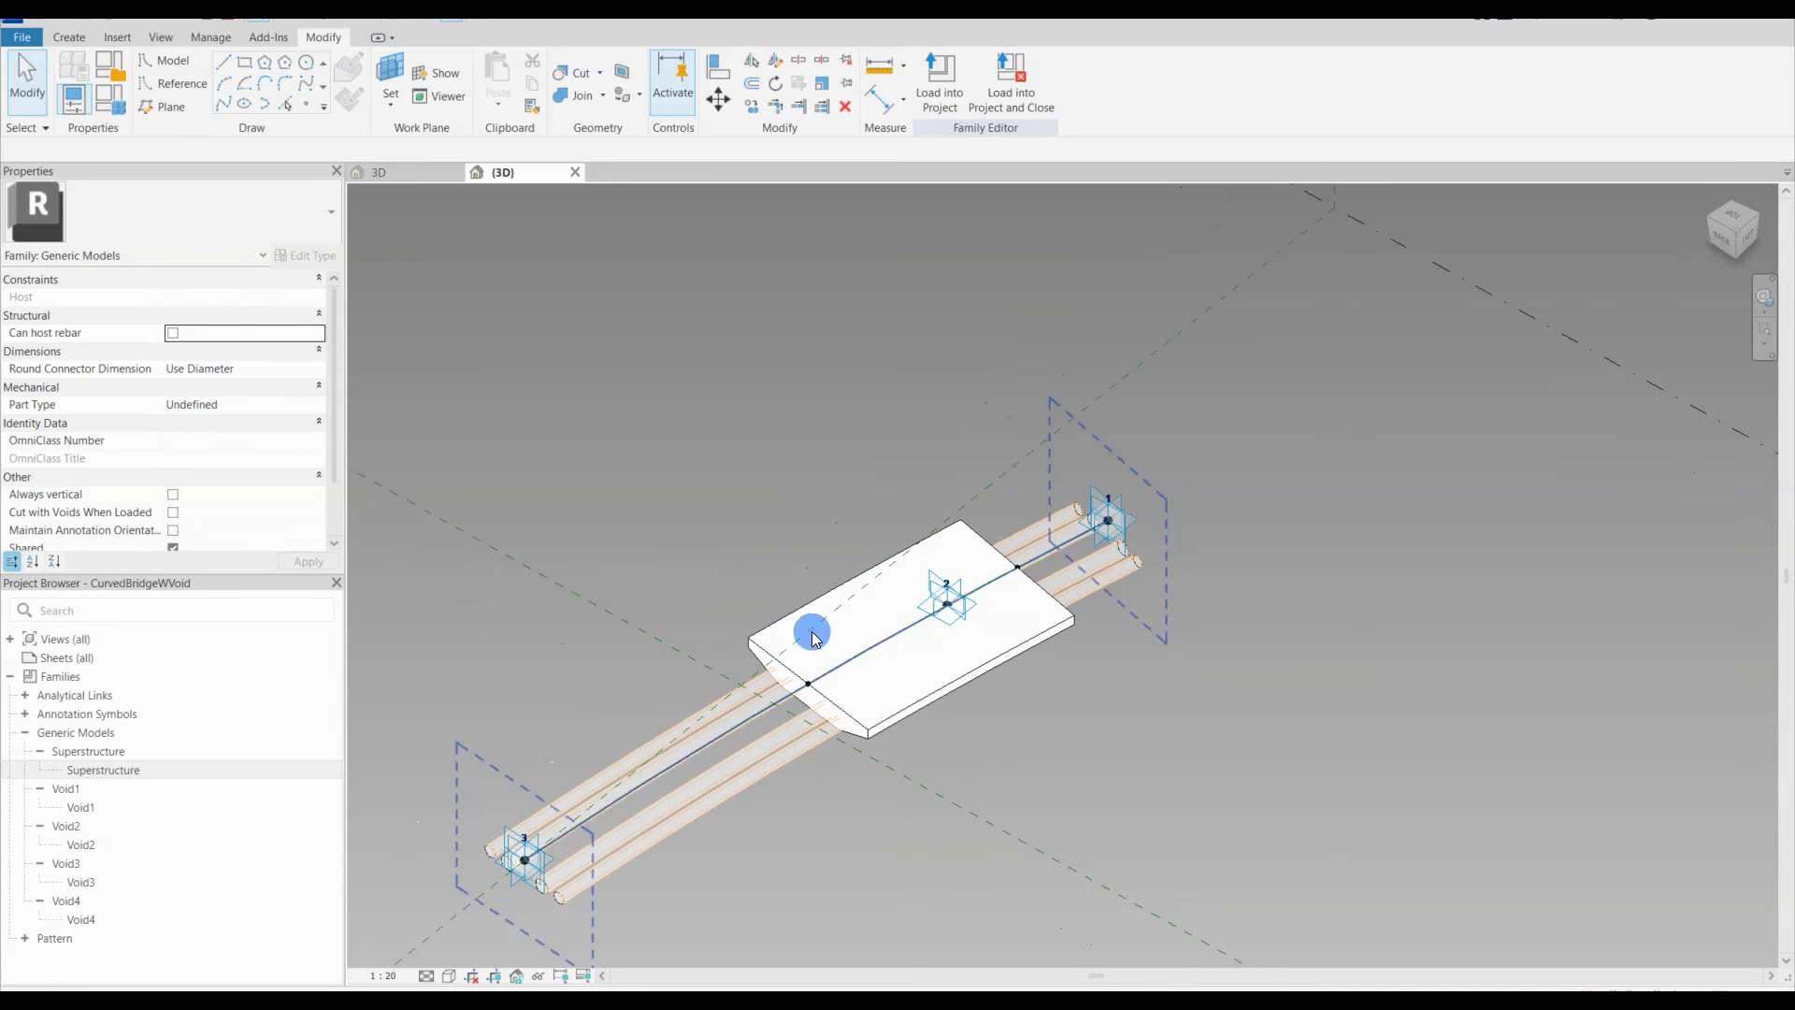
Step: Move the reference point at the deck's near end along the curve to adaptive point 3
scroll(809, 726, "up", 1)
scroll(816, 695, "up", 1)
middle_click_drag(816, 696, 965, 774, "shift")
scroll(708, 554, "up", 1)
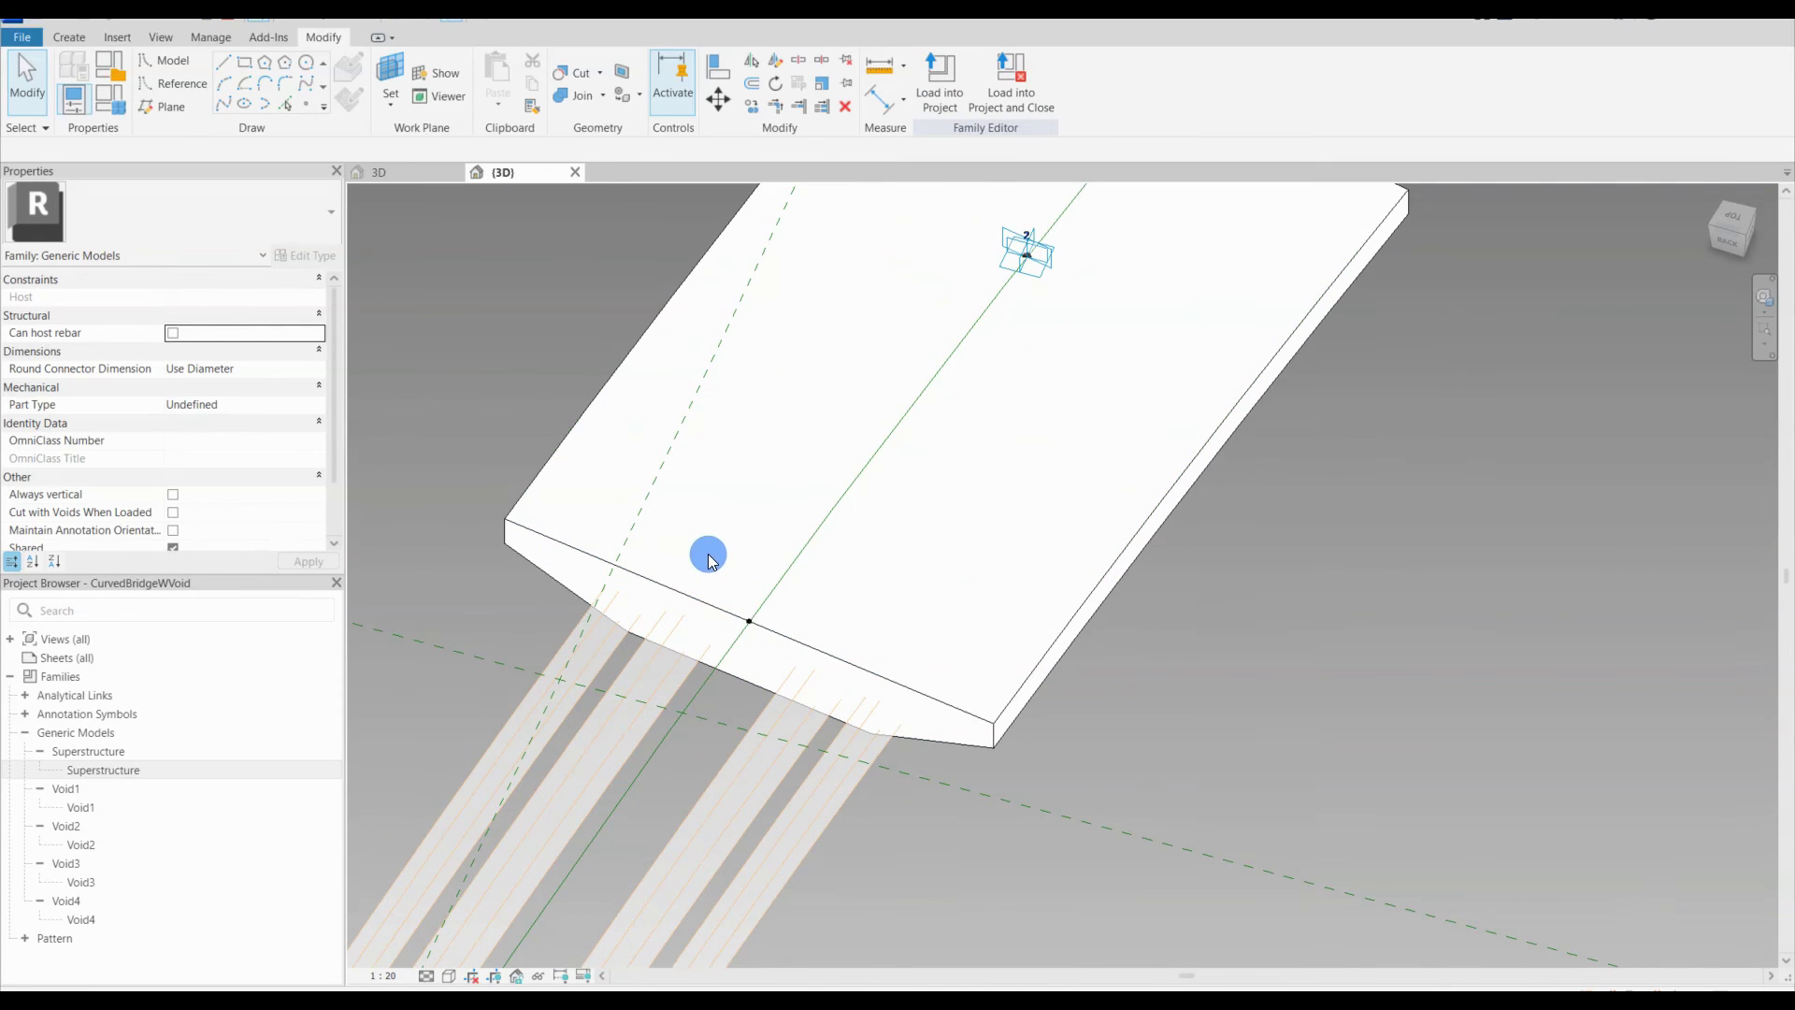
left_click(764, 651)
scroll(745, 621, "down", 4)
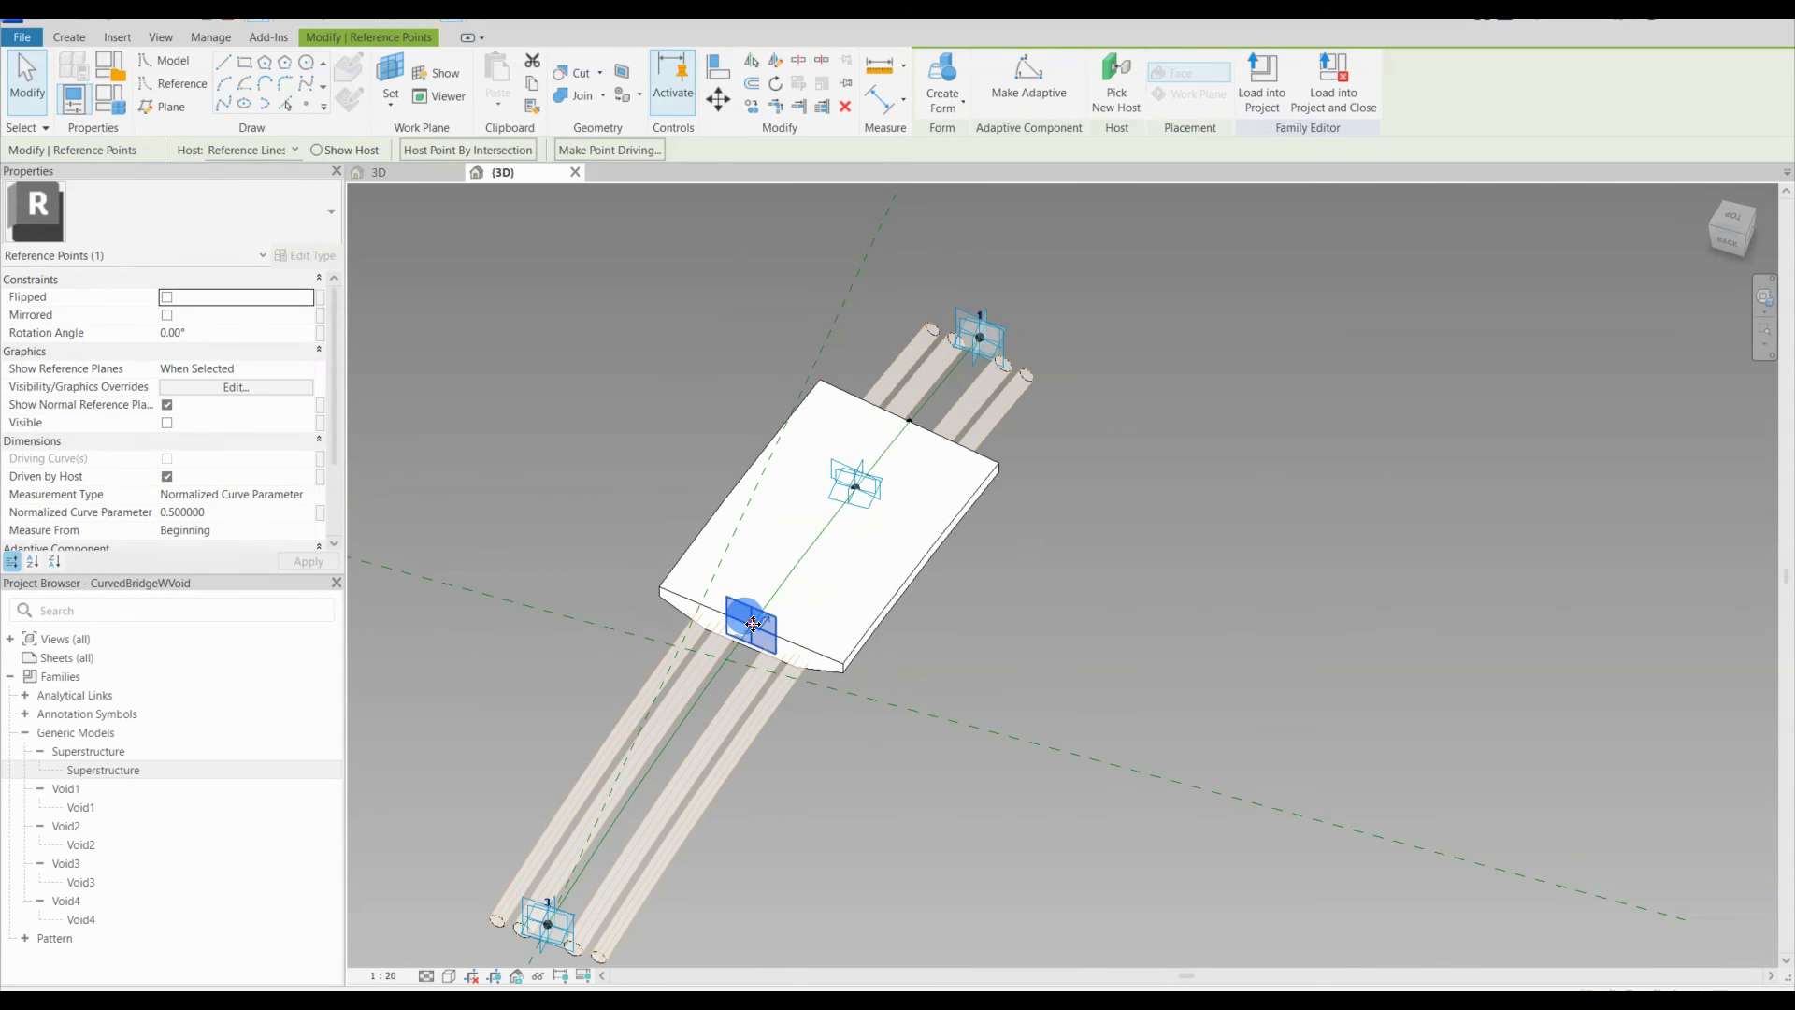
left_click_drag(576, 926, 556, 942)
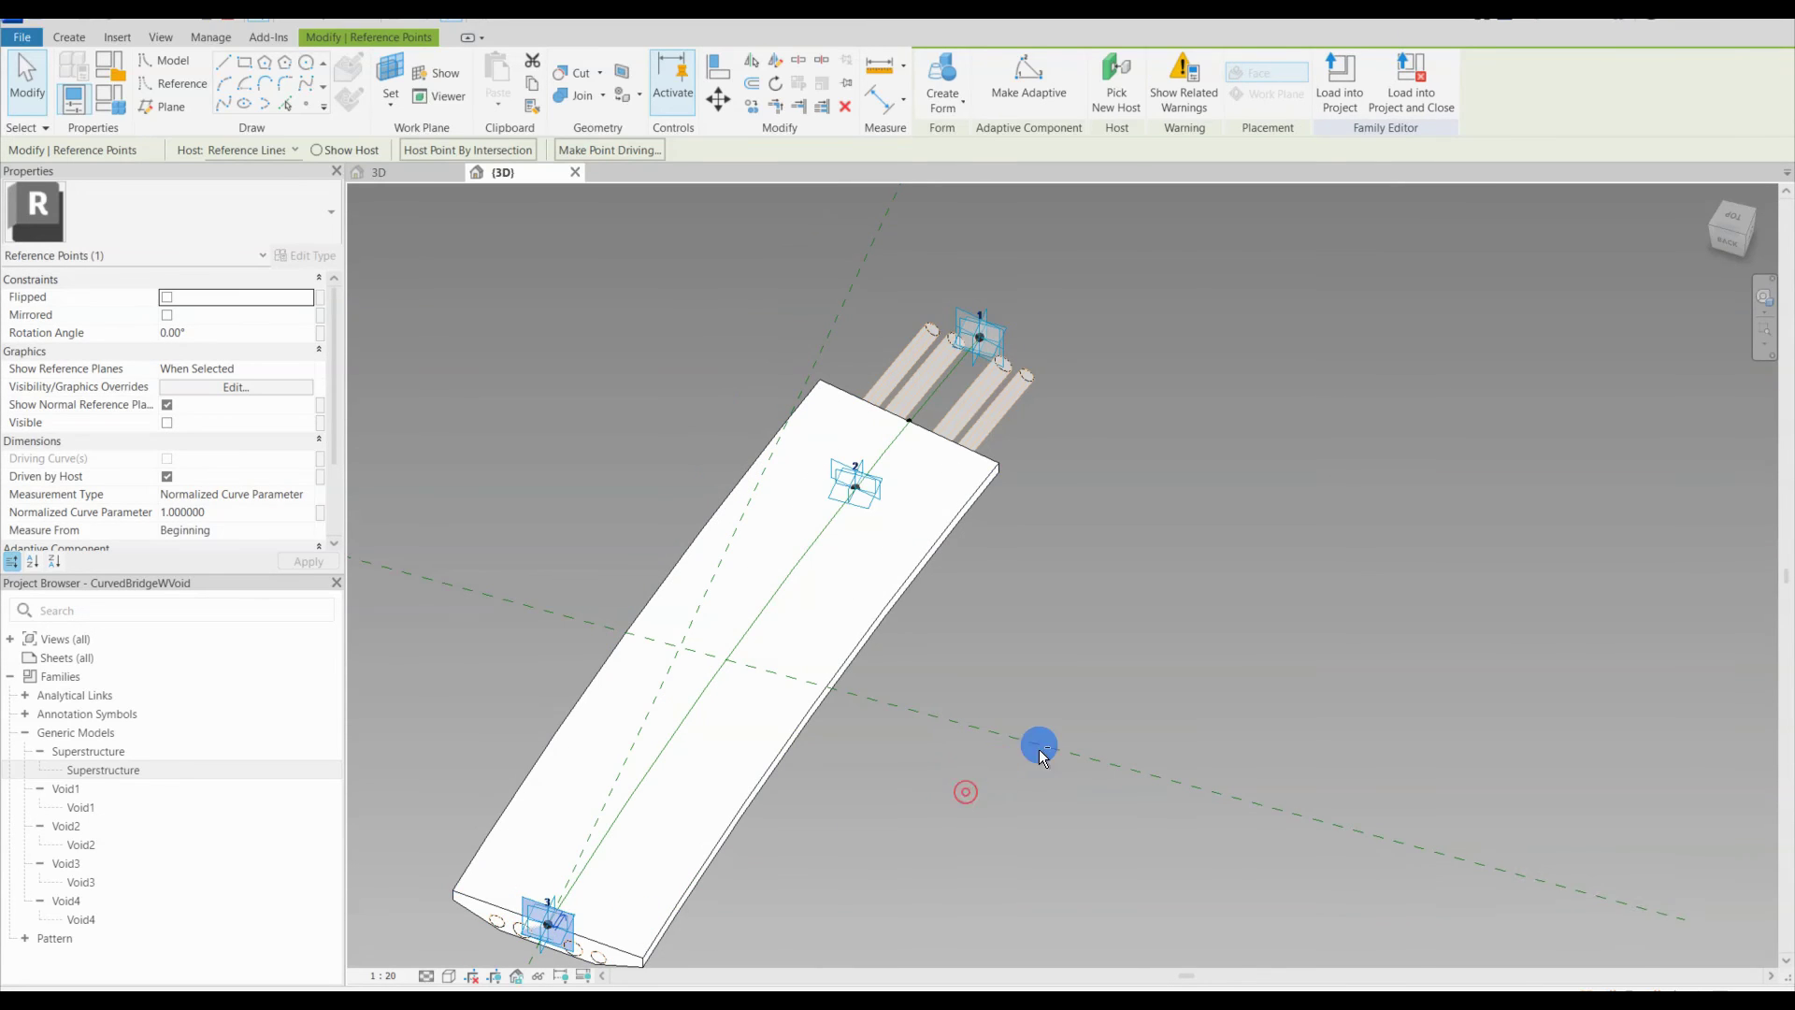
Step: Move the reference point at the deck's far end along the curve to adaptive point 1
scroll(1074, 485, "up", 8)
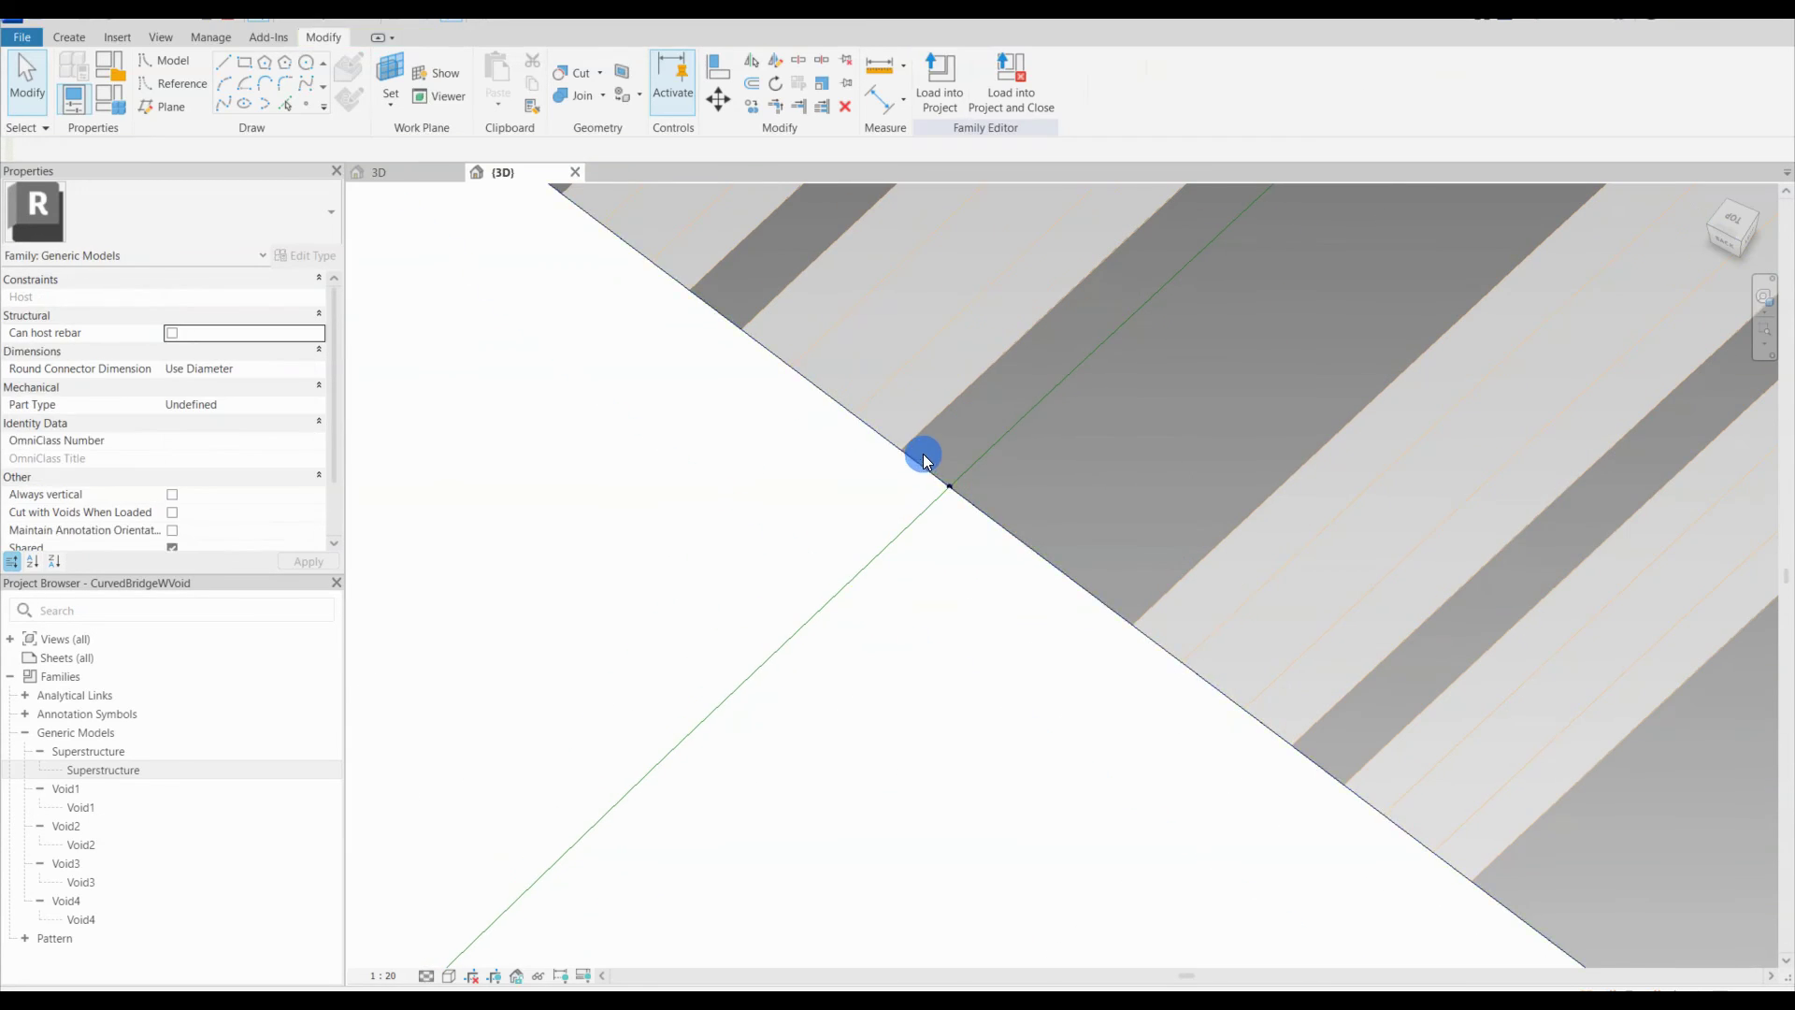
left_click(957, 492)
scroll(961, 494, "down", 5)
left_click_drag(963, 493, 1188, 316)
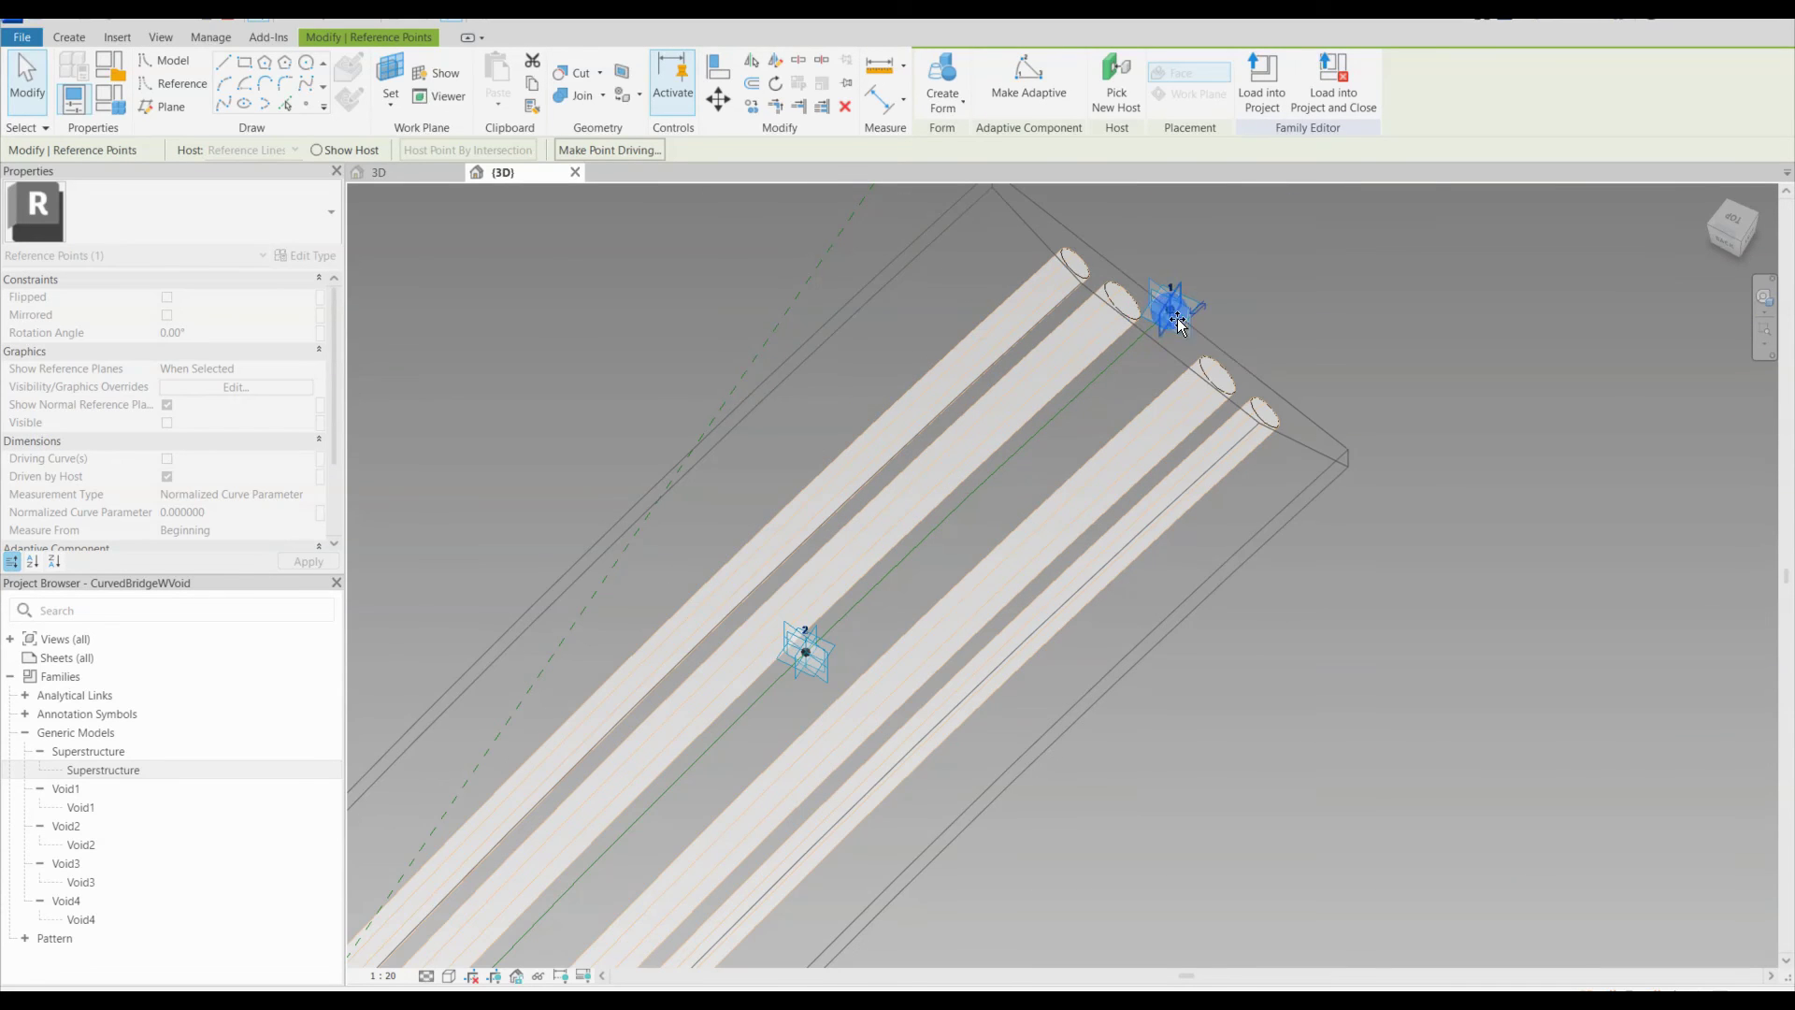
left_click(1386, 521)
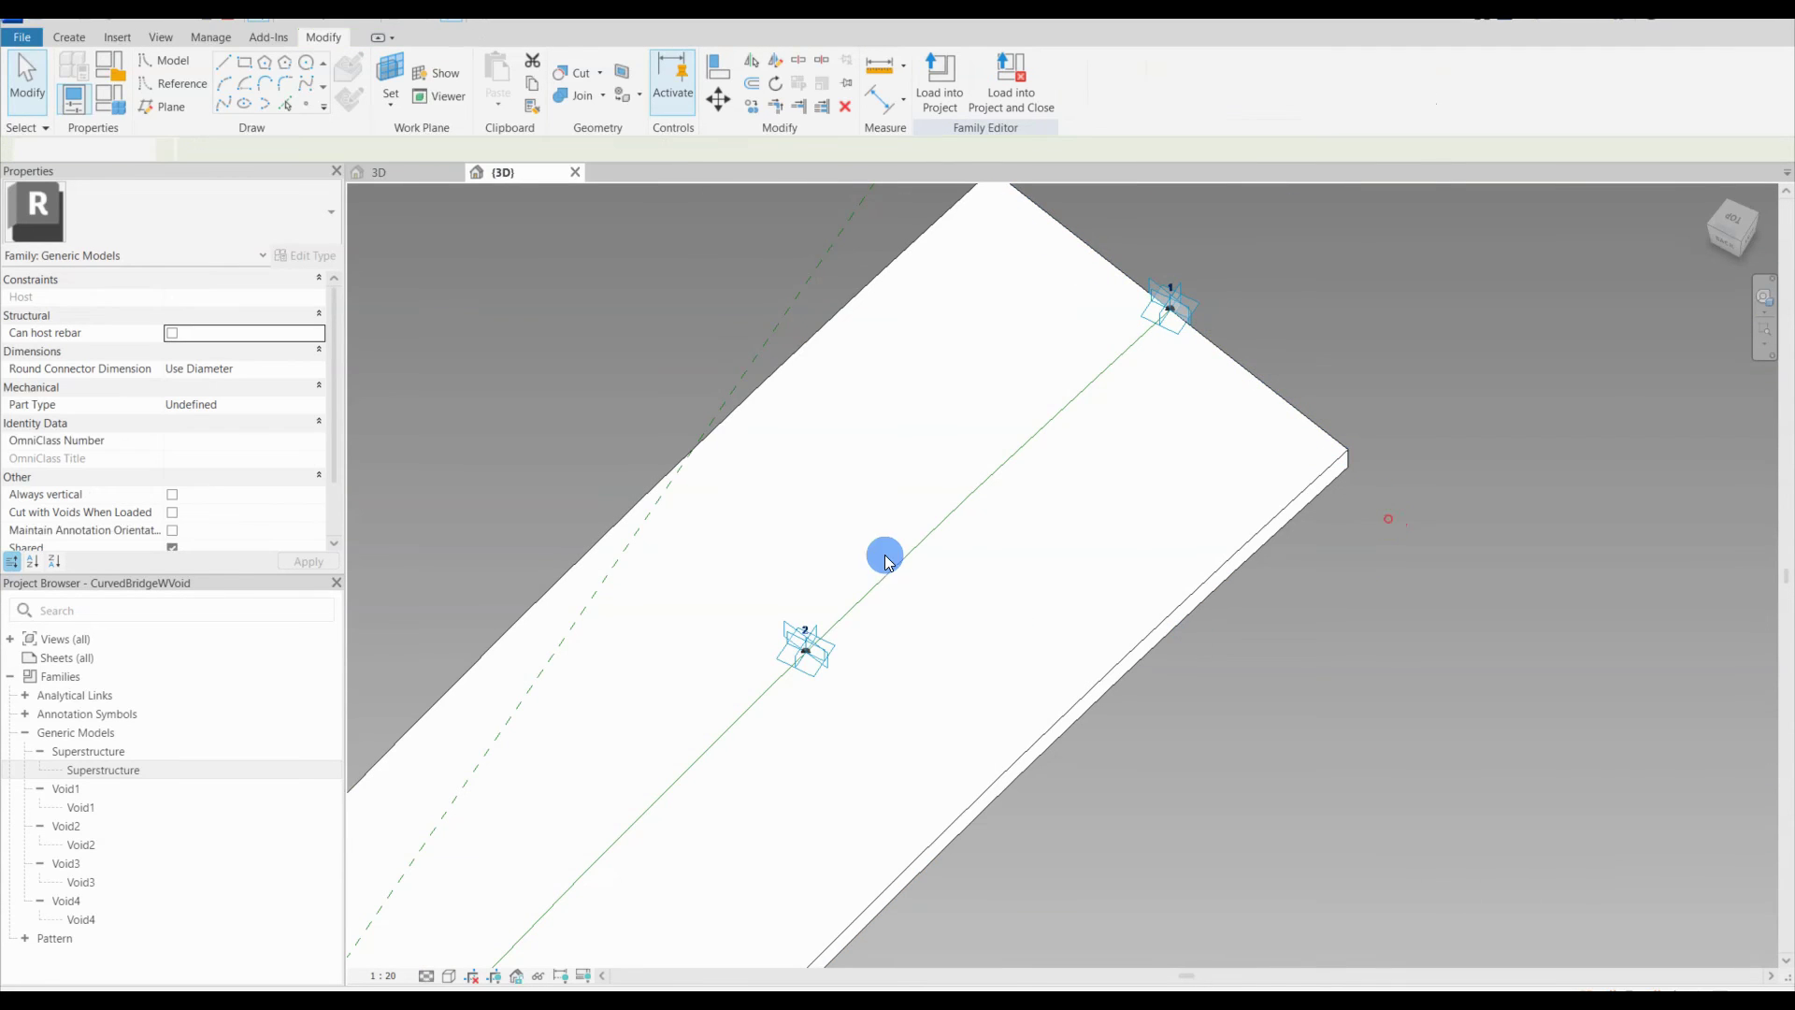
Step: Select the Superstructure profiles at both deck ends and associate their Thickness with the Thickness family parameter
scroll(891, 576, "down", 5)
middle_click_drag(954, 834, 529, 720, "shift")
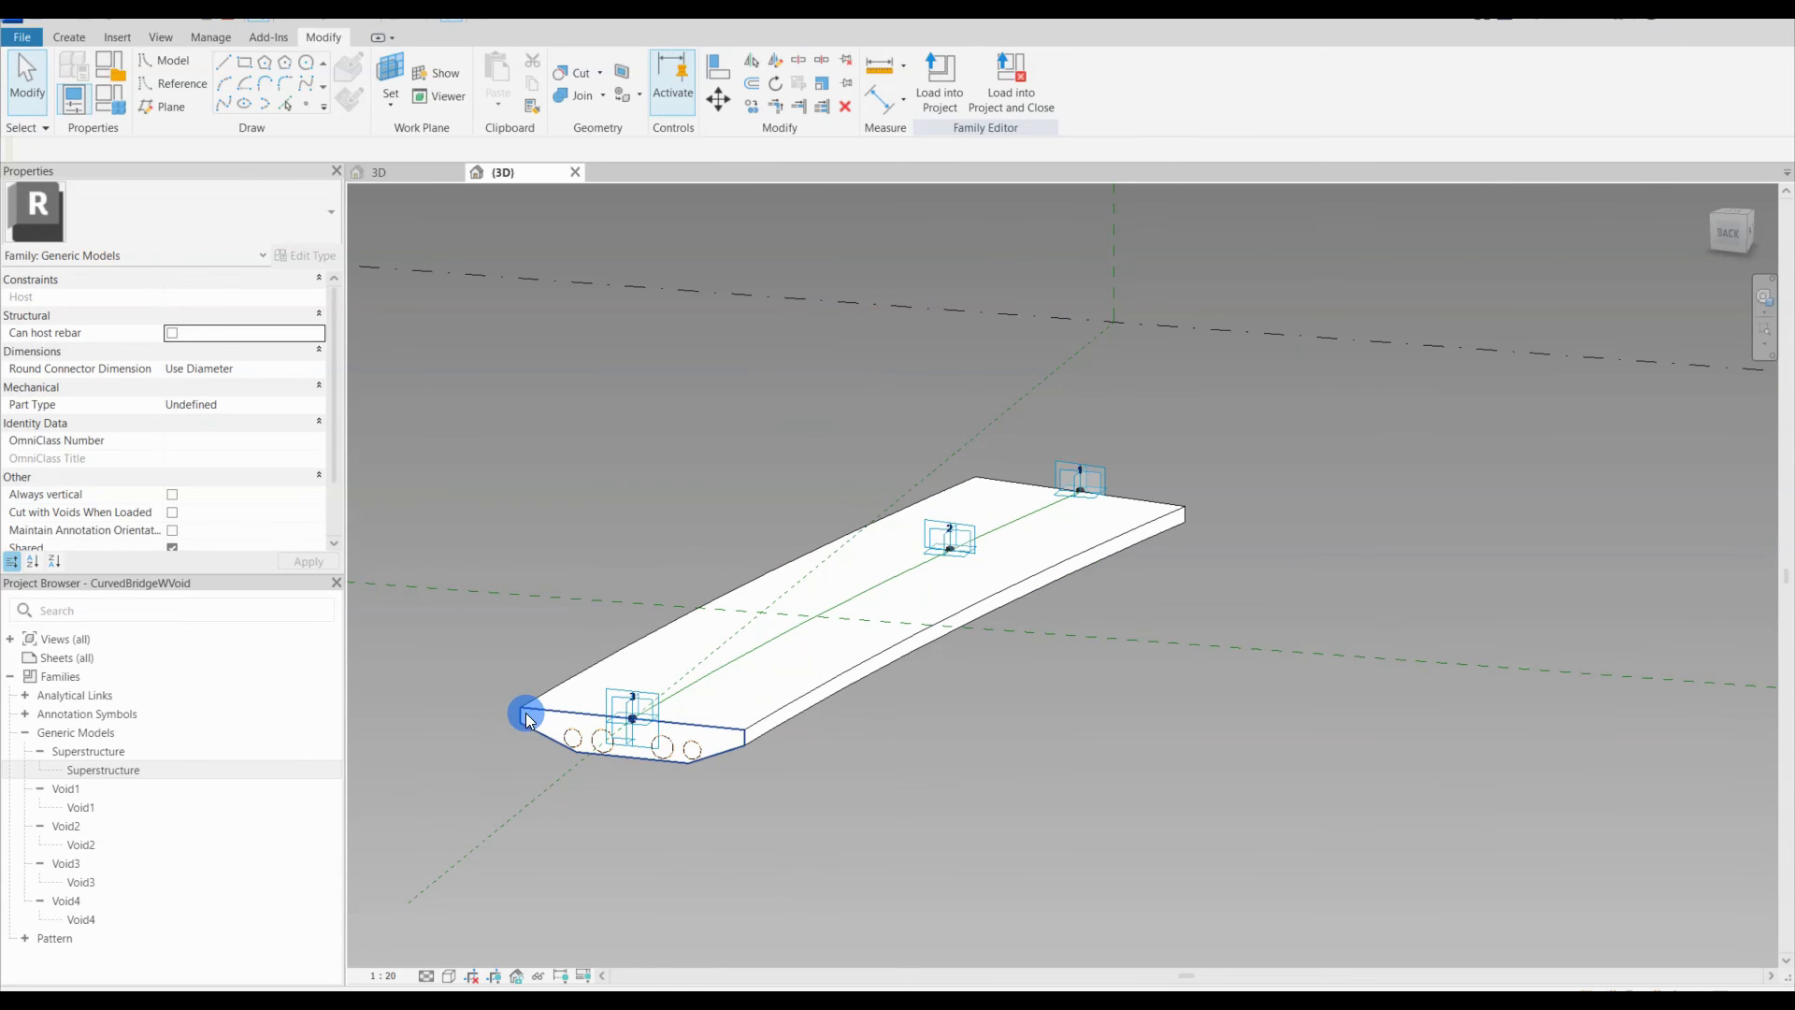
left_click(685, 730)
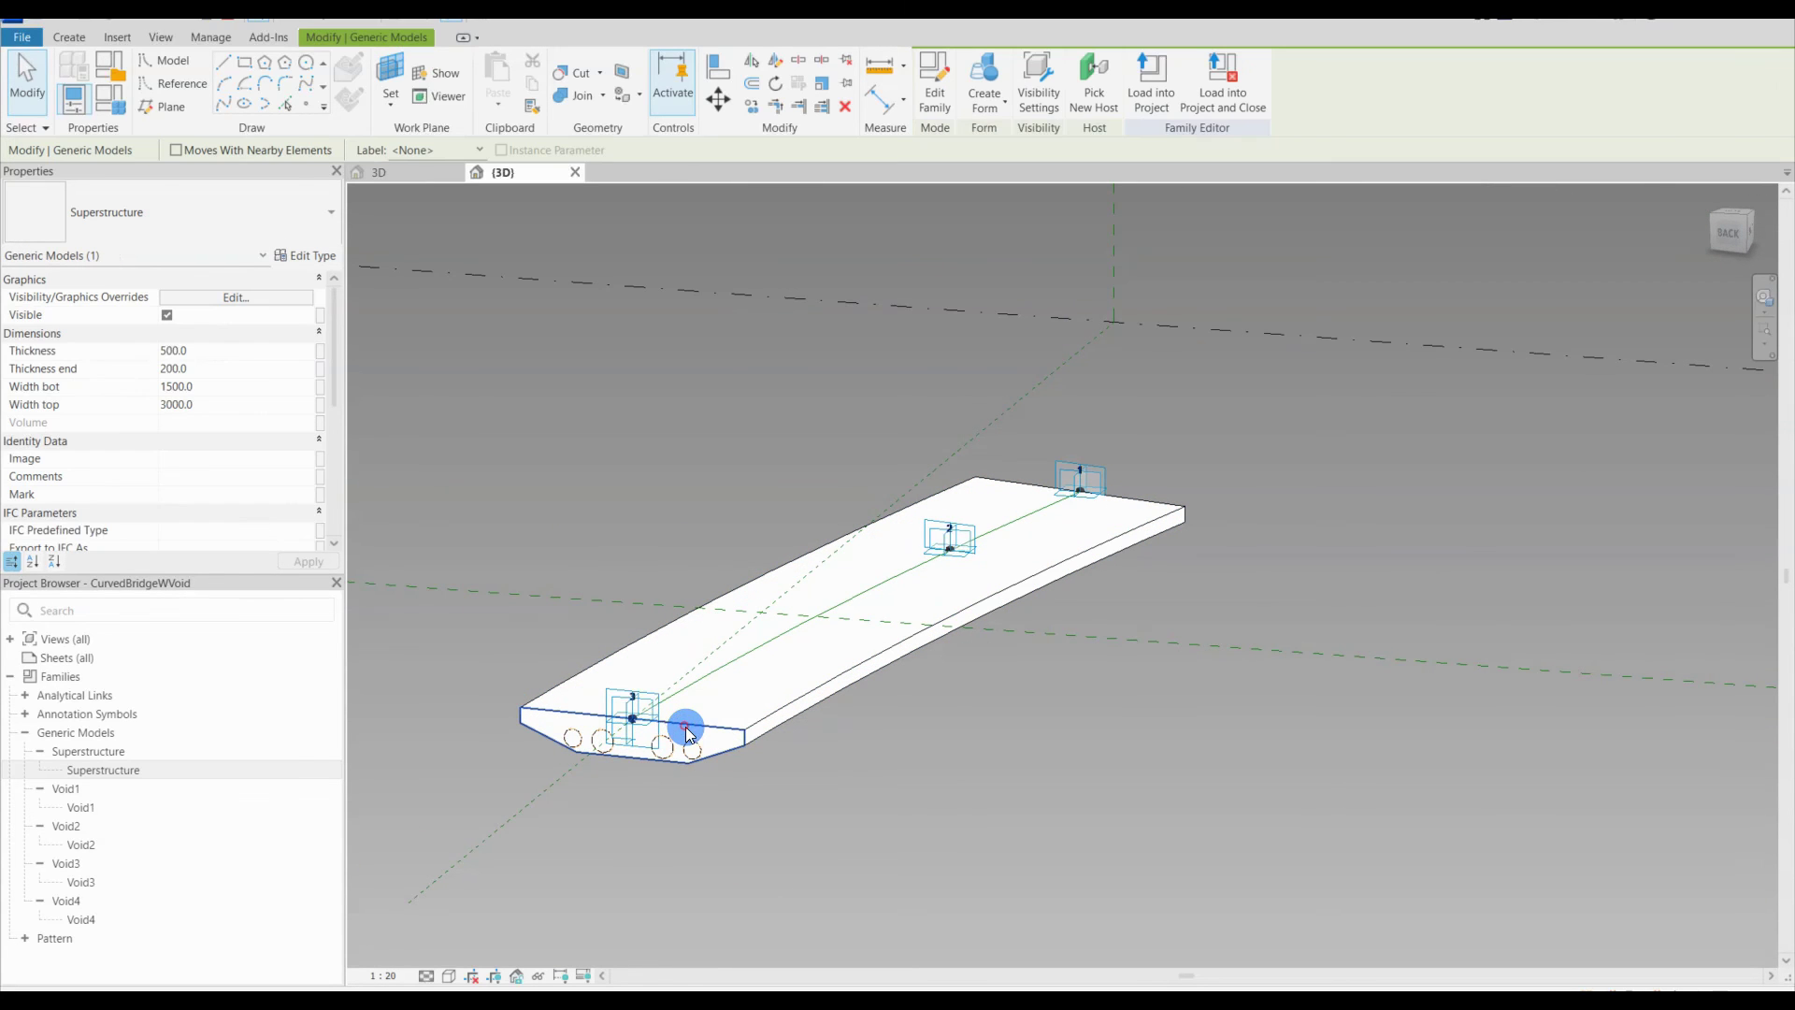
middle_click_drag(685, 730, 1182, 774, "shift")
left_click(1173, 729, "ctrl")
scroll(777, 731, "down", 3)
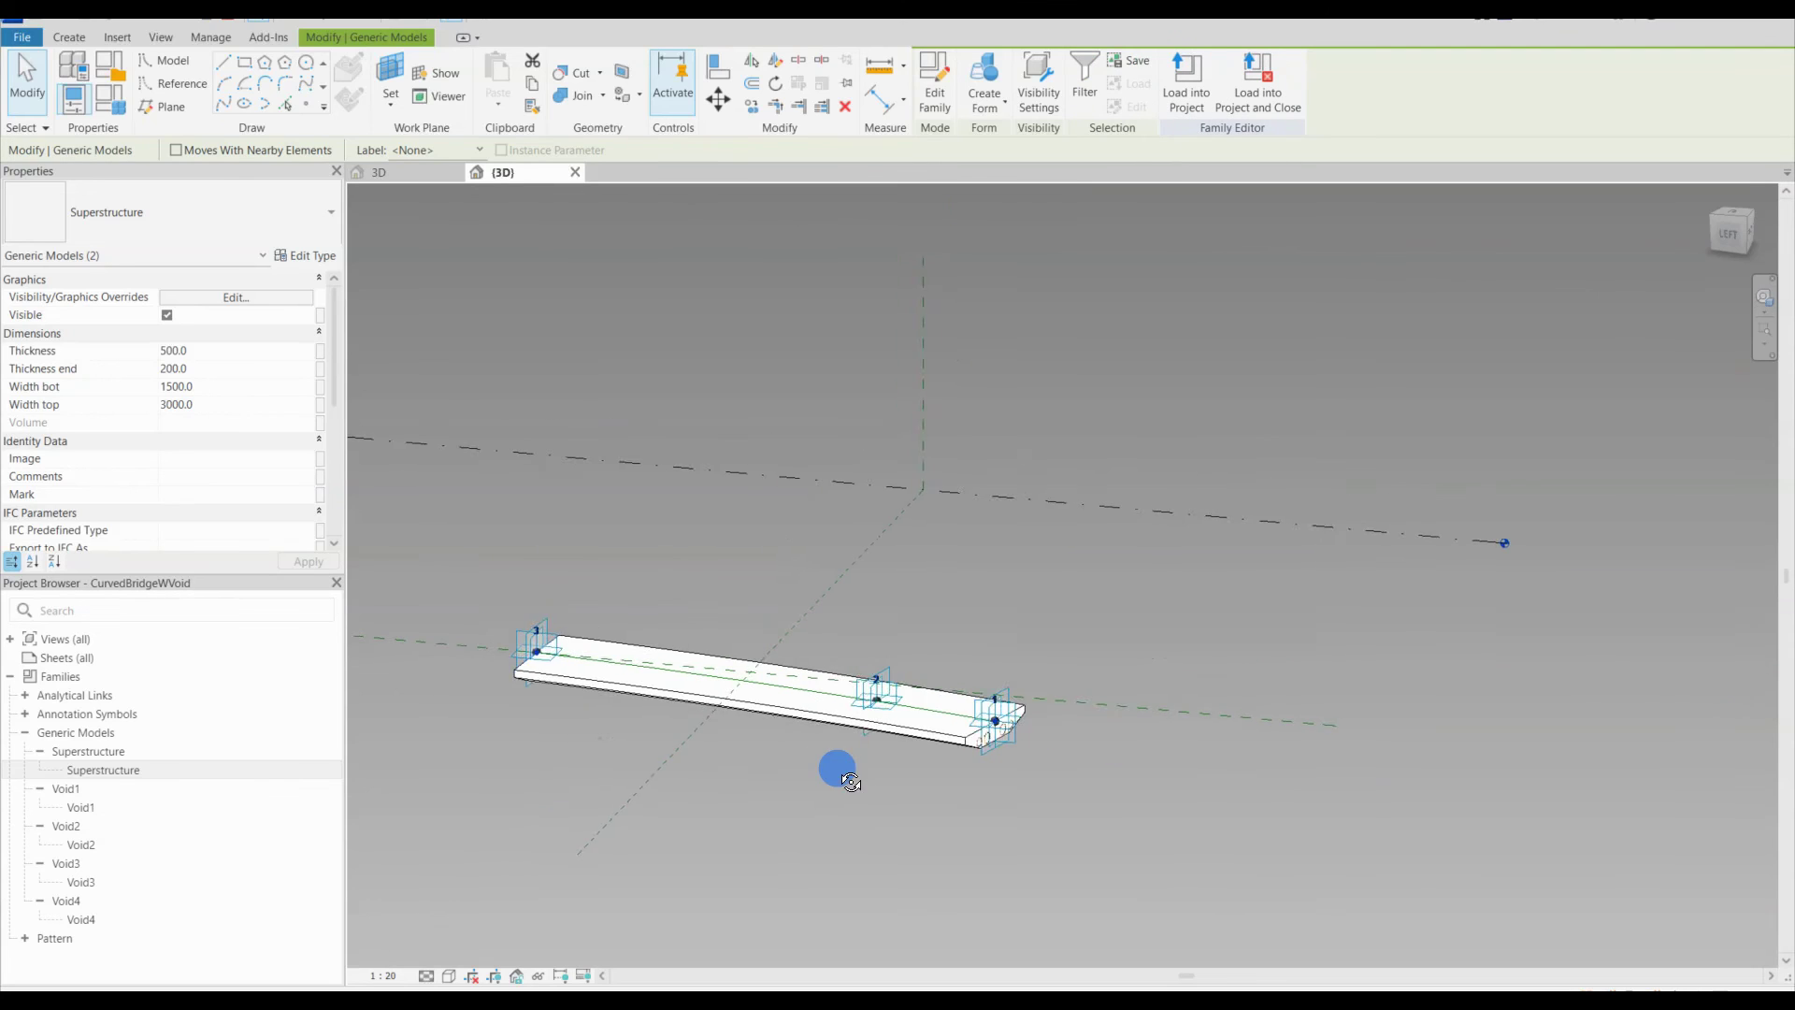
middle_click_drag(884, 767, 1074, 768, "shift")
left_click(319, 350)
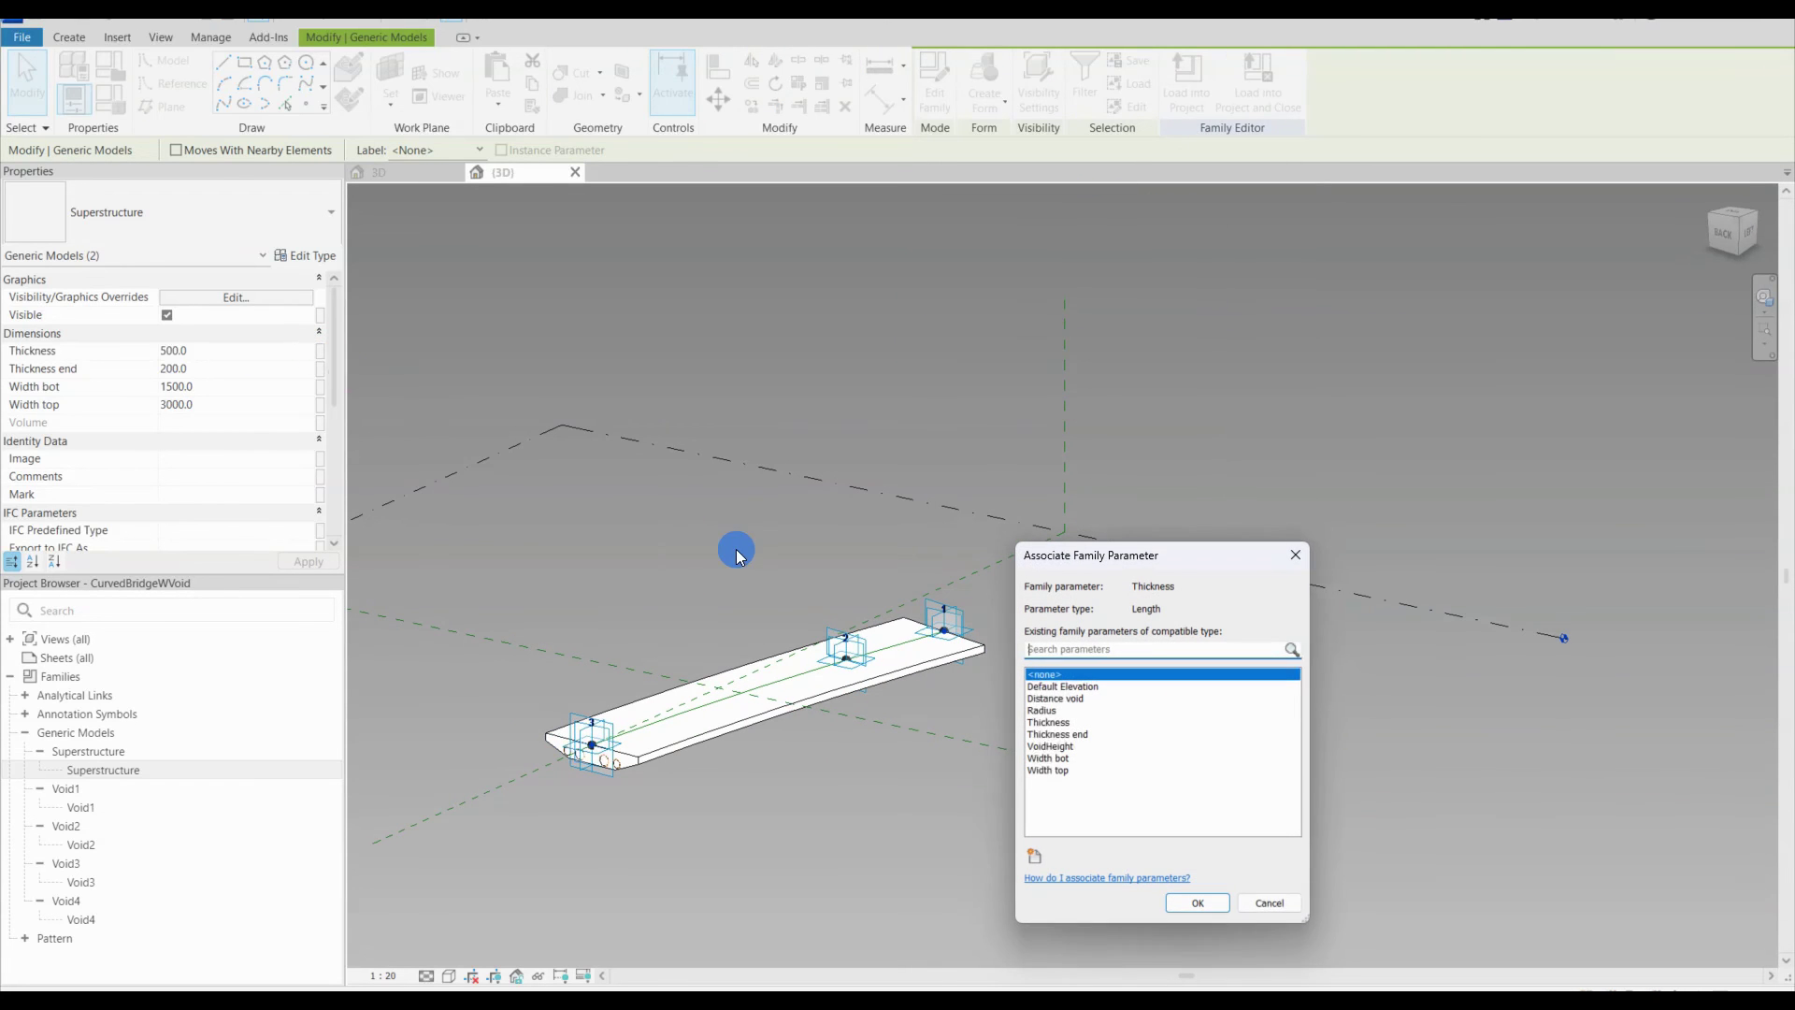
left_click(1072, 725)
left_click(1196, 902)
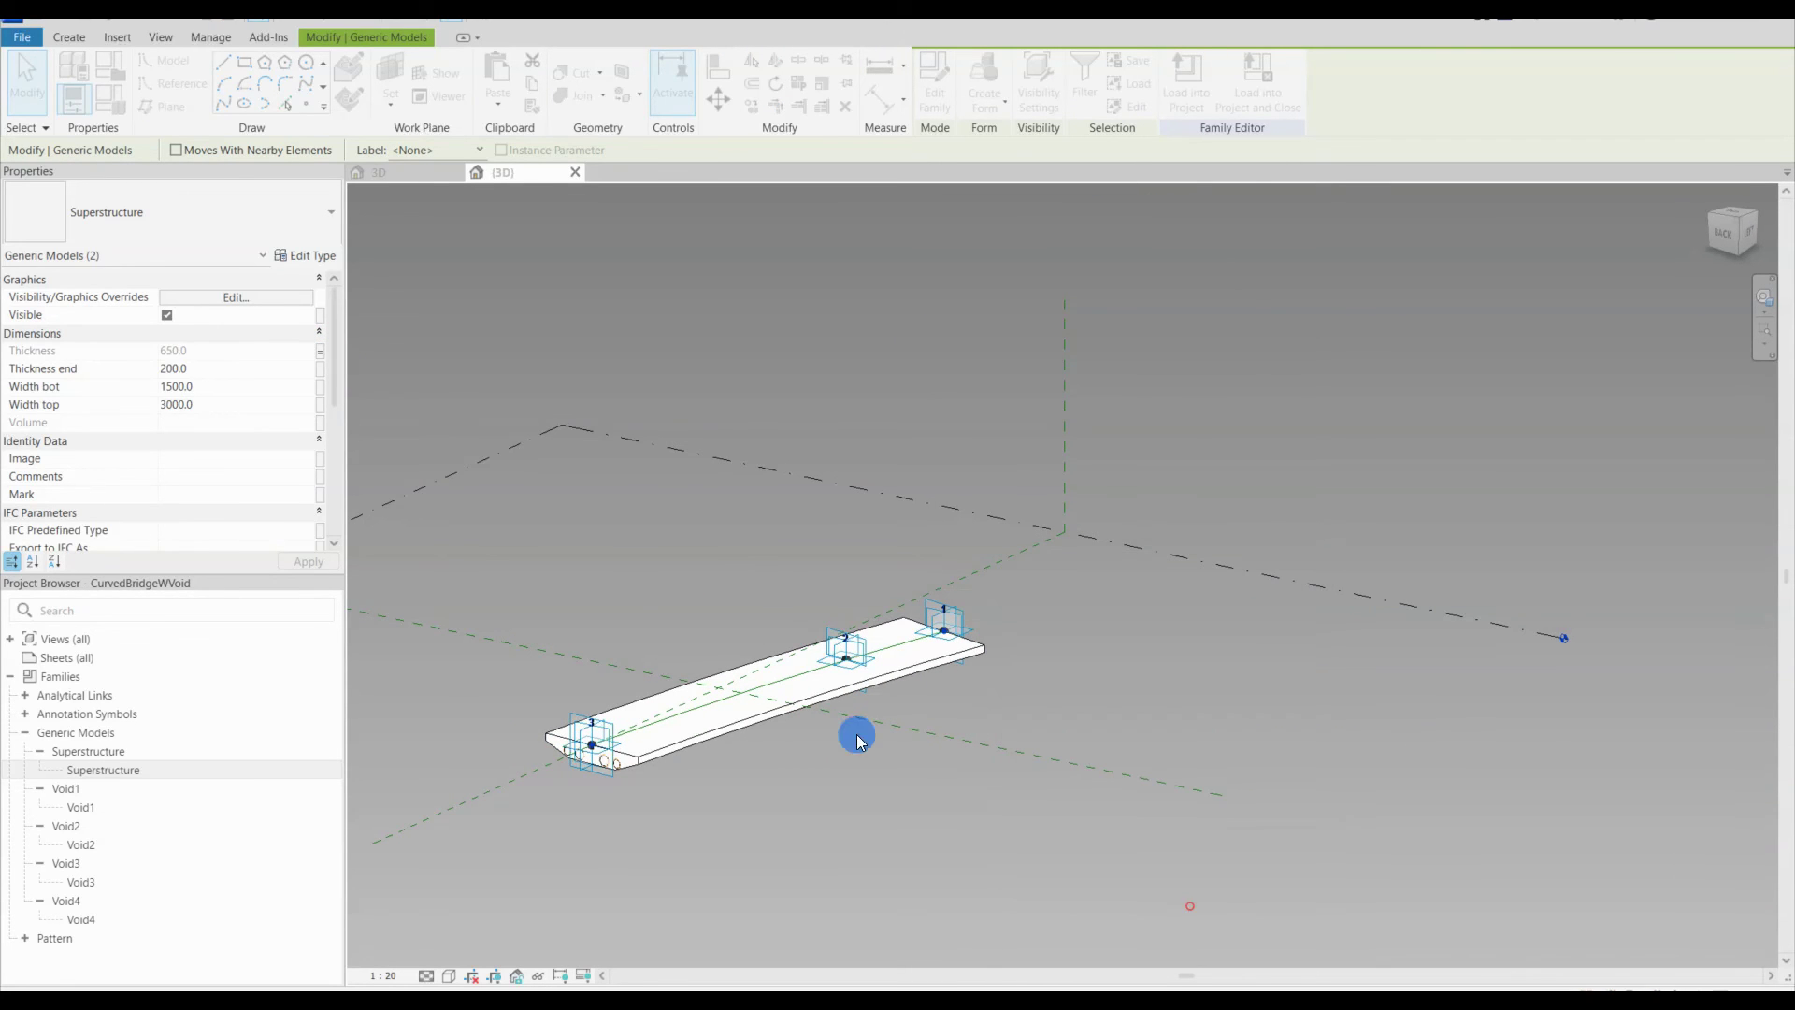
Step: Associate the Superstructure profiles' Thickness end, Width bot and Width top with the family parameters of the same names
left_click(320, 364)
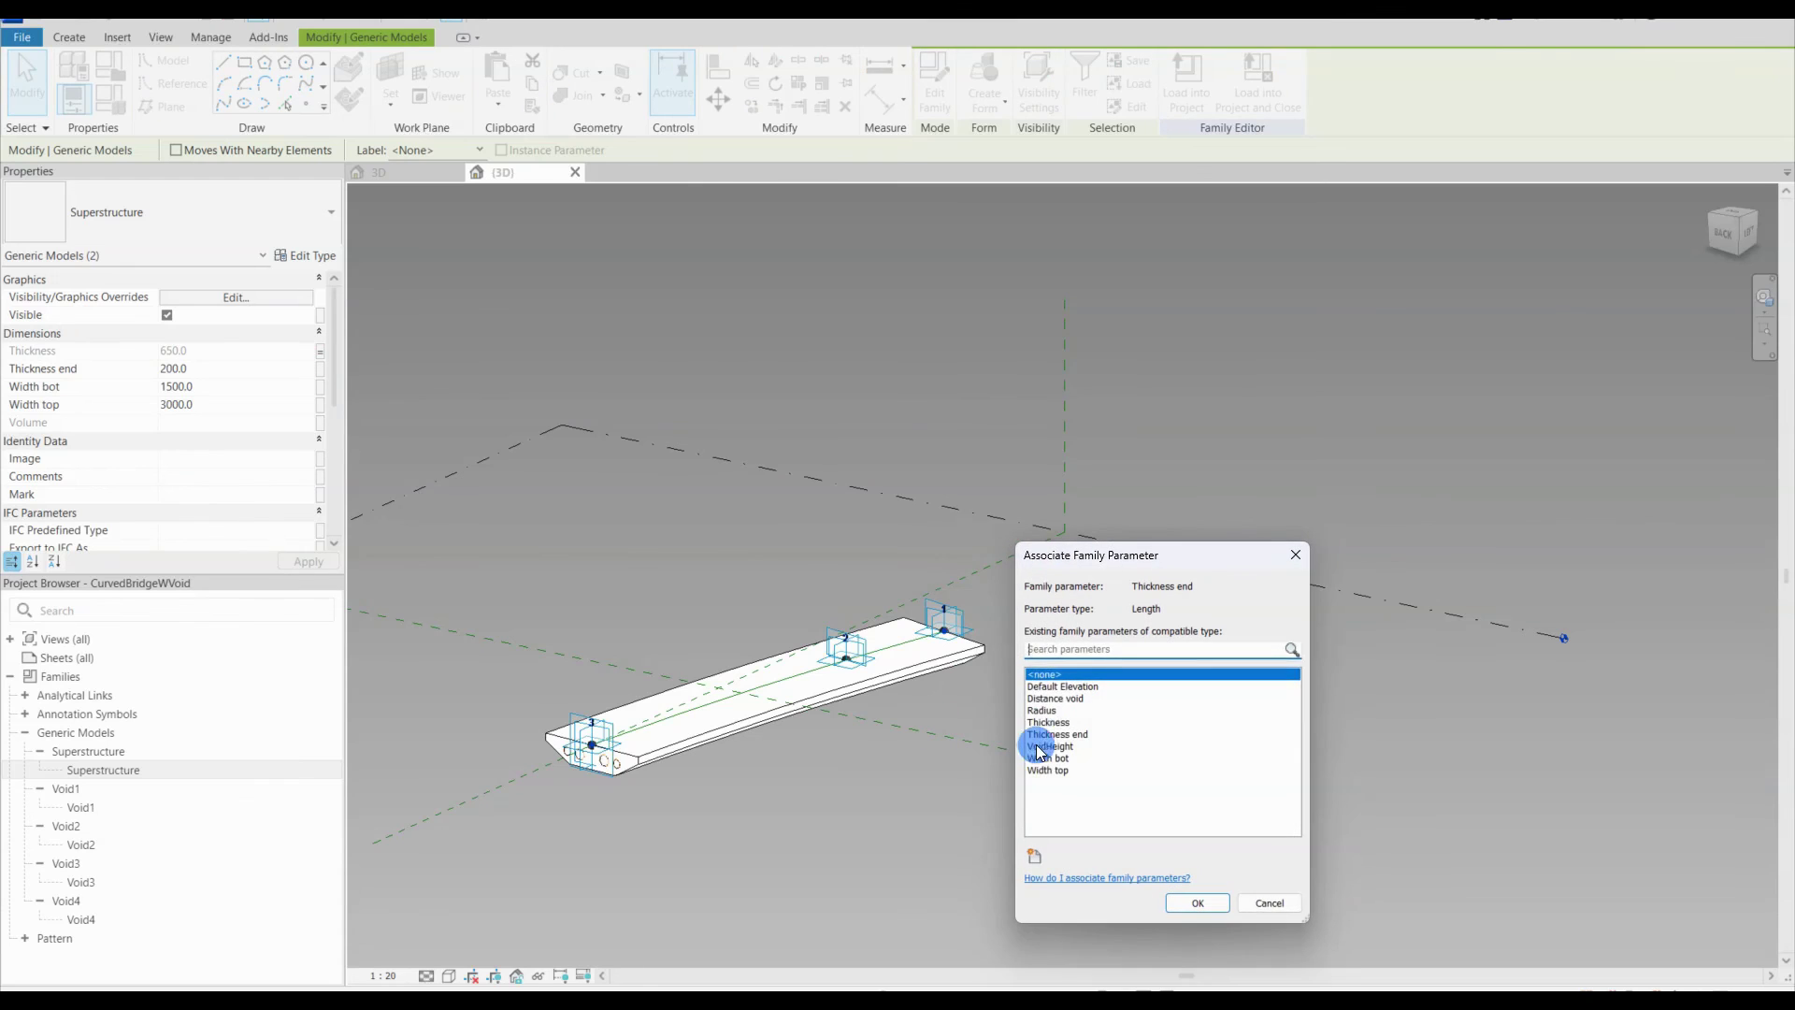
left_click(1040, 729)
left_click(1197, 901)
left_click(321, 388)
left_click(1076, 756)
left_click(1173, 897)
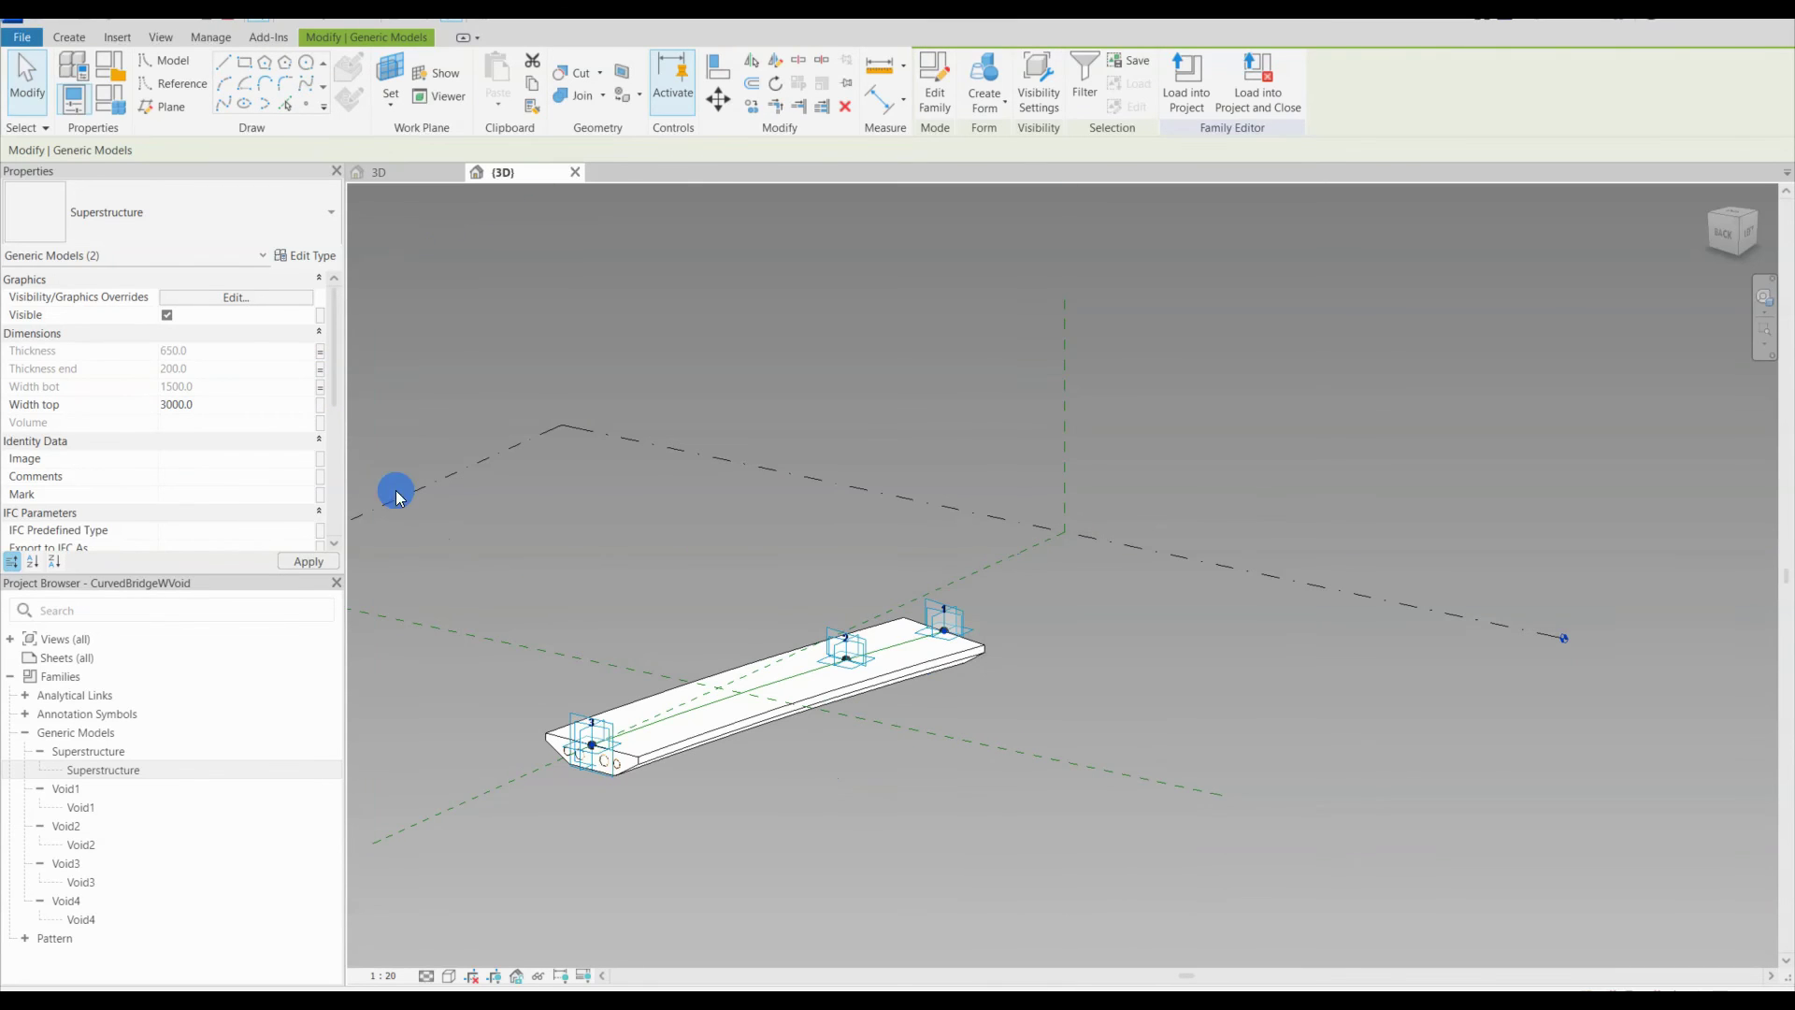
left_click(321, 404)
left_click(1055, 783)
left_click(1197, 902)
left_click(762, 832)
middle_click_drag(762, 832, 738, 794, "shift")
left_click(723, 802)
left_click(777, 836)
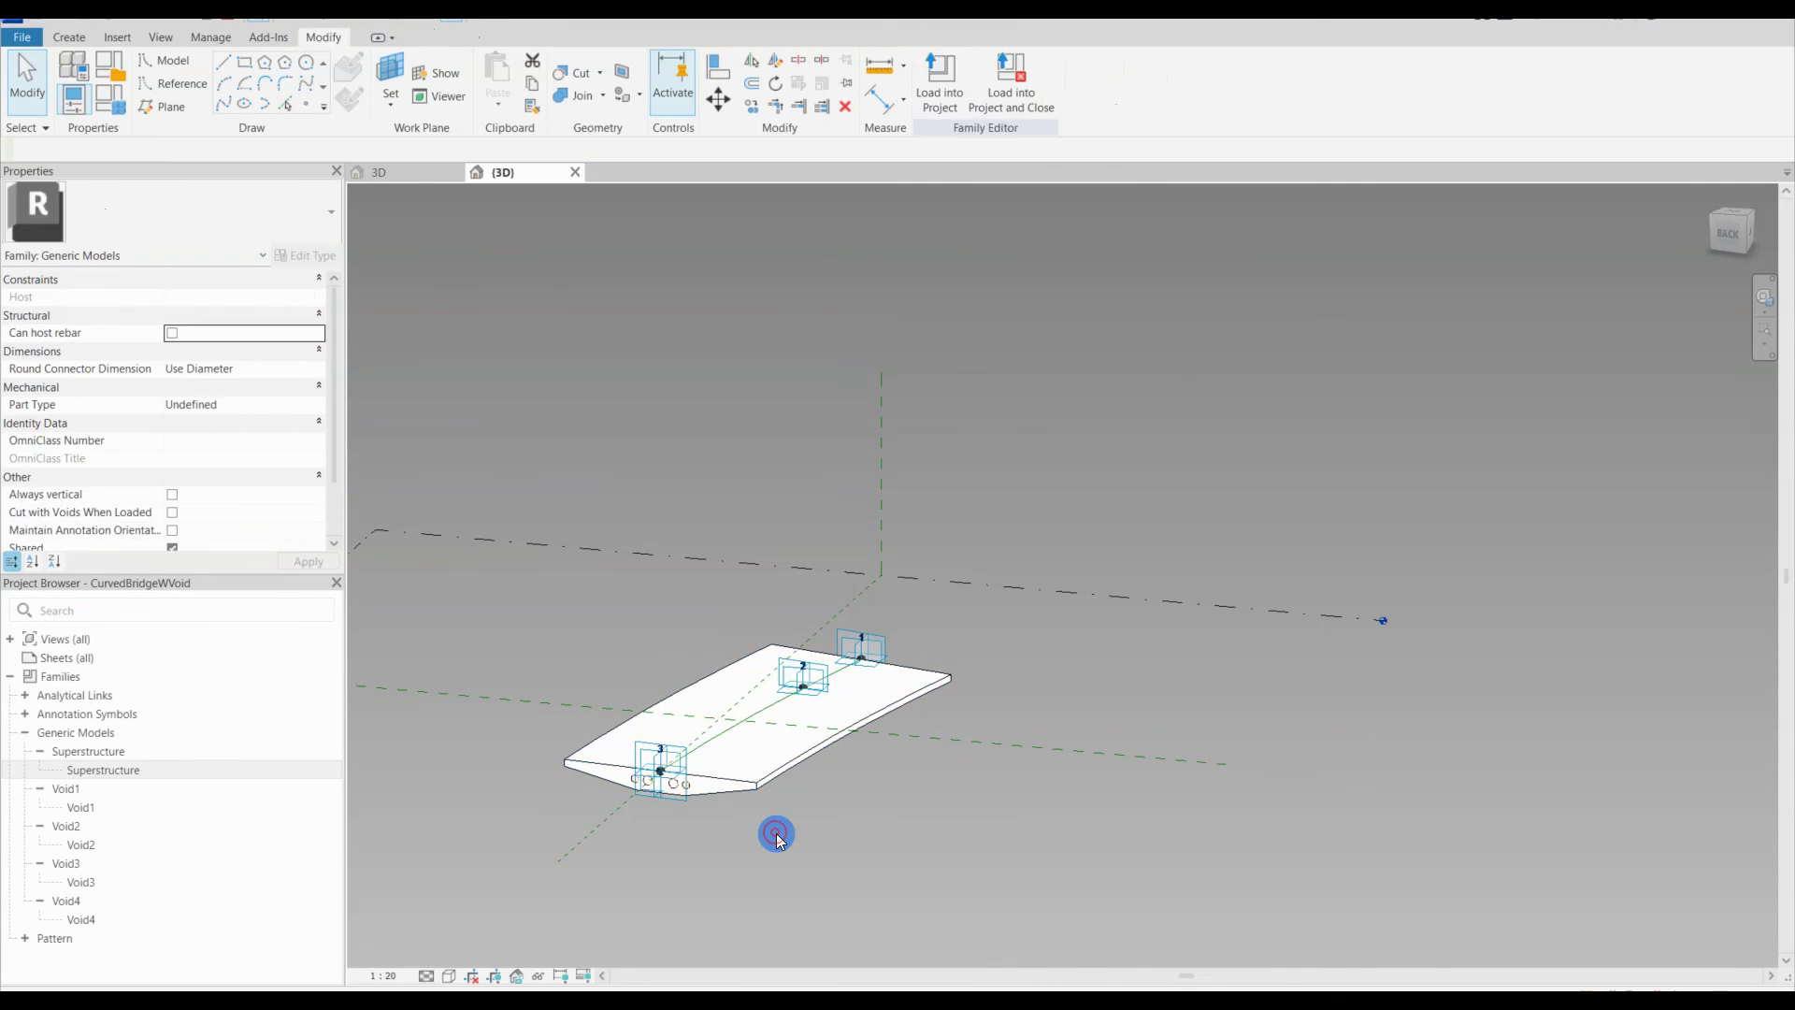
Step: Cut the four void forms out of the solid deck with Cut Geometry
scroll(589, 749, "up", 2)
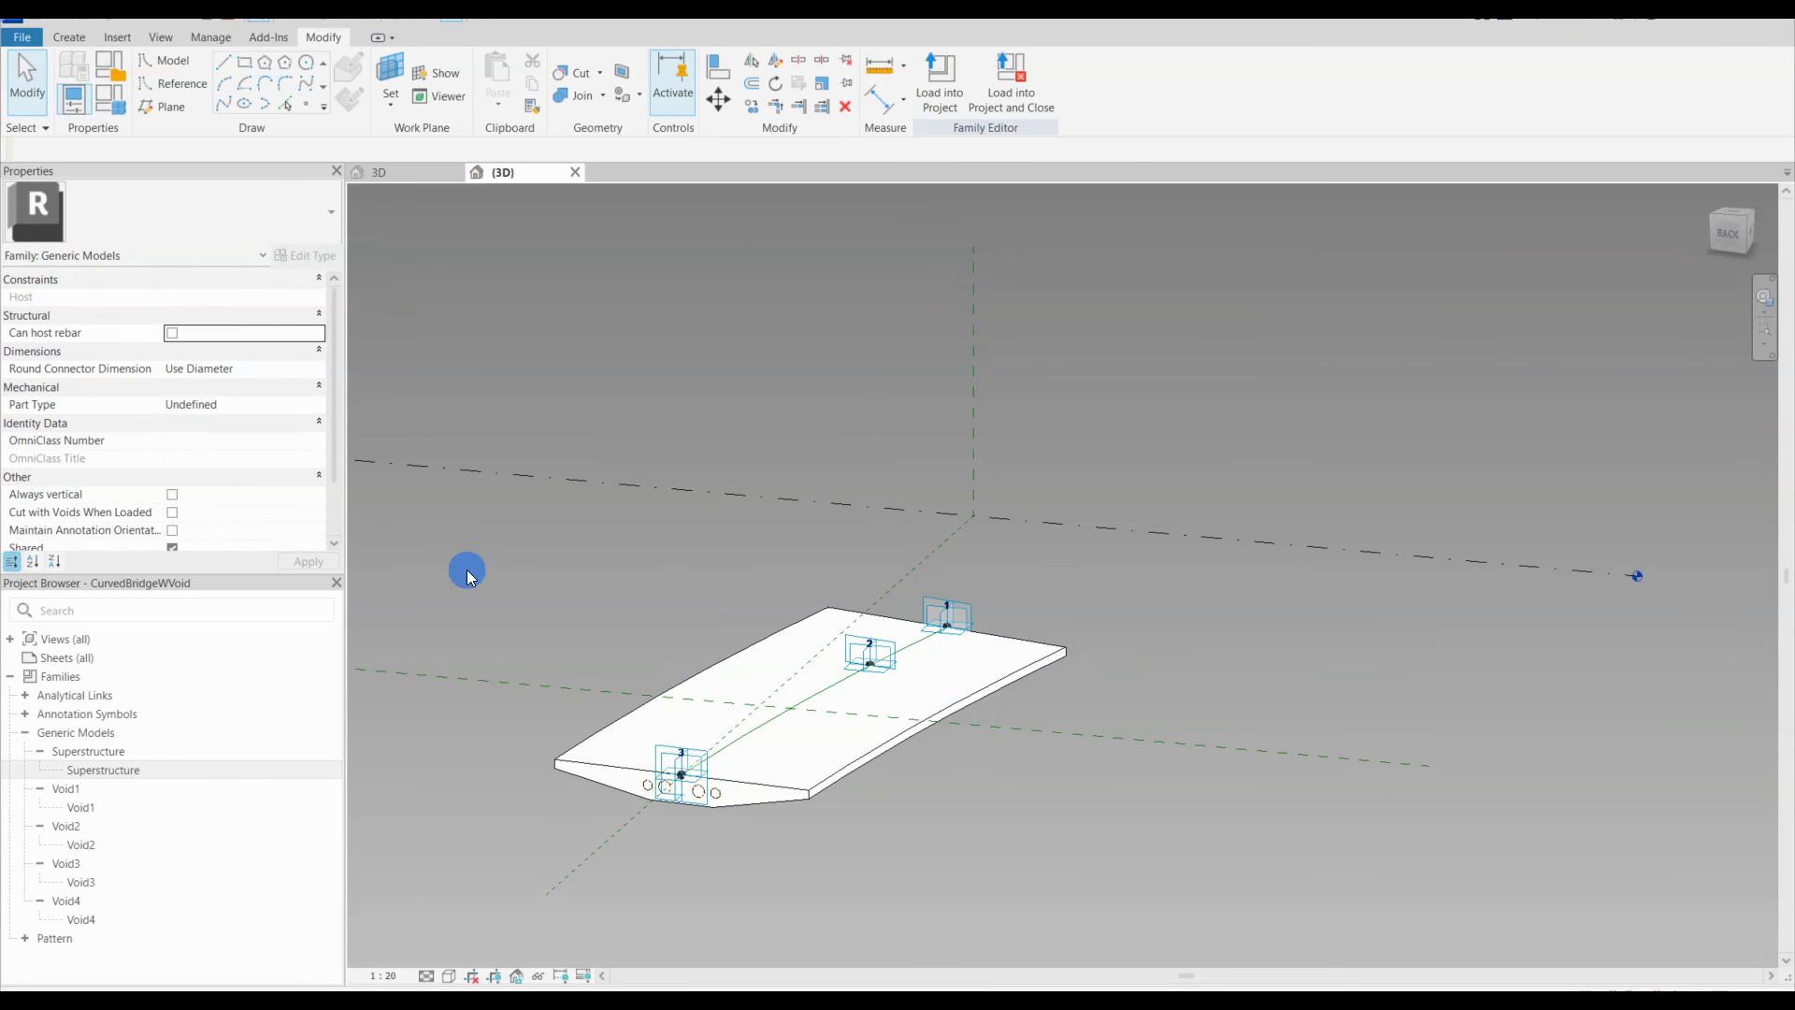
left_click(612, 734)
left_click(565, 73)
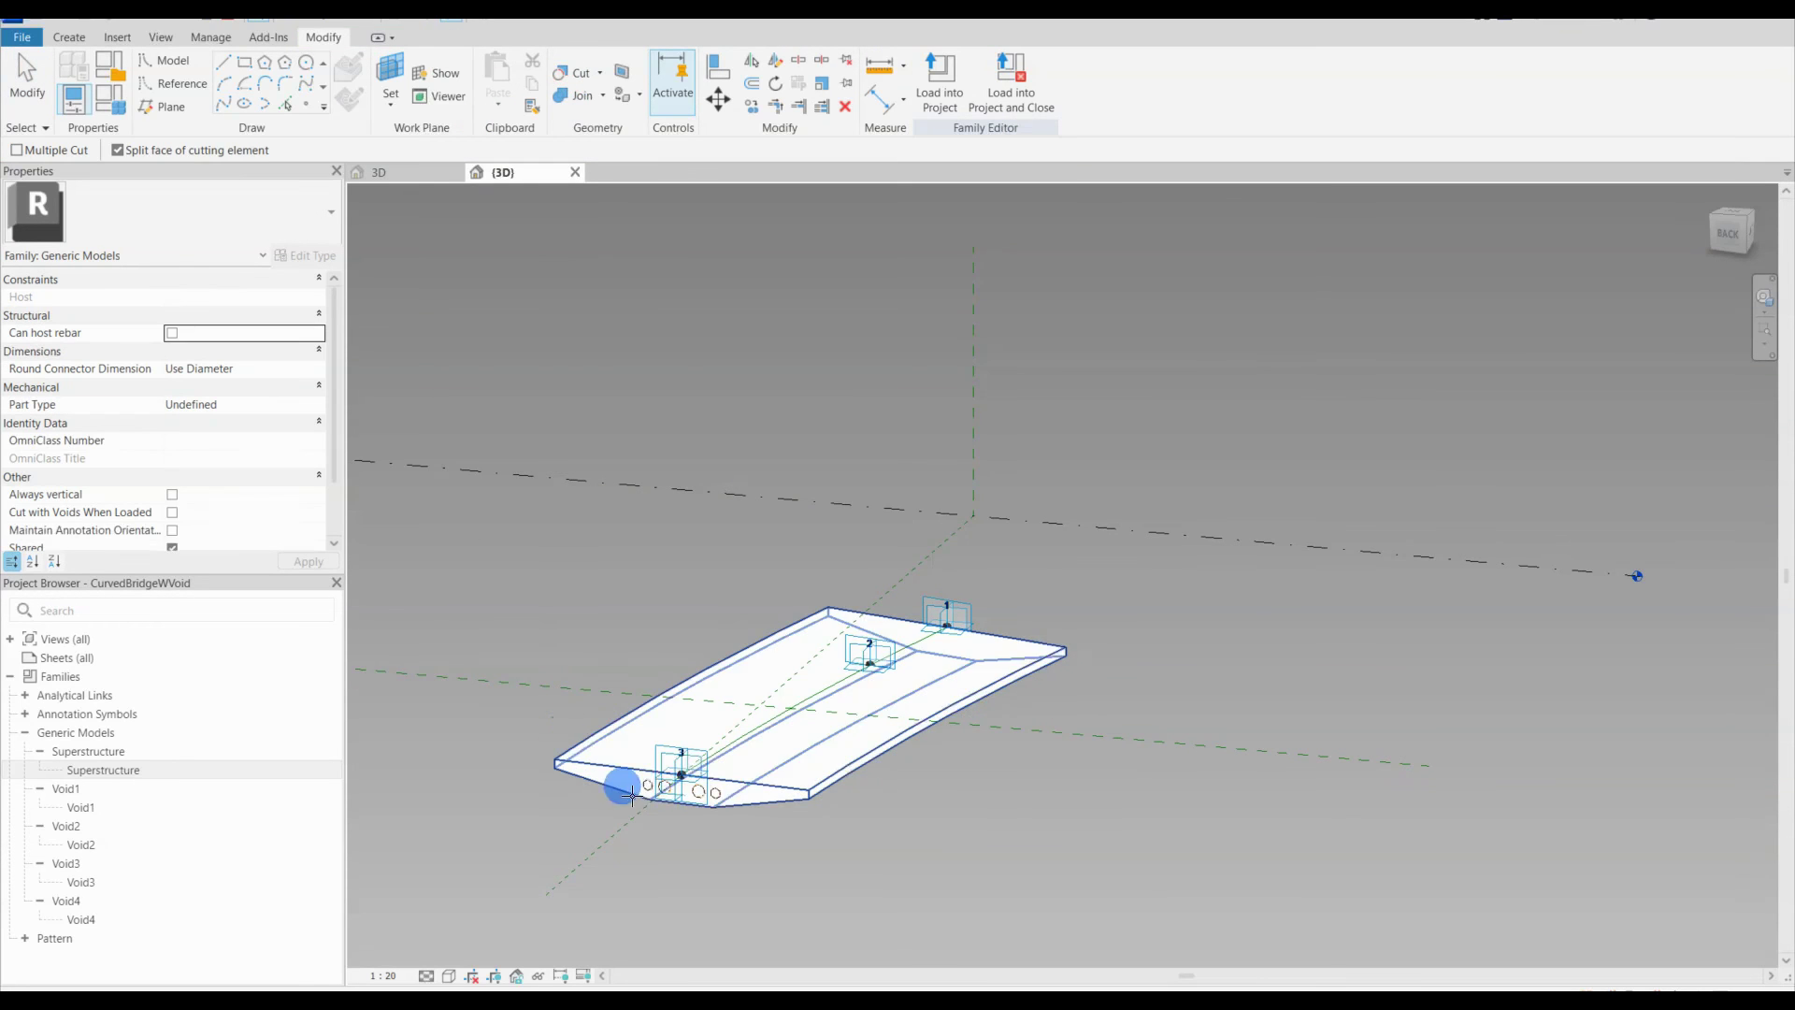
left_click(603, 738)
left_click(640, 784)
scroll(583, 807, "up", 3)
left_click(607, 659)
left_click(716, 771)
left_click(614, 671)
left_click(787, 781)
left_click(640, 663)
left_click(815, 783)
scroll(622, 734, "down", 2)
key("Escape")
Step: Set the Distance void family parameter to 500 and apply the change to the family
middle_click_drag(911, 822, 847, 825, "shift")
scroll(857, 748, "up", 3)
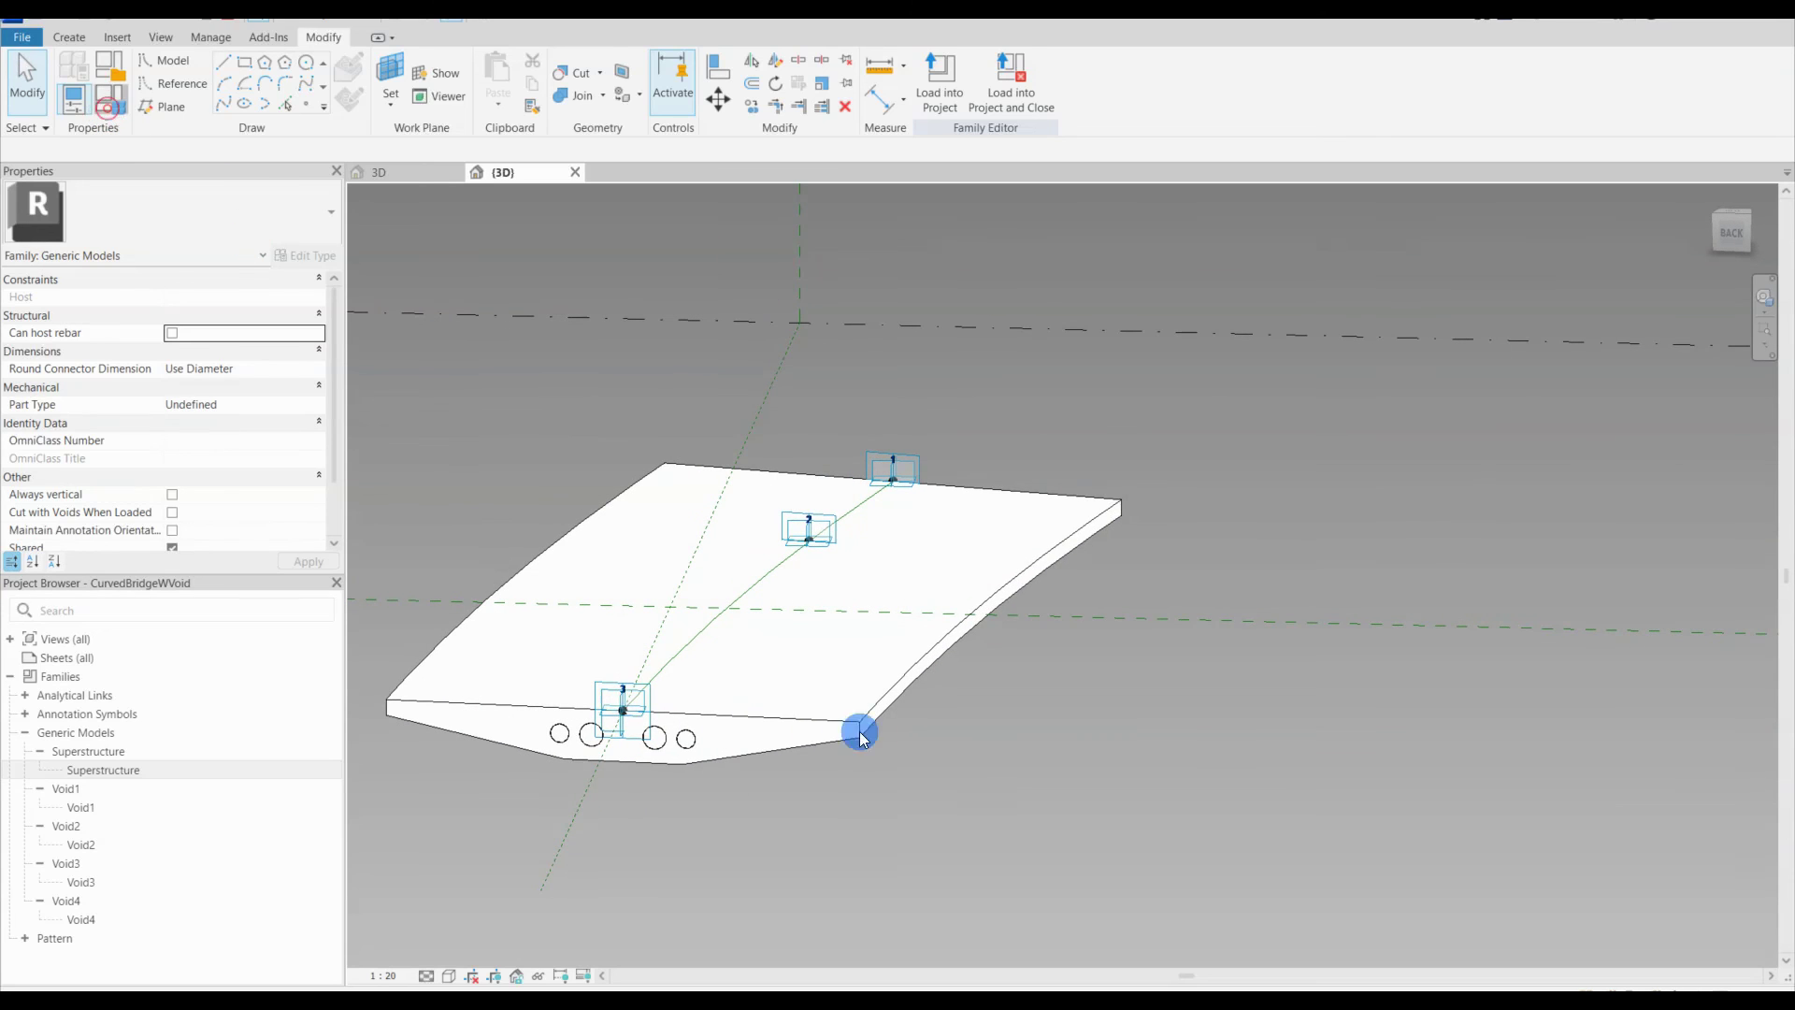
left_click(1225, 551)
type("500")
left_click(1567, 910)
left_click(1420, 910)
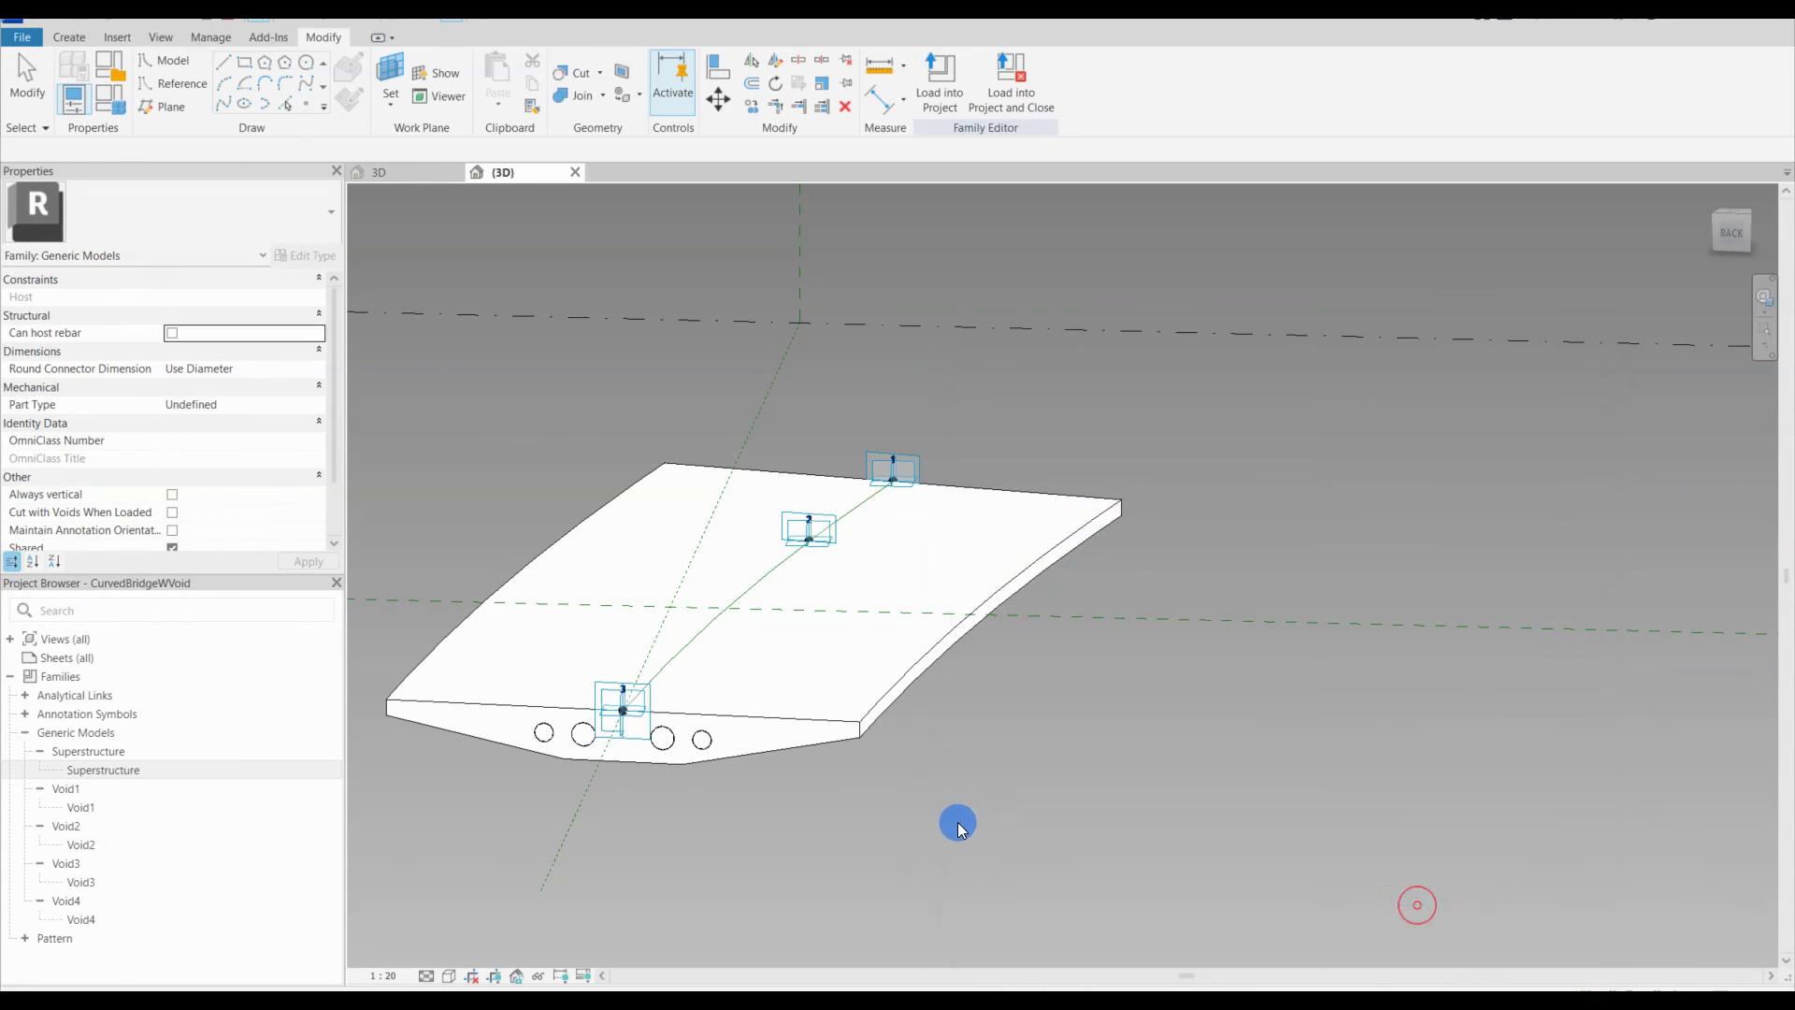
Step: Load the finished CurvedBridgeWVoid family into the EB project
scroll(969, 818, "down", 2)
middle_click_drag(970, 817, 921, 836, "shift")
left_click(939, 79)
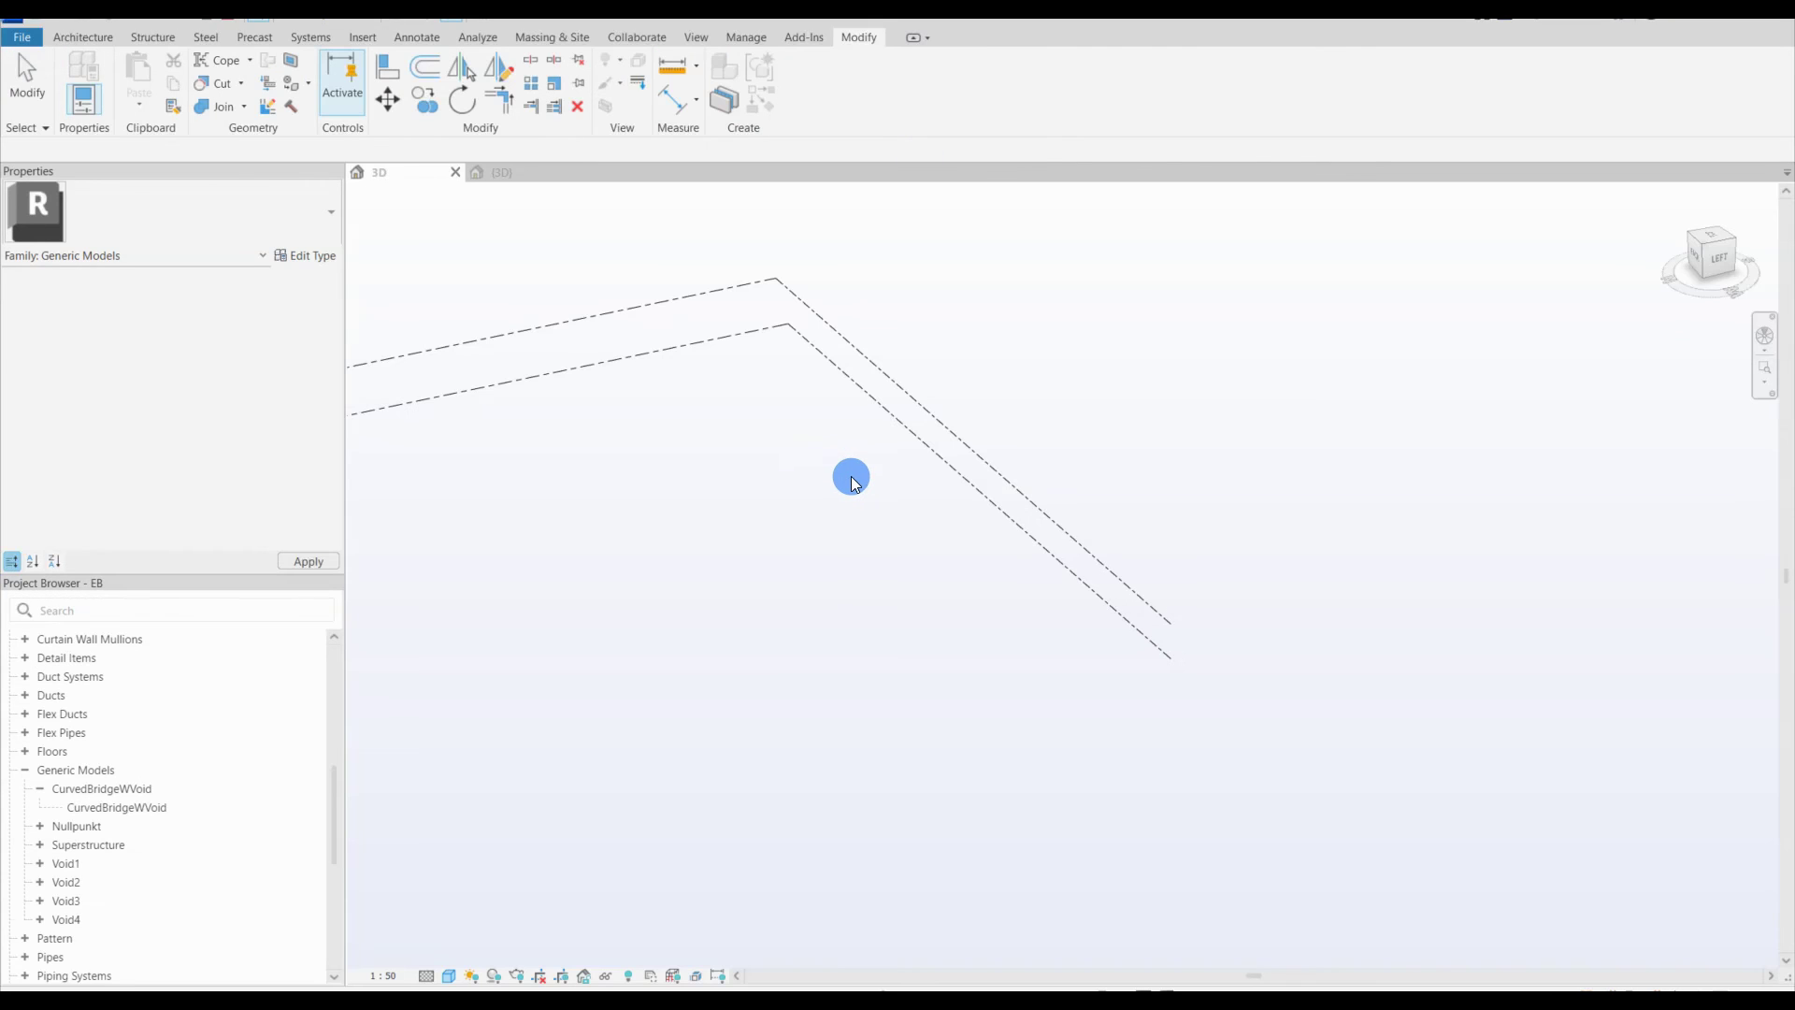
Step: Place a curved CurvedBridgeWVoid instance through three points on the Plan 01 level in the 3D view
left_click(40, 788)
left_click(91, 808)
left_click_drag(838, 499, 838, 495)
left_click(843, 476)
left_click(748, 544)
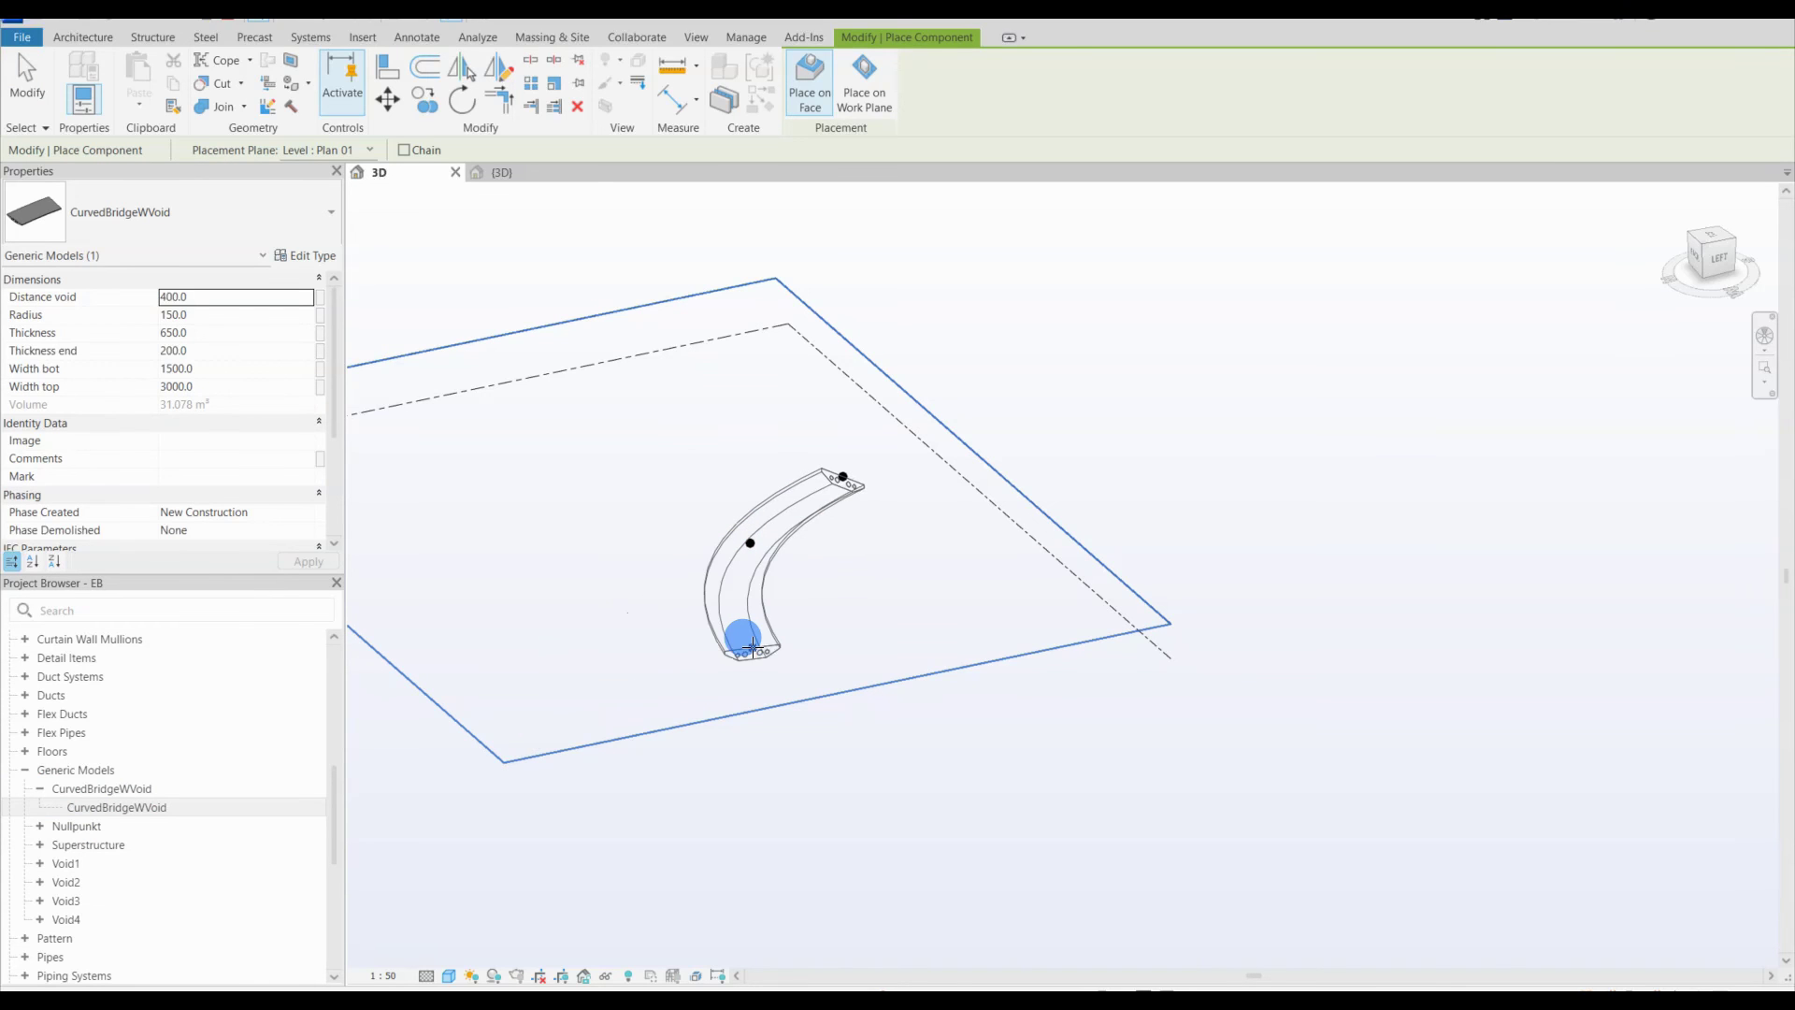
key("Escape")
middle_click_drag(824, 778, 717, 596, "shift")
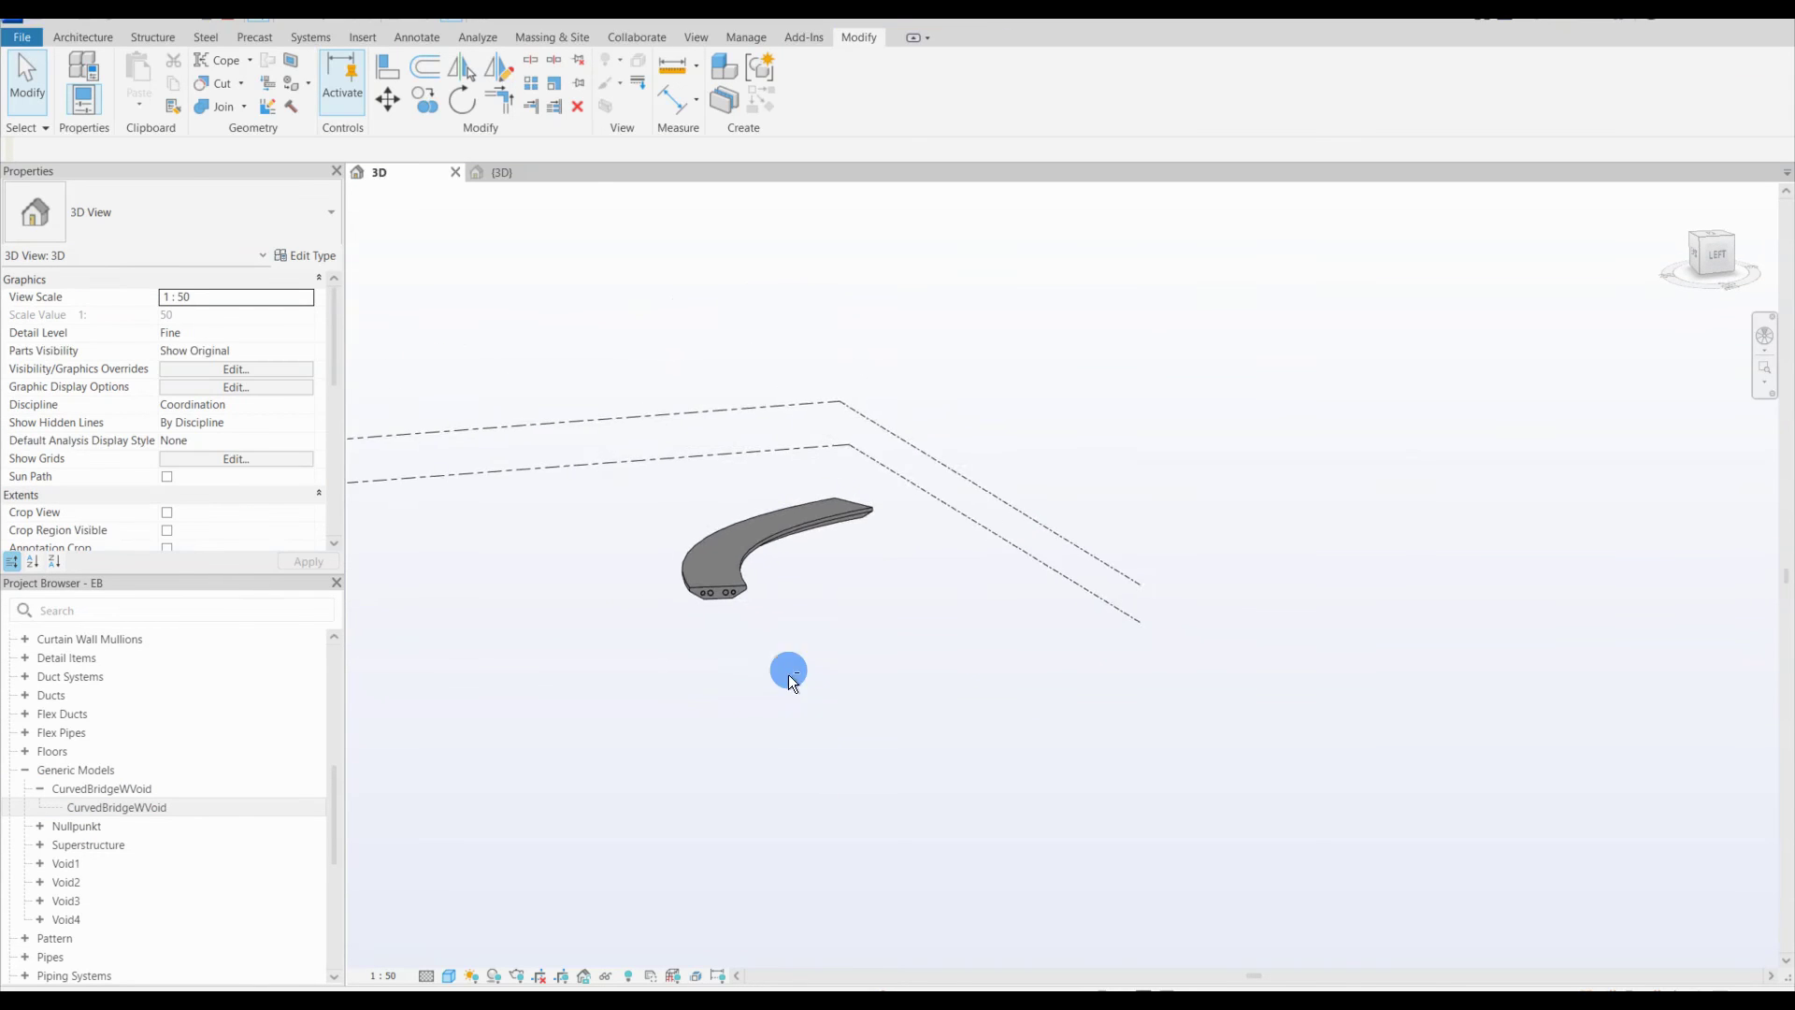
scroll(715, 590, "up", 3)
middle_click_drag(799, 776, 836, 739, "shift")
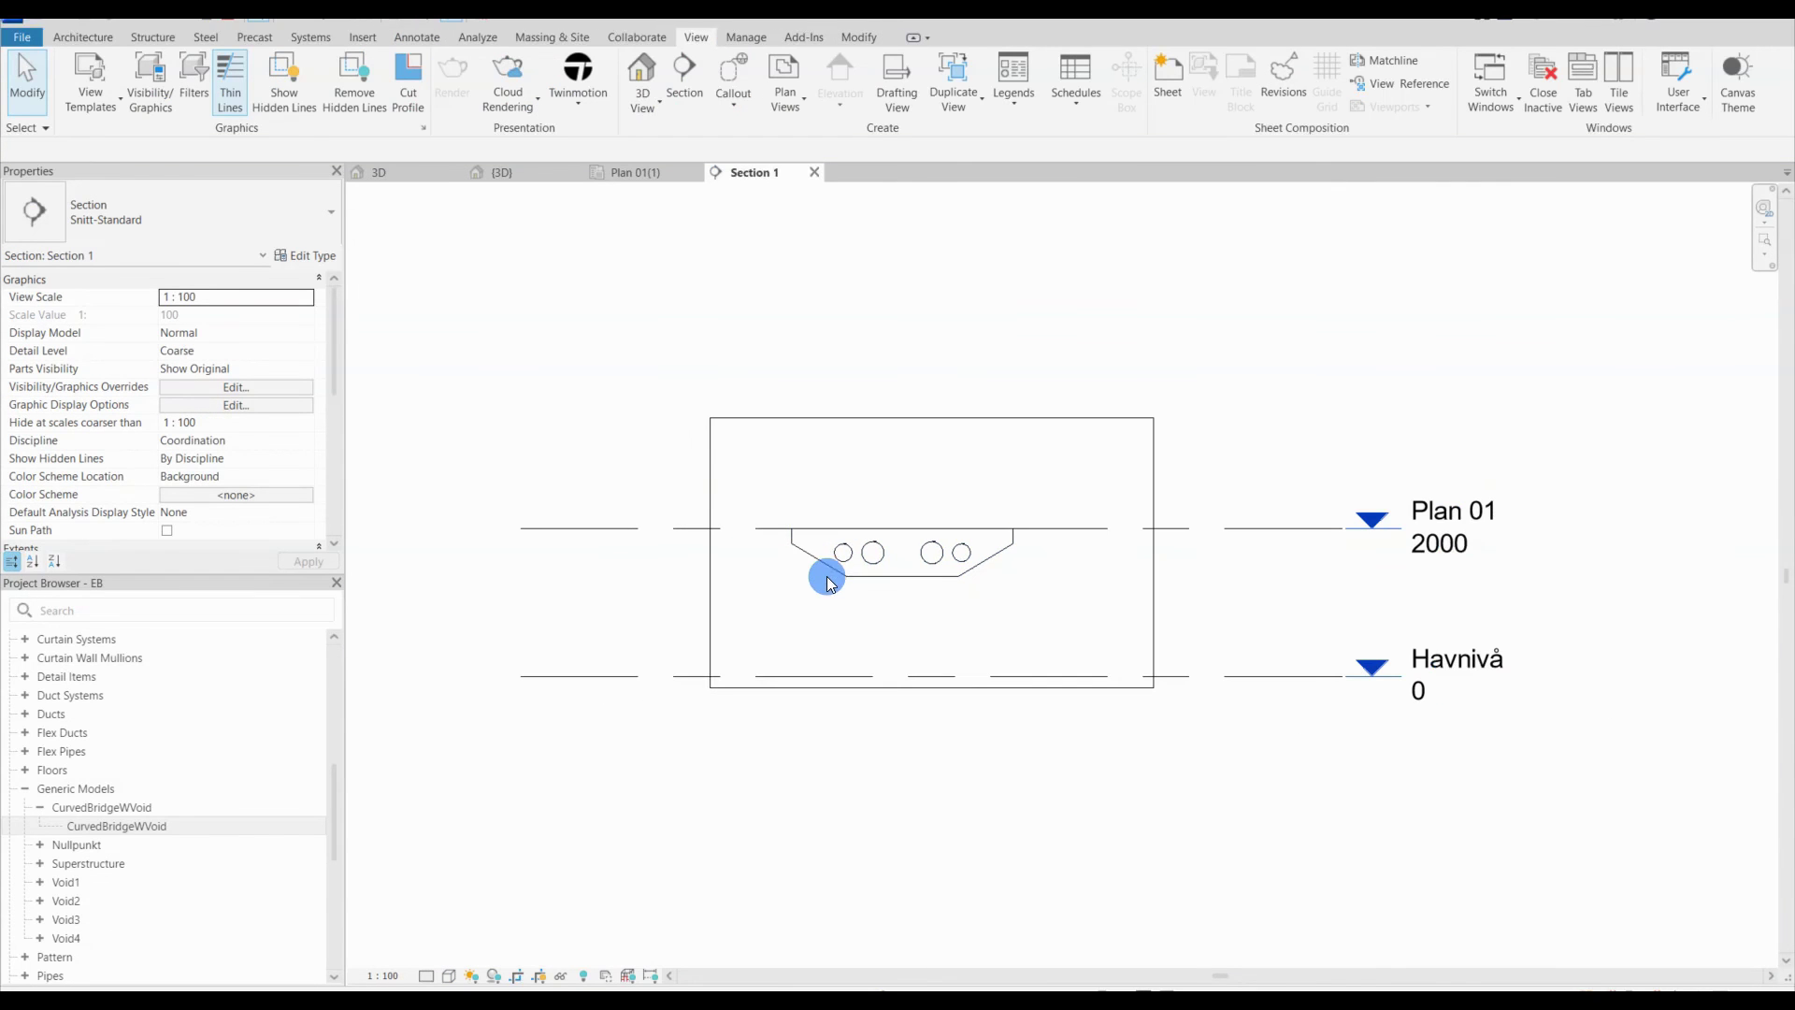
scroll(822, 561, "up", 3)
key("d")
key("i")
left_click(774, 529)
left_click(1277, 505)
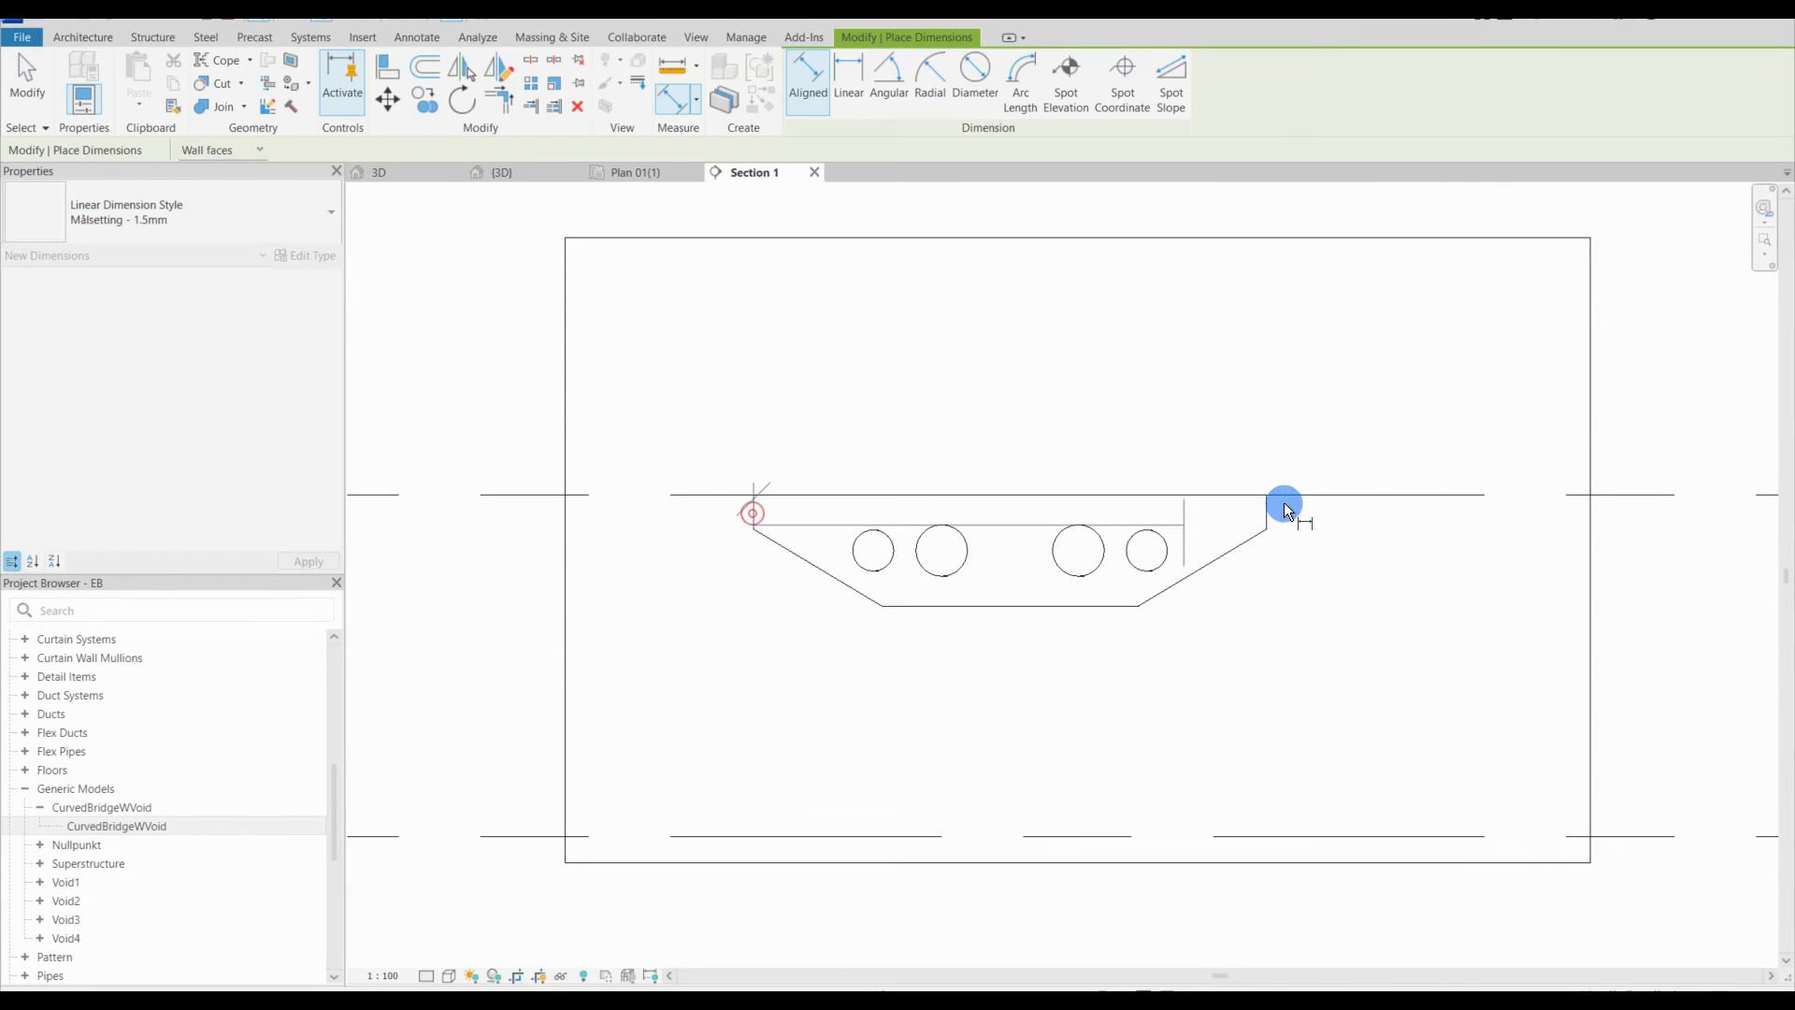
left_click(1035, 430)
left_click(885, 609)
key("Escape")
key("Escape")
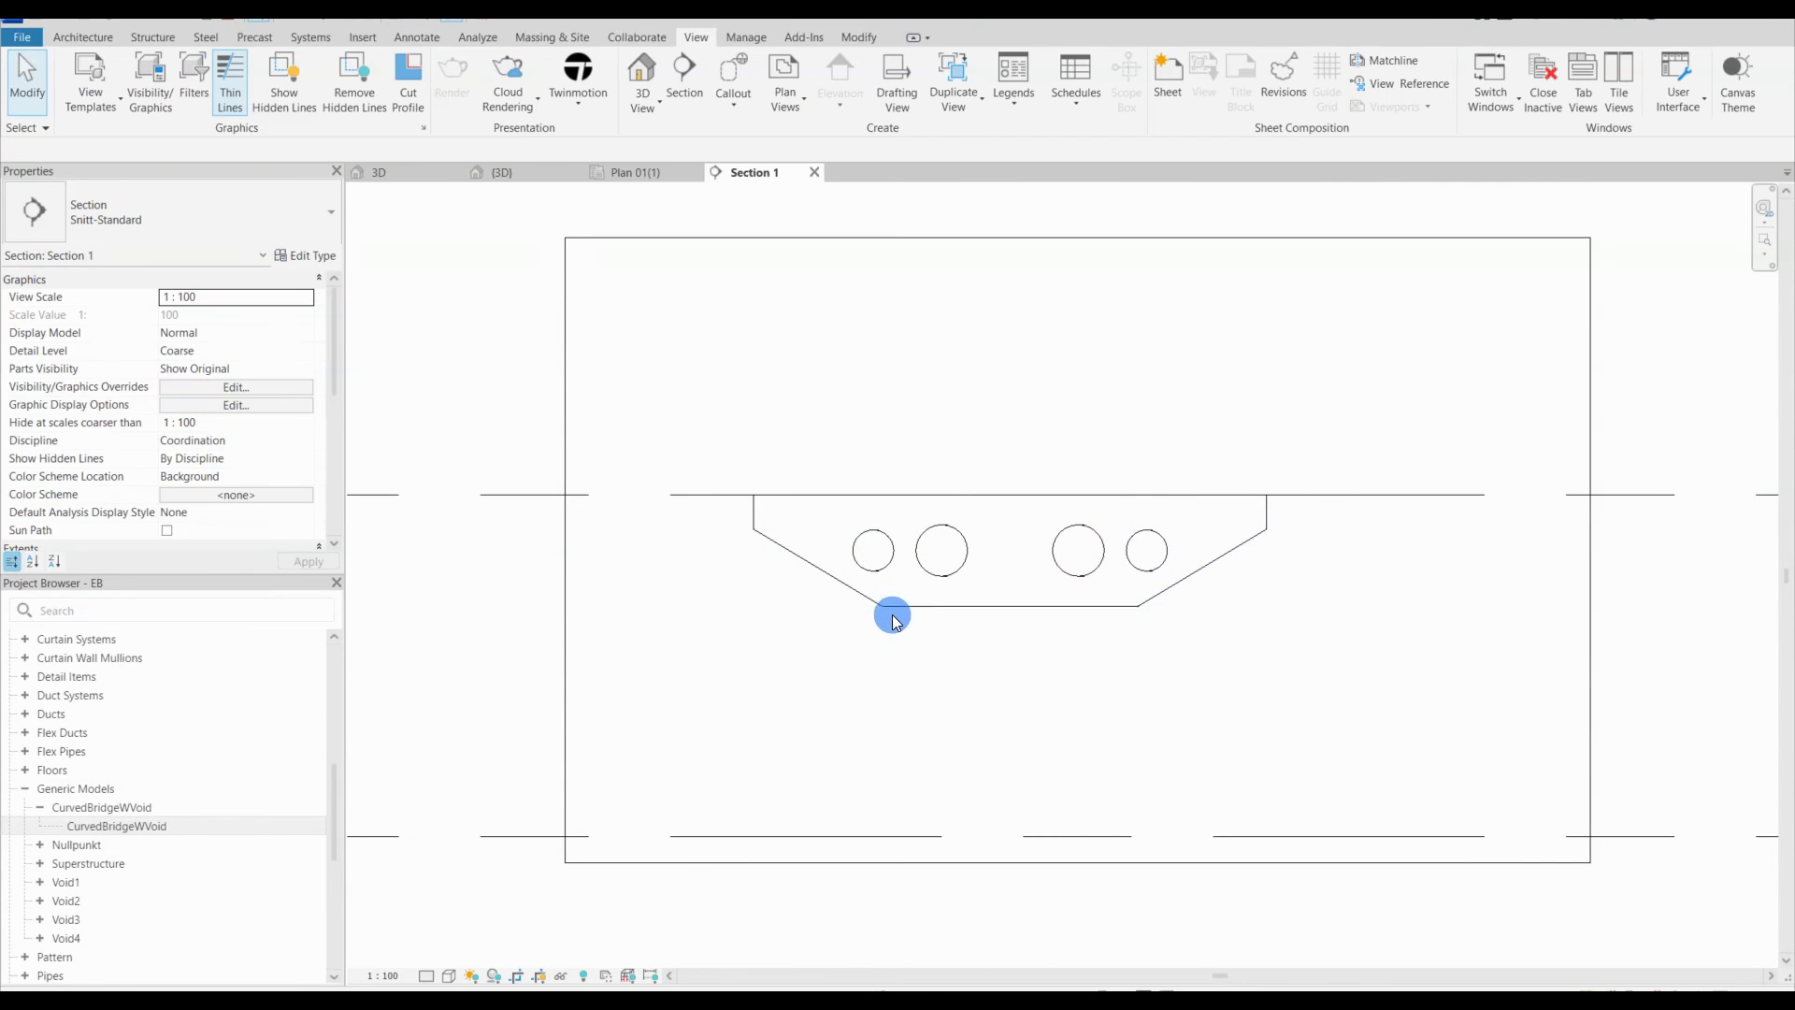
Step: Add an aligned dimension across the deck's top width, placed above the deck in Section 1
scroll(888, 599, "down", 3)
scroll(876, 645, "up", 1)
key("d")
key("i")
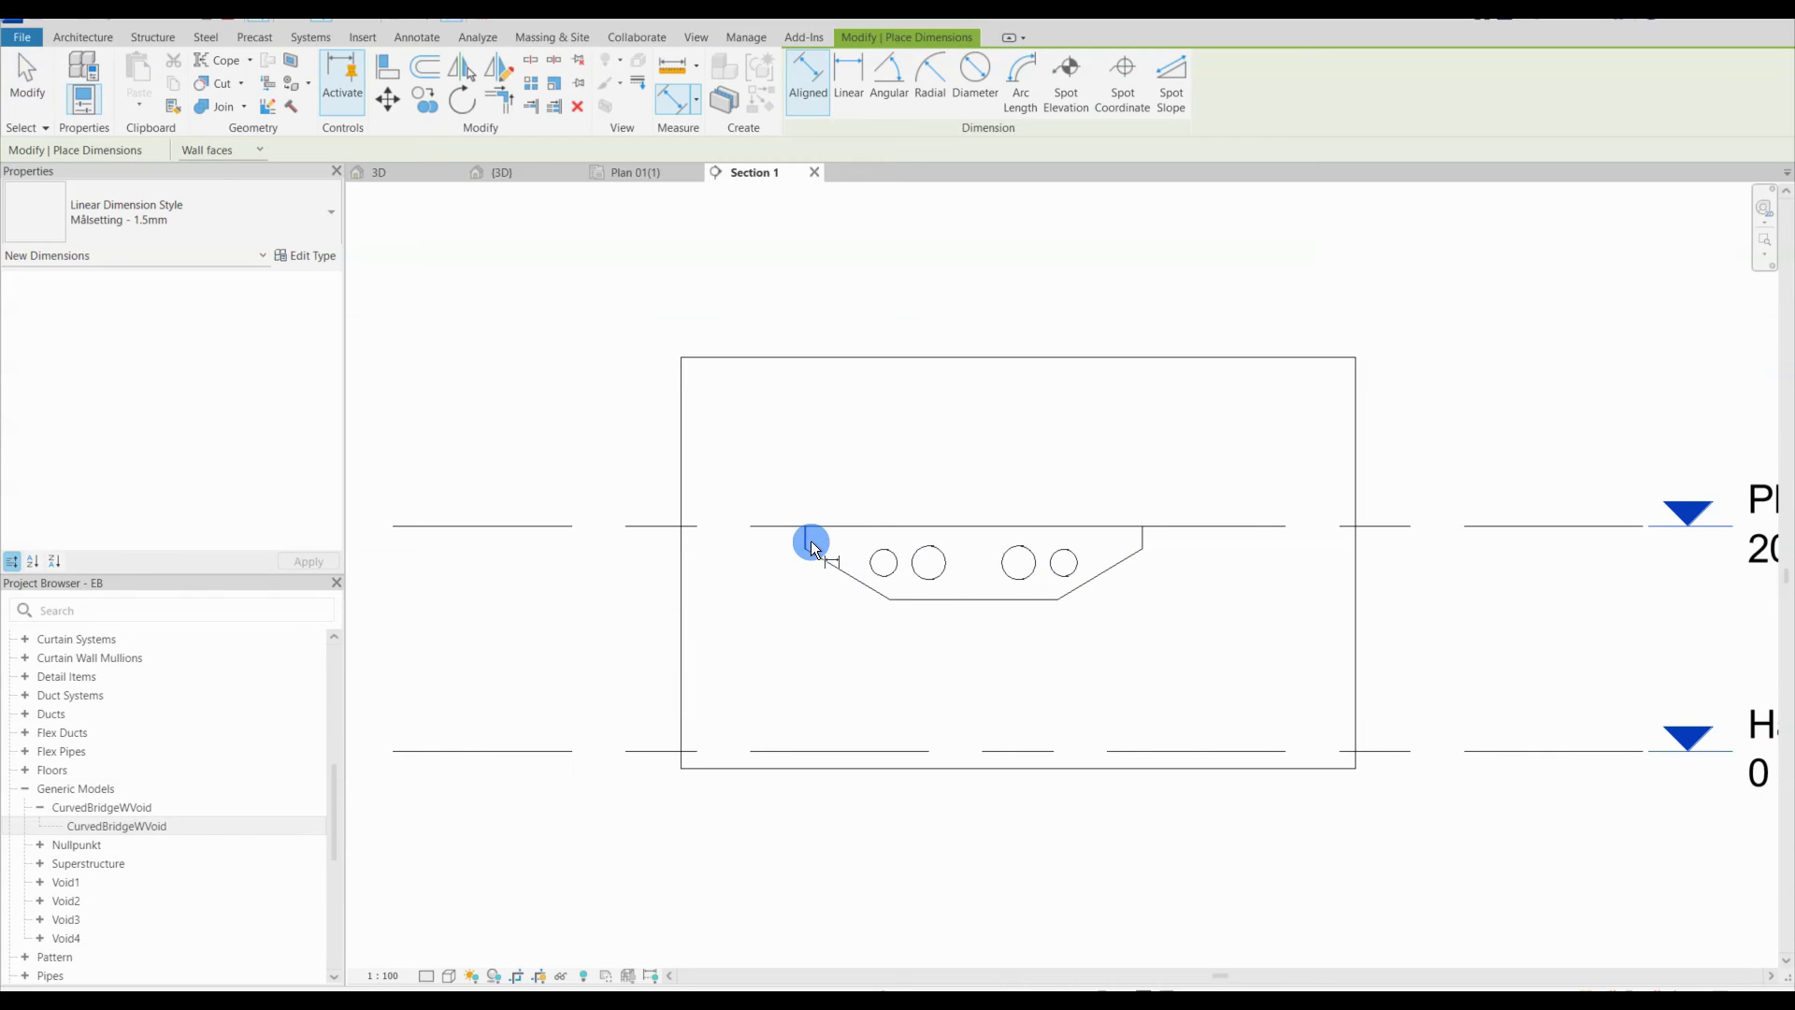
left_click(806, 527)
left_click(1141, 527)
left_click(997, 474)
key("Escape")
key("Escape")
scroll(997, 474, "down", 1)
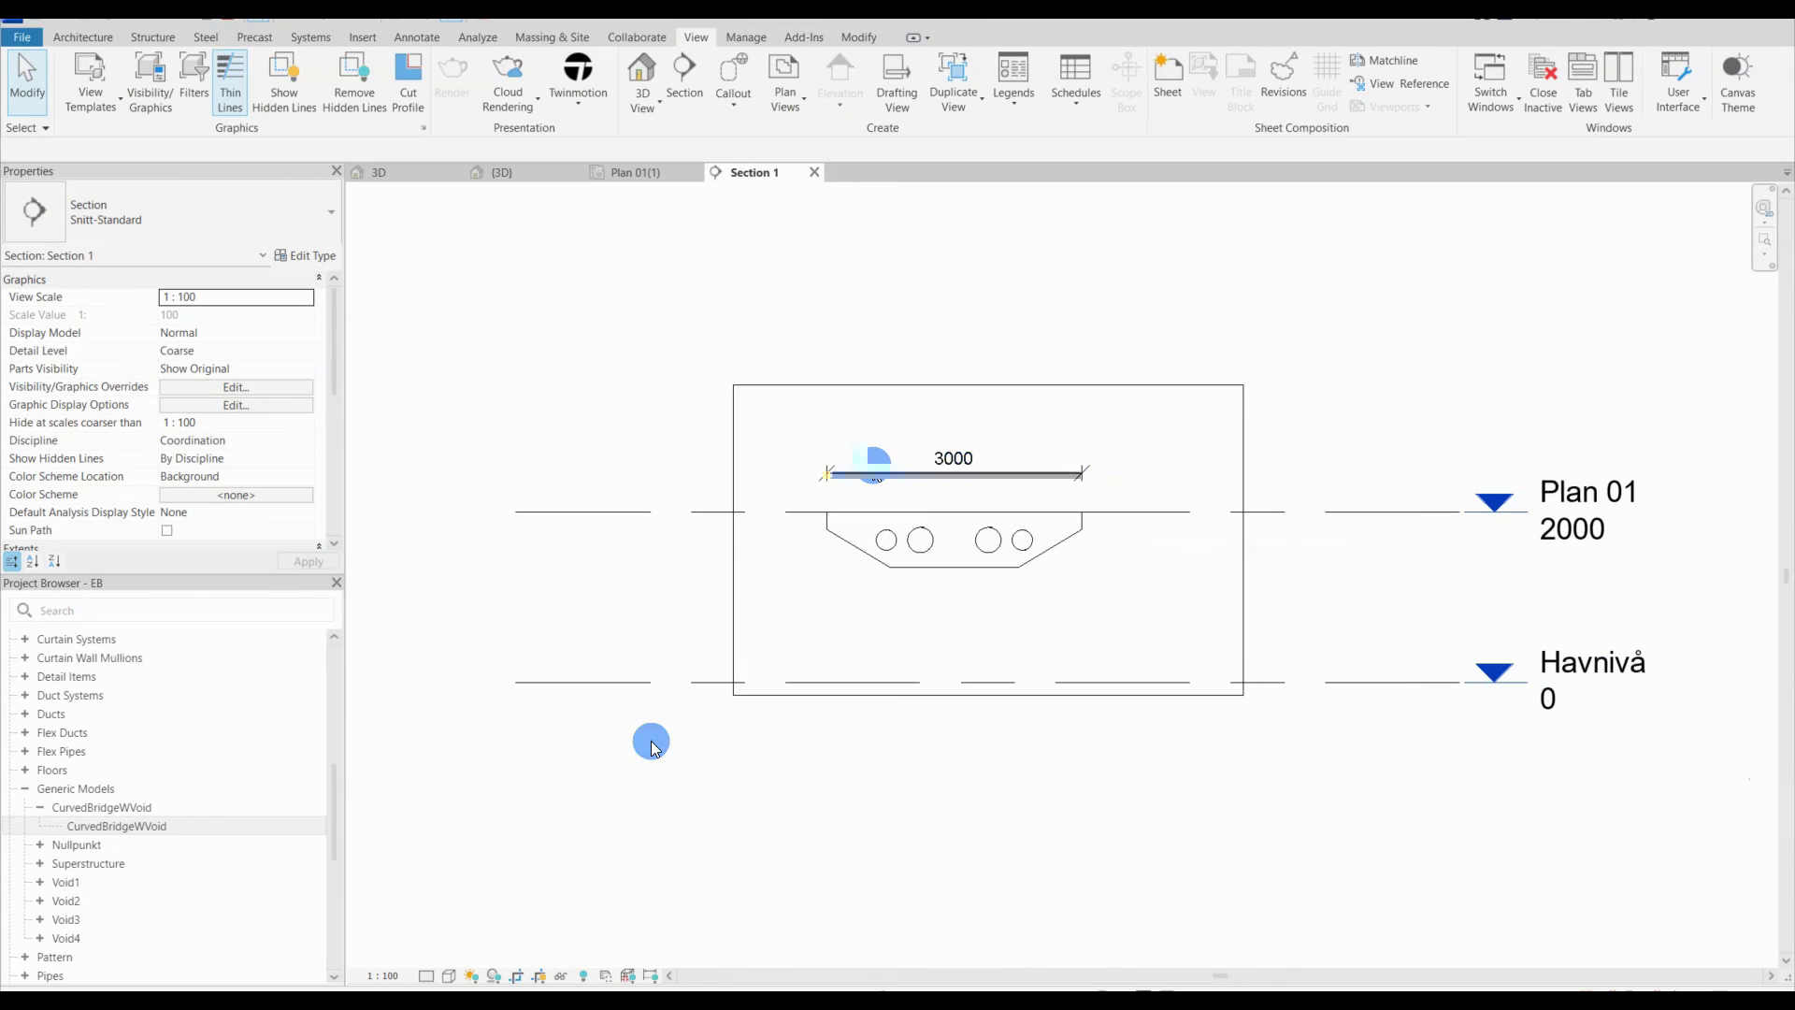
Step: Set Section 1 to a visual style that fills the bridge deck's cut surface with color
left_click(448, 975)
left_click(484, 918)
scroll(974, 568, "up", 2)
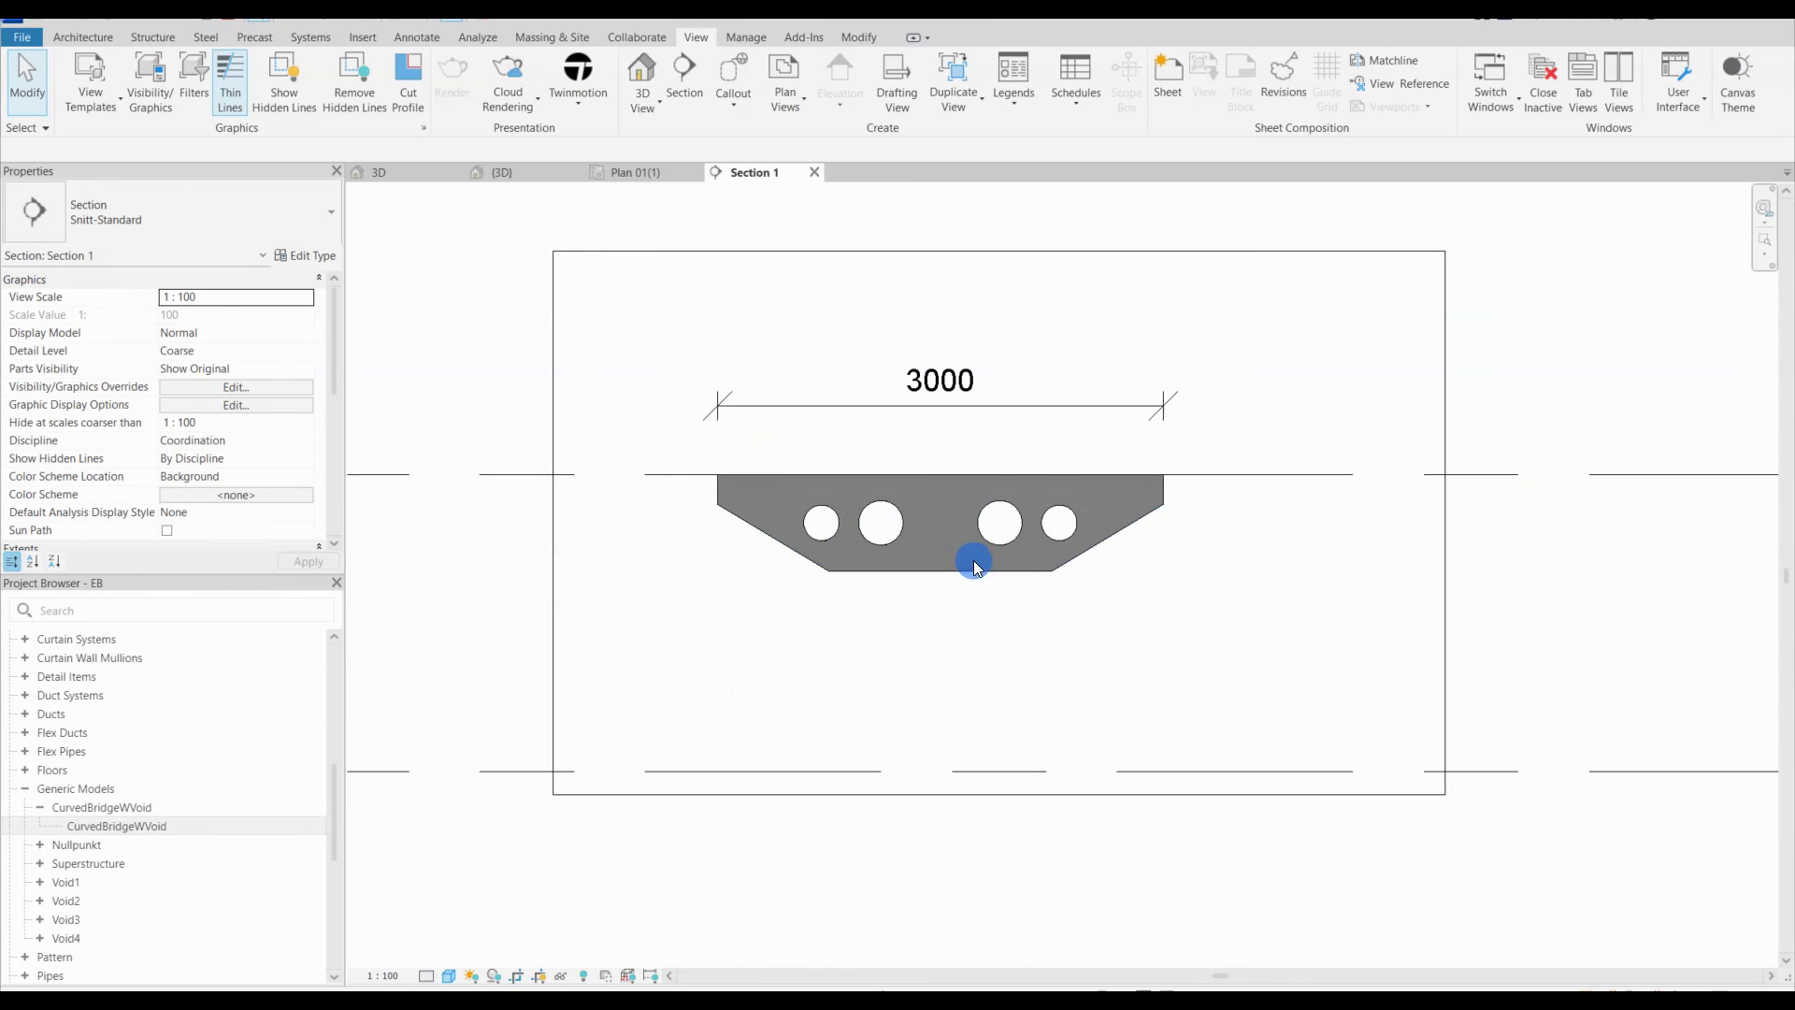
left_click(416, 38)
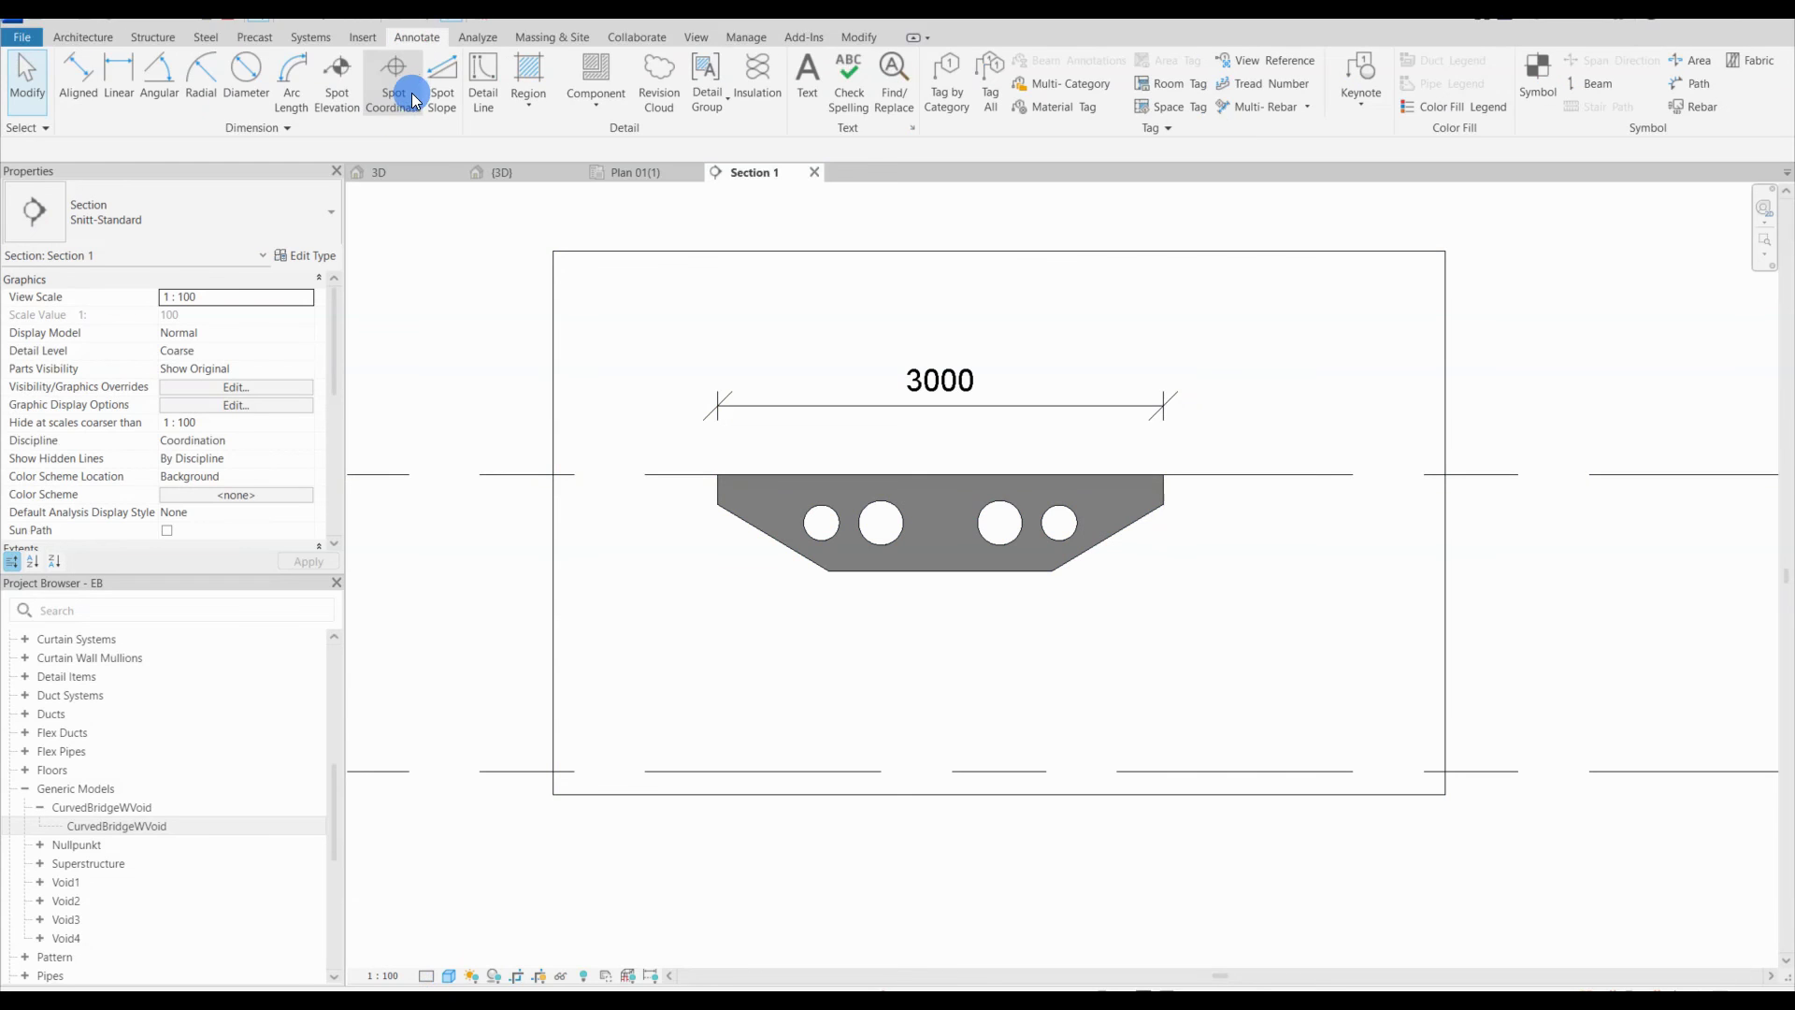
left_click(267, 99)
key("Escape")
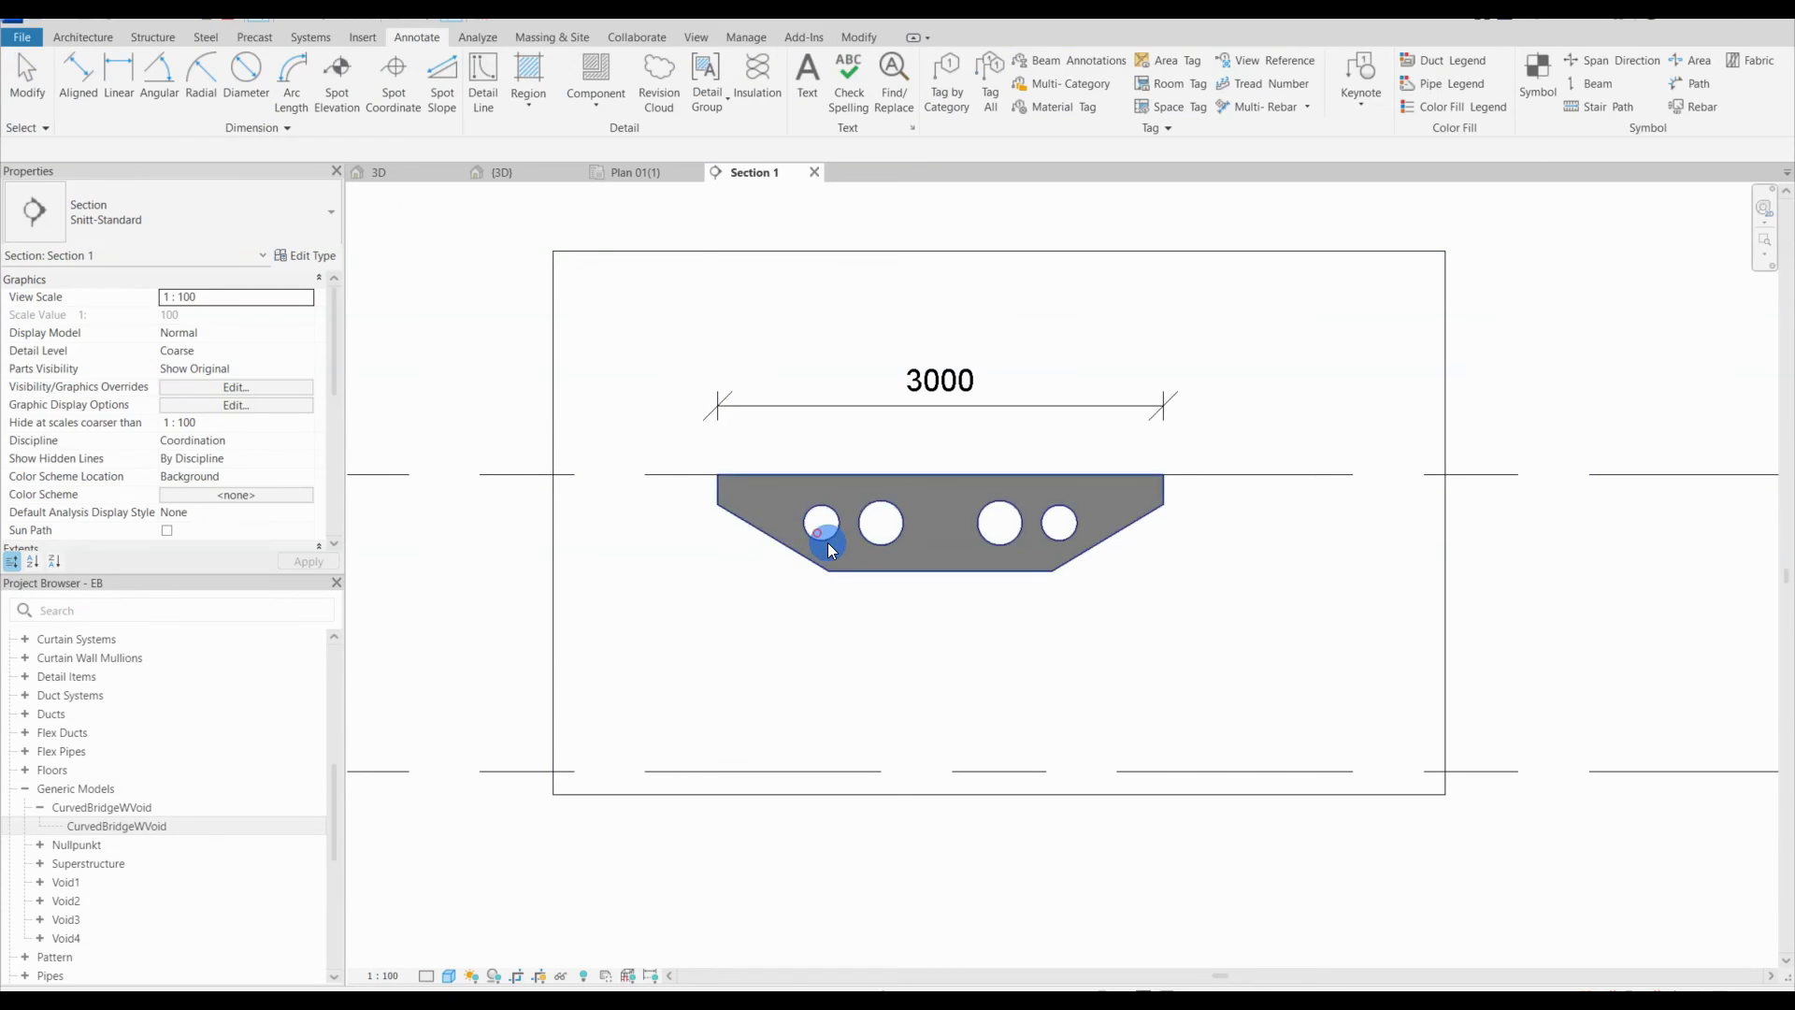
Step: Hide the crop region outline around the bridge deck in Section 1
scroll(834, 543, "down", 2)
left_click(1142, 377)
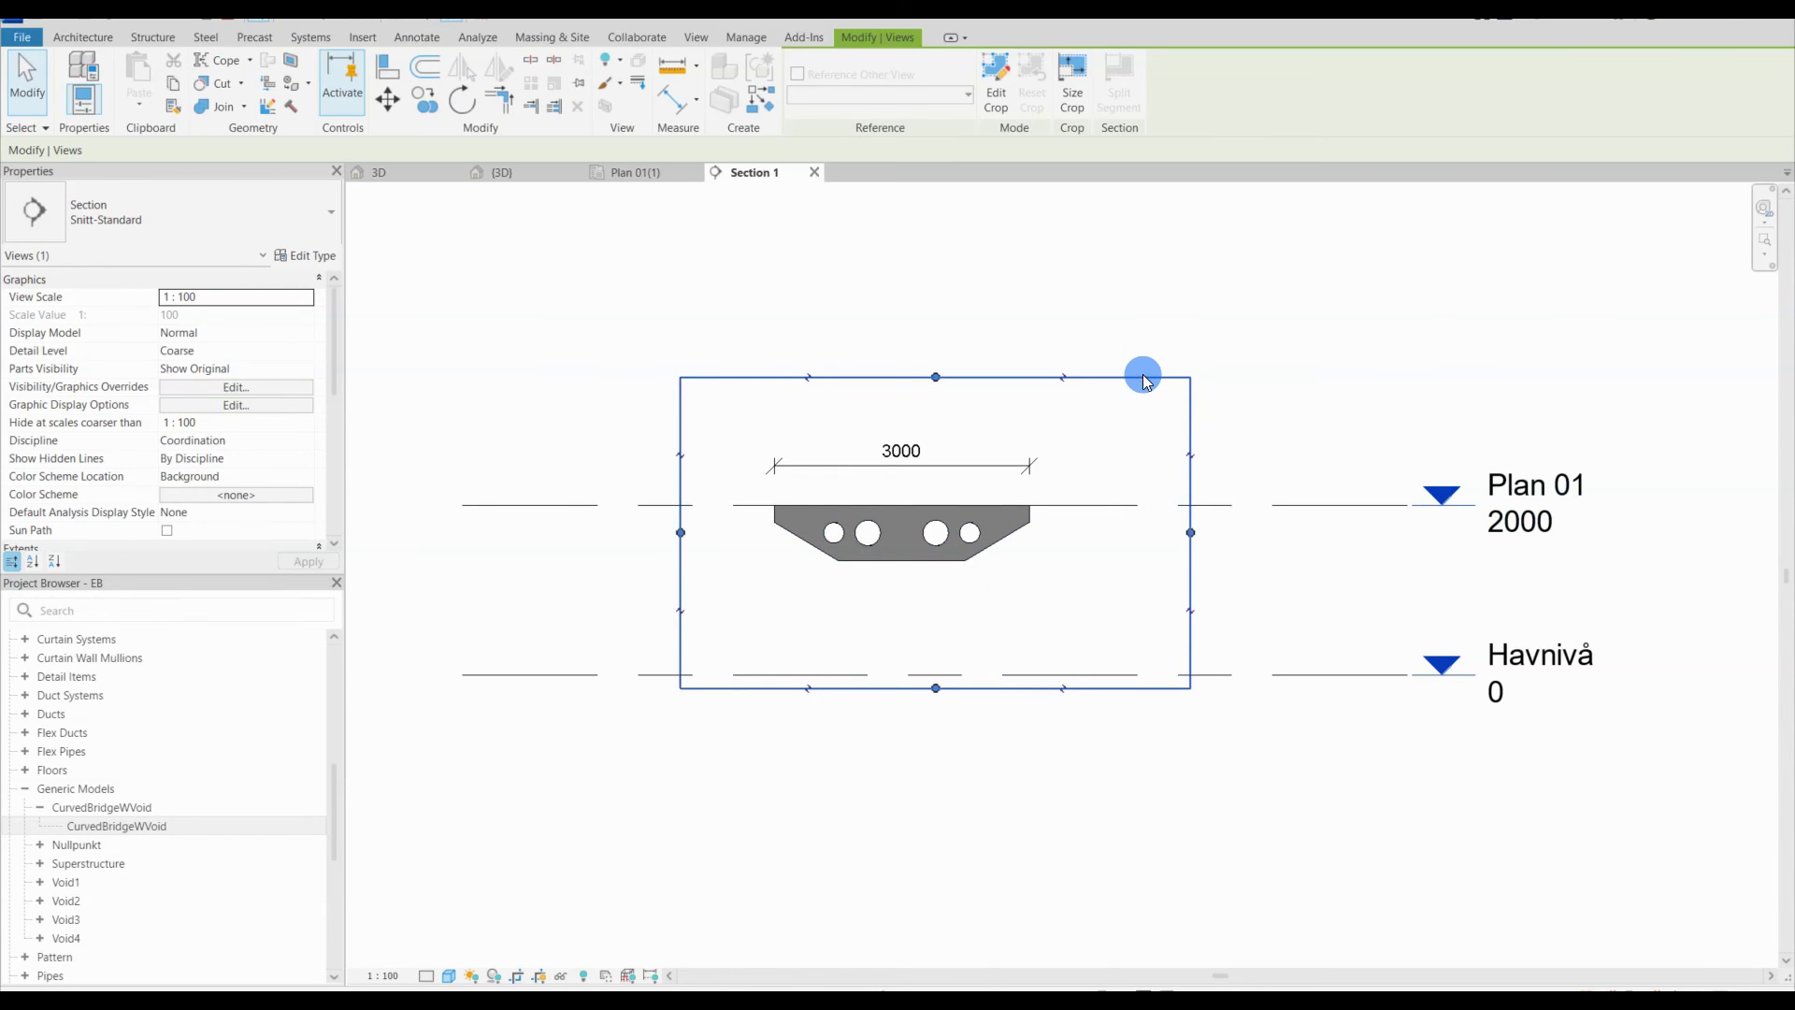
key("Escape")
Step: Tile the Section 1 and 3D views side by side with the bridge deck framed in both
key("w")
key("t")
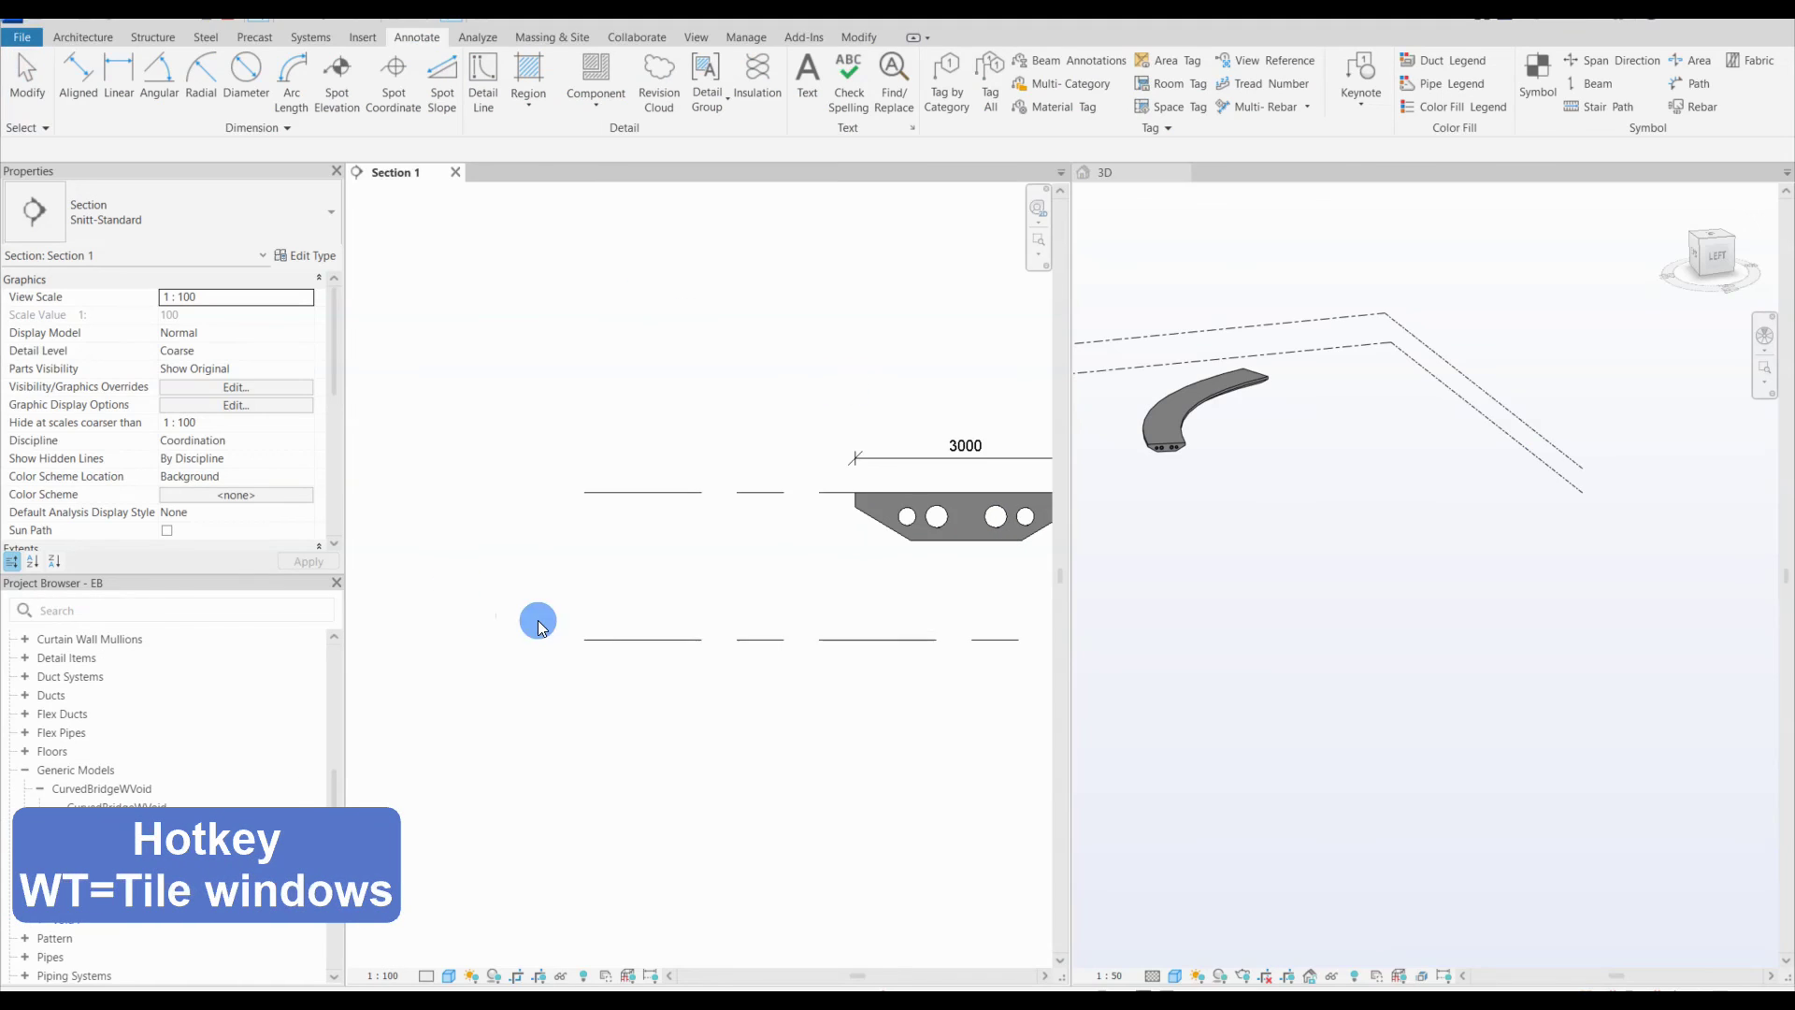
middle_click_drag(635, 559, 527, 536)
left_click(1222, 580)
scroll(1216, 561, "up", 6)
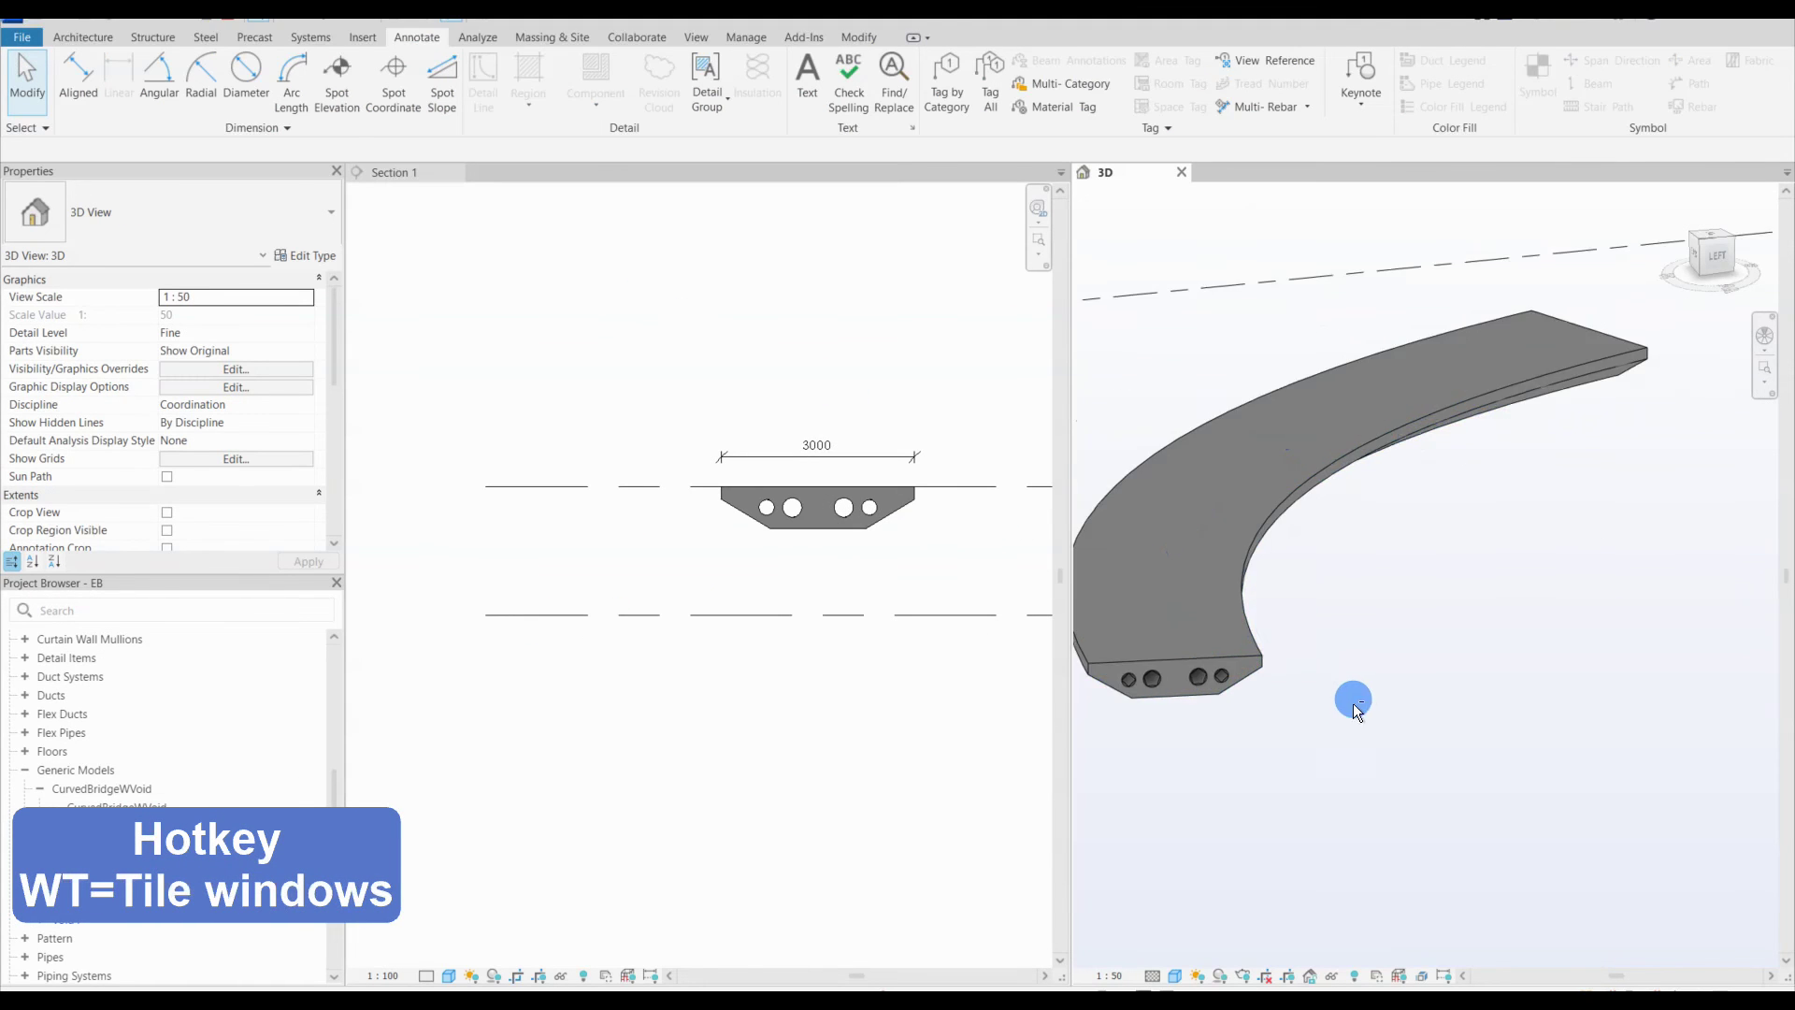
scroll(1299, 663, "down", 2)
Step: Set the placed CurvedBridgeWVoid instance's Distance void parameter to 450
left_click(1222, 608)
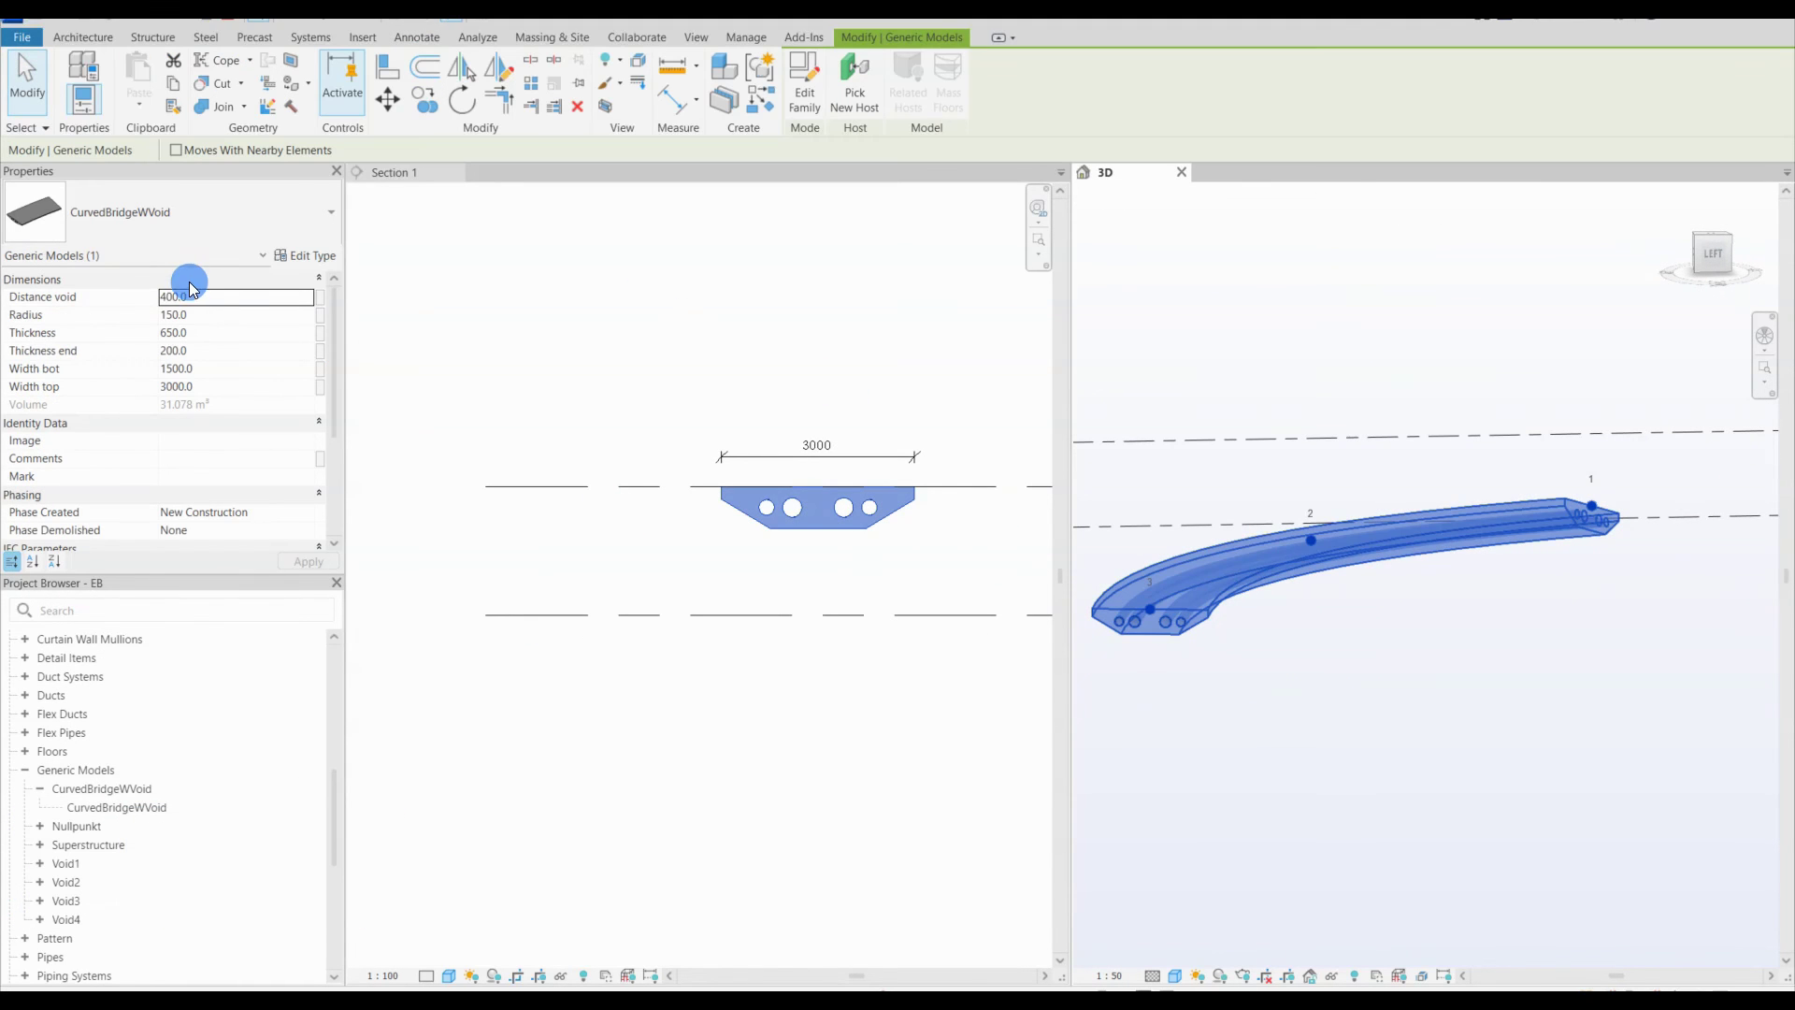
left_click(227, 296)
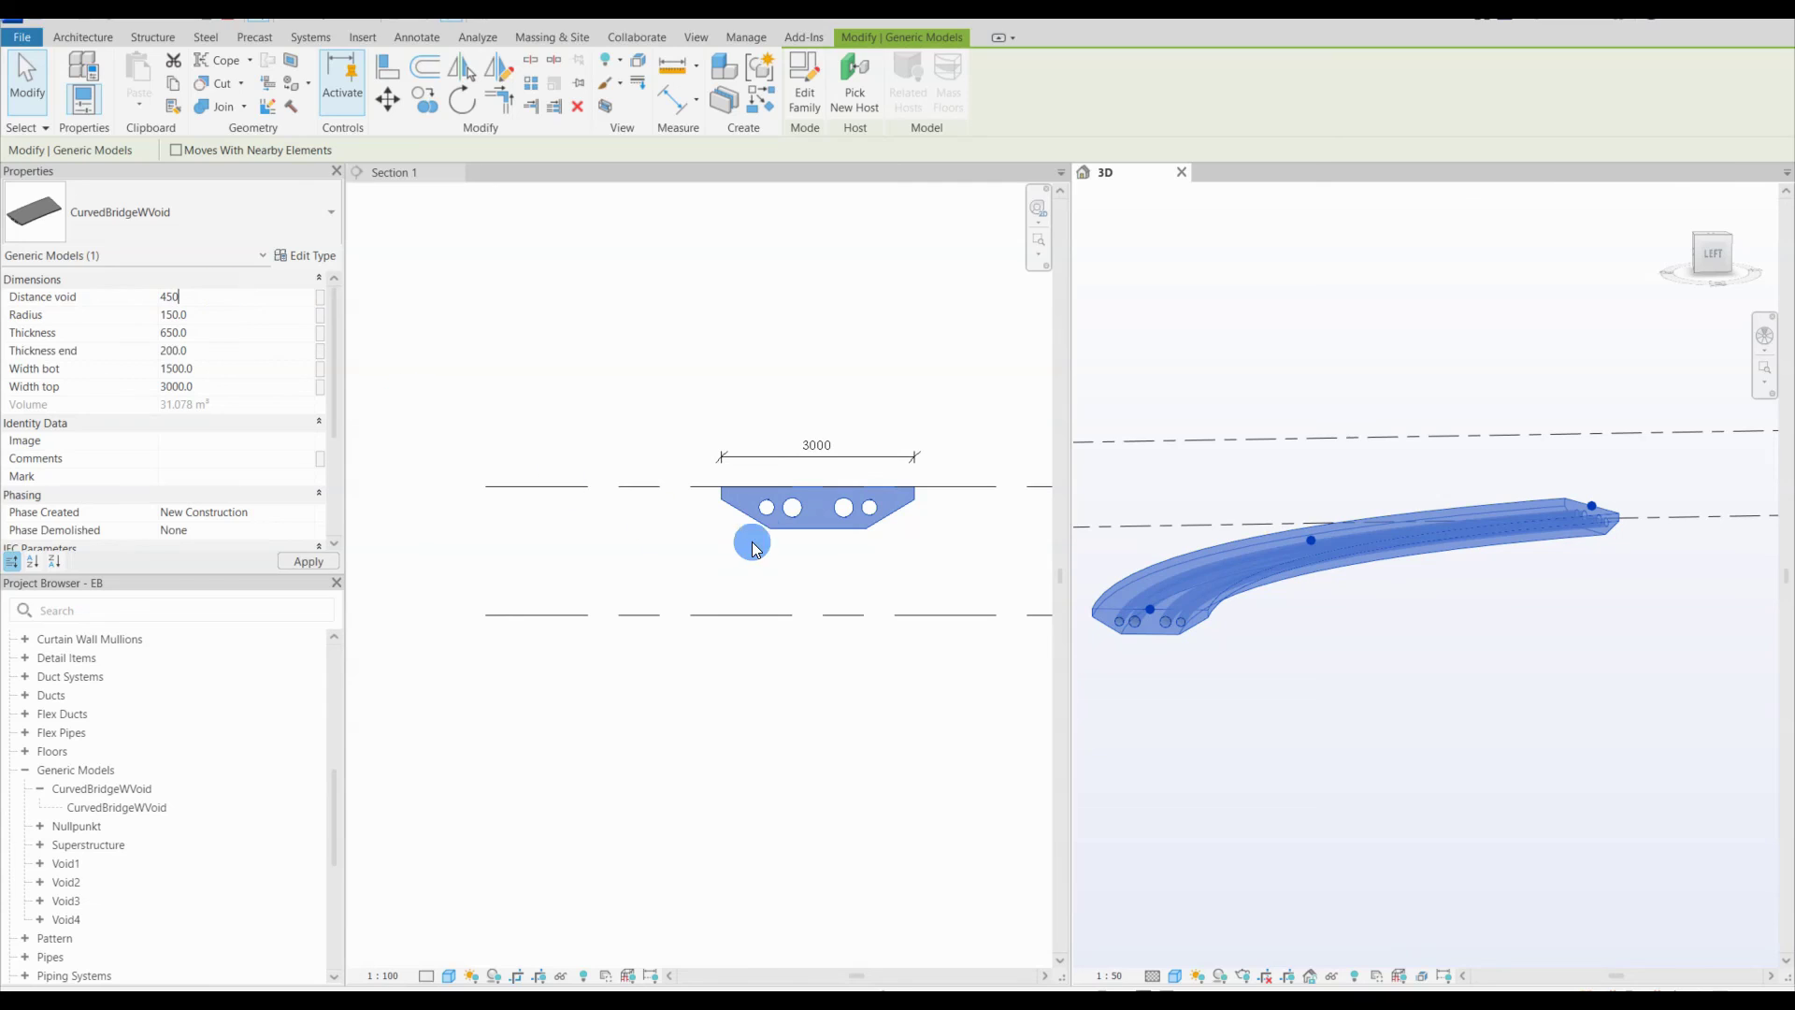
type("450")
key("Return")
Step: Test the bridge's void Radius at 100, and set it back to 150
left_click(204, 314)
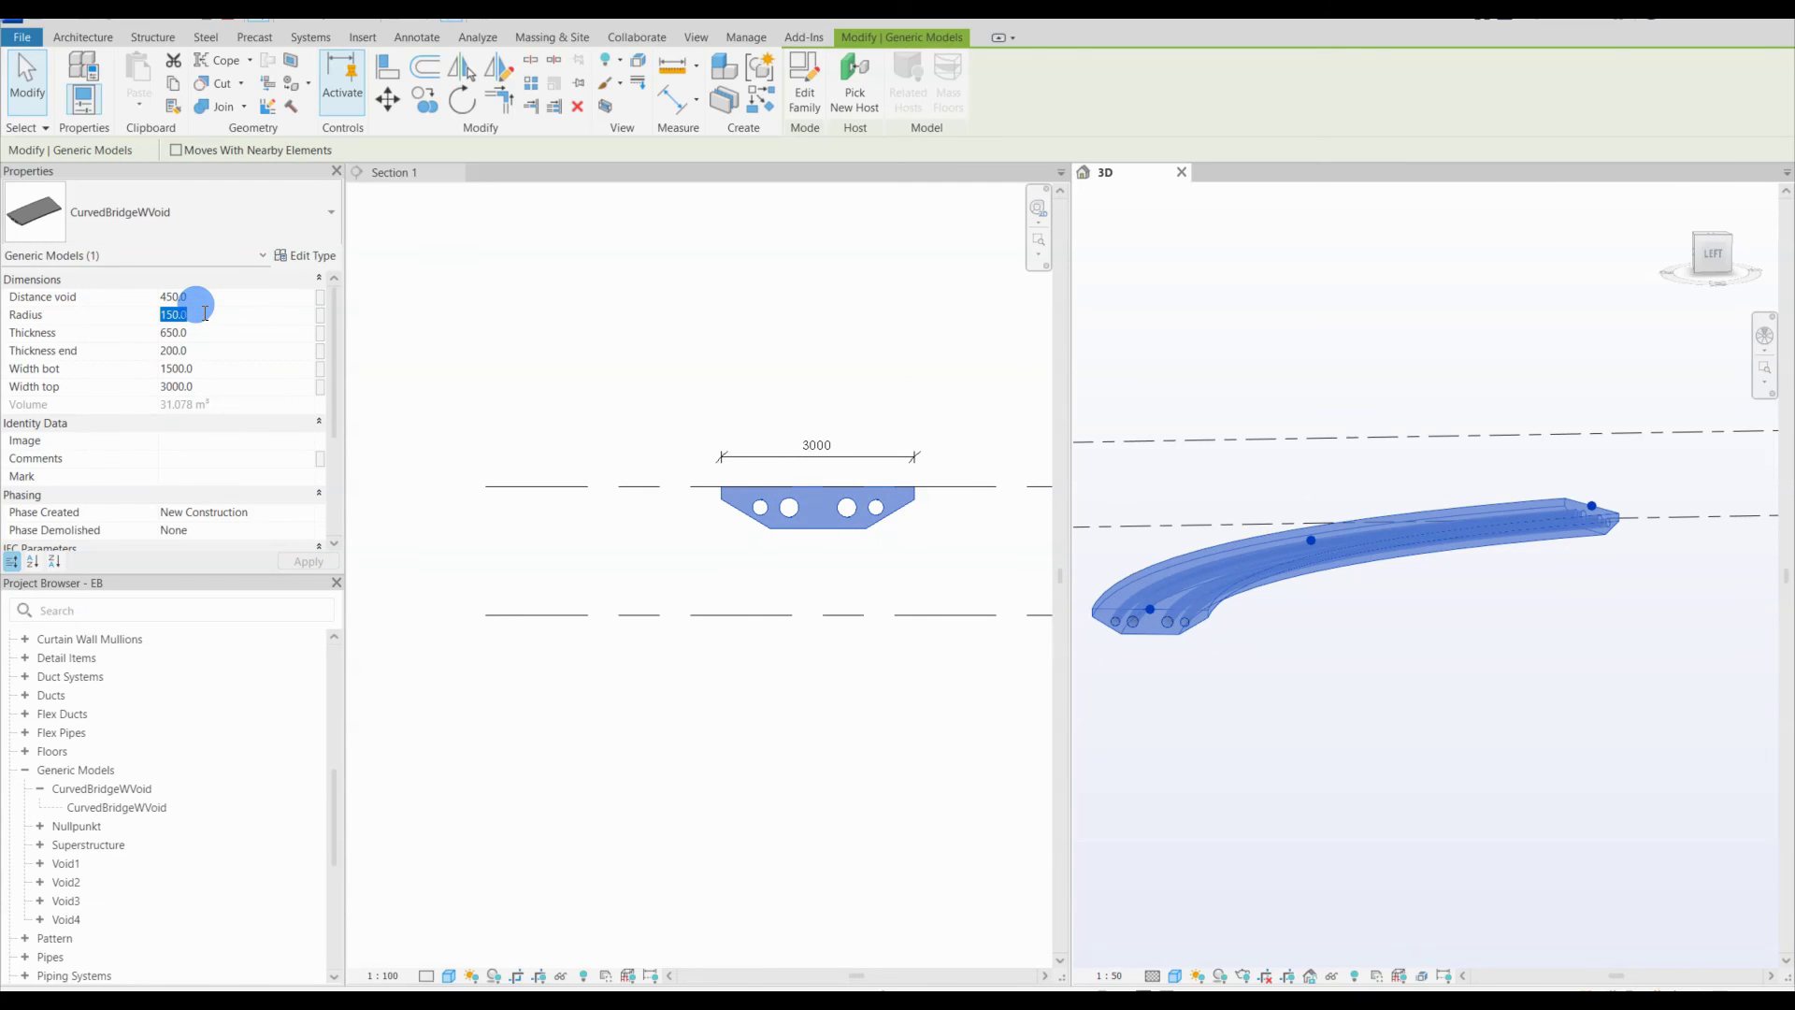
left_click(787, 525)
left_click(837, 556)
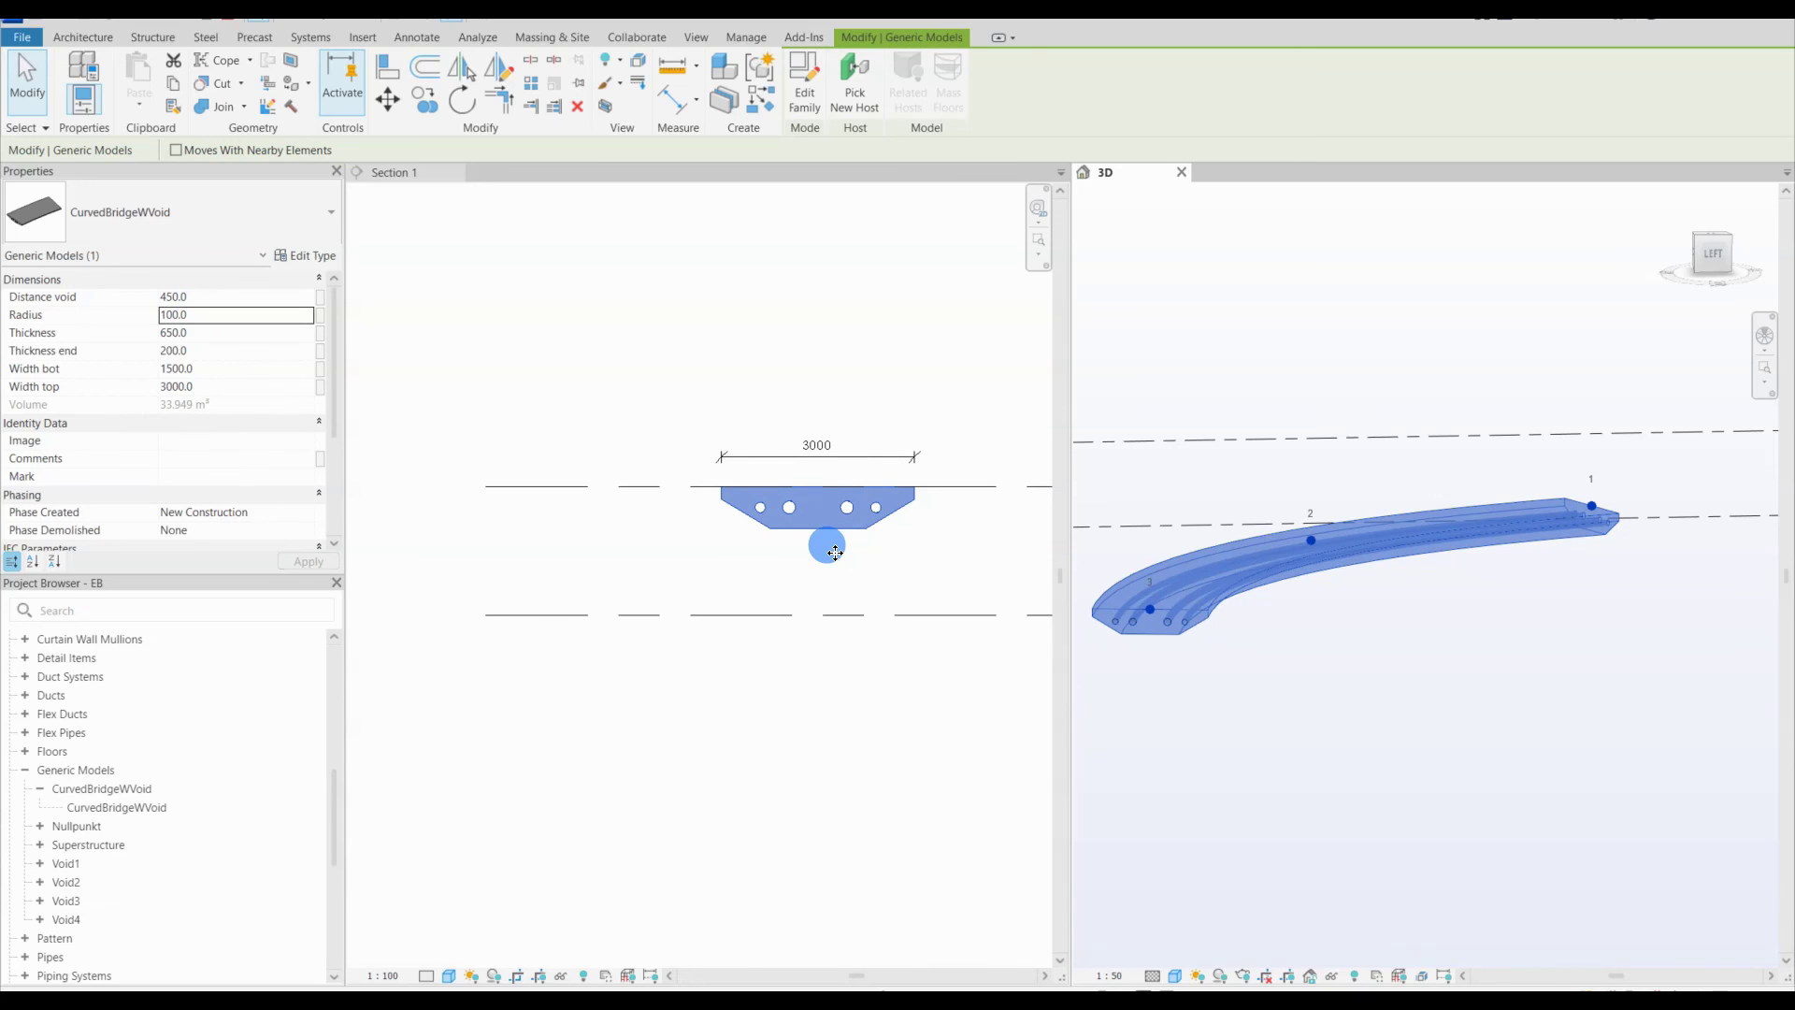
left_click(221, 318)
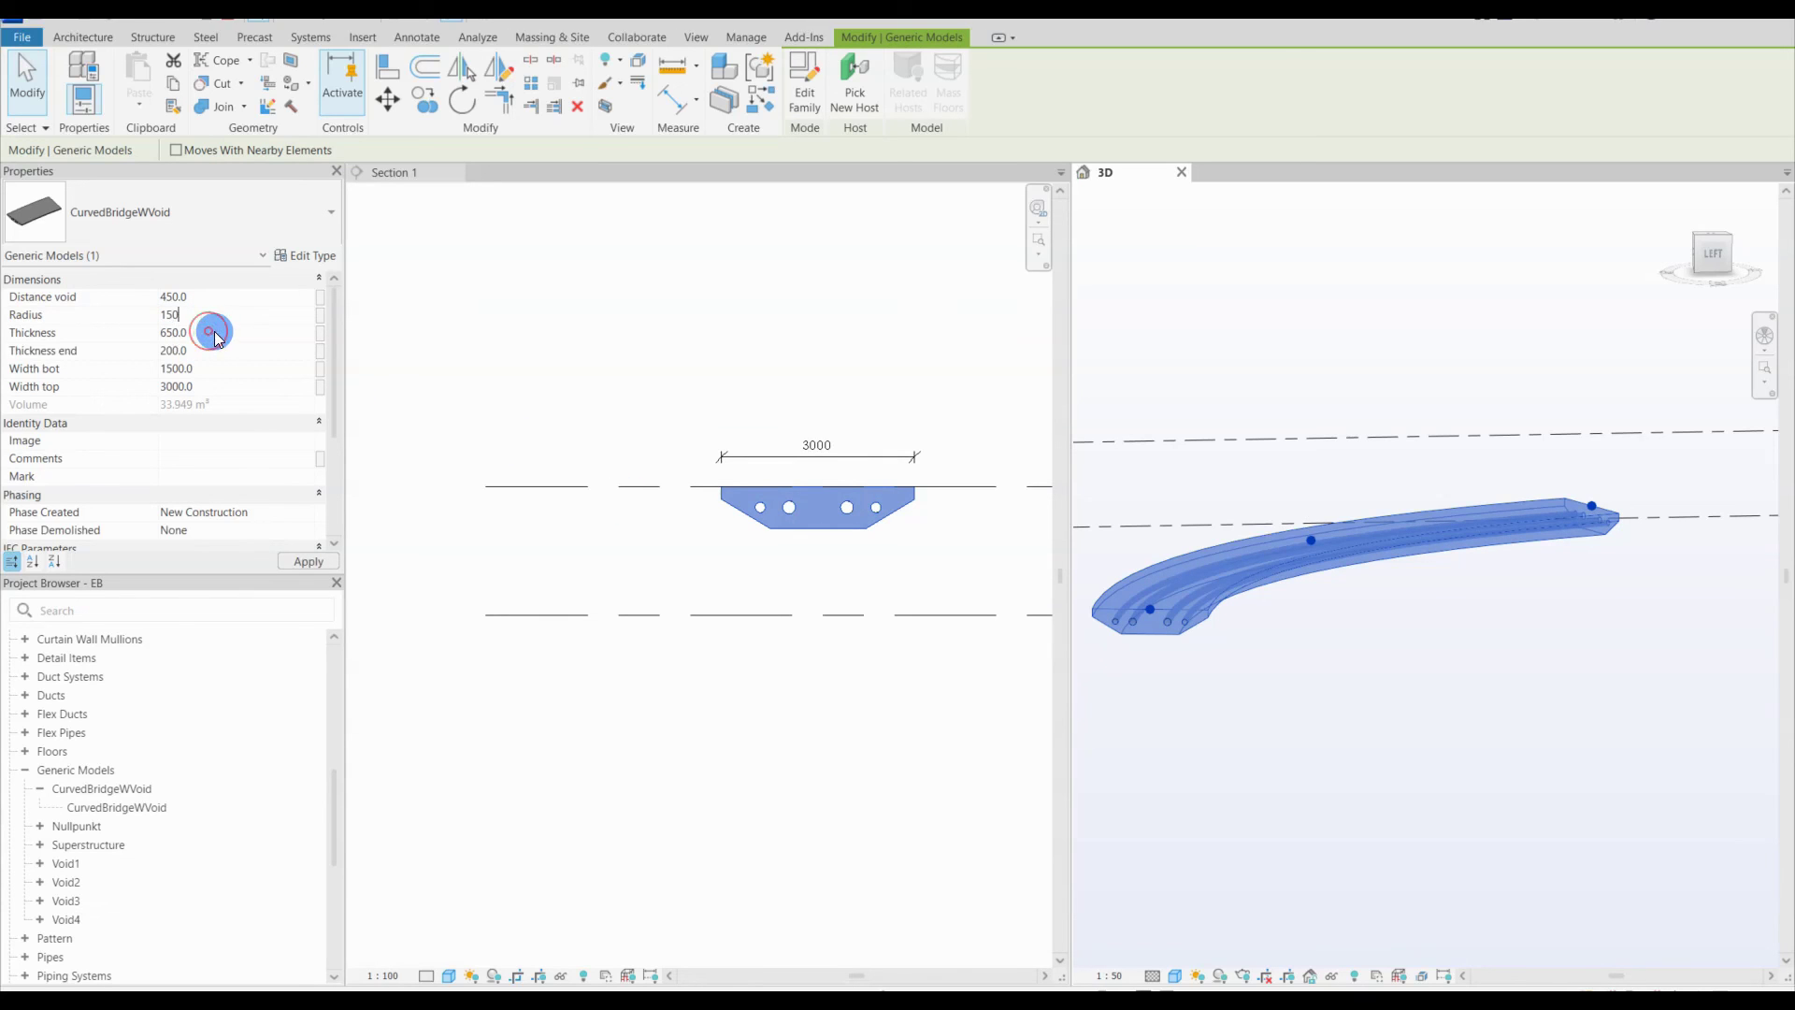
Step: Test the bridge deck's Thickness at 500, and set it to 600
left_click(224, 332)
type("500")
left_click(810, 551)
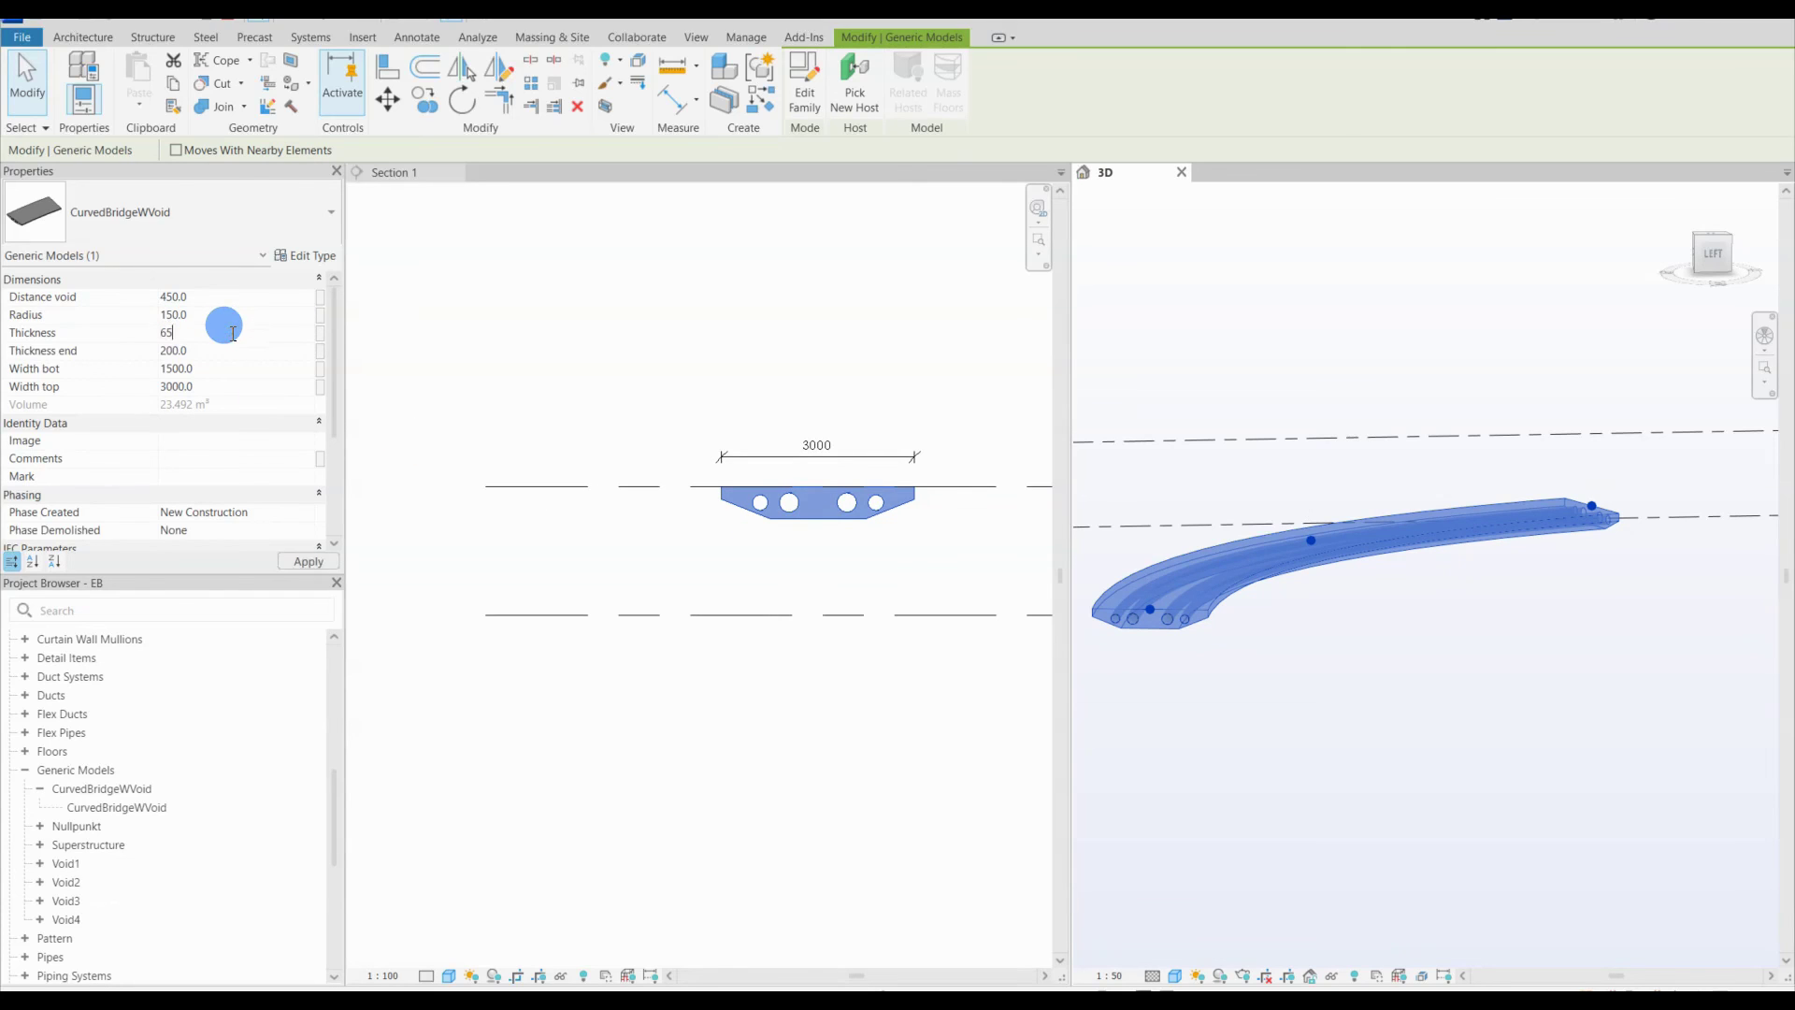
left_click(958, 574)
Step: Test the deck's Thickness end at 30 and at 300, and set it back to 200
left_click(251, 398)
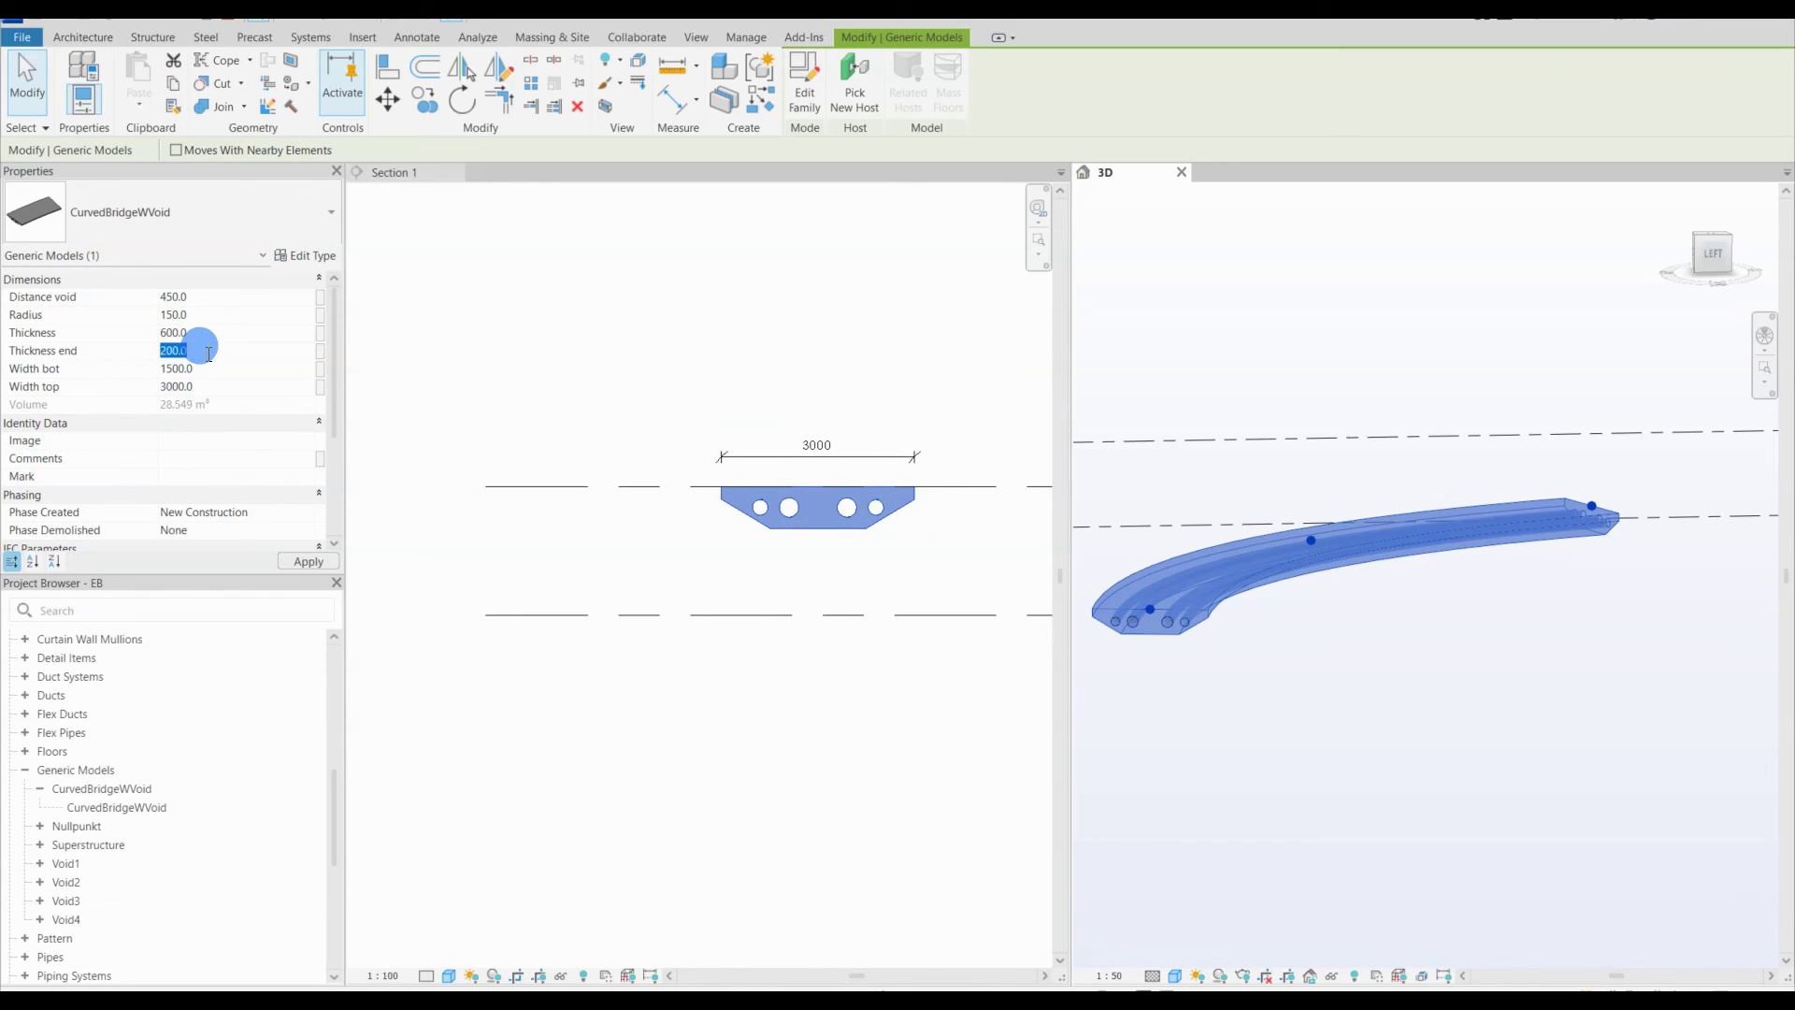
type("30")
left_click(722, 497)
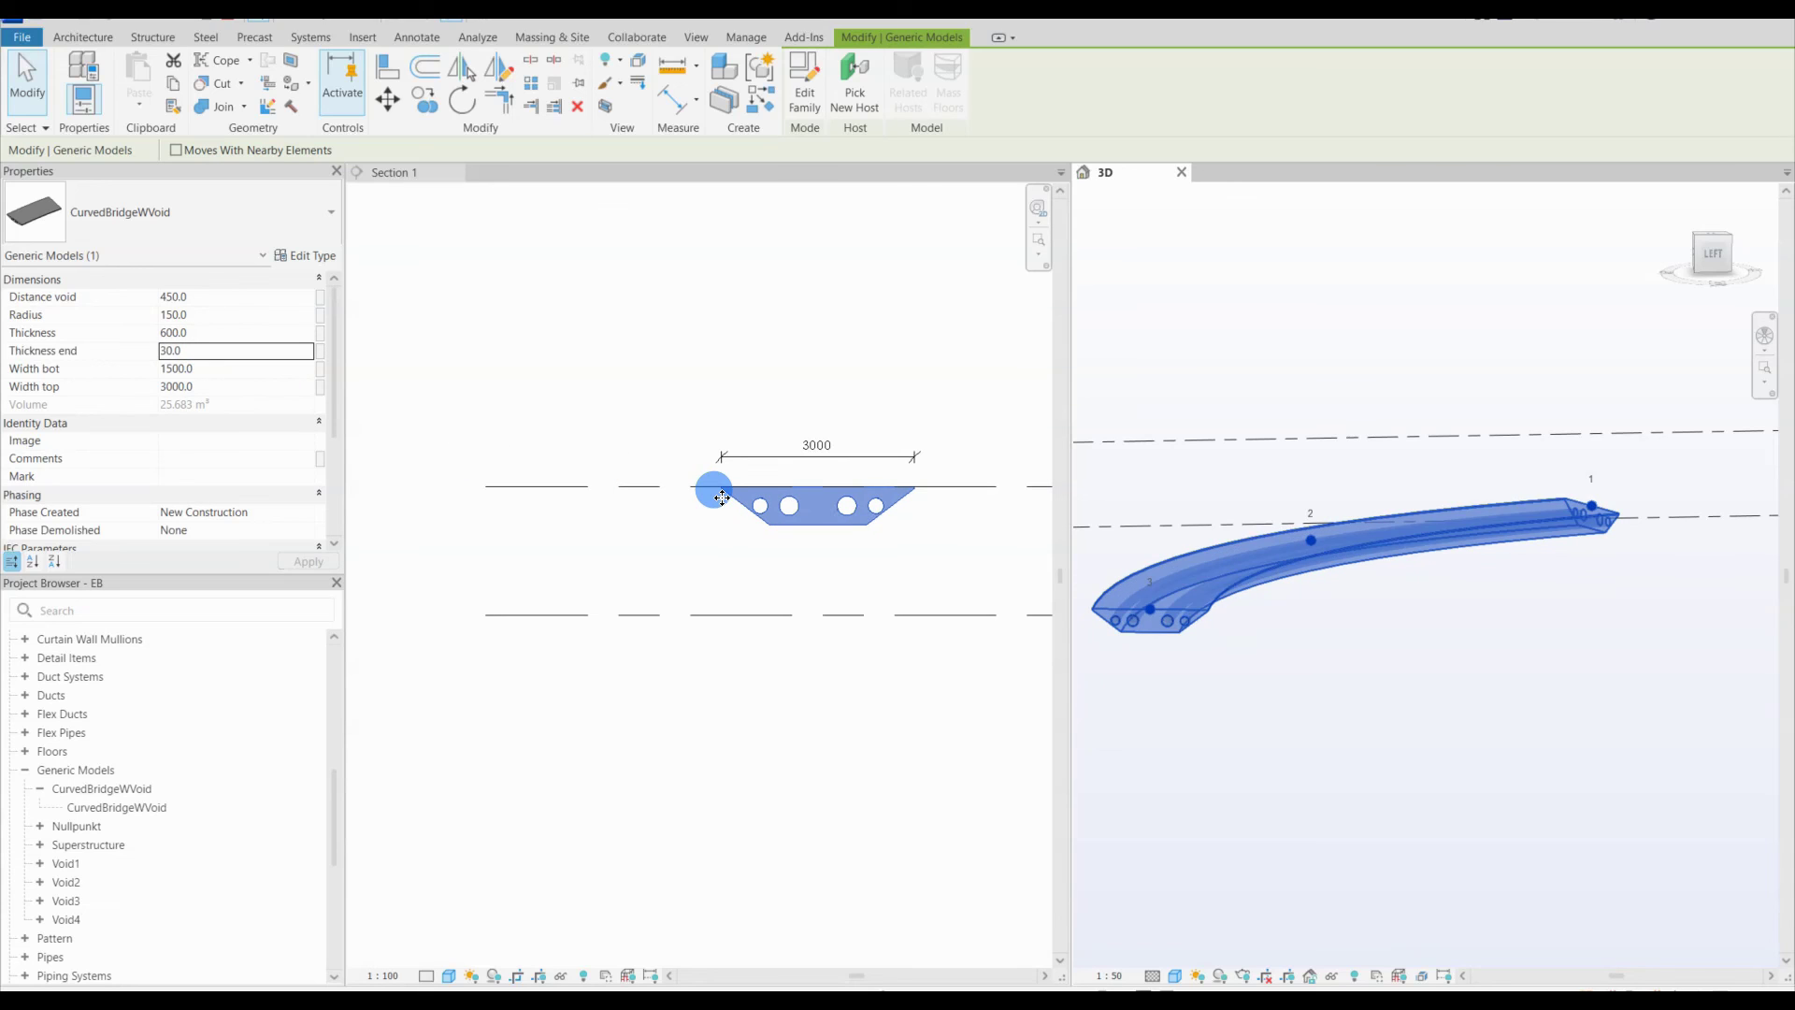
left_click(546, 473)
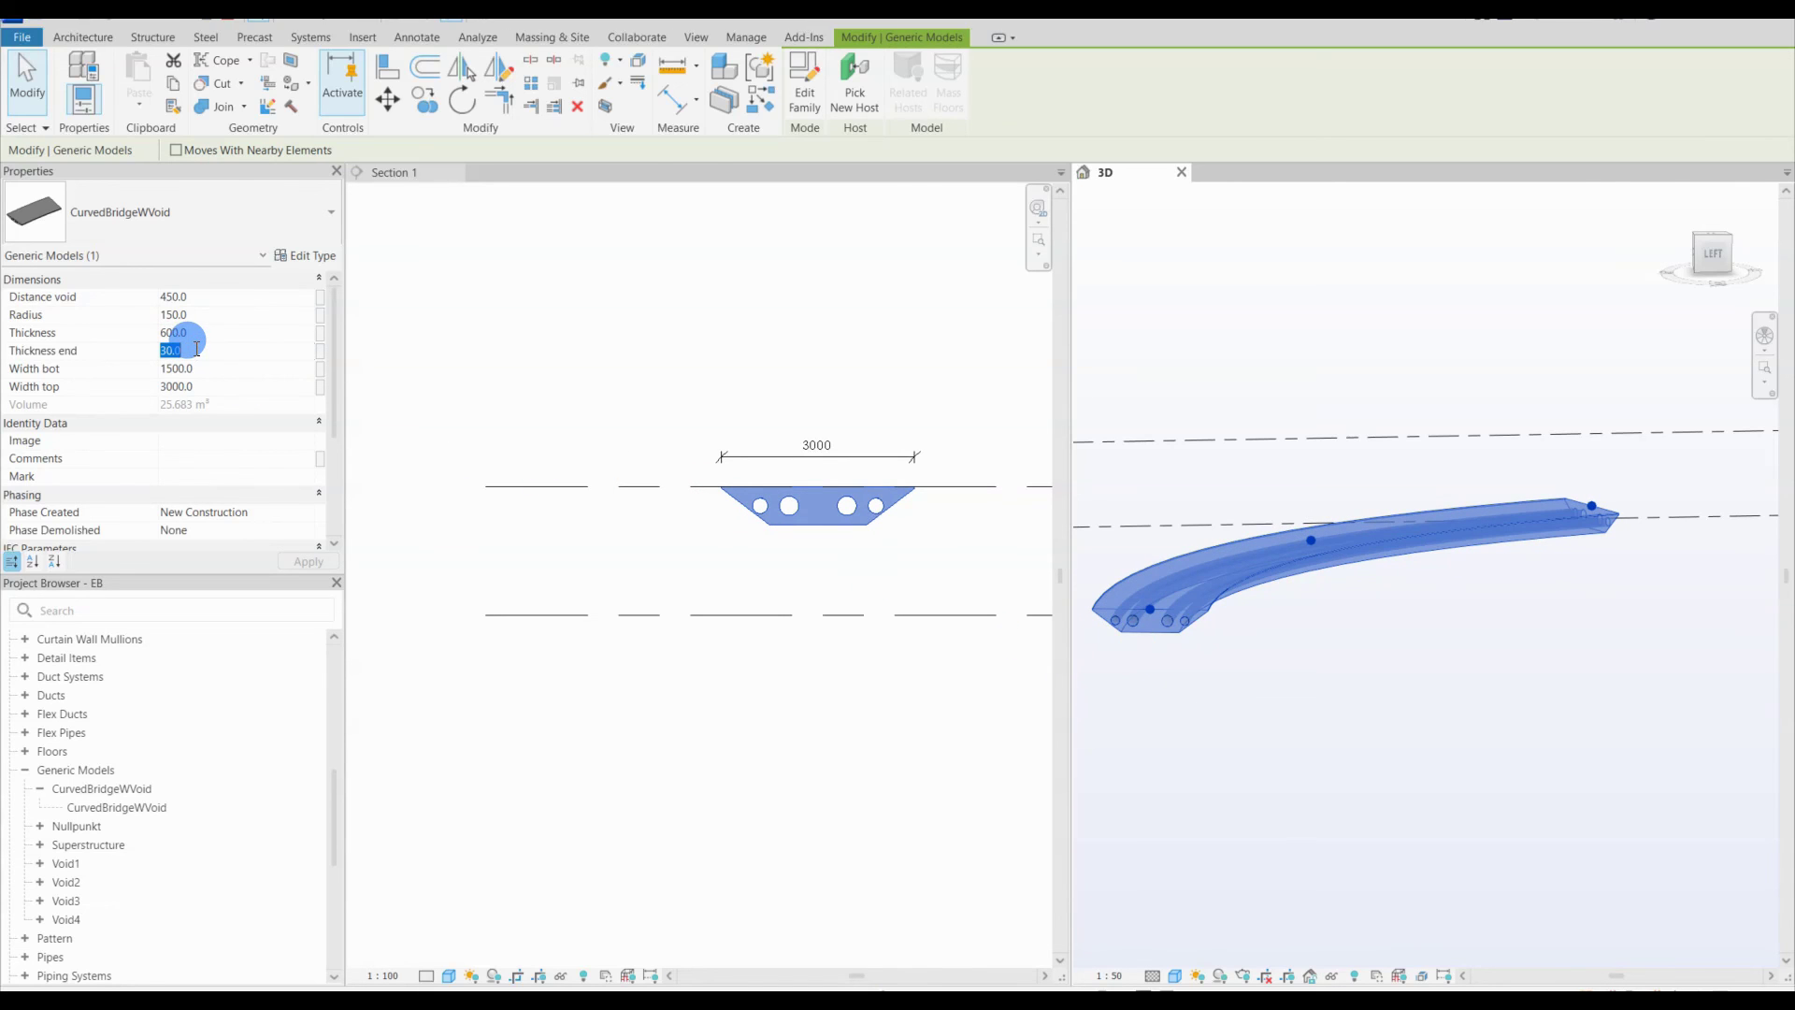
left_click(721, 542)
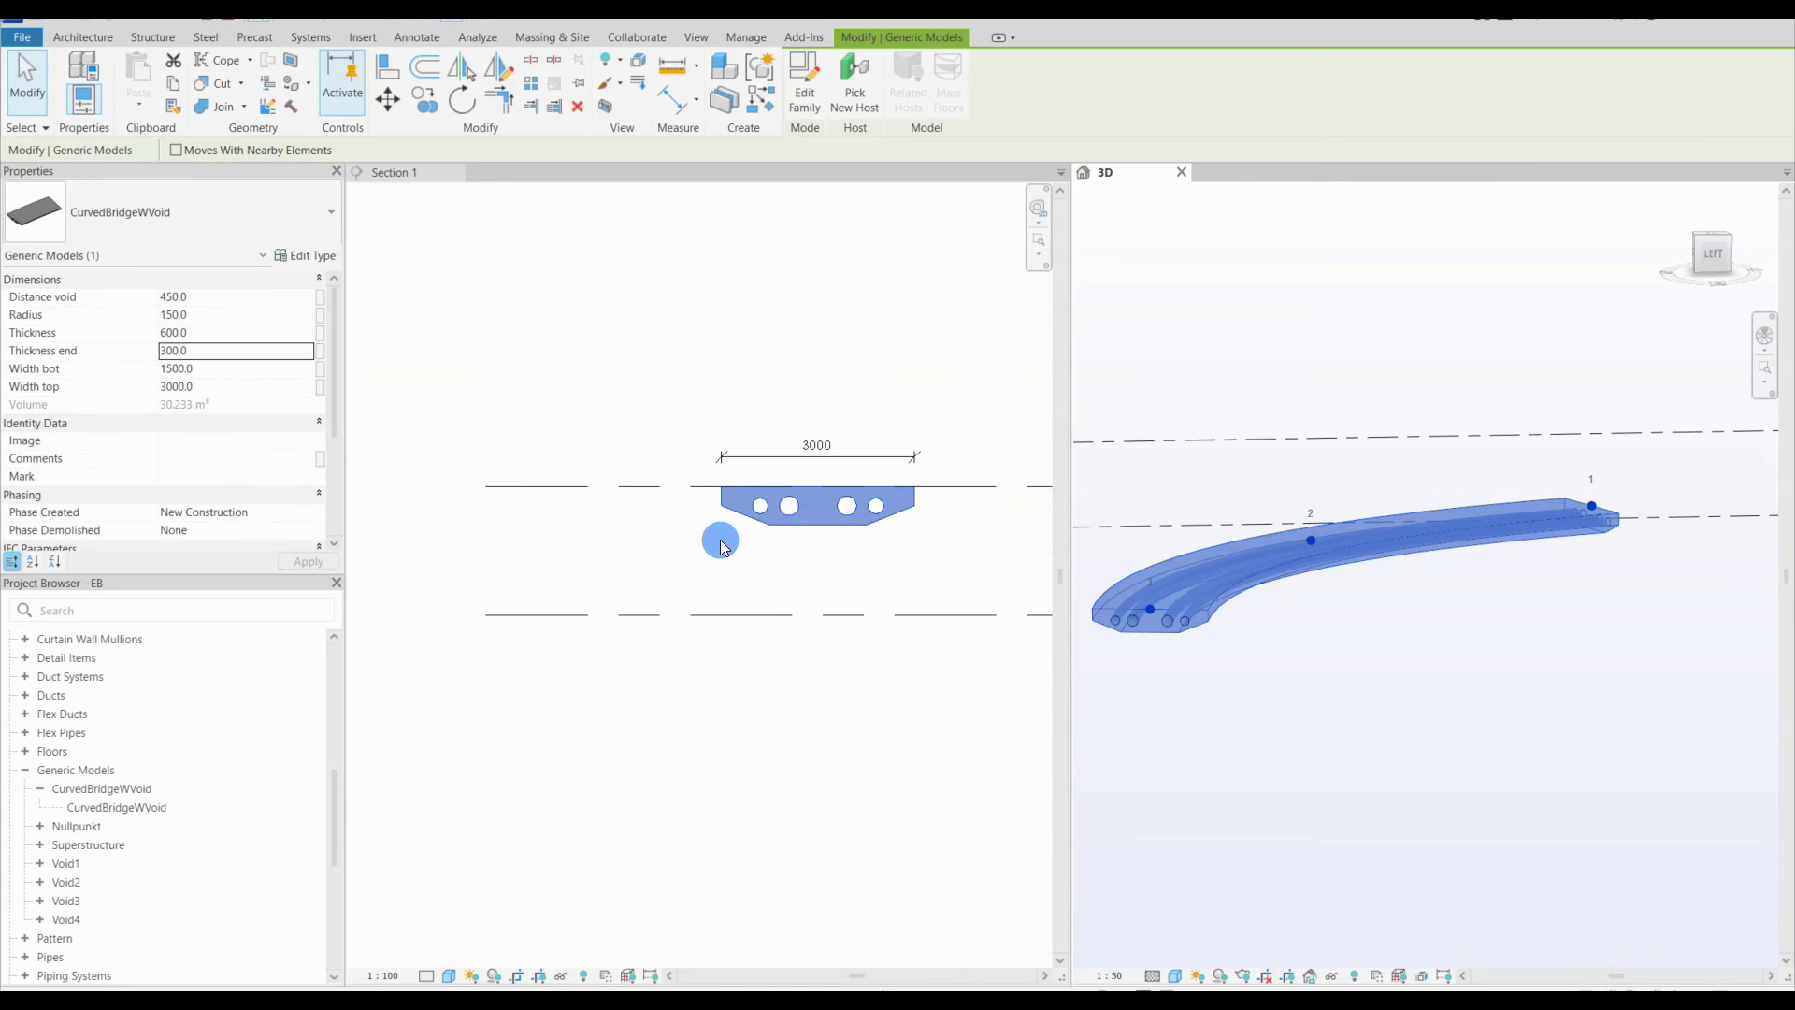
left_click(234, 350)
type("200")
left_click(737, 589)
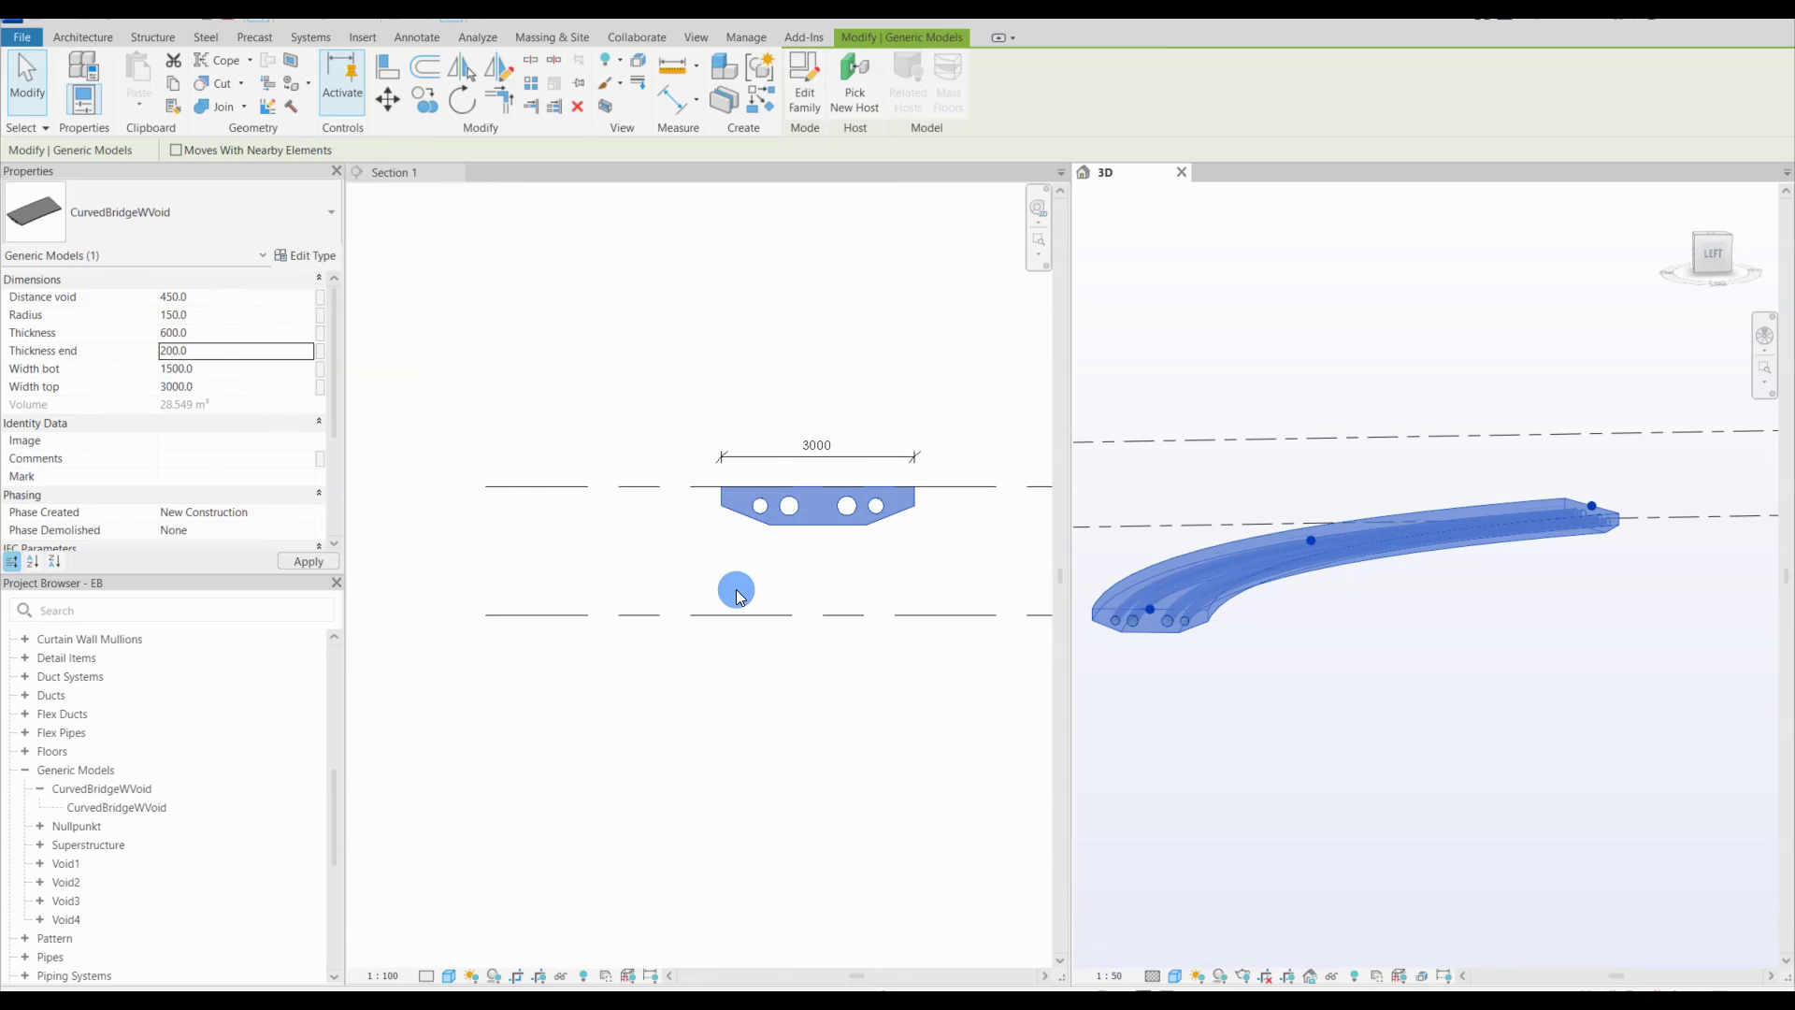
Step: Test the deck's Width bot parameter at 2000, and set it back to 1500
left_click(209, 362)
type("2000")
left_click(702, 544)
left_click(222, 365)
type("1500")
left_click(617, 581)
Step: Try a Width top of 200 on the bridge deck, undo the change, and reselect the deck in Section 1
left_click(211, 386)
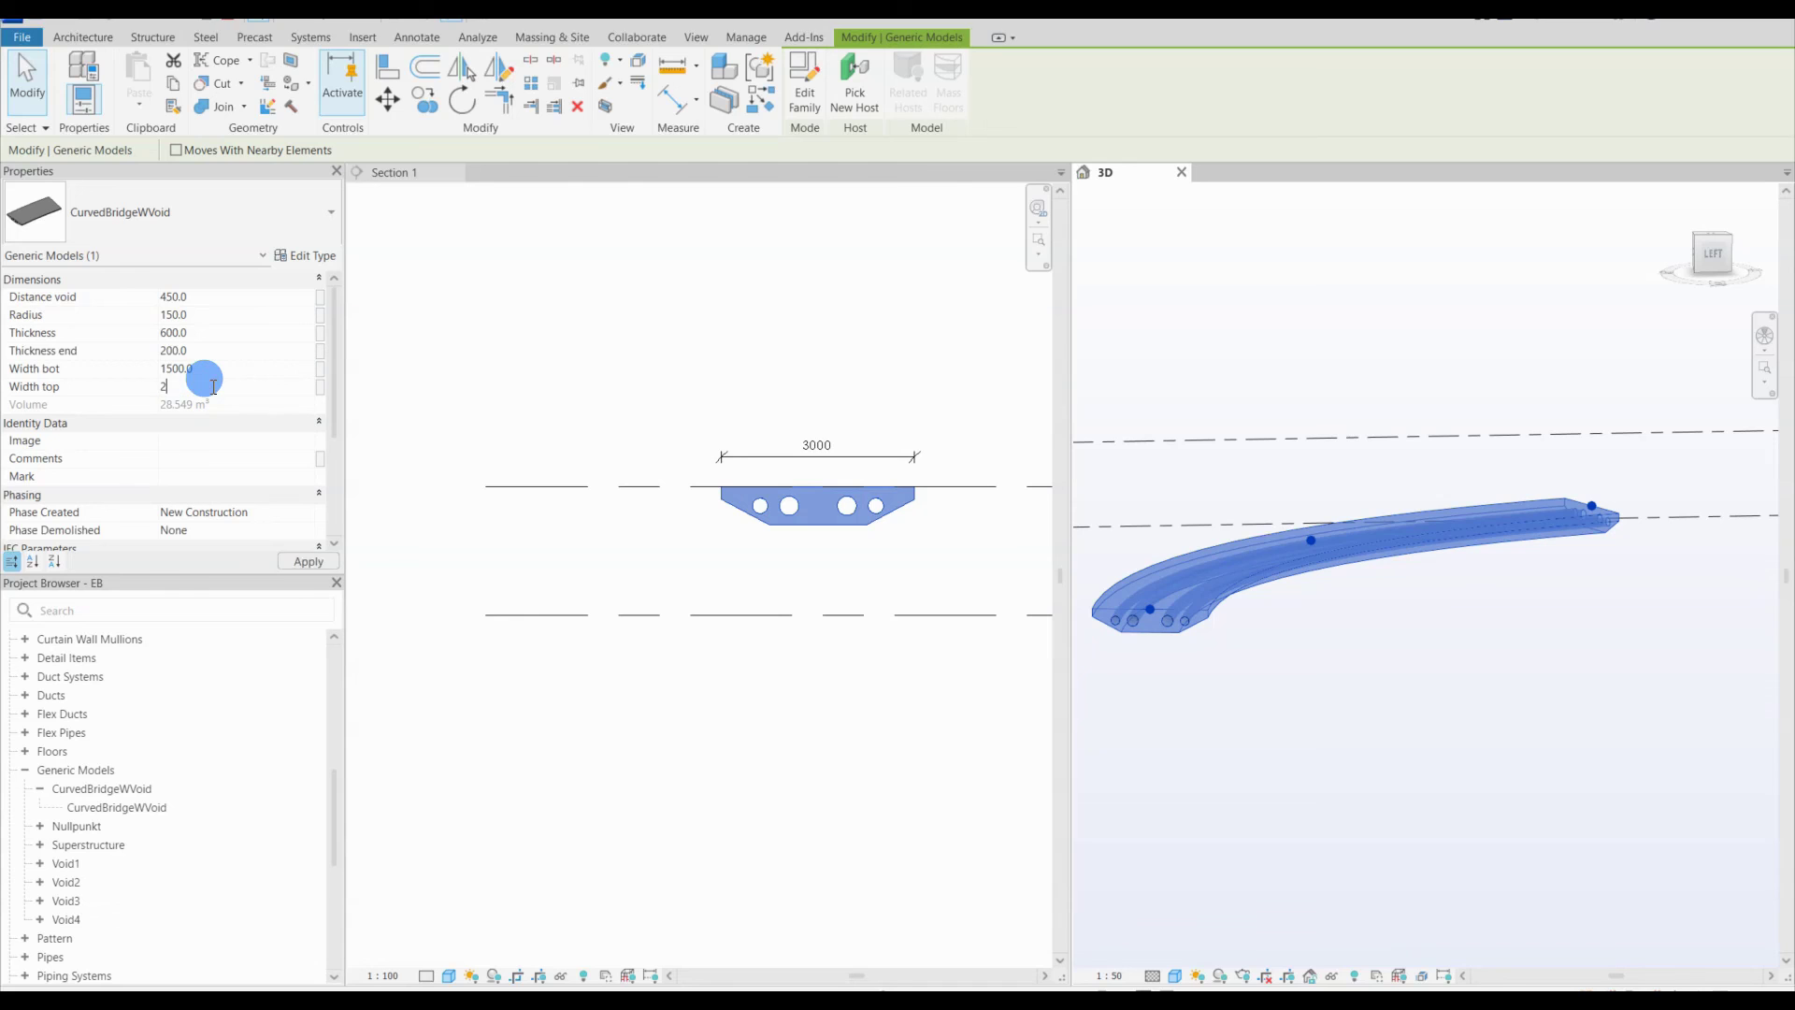
left_click(685, 545)
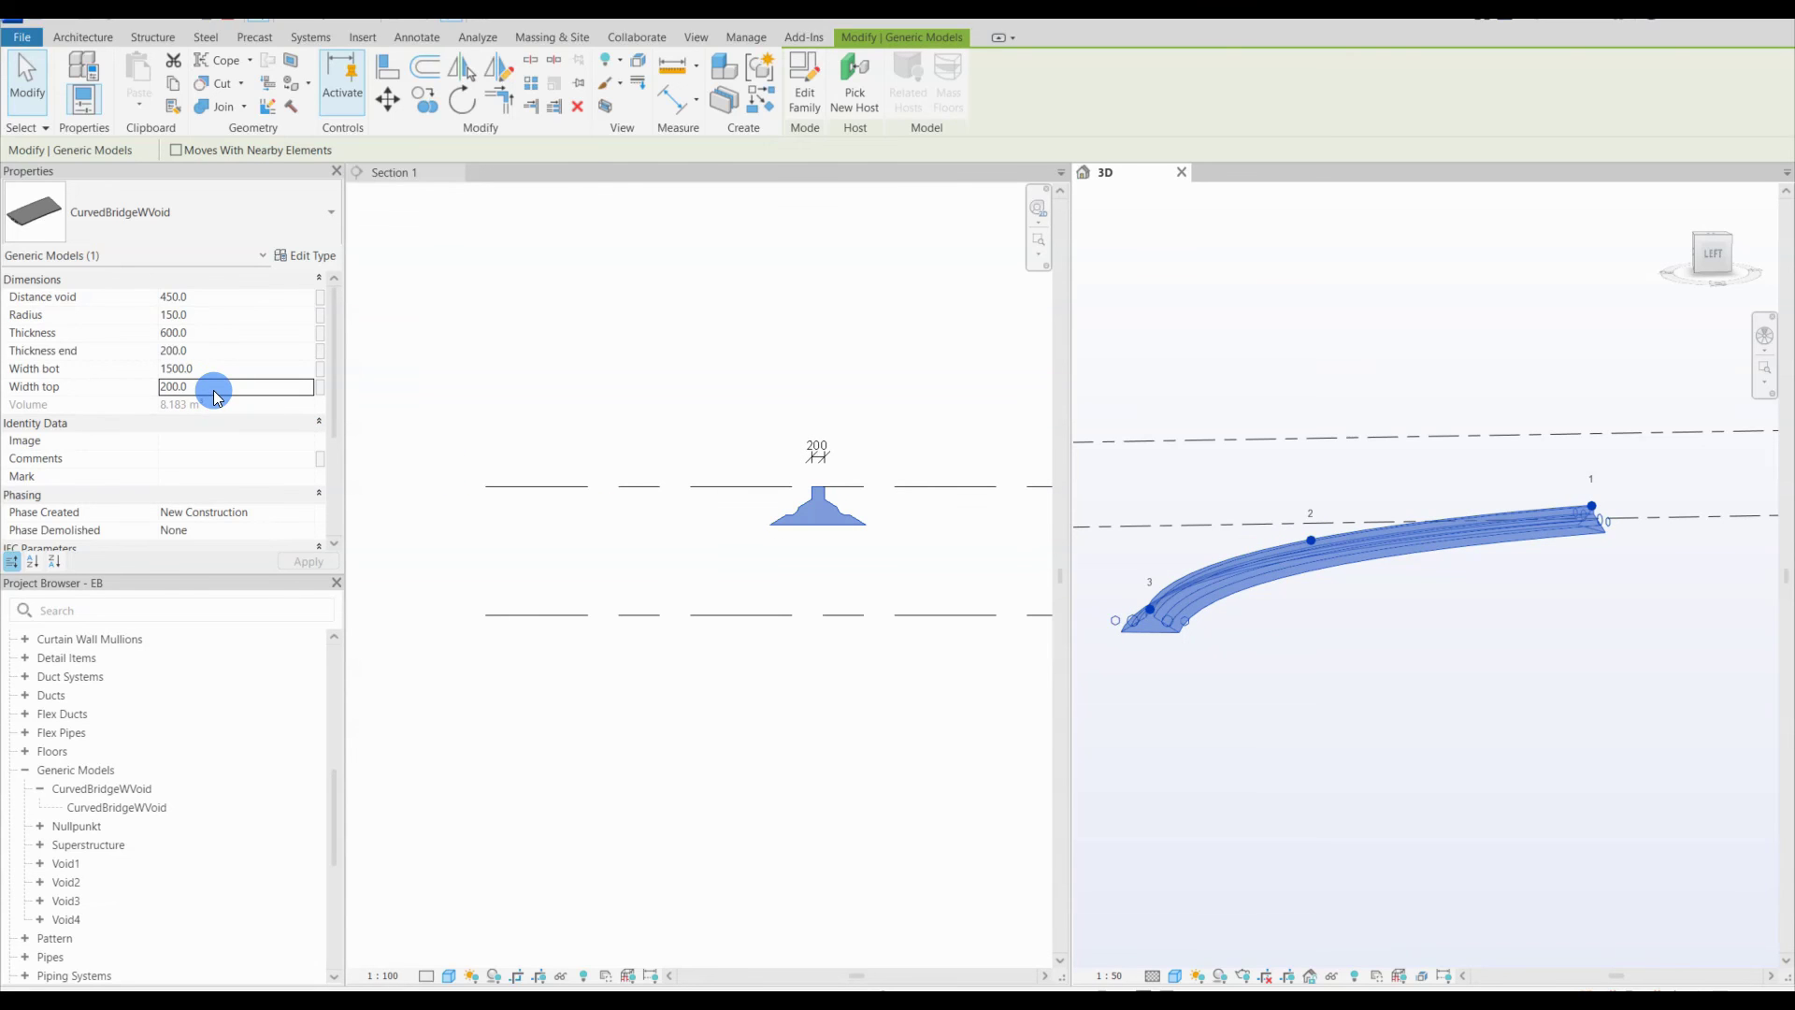
key("ctrl+z")
left_click(773, 521)
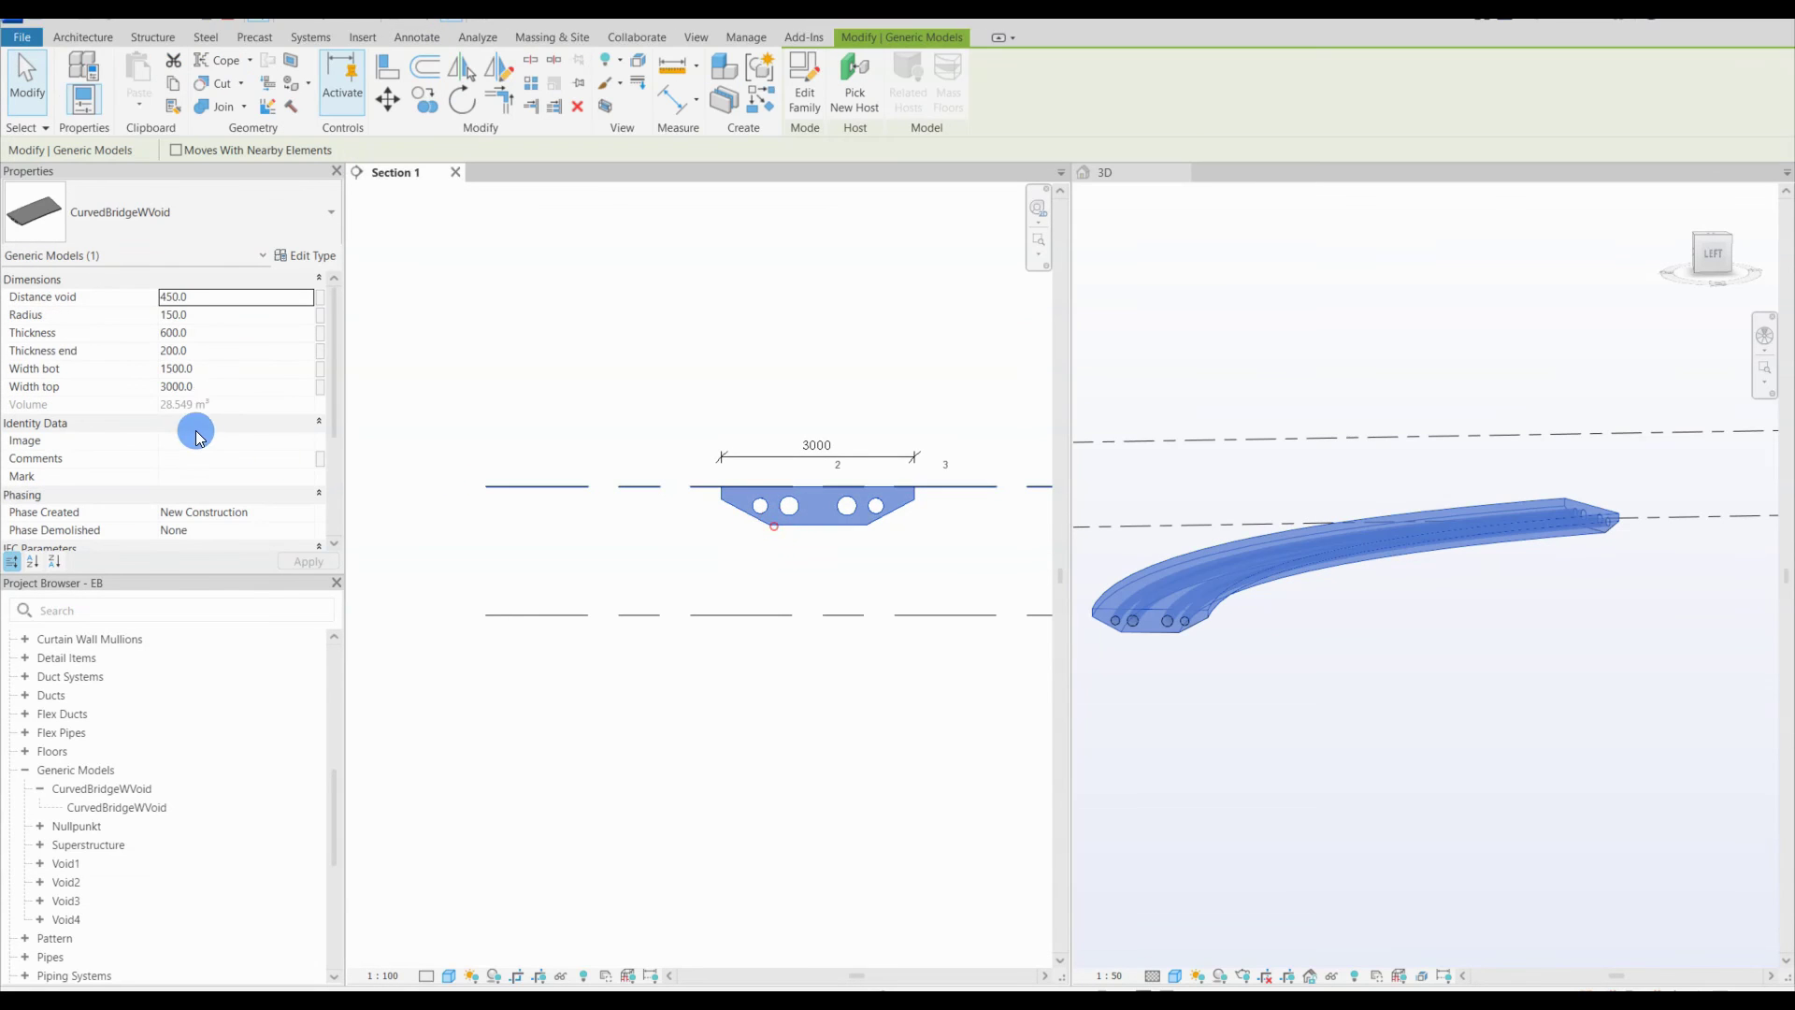